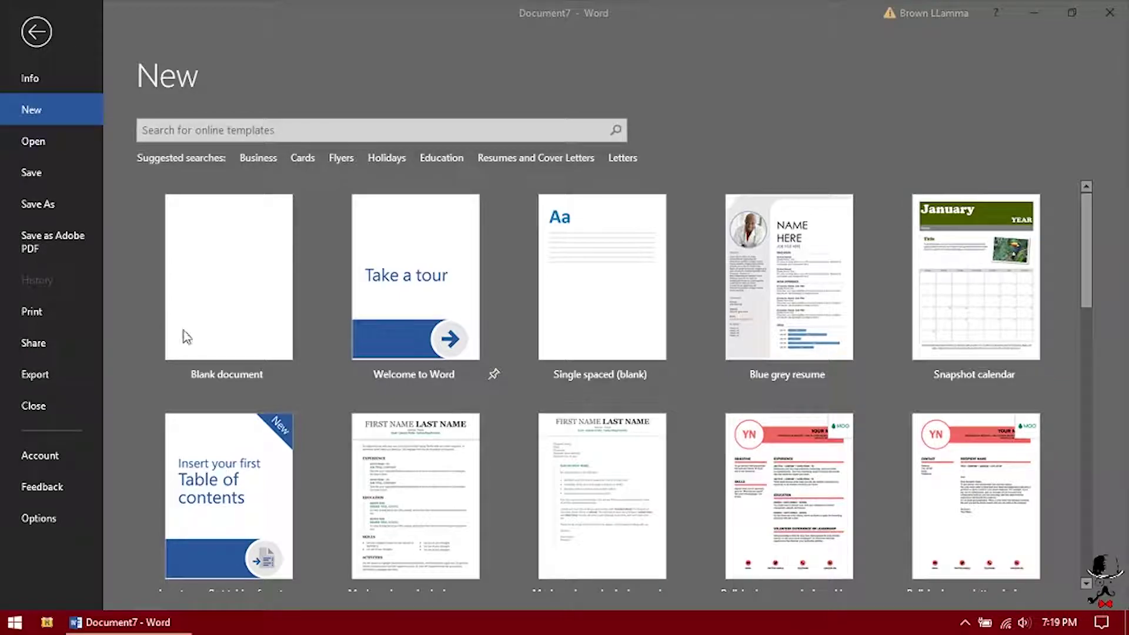
- Create a blank document and generate placeholder paragraphs in it with =lorem()
{"action": "left_click", "coordinate": [258, 302]}
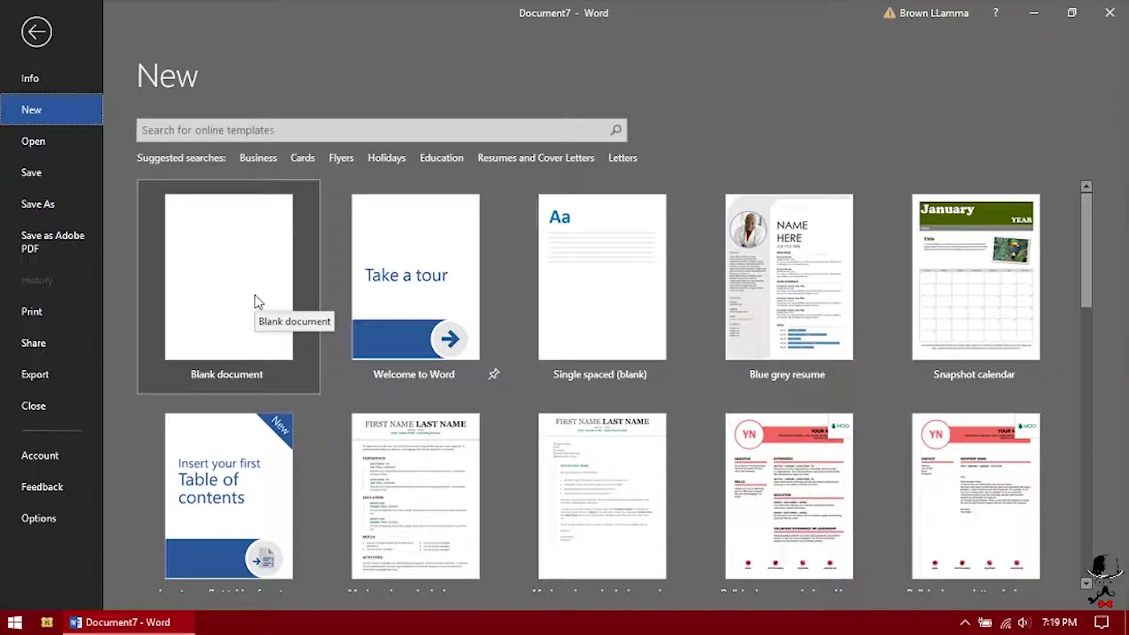
{"action": "type", "text": "lorem"}
{"action": "key", "text": "BackSpace"}
{"action": "key", "text": "BackSpace"}
{"action": "key", "text": "BackSpace"}
{"action": "key", "text": "BackSpace"}
{"action": "key", "text": "BackSpace"}
{"action": "type", "text": "=lorem()"}
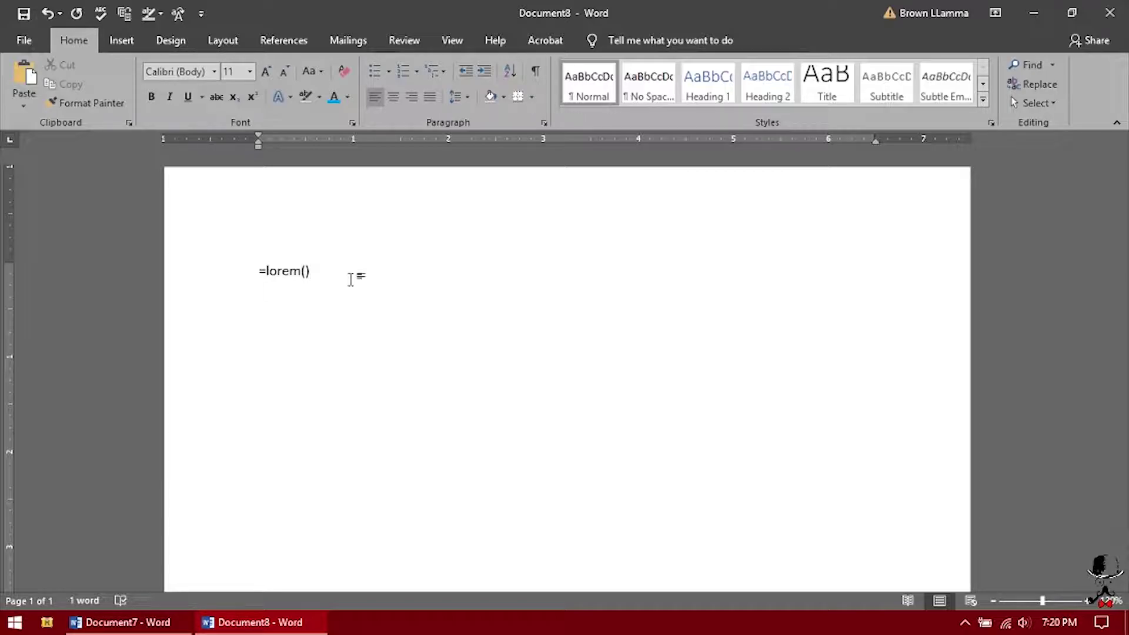
{"action": "key", "text": "Return"}
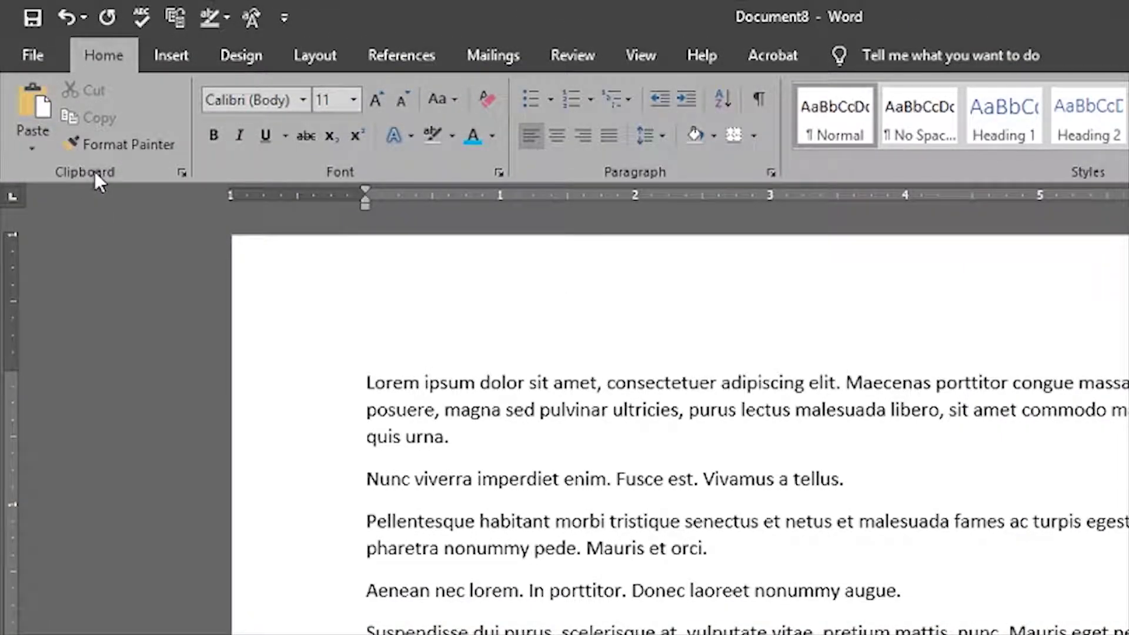
- Look through the items stored on the Clipboard and close the list
{"action": "left_click", "coordinate": [182, 172]}
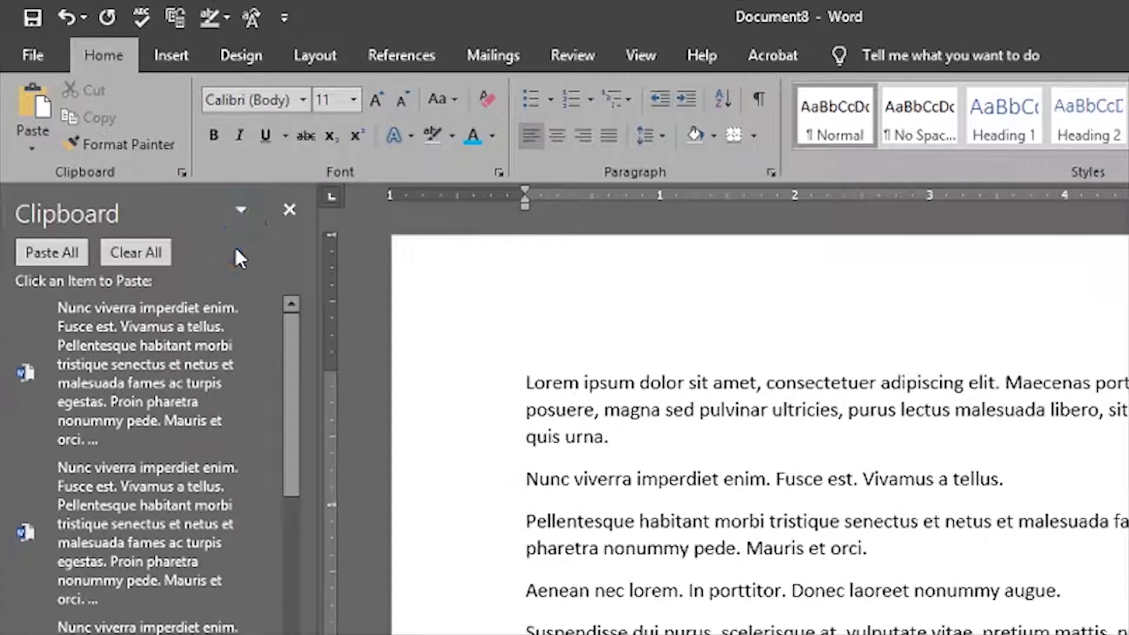
{"action": "scroll", "coordinate": [176, 399], "scroll_direction": "down", "scroll_amount": 5}
{"action": "left_click", "coordinate": [288, 210]}
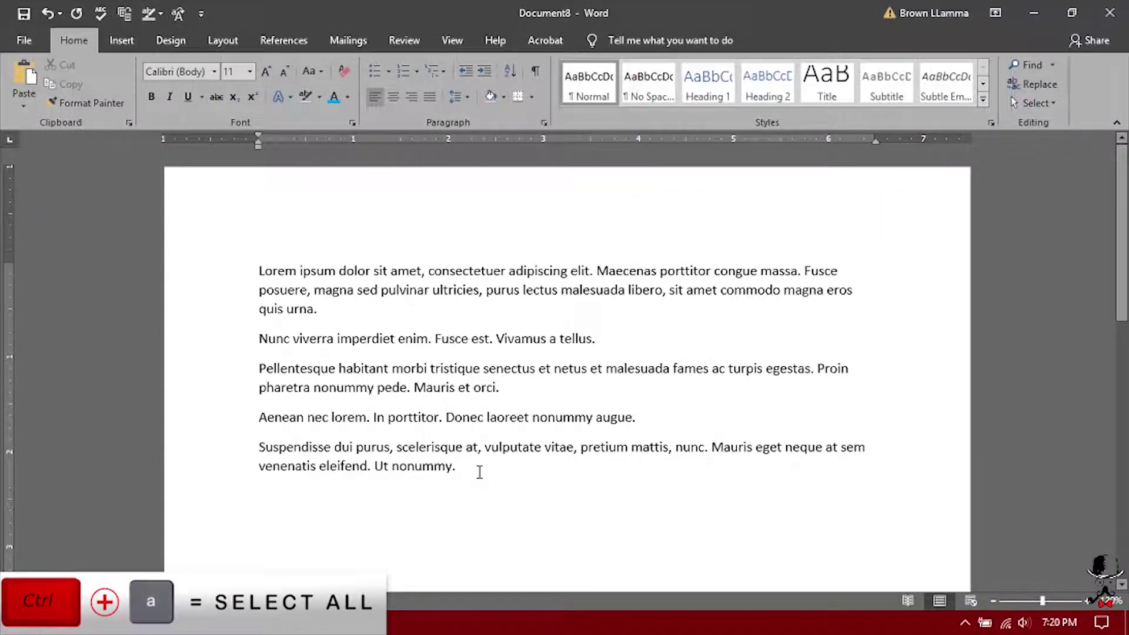
- Cut all of the document's text to the clipboard
{"action": "key", "text": "ctrl+a"}
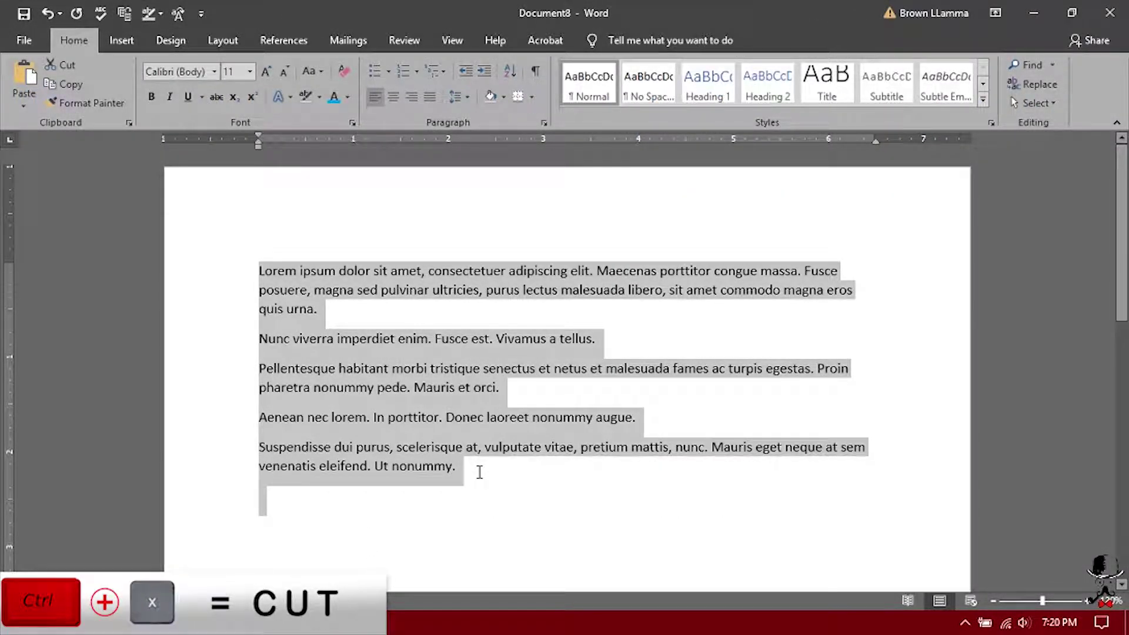
{"action": "key", "text": "ctrl+x"}
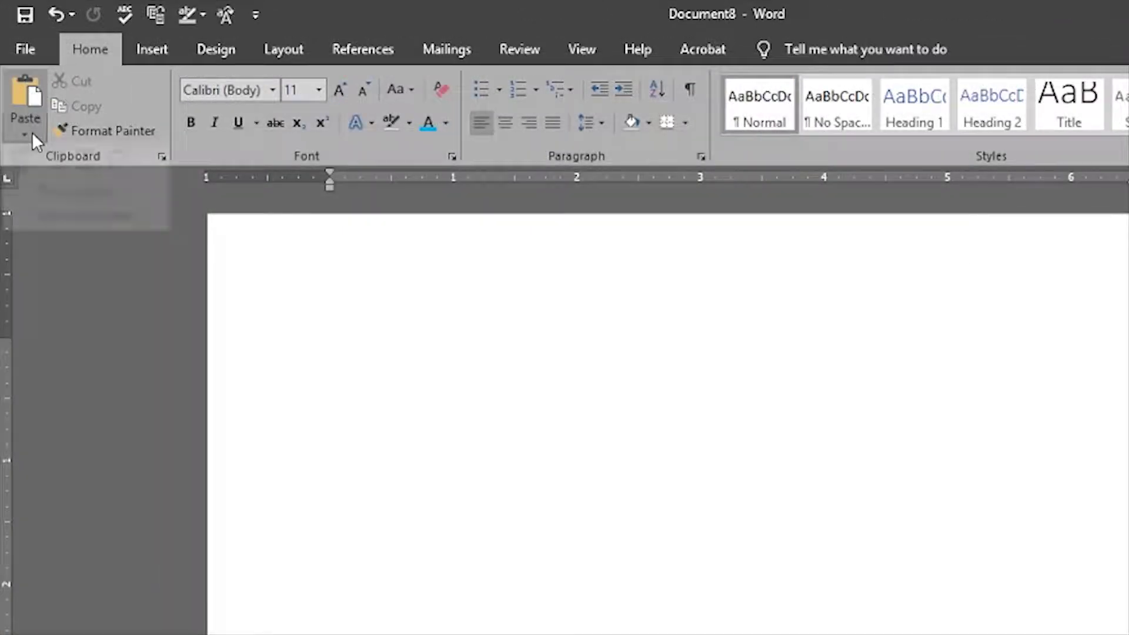
- Review the Paste Special formats without applying one, and paste the cut text back into the document
{"action": "left_click", "coordinate": [31, 107]}
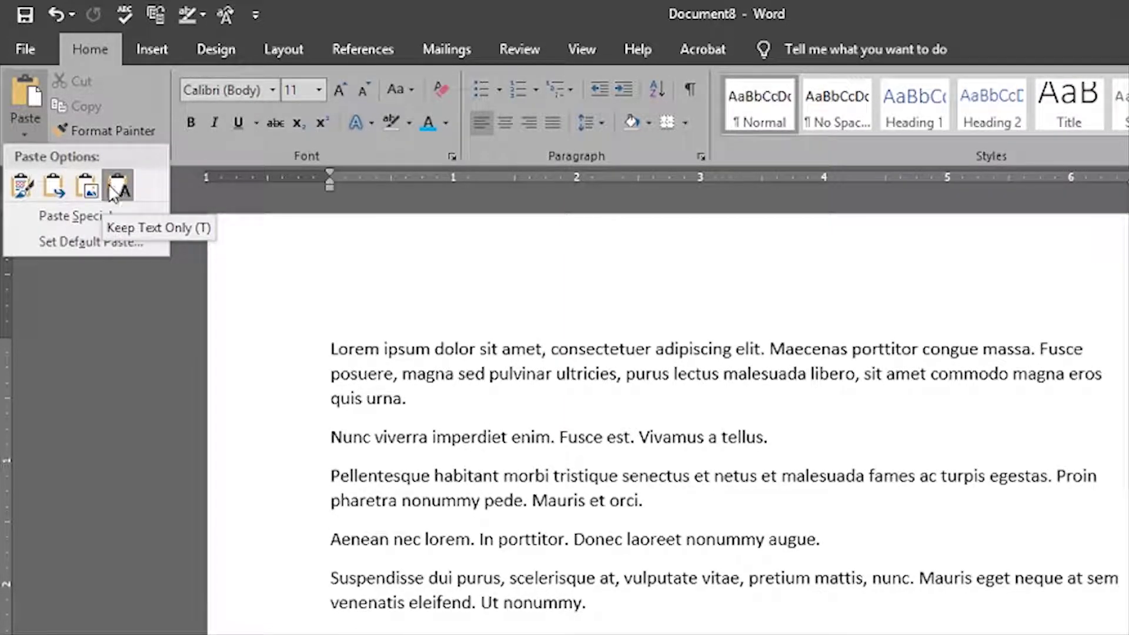
{"action": "left_click", "coordinate": [23, 128]}
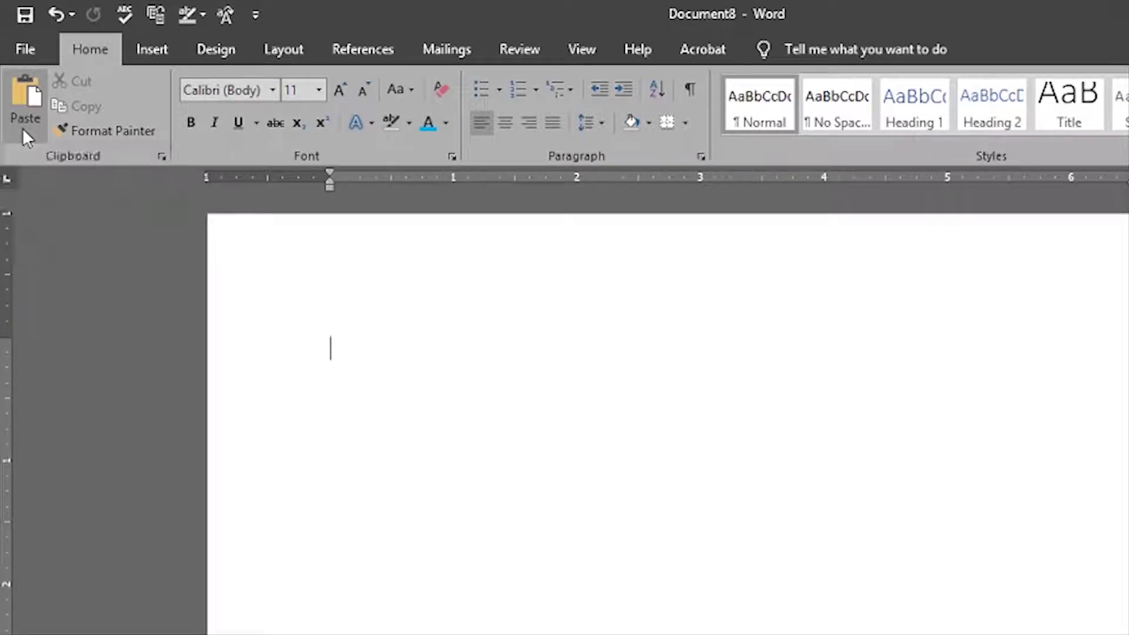
{"action": "left_click", "coordinate": [22, 129]}
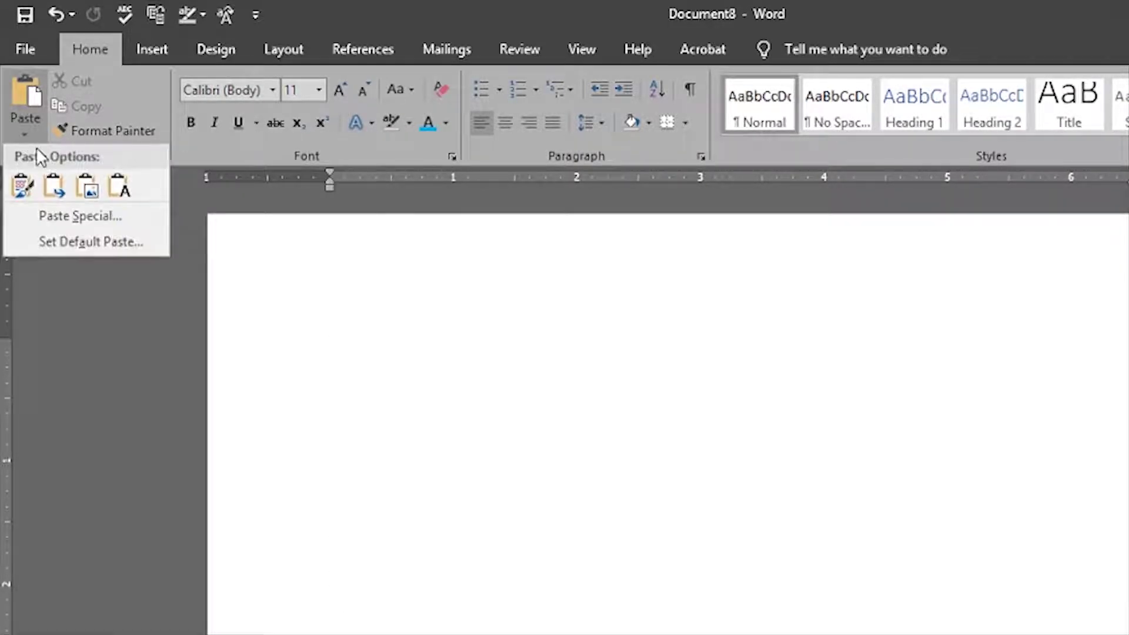
{"action": "left_click", "coordinate": [97, 216]}
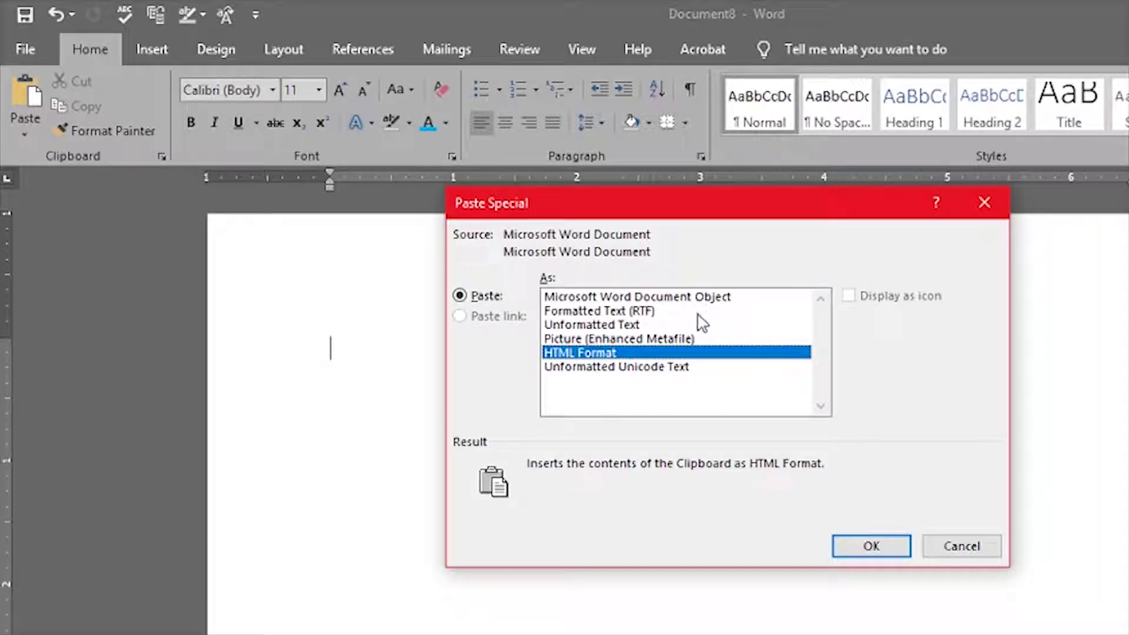
{"action": "left_click", "coordinate": [942, 546]}
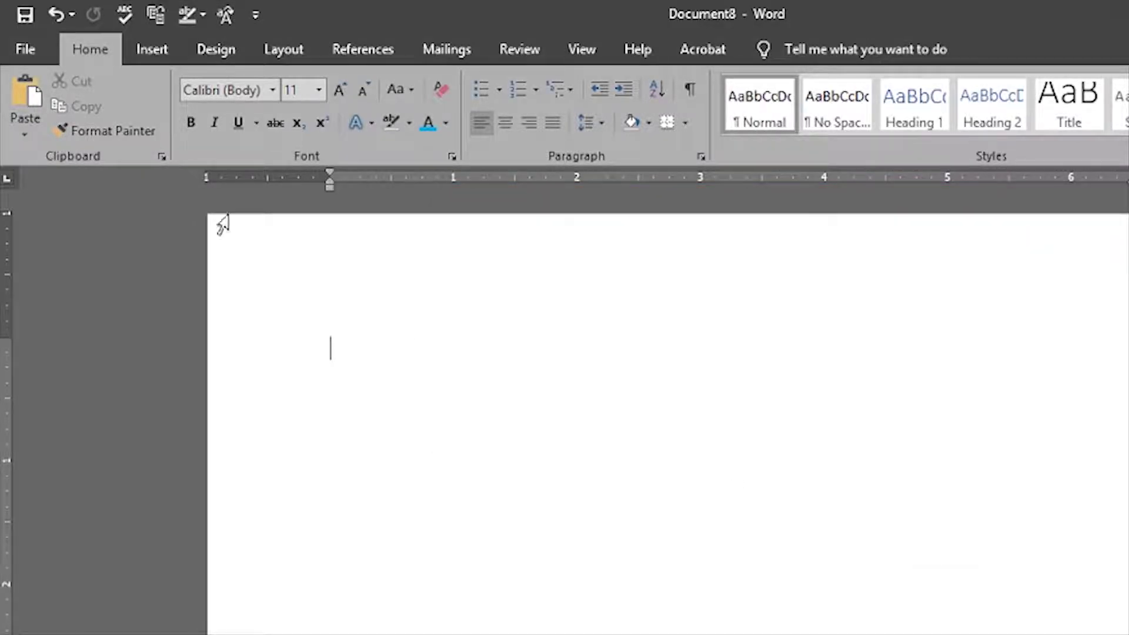
{"action": "left_click", "coordinate": [33, 96]}
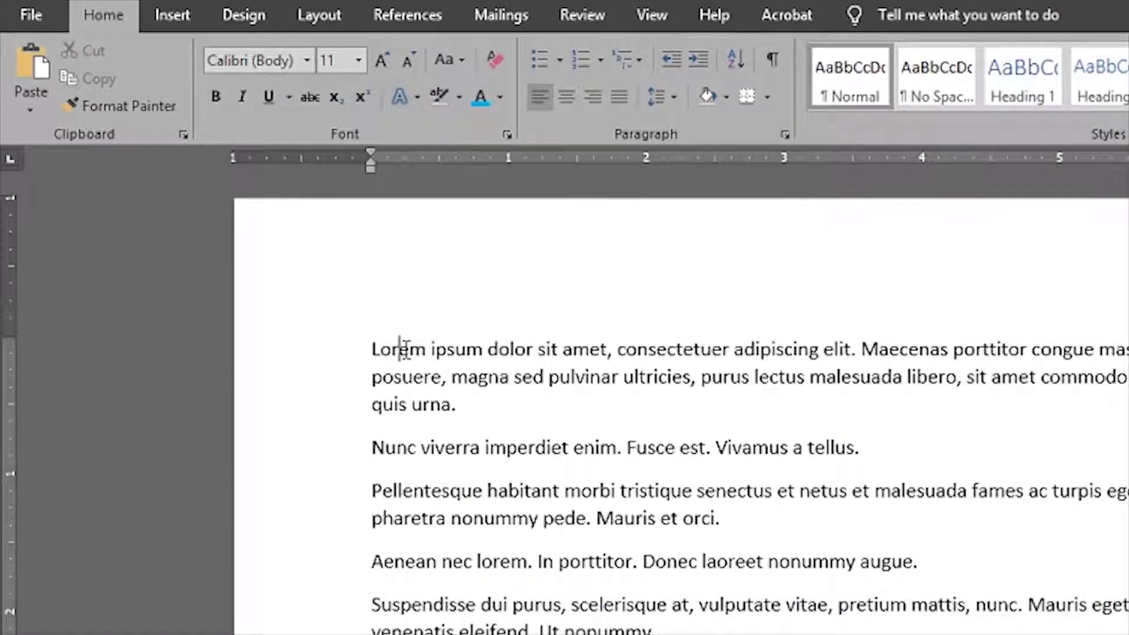
- Select the whole first paragraph and copy it to the clipboard
{"action": "double_click", "coordinate": [399, 350]}
{"action": "left_click", "coordinate": [379, 351]}
{"action": "triple_click", "coordinate": [379, 349]}
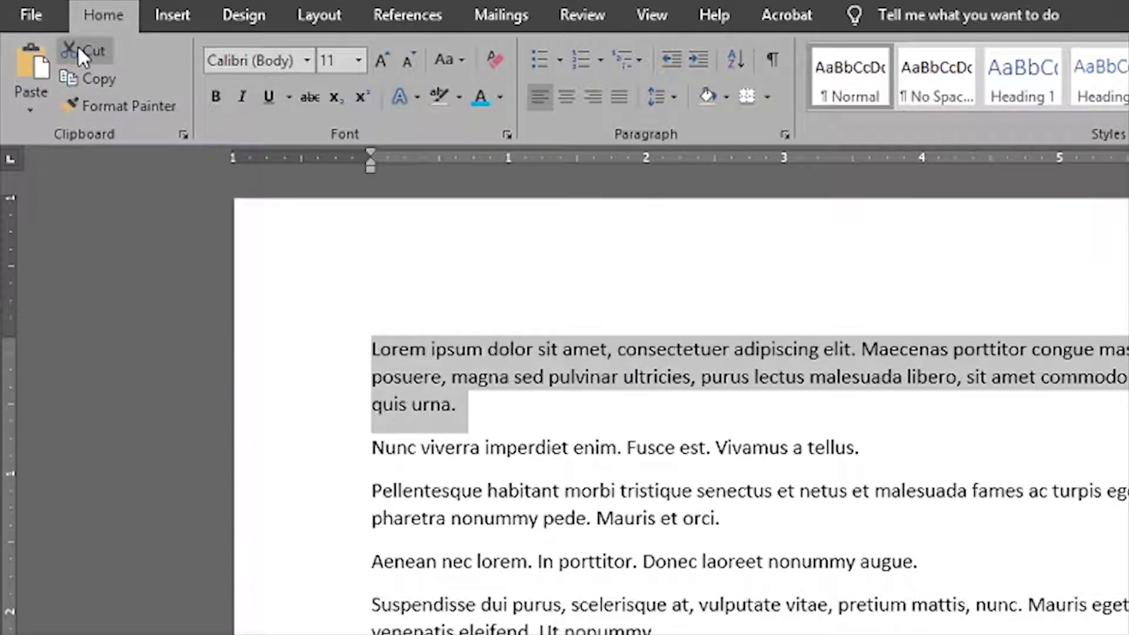
{"action": "left_click", "coordinate": [106, 79]}
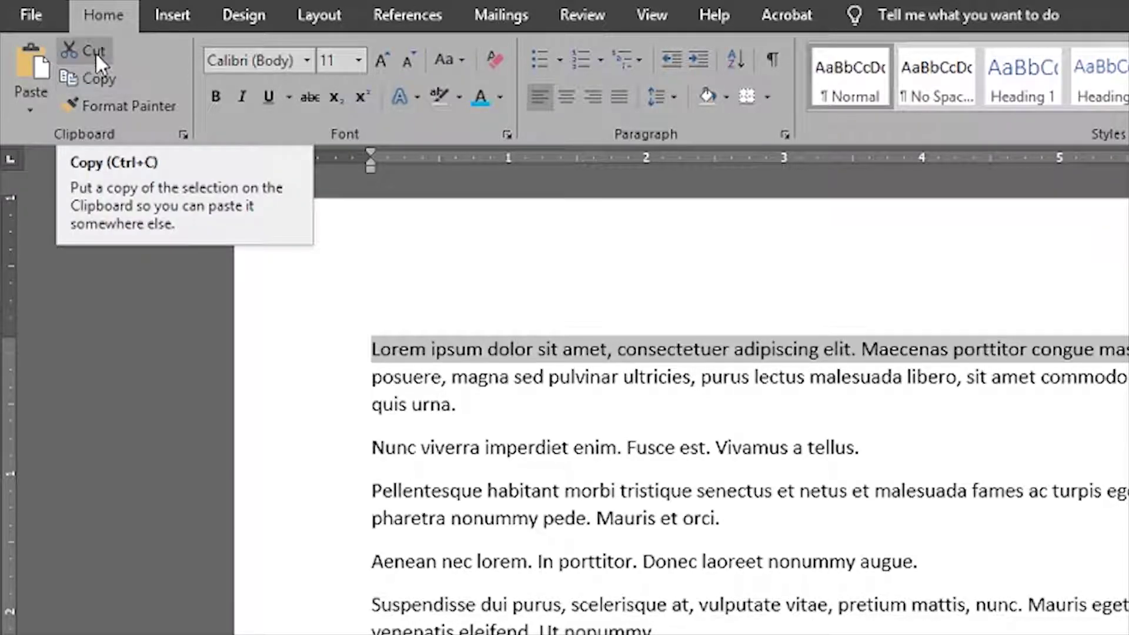
- Cut the first line of the opening paragraph and undo the cut
{"action": "left_click", "coordinate": [96, 51]}
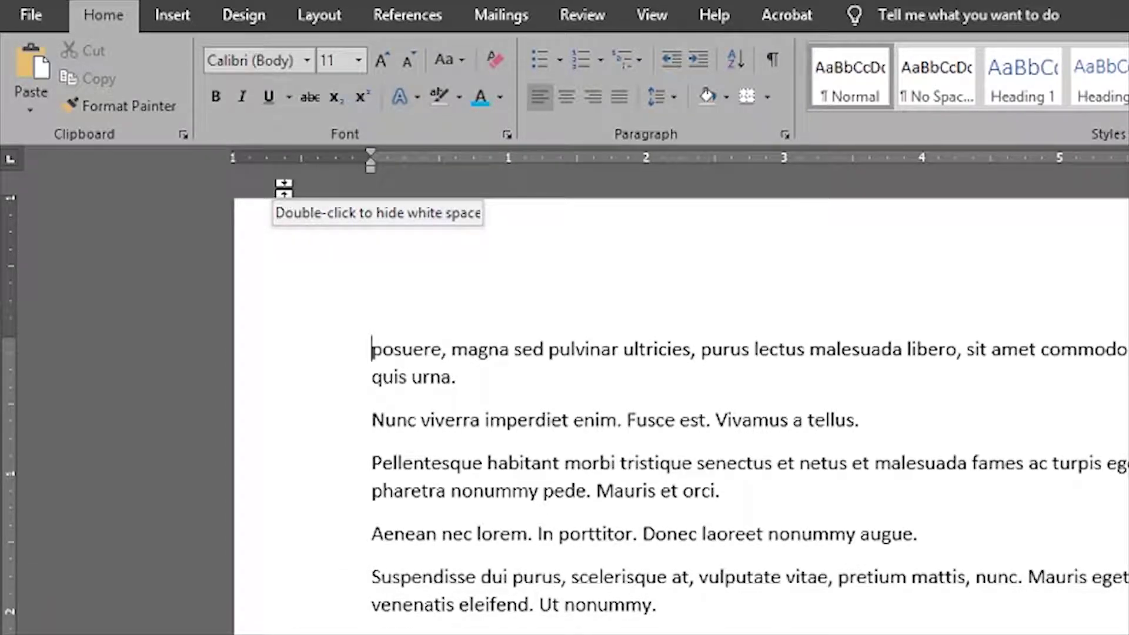
{"action": "key", "text": "ctrl+z"}
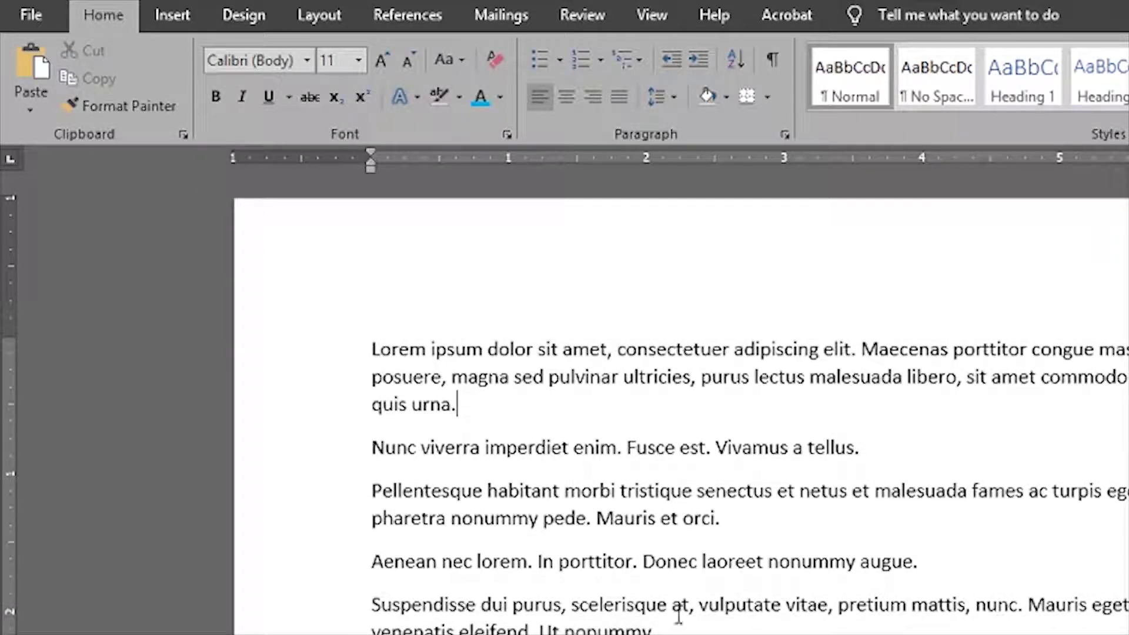
- Change the font colour of the entire first paragraph to light blue
{"action": "triple_click", "coordinate": [393, 351]}
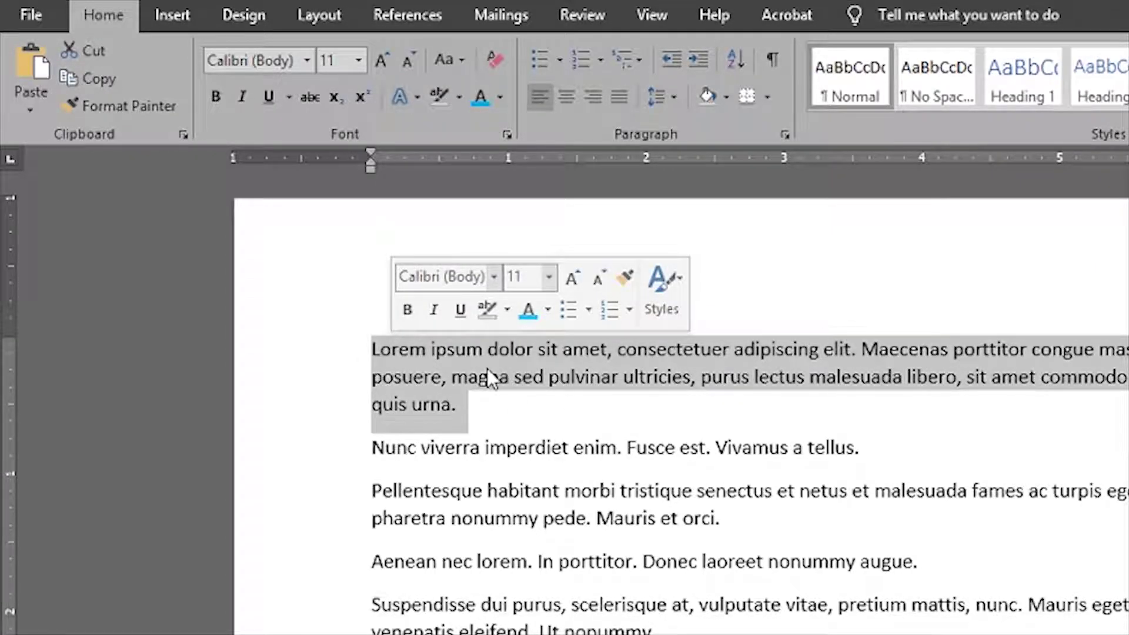
{"action": "left_click", "coordinate": [480, 97]}
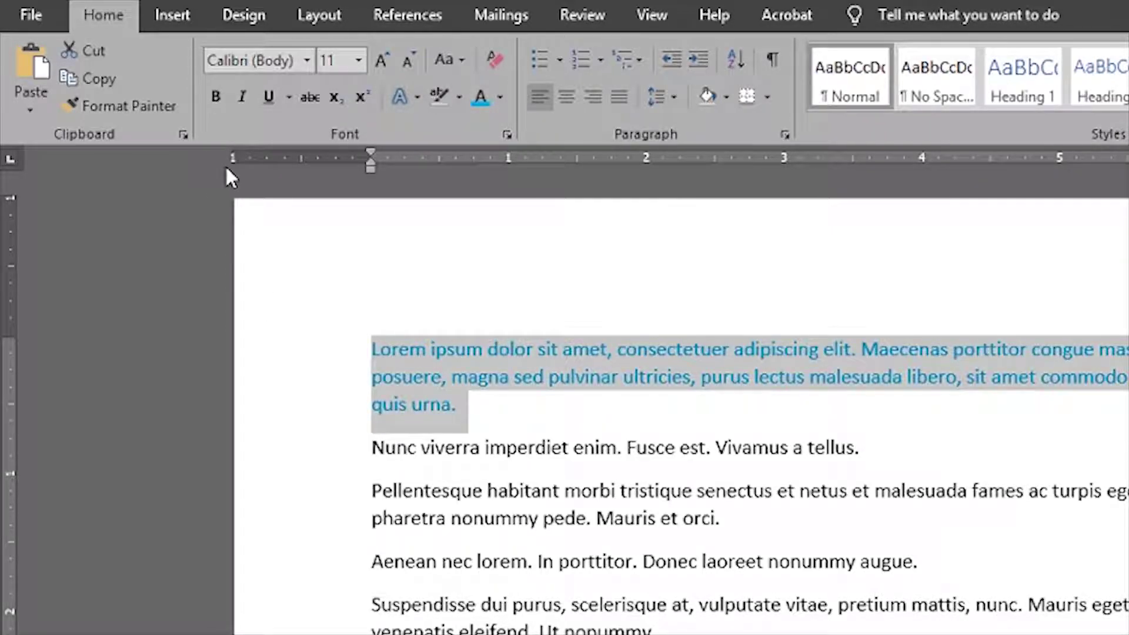
{"action": "left_click", "coordinate": [567, 419]}
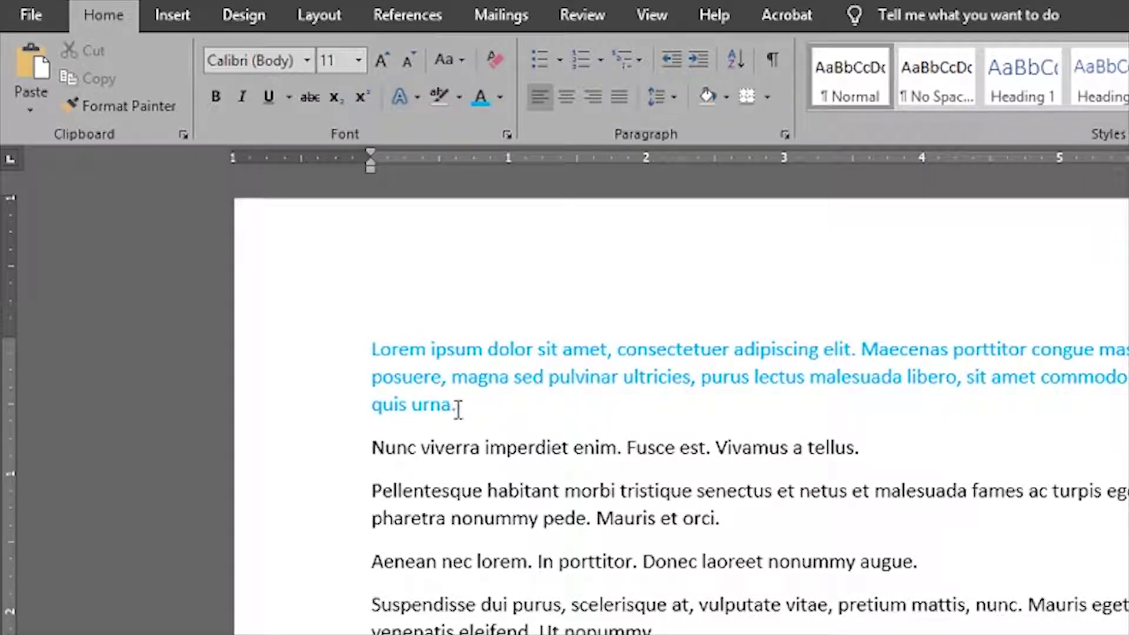
- Enlarge the first paragraph's text to font size 20
{"action": "double_click", "coordinate": [361, 359]}
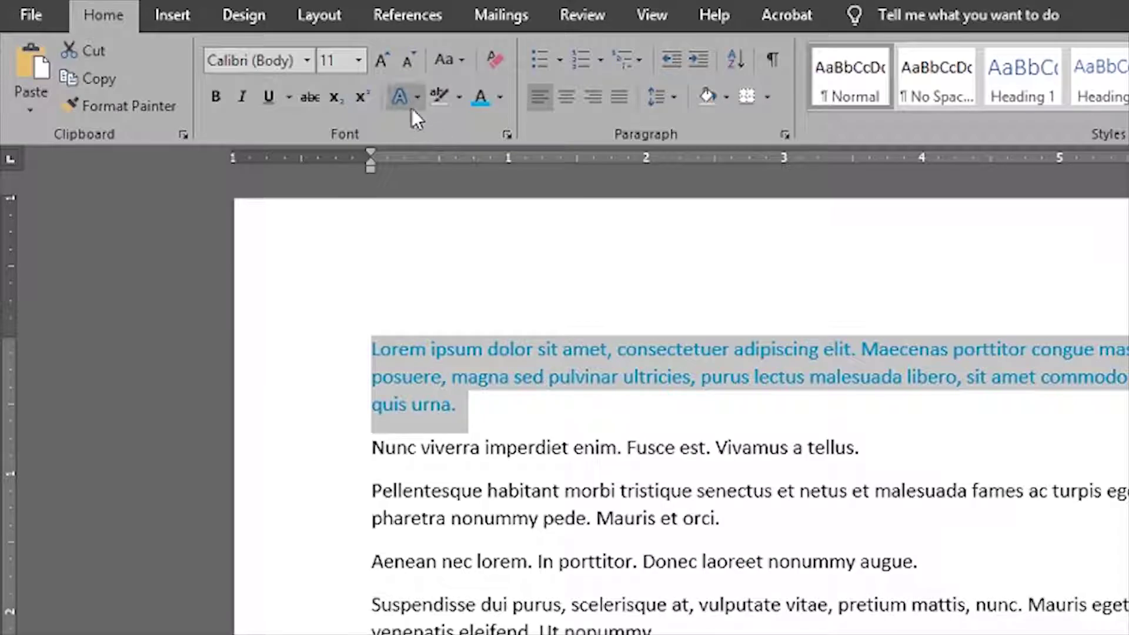
{"action": "left_click", "coordinate": [381, 59]}
{"action": "left_click", "coordinate": [382, 59]}
{"action": "left_click", "coordinate": [381, 59]}
{"action": "left_click", "coordinate": [382, 59]}
{"action": "left_click", "coordinate": [382, 59]}
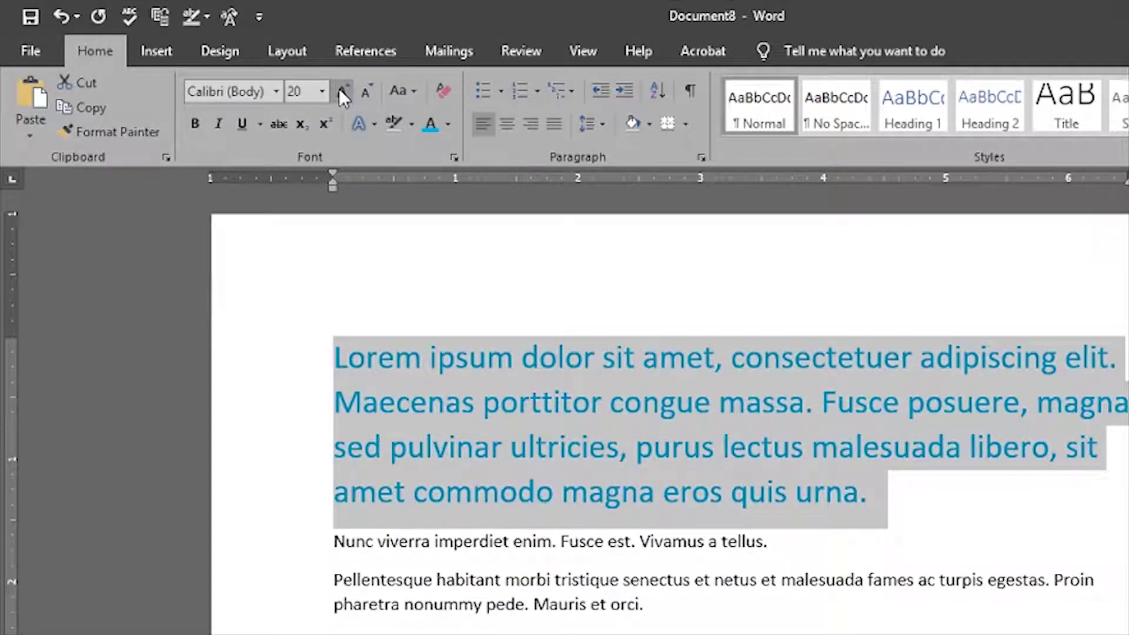
- Set the first paragraph's font to 4YEOstamp and deselect the text
{"action": "left_click", "coordinate": [278, 93]}
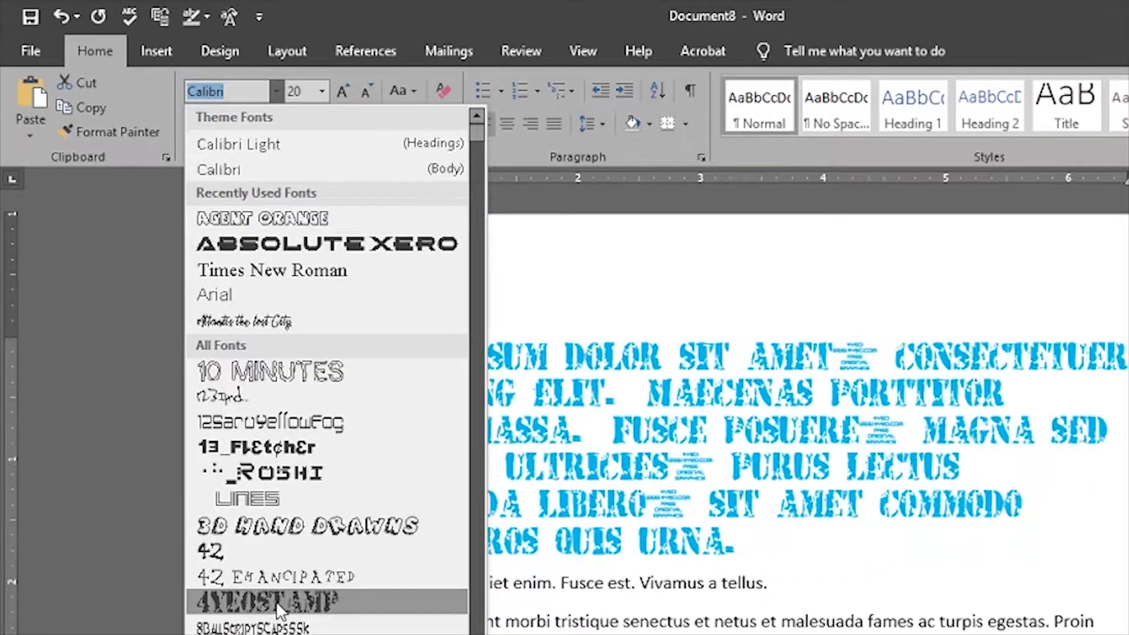
{"action": "left_click", "coordinate": [276, 601]}
{"action": "left_click", "coordinate": [773, 535]}
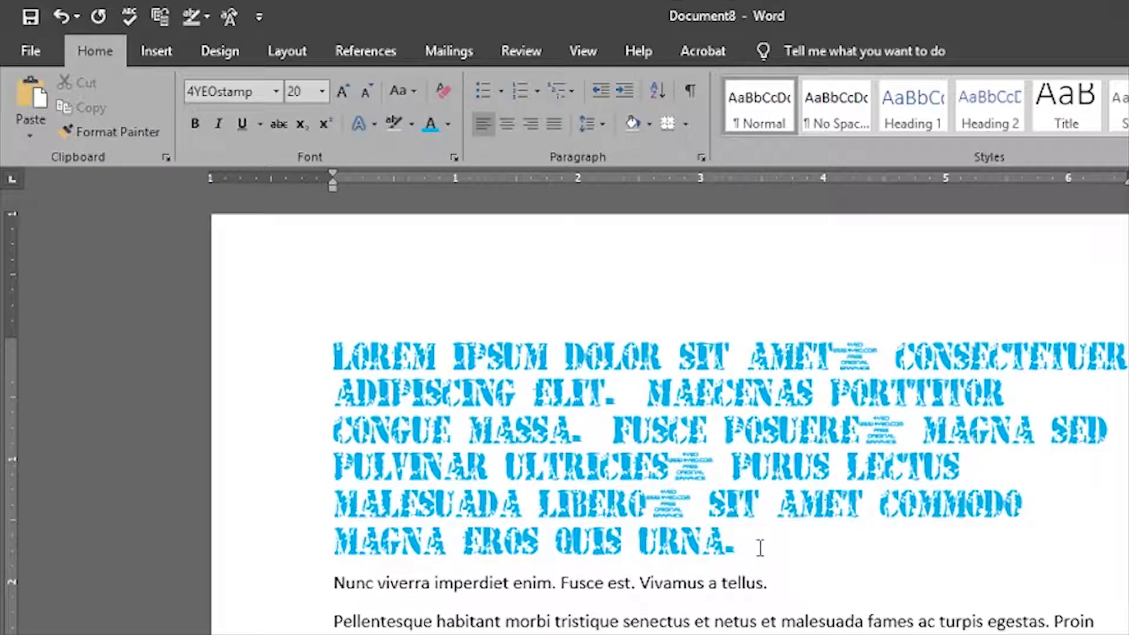
{"action": "scroll", "coordinate": [688, 538], "scroll_direction": "down", "scroll_amount": 5}
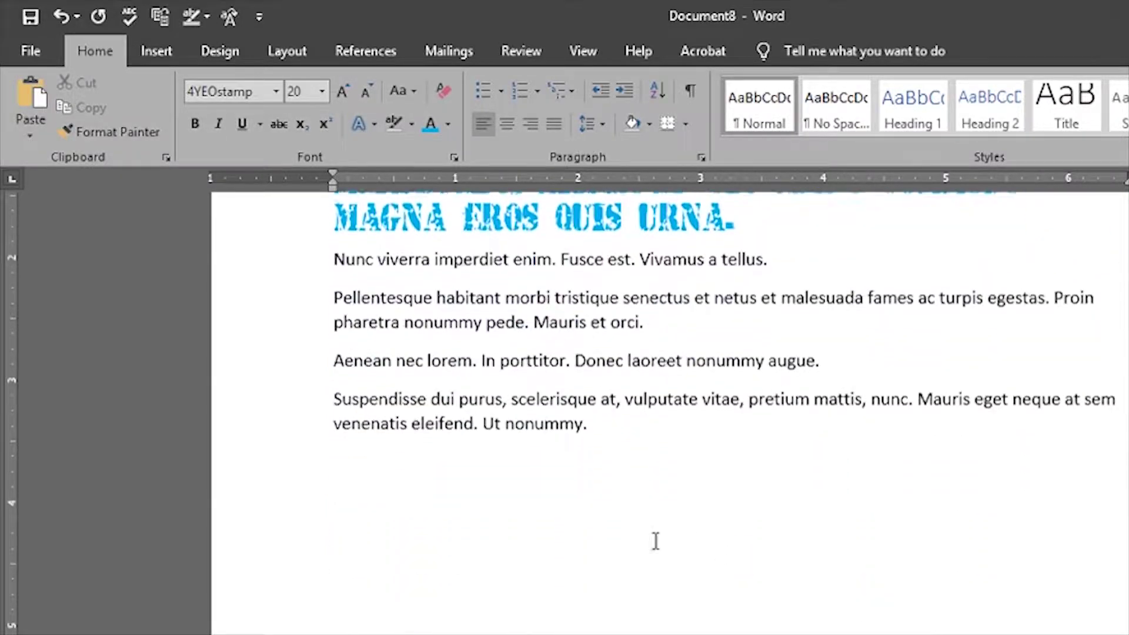
{"action": "left_click_drag", "start_coordinate": [605, 429], "coordinate": [334, 384]}
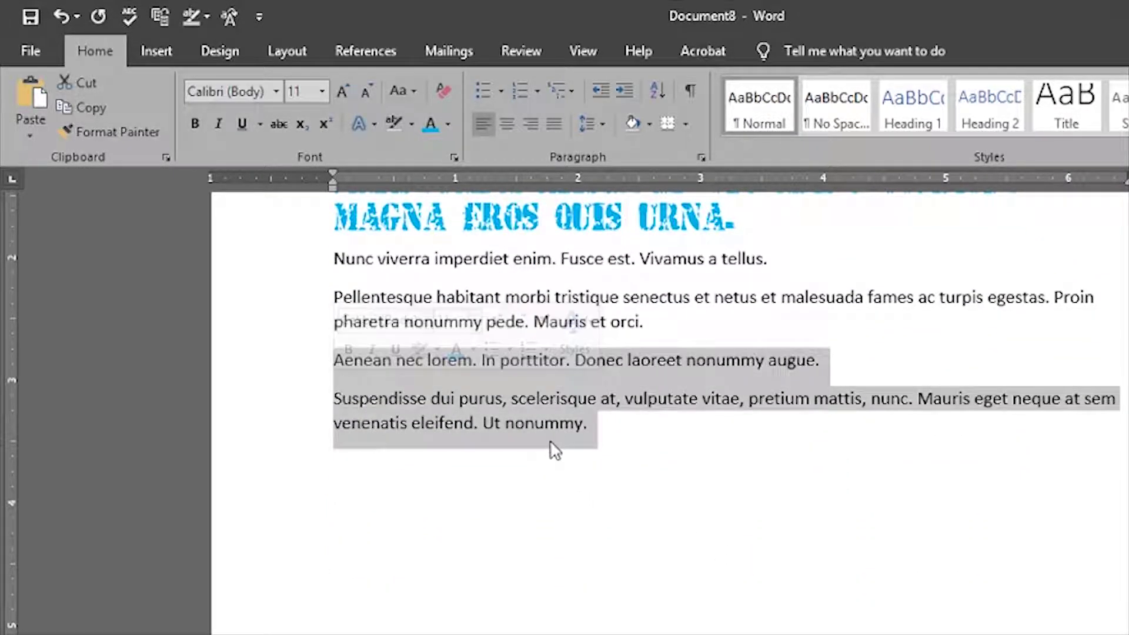
{"action": "left_click", "coordinate": [565, 448]}
{"action": "triple_click", "coordinate": [514, 423]}
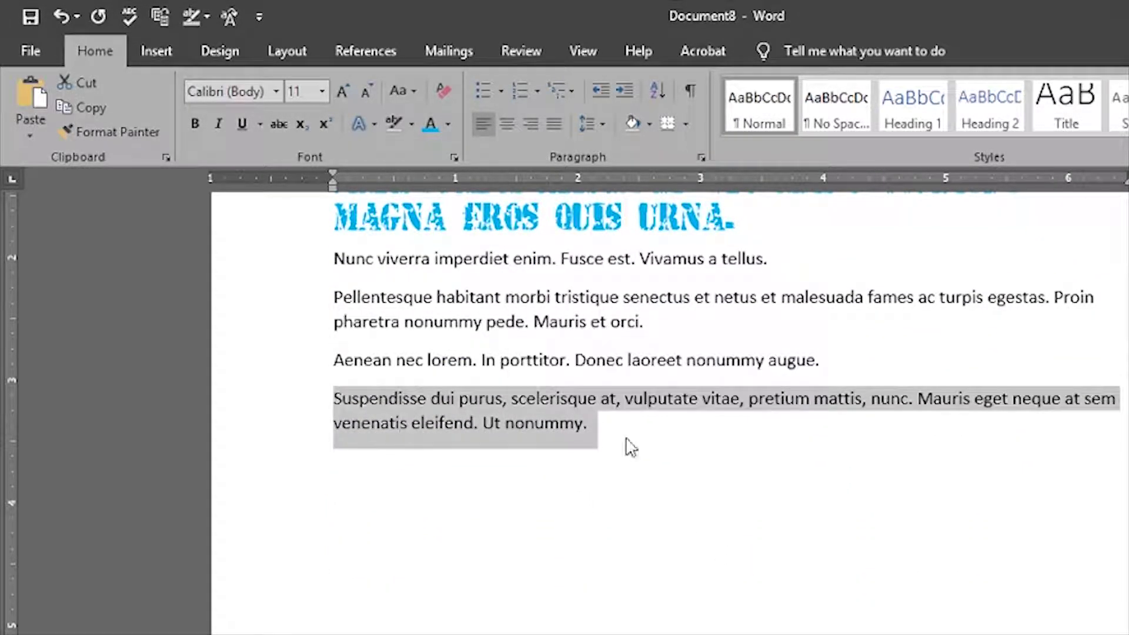
{"action": "scroll", "coordinate": [676, 512], "scroll_direction": "up", "scroll_amount": 3}
{"action": "scroll", "coordinate": [650, 523], "scroll_direction": "up", "scroll_amount": 1}
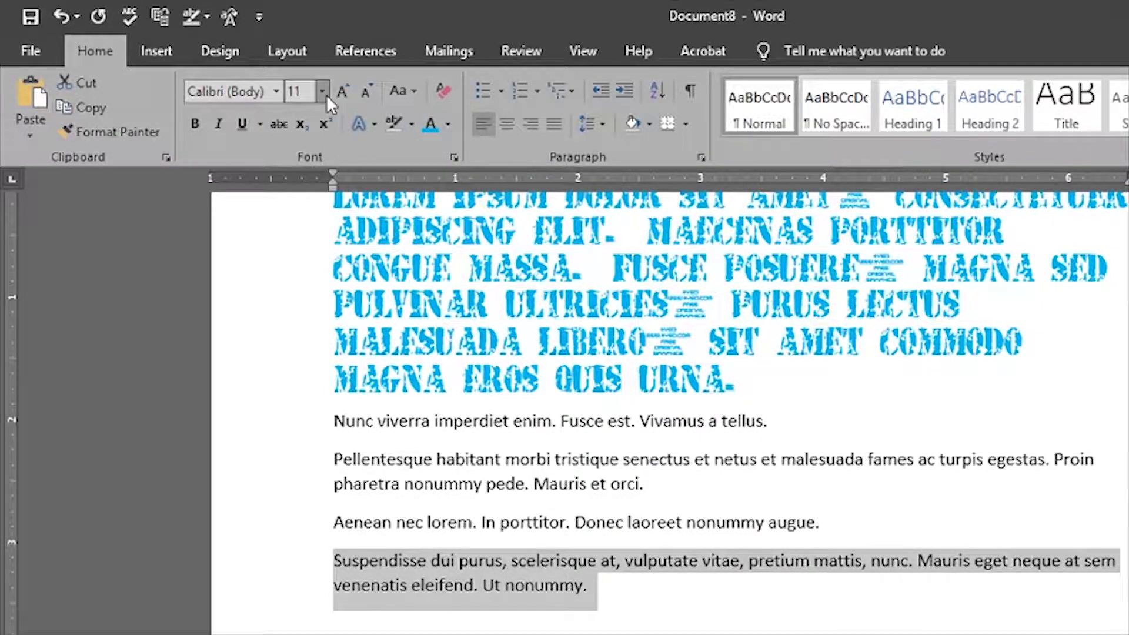
{"action": "double_click", "coordinate": [382, 344]}
{"action": "left_click", "coordinate": [462, 376]}
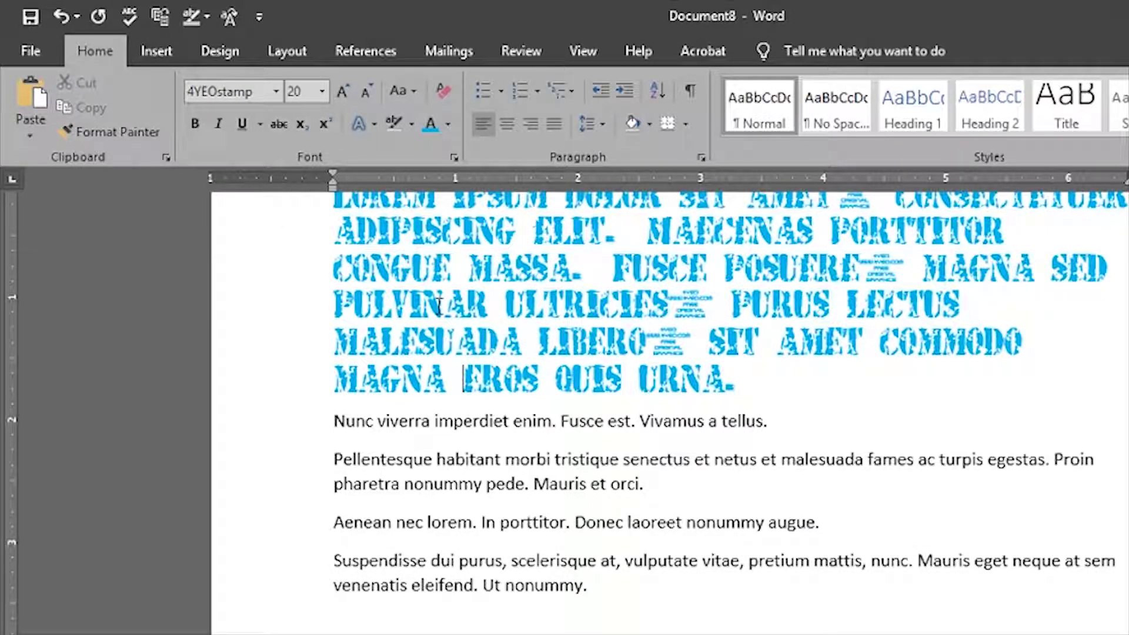
{"action": "triple_click", "coordinate": [437, 303]}
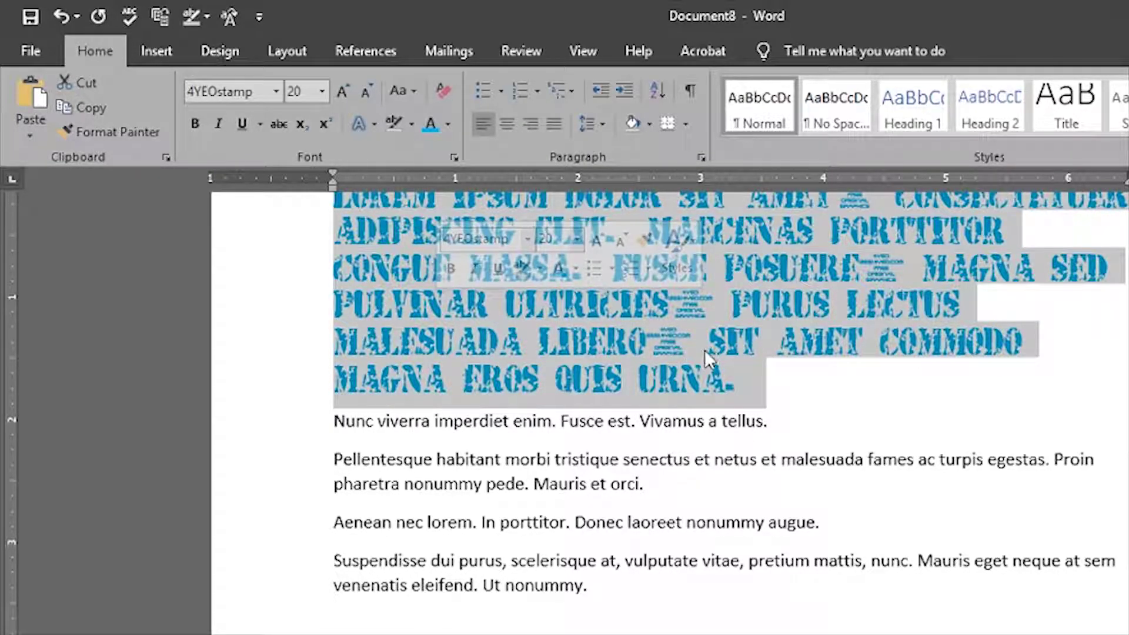
{"action": "left_click", "coordinate": [668, 369]}
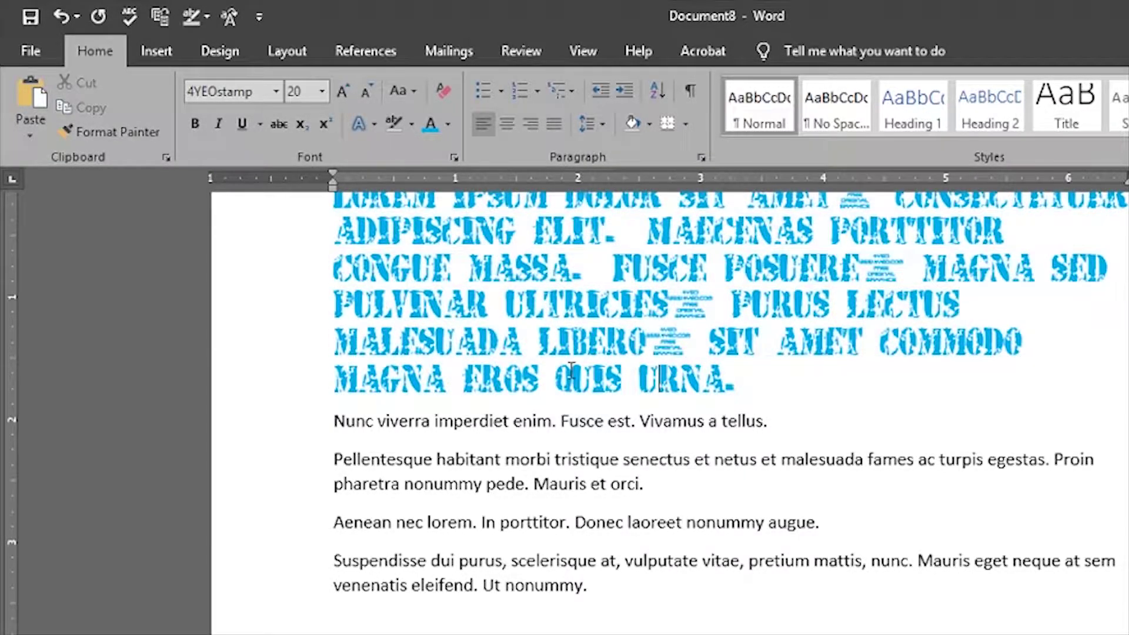
{"action": "double_click", "coordinate": [410, 389]}
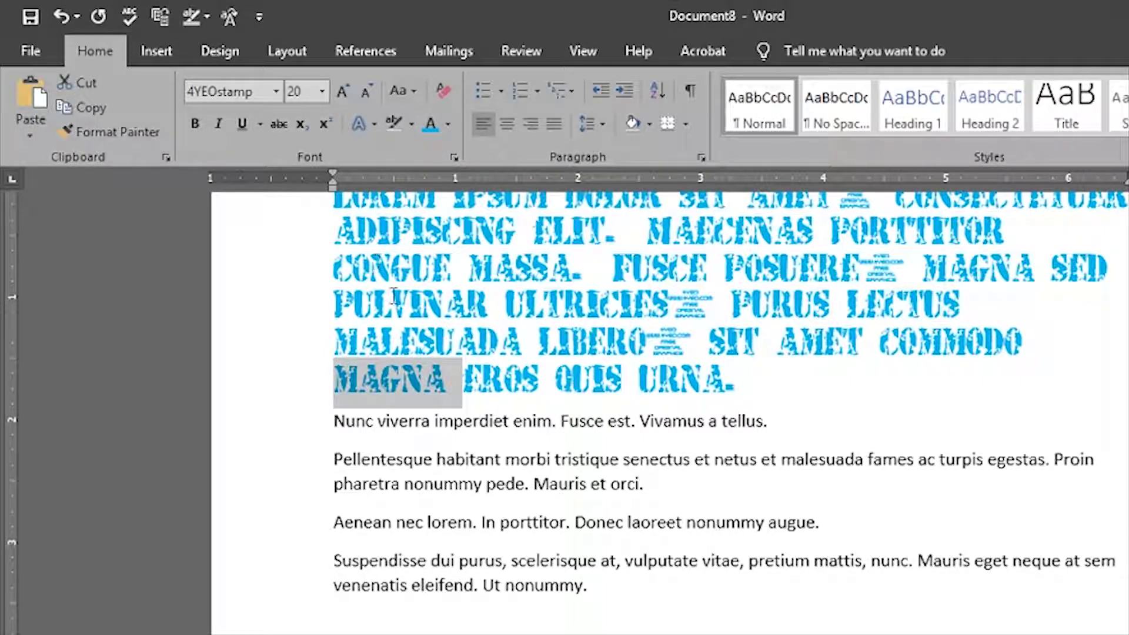
{"action": "left_click", "coordinate": [406, 325]}
{"action": "left_click", "coordinate": [676, 487]}
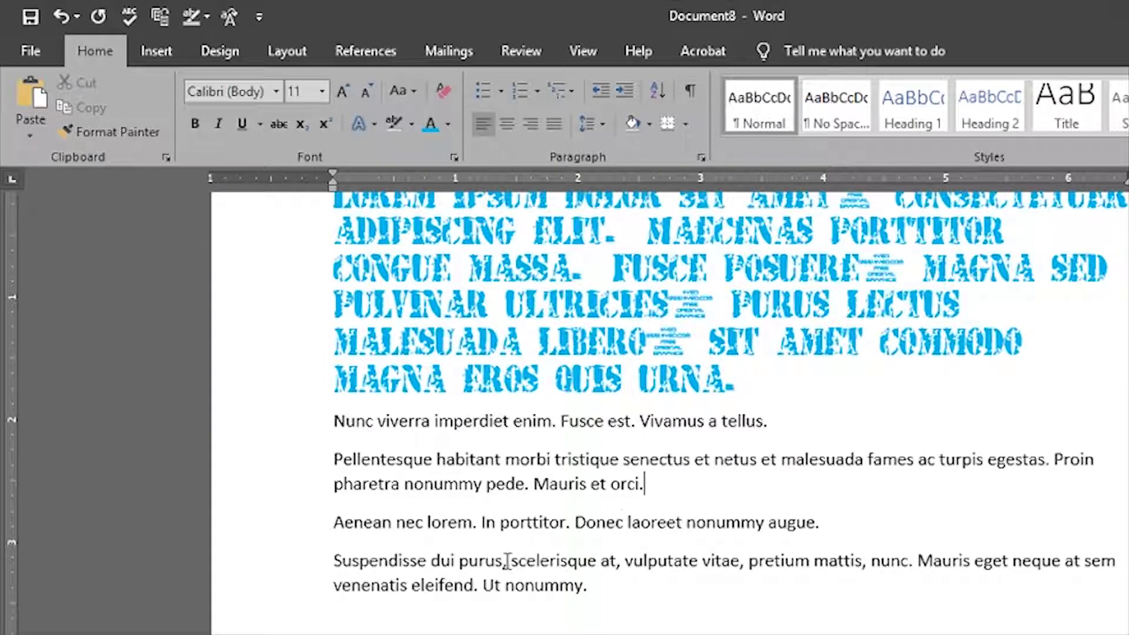
{"action": "triple_click", "coordinate": [485, 581]}
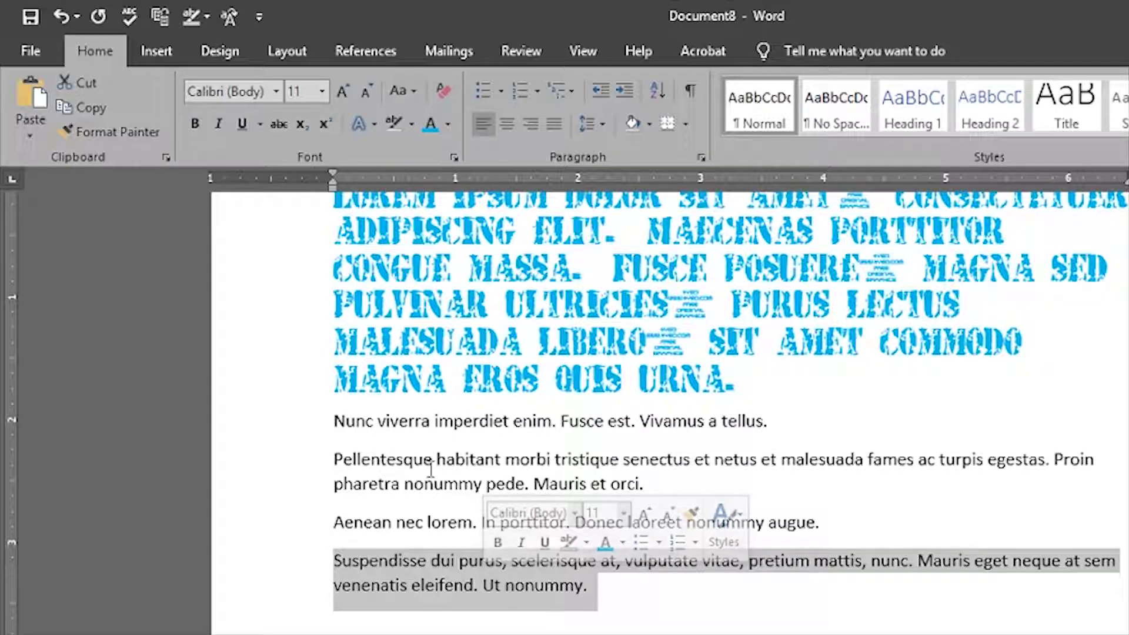
- Copy the formatting of "magna" onto the last paragraph's opening words through "pretium mattis" with Format Painter, and undo it
{"action": "double_click", "coordinate": [400, 375]}
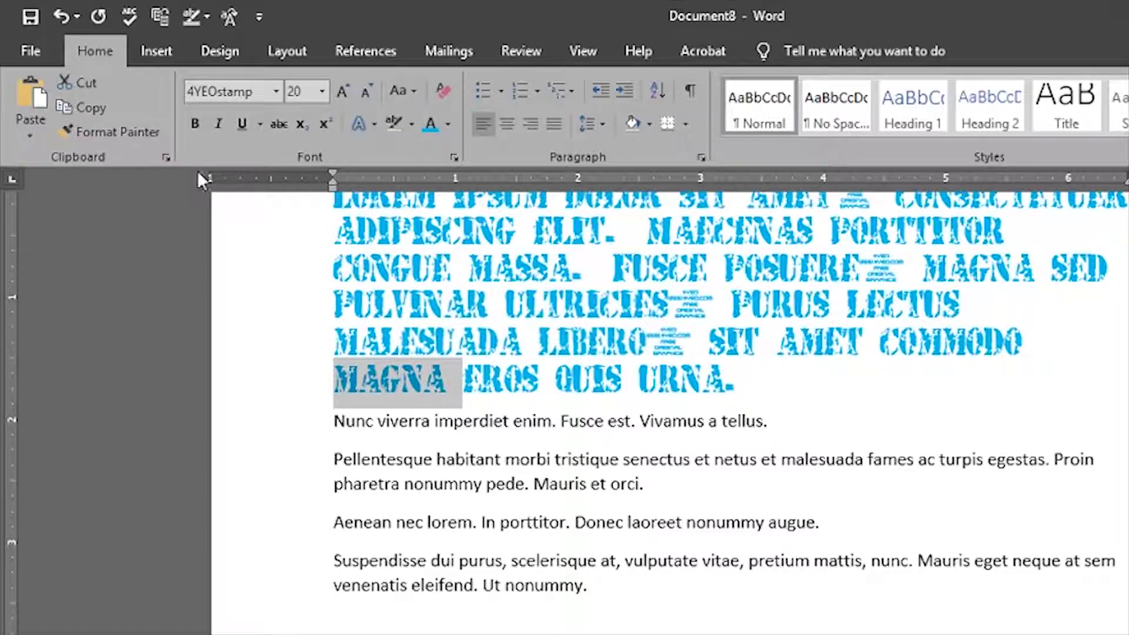
{"action": "left_click", "coordinate": [125, 131]}
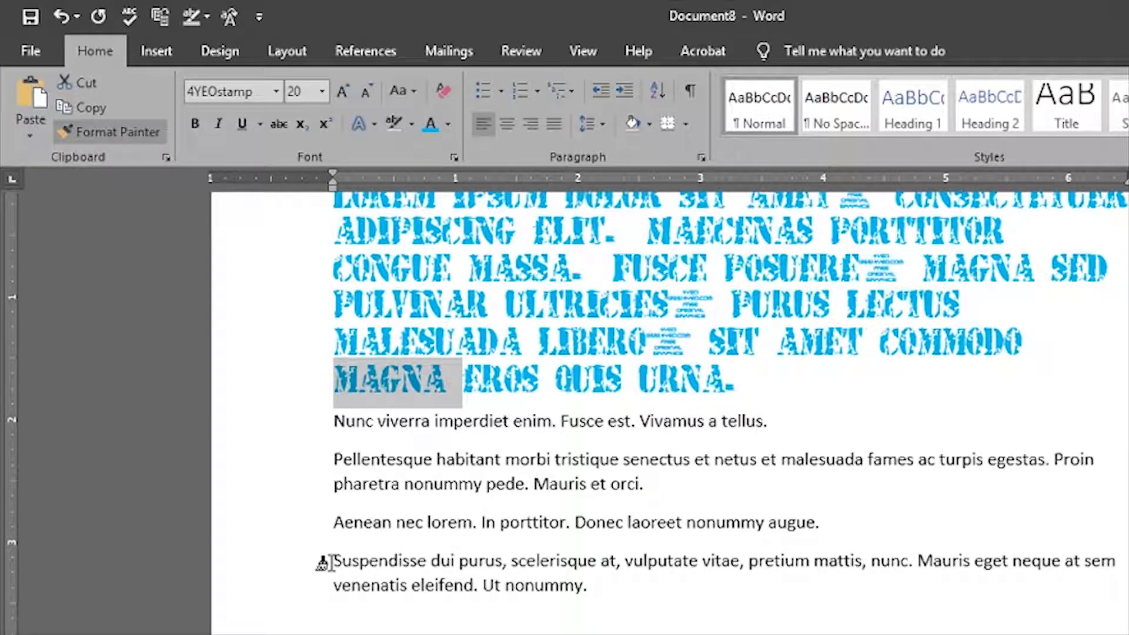
{"action": "left_click_drag", "start_coordinate": [329, 561], "coordinate": [857, 569]}
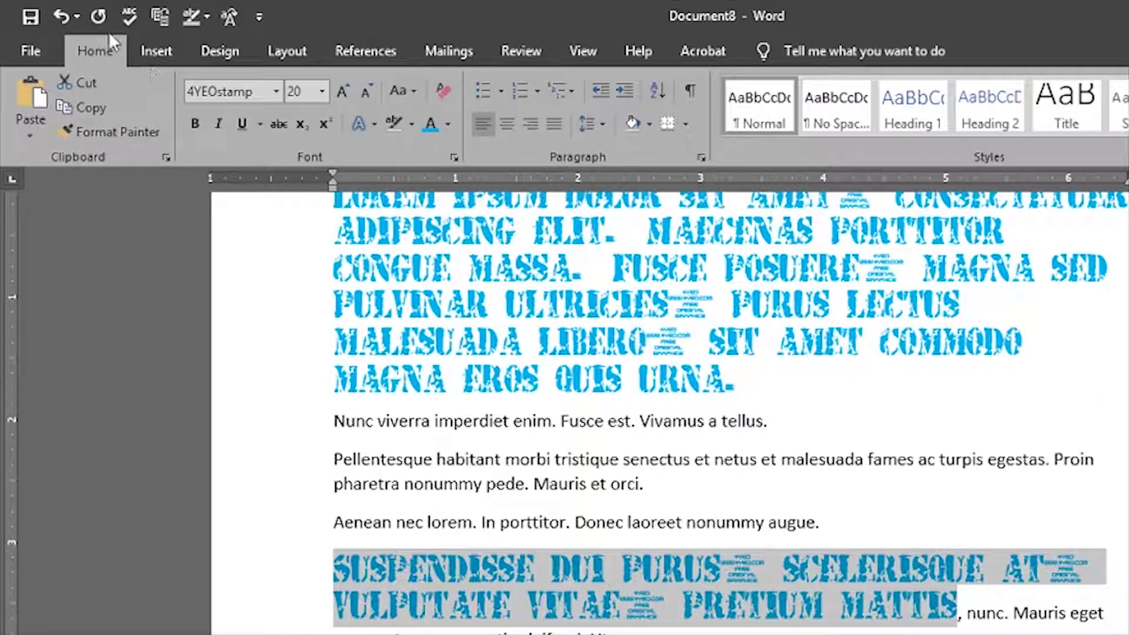
{"action": "left_click", "coordinate": [61, 16]}
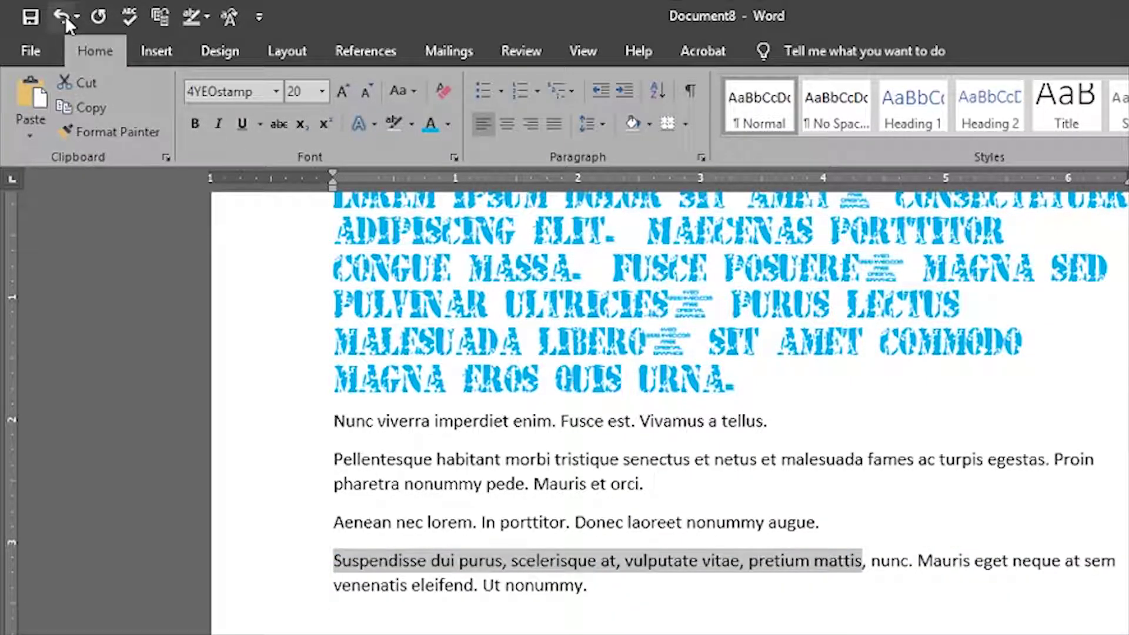
{"action": "left_click", "coordinate": [605, 571]}
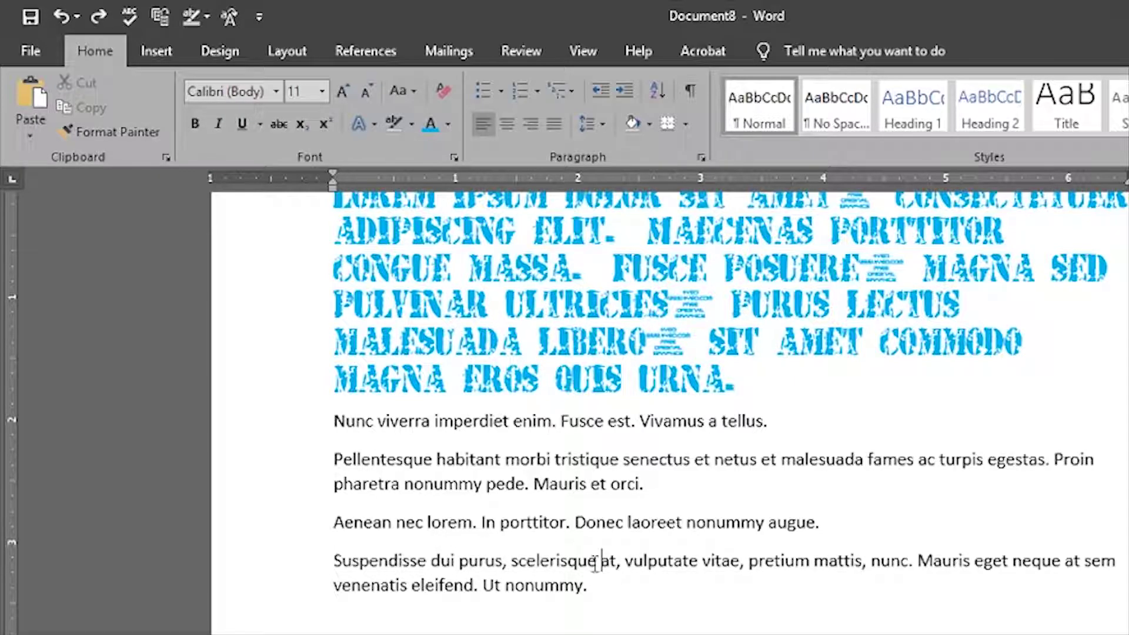
- Copy the formatting of "magna" onto the word "lorem" in the fourth paragraph with Format Painter, and undo it
{"action": "double_click", "coordinate": [405, 385]}
{"action": "left_click", "coordinate": [134, 128]}
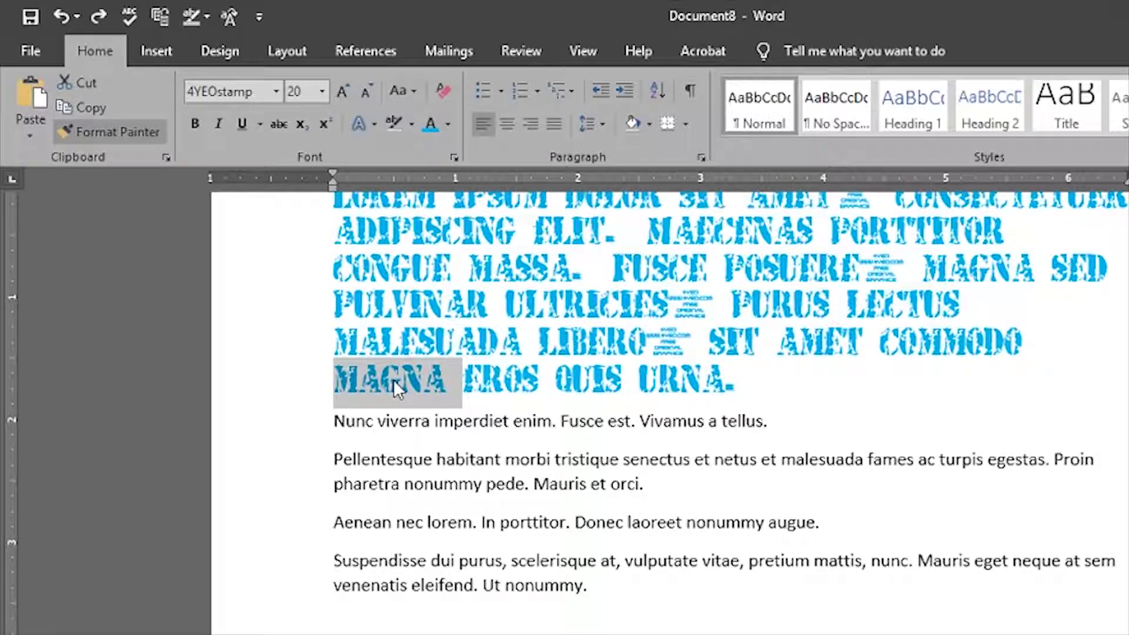
{"action": "left_click", "coordinate": [461, 525]}
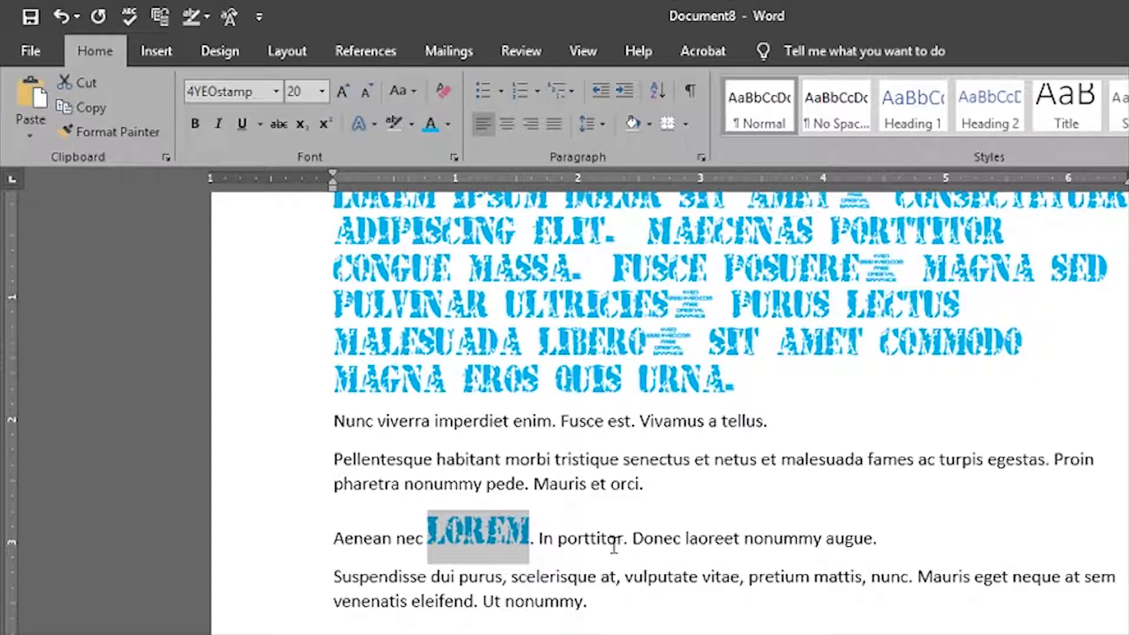
{"action": "left_click", "coordinate": [678, 539]}
{"action": "left_click", "coordinate": [722, 577]}
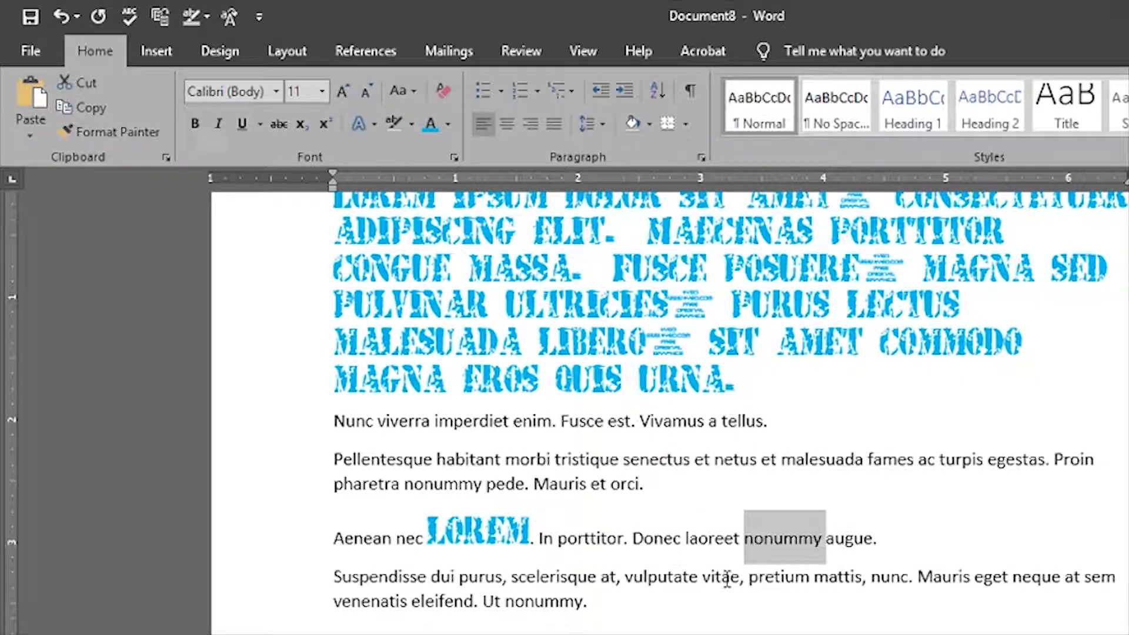
{"action": "left_click", "coordinate": [510, 604]}
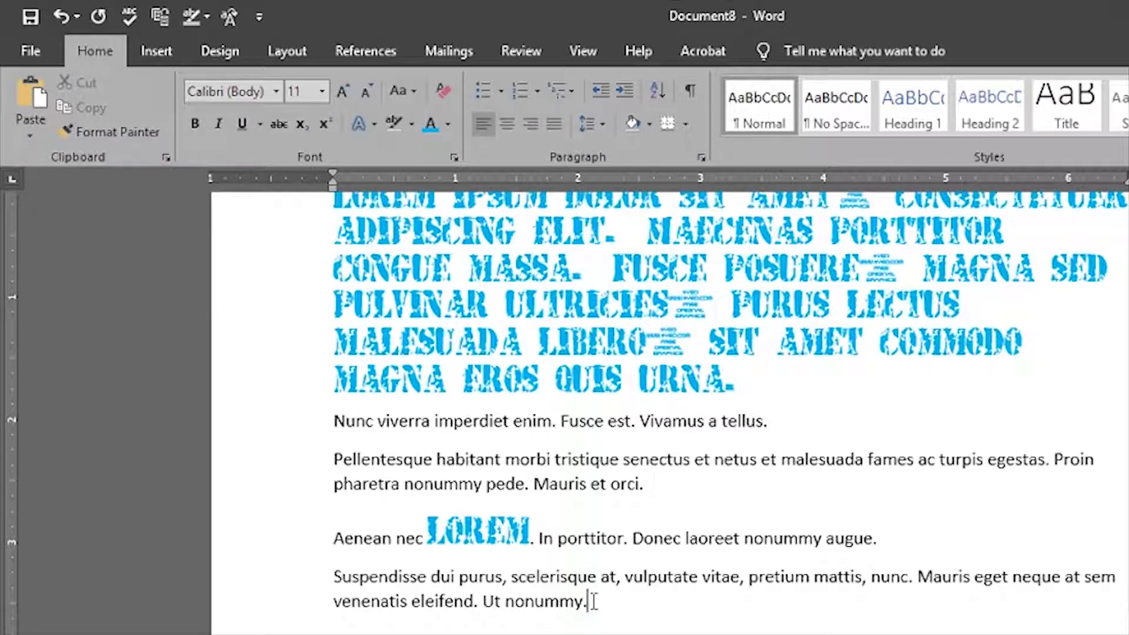
{"action": "left_click_drag", "start_coordinate": [593, 601], "coordinate": [600, 602]}
{"action": "left_click", "coordinate": [617, 626]}
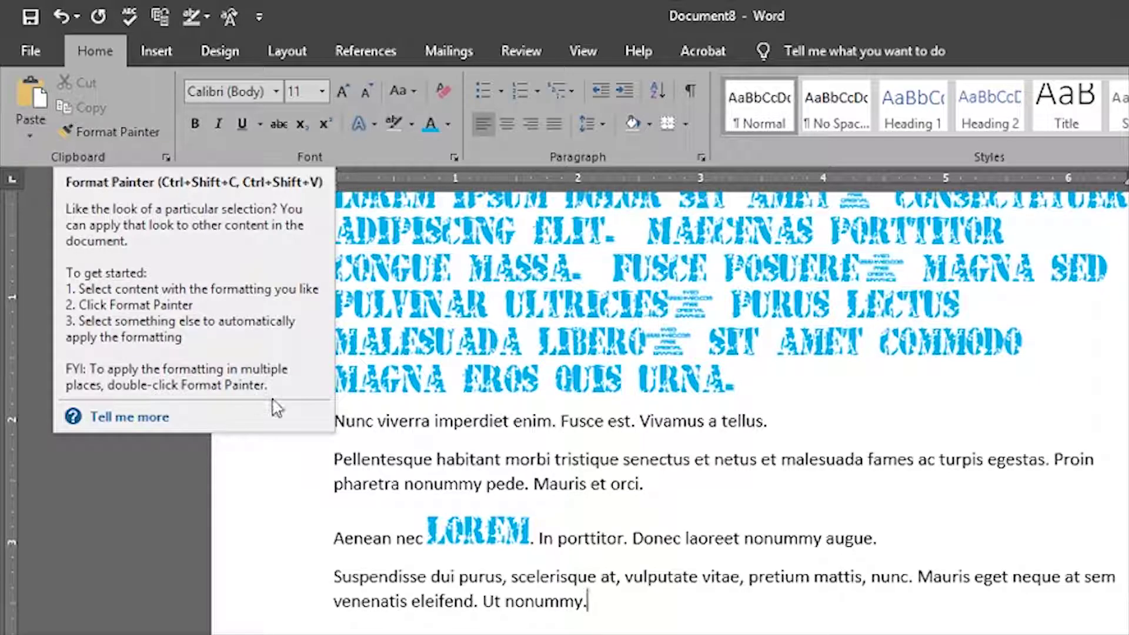
{"action": "left_click", "coordinate": [495, 483]}
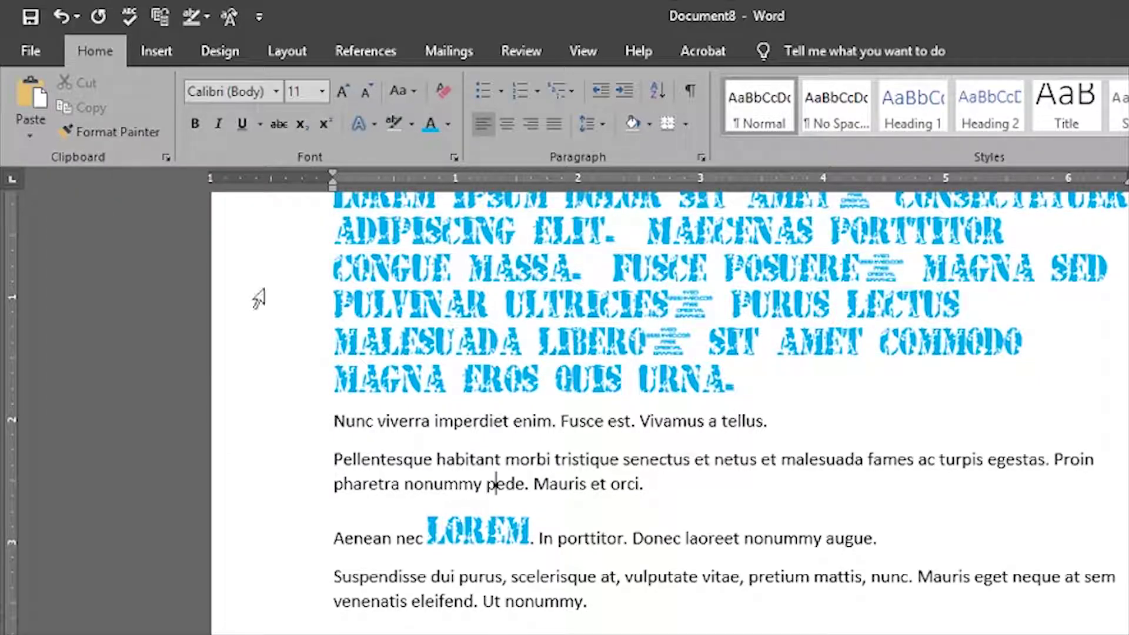
{"action": "left_click", "coordinate": [57, 18]}
{"action": "left_click", "coordinate": [57, 18]}
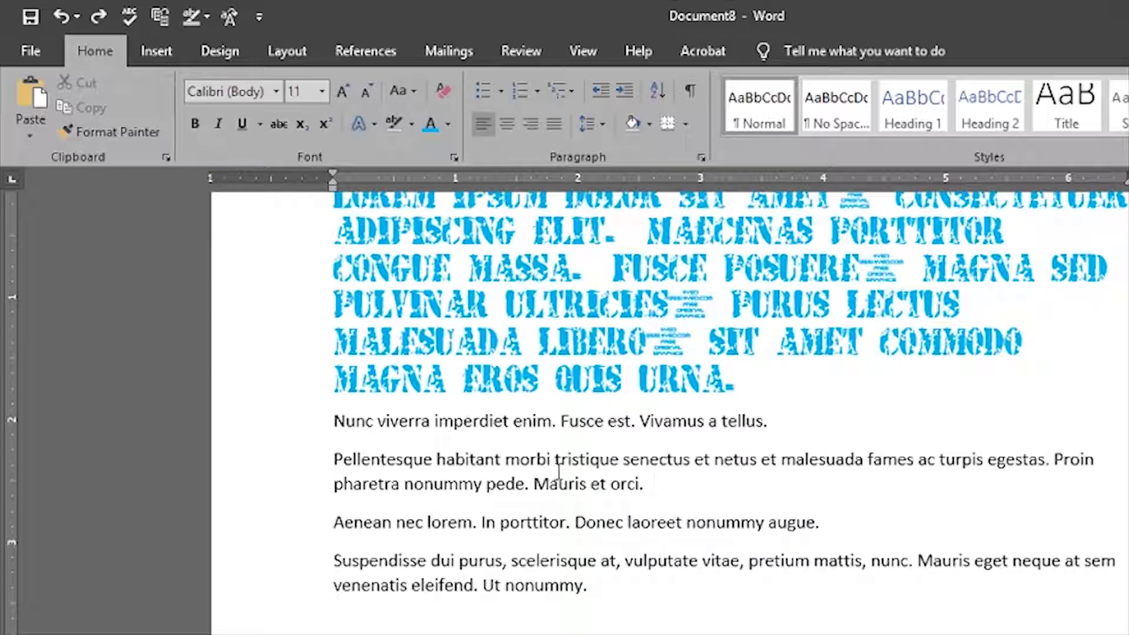
- Copy the formatting of "magna" onto the word "Mauris" in the third paragraph with Format Painter, and undo it
{"action": "left_click", "coordinate": [115, 137]}
{"action": "left_click", "coordinate": [114, 135]}
{"action": "left_click", "coordinate": [386, 385]}
{"action": "double_click", "coordinate": [386, 386]}
{"action": "left_click", "coordinate": [132, 134]}
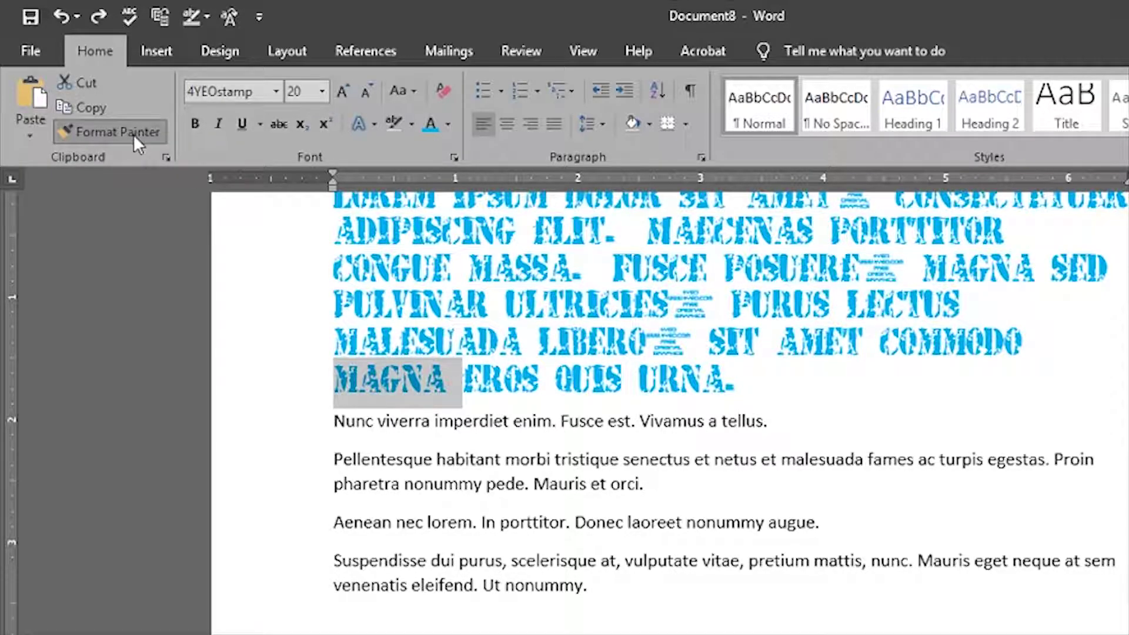
{"action": "left_click", "coordinate": [561, 484]}
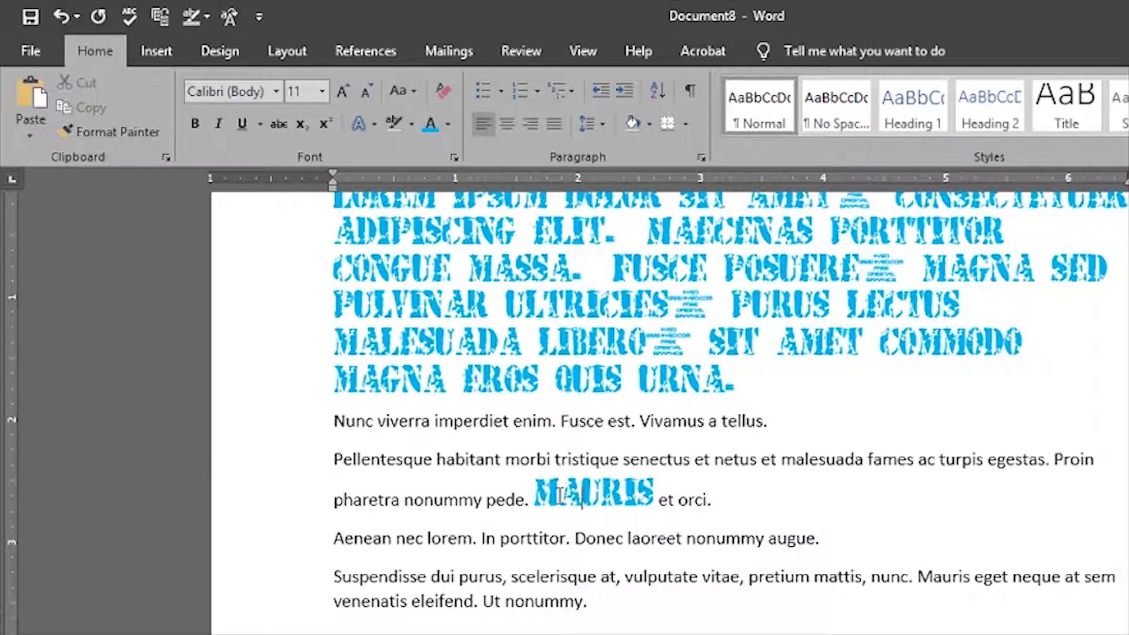
{"action": "key", "text": "ctrl+z"}
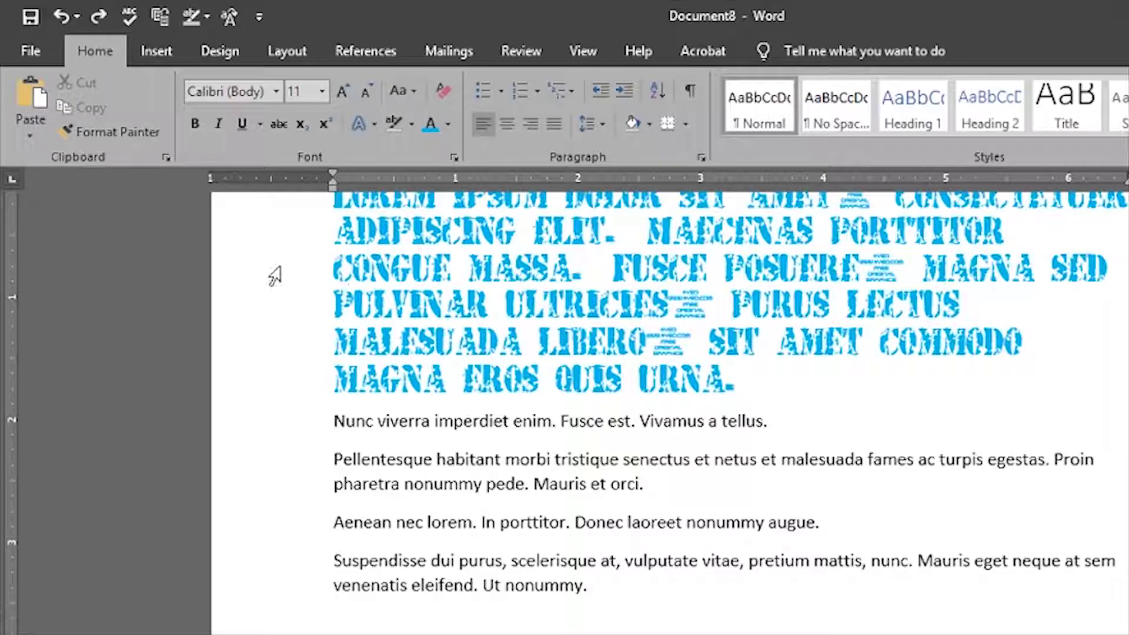
- Lock Format Painter on "magna" to format the words "pharetra", "vulputate", "fames" and "tellus" alike, and release it
{"action": "double_click", "coordinate": [400, 381]}
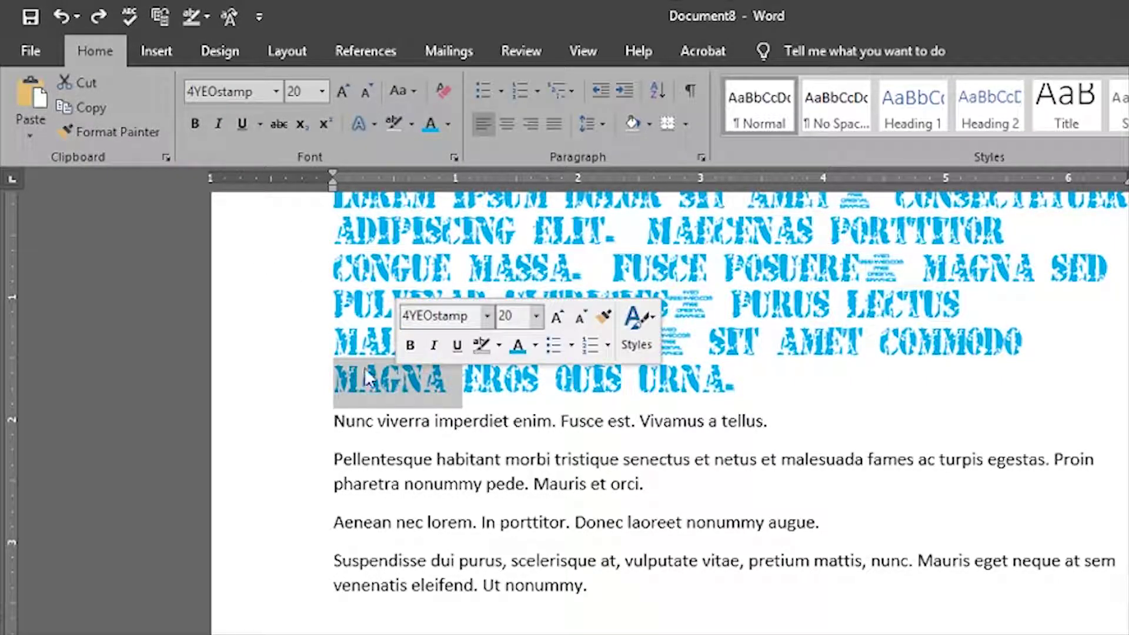
{"action": "left_click", "coordinate": [129, 133]}
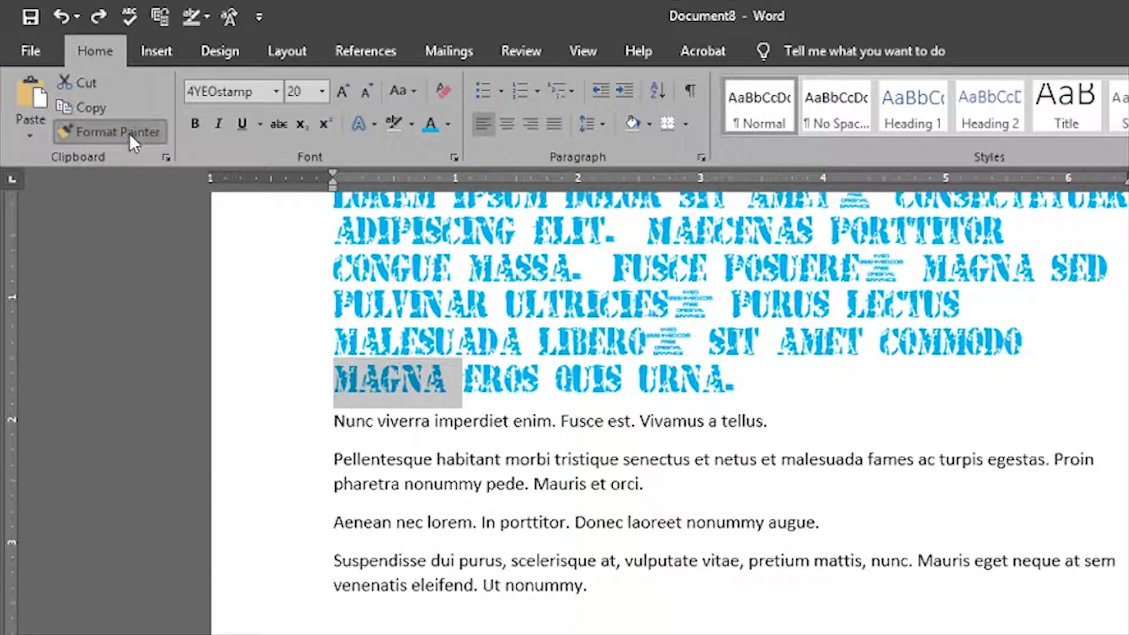
{"action": "left_click", "coordinate": [375, 486]}
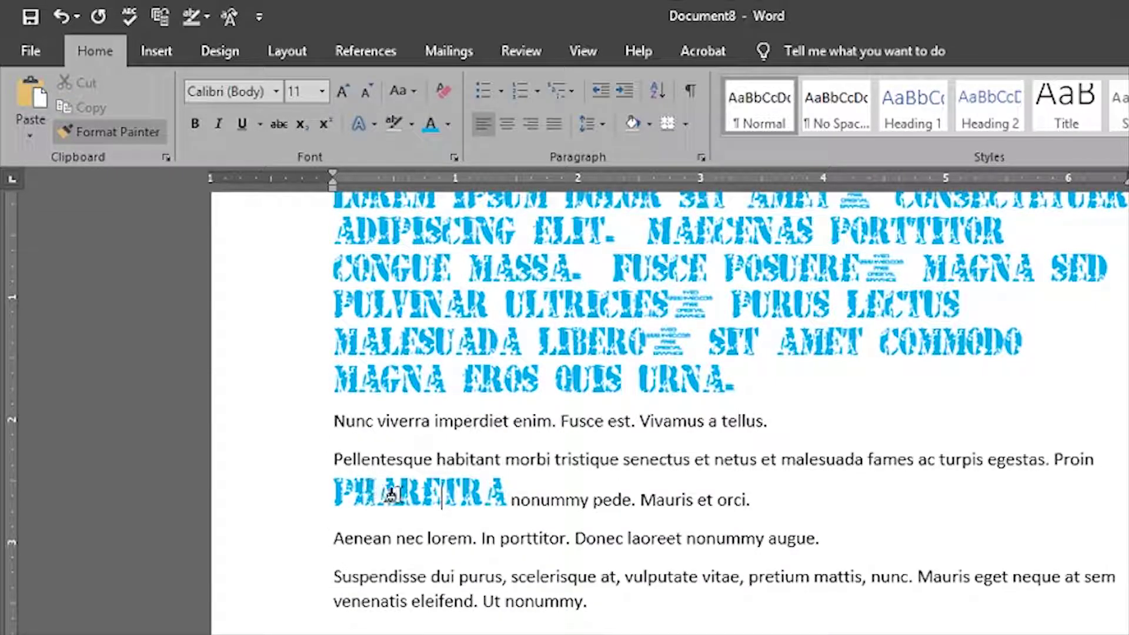
{"action": "left_click", "coordinate": [688, 576]}
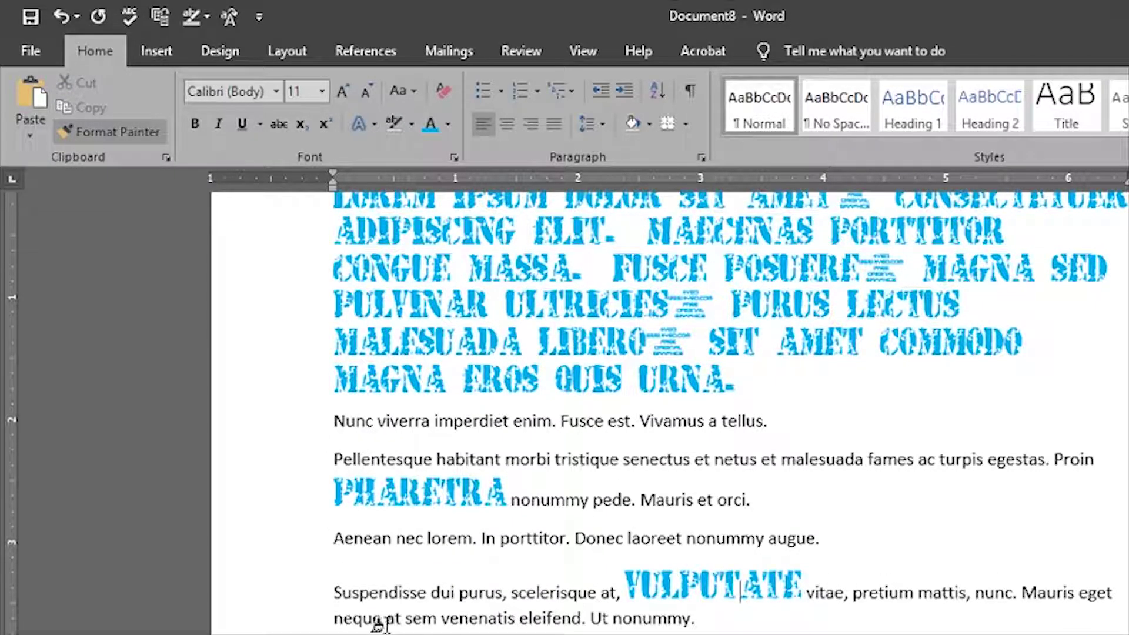
{"action": "left_click", "coordinate": [896, 462]}
{"action": "left_click", "coordinate": [744, 421]}
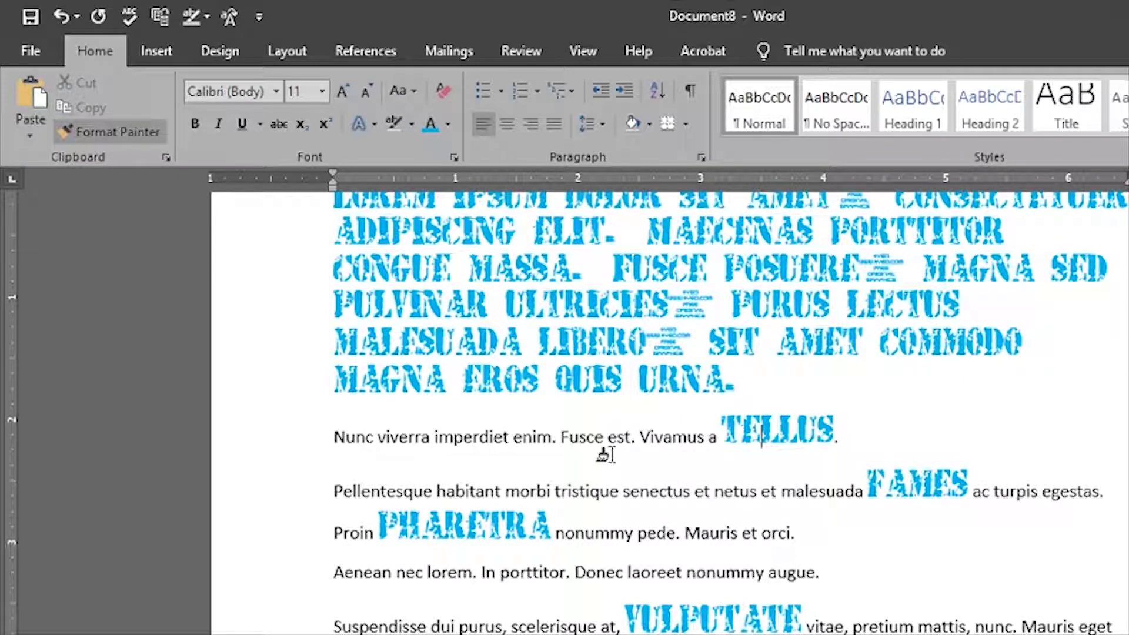
{"action": "left_click", "coordinate": [135, 127]}
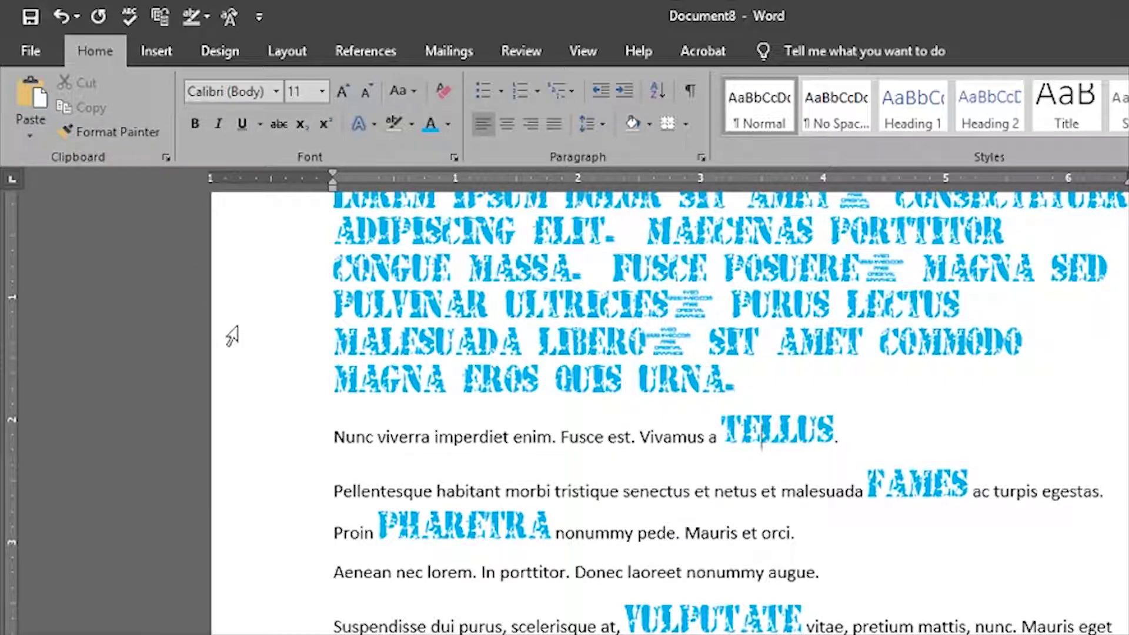
- Apply the formatting of "magna" to "Pellentesque habitant morbi tristique senectus et netus" with Format Painter and deselect the text
{"action": "double_click", "coordinate": [388, 384]}
{"action": "left_click", "coordinate": [137, 132]}
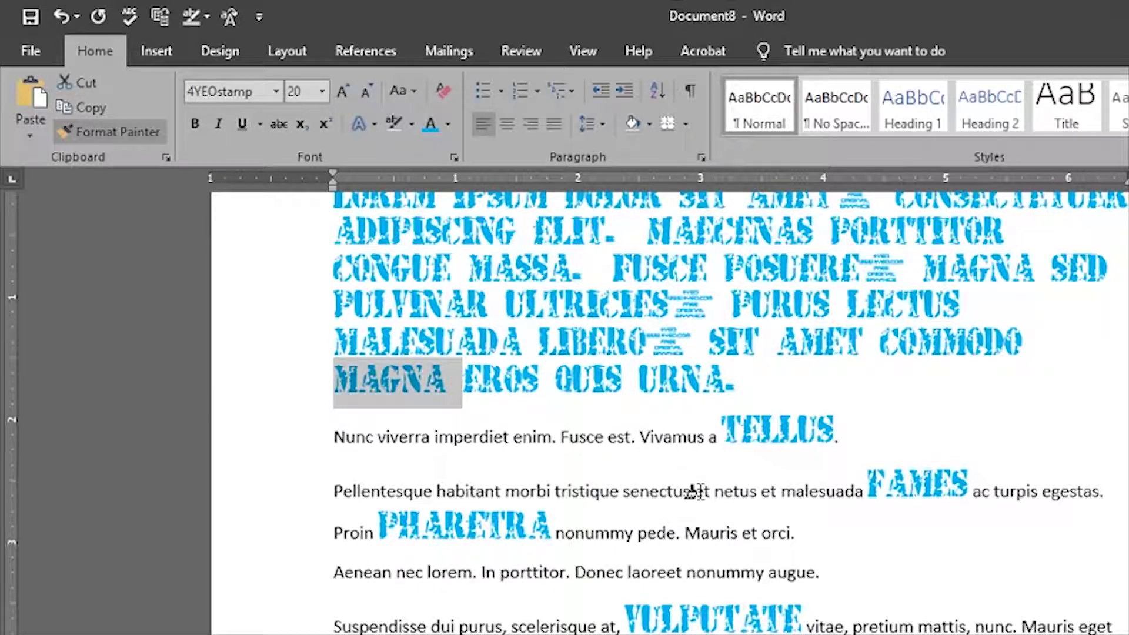
{"action": "mouse_move", "coordinate": [322, 487]}
{"action": "left_mouse_down"}
{"action": "mouse_move", "coordinate": [852, 488]}
{"action": "mouse_move", "coordinate": [745, 498]}
{"action": "left_mouse_up"}
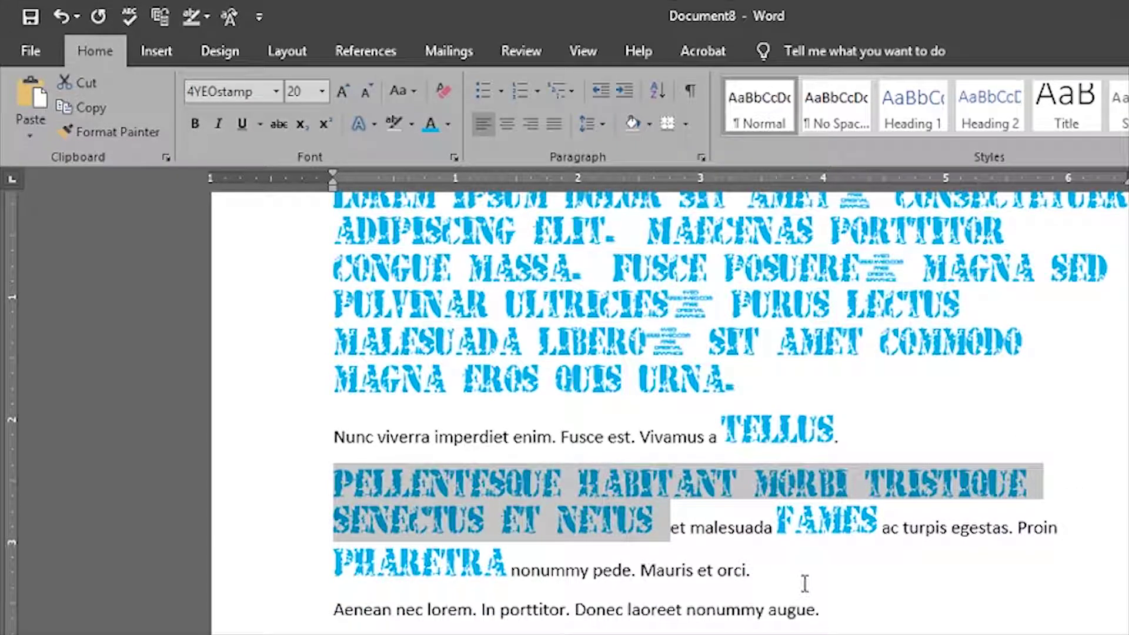
{"action": "left_click", "coordinate": [805, 583]}
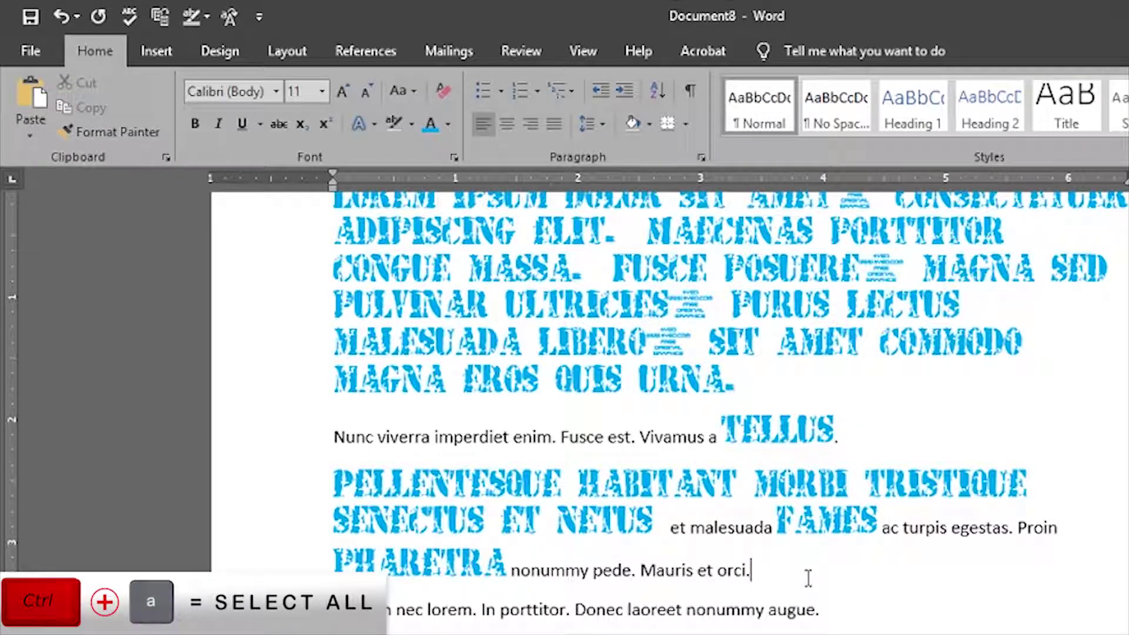
- Cut the entire document text and paste it back as text only, without formatting
{"action": "key", "text": "ctrl+a"}
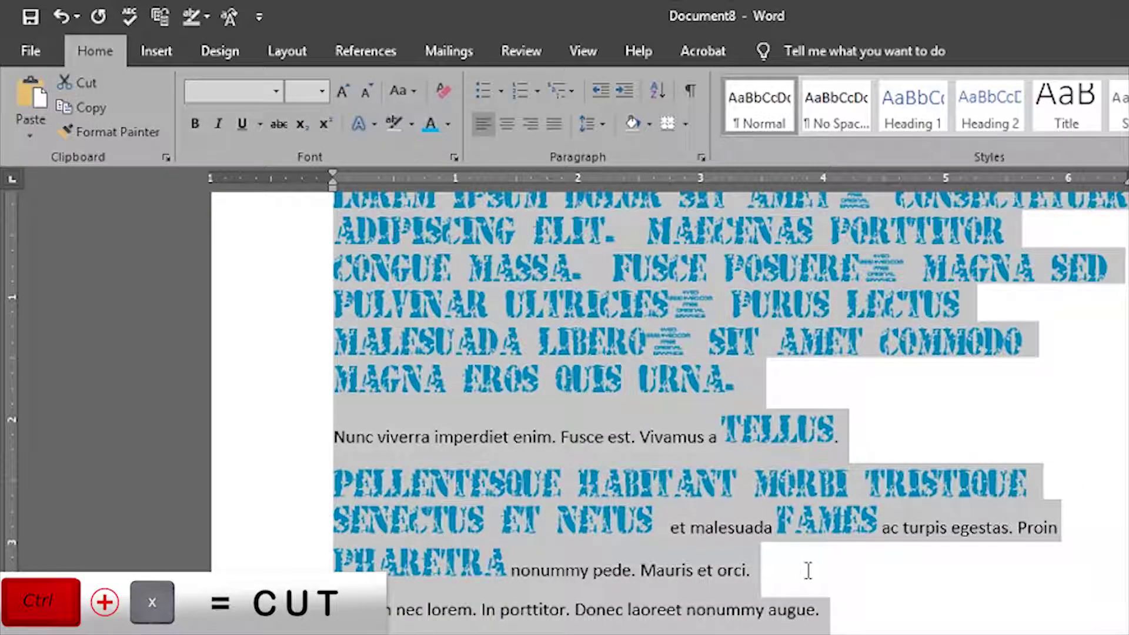
{"action": "key", "text": "ctrl+x"}
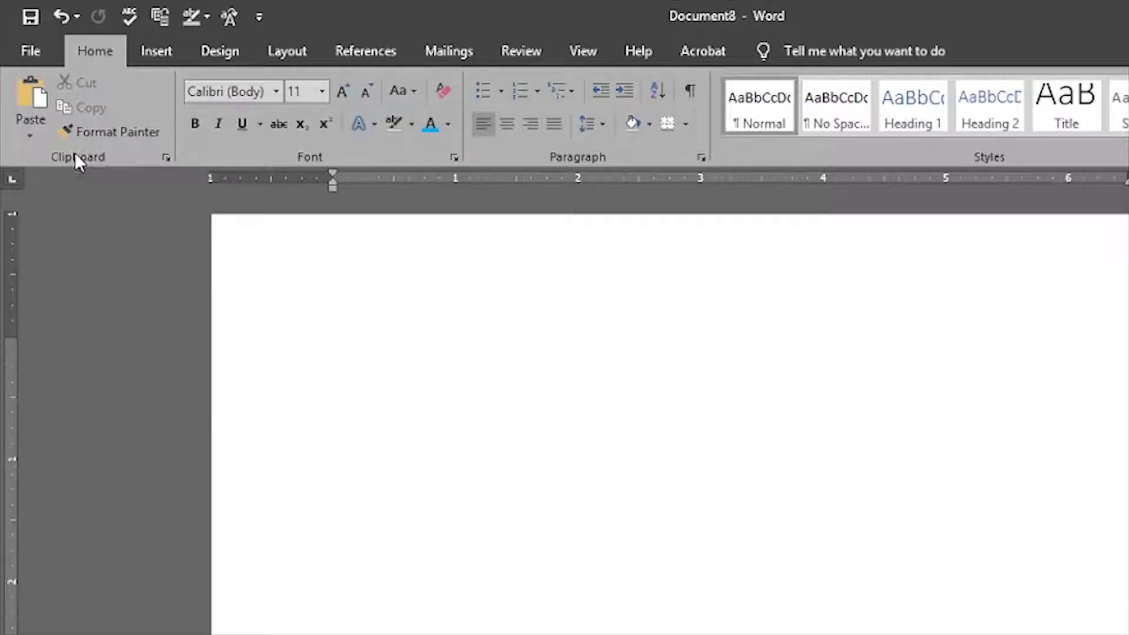
{"action": "left_click", "coordinate": [31, 132]}
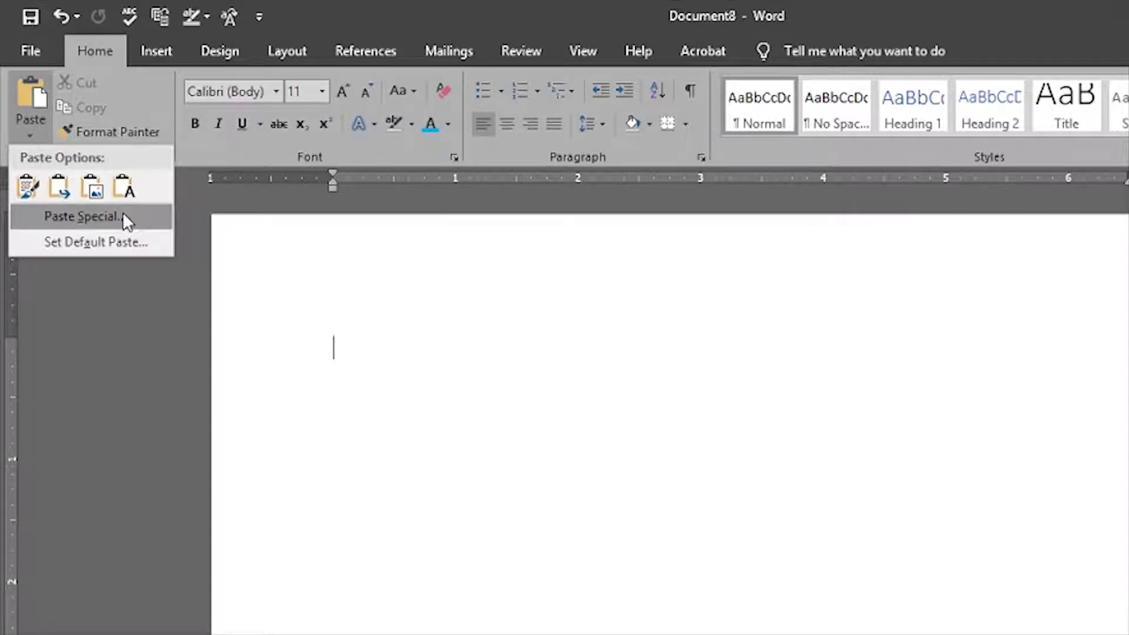
{"action": "left_click", "coordinate": [122, 188]}
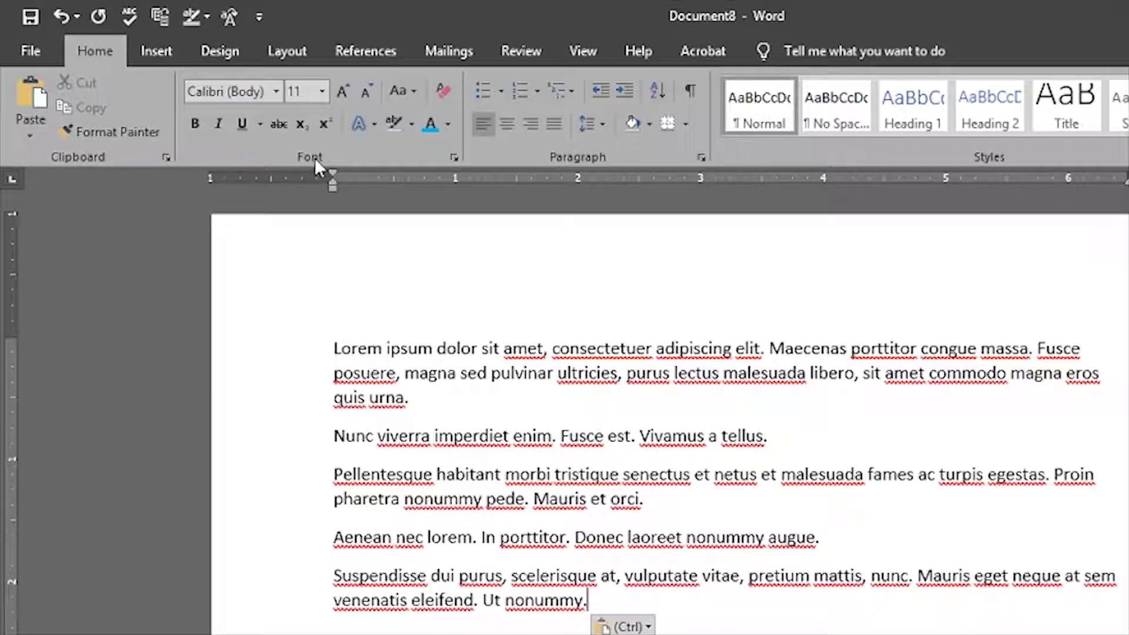
{"action": "double_click", "coordinate": [363, 345]}
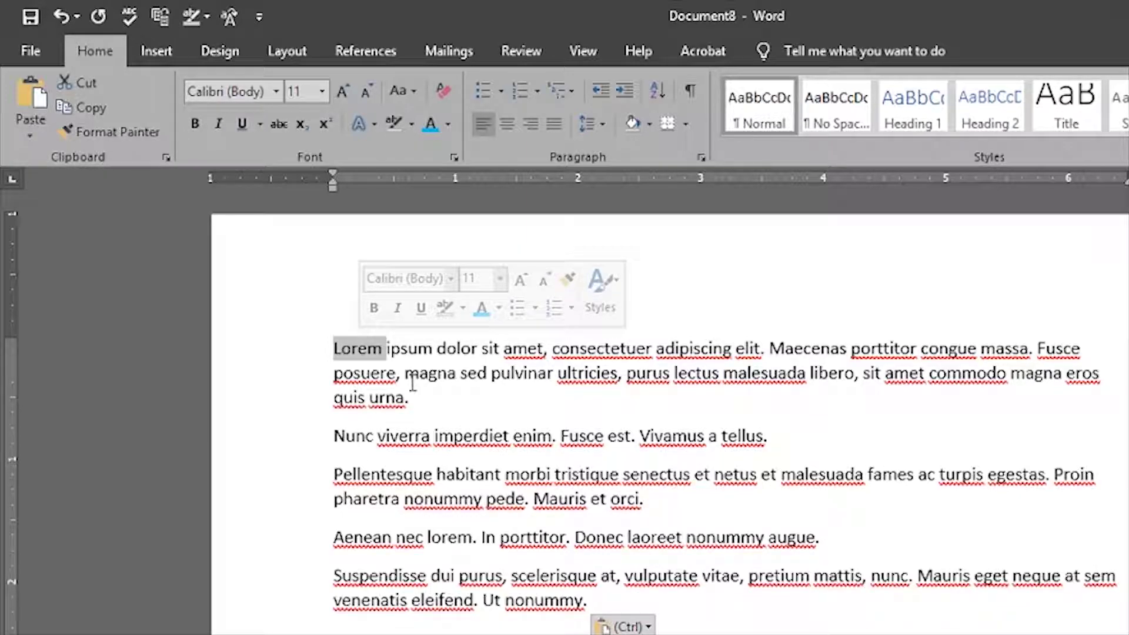
{"action": "left_click", "coordinate": [441, 398]}
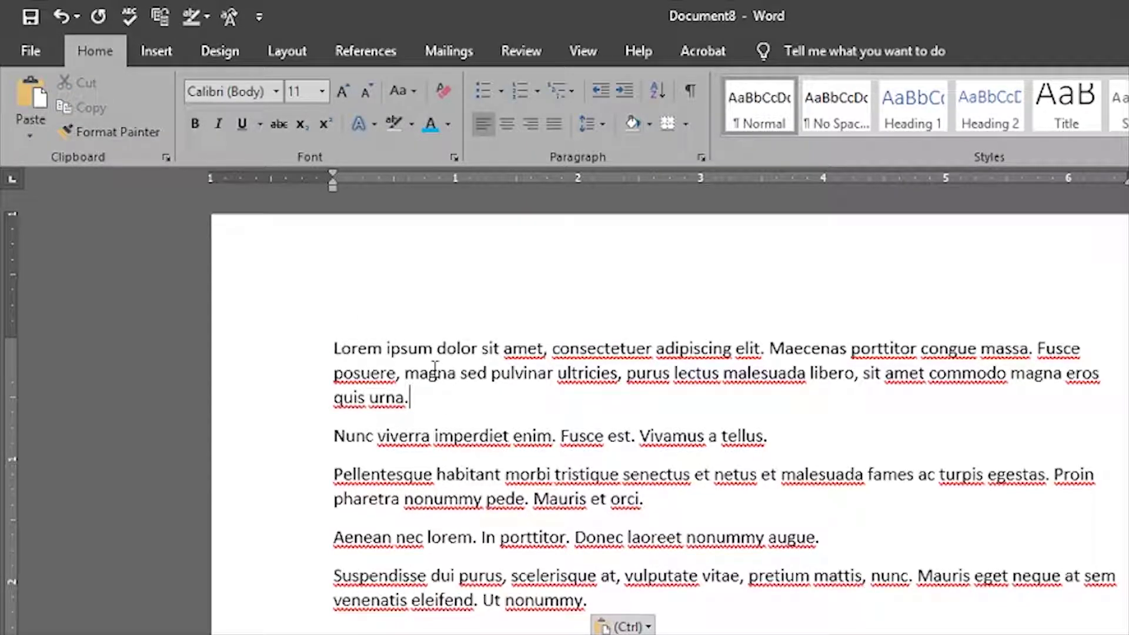
{"action": "double_click", "coordinate": [434, 370]}
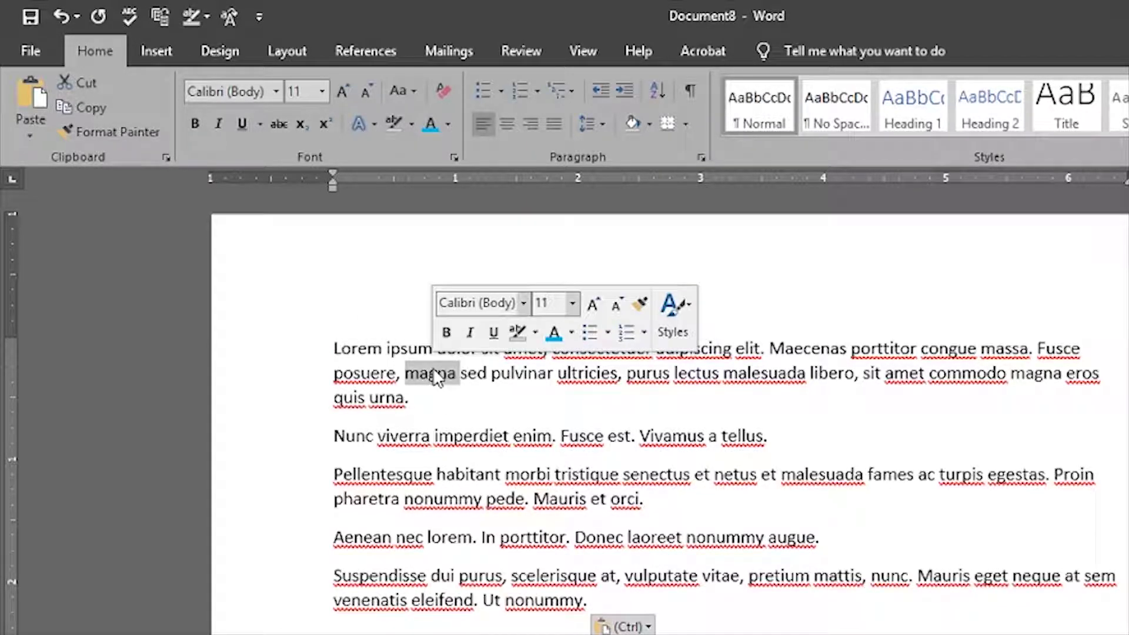
{"action": "left_click", "coordinate": [493, 397]}
{"action": "left_click_drag", "start_coordinate": [459, 375], "coordinate": [464, 375]}
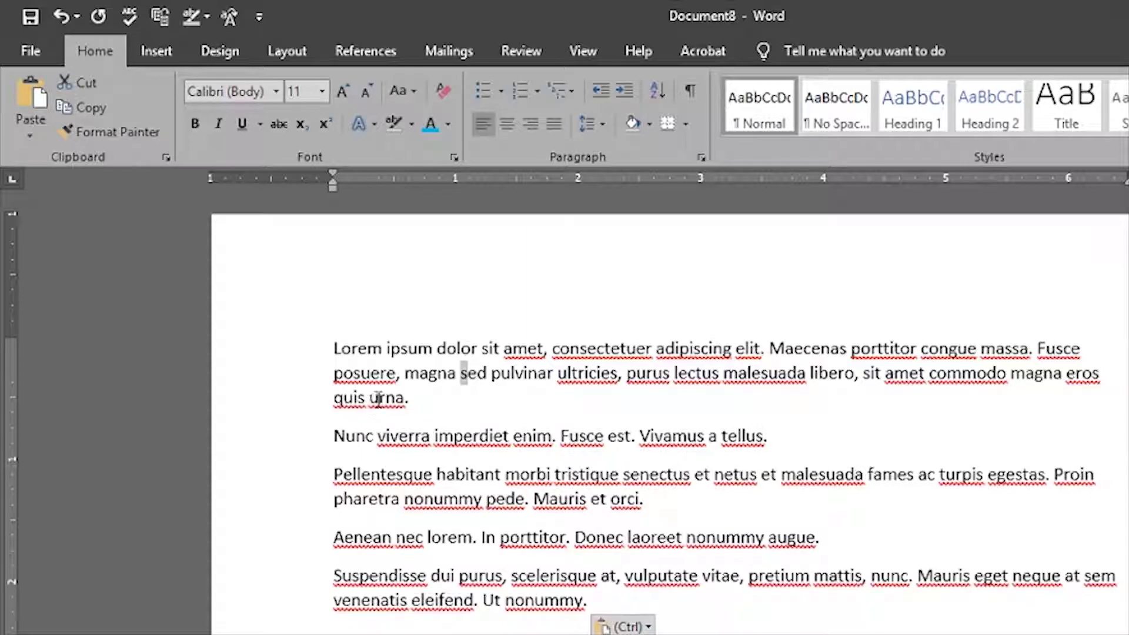
- Set the font of the entire first paragraph to Arial
{"action": "triple_click", "coordinate": [391, 365]}
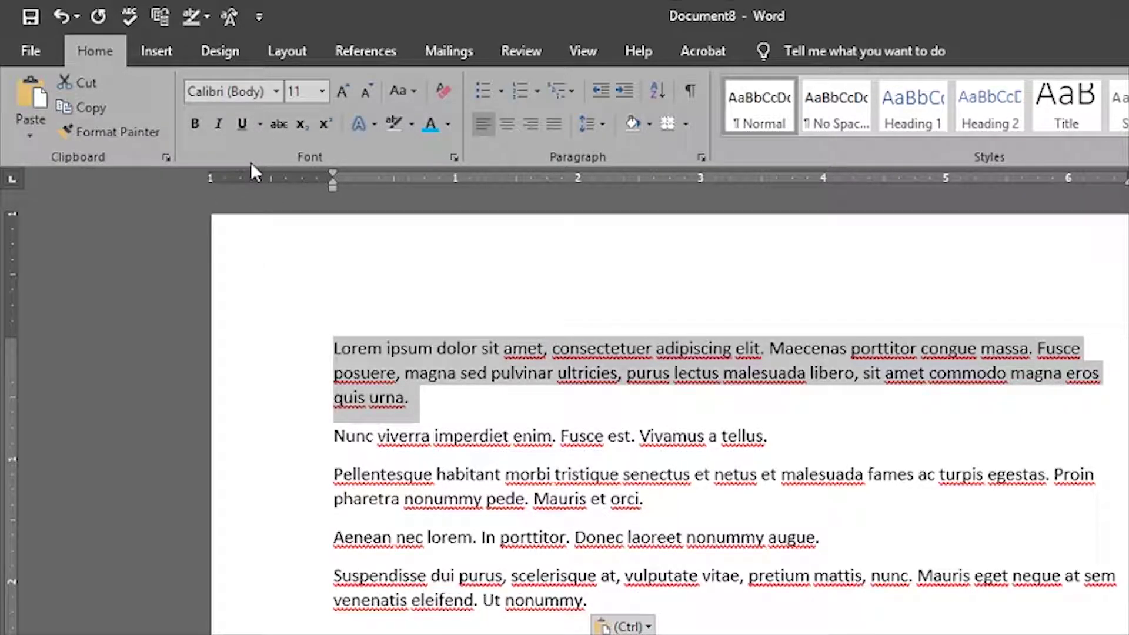
{"action": "left_click", "coordinate": [273, 97]}
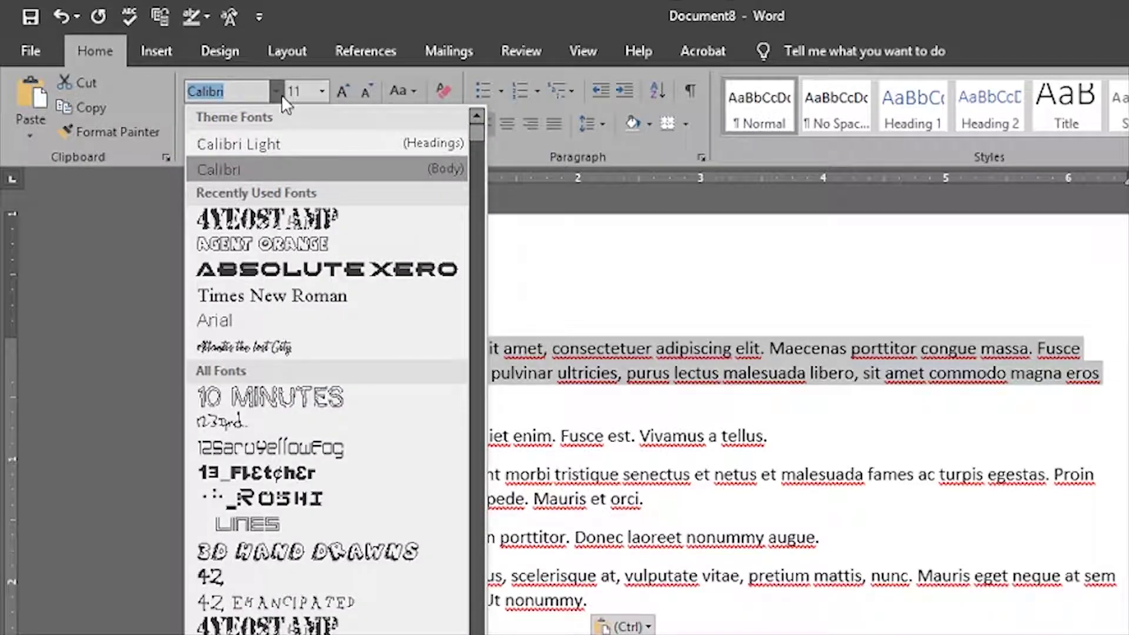
{"action": "type", "text": "Arial"}
{"action": "key", "text": "Return"}
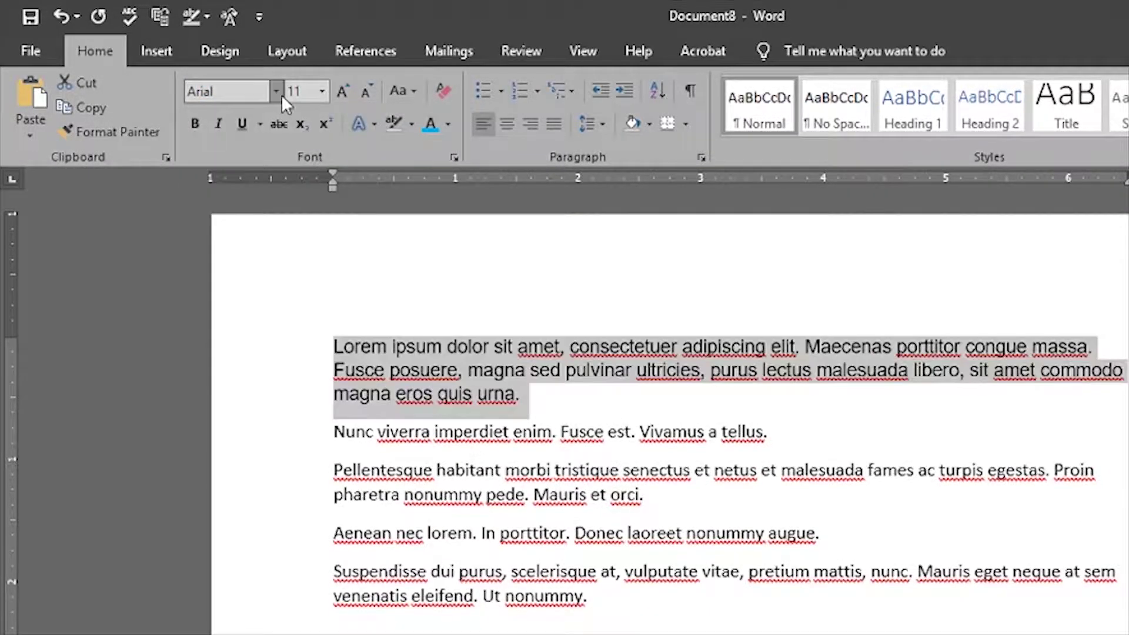
- Set the font of the selected first paragraph to Haettenschweiler by entering the font name
{"action": "left_click", "coordinate": [244, 92]}
{"action": "type", "text": "D"}
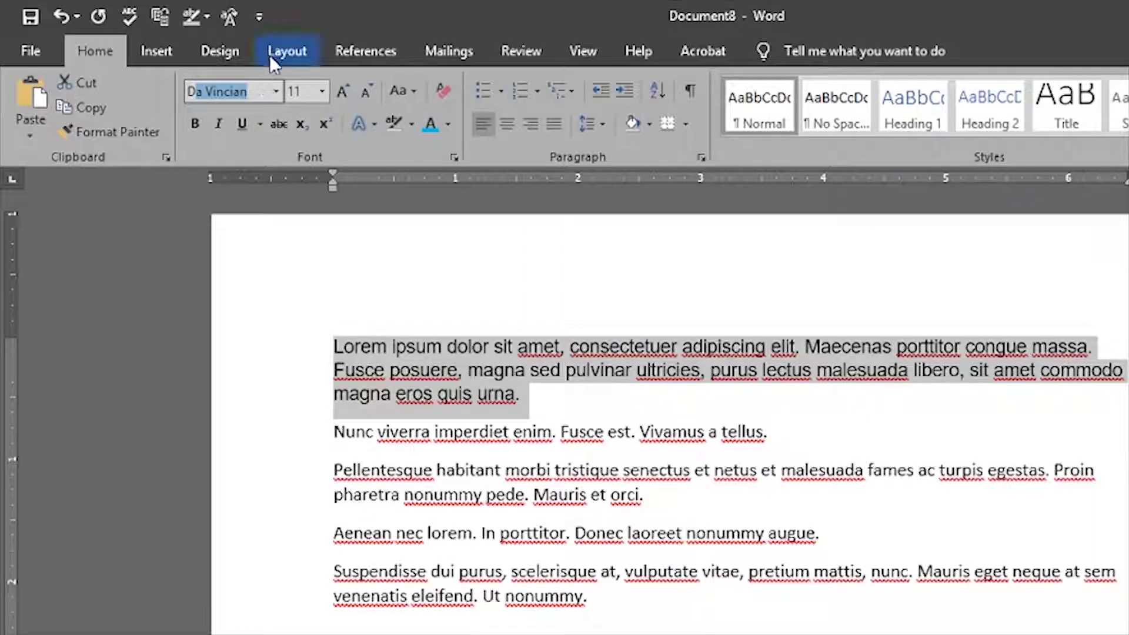
{"action": "key", "text": "BackSpace"}
{"action": "key", "text": "BackSpace"}
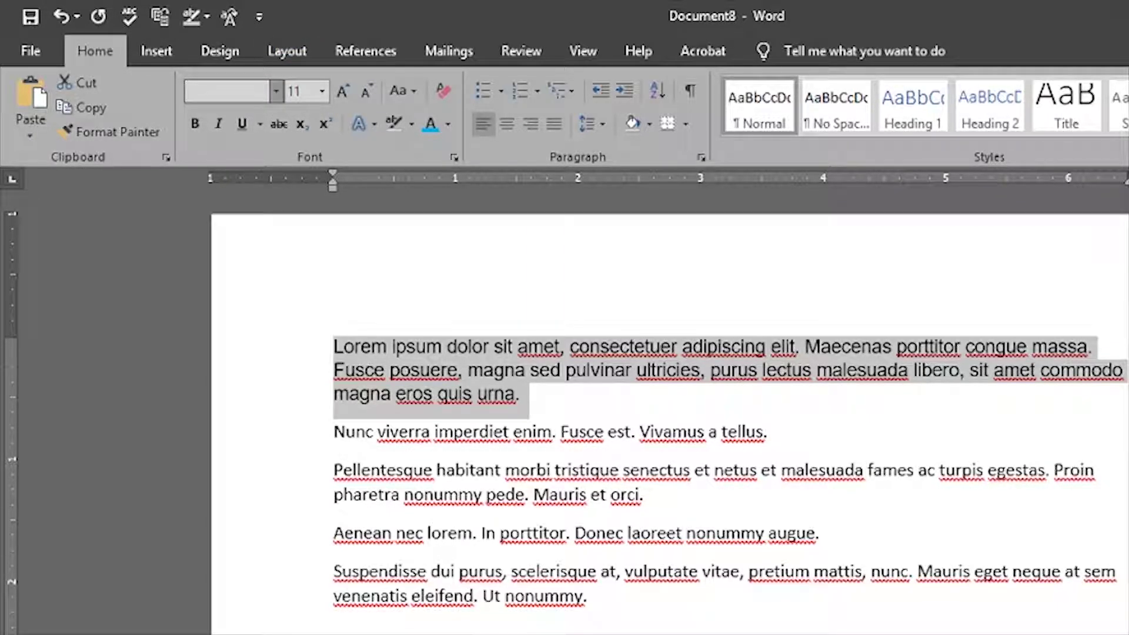
{"action": "type", "text": "Haettenschwe"}
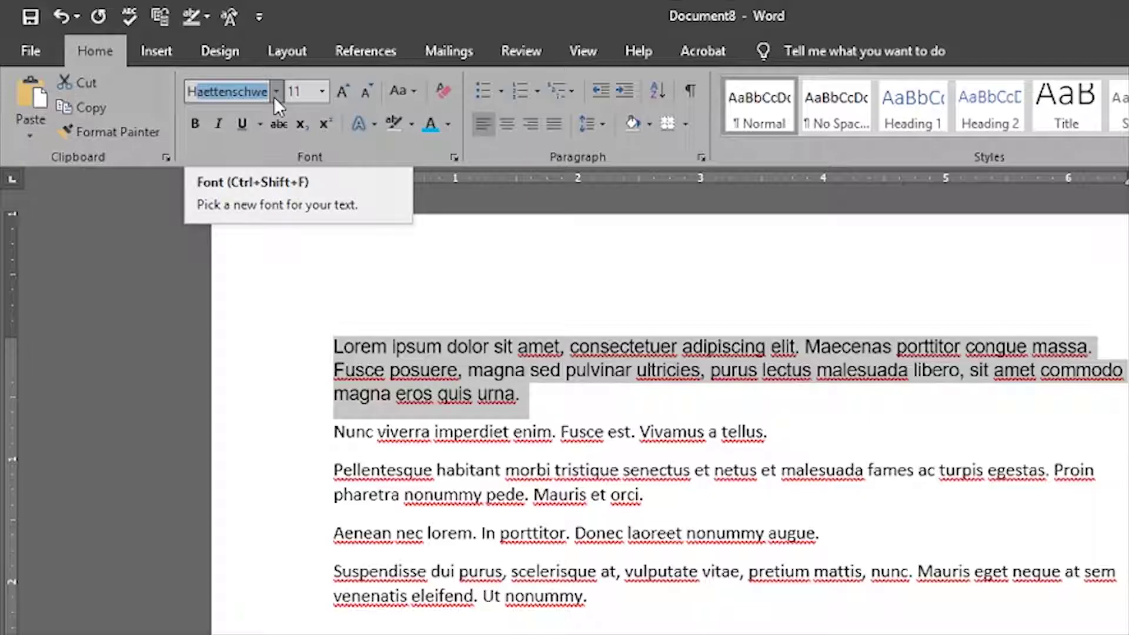
{"action": "key", "text": "Return"}
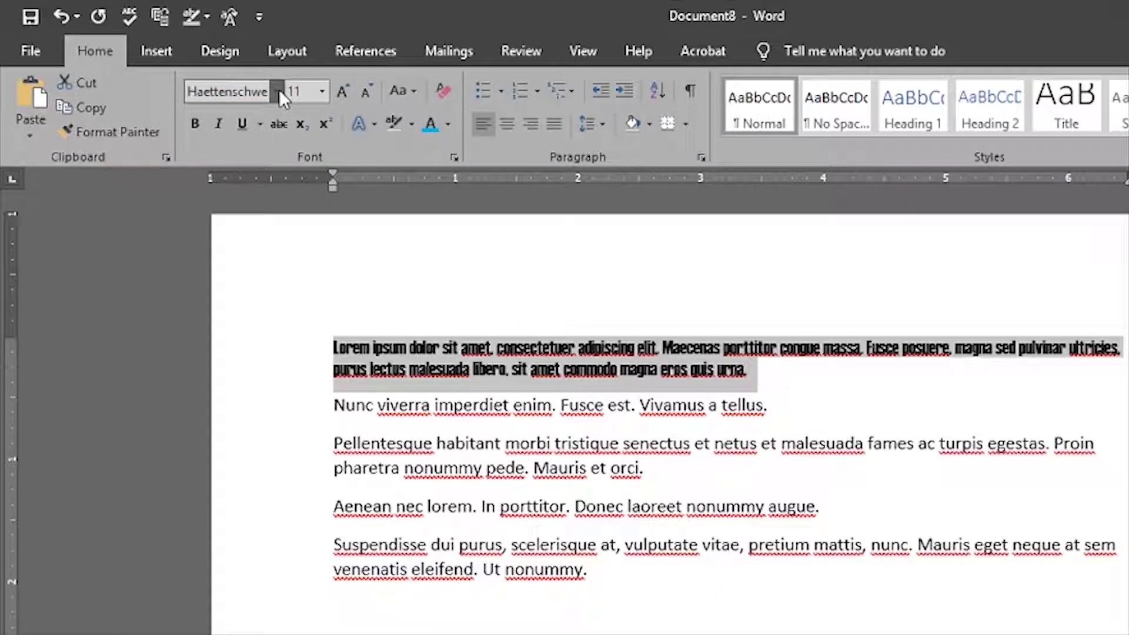
- Browse the available fonts and preview them on the first paragraph without applying one
{"action": "left_click", "coordinate": [280, 90]}
{"action": "scroll", "coordinate": [339, 475], "scroll_direction": "down", "scroll_amount": 10}
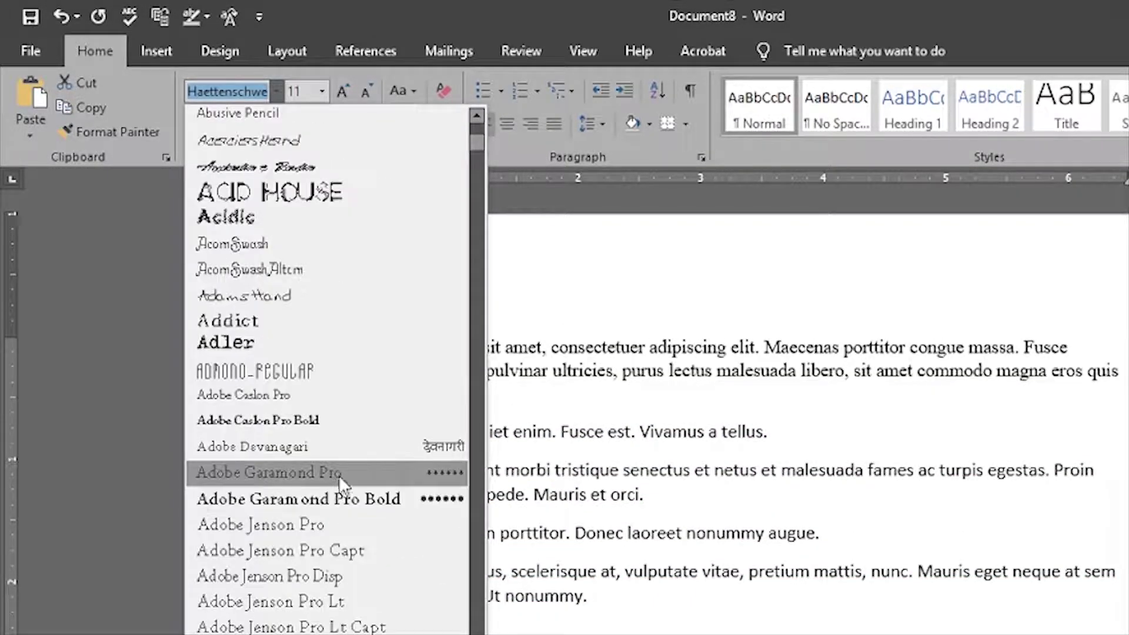
{"action": "scroll", "coordinate": [352, 456], "scroll_direction": "down", "scroll_amount": 8}
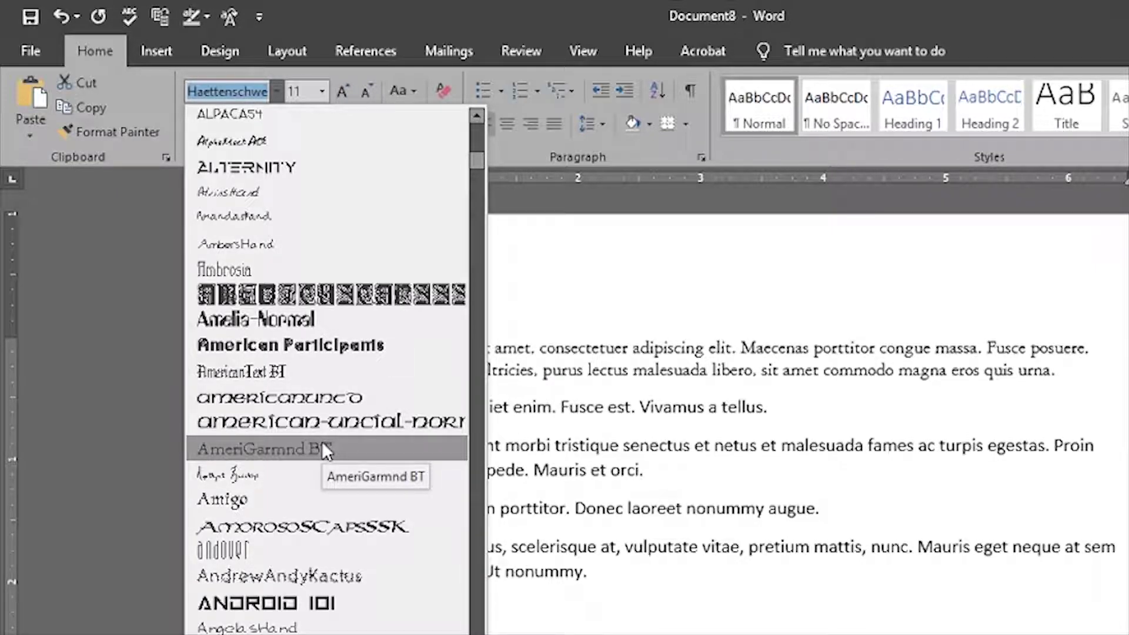
{"action": "scroll", "coordinate": [326, 436], "scroll_direction": "down", "scroll_amount": 3}
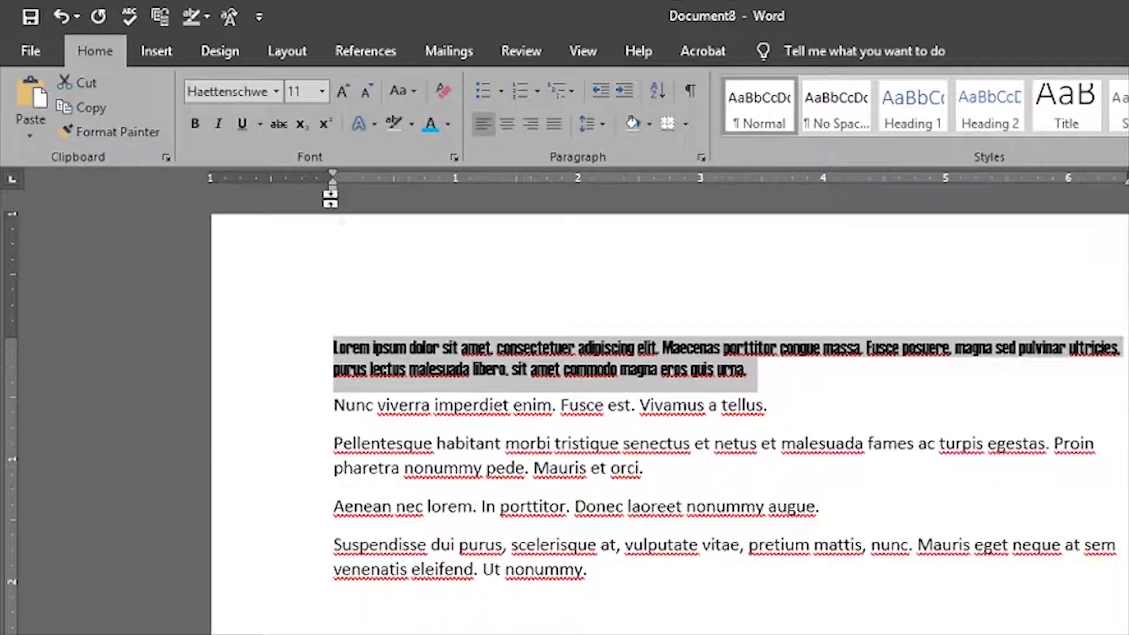
- Select the entire first paragraph and clear all its formatting
{"action": "triple_click", "coordinate": [498, 355]}
{"action": "double_click", "coordinate": [499, 356]}
{"action": "triple_click", "coordinate": [499, 354]}
{"action": "left_click", "coordinate": [447, 90]}
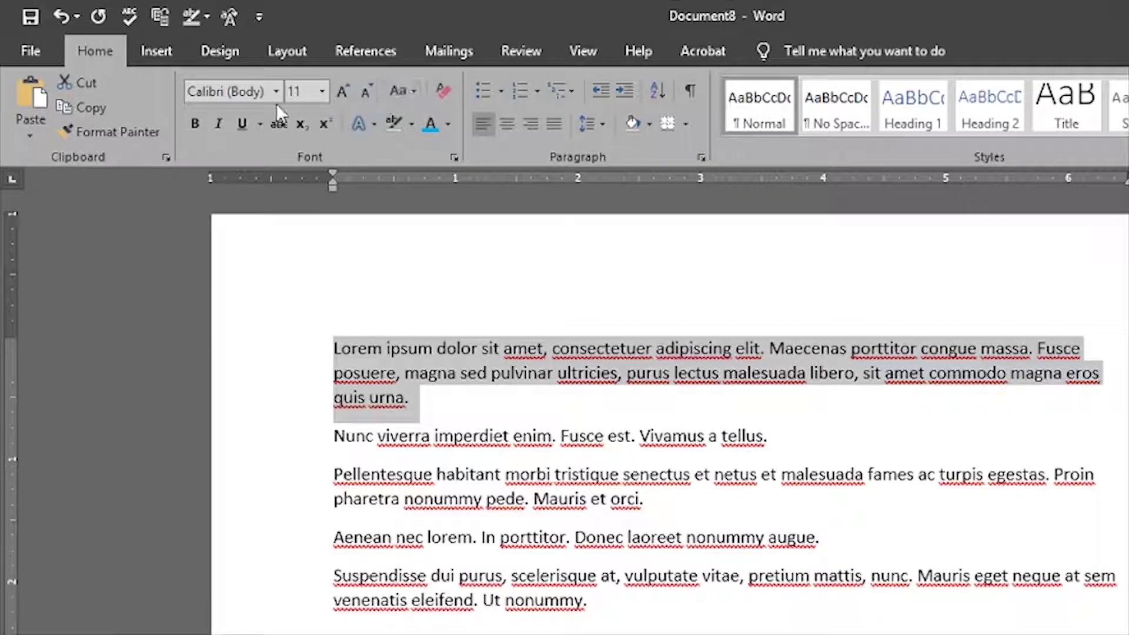
{"action": "left_click", "coordinate": [501, 373]}
{"action": "double_click", "coordinate": [344, 348]}
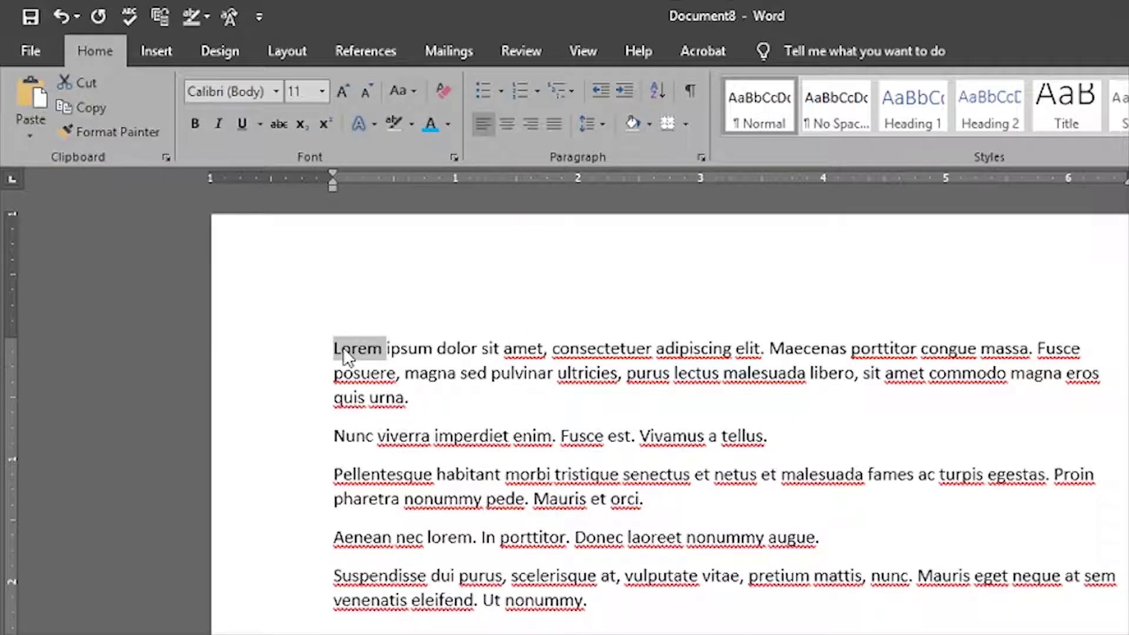
{"action": "triple_click", "coordinate": [343, 348]}
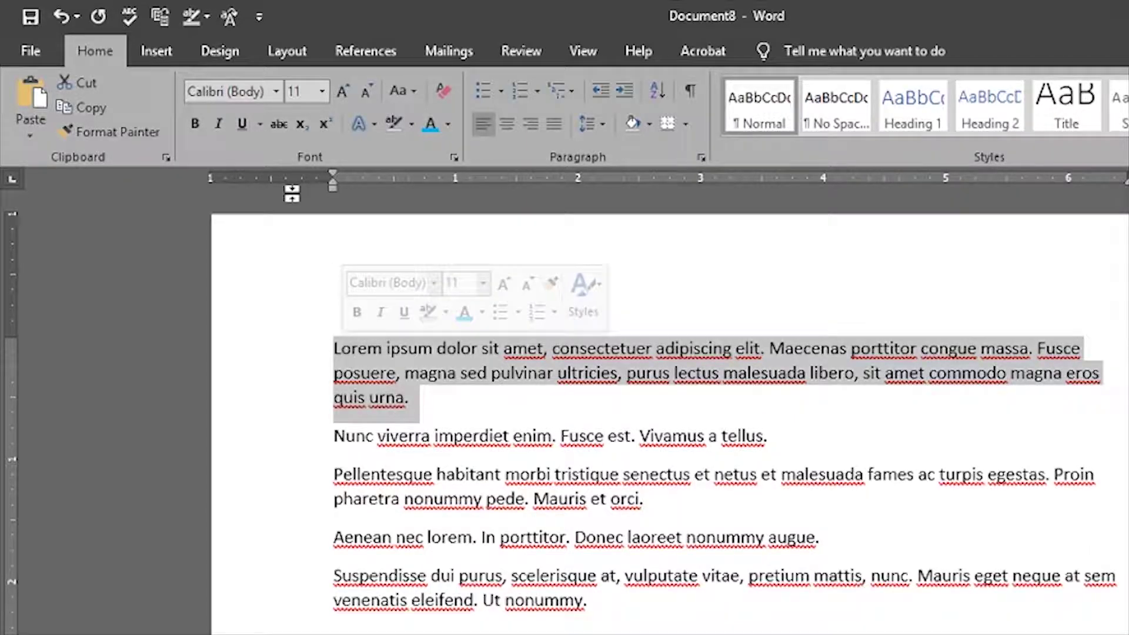
{"action": "left_click", "coordinate": [276, 91]}
{"action": "left_click", "coordinate": [649, 425]}
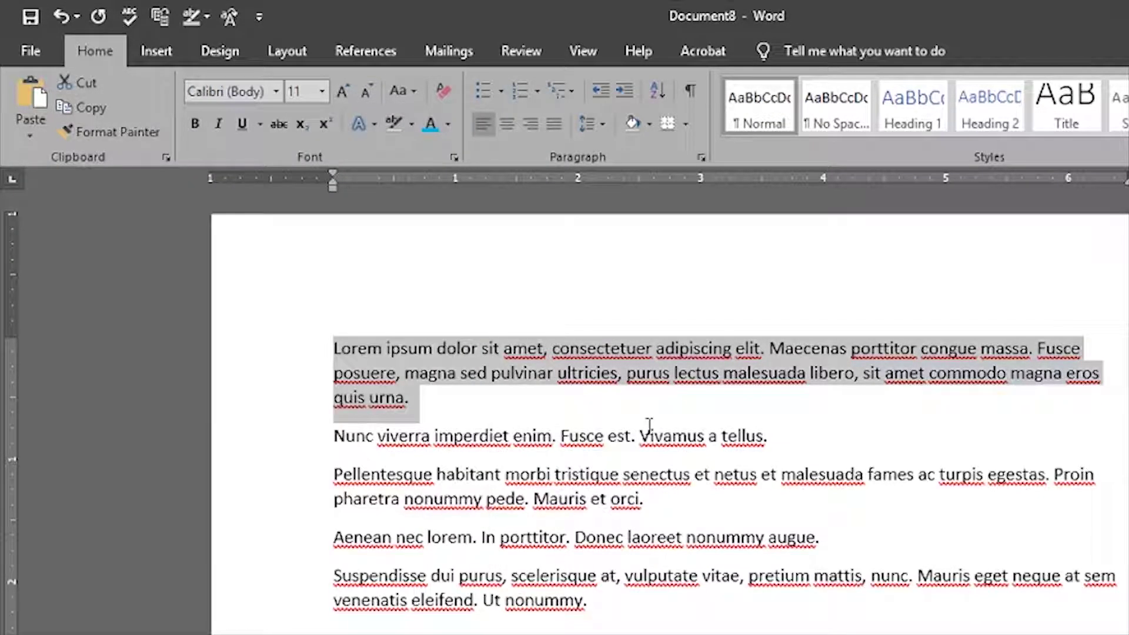
- Set the font of the entire paragraph starting with "Pellentesque habitant" to 2 Lines
{"action": "triple_click", "coordinate": [406, 488]}
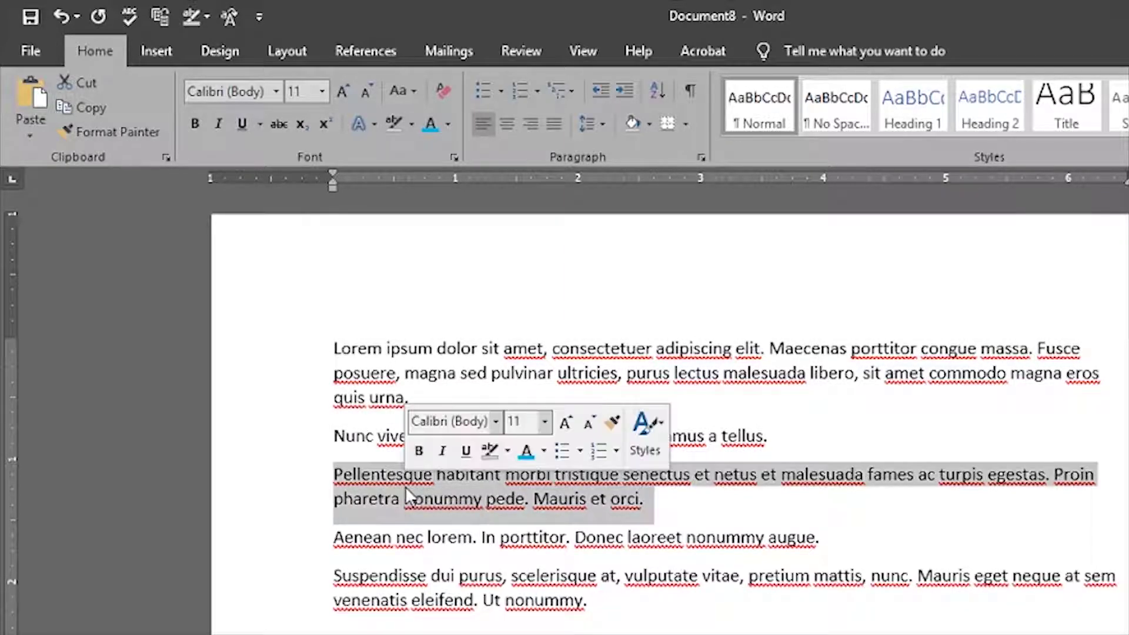
{"action": "left_click", "coordinate": [273, 92]}
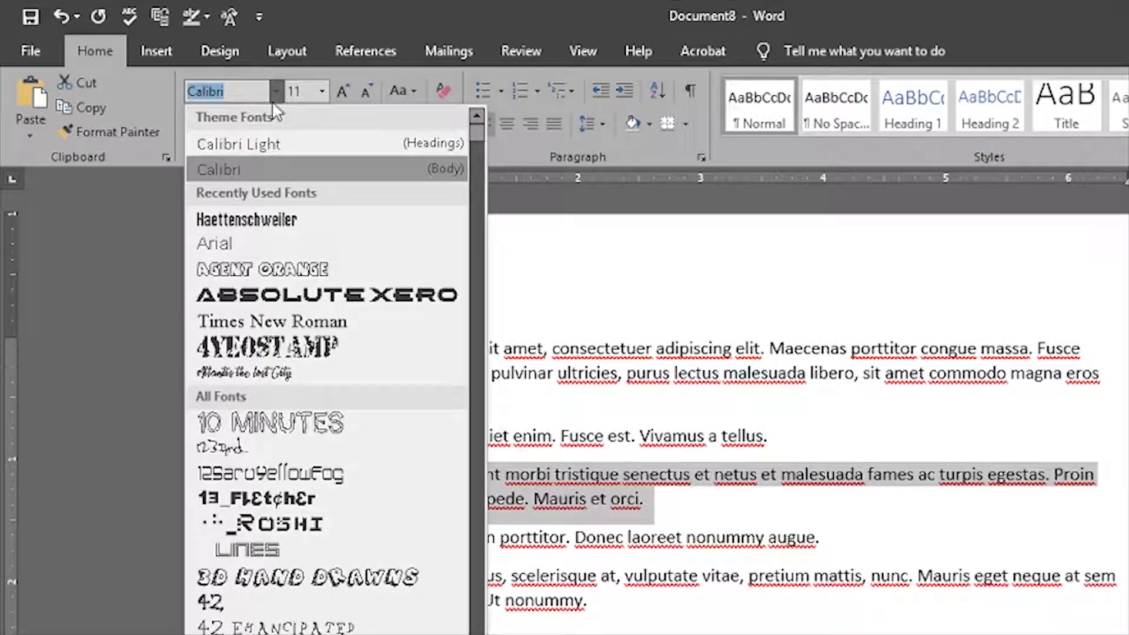
{"action": "left_click", "coordinate": [291, 546]}
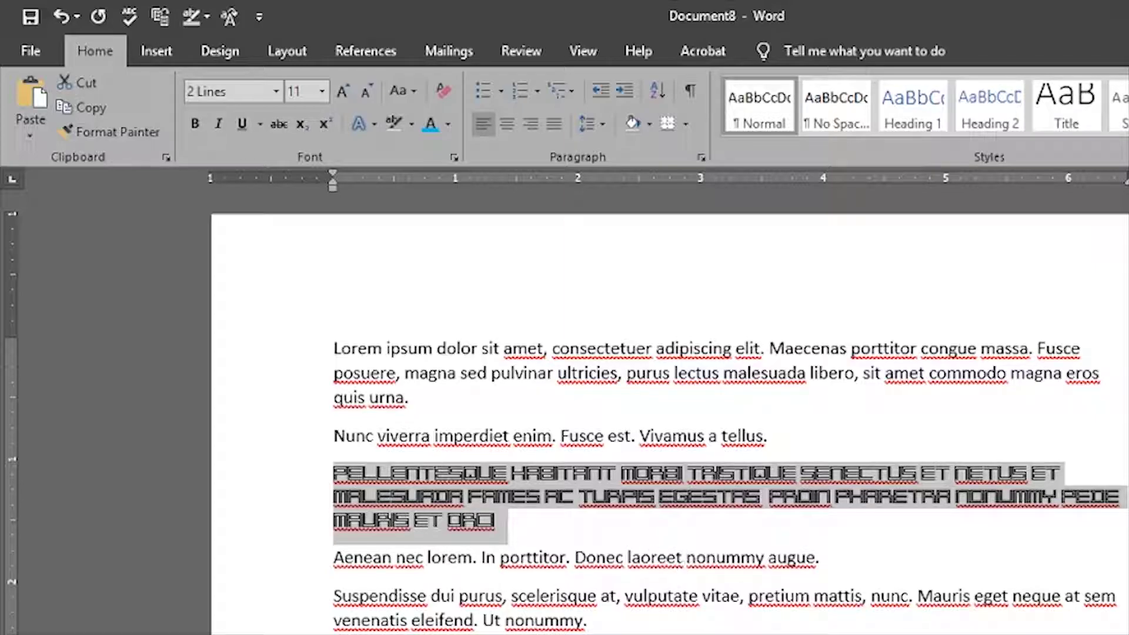
- Set the font of the entire paragraph starting with "Suspendisse dui purus" to AmorosoSCapsSSK
{"action": "triple_click", "coordinate": [453, 623]}
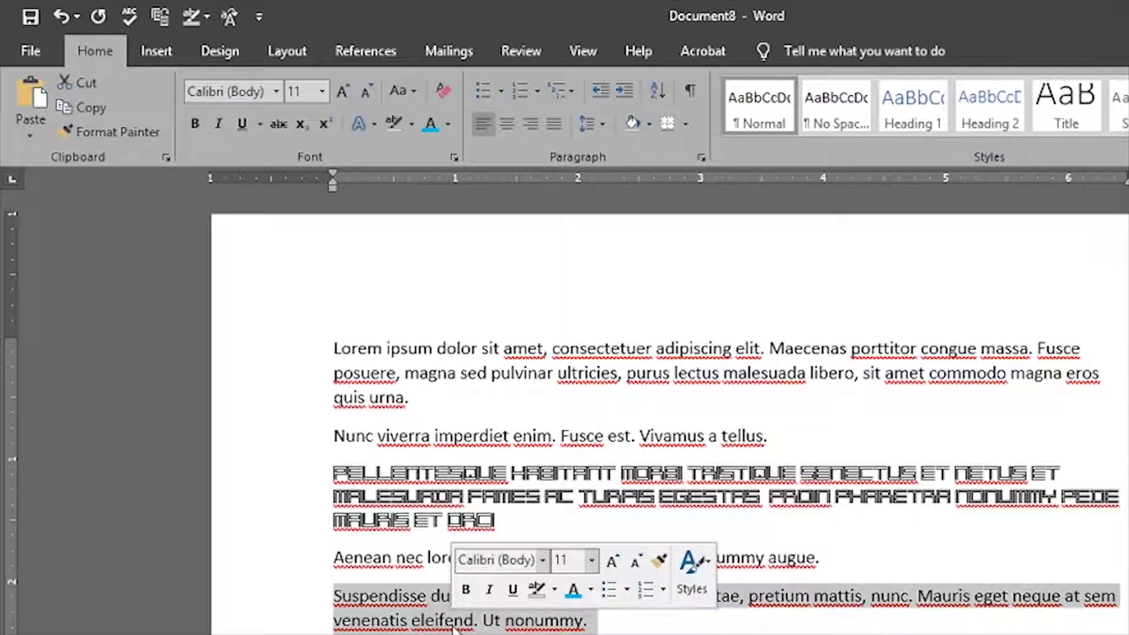
{"action": "left_click", "coordinate": [276, 93]}
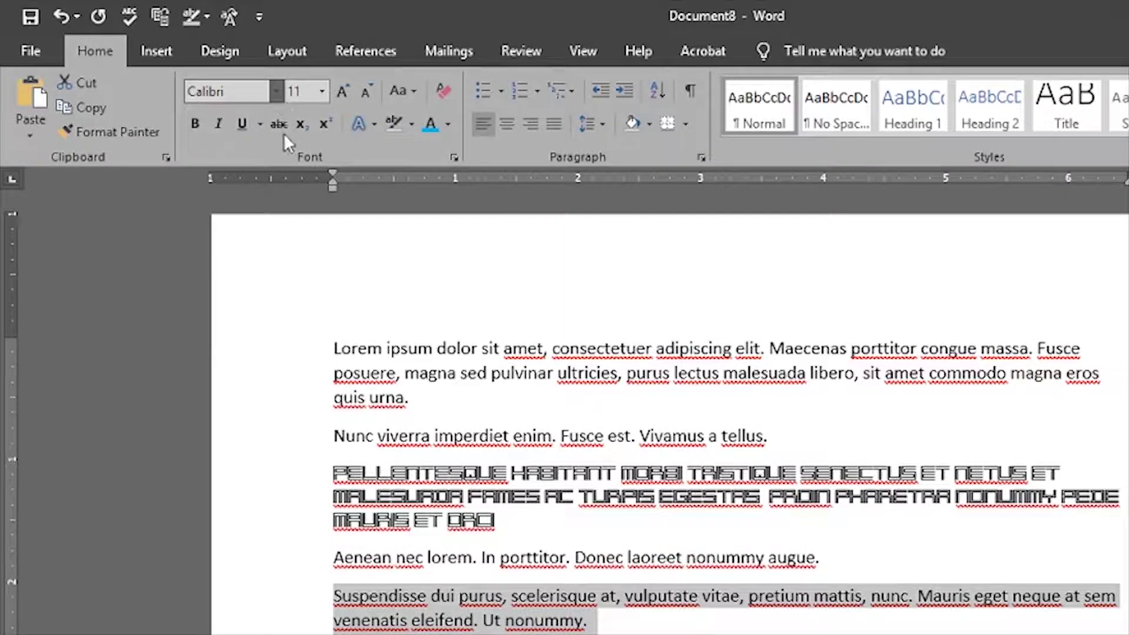
{"action": "scroll", "coordinate": [317, 411], "scroll_direction": "down", "scroll_amount": 15}
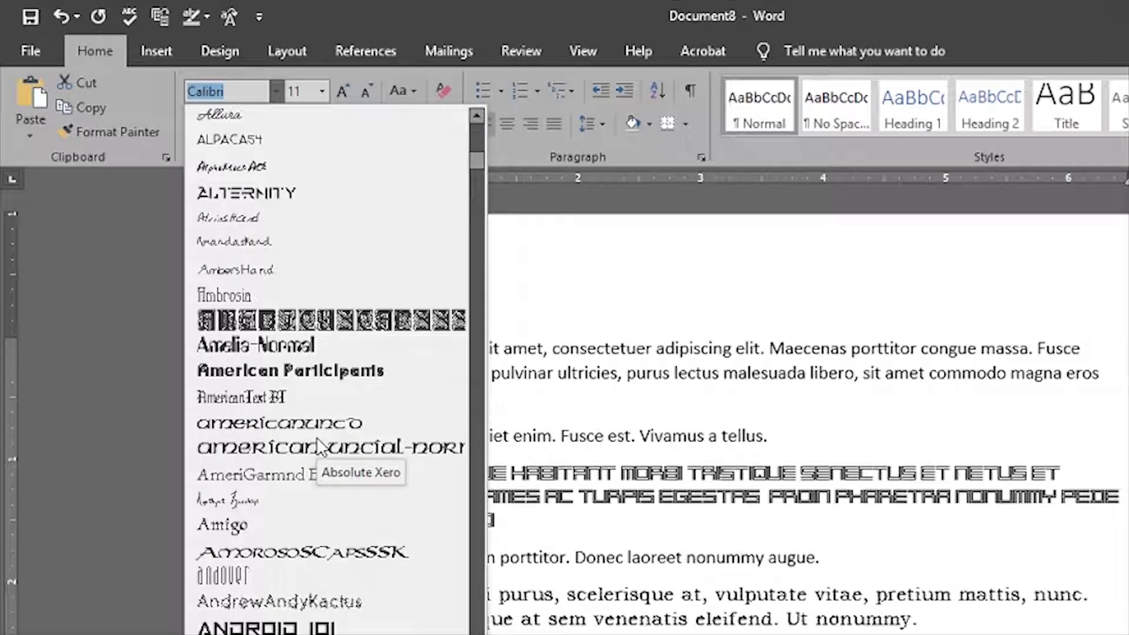
{"action": "left_click", "coordinate": [256, 553]}
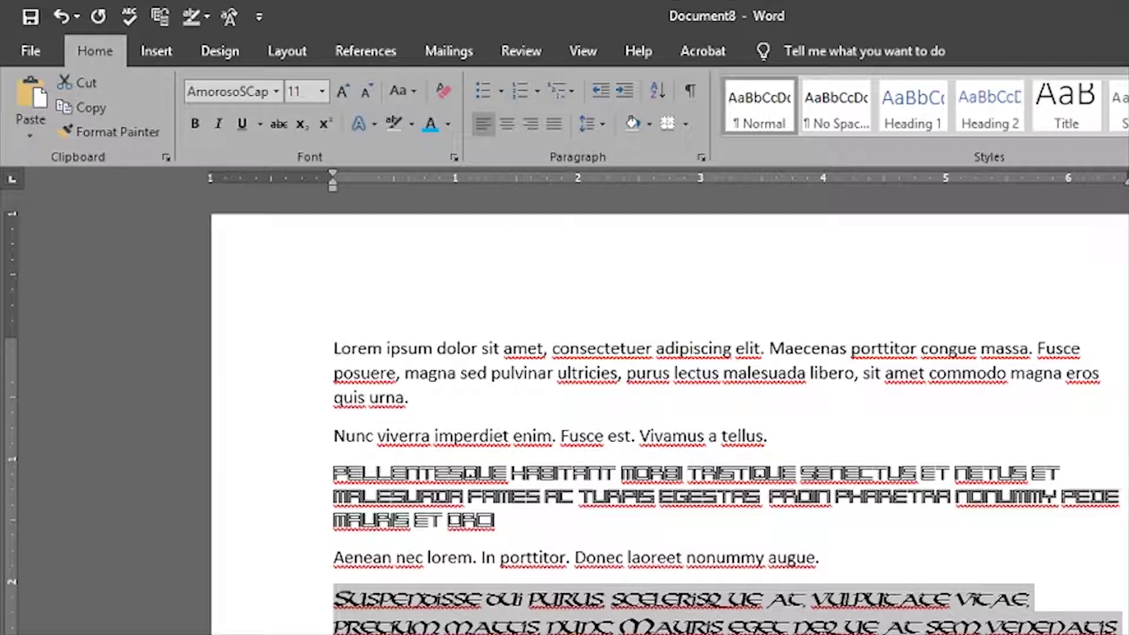
- Lock Format Painter on the "Suspendisse" paragraph and apply its formatting to "Lorem", "ultricies", "porttitor", "congue" and the first two paragraphs
{"action": "left_click_drag", "start_coordinate": [1117, 626], "coordinate": [401, 421]}
{"action": "left_click", "coordinate": [402, 421]}
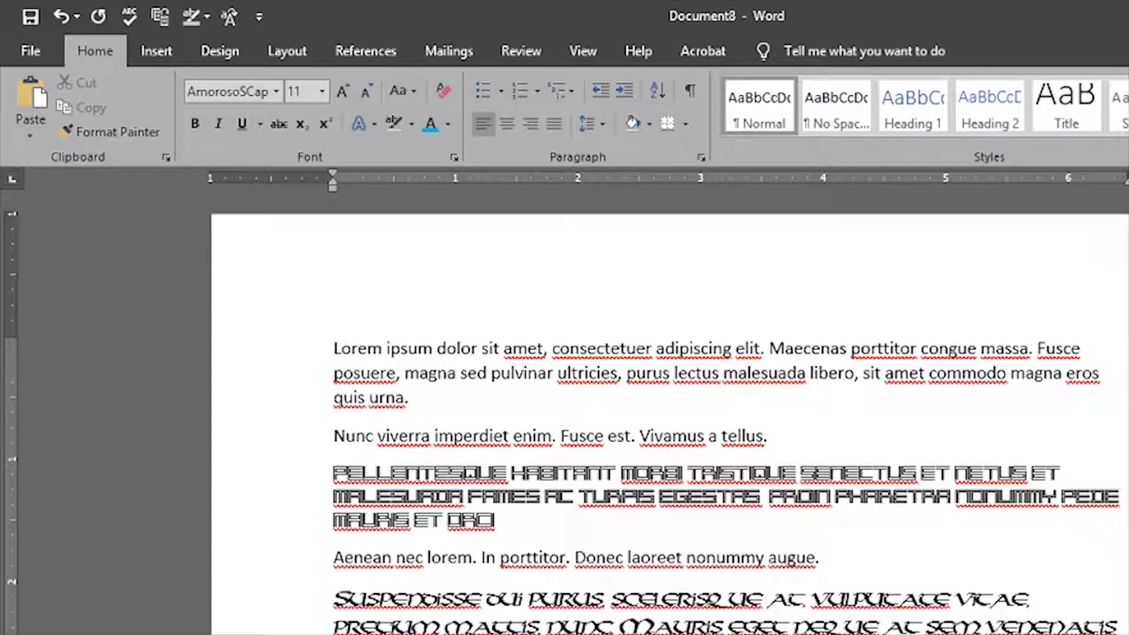
{"action": "left_click_drag", "start_coordinate": [1117, 628], "coordinate": [391, 608]}
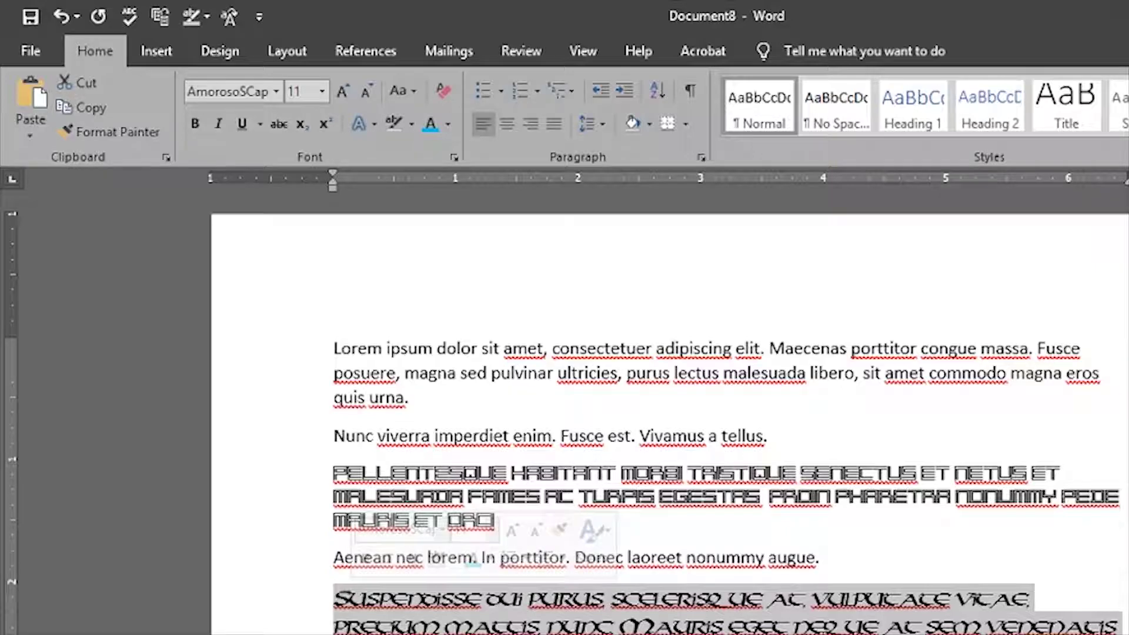
{"action": "left_click", "coordinate": [105, 133]}
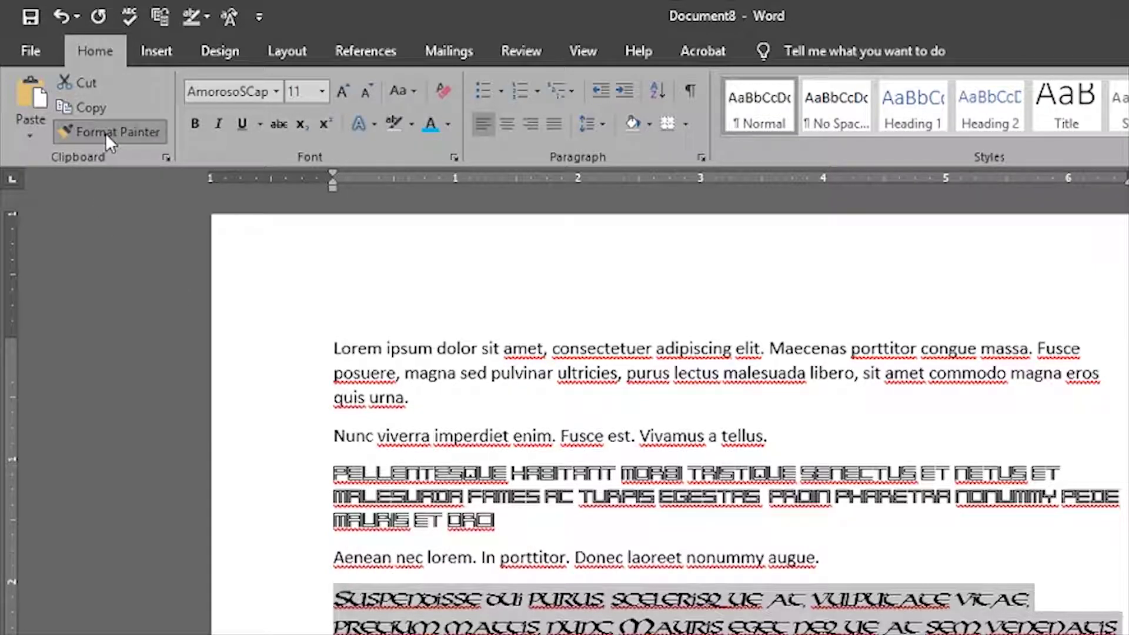
{"action": "left_click", "coordinate": [340, 350]}
{"action": "left_click", "coordinate": [632, 381]}
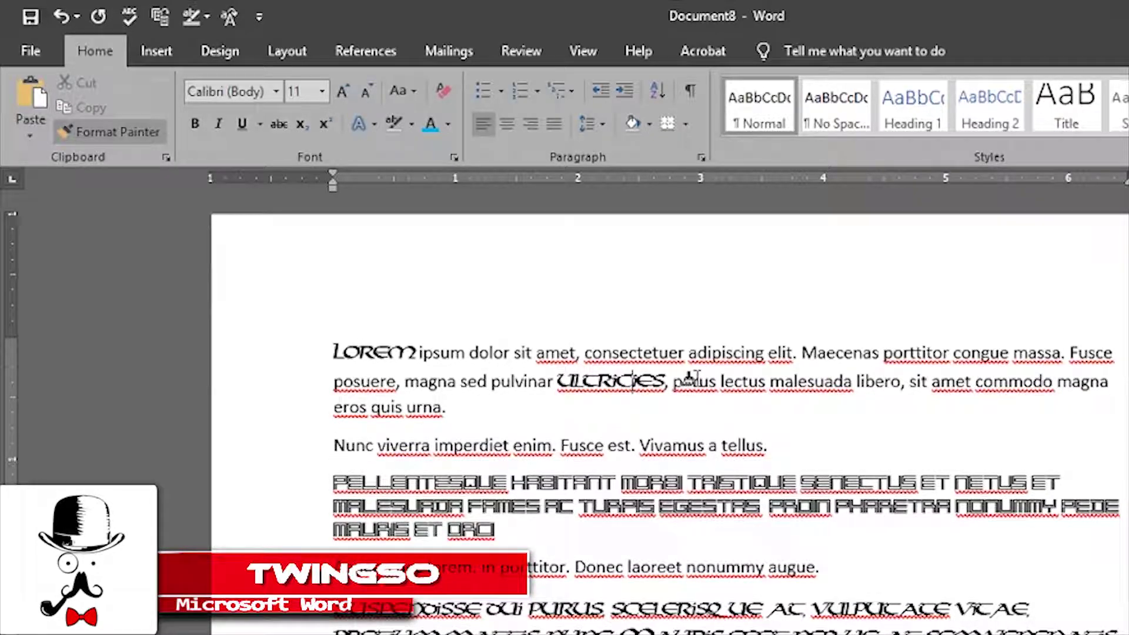
{"action": "left_click", "coordinate": [920, 353]}
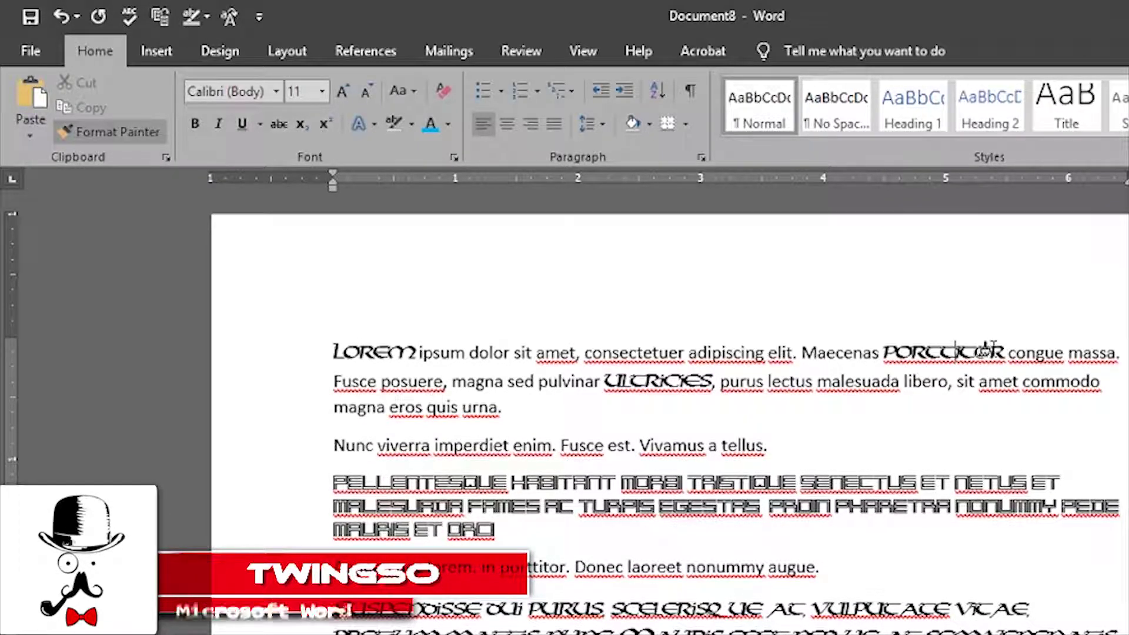
{"action": "left_click", "coordinate": [1023, 353]}
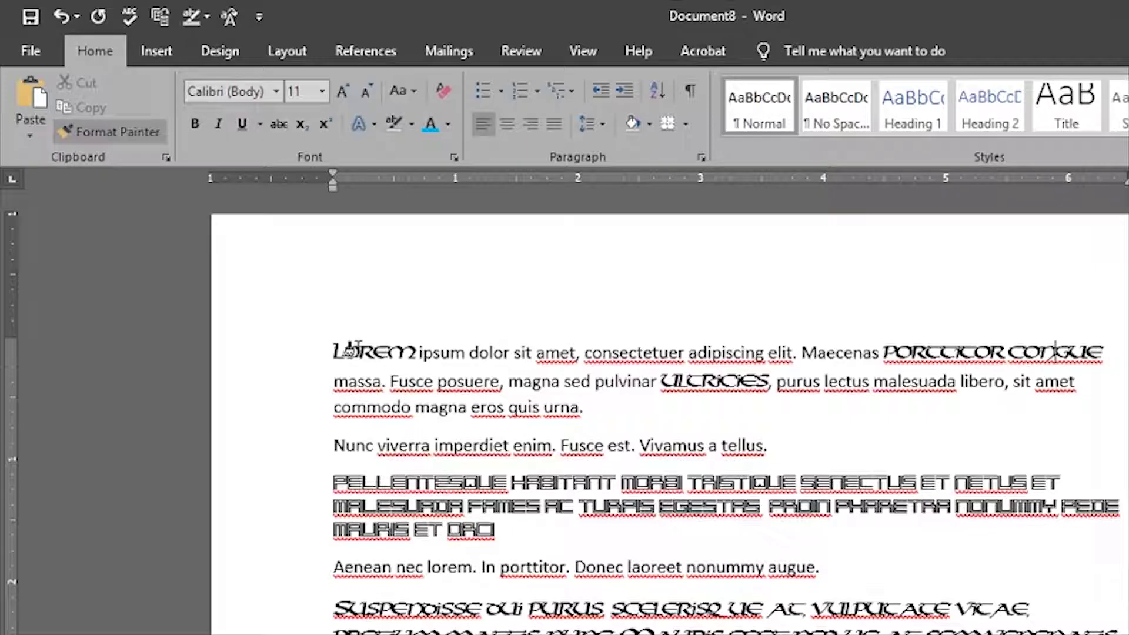
{"action": "left_click", "coordinate": [352, 352]}
{"action": "left_click_drag", "start_coordinate": [647, 441], "coordinate": [765, 446]}
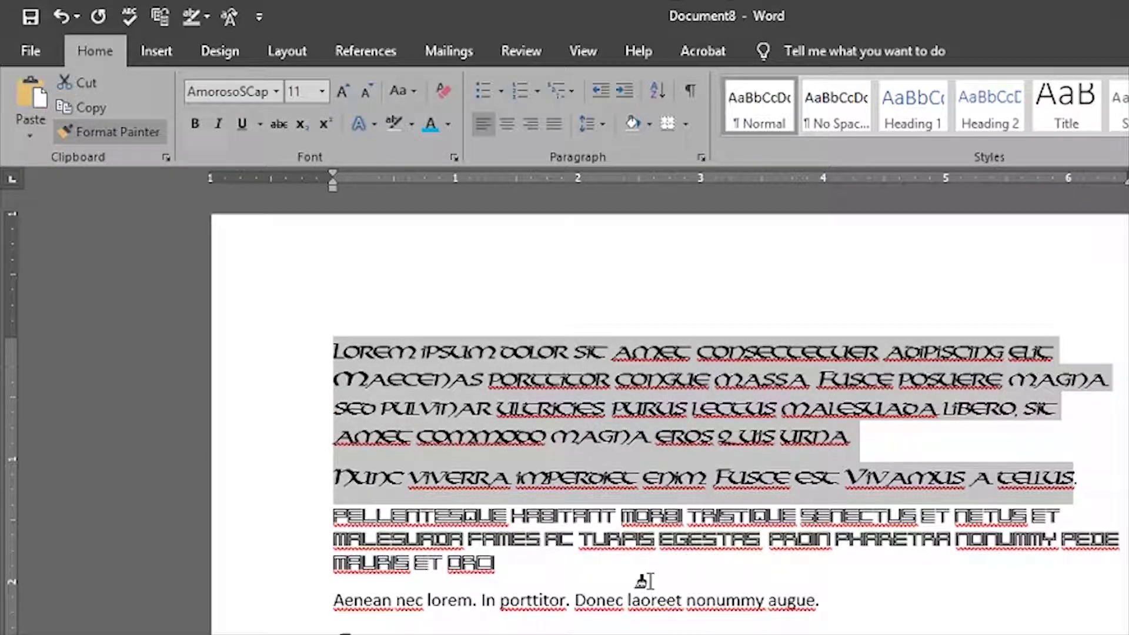
- Undo all the Format Painter changes in the first two paragraphs, keeping the AmorosoSCapsSSK font on the "Suspendisse" paragraph
{"action": "left_click", "coordinate": [62, 18]}
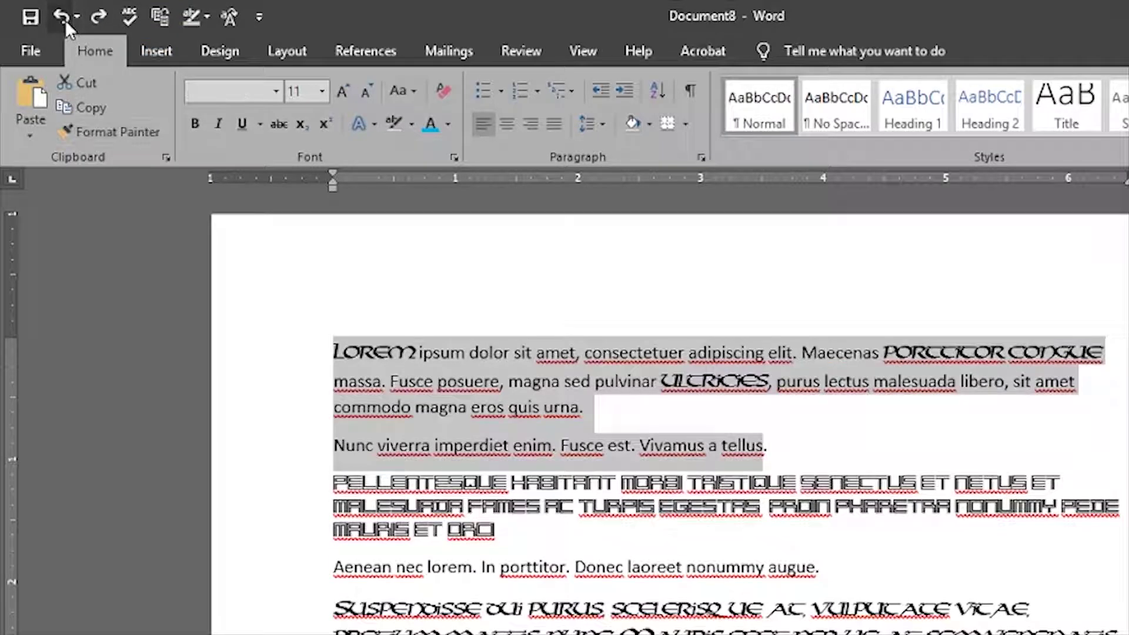
{"action": "left_click", "coordinate": [61, 17]}
{"action": "left_click", "coordinate": [61, 17]}
{"action": "left_click", "coordinate": [61, 18]}
{"action": "left_click", "coordinate": [61, 17]}
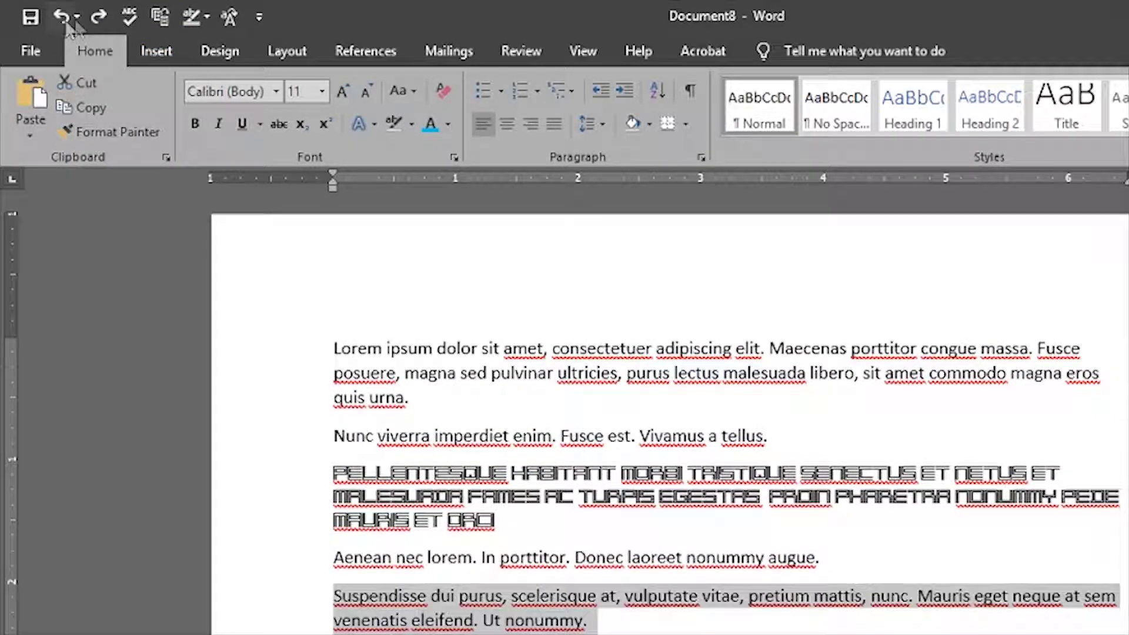
{"action": "left_click", "coordinate": [98, 17]}
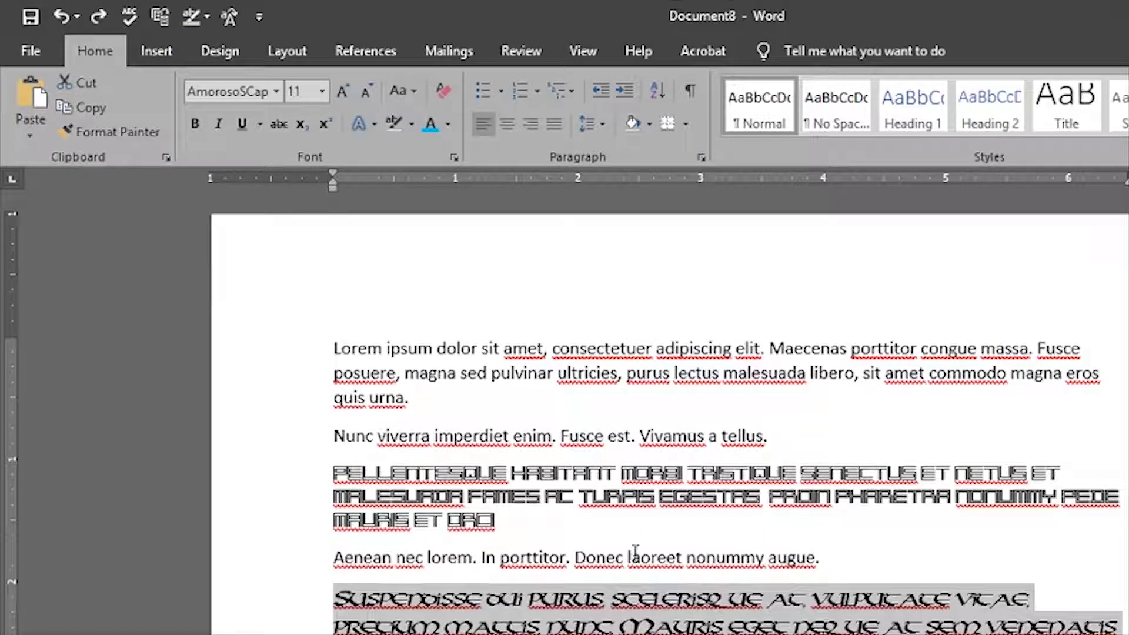
- Place the cursor in the "Suspendisse", "Pellentesque" and first paragraphs in turn to check which font each one uses
{"action": "left_click", "coordinate": [617, 595]}
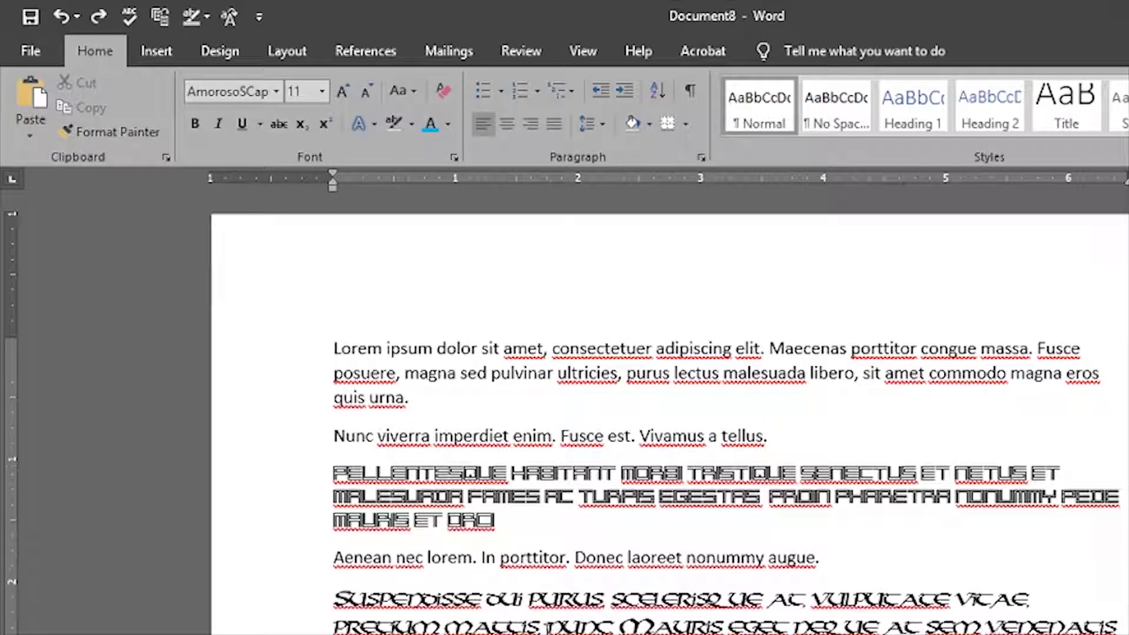
{"action": "triple_click", "coordinate": [596, 620]}
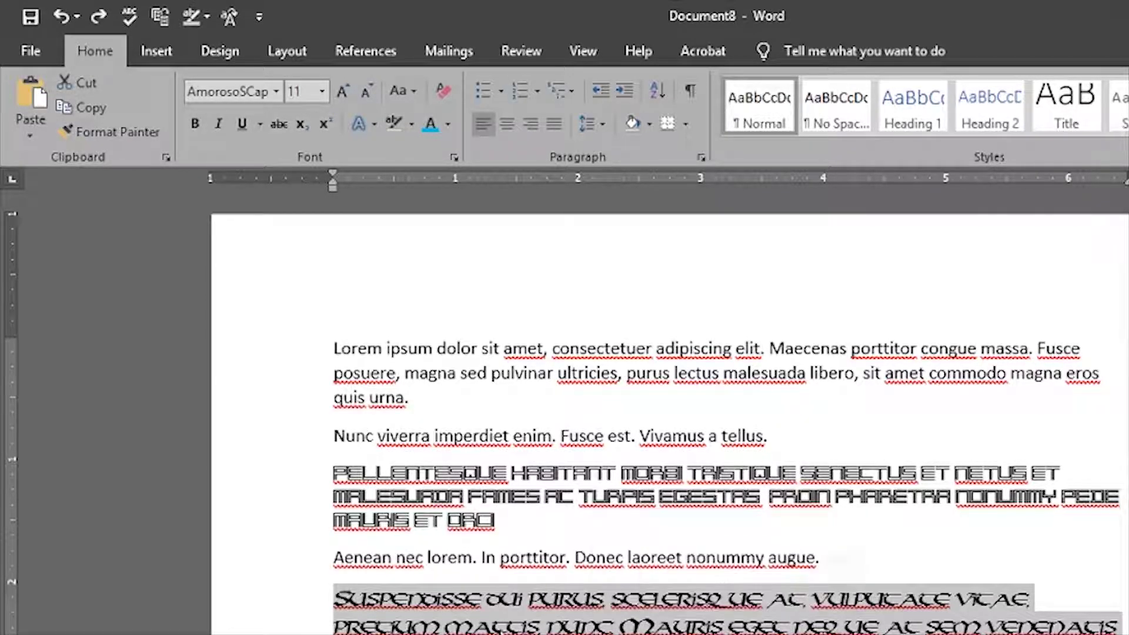
{"action": "left_click", "coordinate": [596, 621]}
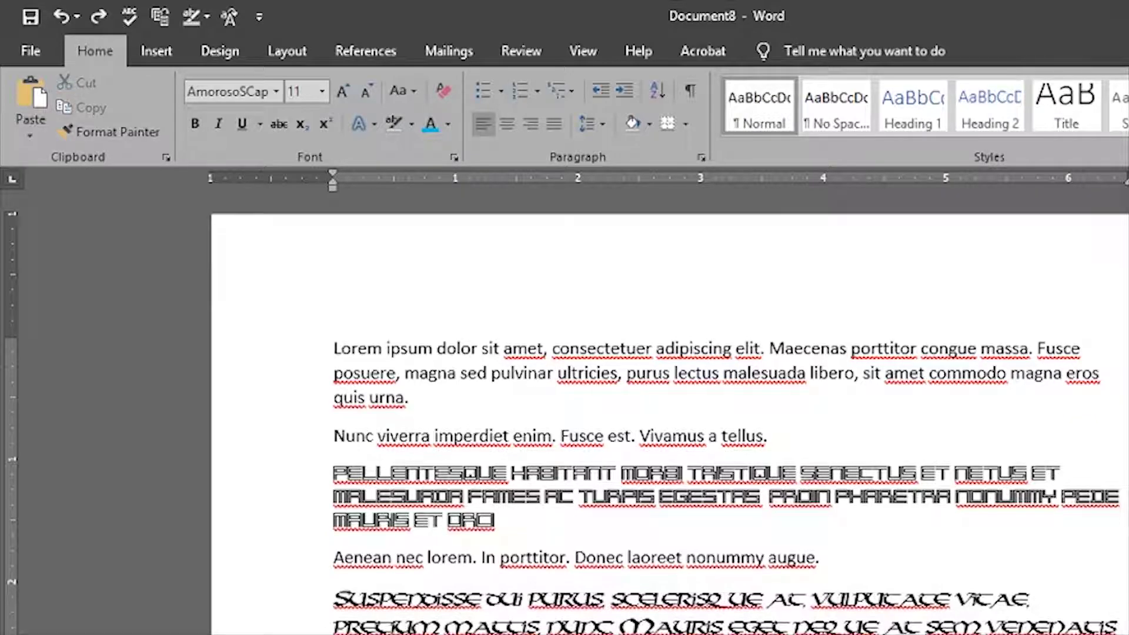
{"action": "left_click", "coordinate": [590, 497]}
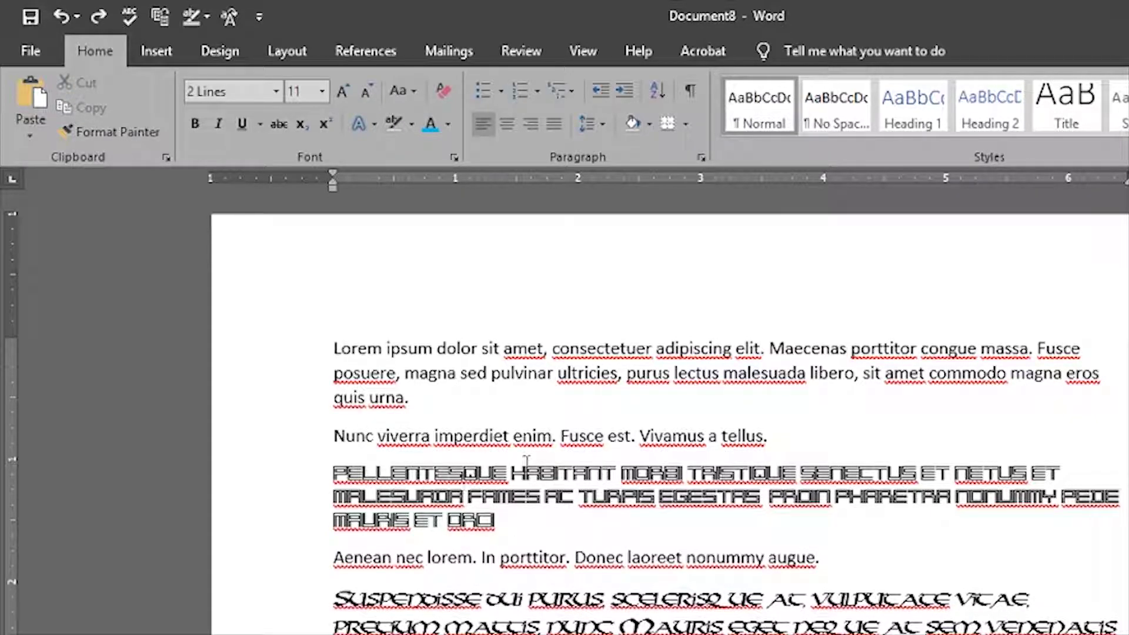
{"action": "left_click", "coordinate": [543, 620]}
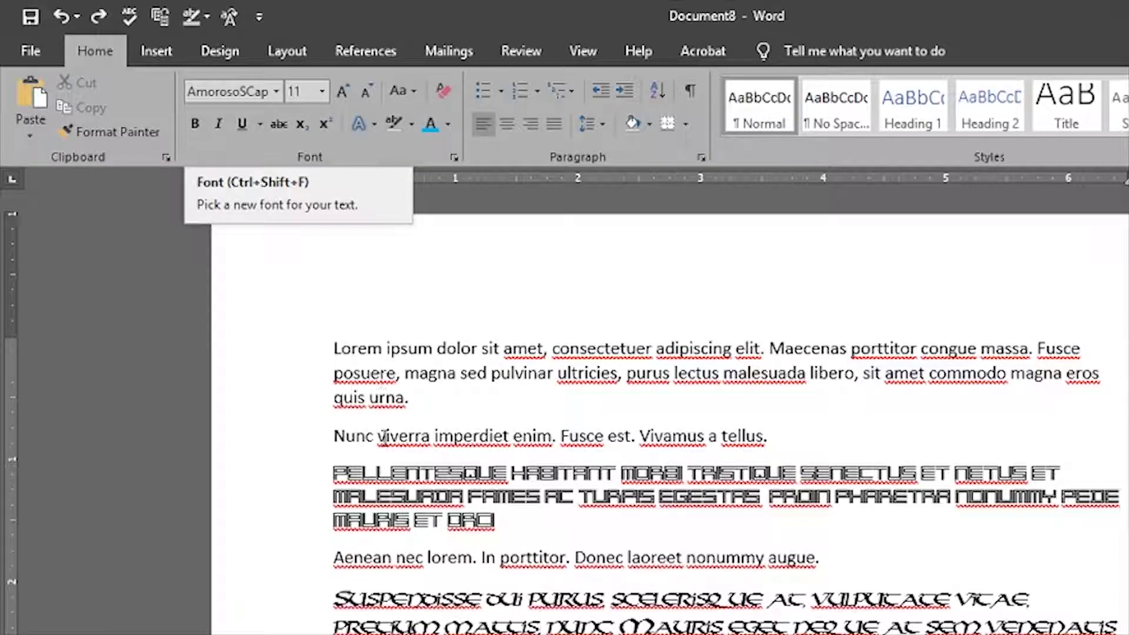
{"action": "left_click", "coordinate": [391, 497]}
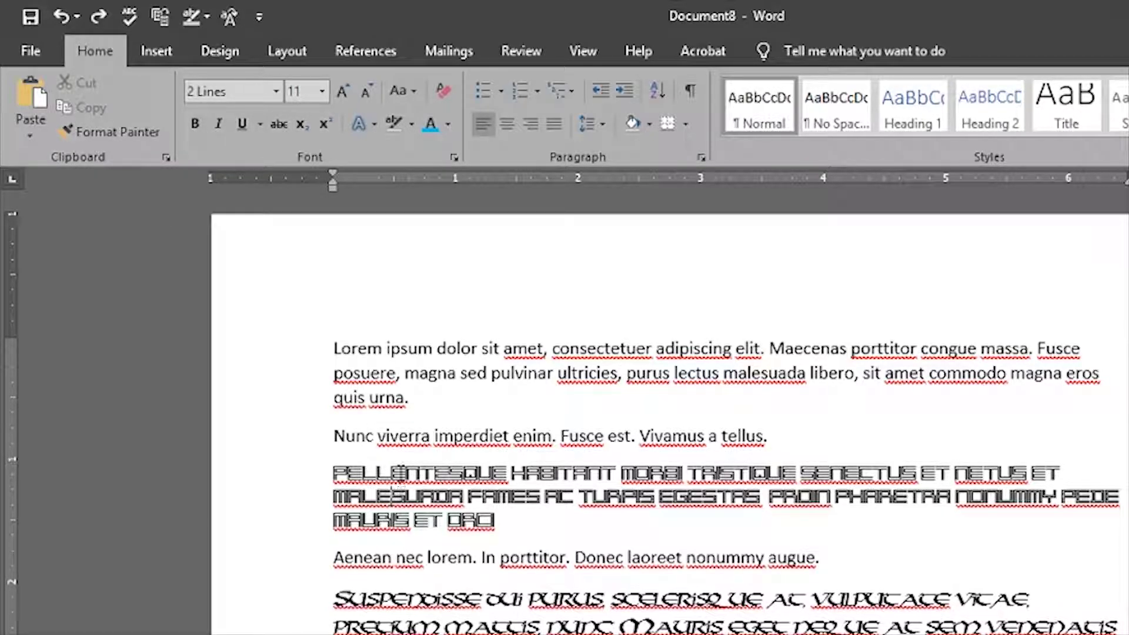
{"action": "left_click", "coordinate": [383, 391]}
{"action": "left_click", "coordinate": [438, 621]}
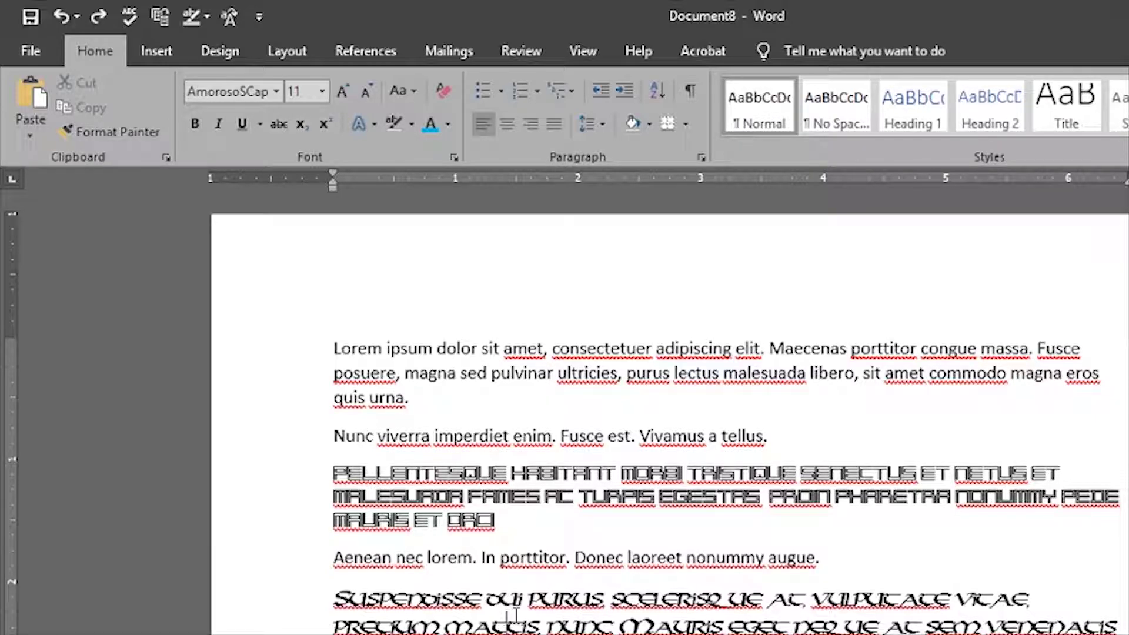
- Make "Lorem" bold, "sed" italic and "libero" underlined in the first paragraph
{"action": "left_click", "coordinate": [415, 509]}
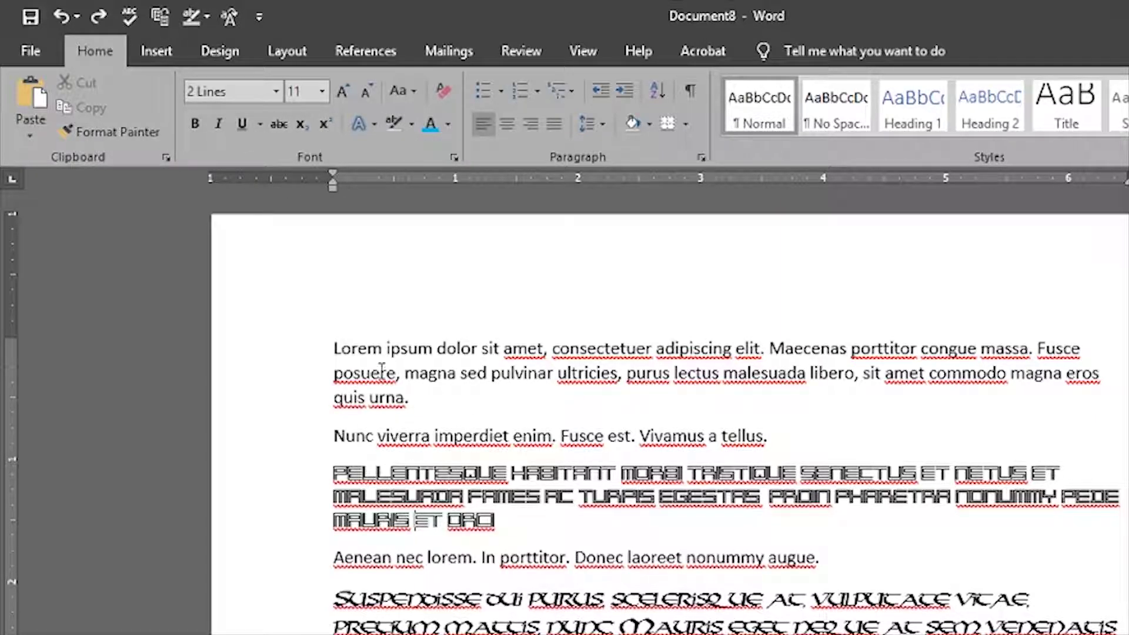
{"action": "double_click", "coordinate": [357, 347]}
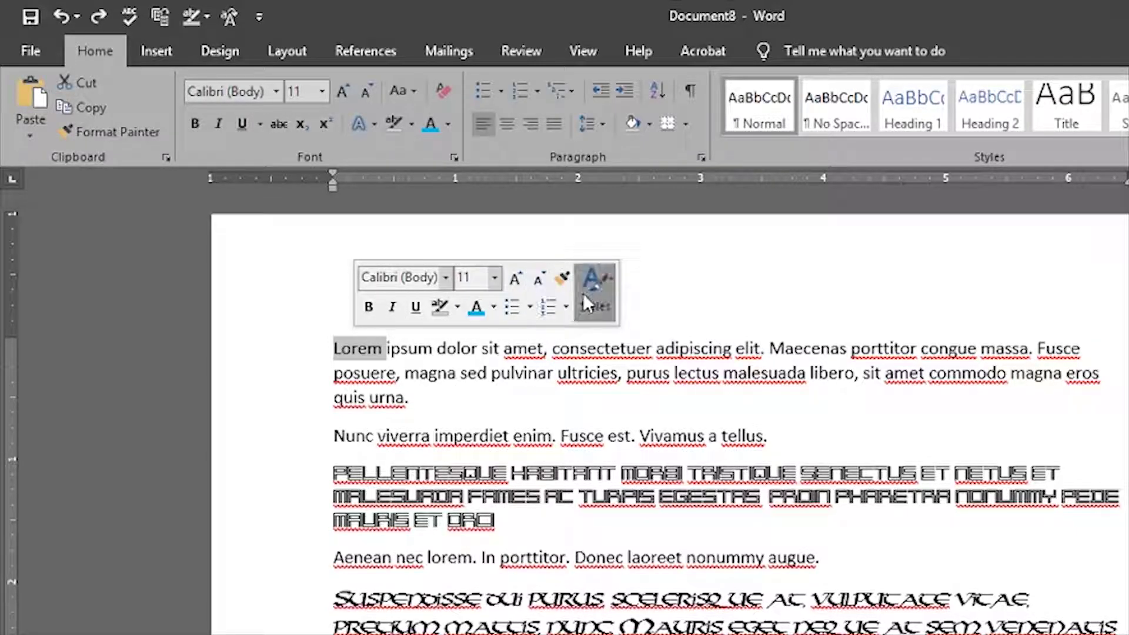
{"action": "left_click", "coordinate": [375, 311]}
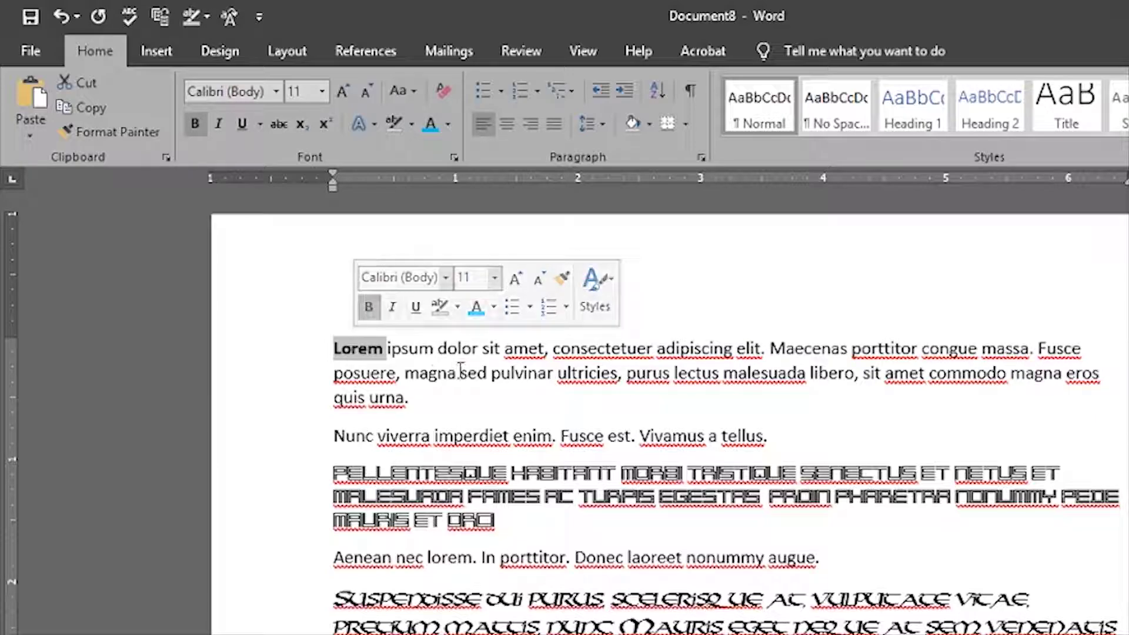
{"action": "double_click", "coordinate": [473, 375]}
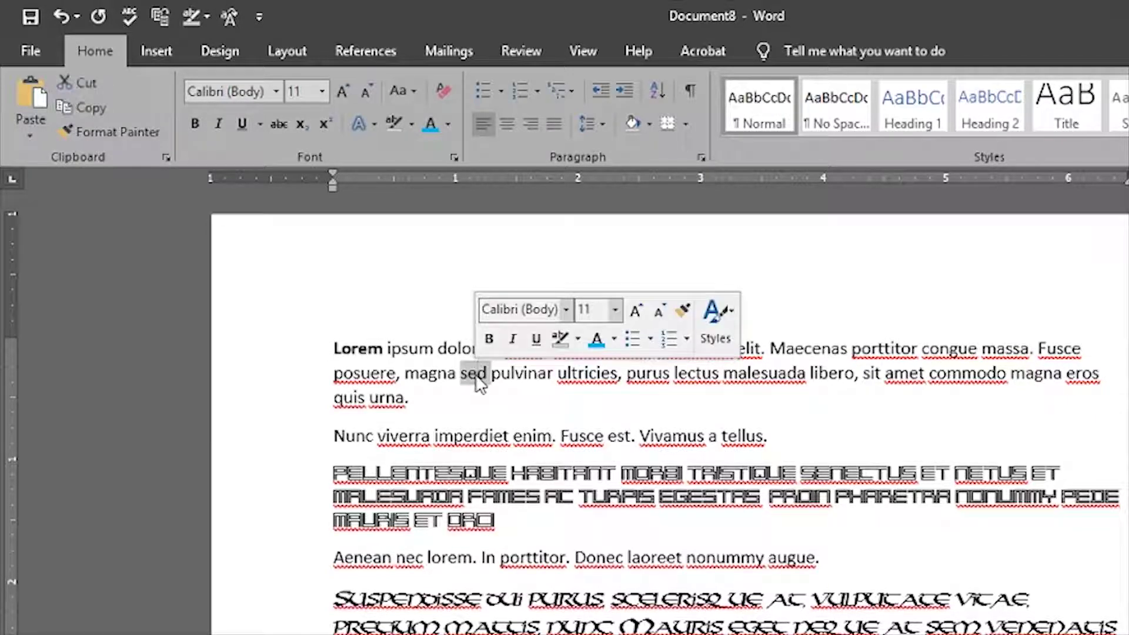
{"action": "left_click", "coordinate": [512, 339]}
{"action": "double_click", "coordinate": [830, 374]}
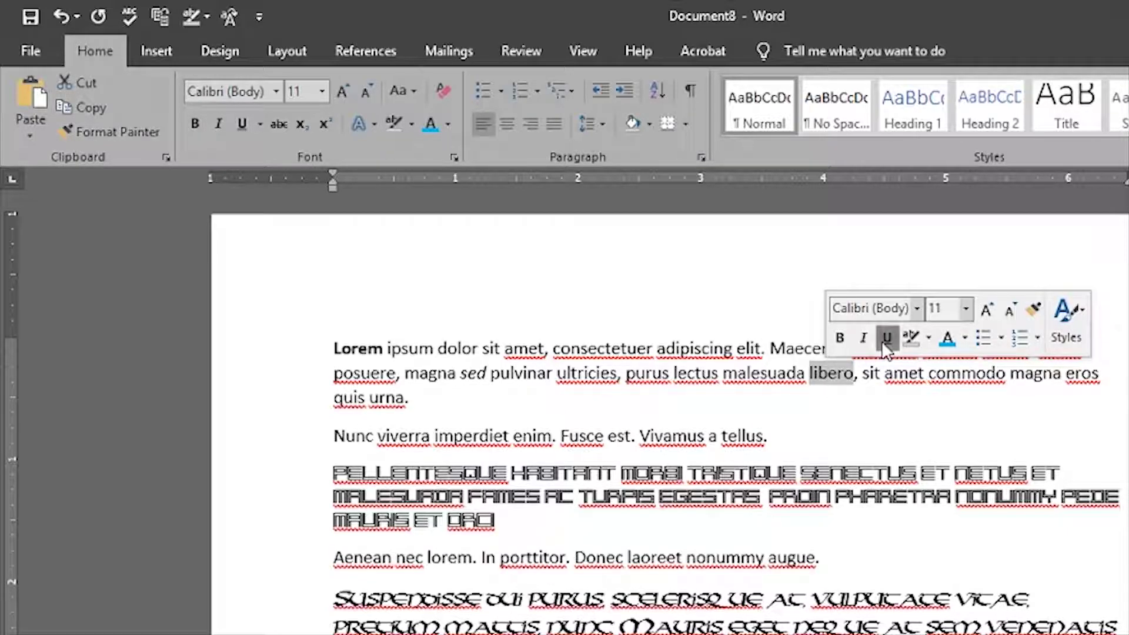
{"action": "left_click", "coordinate": [885, 344]}
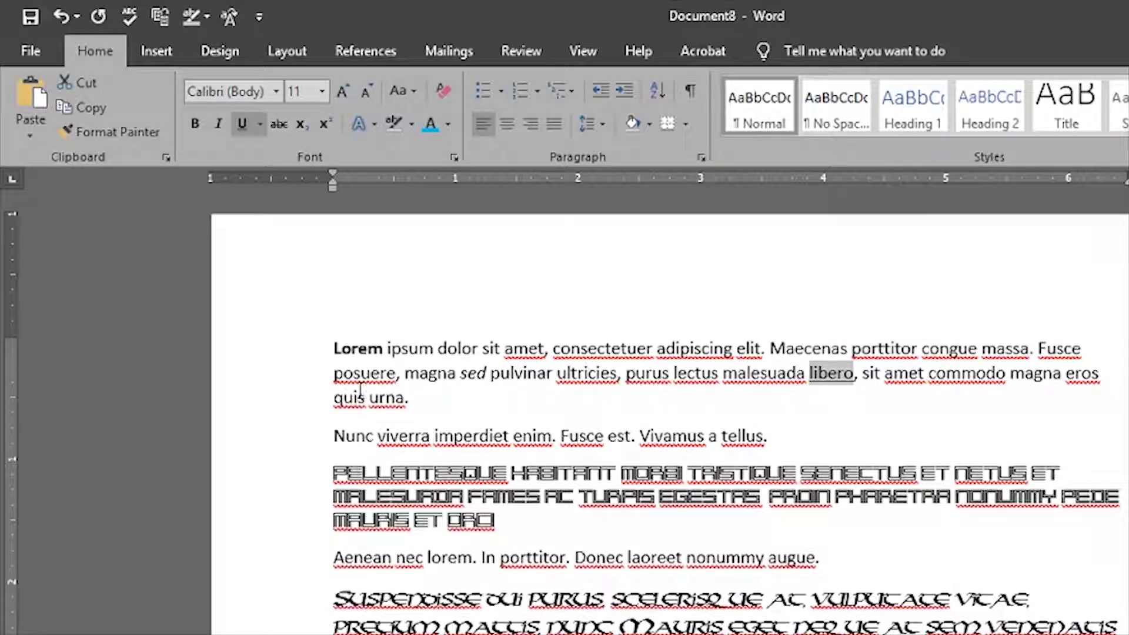
- Apply italic and underline to the entire first paragraph and remove the bold from it
{"action": "left_click_drag", "start_coordinate": [421, 396], "coordinate": [337, 355]}
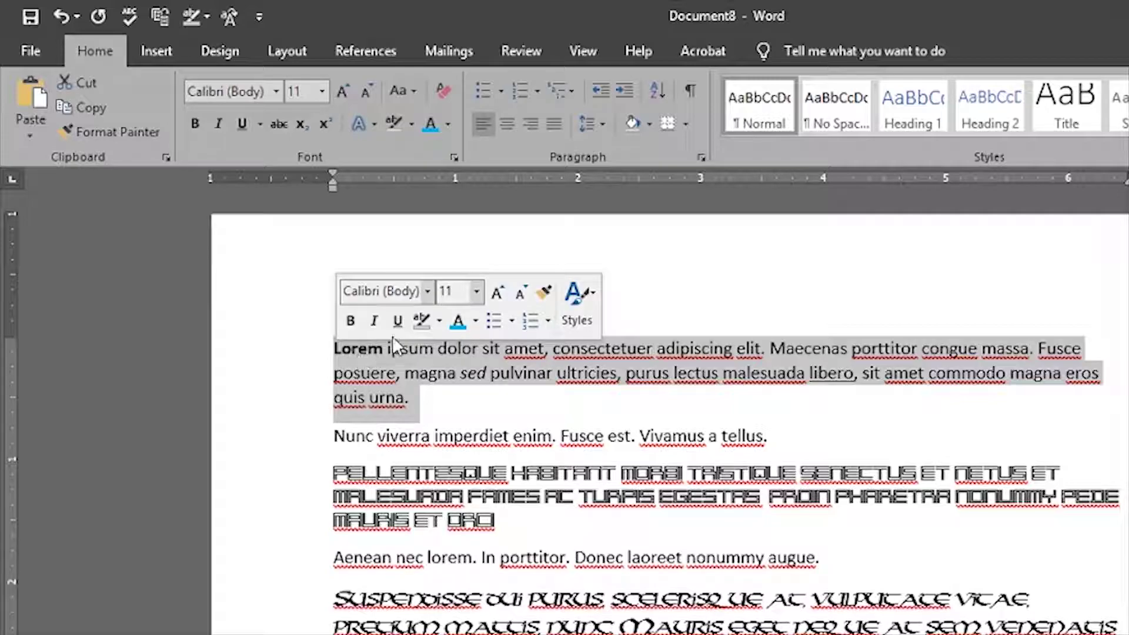
{"action": "left_click", "coordinate": [377, 321]}
{"action": "left_click", "coordinate": [390, 321]}
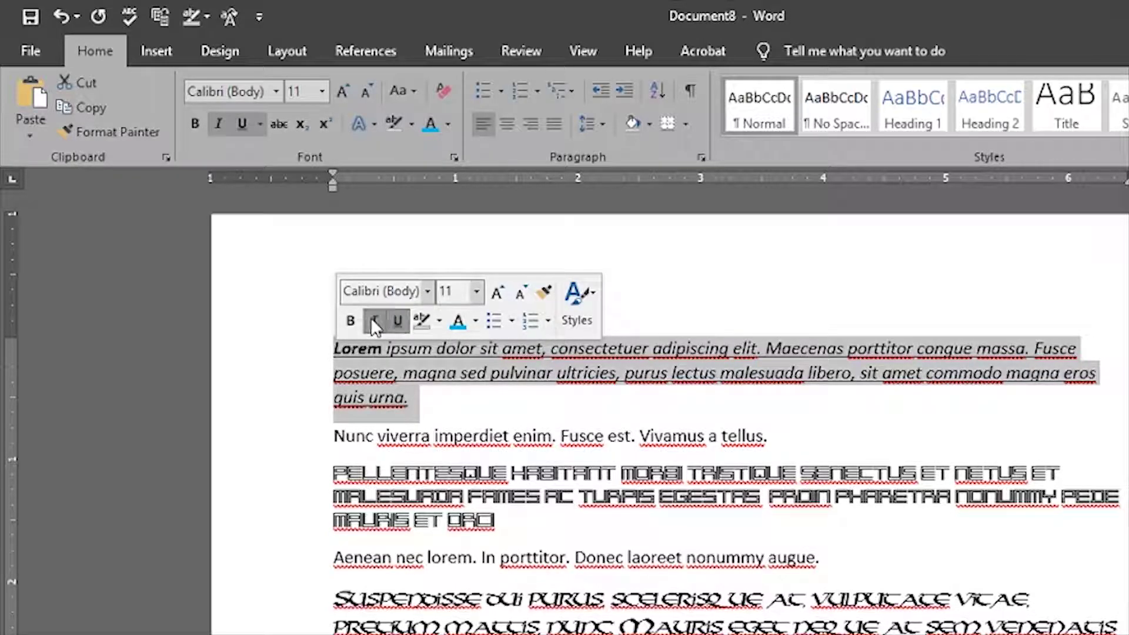
{"action": "left_click", "coordinate": [350, 321]}
{"action": "left_click", "coordinate": [499, 406]}
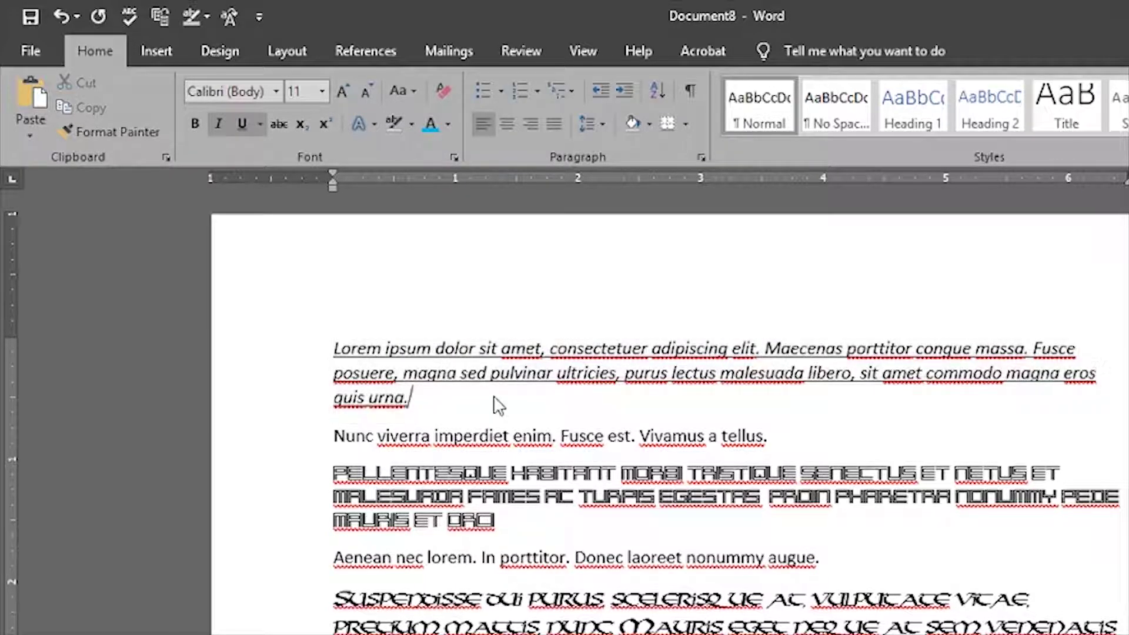
- Clear all formatting from the entire first paragraph
{"action": "left_click_drag", "start_coordinate": [474, 400], "coordinate": [338, 351]}
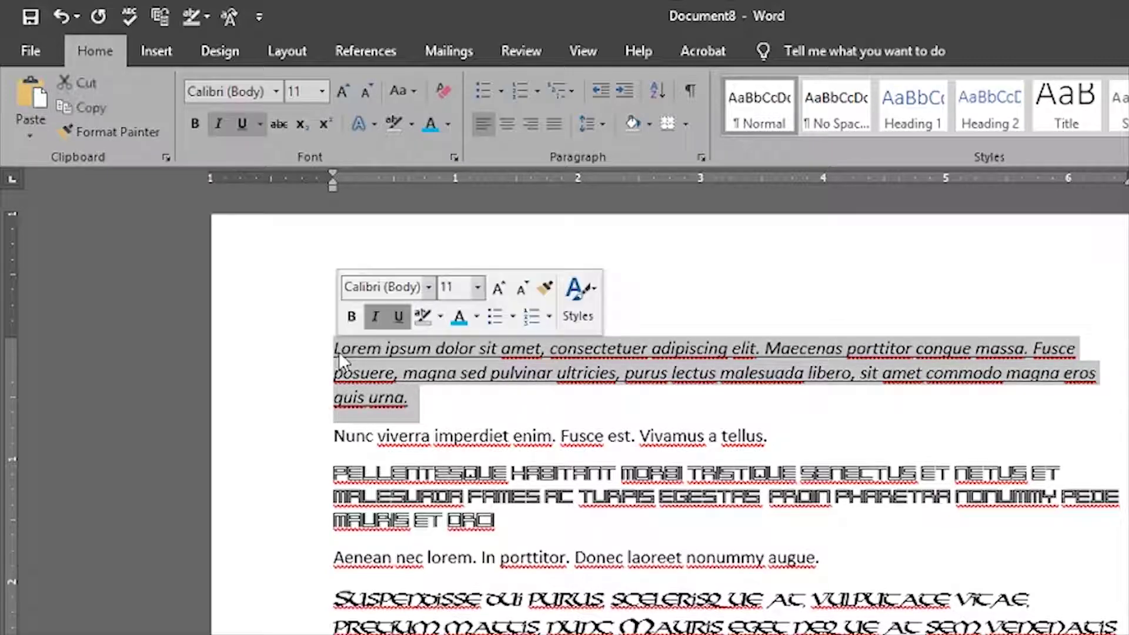
{"action": "left_click", "coordinate": [442, 90]}
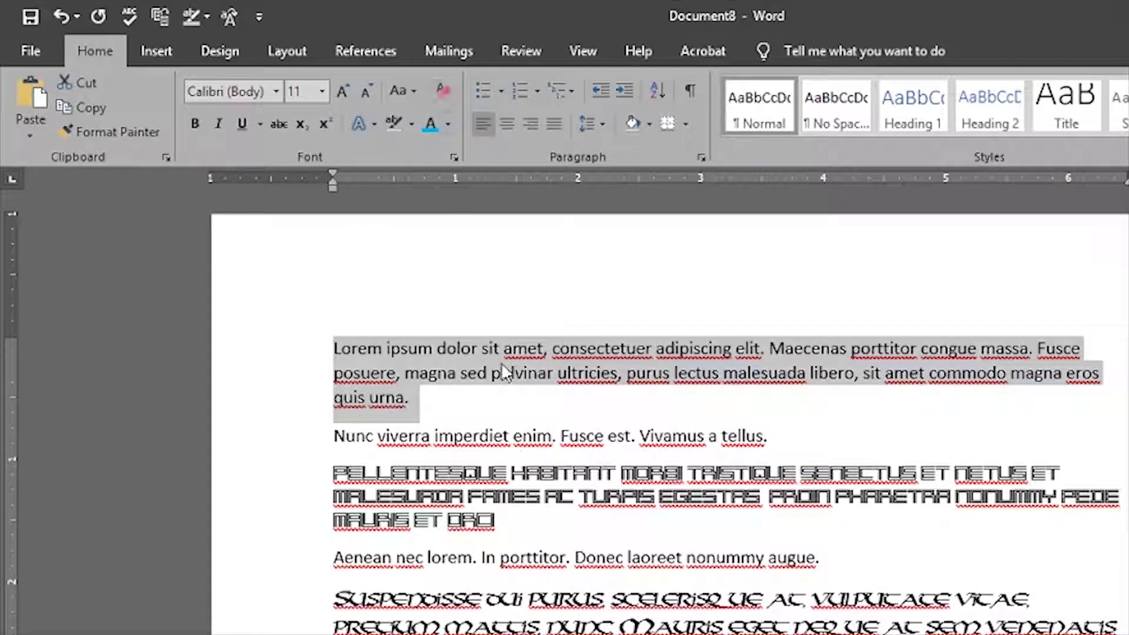
{"action": "left_click", "coordinate": [481, 406]}
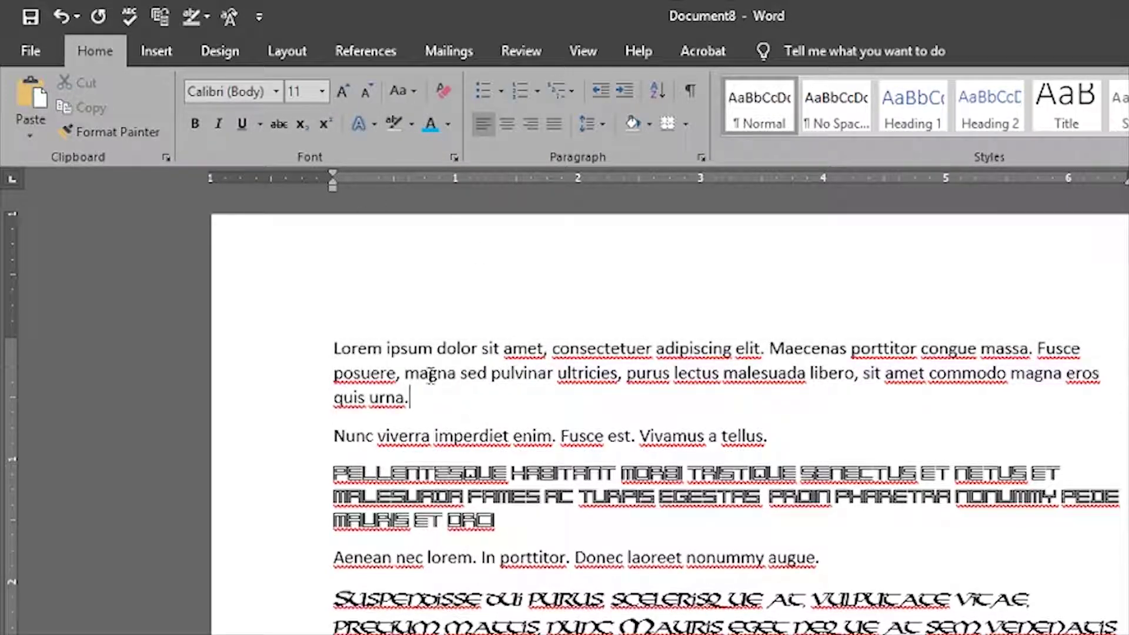
- Apply bold, italic, underline and strikethrough to the word "ipsum" in the first paragraph
{"action": "double_click", "coordinate": [413, 337]}
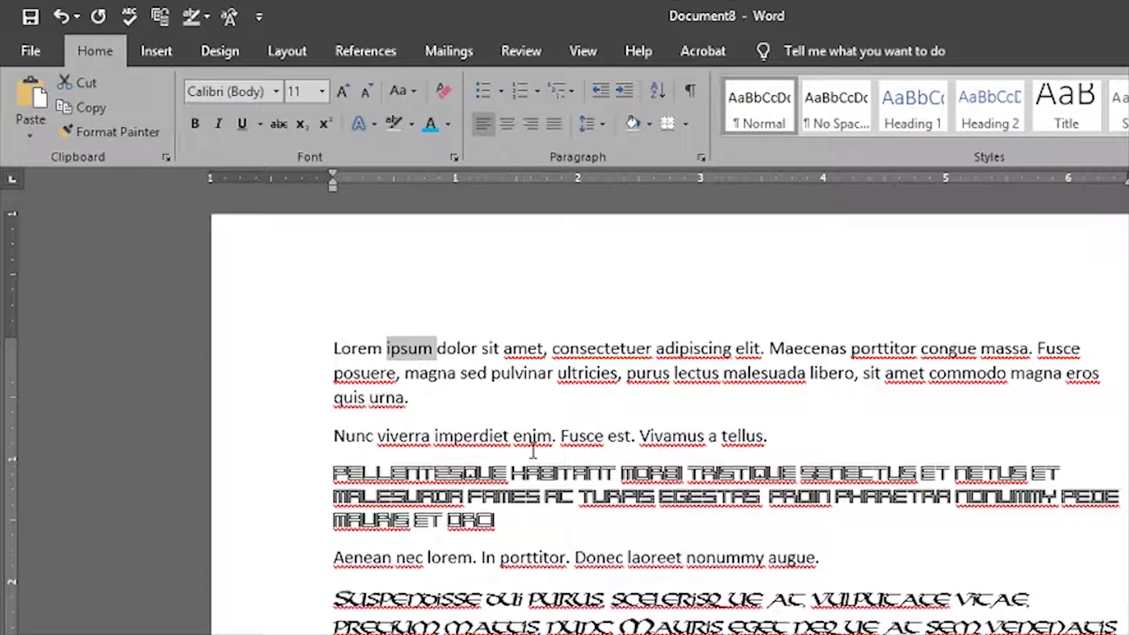
{"action": "key", "text": "ctrl+shift+c"}
{"action": "key", "text": "ctrl+b"}
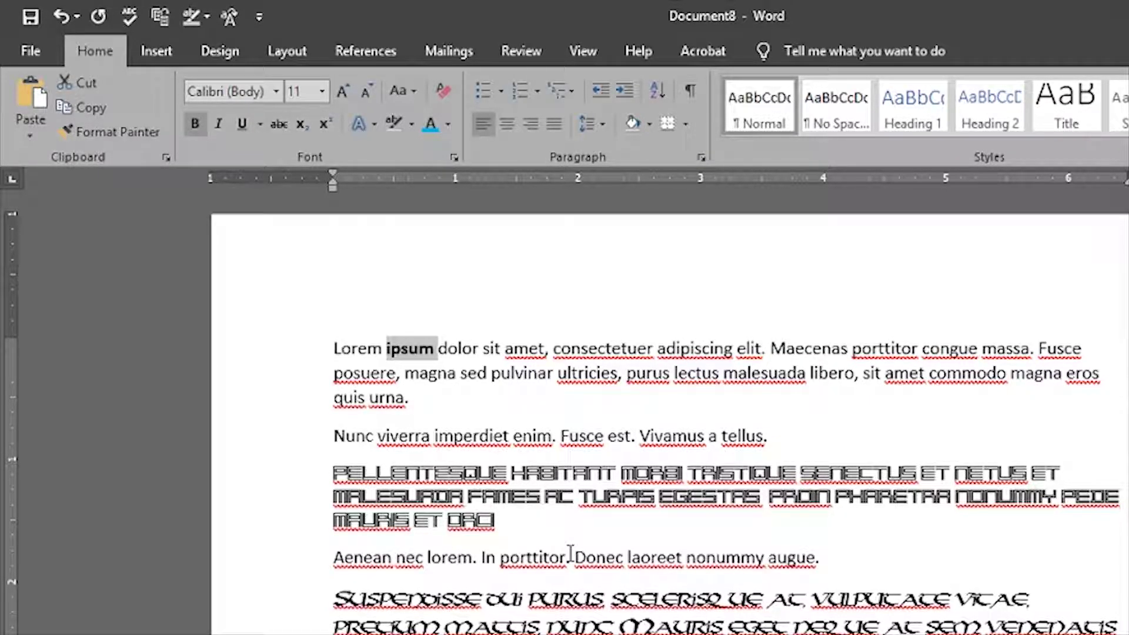
{"action": "key", "text": "ctrl+i"}
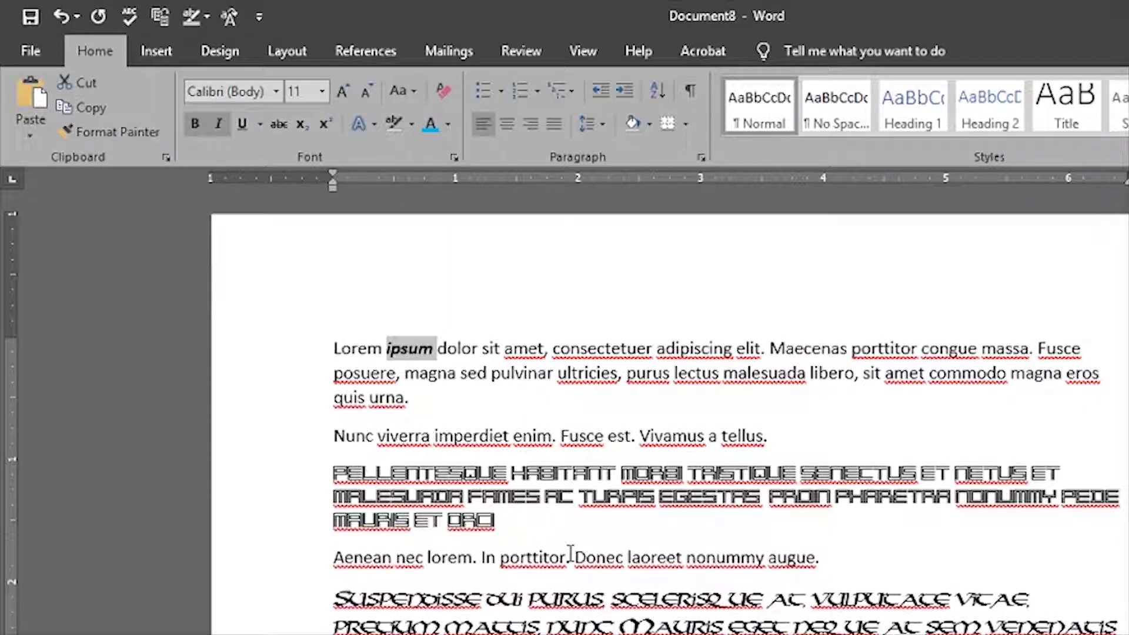
{"action": "key", "text": "ctrl+u"}
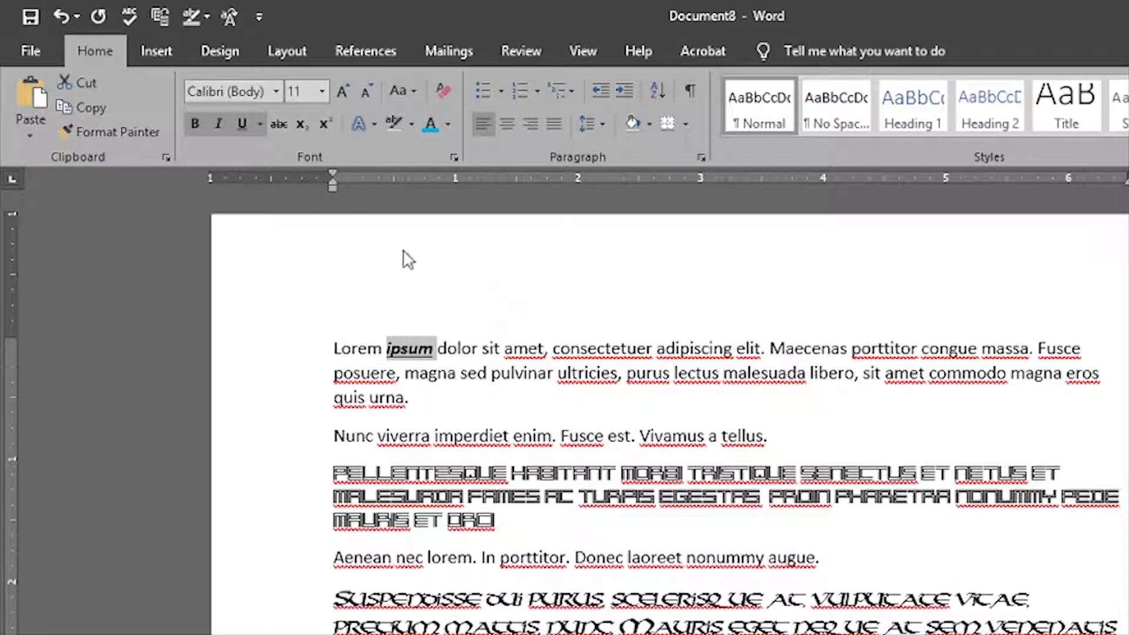
{"action": "left_click", "coordinate": [283, 131]}
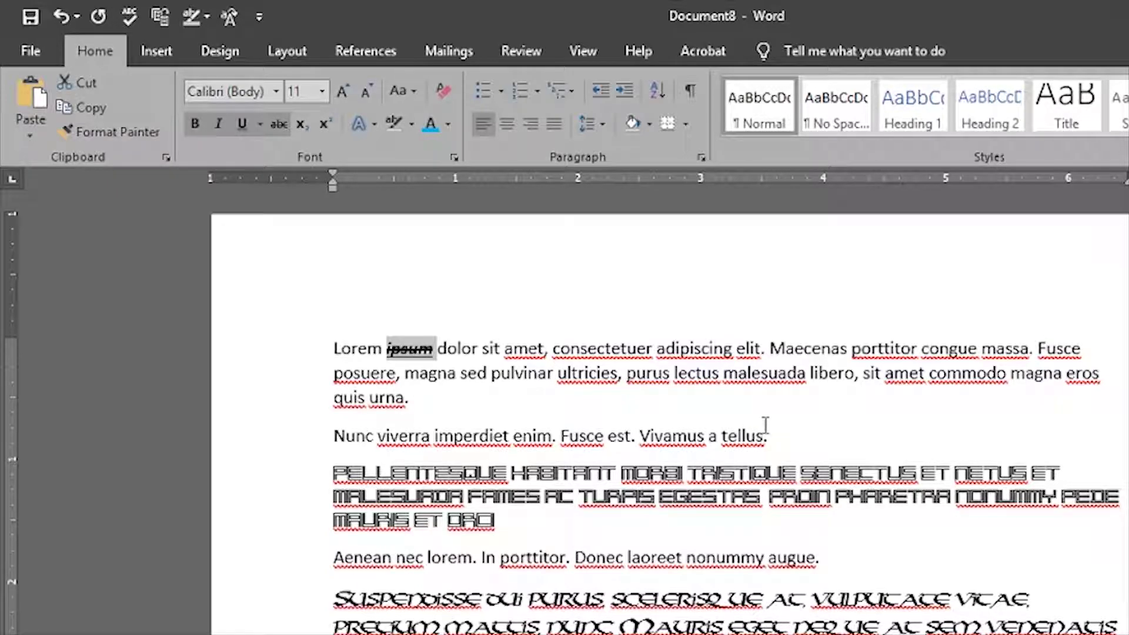
- Clear all formatting from the word "ipsum" in the first paragraph
{"action": "left_click_drag", "start_coordinate": [782, 441], "coordinate": [347, 348]}
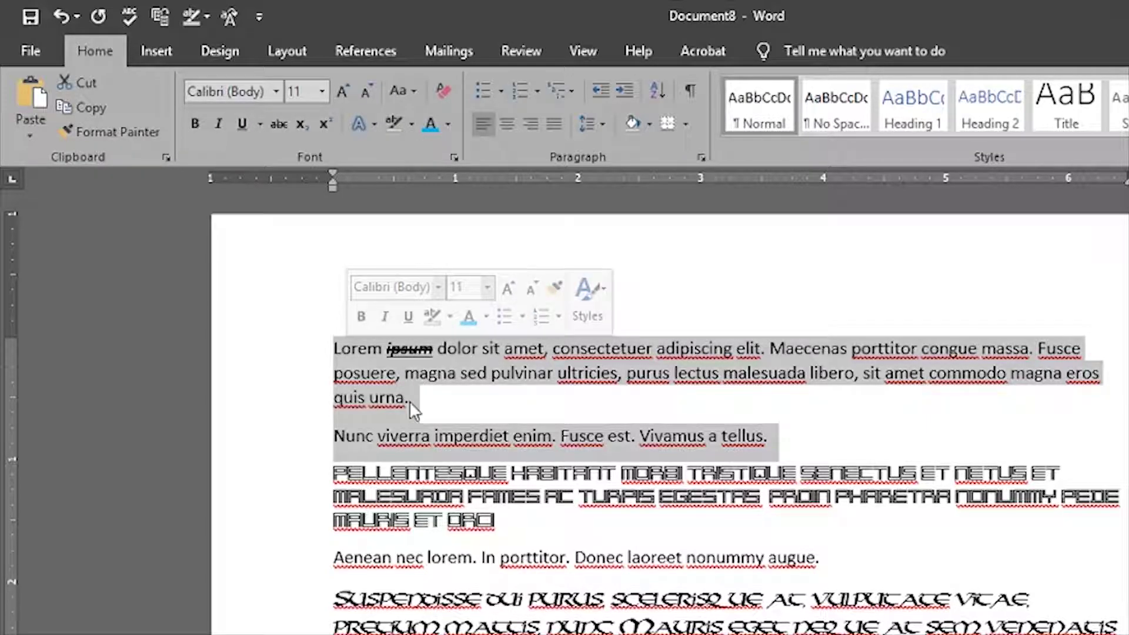
{"action": "left_click", "coordinate": [441, 411]}
{"action": "double_click", "coordinate": [422, 353]}
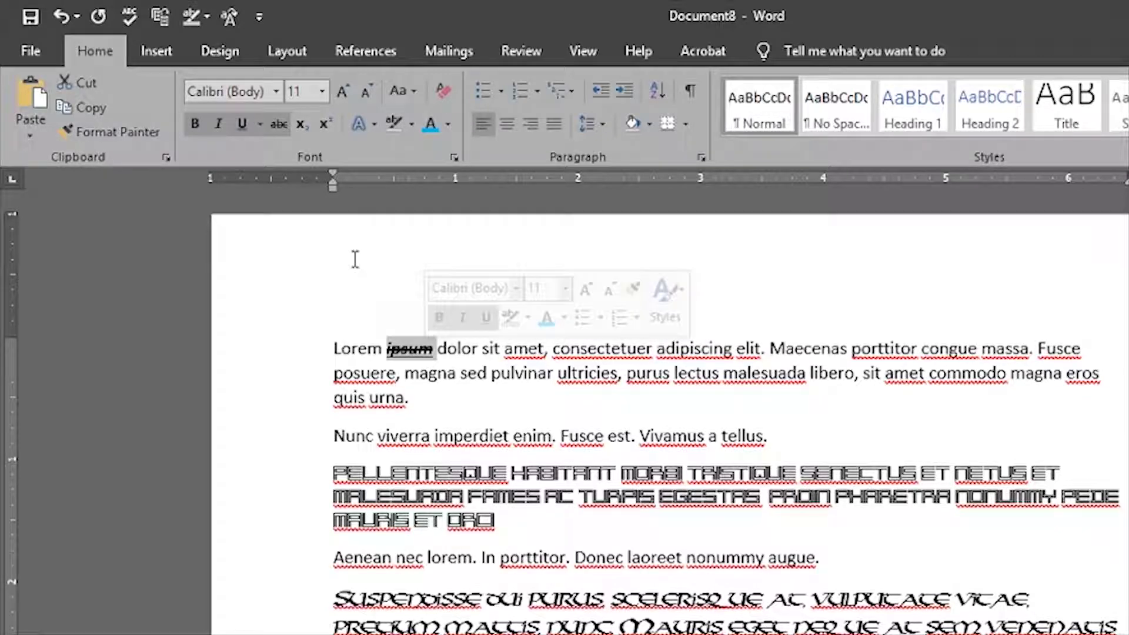
{"action": "left_click", "coordinate": [448, 89]}
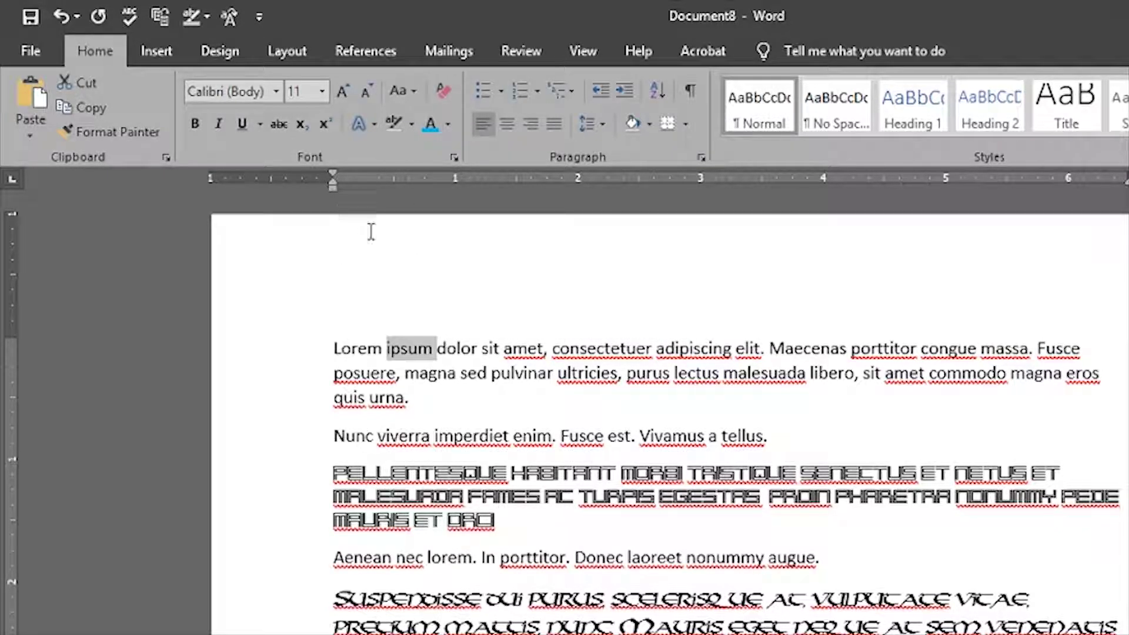
- Practise selecting the whole first paragraph, the word "magna" and the words "Lorem ipsum" one after another, releasing each selection
{"action": "triple_click", "coordinate": [433, 375]}
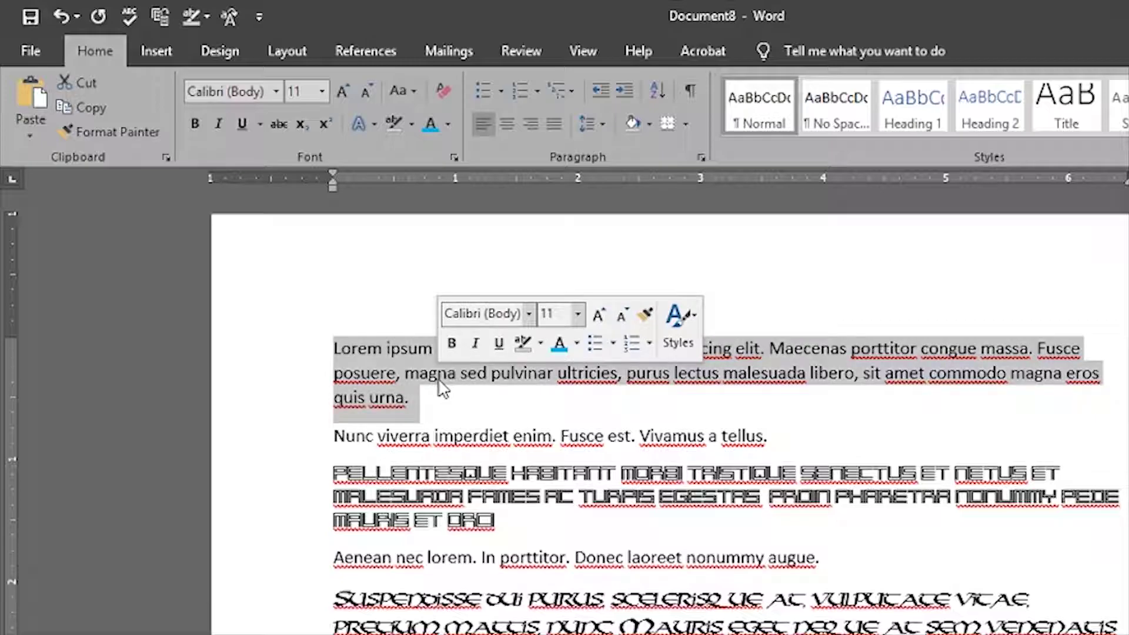
{"action": "key", "text": "Right"}
{"action": "triple_click", "coordinate": [445, 376]}
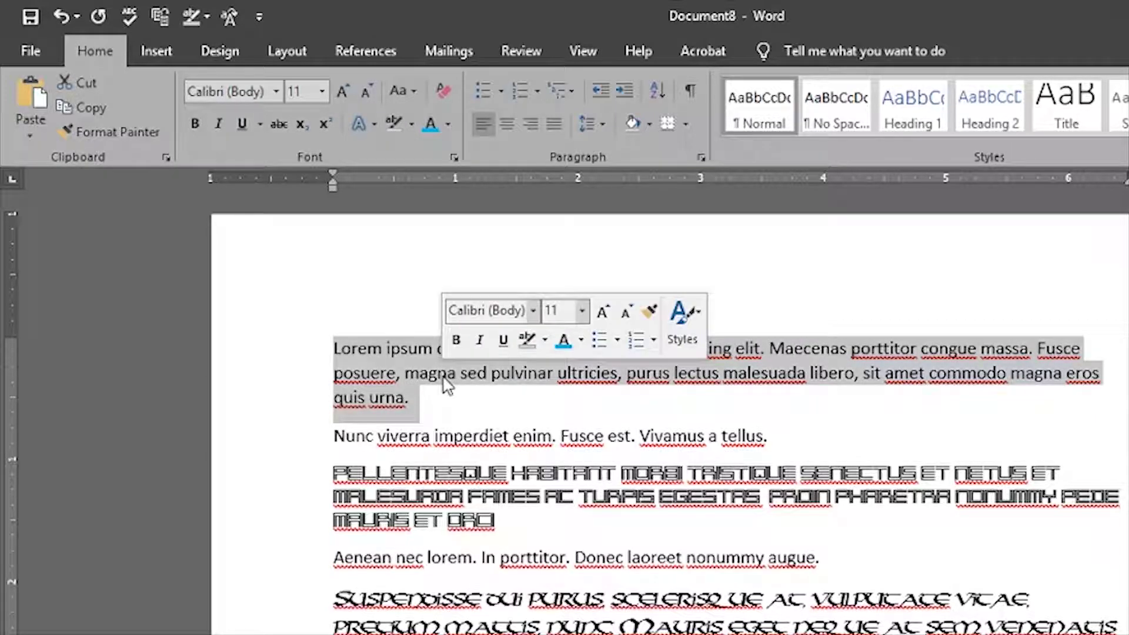
{"action": "left_click", "coordinate": [464, 406]}
{"action": "double_click", "coordinate": [438, 374]}
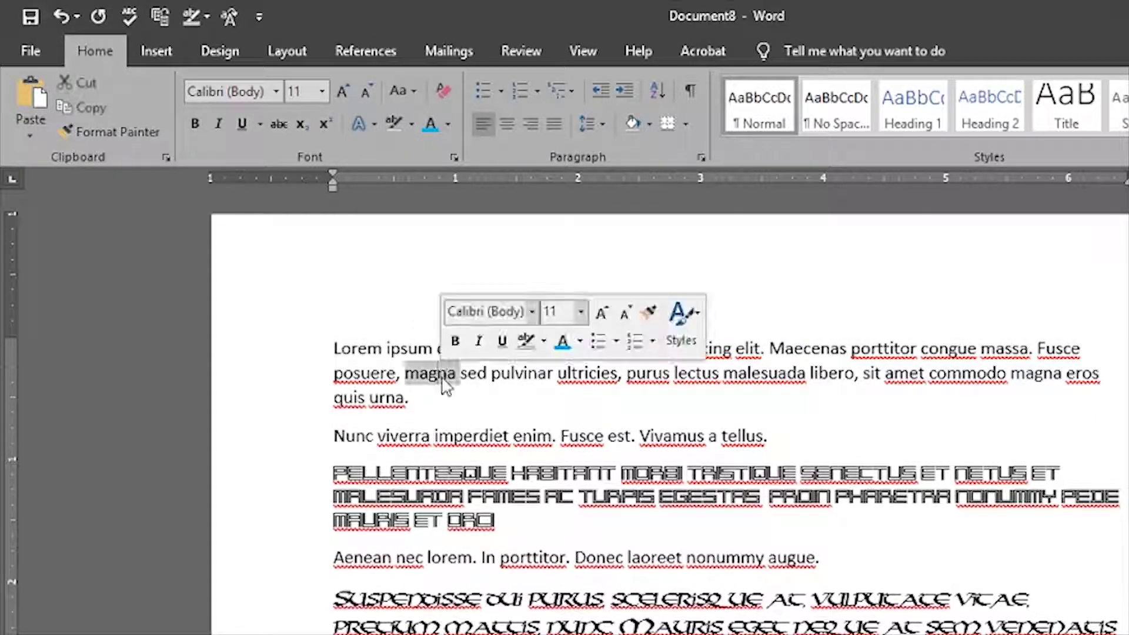
{"action": "left_click", "coordinate": [472, 402]}
{"action": "left_click", "coordinate": [338, 348]}
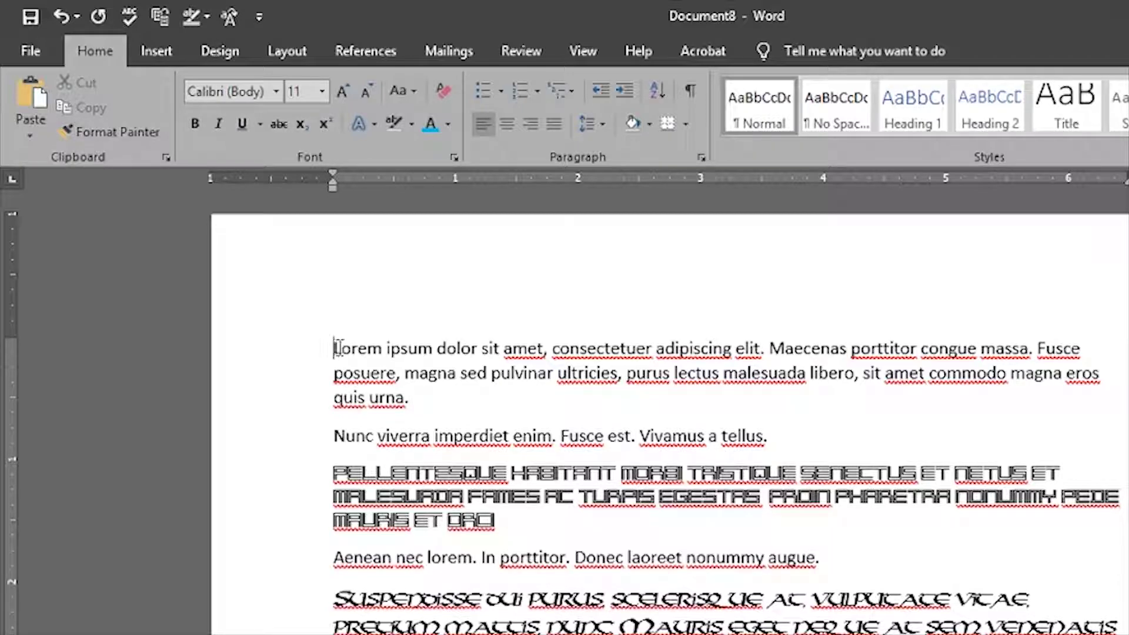
{"action": "left_click", "coordinate": [448, 396]}
{"action": "left_click_drag", "start_coordinate": [335, 352], "coordinate": [434, 352]}
{"action": "left_click", "coordinate": [494, 407]}
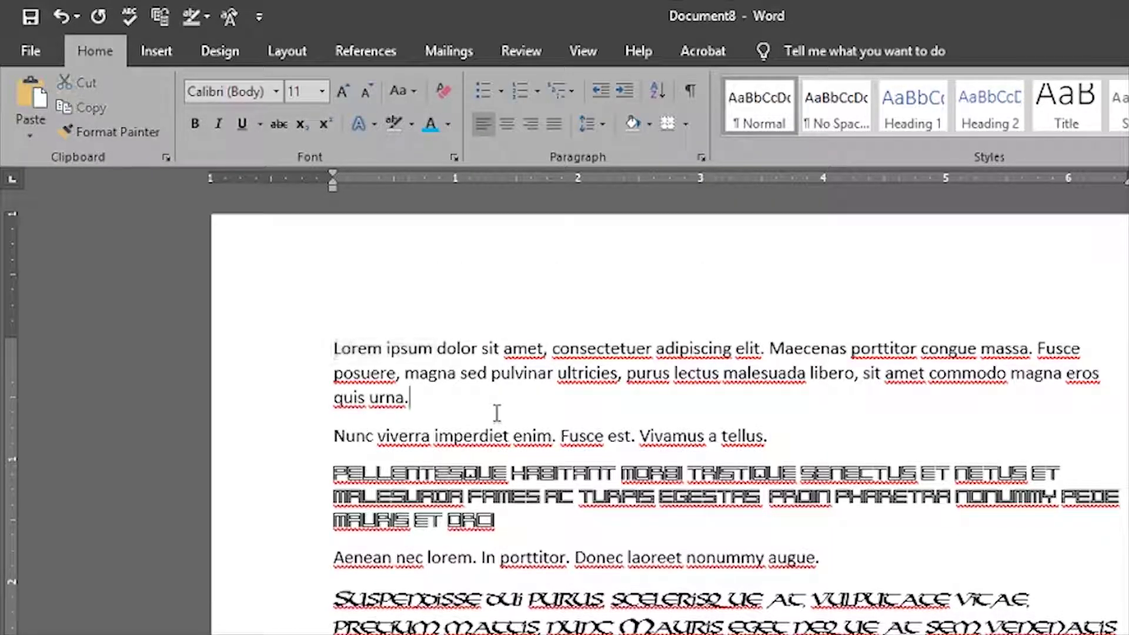
- Select "Lorem", "consectetuer", "commodo", "morbi" and "mattis" together and apply the blue font color to them
{"action": "double_click", "coordinate": [378, 350]}
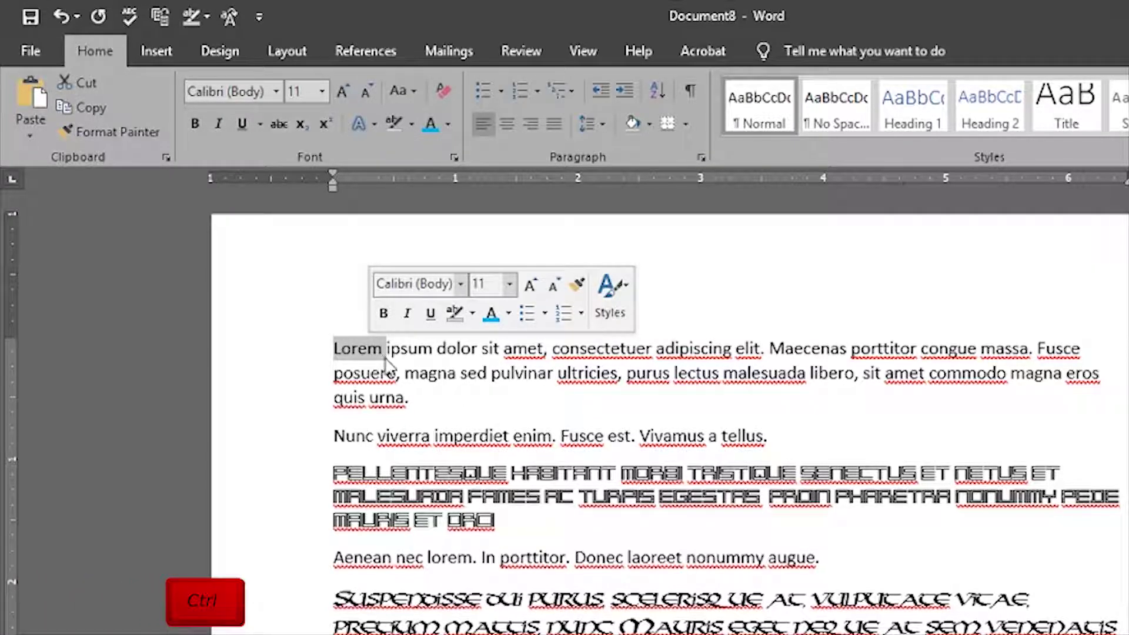
{"action": "double_click", "coordinate": [588, 348], "text": "ctrl"}
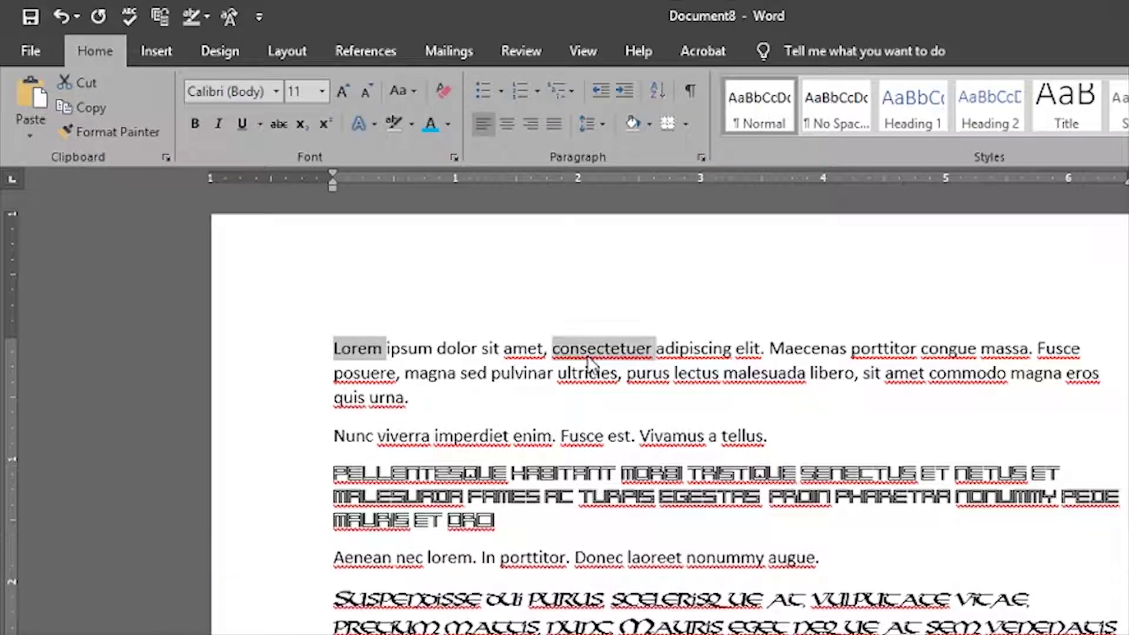
{"action": "double_click", "coordinate": [933, 376], "text": "ctrl"}
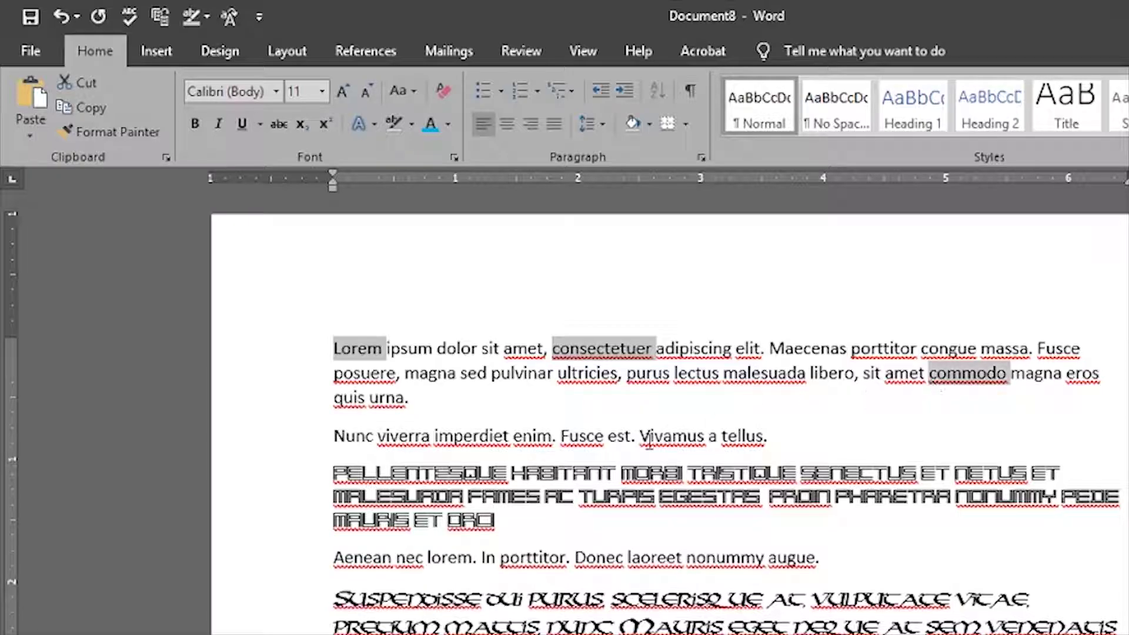
{"action": "double_click", "coordinate": [646, 474], "text": "ctrl"}
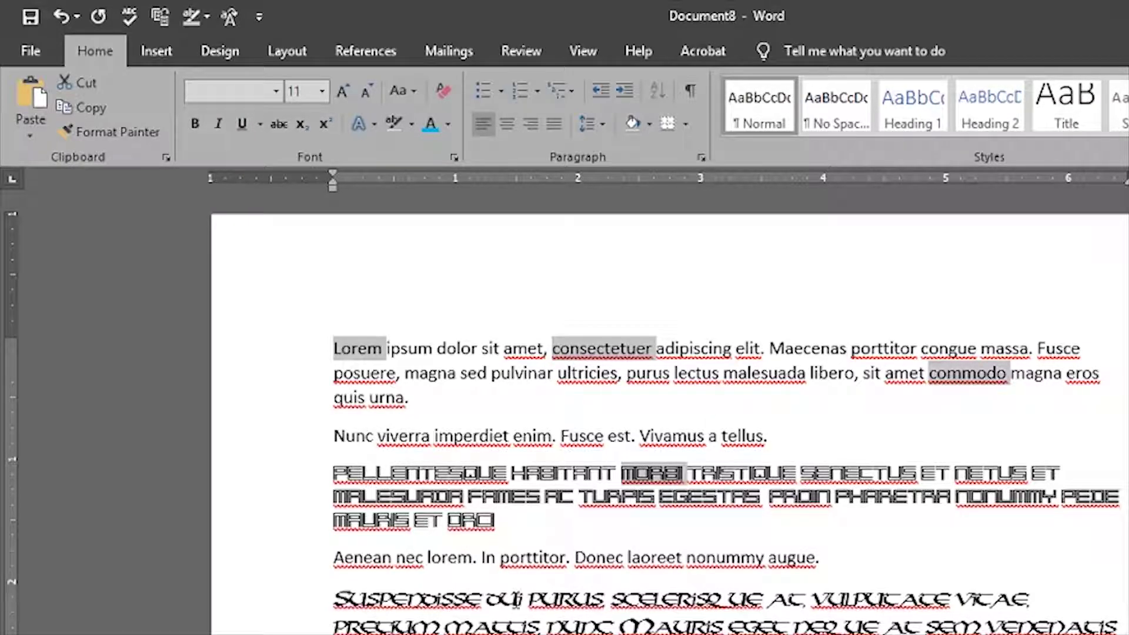
{"action": "double_click", "coordinate": [494, 626], "text": "ctrl"}
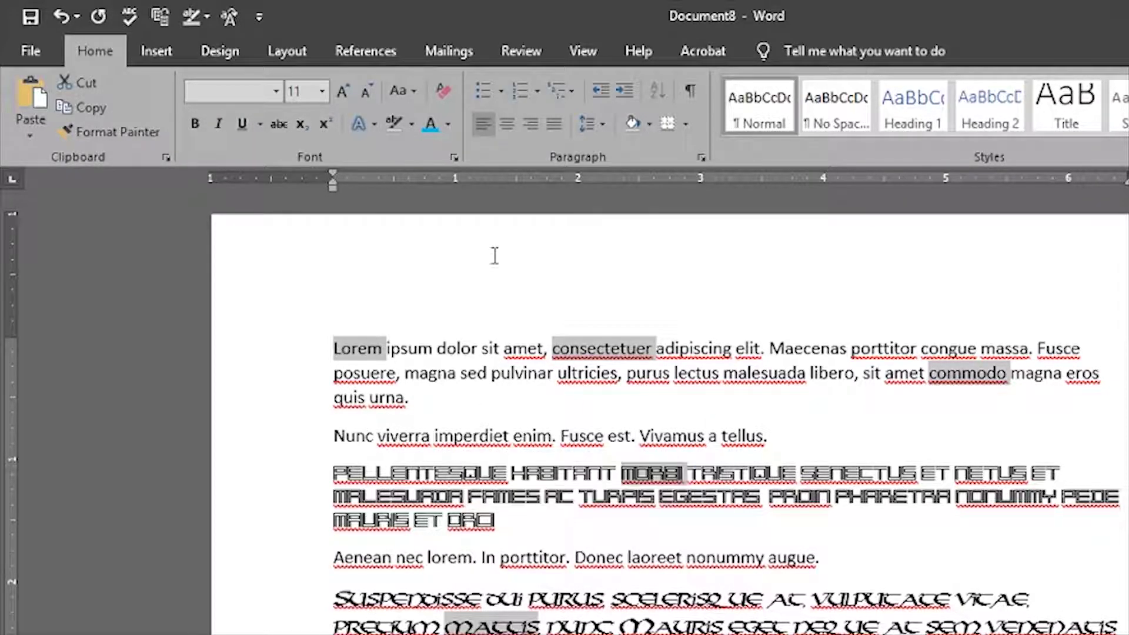
{"action": "left_click", "coordinate": [428, 122]}
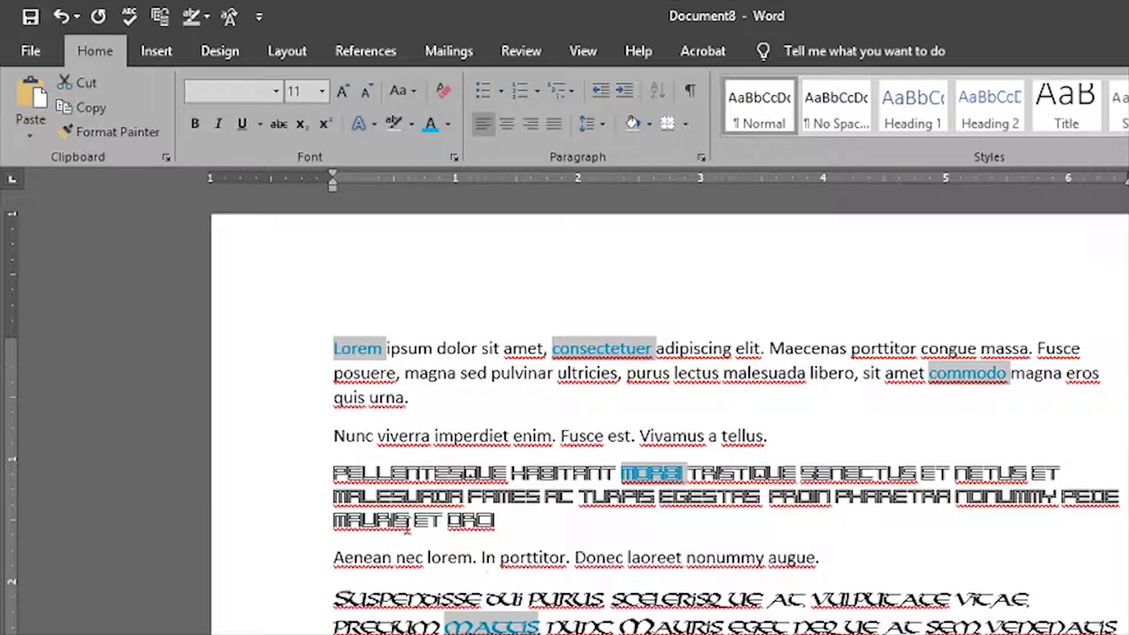
- Clear all formatting from the five selected words, and check the fonts of "mattis" and the word before it
{"action": "left_click", "coordinate": [445, 92]}
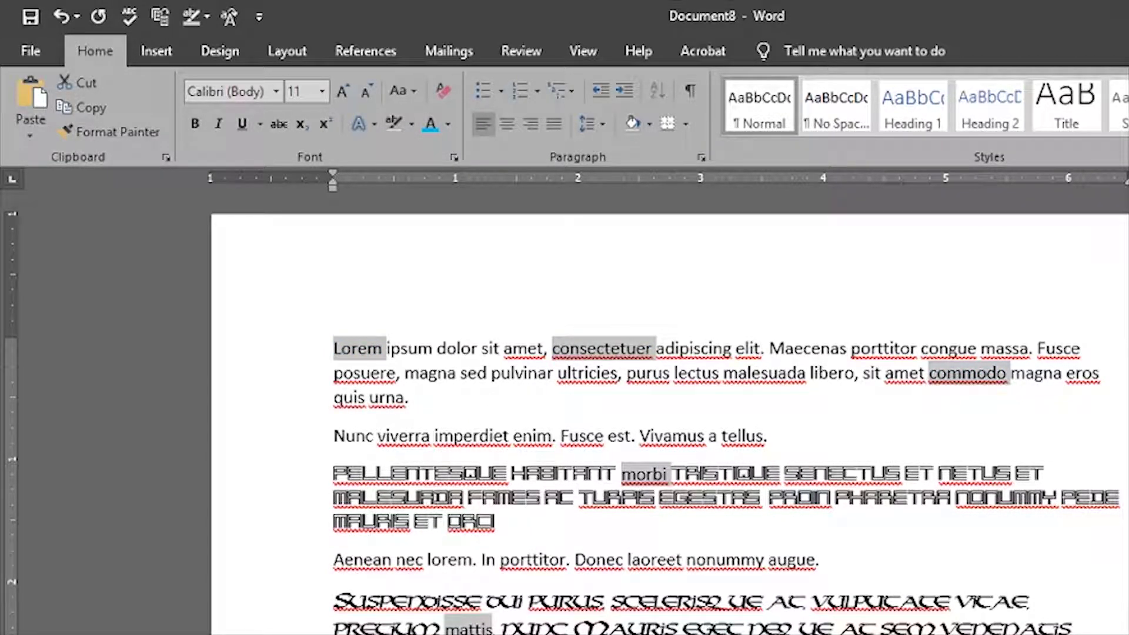
{"action": "left_click", "coordinate": [470, 627]}
{"action": "double_click", "coordinate": [470, 627]}
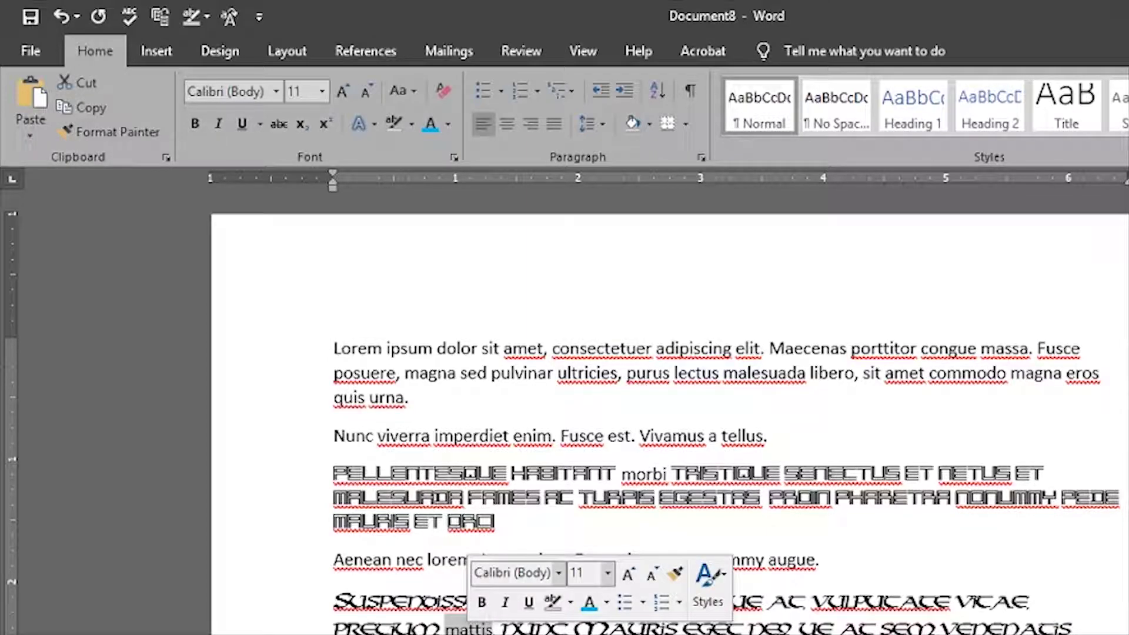
{"action": "left_click", "coordinate": [412, 623]}
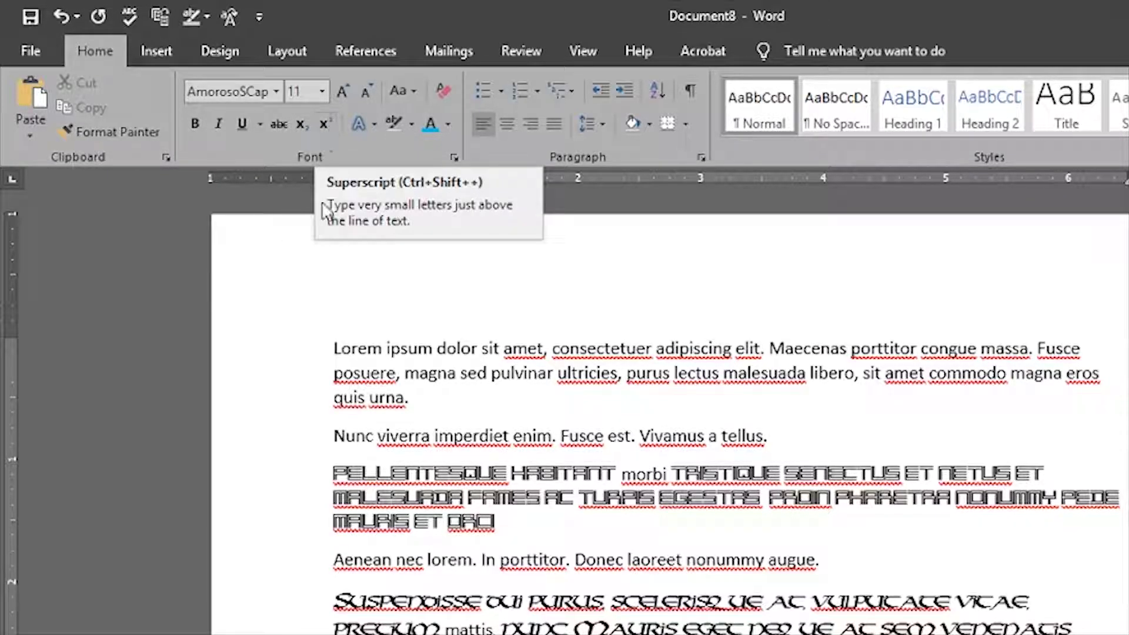
- Delete all the placeholder text from the document
{"action": "double_click", "coordinate": [412, 349]}
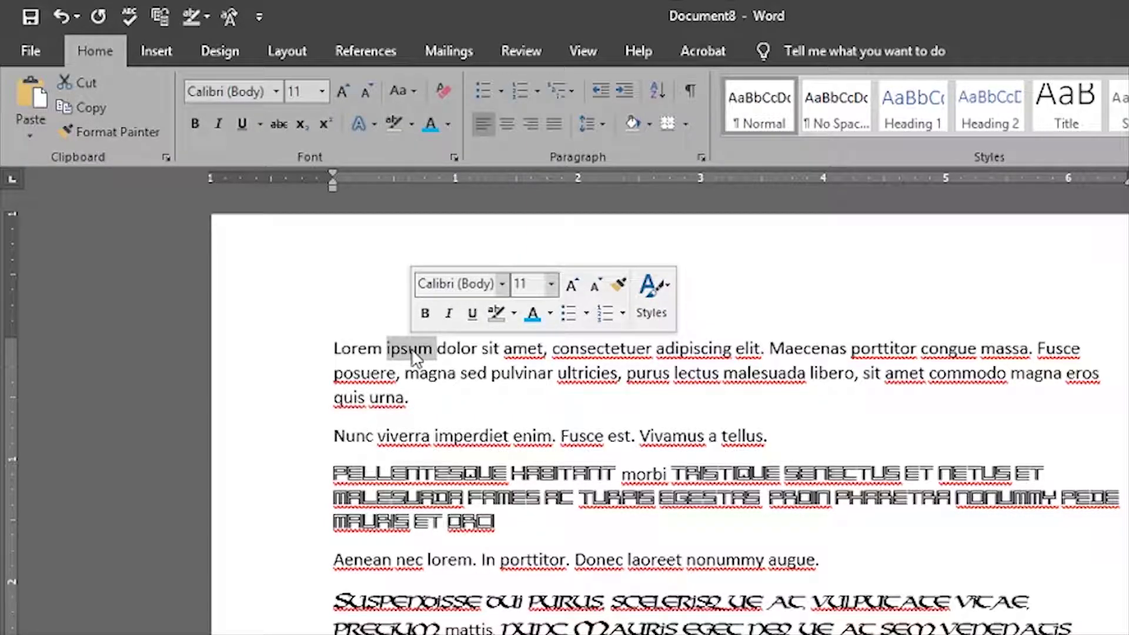
{"action": "left_click", "coordinate": [411, 351]}
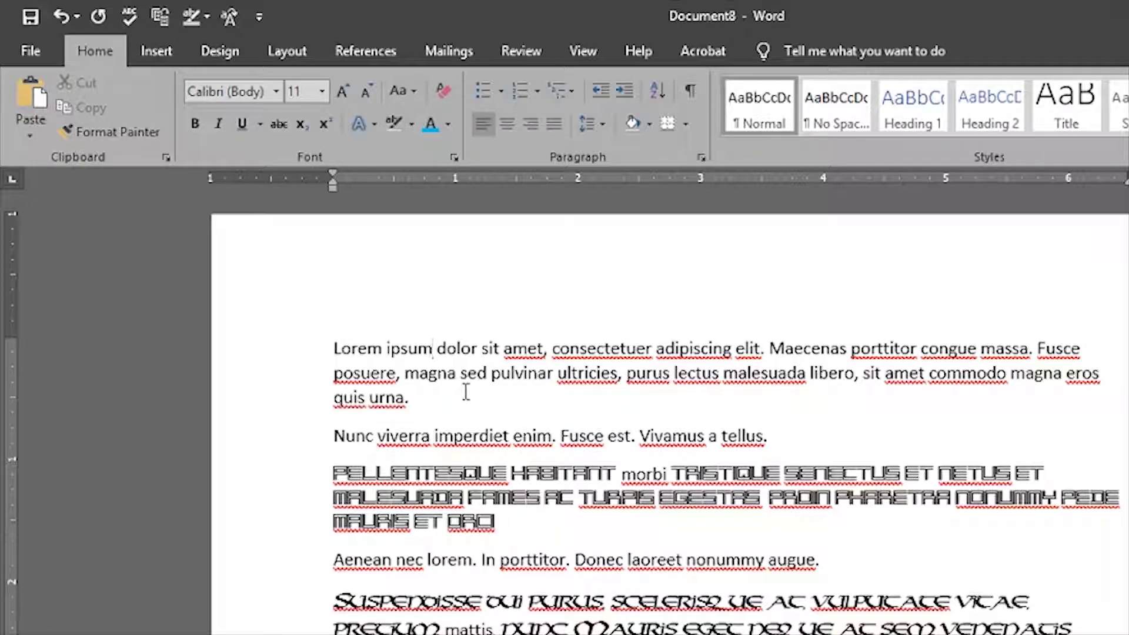
{"action": "key", "text": "ctrl+a"}
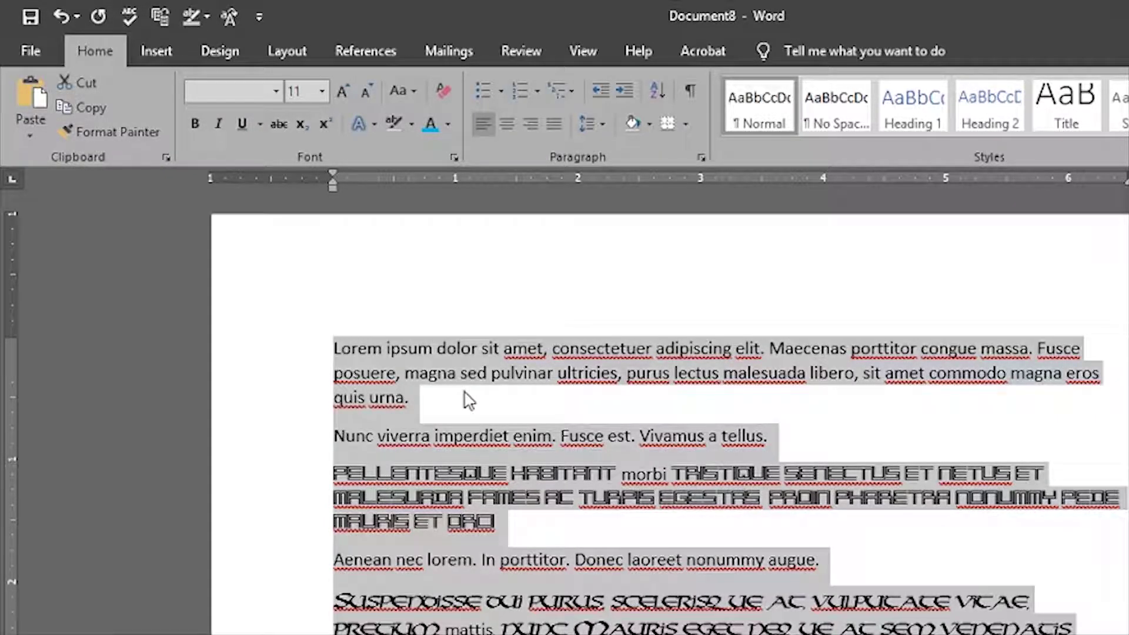
{"action": "key", "text": "Delete"}
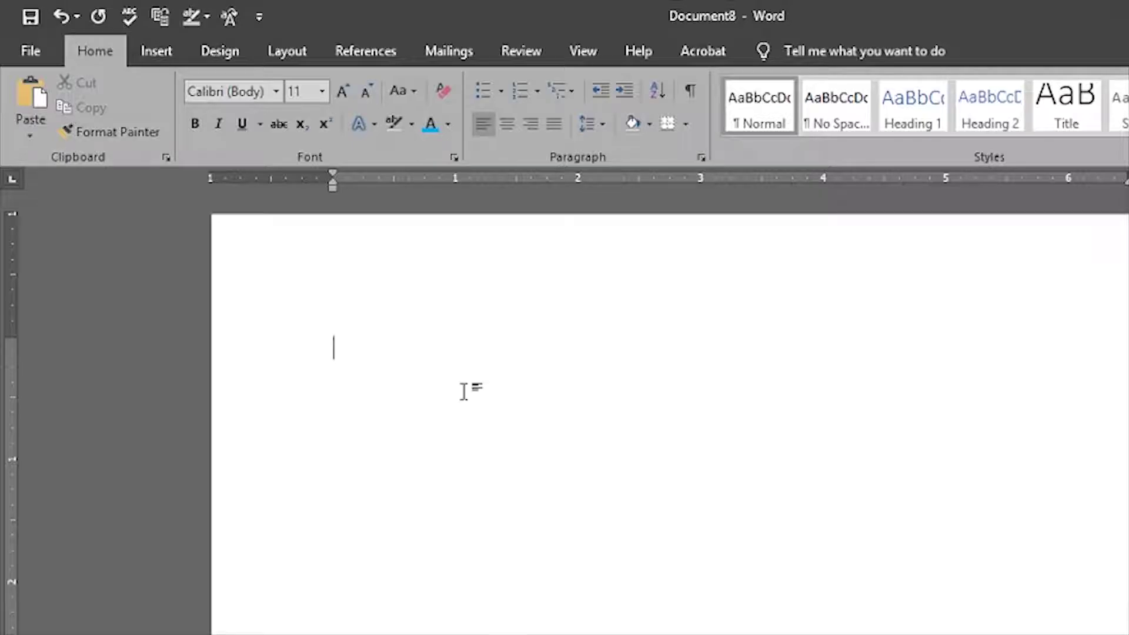
- Write "H2O" in the empty document and format its 2 as a subscript
{"action": "type", "text": "H2O"}
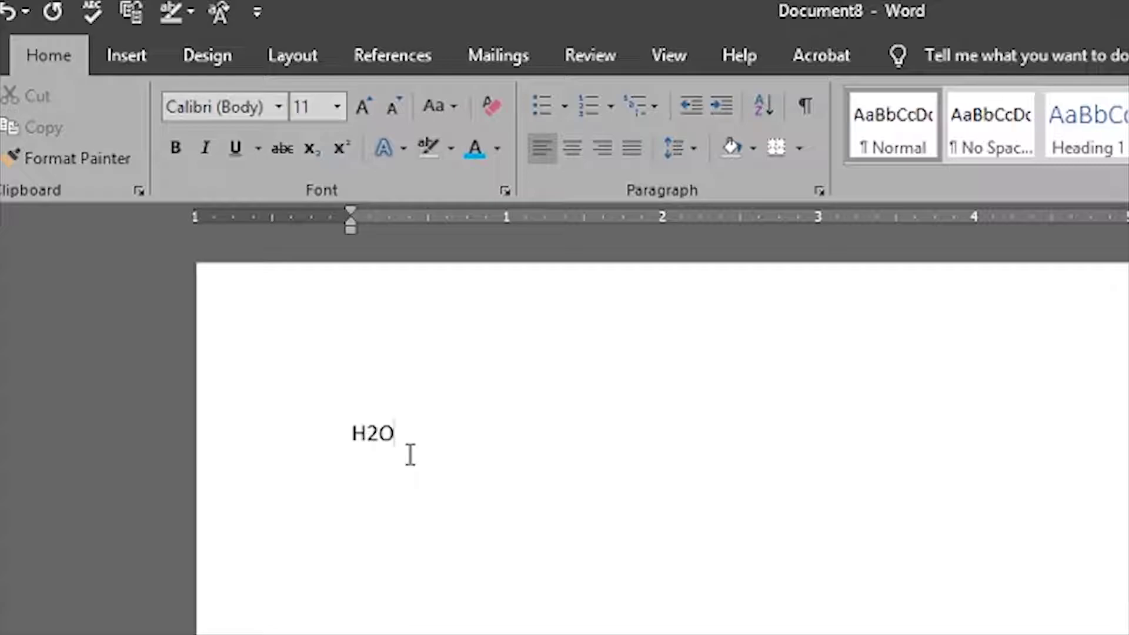
{"action": "left_click_drag", "start_coordinate": [367, 421], "coordinate": [378, 420]}
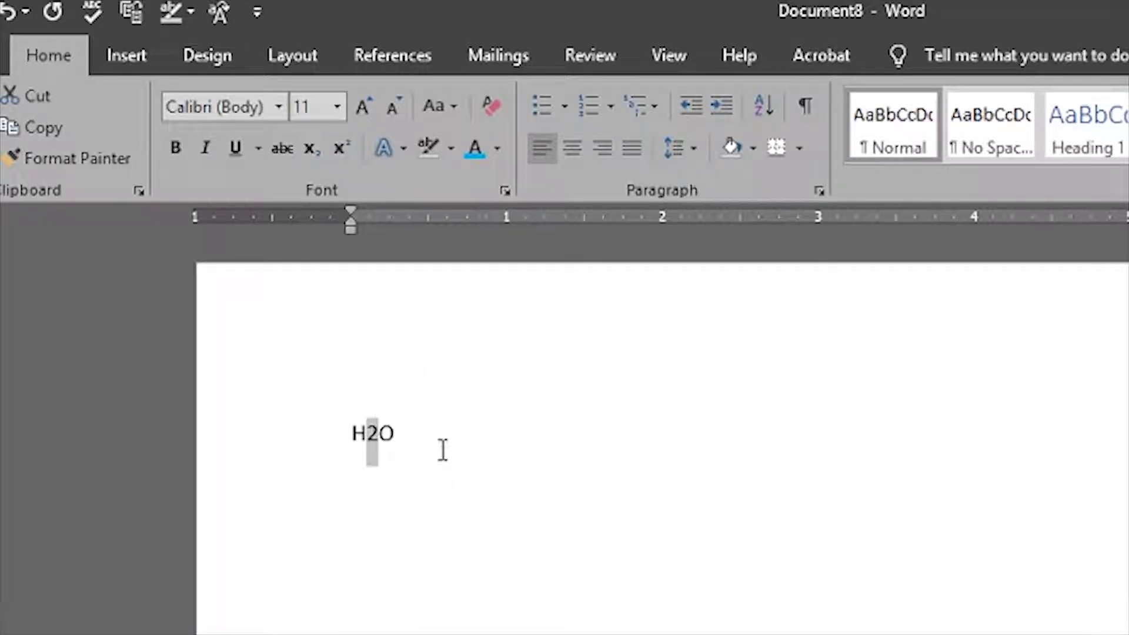
{"action": "left_click", "coordinate": [315, 157]}
{"action": "left_click", "coordinate": [393, 440]}
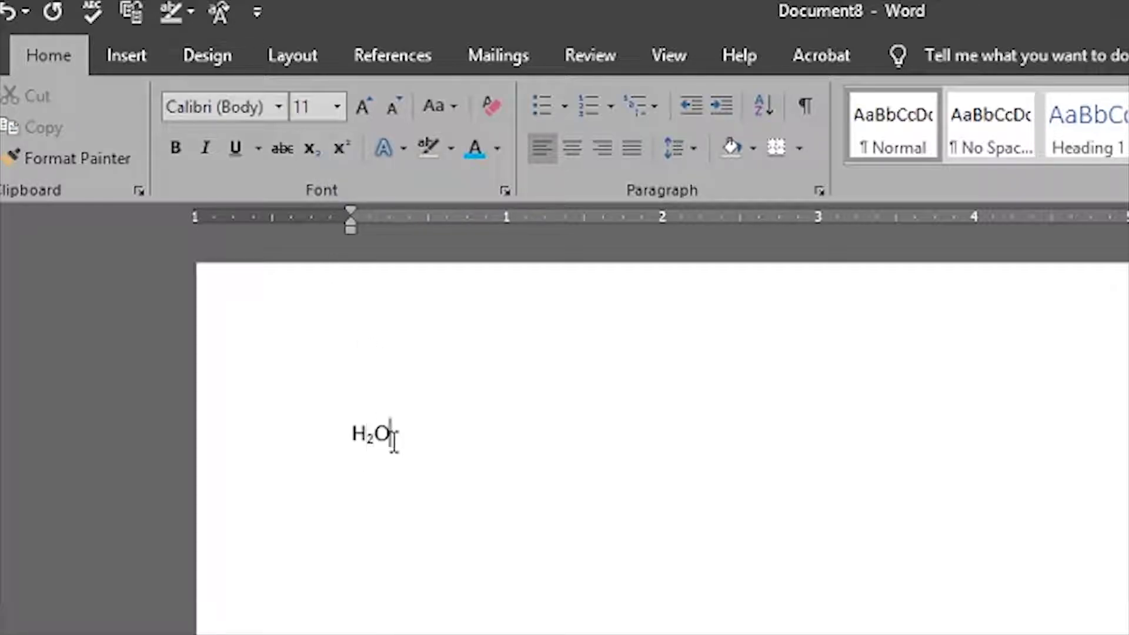
{"action": "scroll", "coordinate": [492, 471], "scroll_direction": "up", "scroll_amount": 4, "text": "ctrl"}
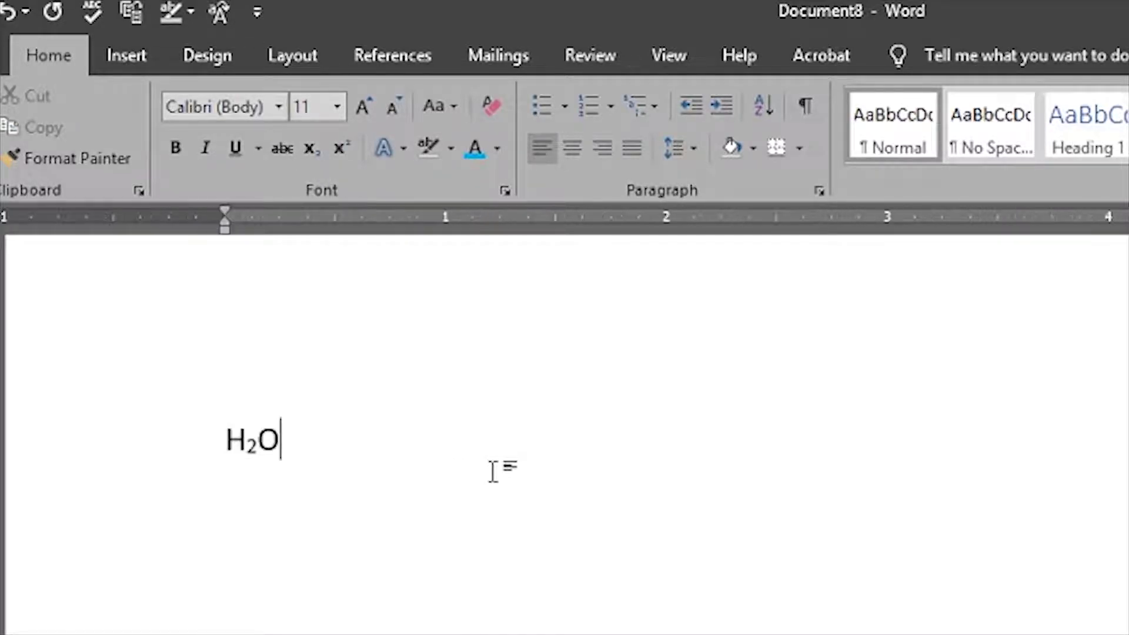
- Undo the subscript in "H2O" and apply it again to the 2
{"action": "left_click", "coordinate": [7, 13]}
{"action": "left_click", "coordinate": [341, 538]}
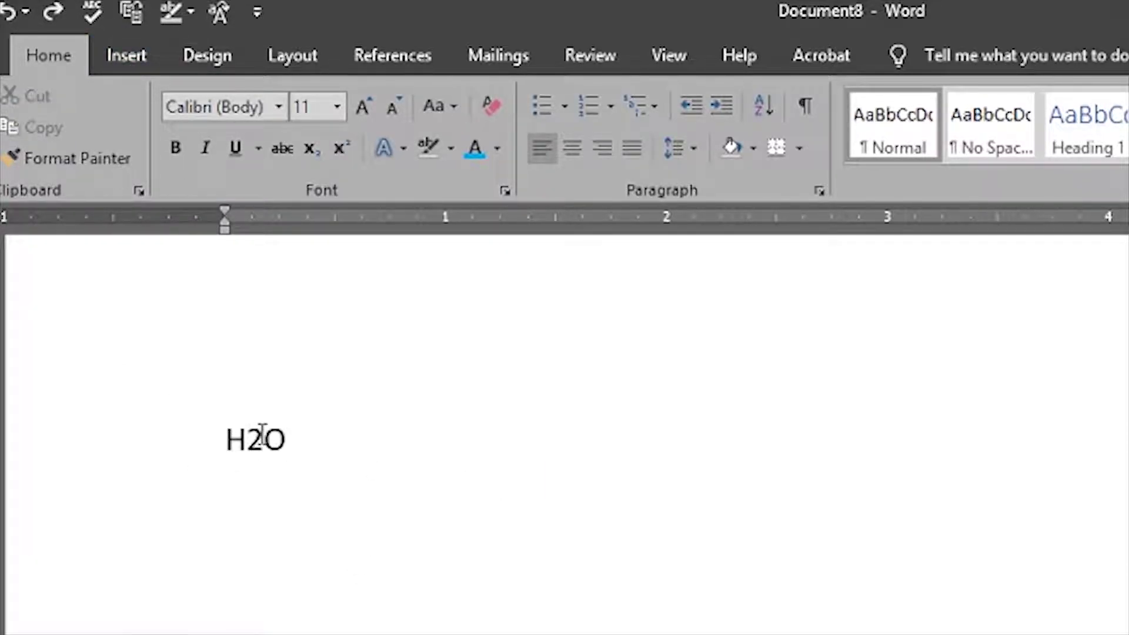
{"action": "left_click_drag", "start_coordinate": [262, 437], "coordinate": [247, 437]}
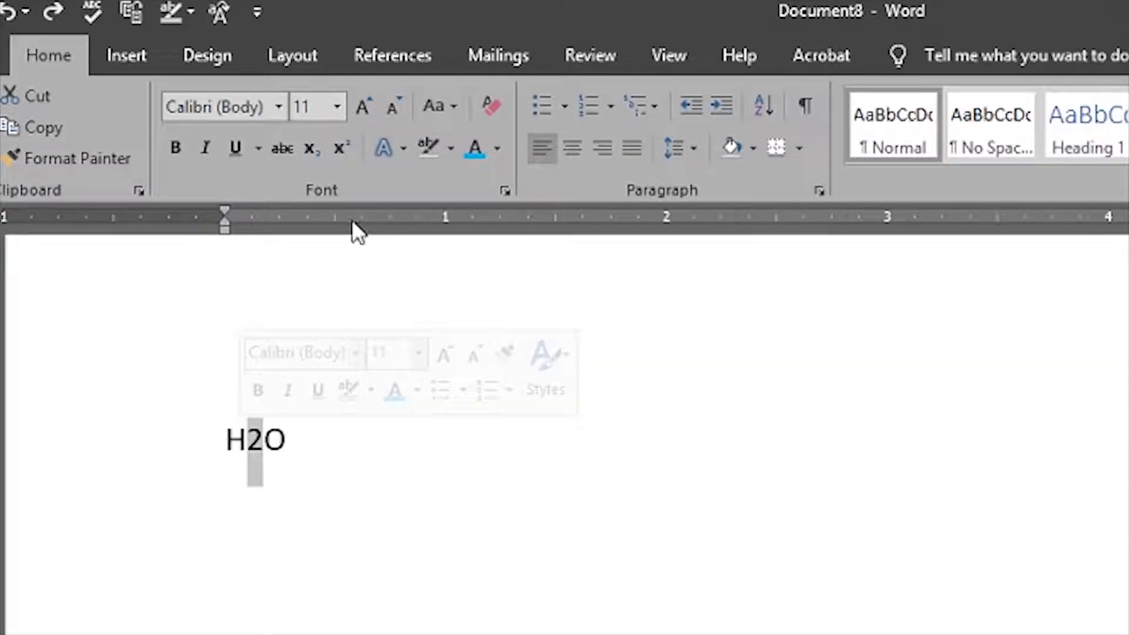
{"action": "left_click", "coordinate": [310, 148]}
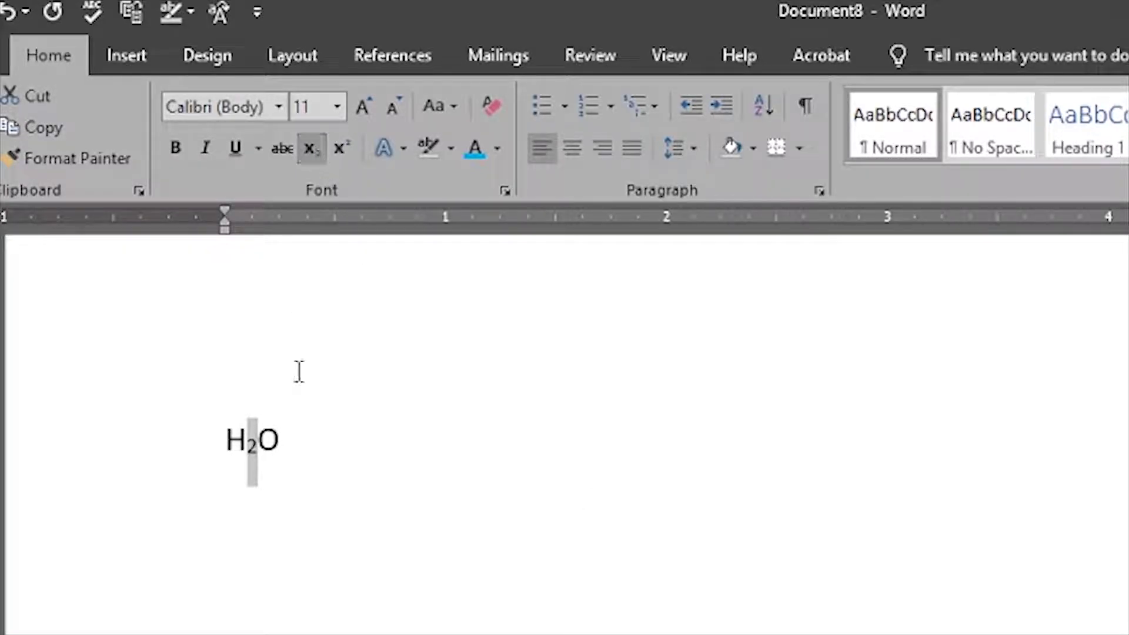
{"action": "left_click", "coordinate": [295, 480]}
- Add "X3" on a new line below the water formula and format its 3 as a superscript
{"action": "key", "text": "Return"}
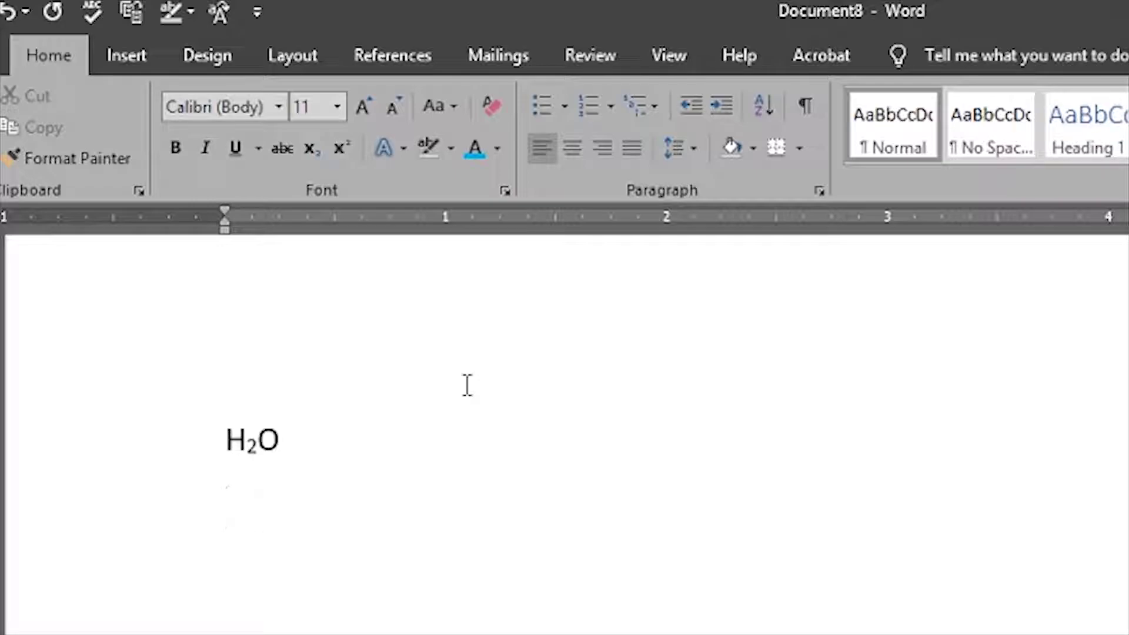
{"action": "type", "text": "X3"}
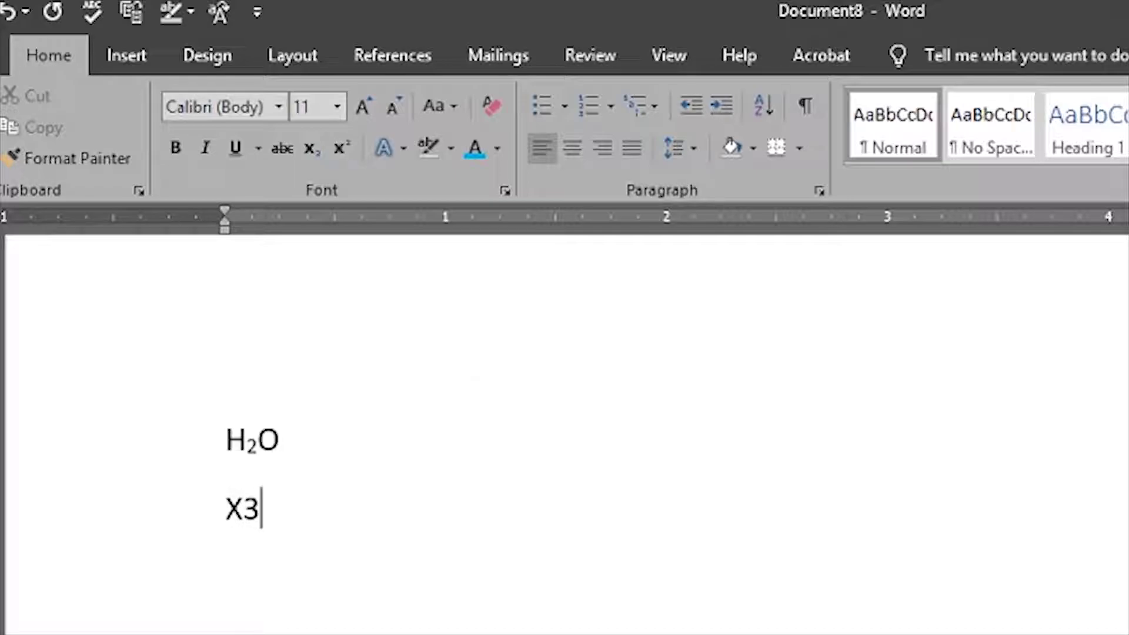
{"action": "left_click_drag", "start_coordinate": [261, 509], "coordinate": [246, 510]}
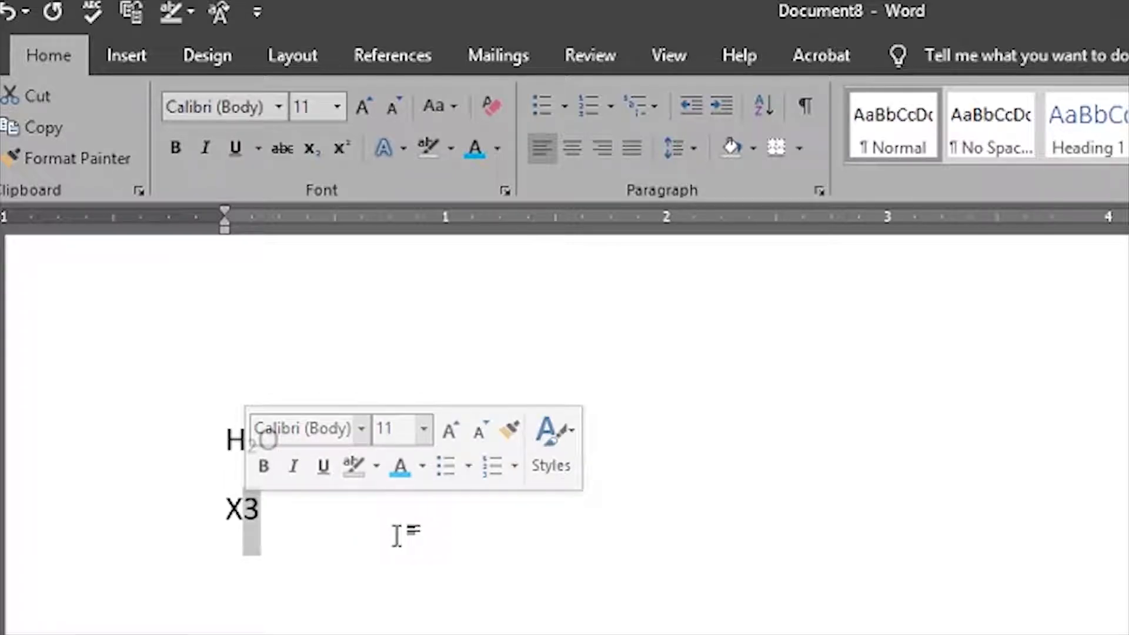
{"action": "left_click", "coordinate": [342, 148]}
{"action": "left_click", "coordinate": [296, 516]}
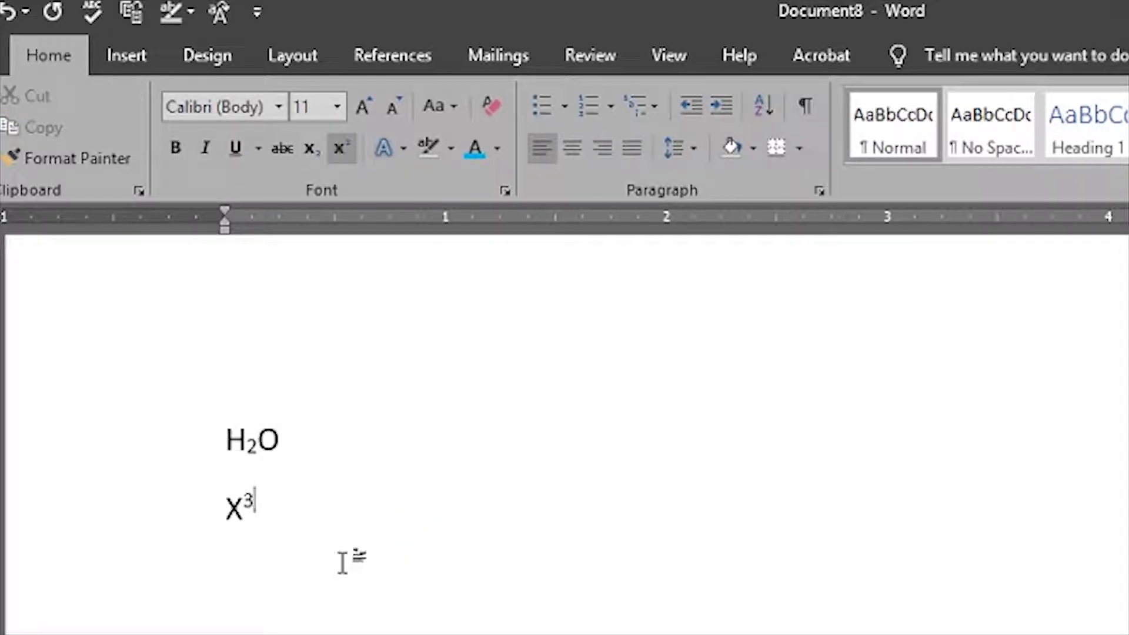
- Turn off superscript after the X³ term so that typing continues at normal size
{"action": "key", "text": "Return"}
{"action": "key", "text": "BackSpace"}
{"action": "key", "text": "ctrl+shift+equal"}
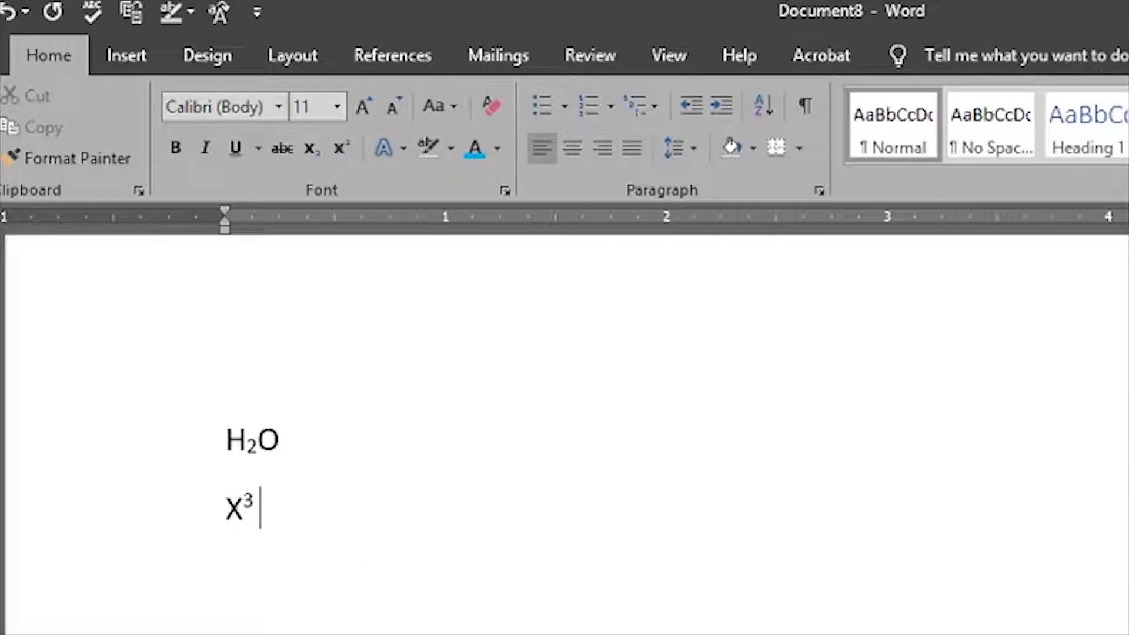
{"action": "type", "text": "455555555"}
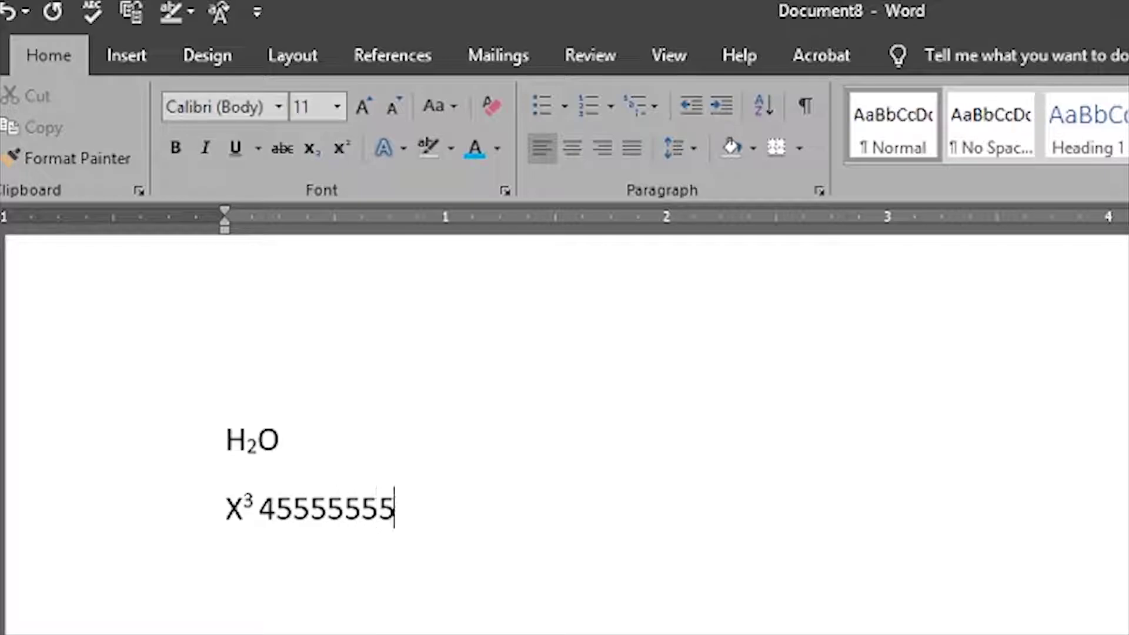
{"action": "key", "text": "BackSpace"}
{"action": "key", "text": "BackSpace"}
{"action": "key", "text": "BackSpace"}
{"action": "key", "text": "BackSpace"}
{"action": "key", "text": "BackSpace"}
{"action": "key", "text": "BackSpace"}
{"action": "key", "text": "BackSpace"}
{"action": "key", "text": "BackSpace"}
{"action": "key", "text": "BackSpace"}
{"action": "key", "text": "BackSpace"}
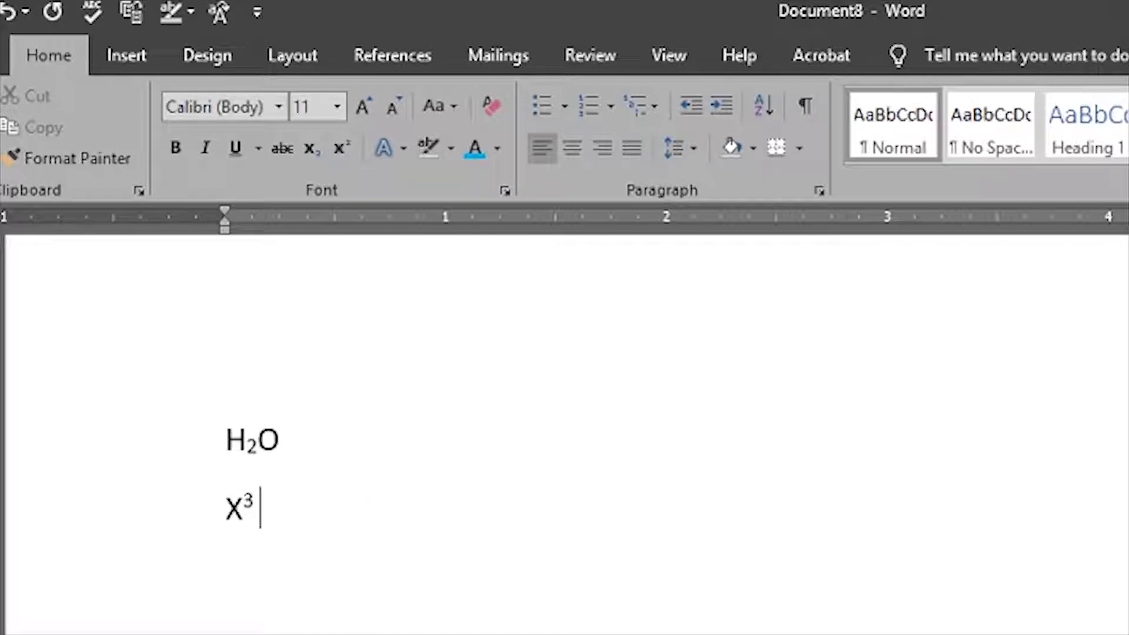
- Complete the equation after X³ with "-4x+9=0"
{"action": "type", "text": "-4x+"}
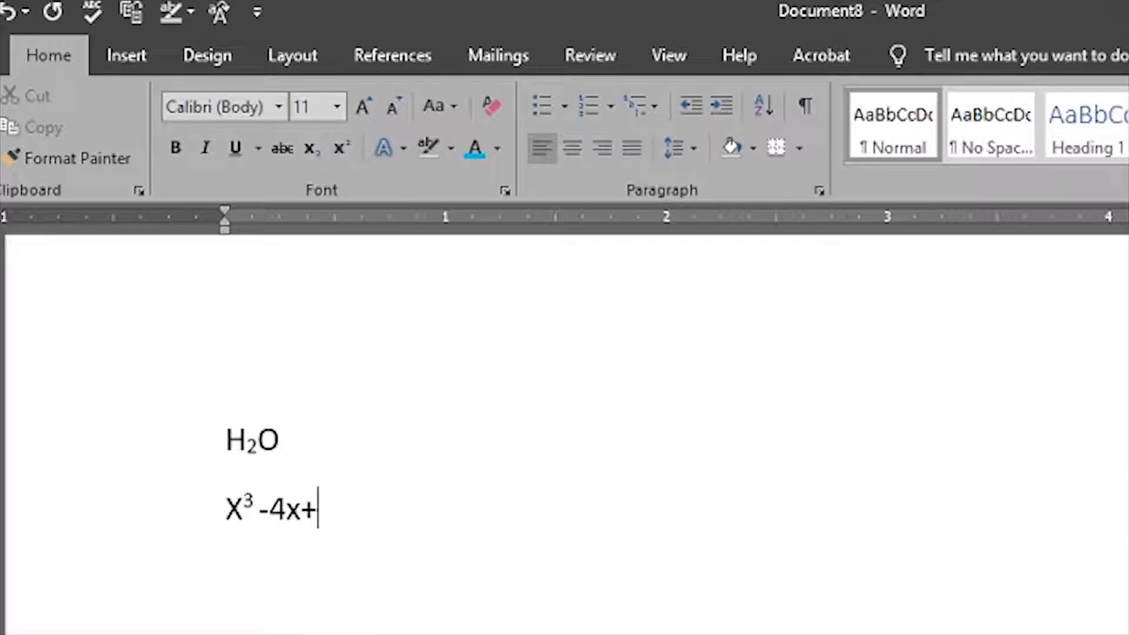
{"action": "type", "text": "9+"}
{"action": "type", "text": "0"}
{"action": "key", "text": "BackSpace"}
{"action": "key", "text": "BackSpace"}
{"action": "type", "text": "=0"}
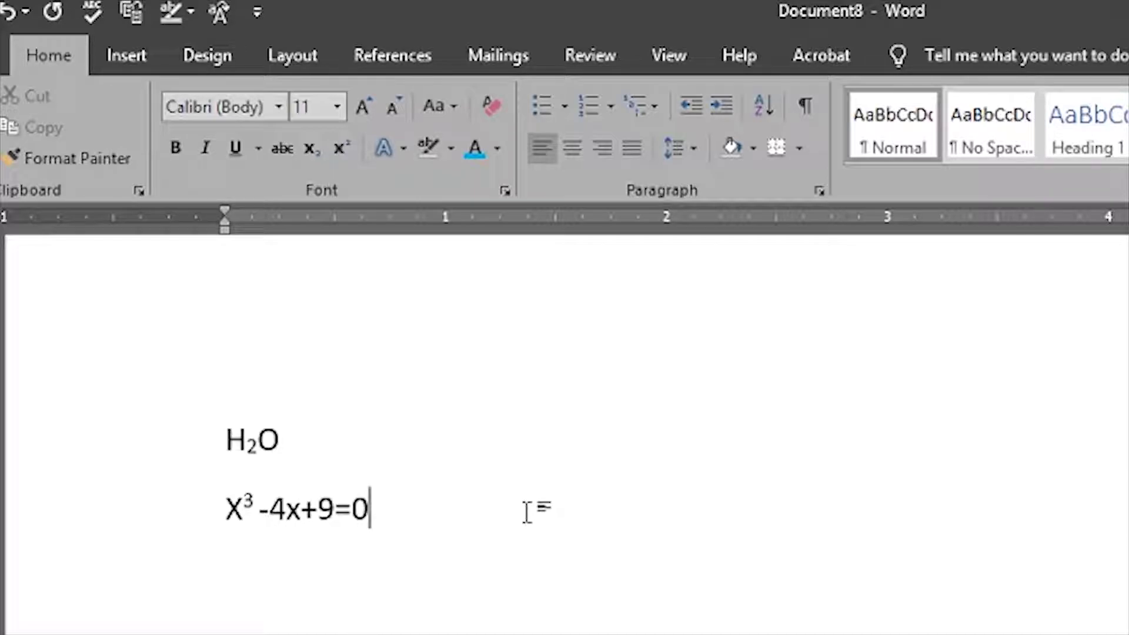
- Format "4x+9=0" as superscript and change the 3 after X to a subscript
{"action": "left_click_drag", "start_coordinate": [391, 502], "coordinate": [270, 506]}
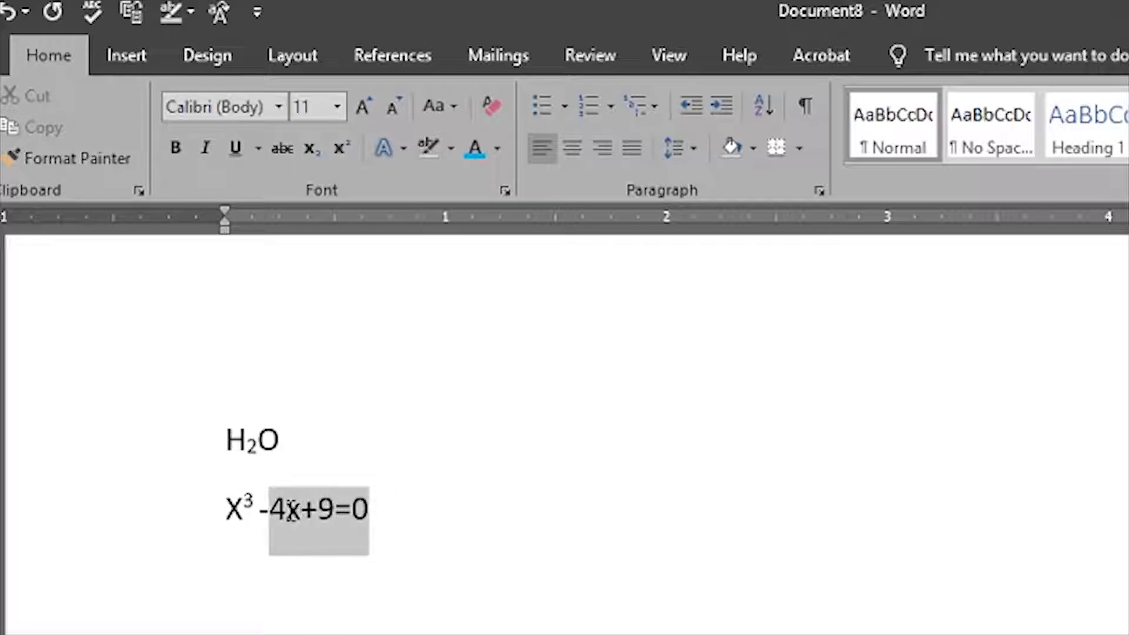
{"action": "left_click", "coordinate": [343, 147]}
{"action": "left_click", "coordinate": [406, 516]}
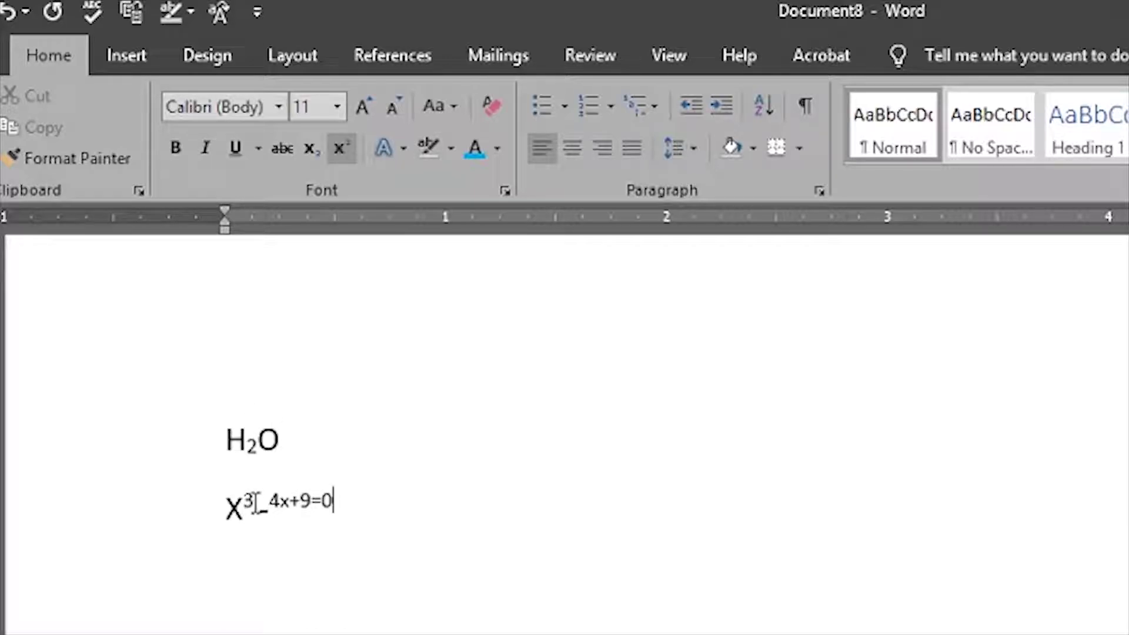
{"action": "double_click", "coordinate": [248, 501]}
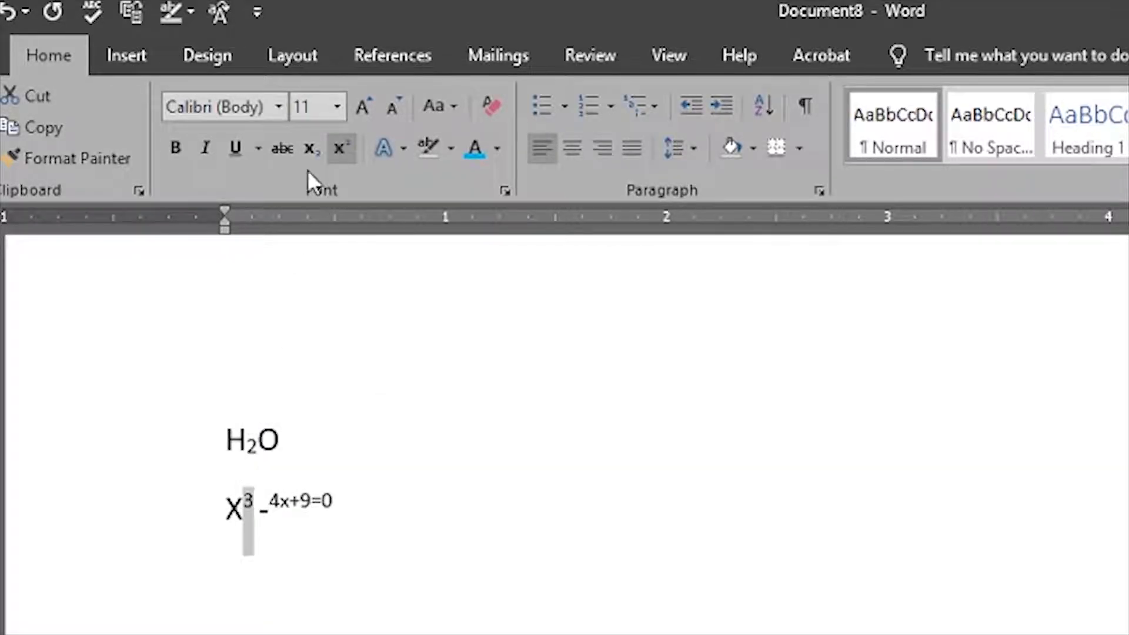
{"action": "left_click", "coordinate": [309, 148]}
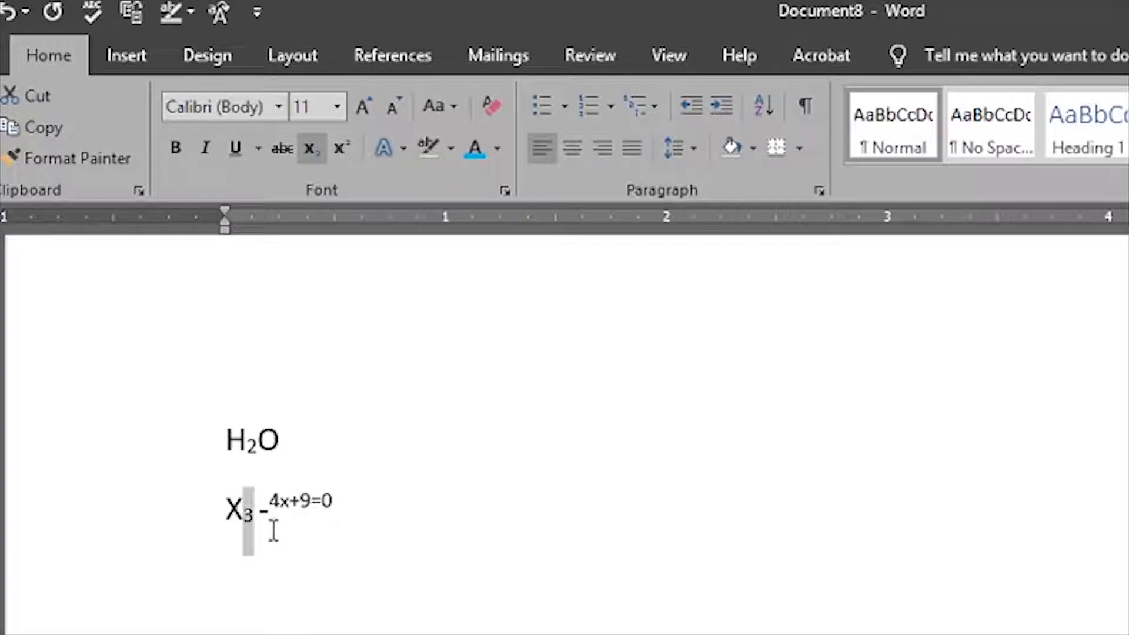
- Clear all formatting from both the H2O line and the equation line
{"action": "left_click_drag", "start_coordinate": [333, 529], "coordinate": [182, 444]}
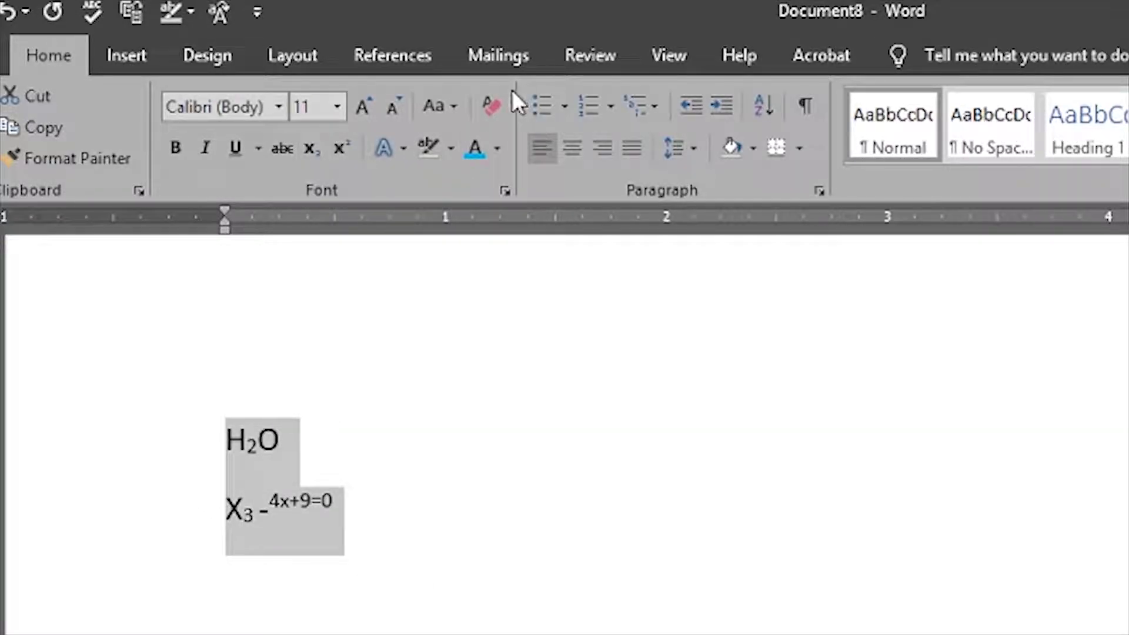
{"action": "left_click", "coordinate": [491, 107]}
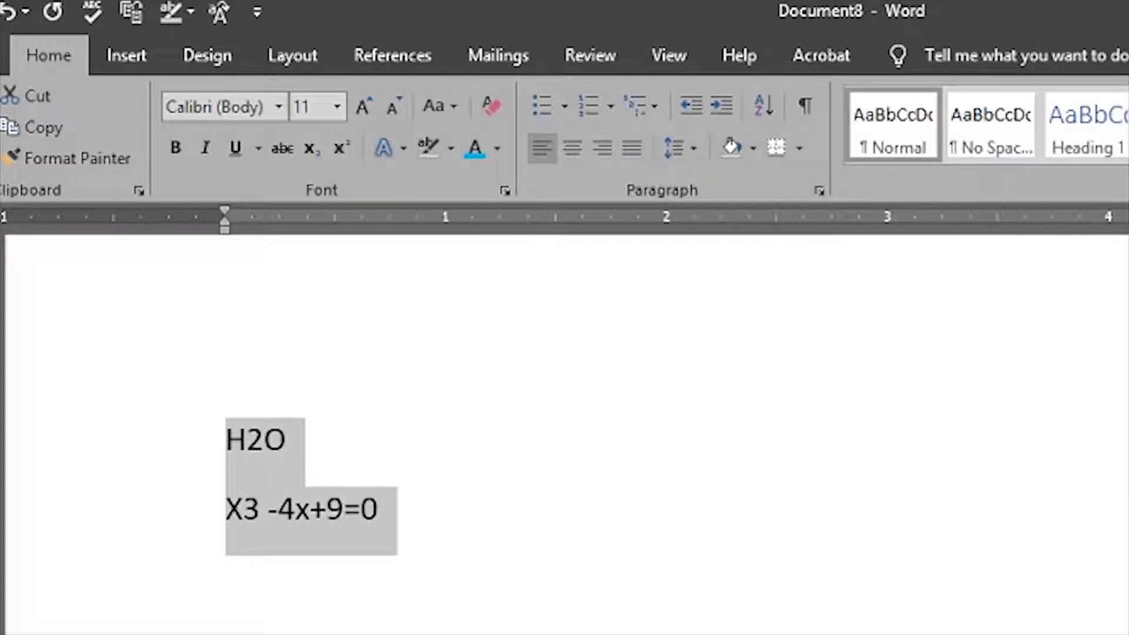
{"action": "left_click", "coordinate": [558, 557]}
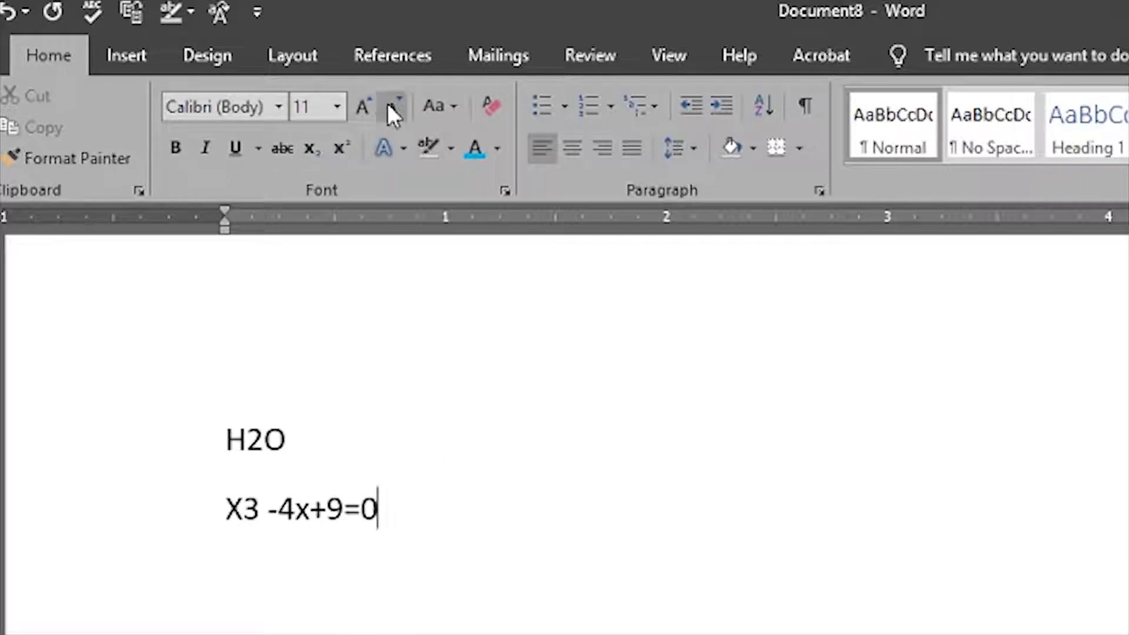
- Set the font size of "H2O" to 24 and preview smaller sizes without applying one
{"action": "double_click", "coordinate": [272, 435]}
{"action": "left_click", "coordinate": [337, 108]}
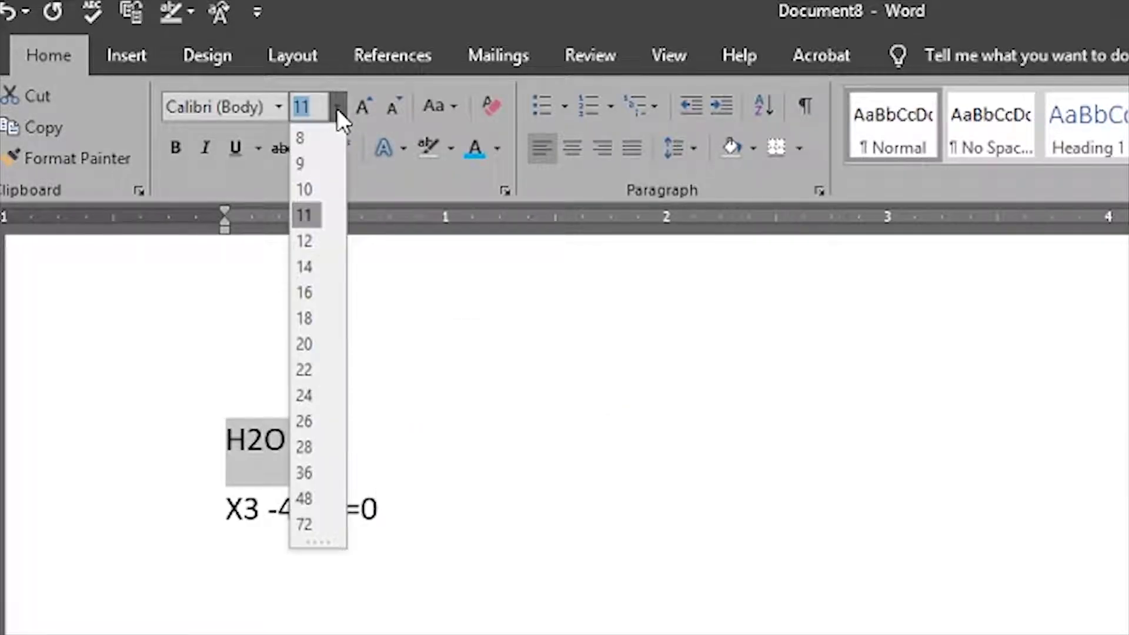
{"action": "left_click", "coordinate": [303, 396]}
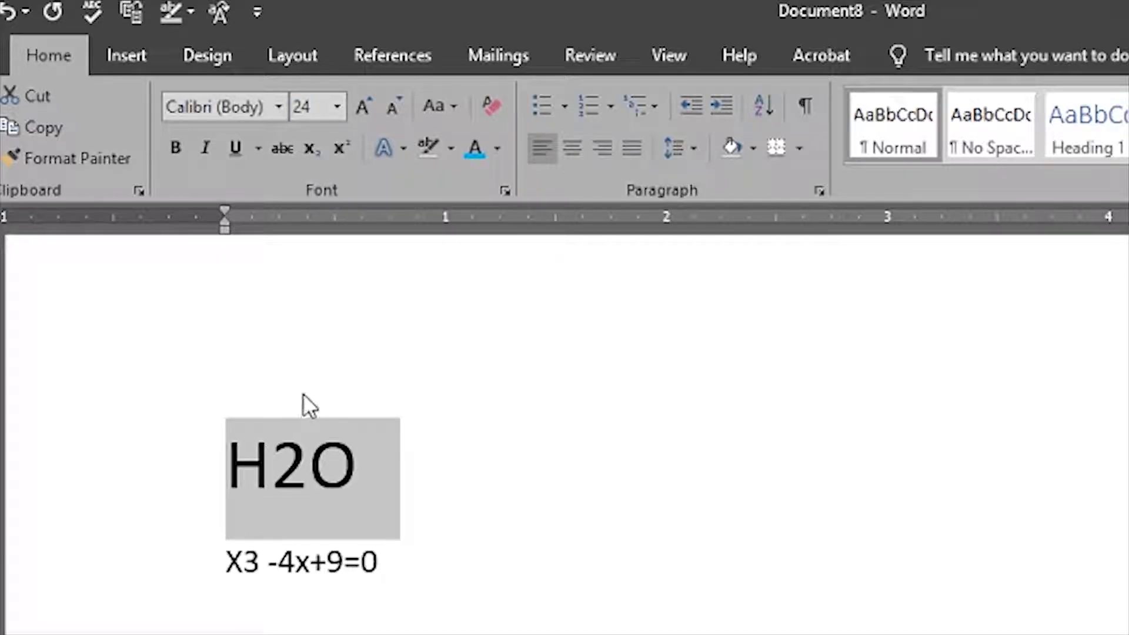
{"action": "left_click", "coordinate": [332, 107]}
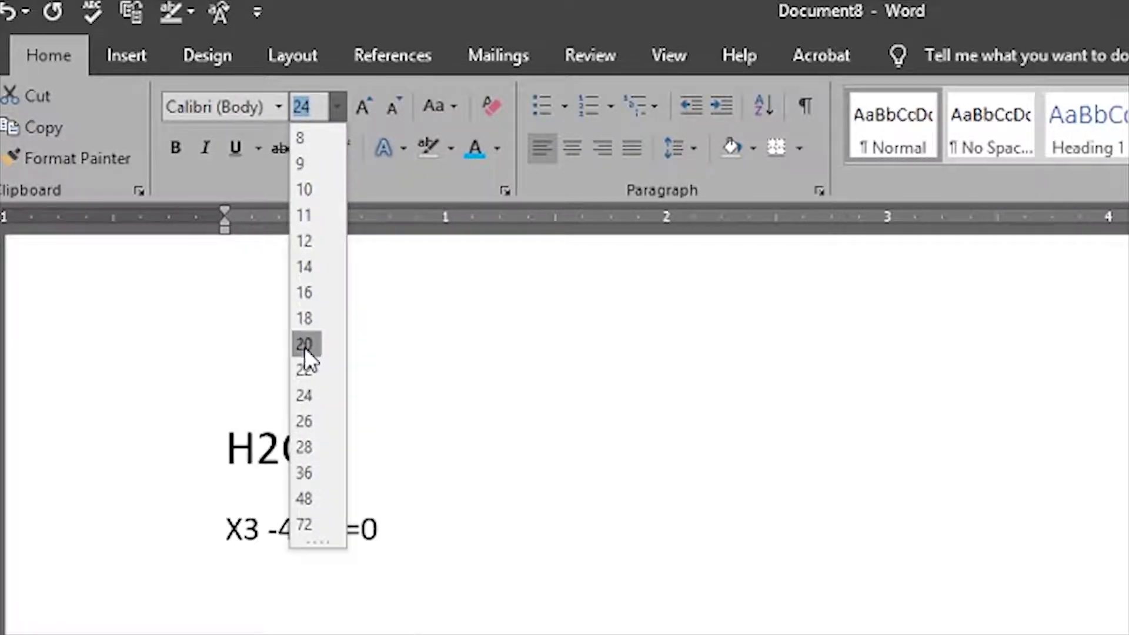
{"action": "left_click", "coordinate": [443, 379]}
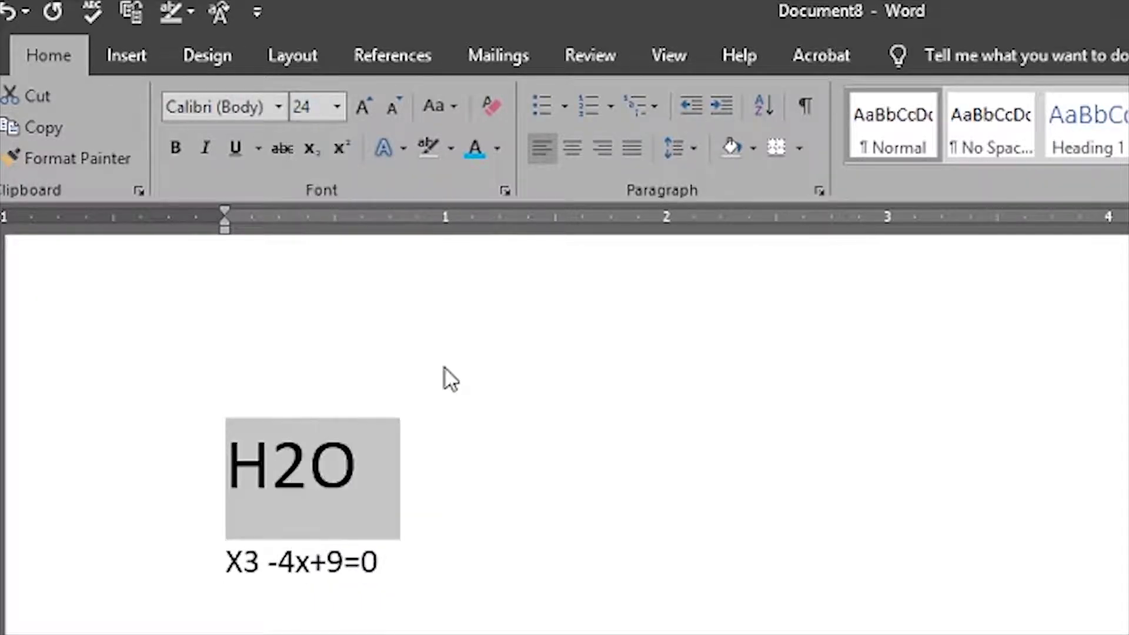
- Shrink only the letter O in "H2O" by ten font-size steps
{"action": "left_click", "coordinate": [378, 470]}
{"action": "left_click_drag", "start_coordinate": [378, 470], "coordinate": [324, 469]}
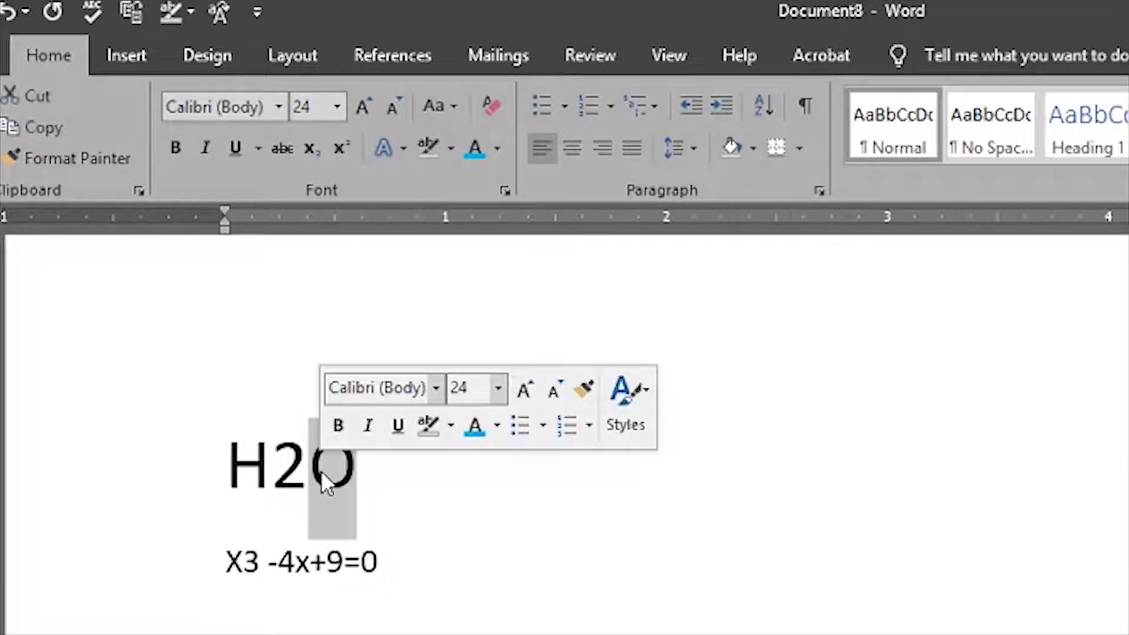
{"action": "left_click", "coordinate": [393, 108]}
{"action": "left_click", "coordinate": [392, 108]}
{"action": "left_click", "coordinate": [393, 107]}
{"action": "left_click", "coordinate": [393, 108]}
{"action": "left_click", "coordinate": [393, 108]}
{"action": "left_click", "coordinate": [393, 108]}
{"action": "left_click", "coordinate": [393, 108]}
{"action": "left_click", "coordinate": [401, 102]}
{"action": "left_click", "coordinate": [401, 102]}
{"action": "left_click", "coordinate": [400, 103]}
- Increase the font size of the letter O in "H2O" step by step to 72
{"action": "left_click", "coordinate": [370, 107]}
{"action": "left_click", "coordinate": [370, 107]}
{"action": "left_click", "coordinate": [369, 107]}
{"action": "left_click", "coordinate": [369, 107]}
{"action": "left_click", "coordinate": [369, 107]}
{"action": "left_click", "coordinate": [369, 107]}
{"action": "left_click", "coordinate": [369, 107]}
{"action": "left_click", "coordinate": [369, 107]}
{"action": "left_click", "coordinate": [369, 107]}
{"action": "left_click", "coordinate": [369, 107]}
{"action": "left_click", "coordinate": [369, 107]}
{"action": "left_click", "coordinate": [369, 107]}
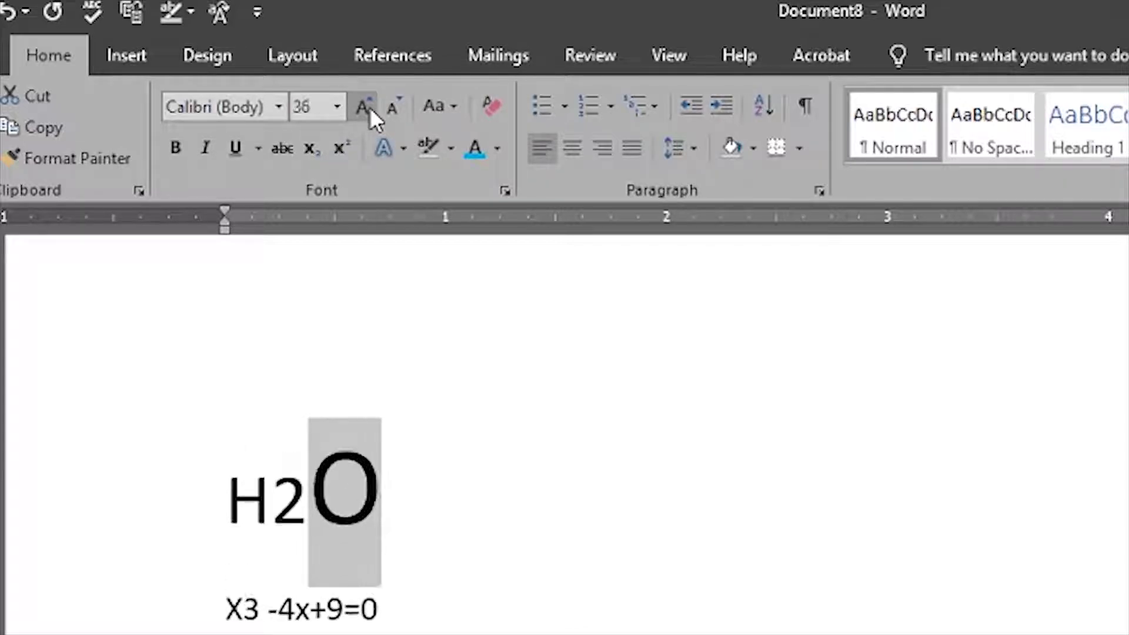
{"action": "left_click", "coordinate": [370, 107]}
{"action": "left_click", "coordinate": [369, 107]}
{"action": "left_click", "coordinate": [414, 573]}
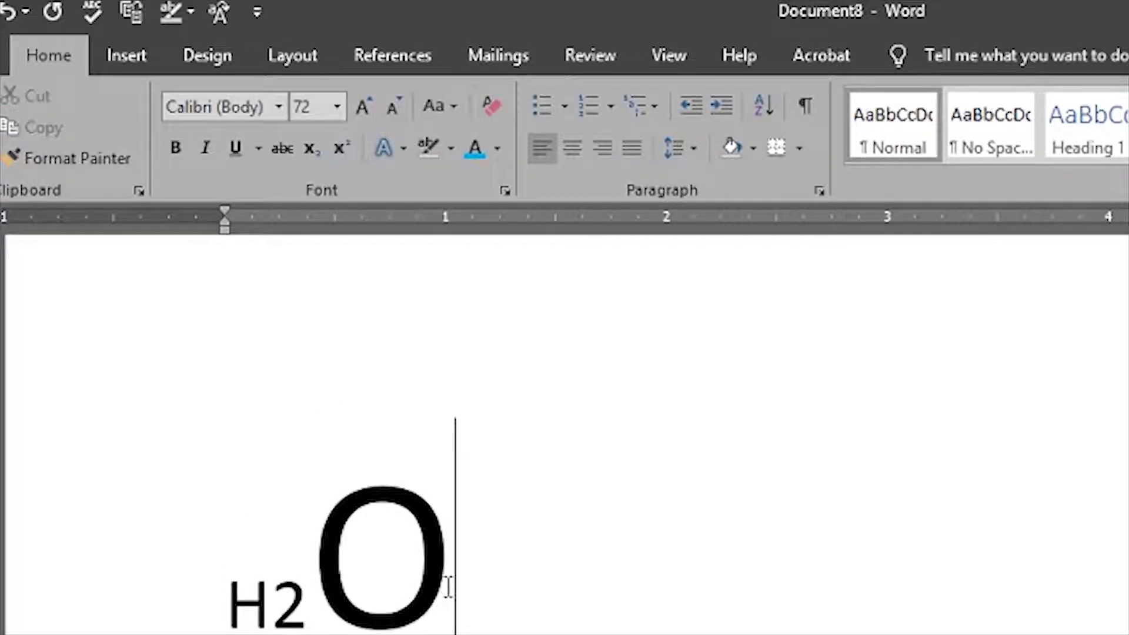
- Clear all formatting from the H2O line with its enlarged letter O
{"action": "left_click_drag", "start_coordinate": [493, 608], "coordinate": [202, 612]}
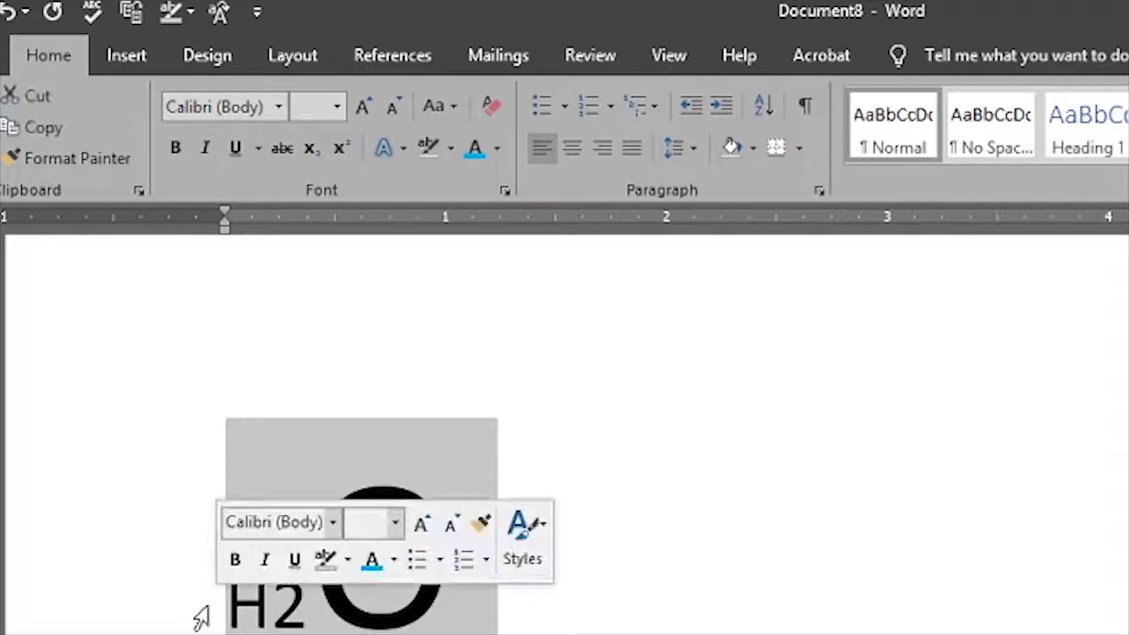
{"action": "left_click", "coordinate": [493, 106]}
{"action": "left_click", "coordinate": [399, 327]}
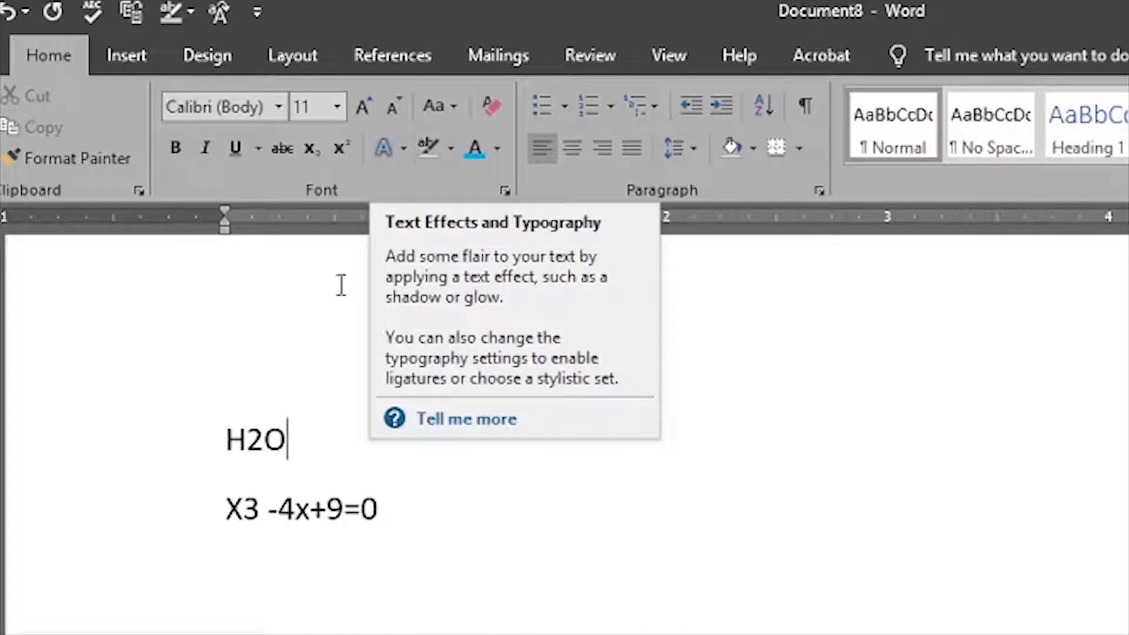
- Apply the white text effect with an orange outline to both lines, and clear all their formatting again
{"action": "left_click_drag", "start_coordinate": [372, 511], "coordinate": [227, 433]}
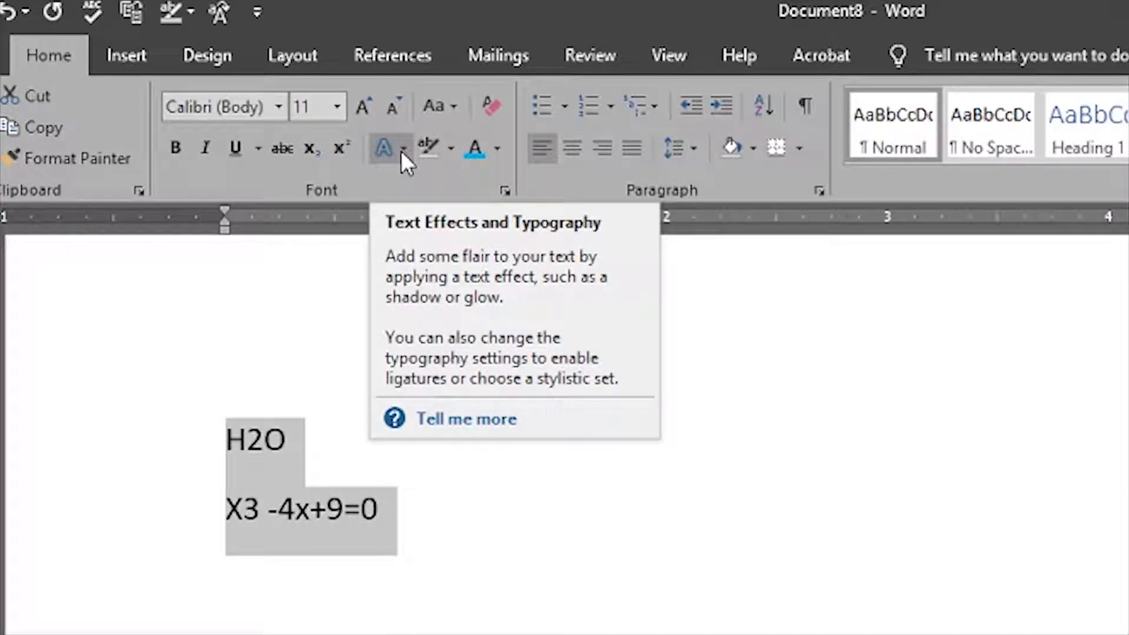
{"action": "left_click", "coordinate": [402, 148]}
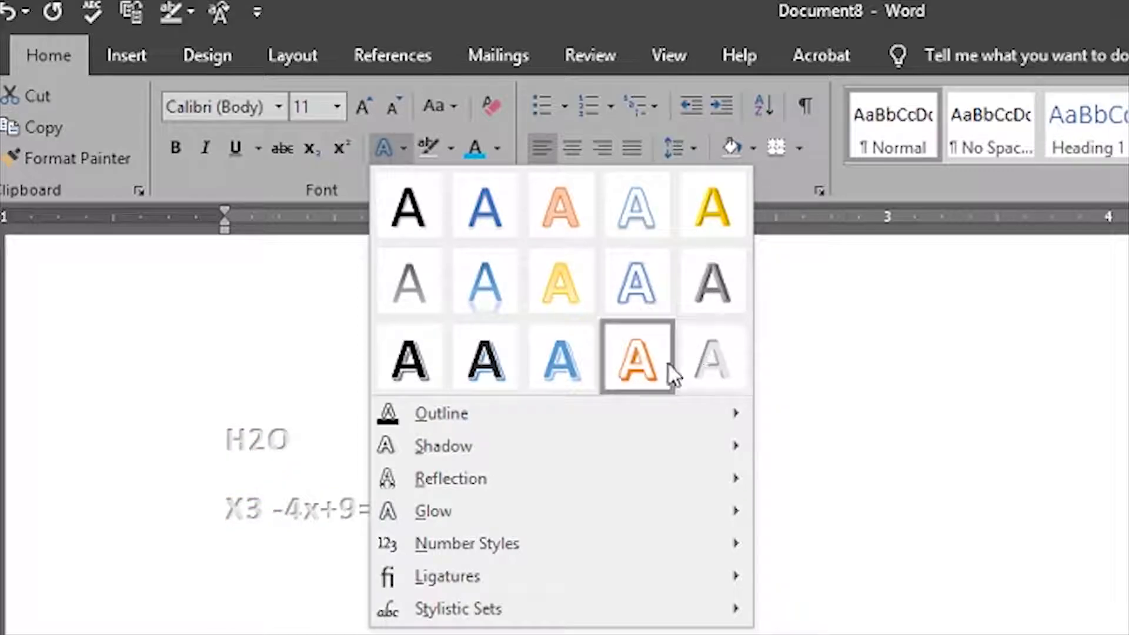
{"action": "left_click", "coordinate": [652, 365]}
{"action": "left_click_drag", "start_coordinate": [383, 511], "coordinate": [192, 435]}
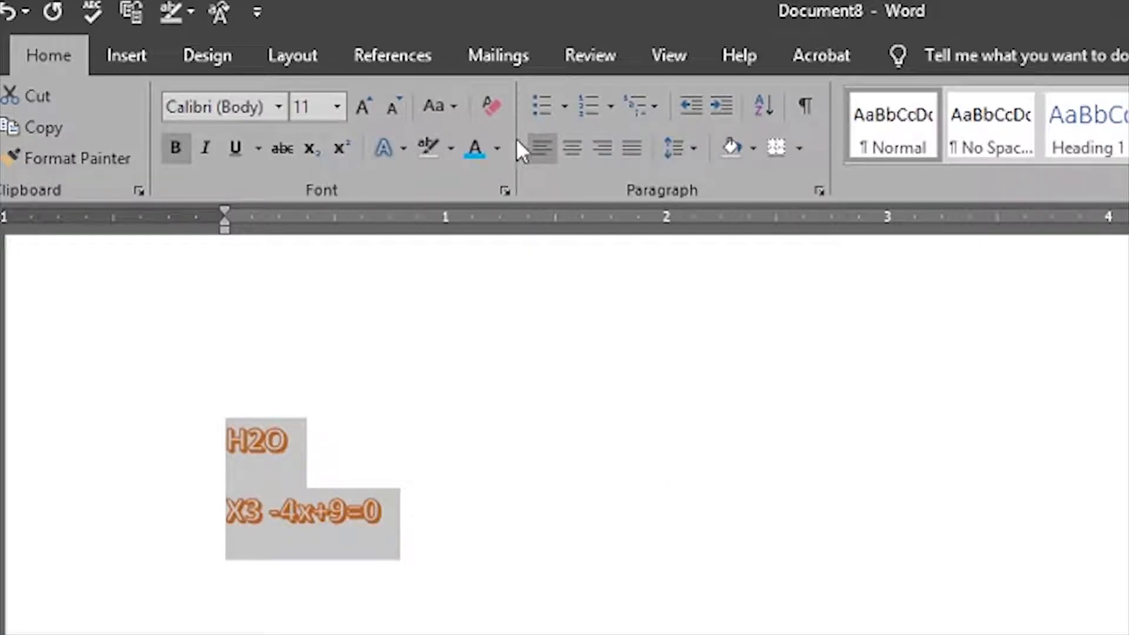
{"action": "left_click", "coordinate": [497, 107]}
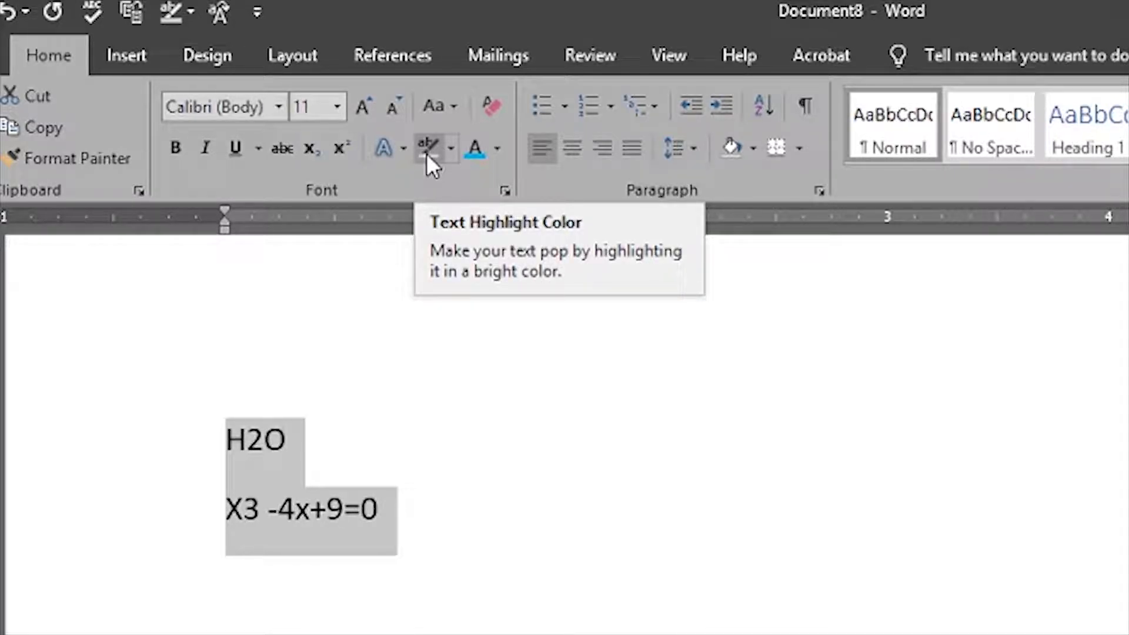
{"action": "left_click", "coordinate": [321, 446]}
{"action": "left_click_drag", "start_coordinate": [321, 446], "coordinate": [217, 434]}
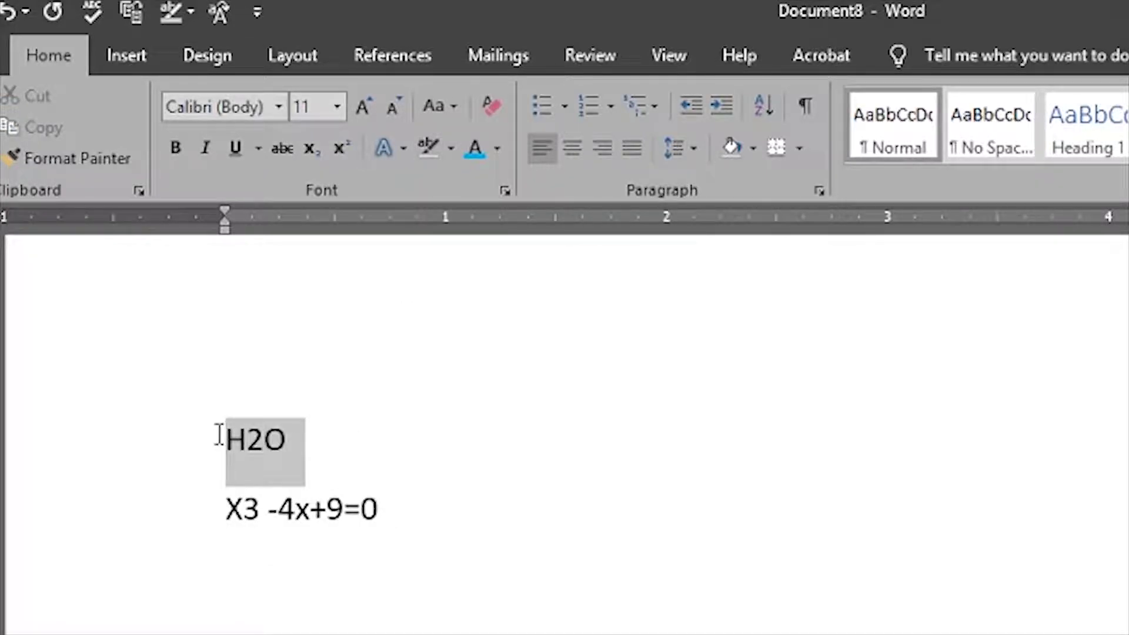
{"action": "left_click", "coordinate": [435, 149]}
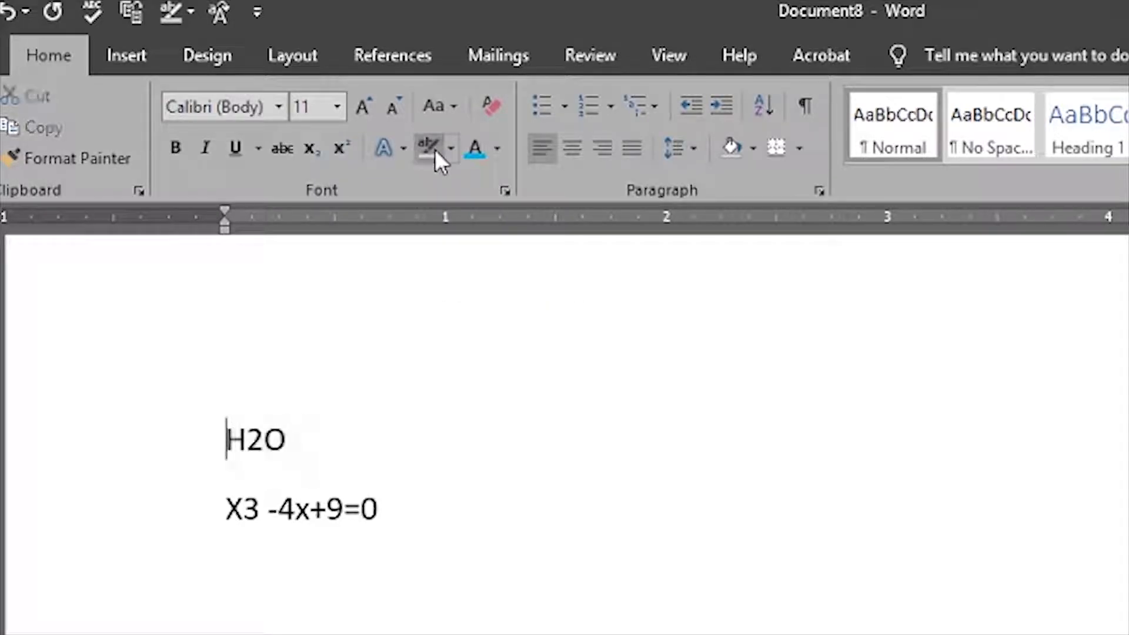
{"action": "left_click_drag", "start_coordinate": [298, 435], "coordinate": [219, 436]}
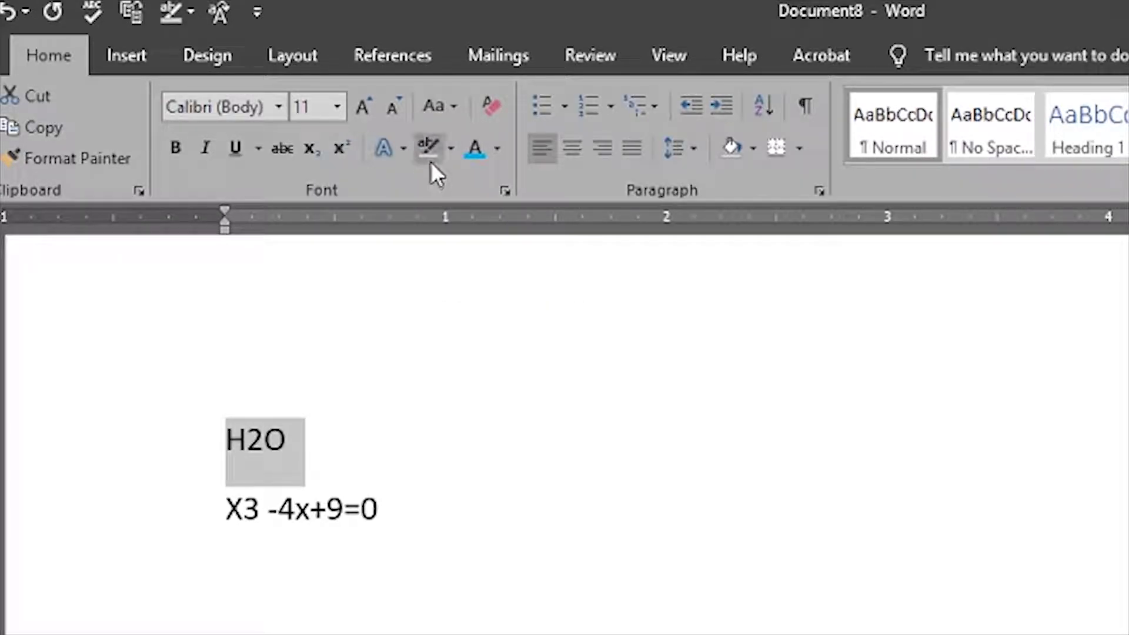
{"action": "left_click", "coordinate": [448, 154]}
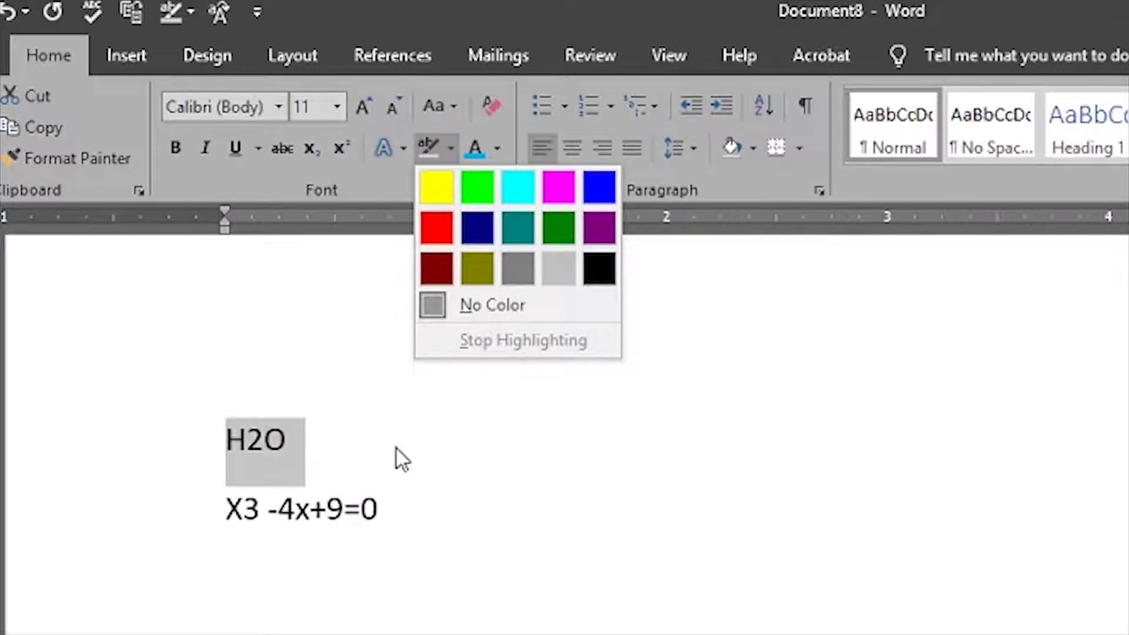
{"action": "left_click", "coordinate": [360, 459]}
- Join the equation line onto the end of "H2O", separated by a space and a hyphen, as "H2O -X3 -4x+9=0"
{"action": "left_click", "coordinate": [348, 442]}
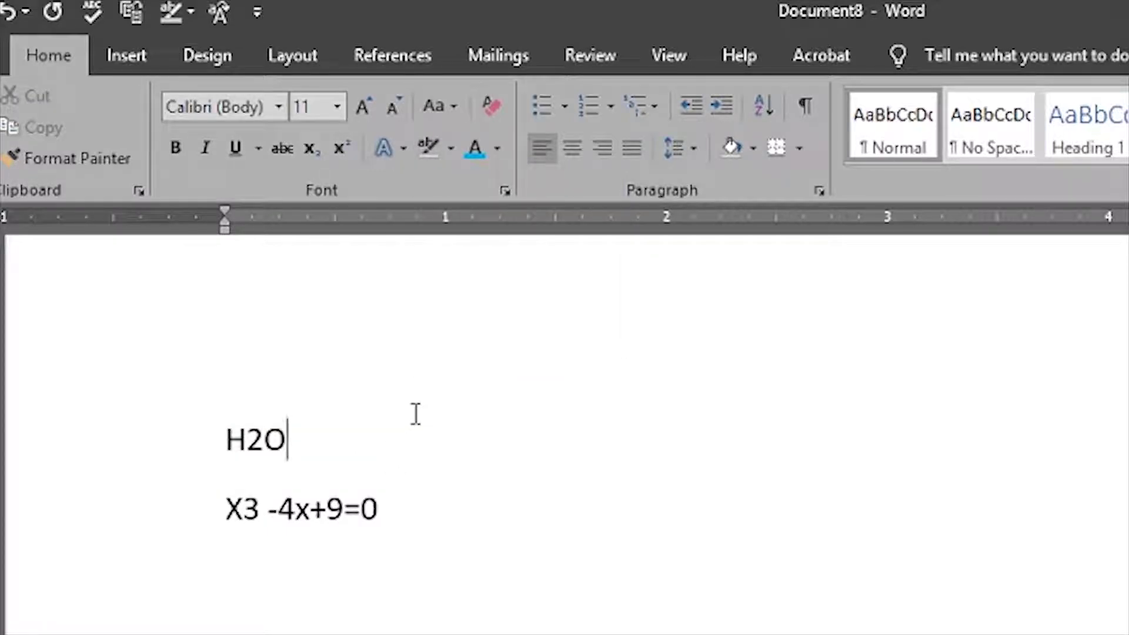
{"action": "key", "text": "Delete"}
{"action": "type", "text": "-X3 -4x+9=0"}
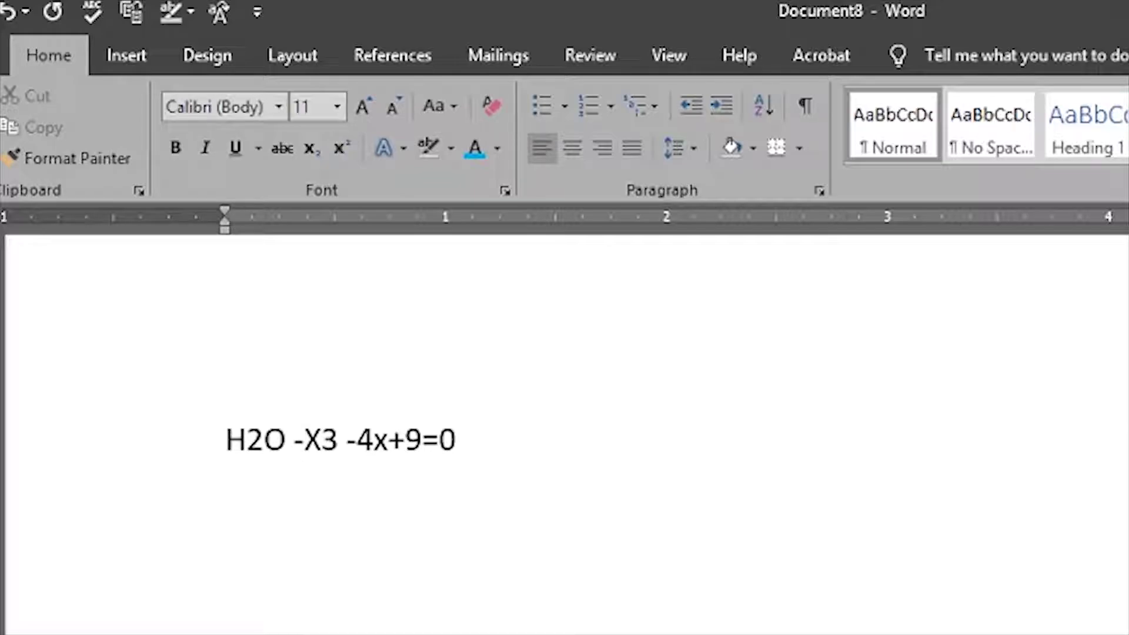
- Highlight the capital X in bright green and the final 0 in purple
{"action": "left_click_drag", "start_coordinate": [337, 444], "coordinate": [308, 453]}
{"action": "left_click", "coordinate": [450, 149]}
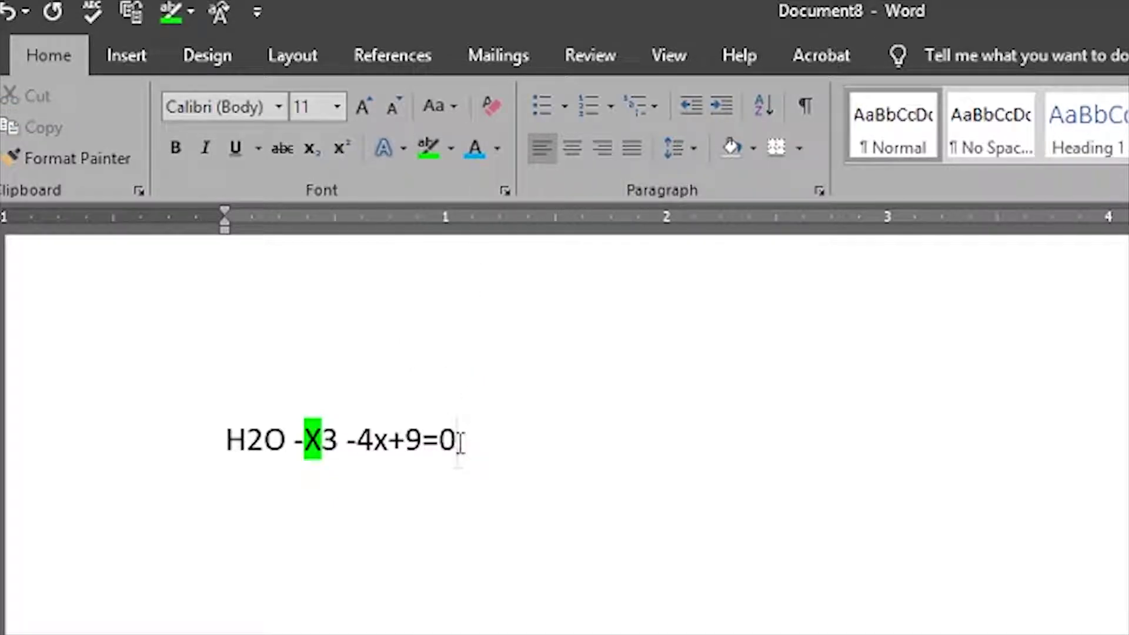
{"action": "left_click_drag", "start_coordinate": [467, 441], "coordinate": [450, 447]}
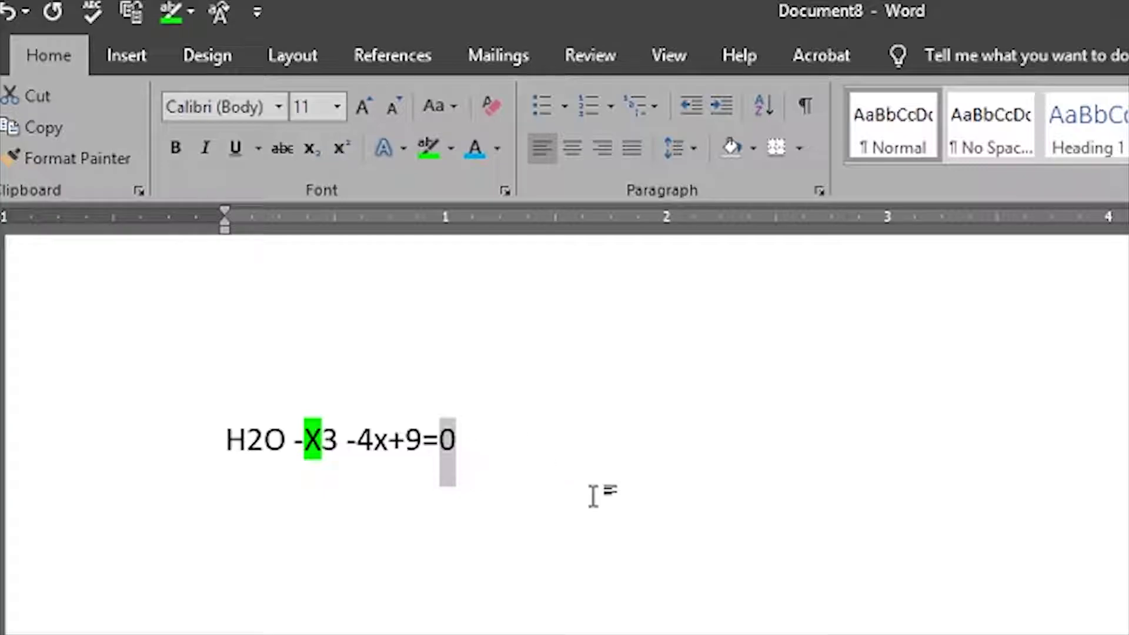
{"action": "left_click", "coordinate": [457, 157]}
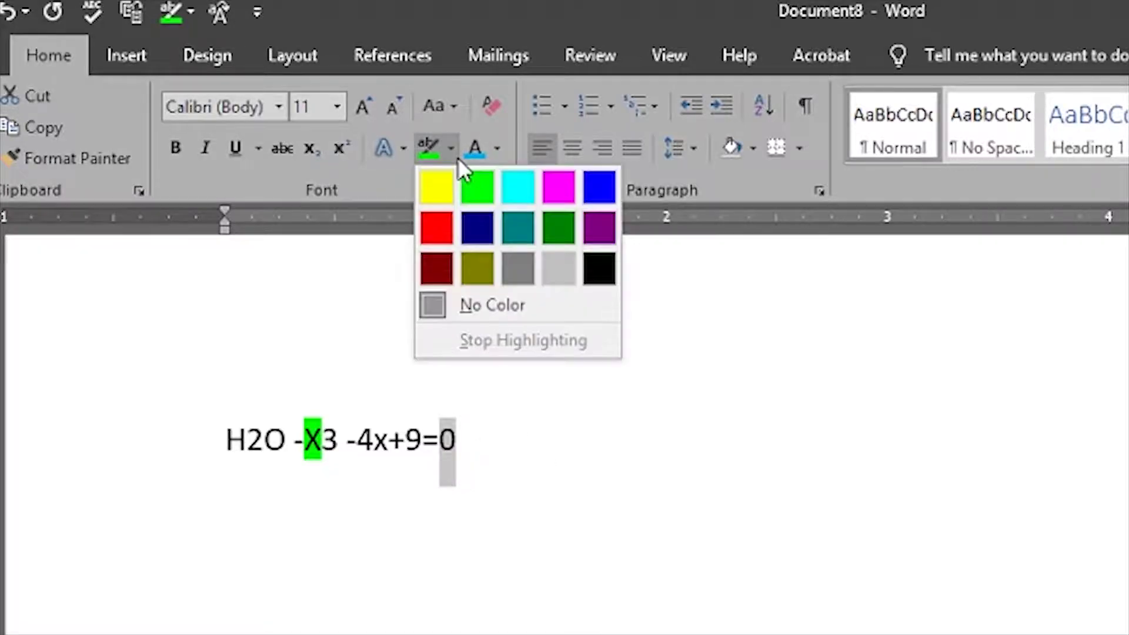
{"action": "left_click", "coordinate": [598, 232]}
{"action": "left_click", "coordinate": [504, 567]}
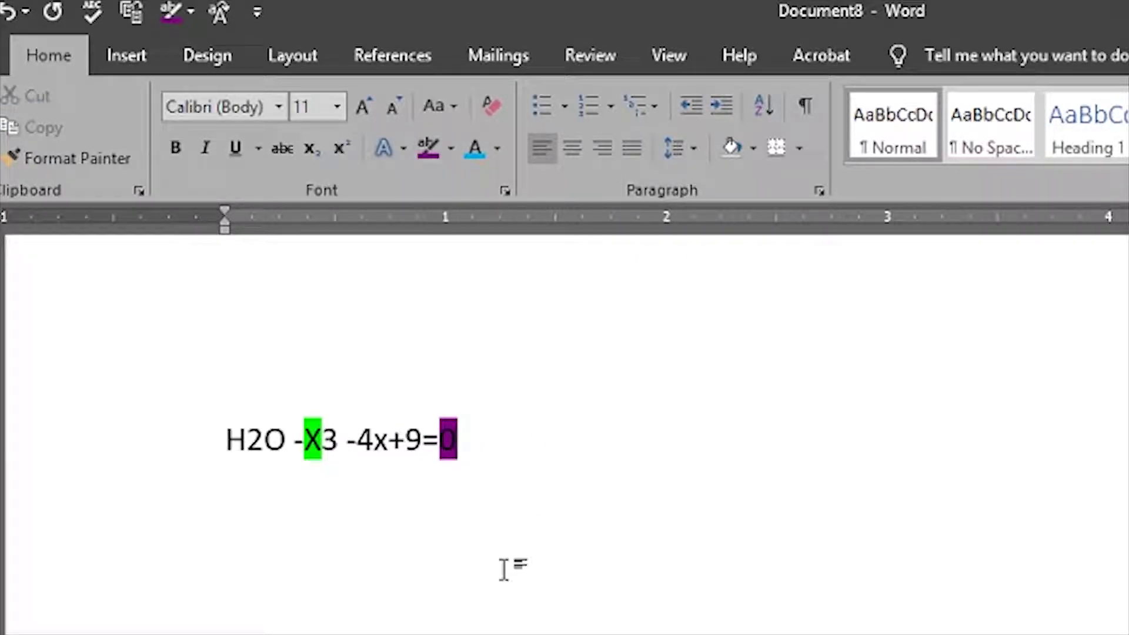
- Remove the highlighting from the entire line by setting its highlight to No Color
{"action": "left_click_drag", "start_coordinate": [494, 447], "coordinate": [228, 437]}
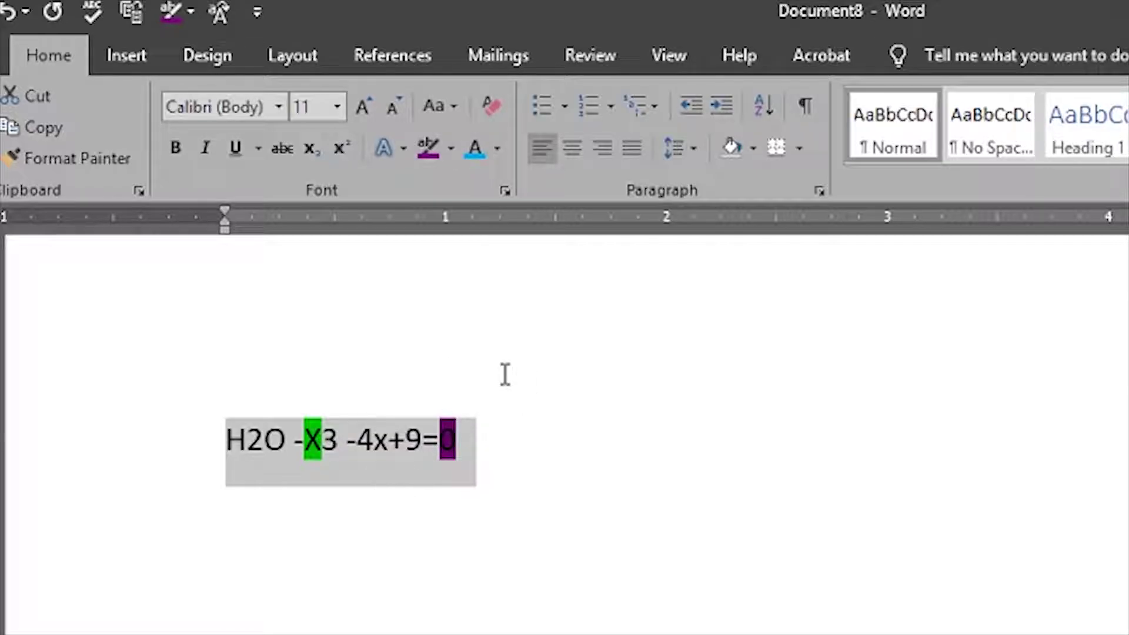
{"action": "left_click", "coordinate": [451, 158]}
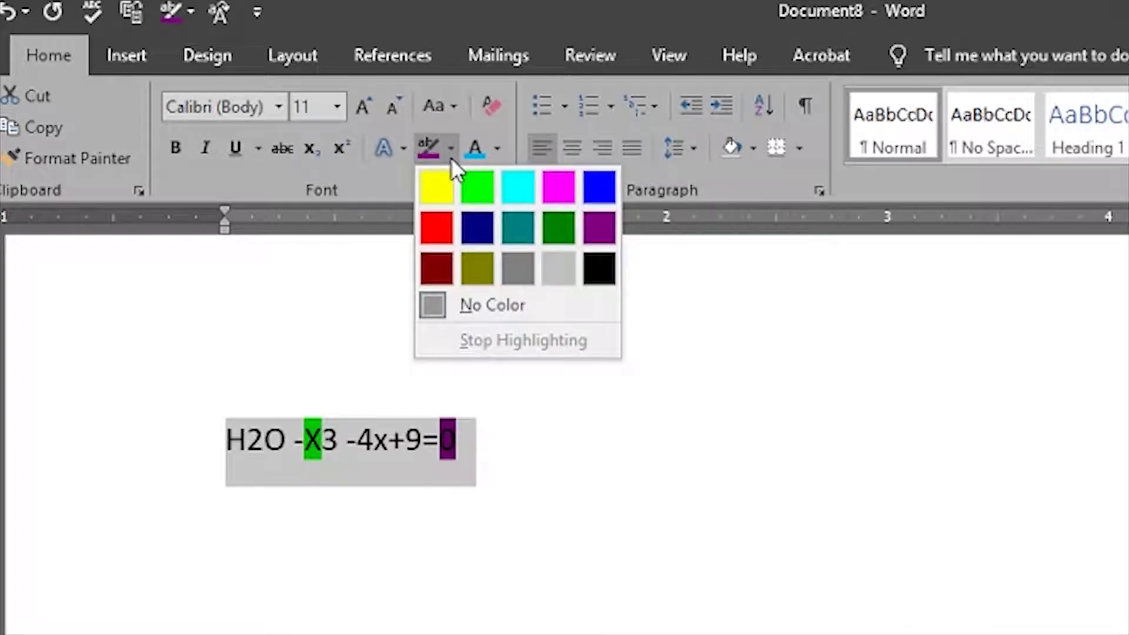
{"action": "left_click", "coordinate": [467, 306]}
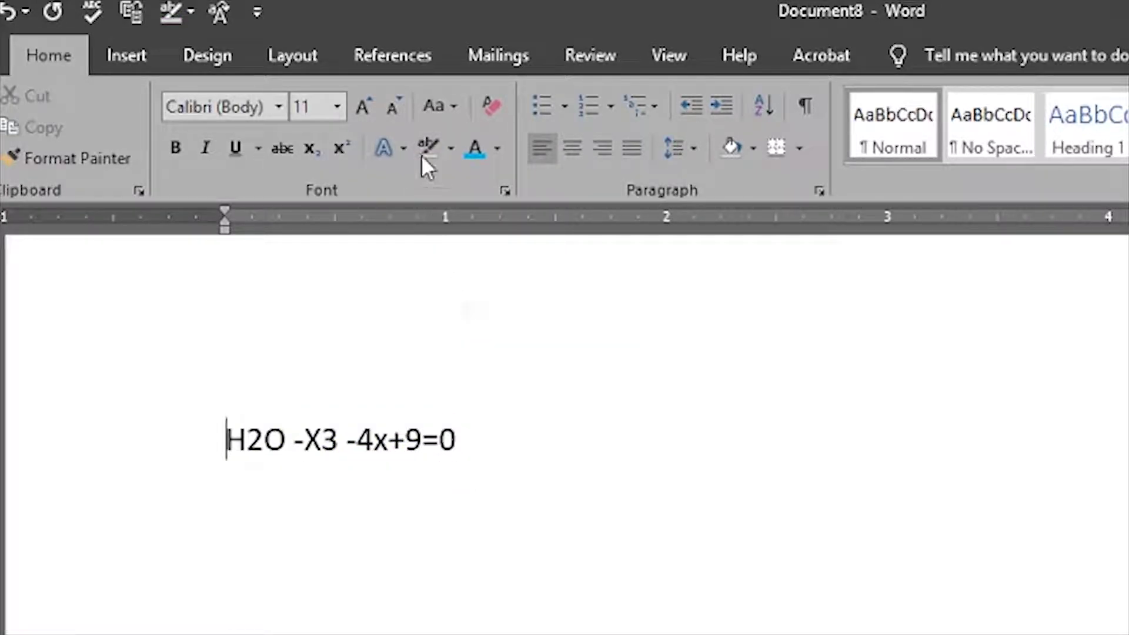
{"action": "left_click", "coordinate": [448, 147]}
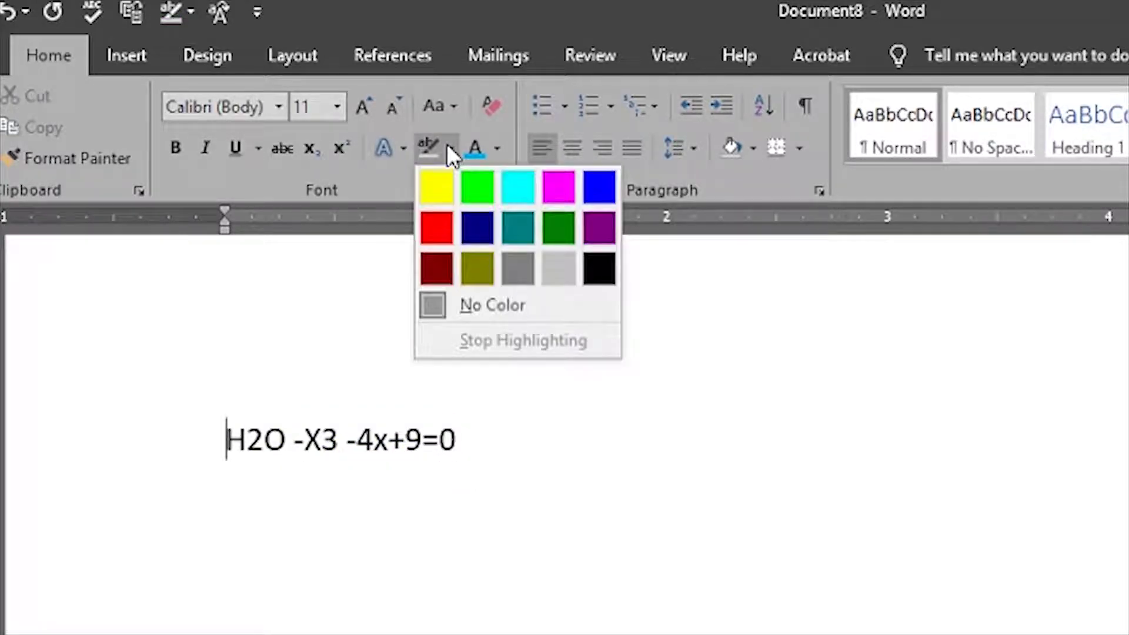
{"action": "left_click", "coordinate": [504, 356]}
- Delete the equation line and generate placeholder paragraphs with =lorem() in its place
{"action": "triple_click", "coordinate": [443, 435]}
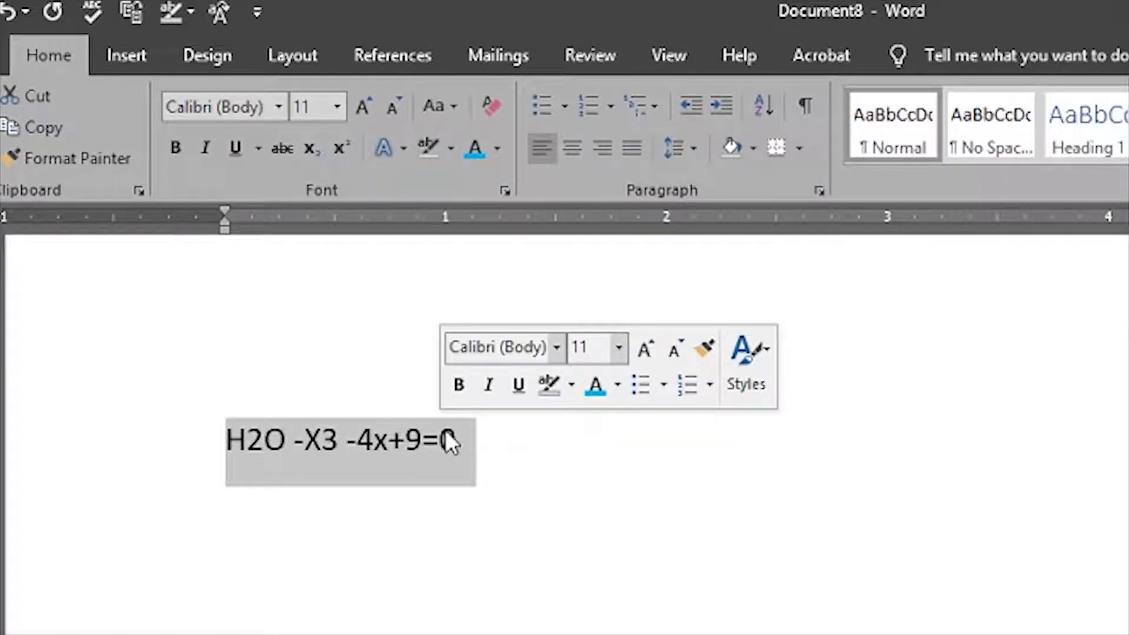
{"action": "left_click_drag", "start_coordinate": [516, 443], "coordinate": [206, 435]}
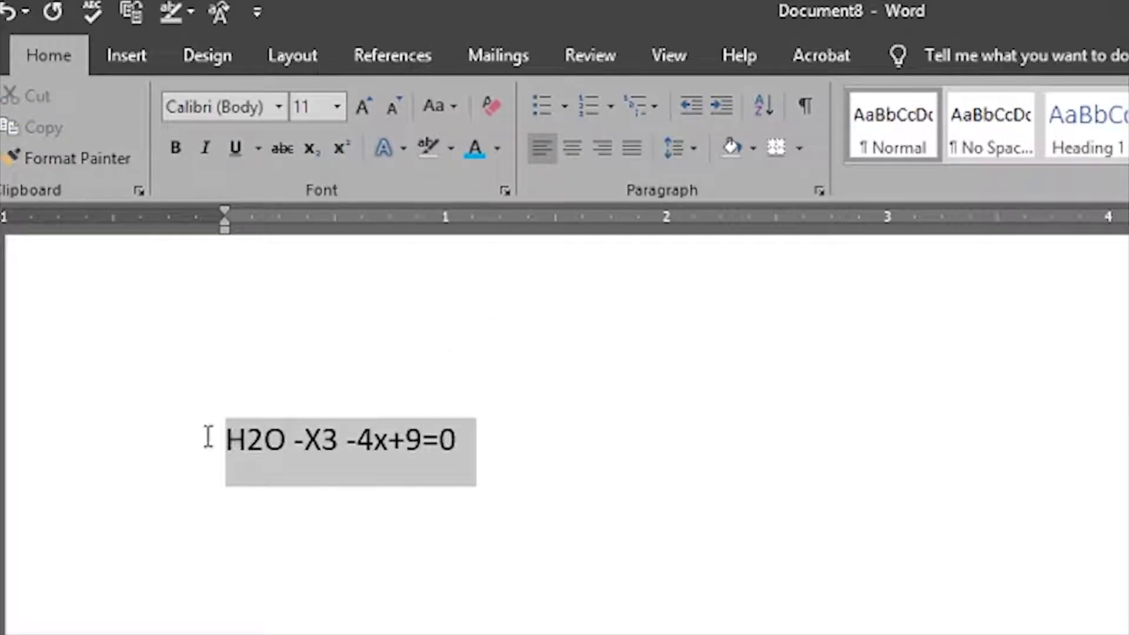
{"action": "key", "text": "Delete"}
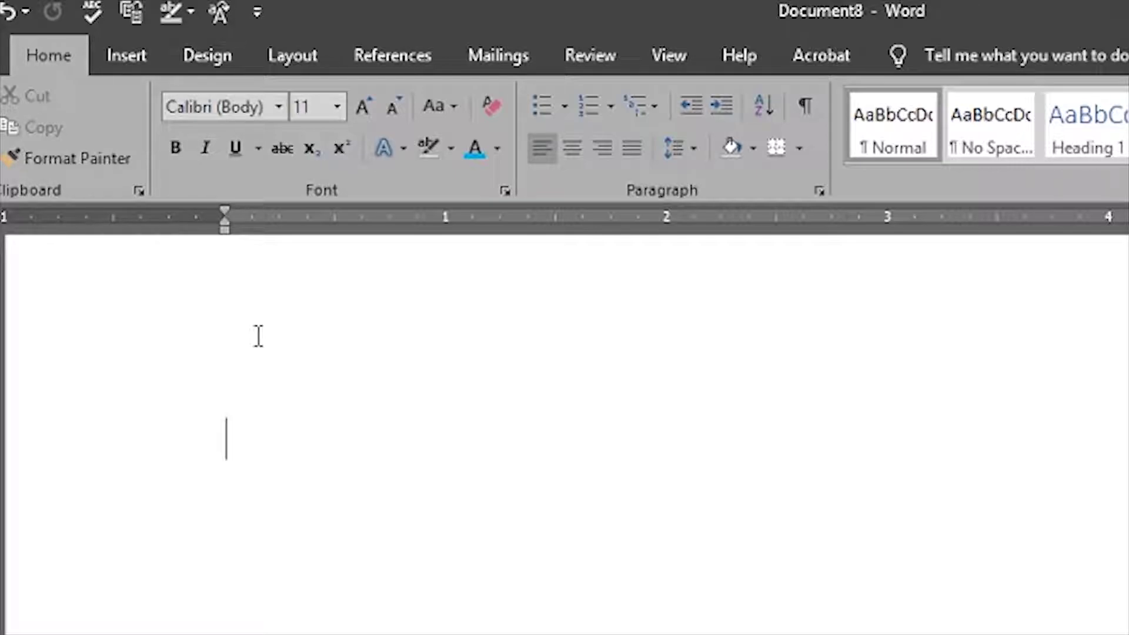
{"action": "type", "text": "=lorem()"}
{"action": "key", "text": "Return"}
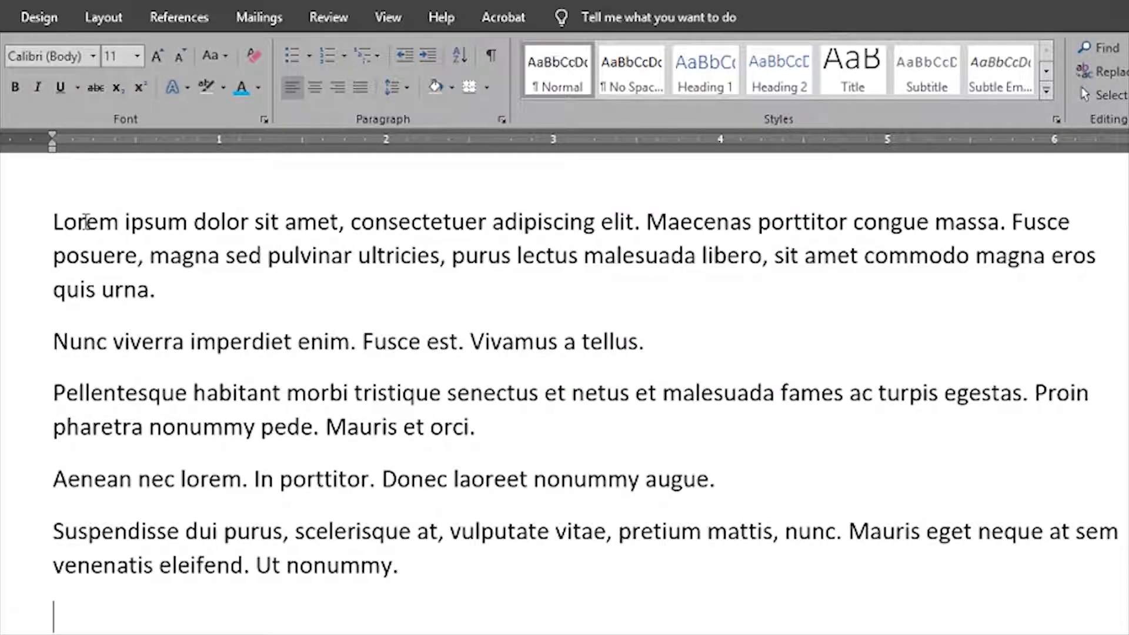
- Apply sentence case to the first word, "Lorem", and change it to lowercase
{"action": "double_click", "coordinate": [86, 221]}
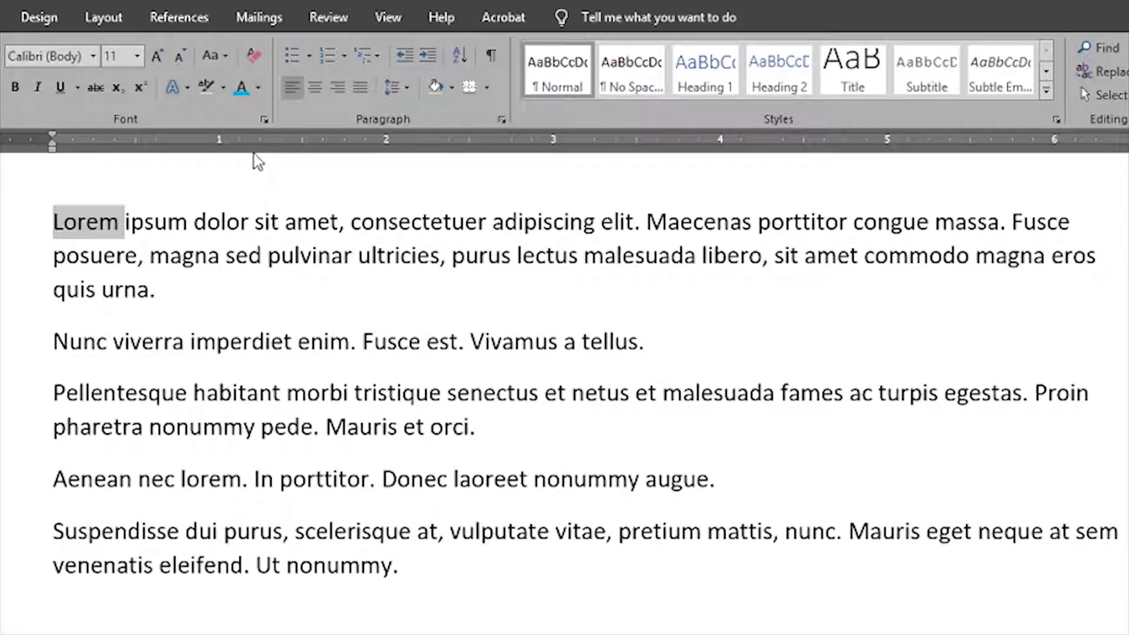
{"action": "left_click", "coordinate": [219, 61]}
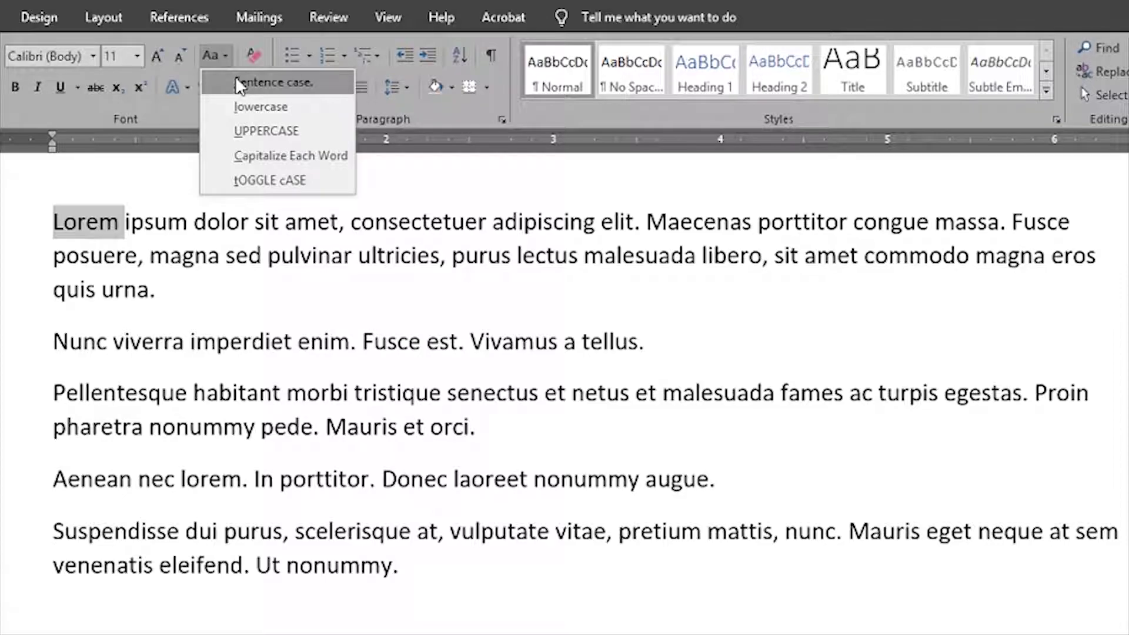
{"action": "left_click", "coordinate": [238, 83]}
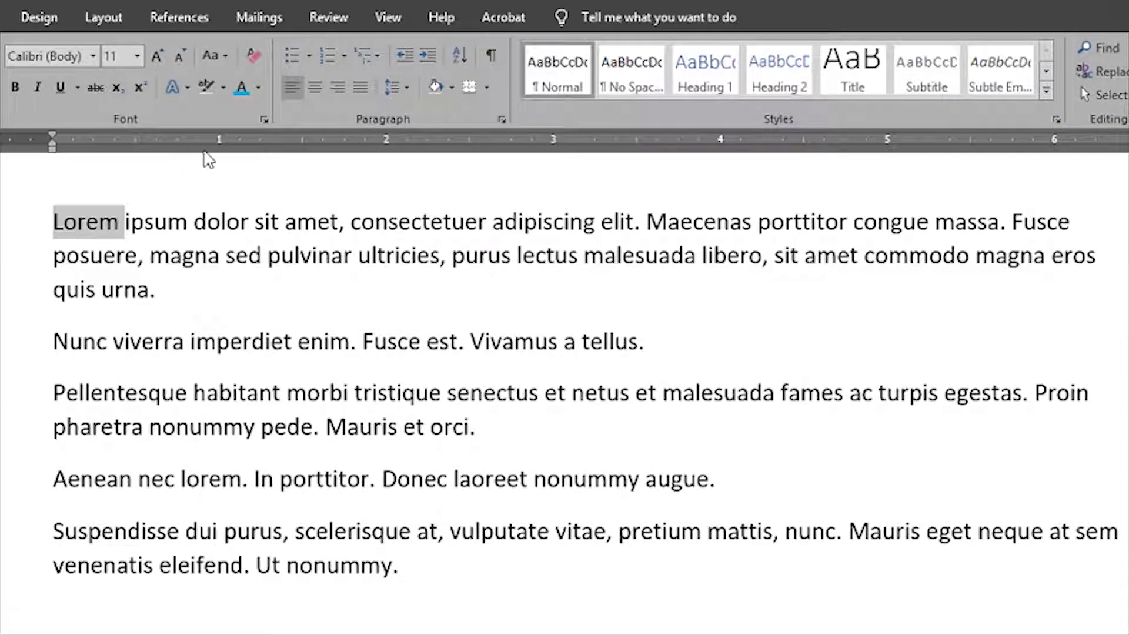
{"action": "left_click", "coordinate": [225, 56]}
{"action": "left_click", "coordinate": [242, 108]}
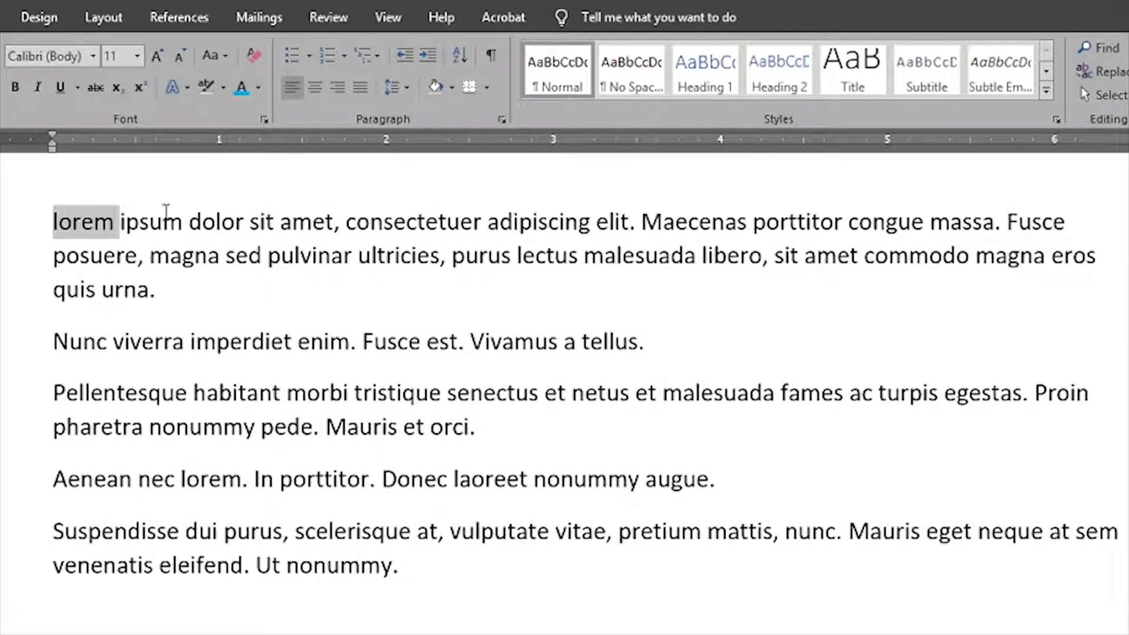
- Change the selected first word to uppercase, and switch it to Capitalize Each Word
{"action": "left_click", "coordinate": [216, 55]}
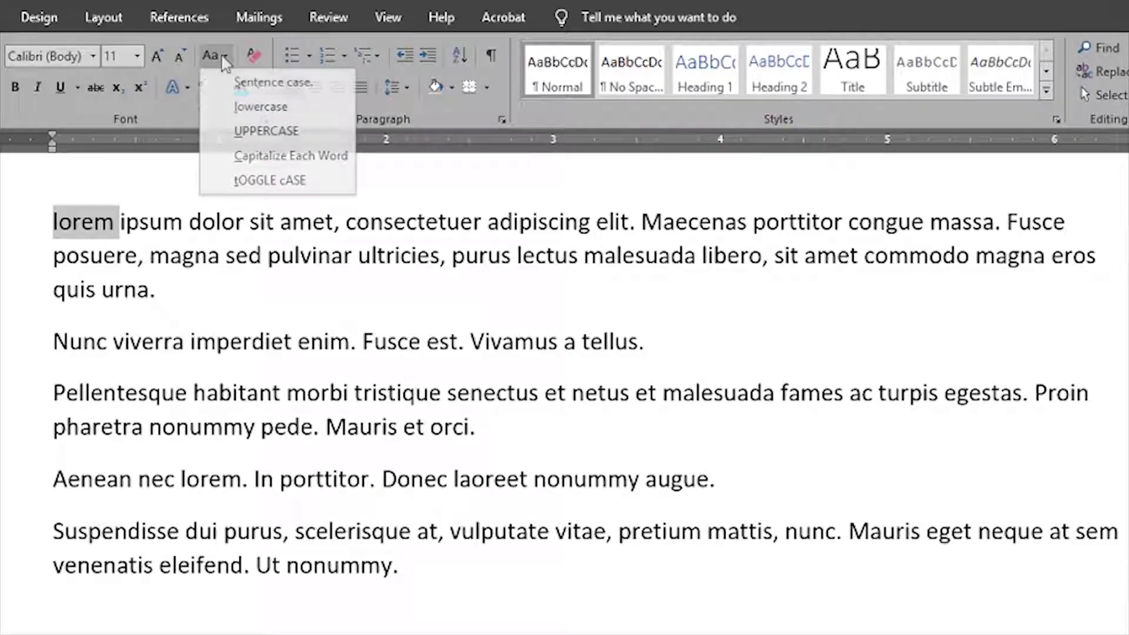
{"action": "left_click", "coordinate": [242, 132]}
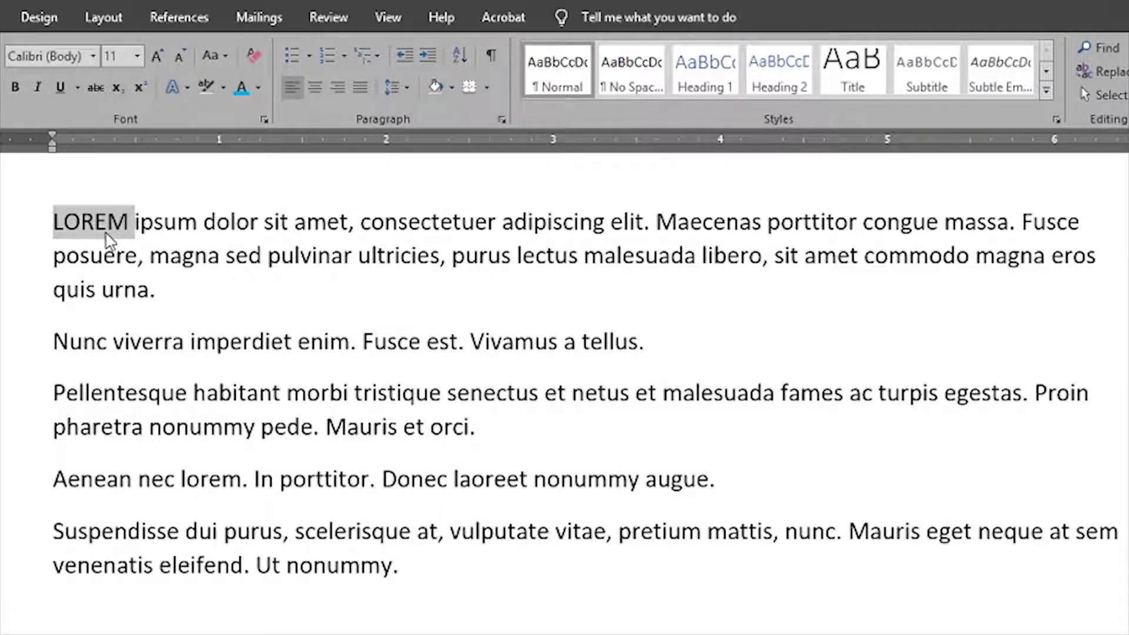
{"action": "left_click", "coordinate": [223, 53]}
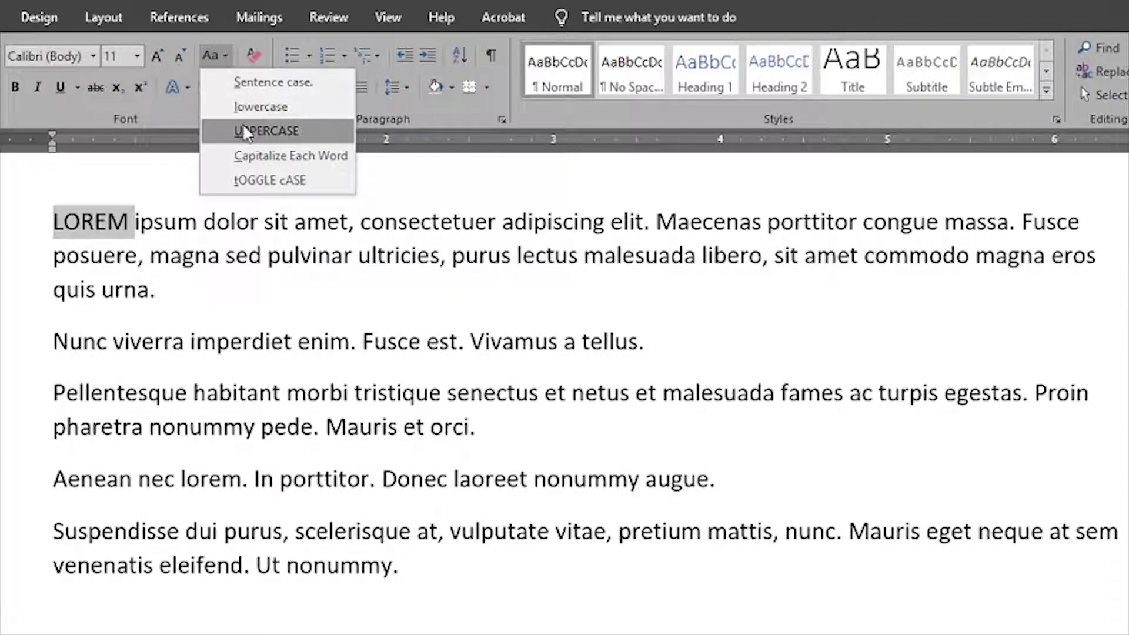
{"action": "left_click", "coordinate": [249, 156]}
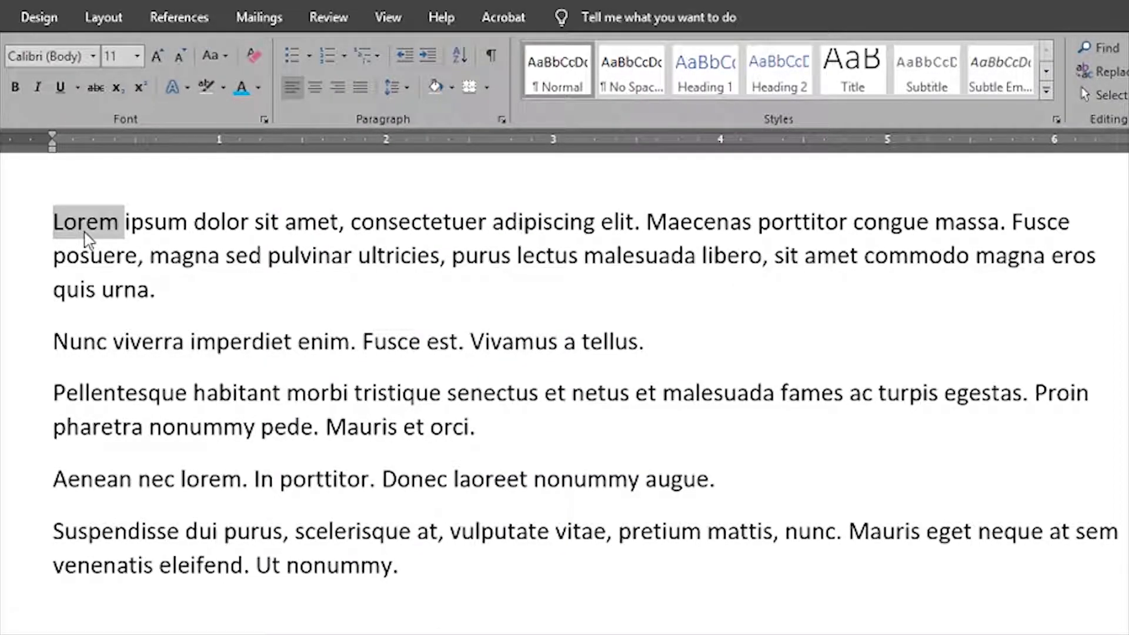
- Apply Capitalize Each Word to the entire first paragraph
{"action": "triple_click", "coordinate": [89, 253]}
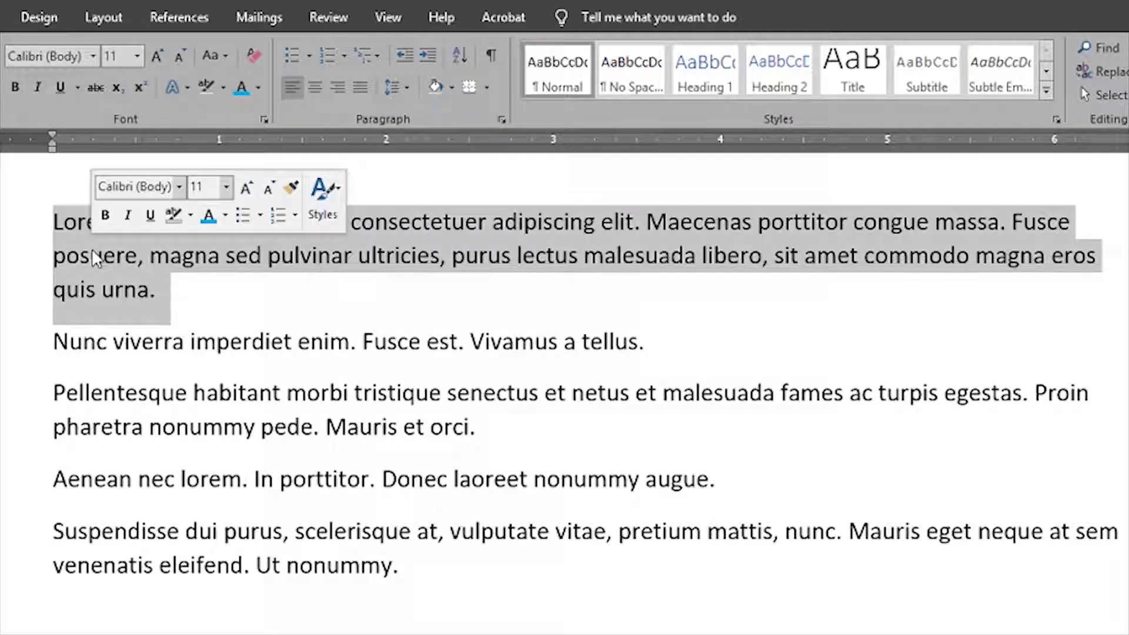
{"action": "left_click", "coordinate": [219, 55]}
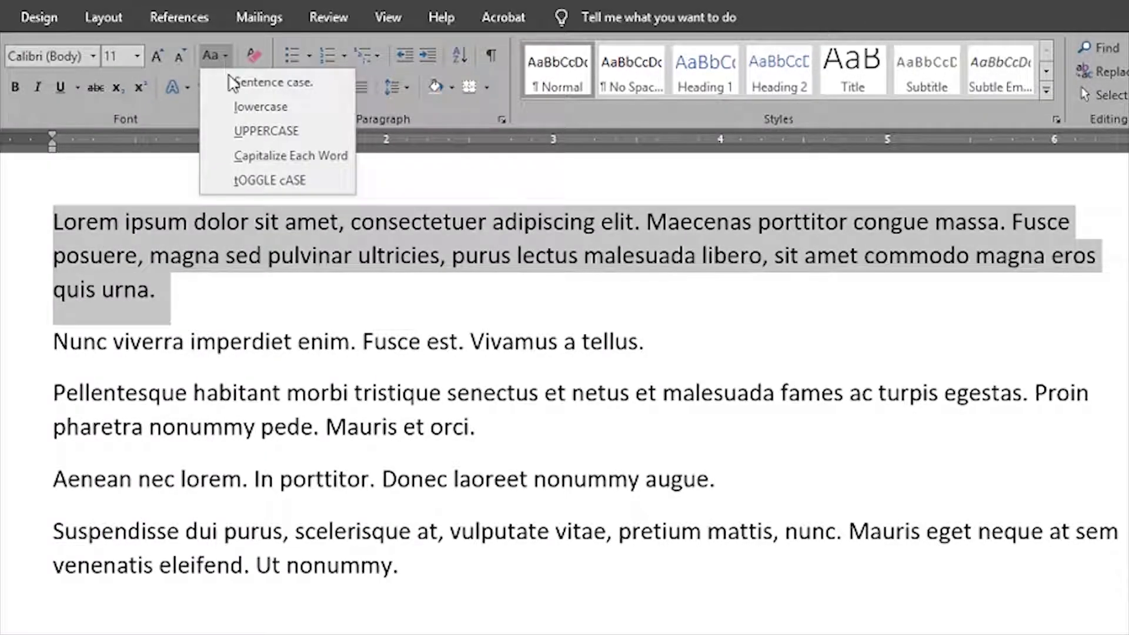
{"action": "left_click", "coordinate": [247, 154]}
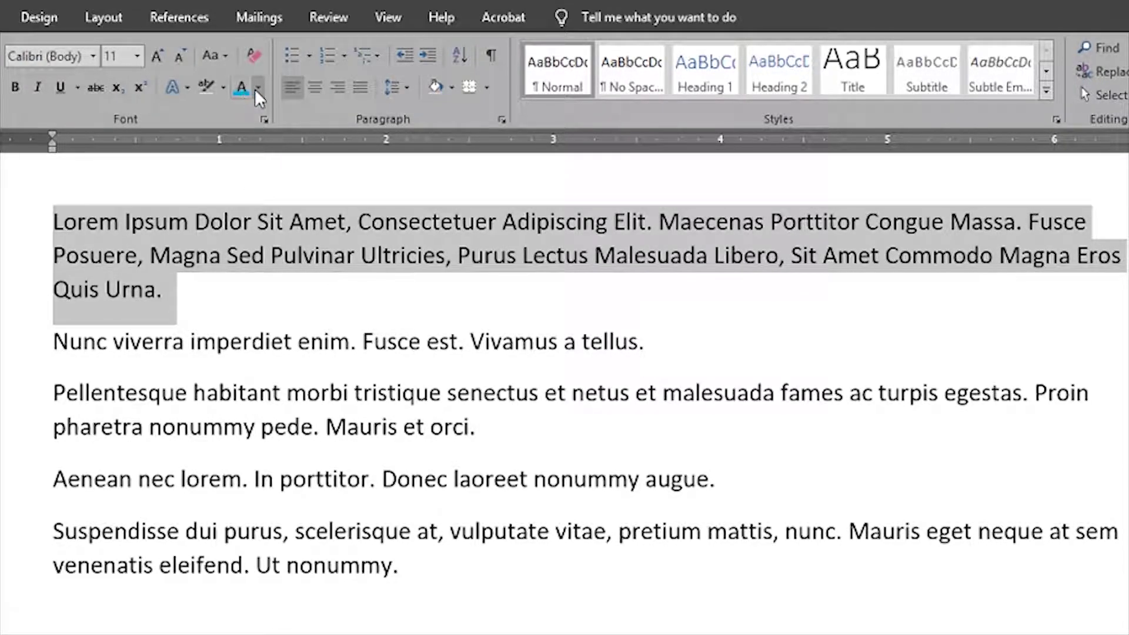
- Change the selected first paragraph to UPPERCASE, and switch it to lowercase
{"action": "left_click", "coordinate": [216, 55]}
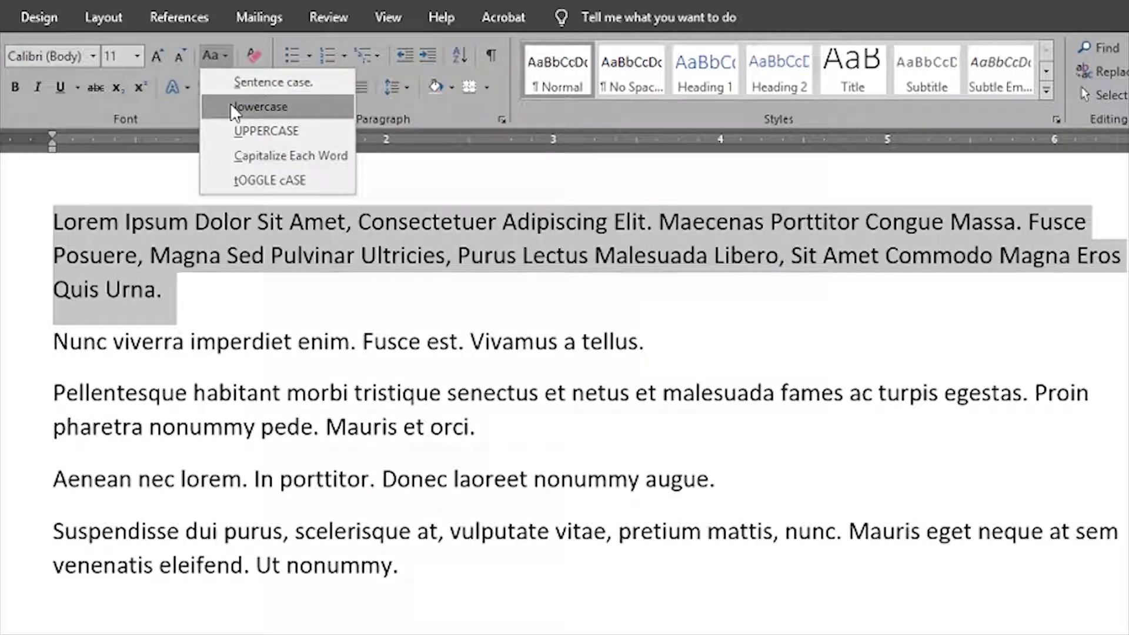
{"action": "left_click", "coordinate": [232, 125]}
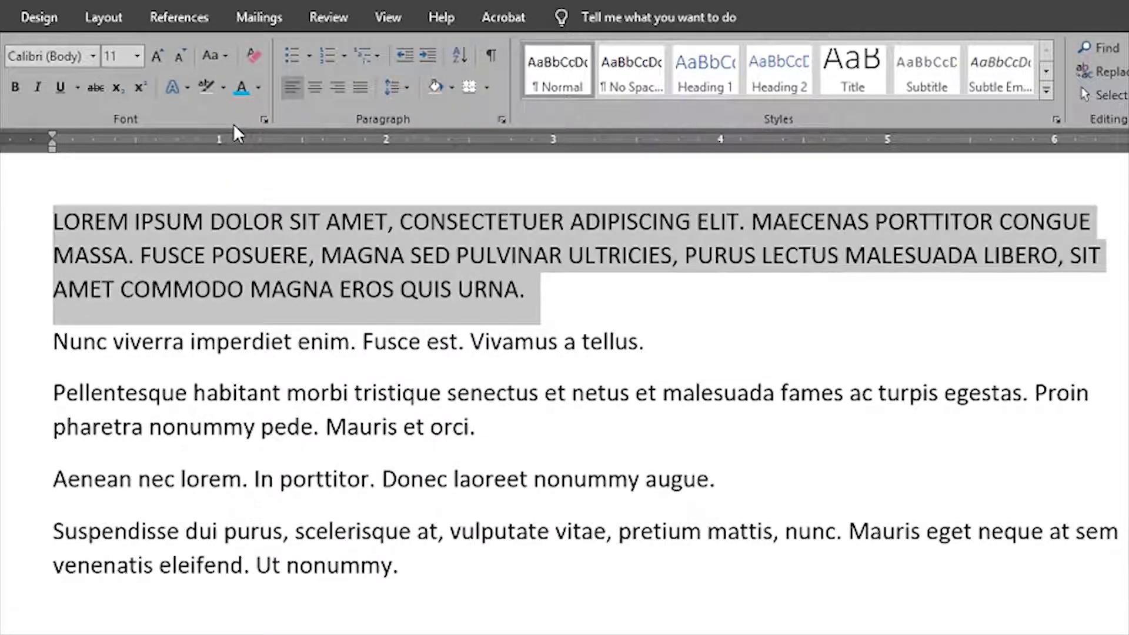
{"action": "left_click", "coordinate": [226, 55]}
{"action": "left_click", "coordinate": [239, 104]}
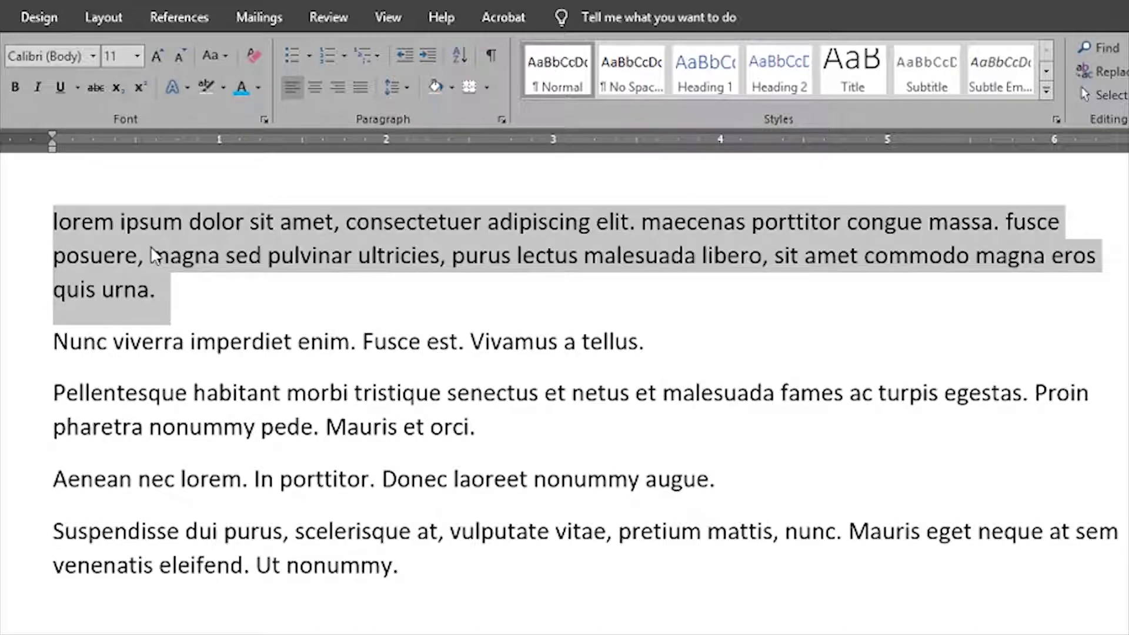
- Apply tOGGLE cASE to the first paragraph and deselect it
{"action": "left_click", "coordinate": [219, 55]}
{"action": "left_click", "coordinate": [274, 179]}
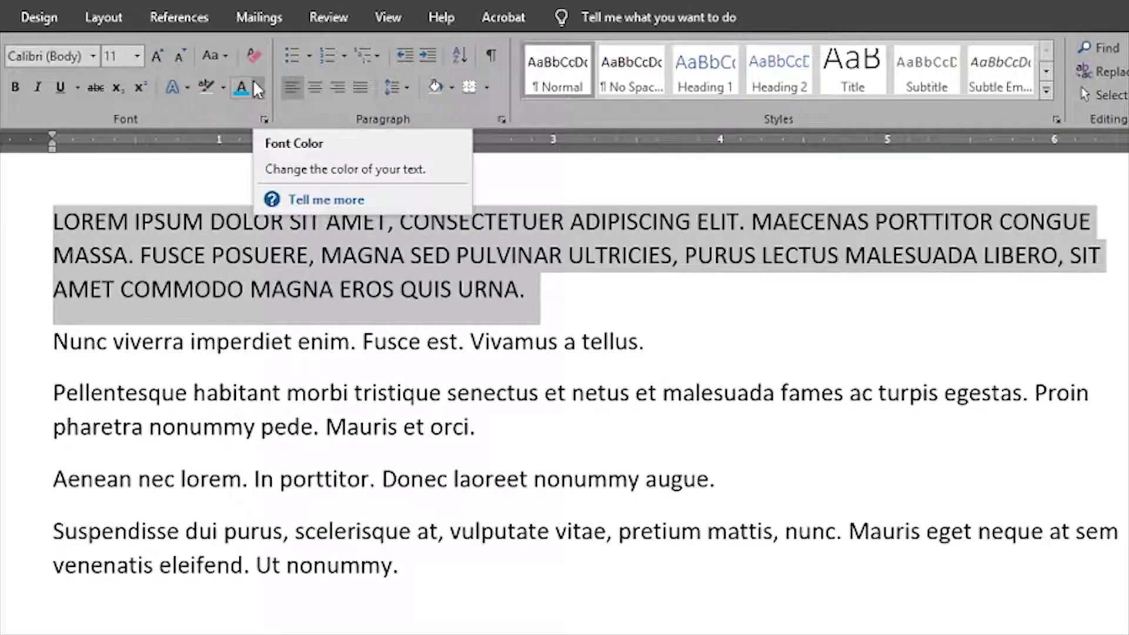
{"action": "left_click", "coordinate": [226, 59]}
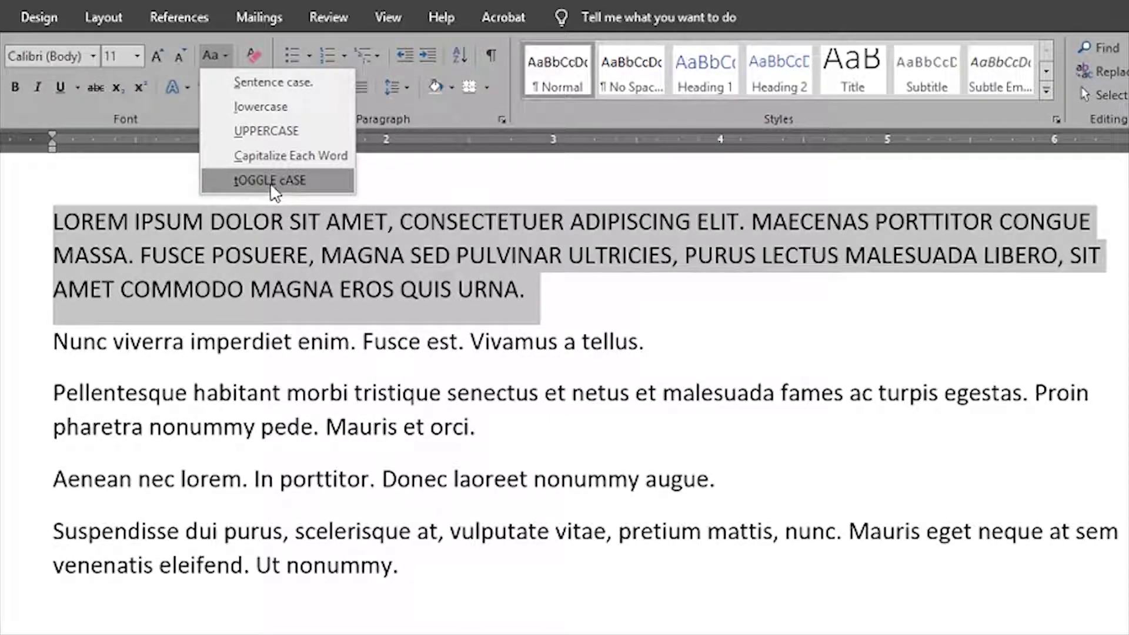
{"action": "left_click", "coordinate": [291, 253]}
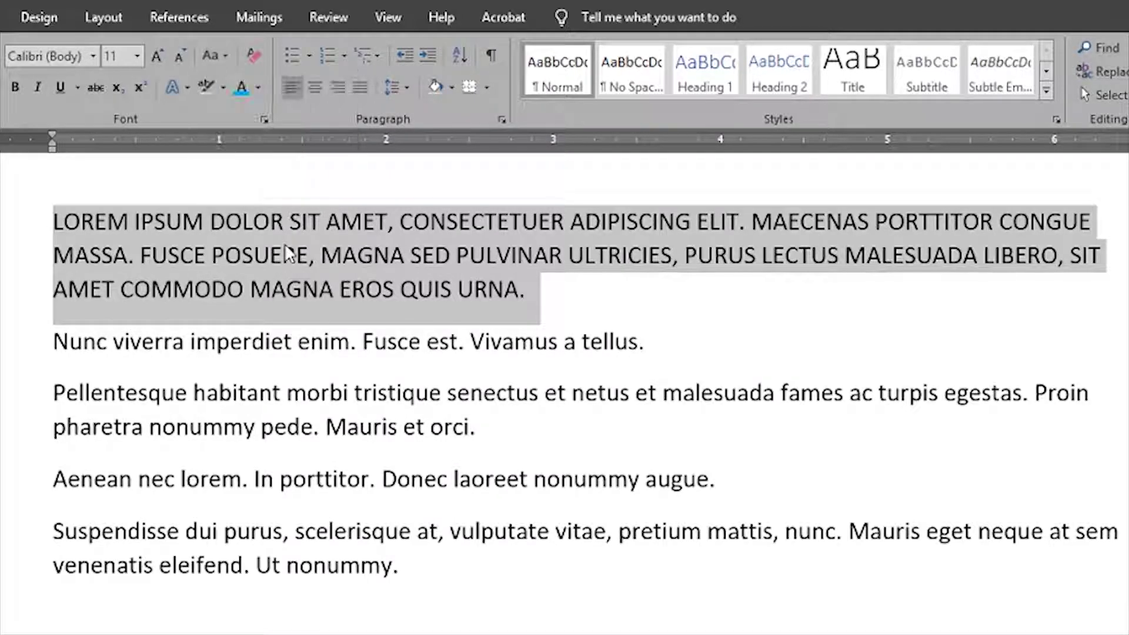
{"action": "left_click", "coordinate": [294, 261]}
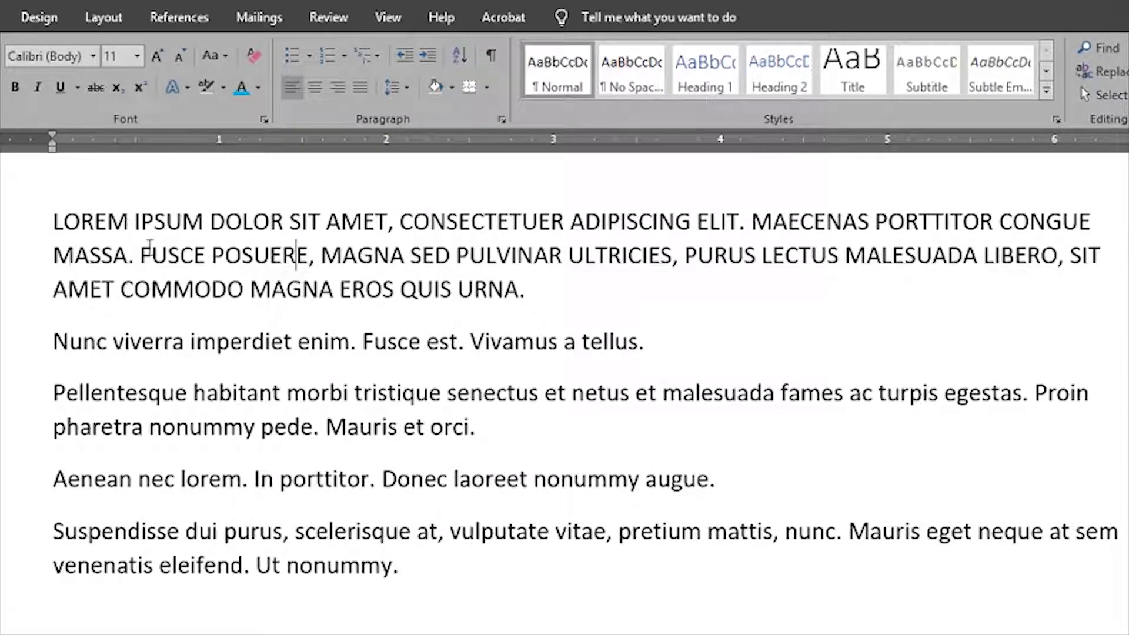
- Apply sentence case to the entire first paragraph
{"action": "left_click_drag", "start_coordinate": [553, 299], "coordinate": [55, 222]}
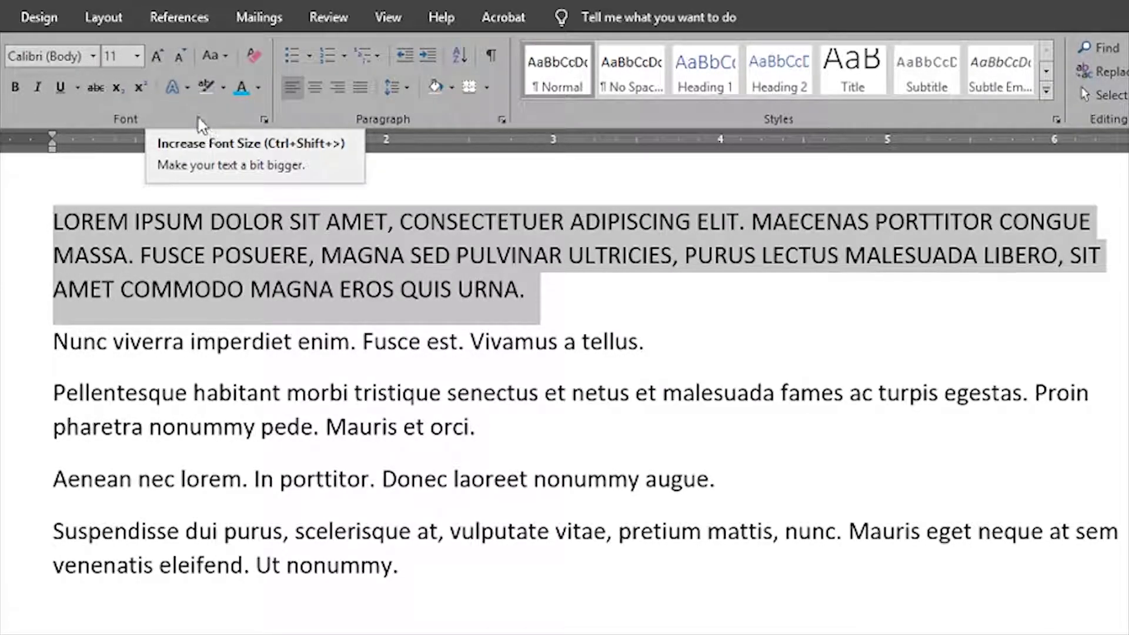
{"action": "left_click", "coordinate": [212, 55]}
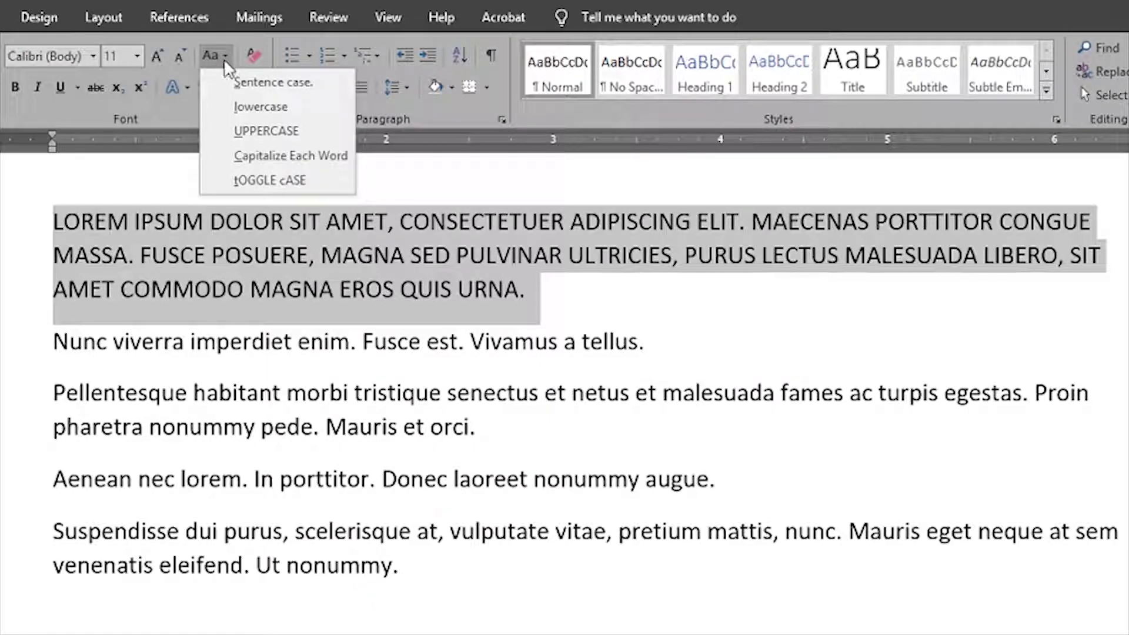
{"action": "left_click", "coordinate": [253, 83]}
{"action": "left_click", "coordinate": [309, 288]}
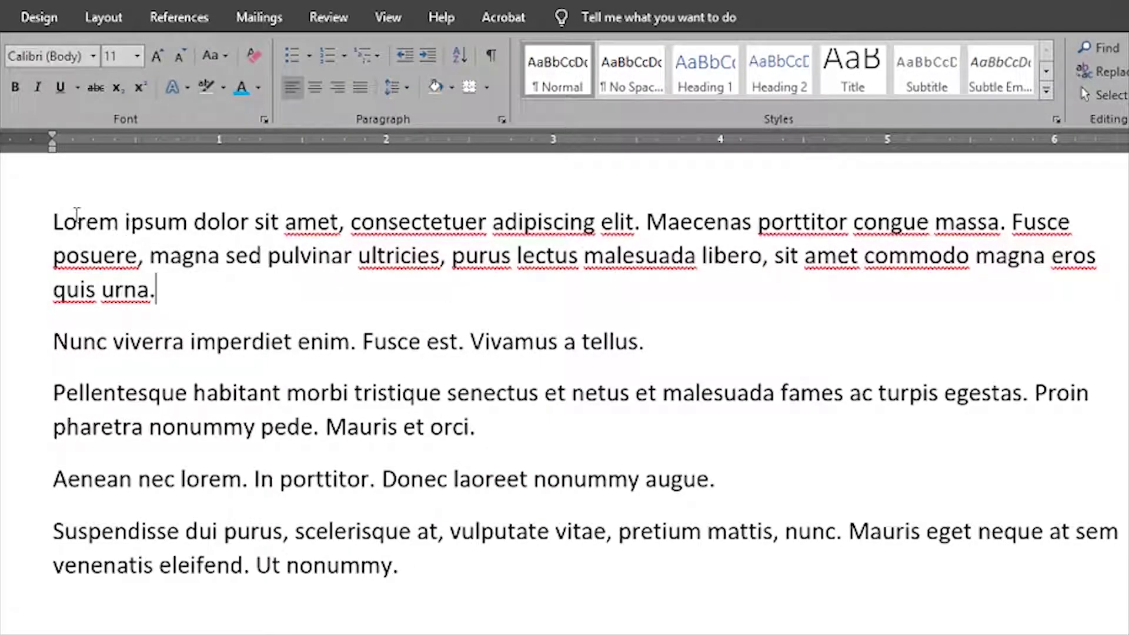
- Join the paragraph's first two words into "LoremIpsum" with a capital I and no space between them
{"action": "double_click", "coordinate": [72, 226]}
{"action": "left_click", "coordinate": [332, 294]}
{"action": "left_click", "coordinate": [127, 221]}
{"action": "key", "text": "Delete"}
{"action": "key", "text": "BackSpace"}
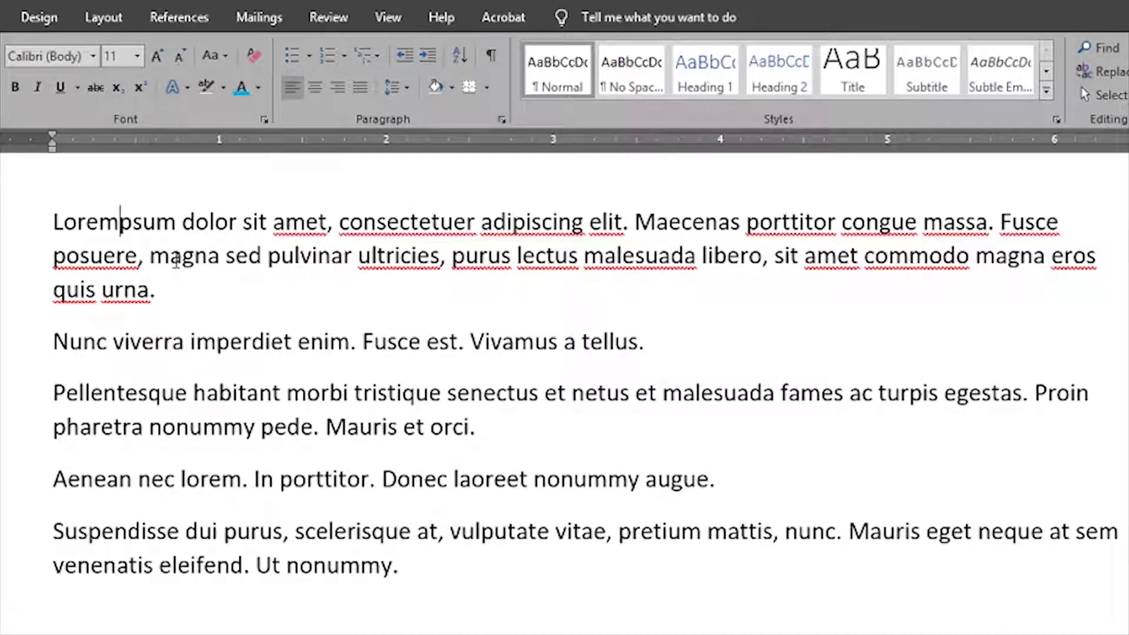
{"action": "type", "text": "I"}
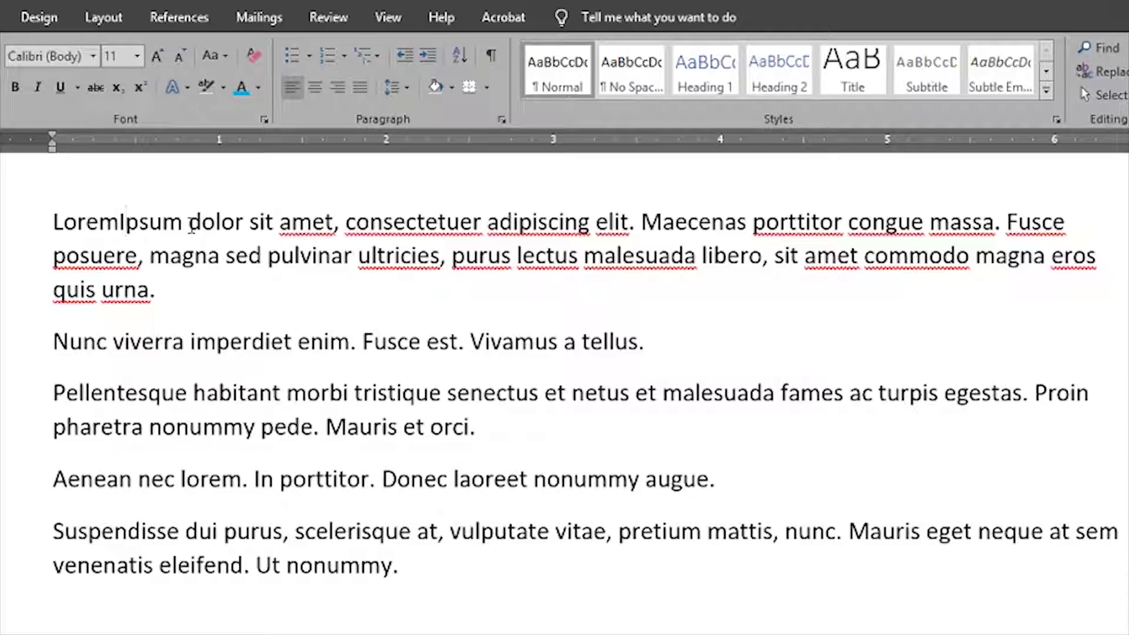
- Move "LoremIpsum" onto its own line by inserting three paragraph breaks before "dolor"
{"action": "left_click", "coordinate": [189, 223]}
{"action": "key", "text": "Return"}
{"action": "key", "text": "Return"}
{"action": "key", "text": "Return"}
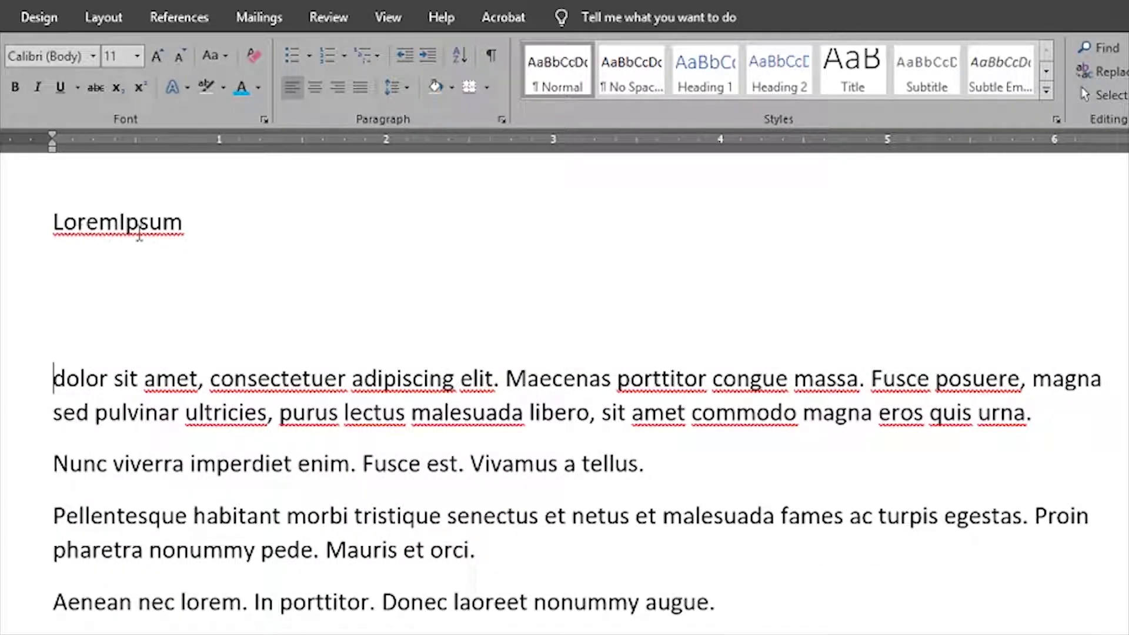
- Turn "LoremIpsum" into a hashtag by adding "#" in front of it
{"action": "triple_click", "coordinate": [164, 227]}
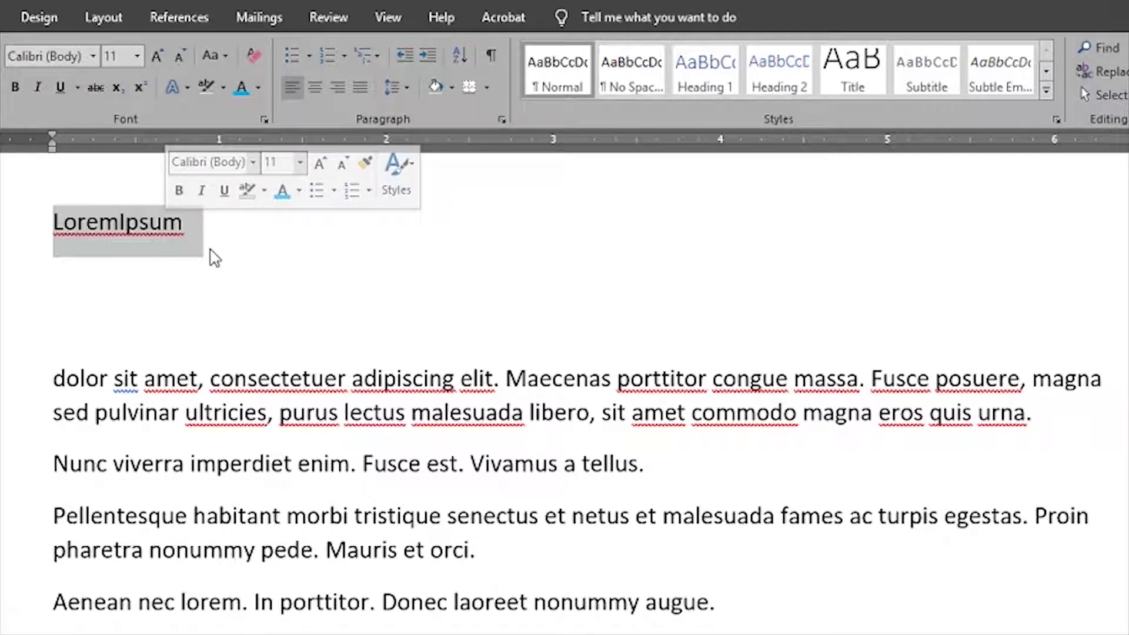
{"action": "left_click", "coordinate": [54, 224]}
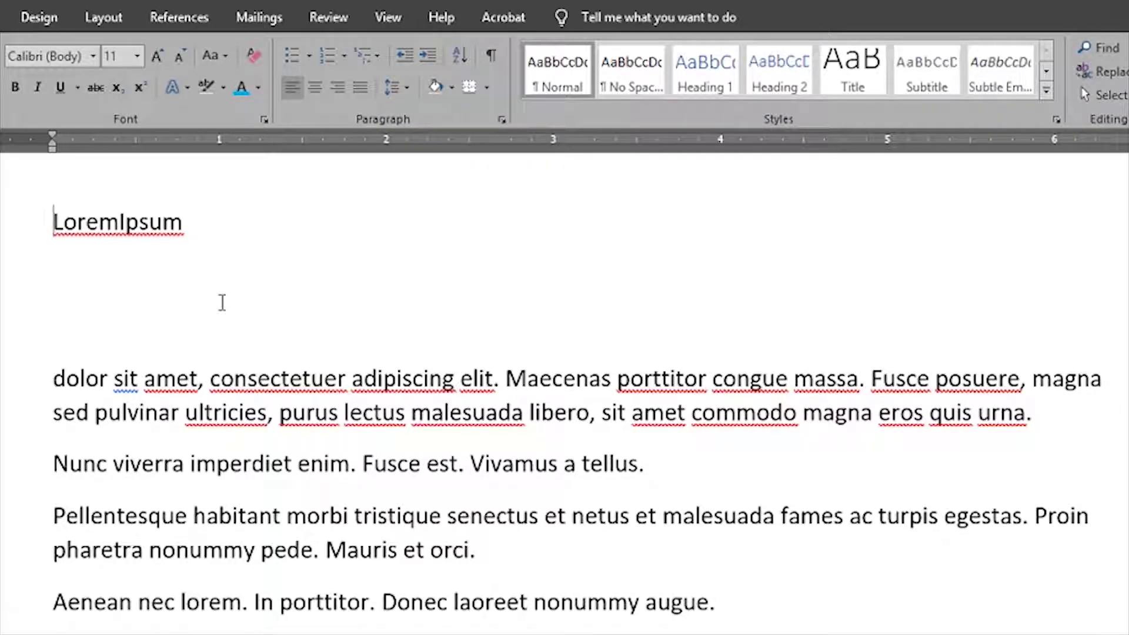
{"action": "type", "text": "#"}
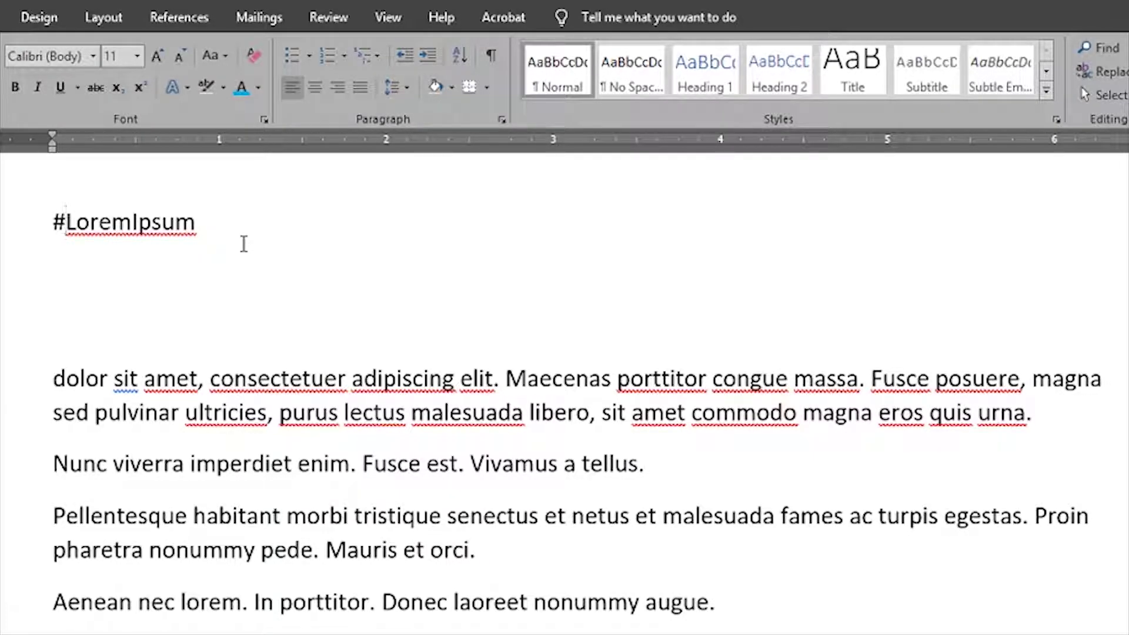
{"action": "left_click", "coordinate": [236, 230]}
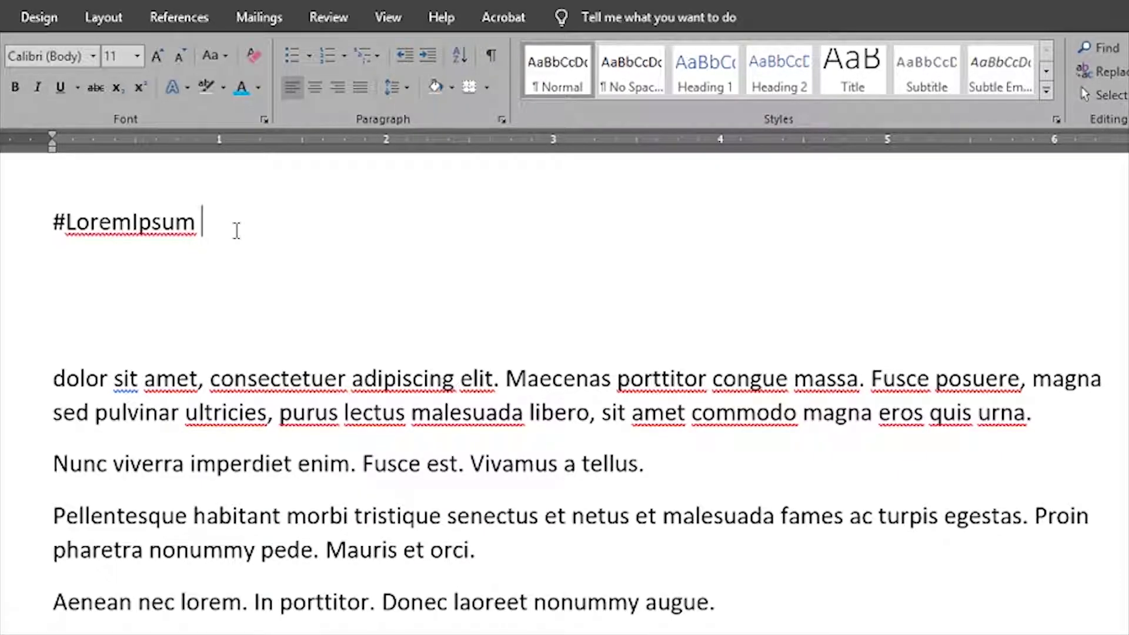
- Apply sentence case to the #LoremIpsum hashtag line, and change it to lowercase
{"action": "triple_click", "coordinate": [143, 227]}
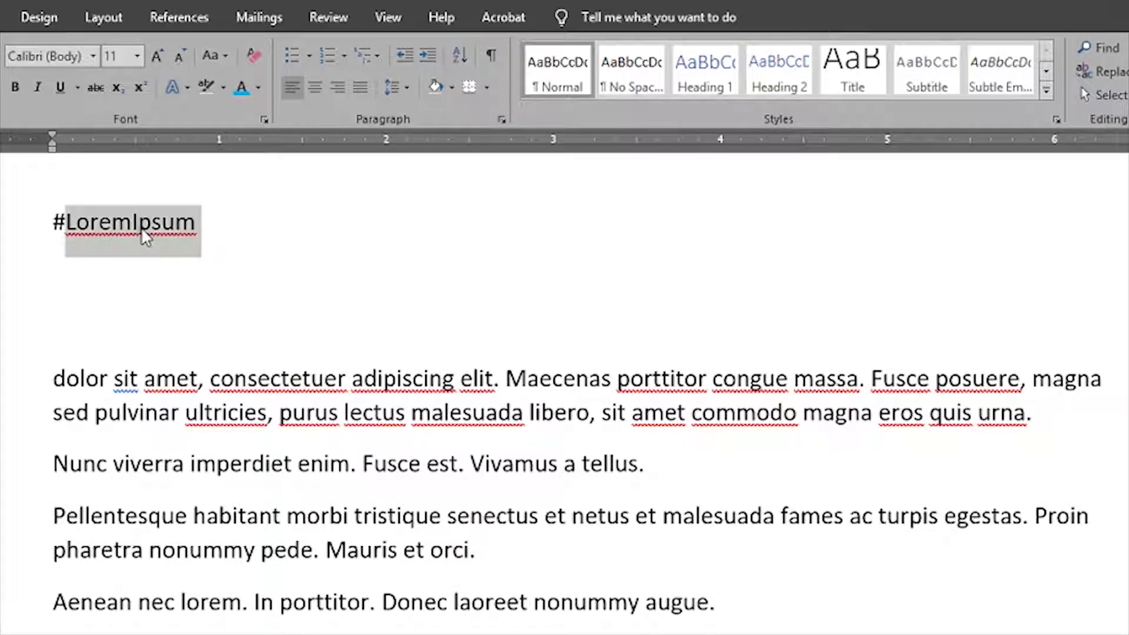
{"action": "left_click", "coordinate": [222, 55]}
{"action": "left_click", "coordinate": [241, 83]}
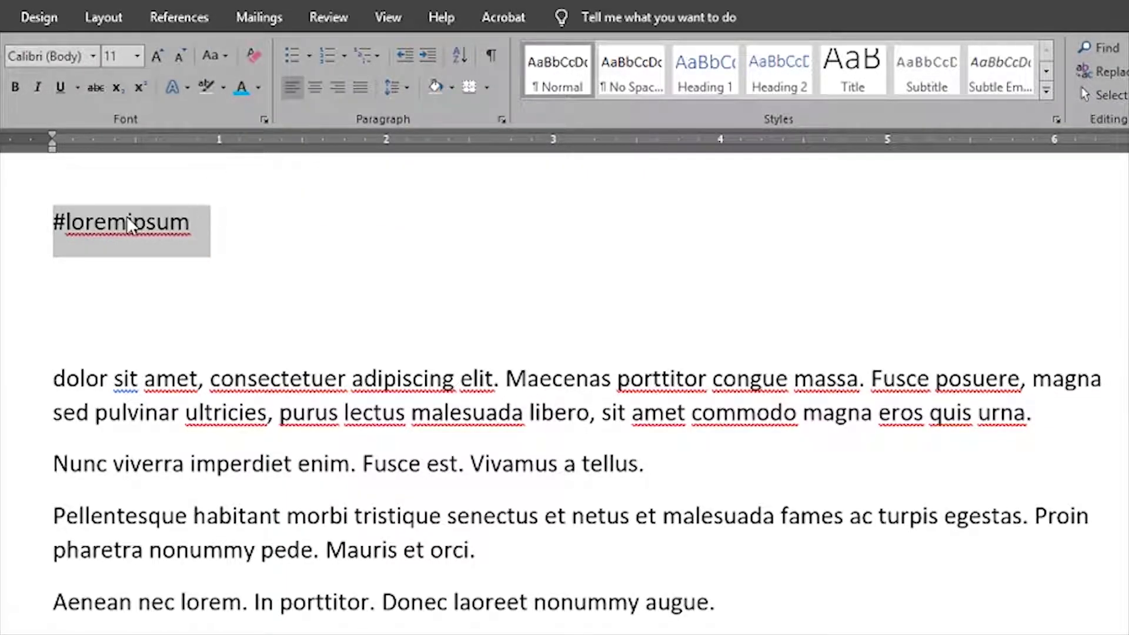
{"action": "left_click", "coordinate": [211, 56]}
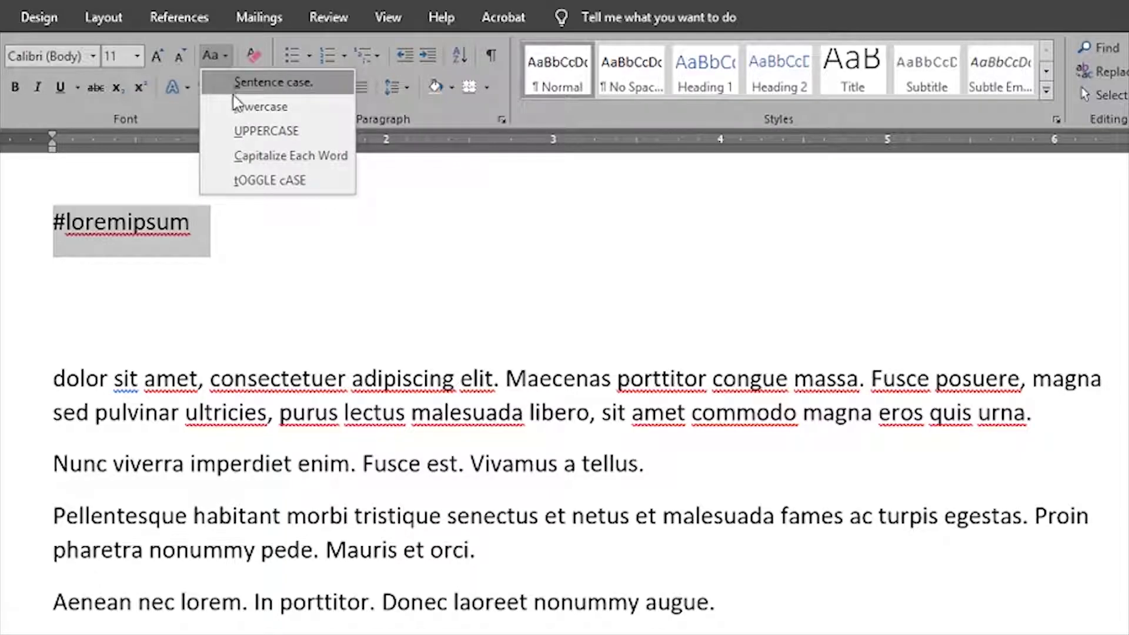
{"action": "left_click", "coordinate": [237, 101]}
- Change the selected hashtag to UPPERCASE, and switch it to Capitalize Each Word
{"action": "left_click", "coordinate": [230, 55]}
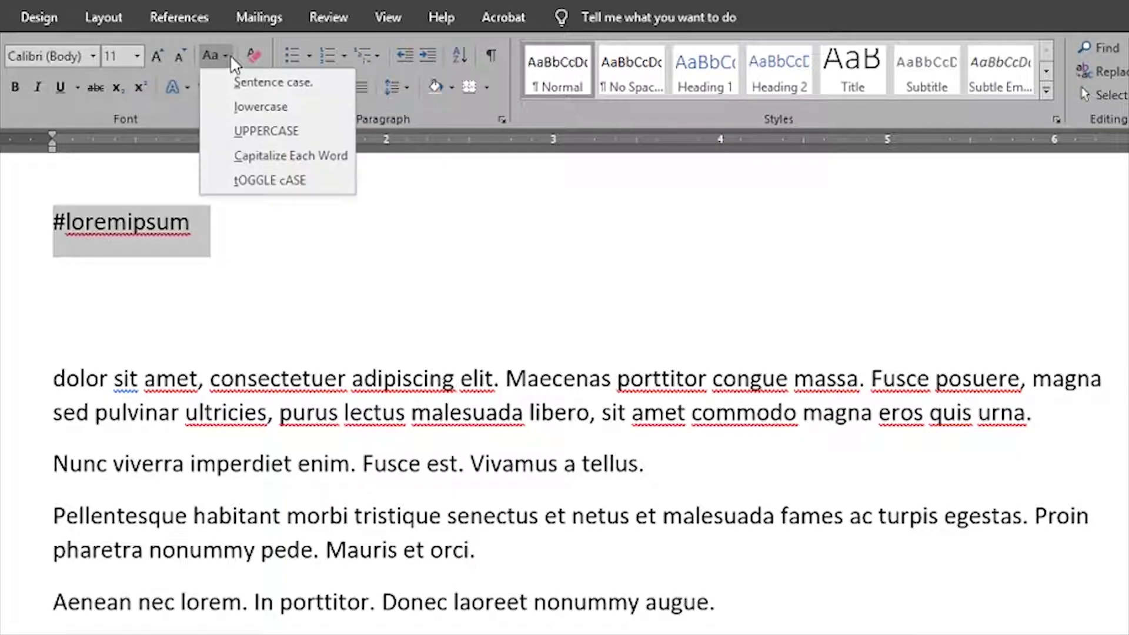
{"action": "left_click", "coordinate": [238, 129]}
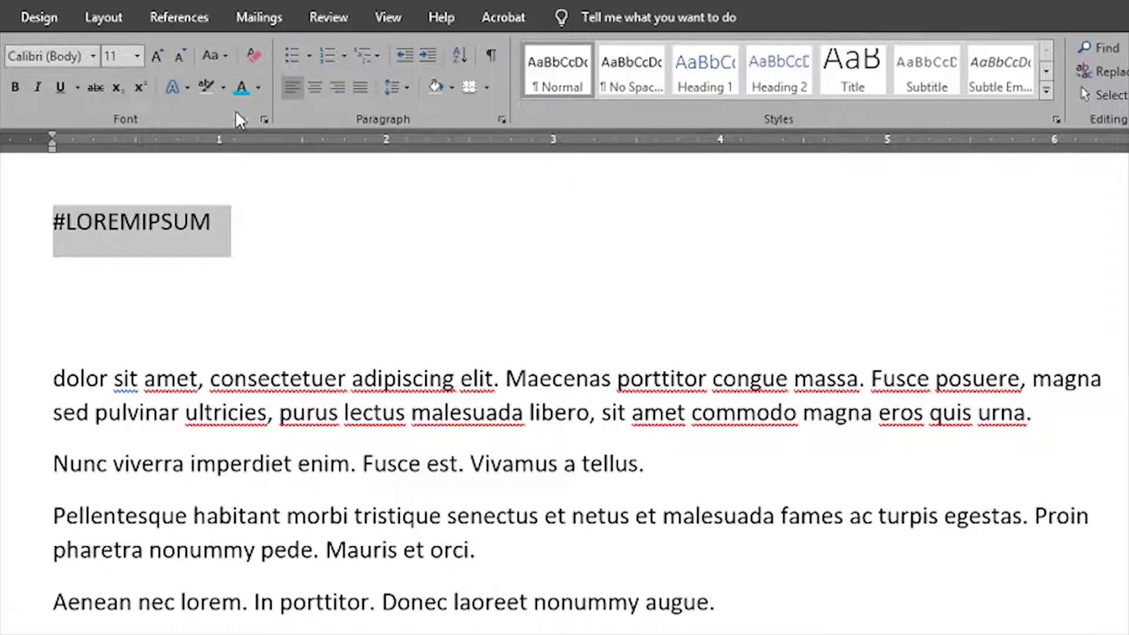
{"action": "left_click", "coordinate": [225, 54]}
{"action": "left_click", "coordinate": [242, 152]}
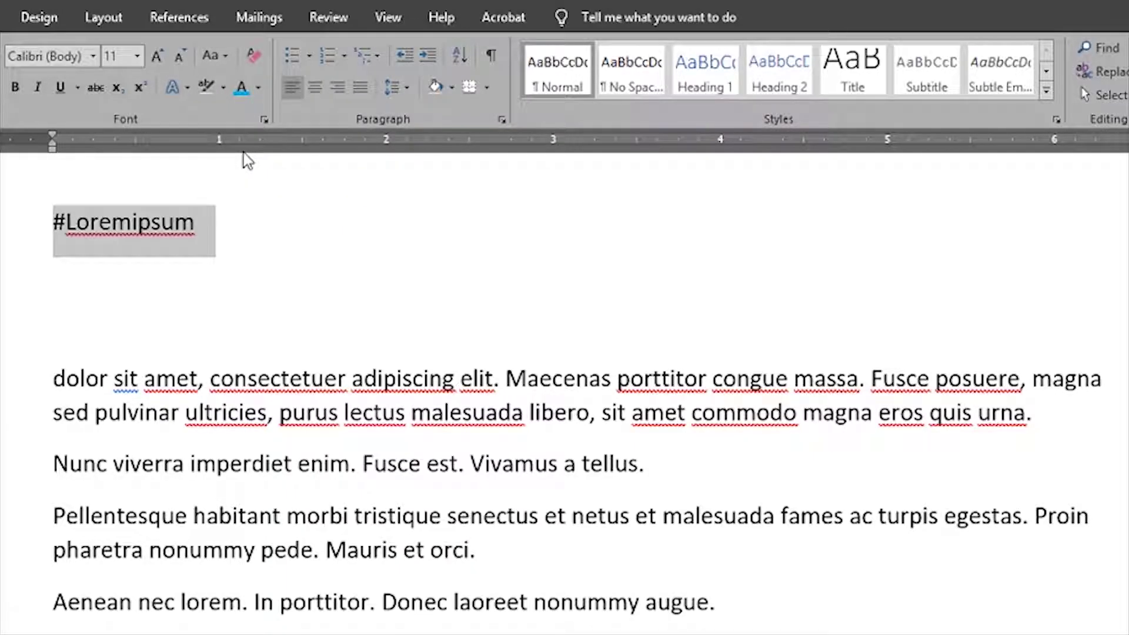
- Insert a space between "Lorem" and "ipsum" in the hashtag and apply Capitalize Each Word to both words
{"action": "left_click", "coordinate": [132, 225]}
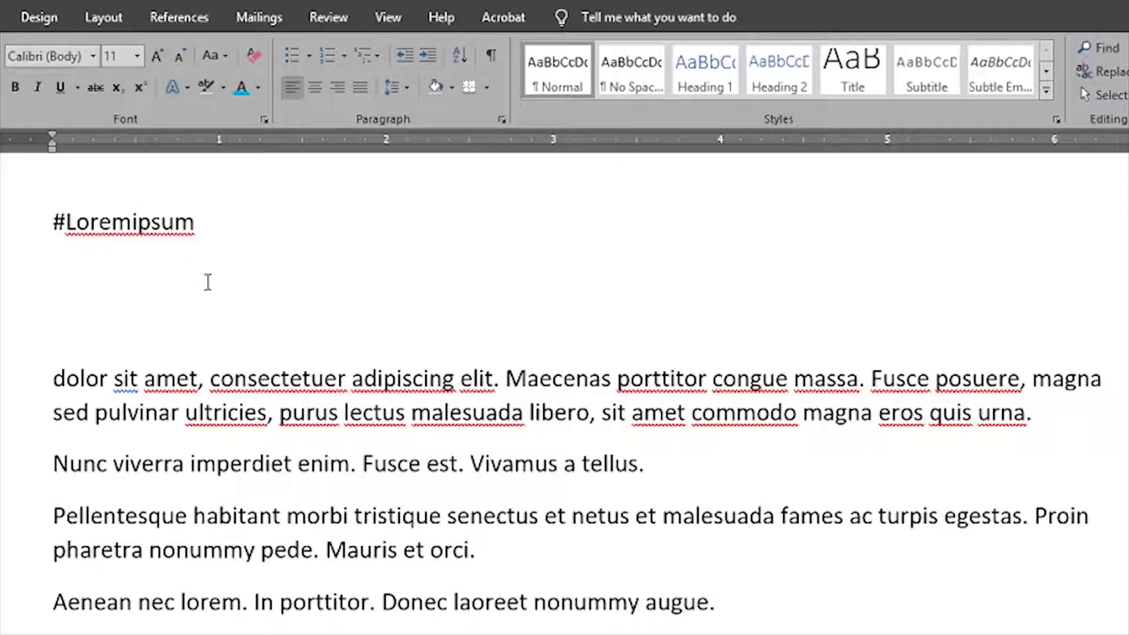
{"action": "left_click_drag", "start_coordinate": [231, 224], "coordinate": [81, 217]}
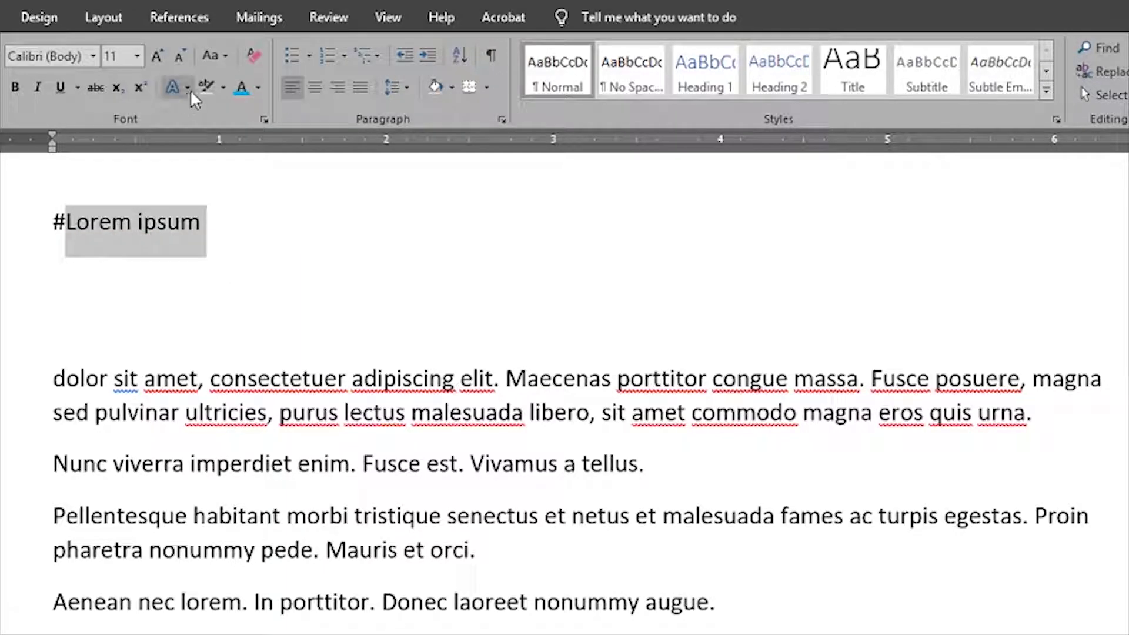
{"action": "left_click", "coordinate": [224, 57]}
{"action": "left_click", "coordinate": [253, 151]}
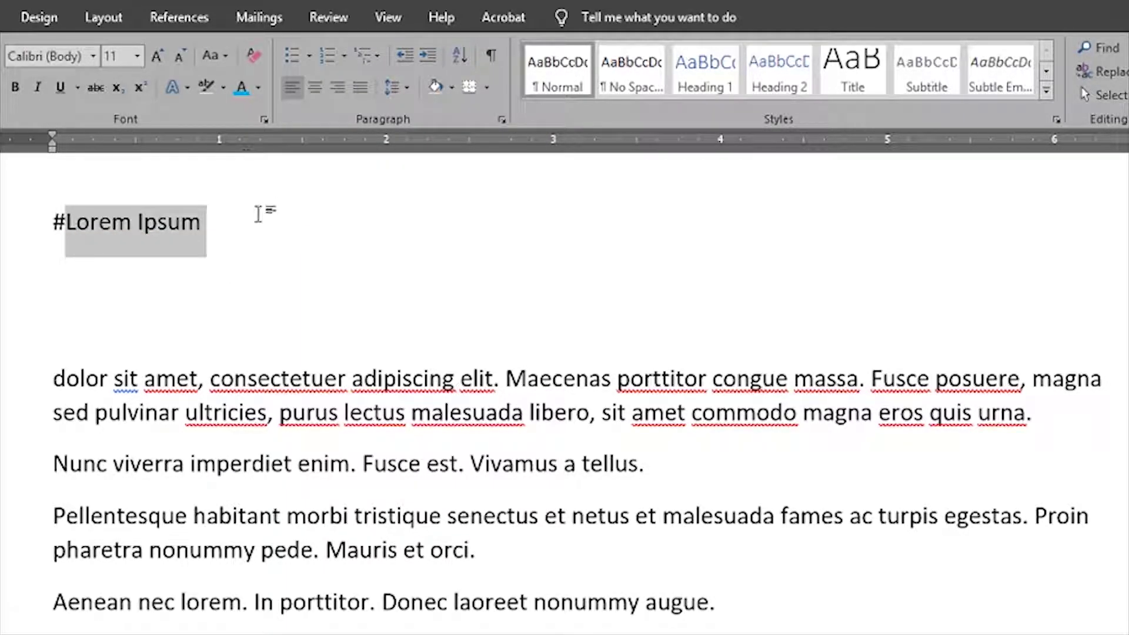
{"action": "left_click", "coordinate": [263, 244]}
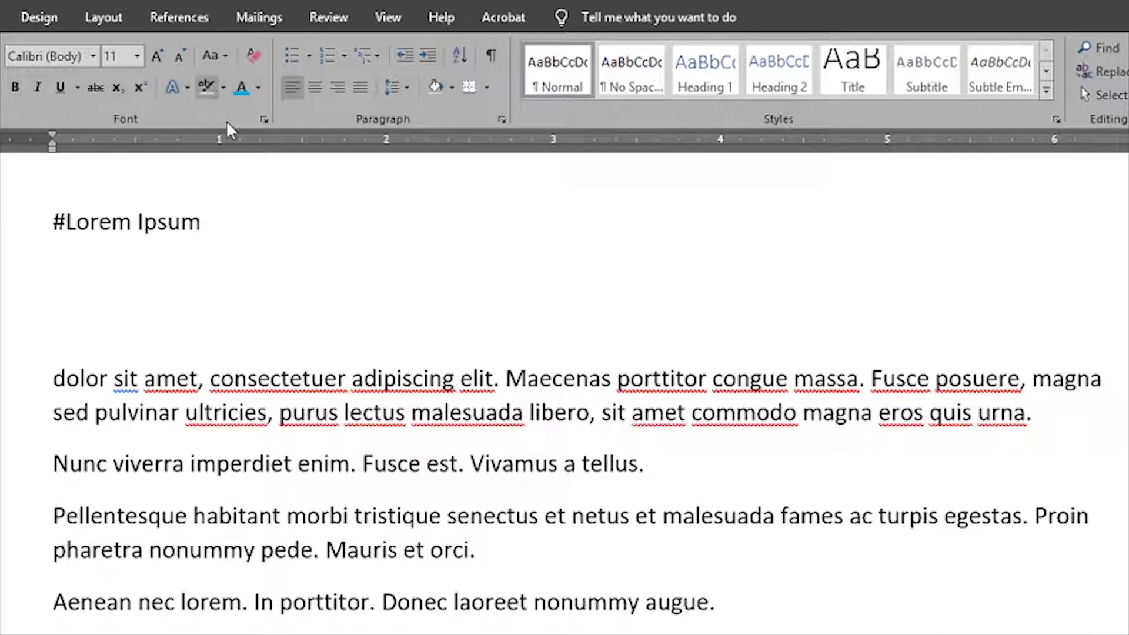
{"action": "double_click", "coordinate": [175, 226]}
{"action": "triple_click", "coordinate": [175, 226]}
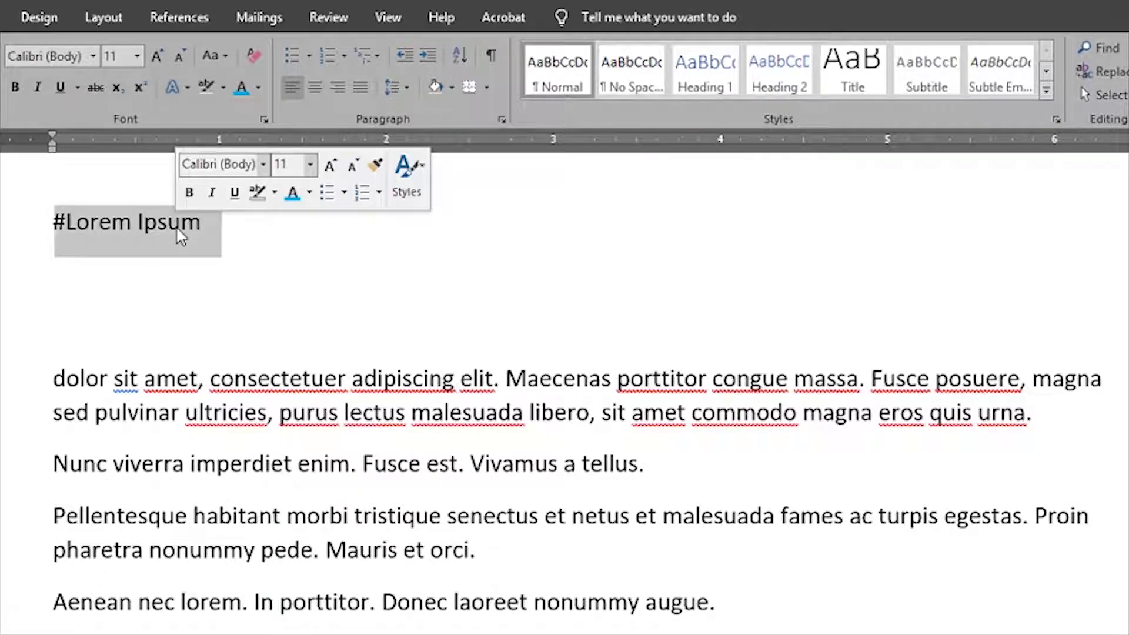
{"action": "left_click", "coordinate": [221, 59]}
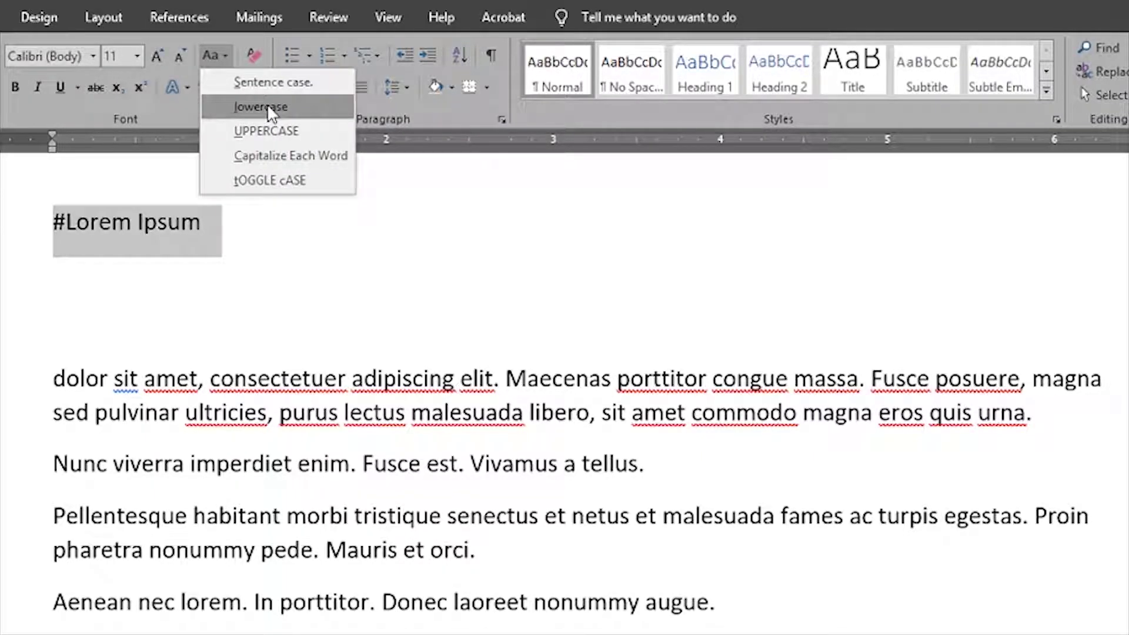
{"action": "left_click", "coordinate": [237, 315]}
- Delete the three paragraph breaks after "#Lorem Ipsum" to rejoin it with the text starting at "dolor"
{"action": "left_click", "coordinate": [266, 232]}
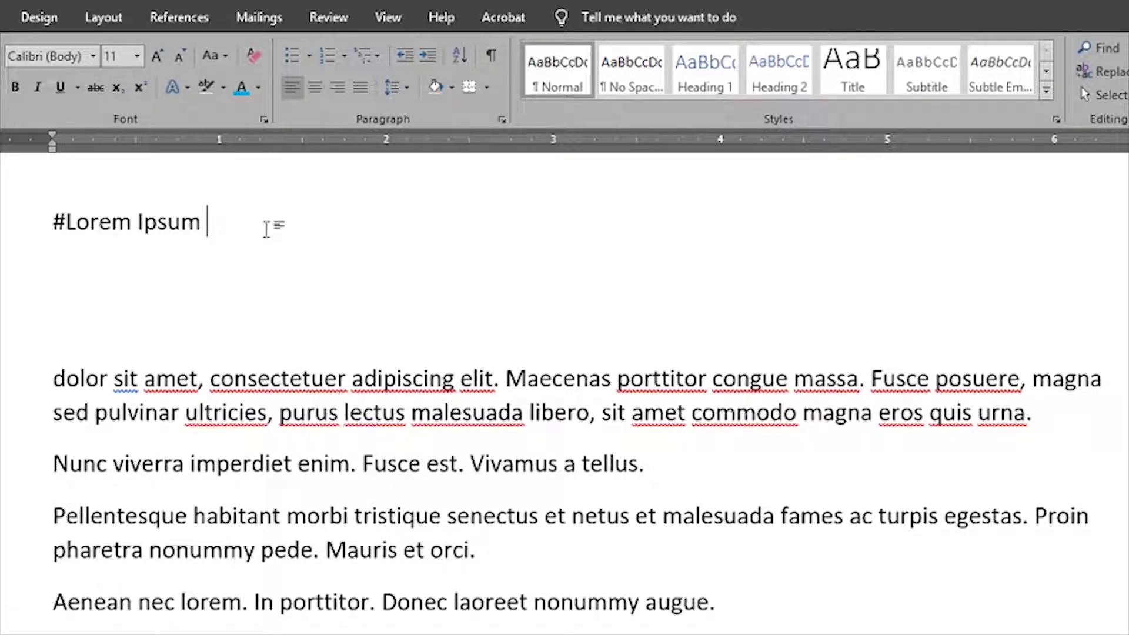
{"action": "key", "text": "Delete"}
{"action": "key", "text": "Delete"}
{"action": "key", "text": "Delete"}
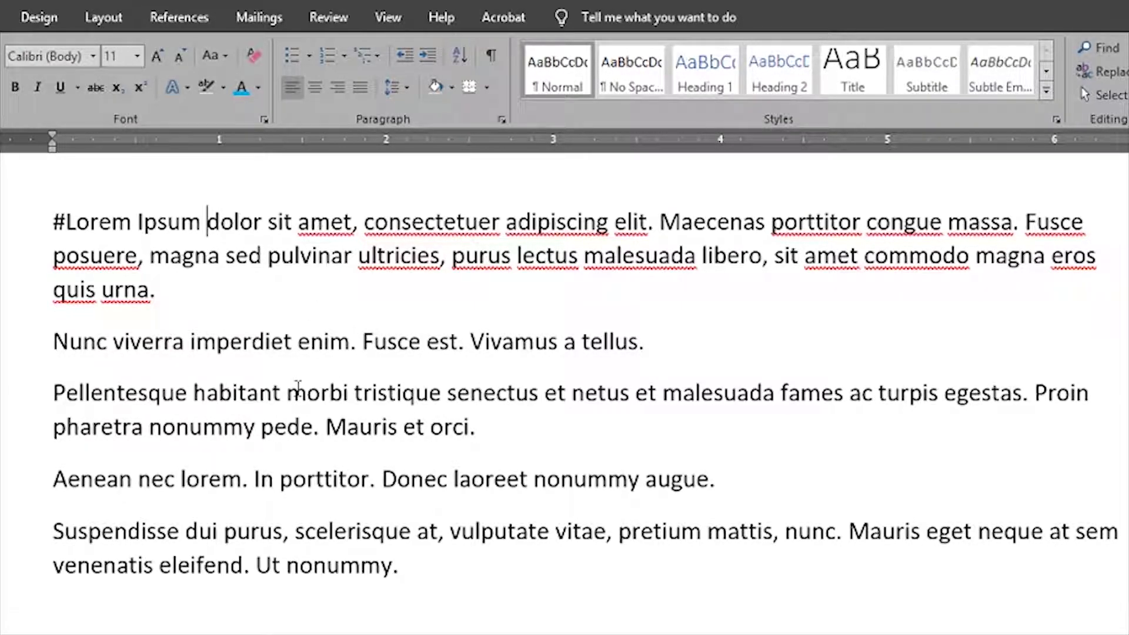
- Change the first paragraph's text after the "#" to lowercase
{"action": "triple_click", "coordinate": [416, 341]}
{"action": "double_click", "coordinate": [416, 339]}
{"action": "left_click_drag", "start_coordinate": [186, 291], "coordinate": [116, 223]}
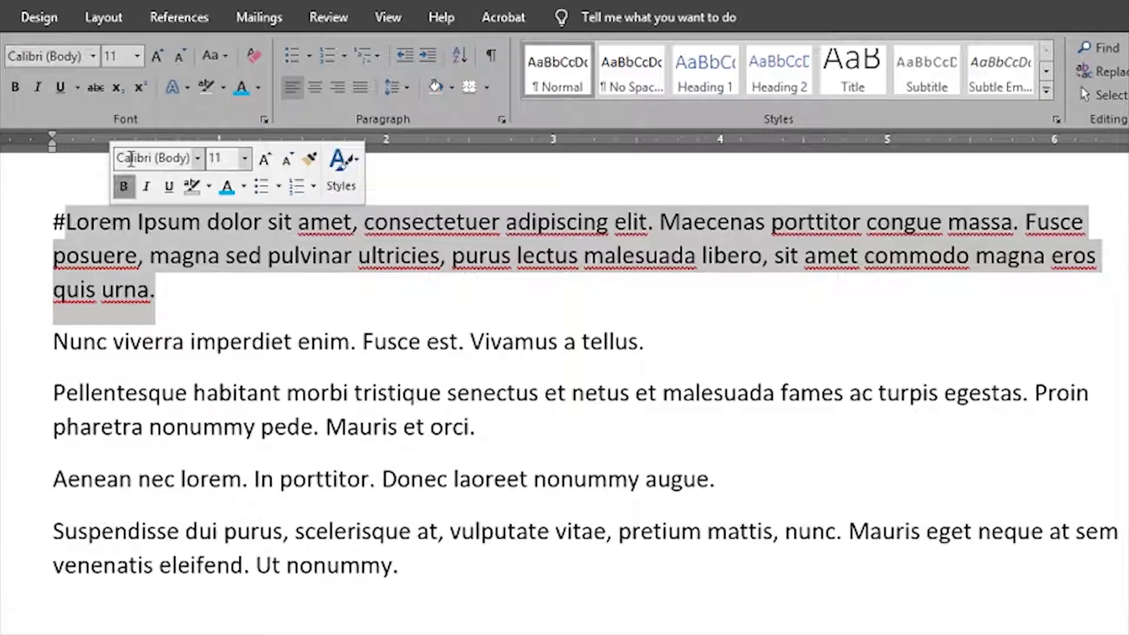
{"action": "left_click", "coordinate": [217, 53]}
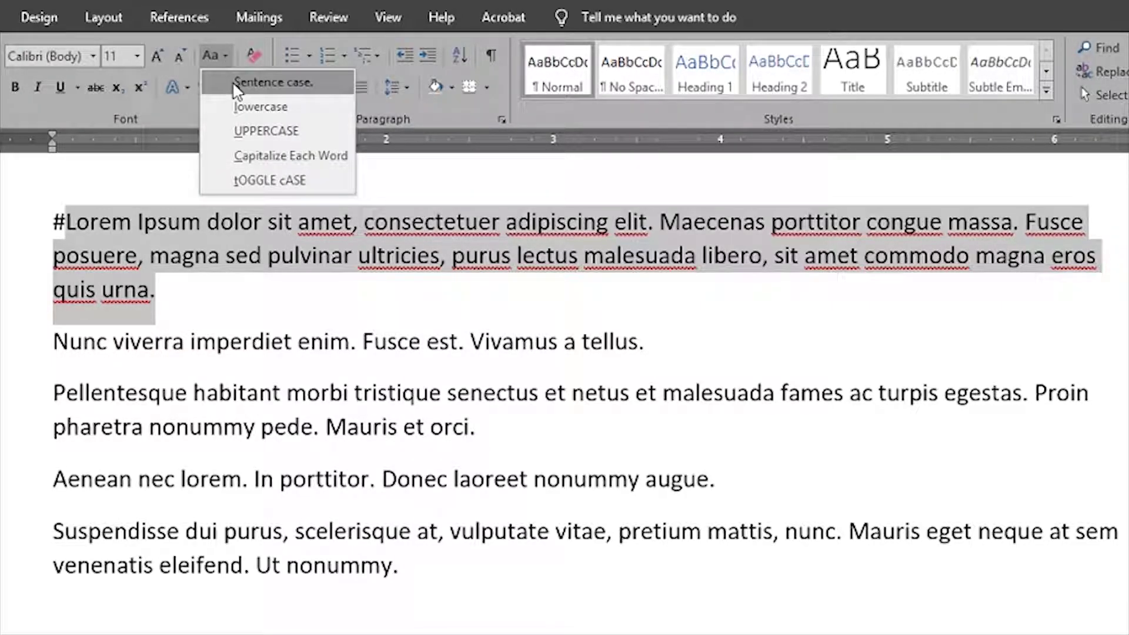
{"action": "left_click", "coordinate": [258, 107]}
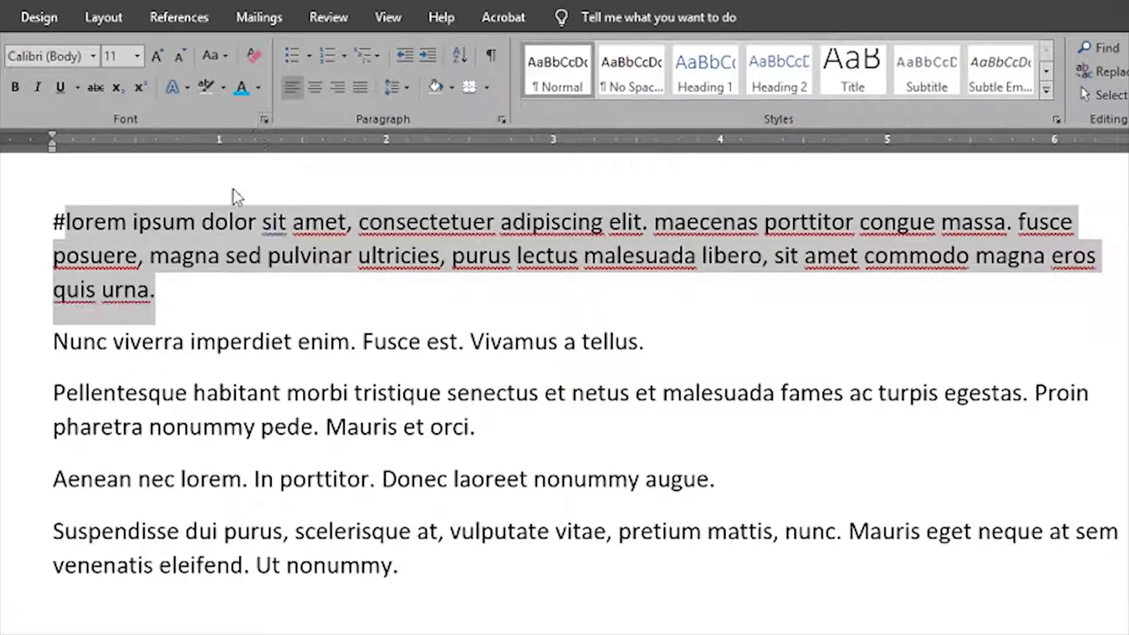
{"action": "left_click", "coordinate": [66, 223]}
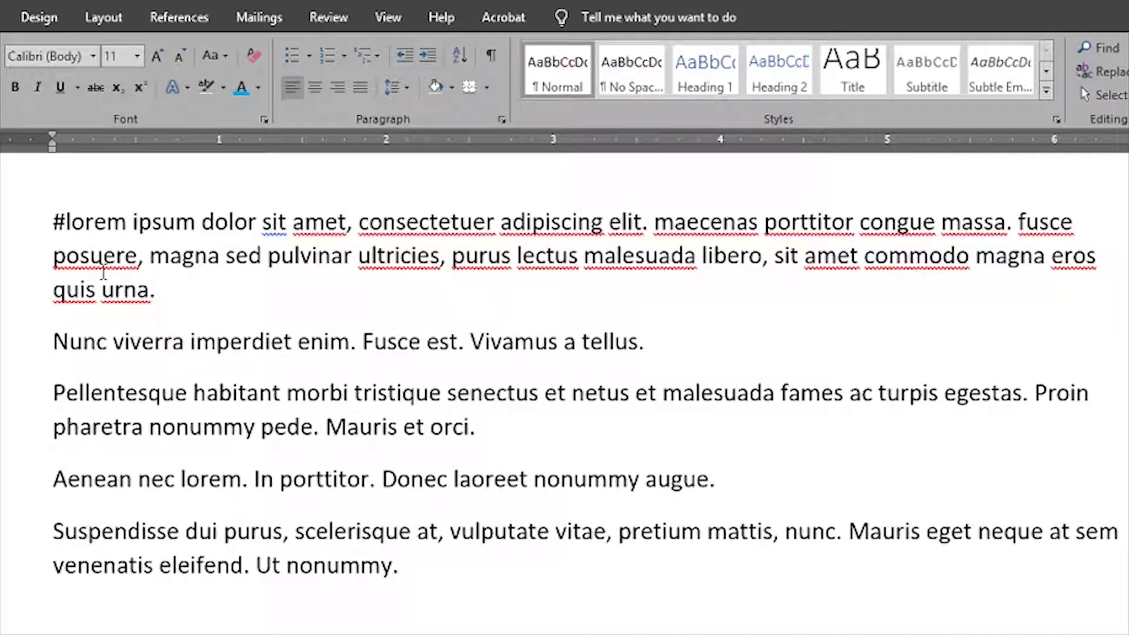
- Delete the "#" at the start of the first paragraph and change the whole paragraph to Sentence case
{"action": "key", "text": "BackSpace"}
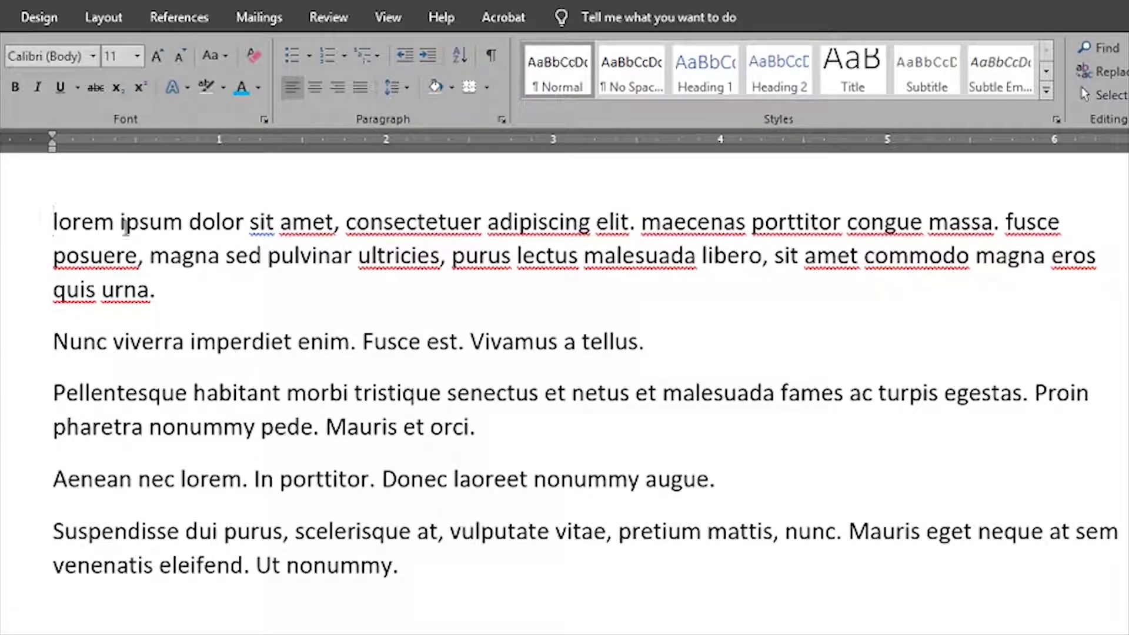
{"action": "left_click_drag", "start_coordinate": [164, 290], "coordinate": [75, 214]}
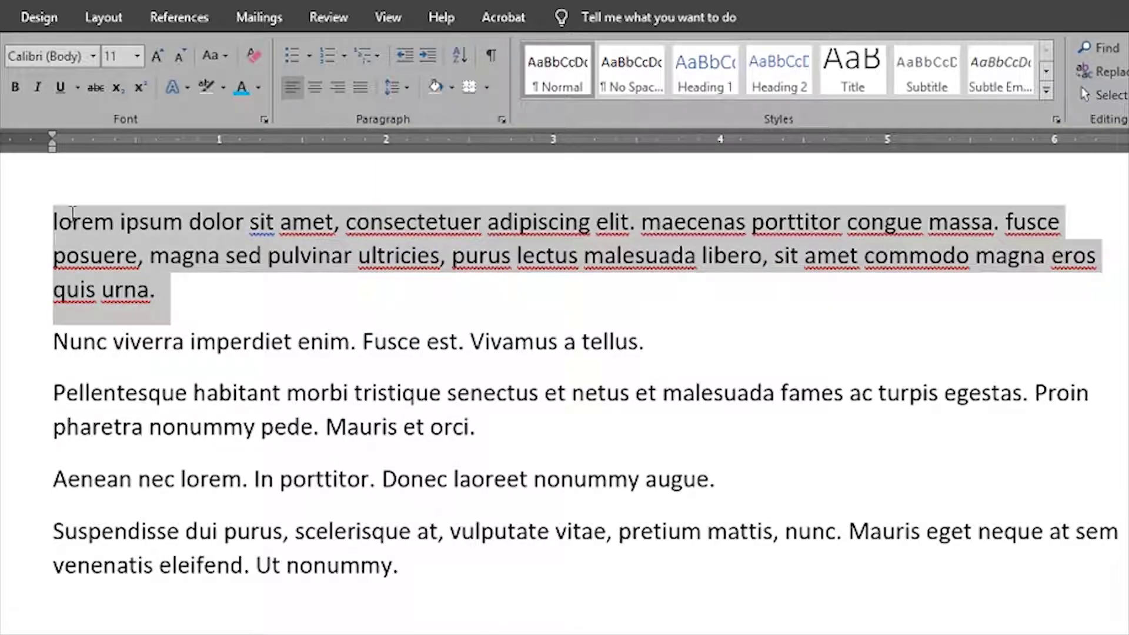
{"action": "left_click", "coordinate": [223, 57]}
{"action": "left_click", "coordinate": [232, 82]}
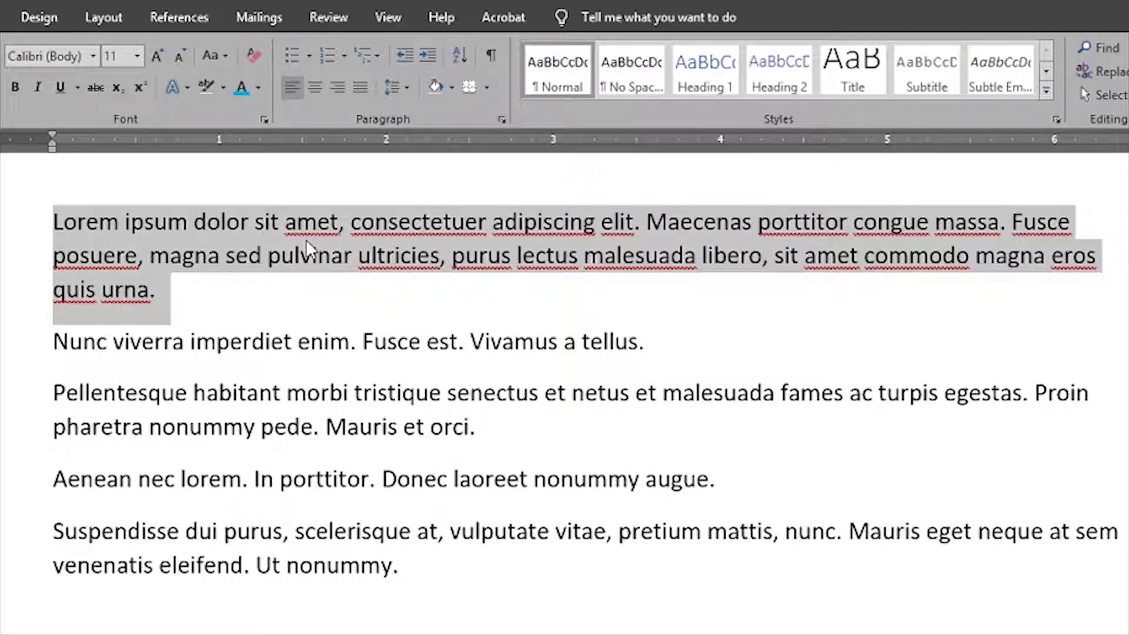
{"action": "left_click", "coordinate": [658, 228]}
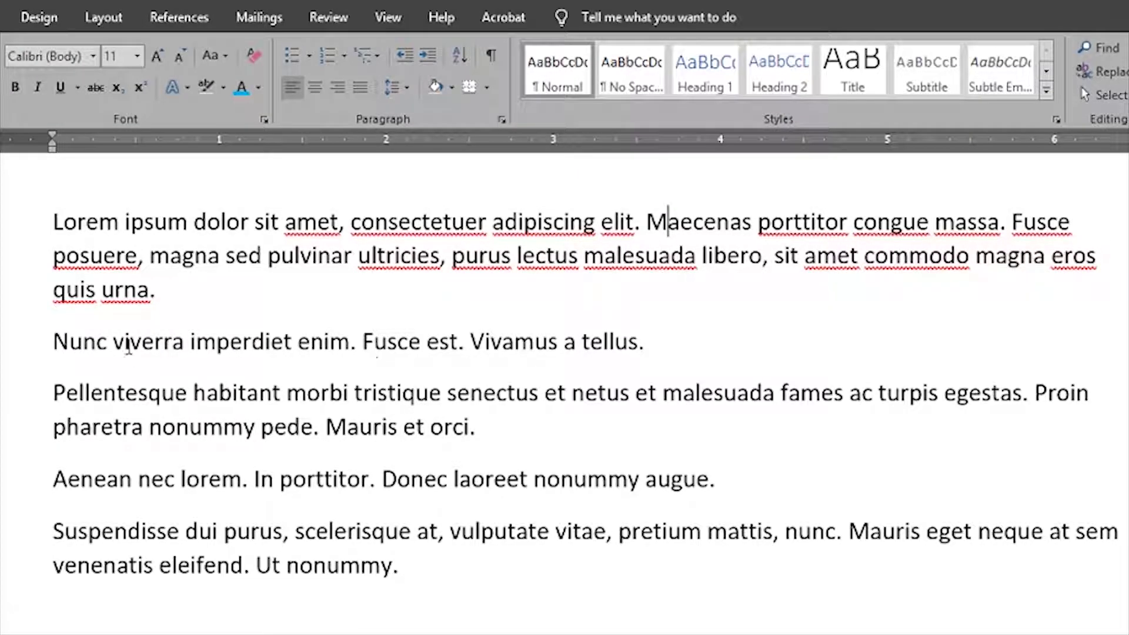
- Change the first paragraph to lowercase, and restore its capitalization with Sentence case
{"action": "left_click_drag", "start_coordinate": [184, 294], "coordinate": [53, 224]}
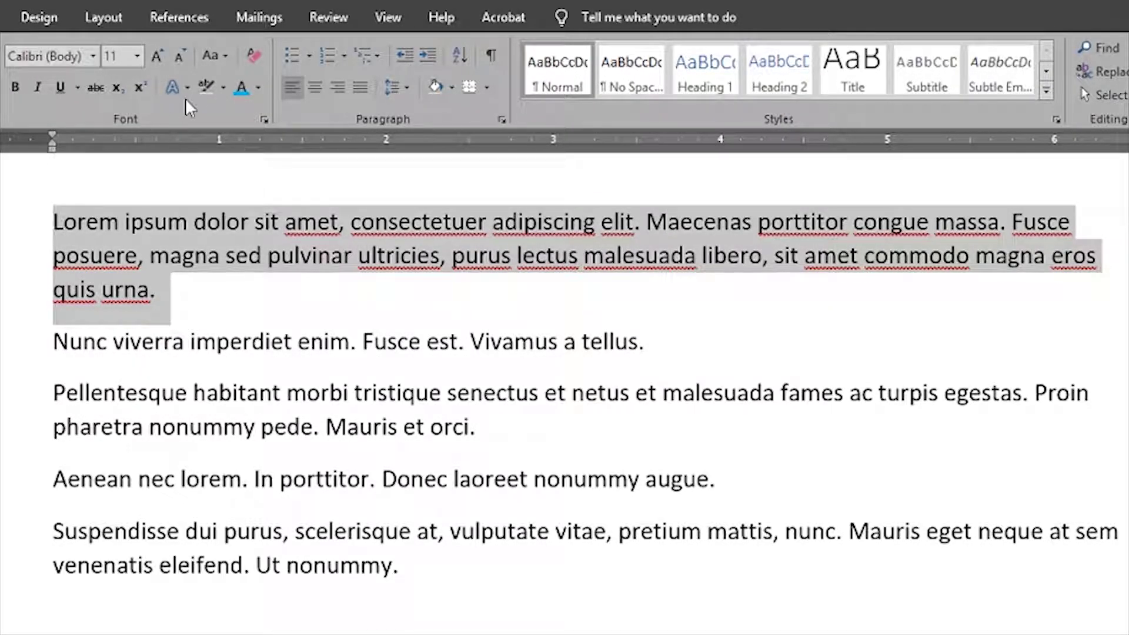
{"action": "left_click", "coordinate": [223, 56]}
{"action": "left_click", "coordinate": [236, 106]}
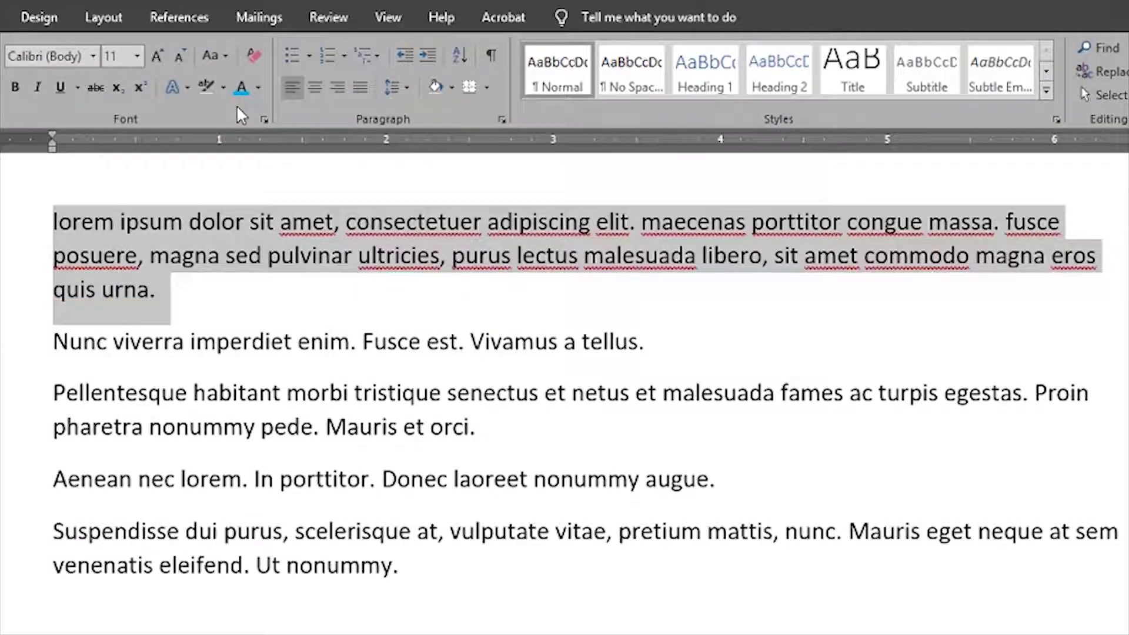
{"action": "left_click", "coordinate": [212, 58]}
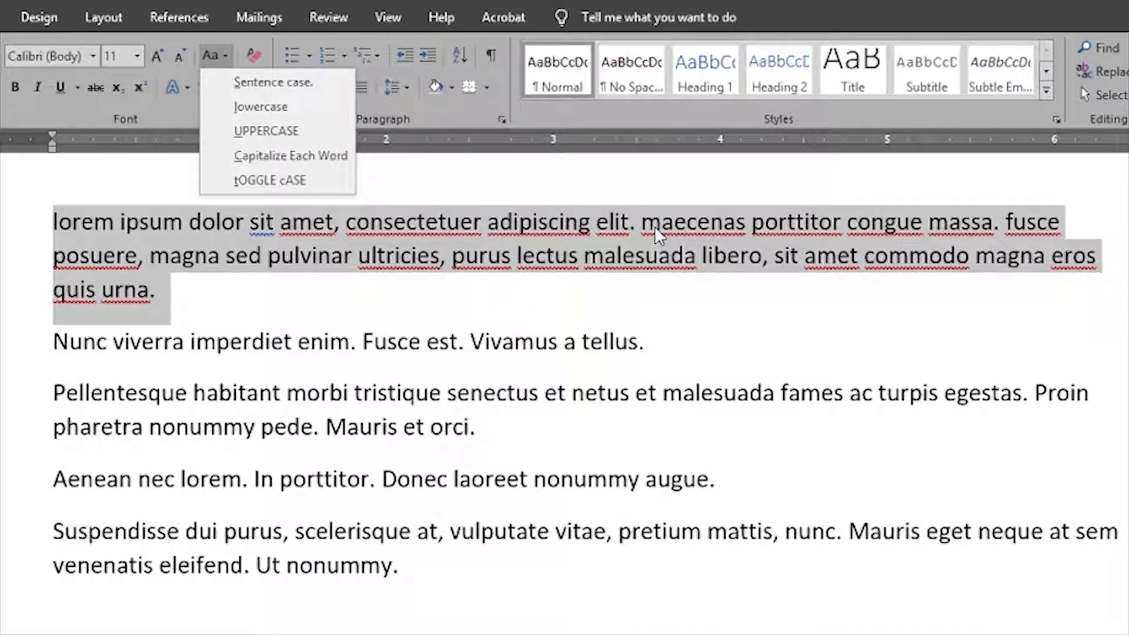
{"action": "key", "text": "Escape"}
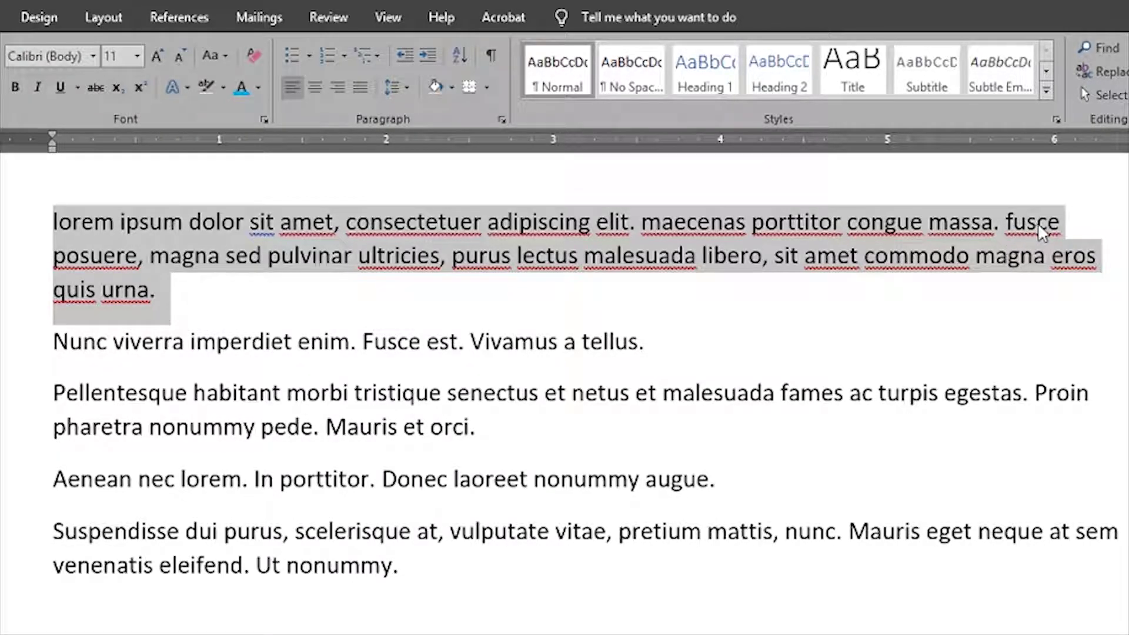
{"action": "left_click", "coordinate": [223, 62]}
{"action": "left_click", "coordinate": [239, 76]}
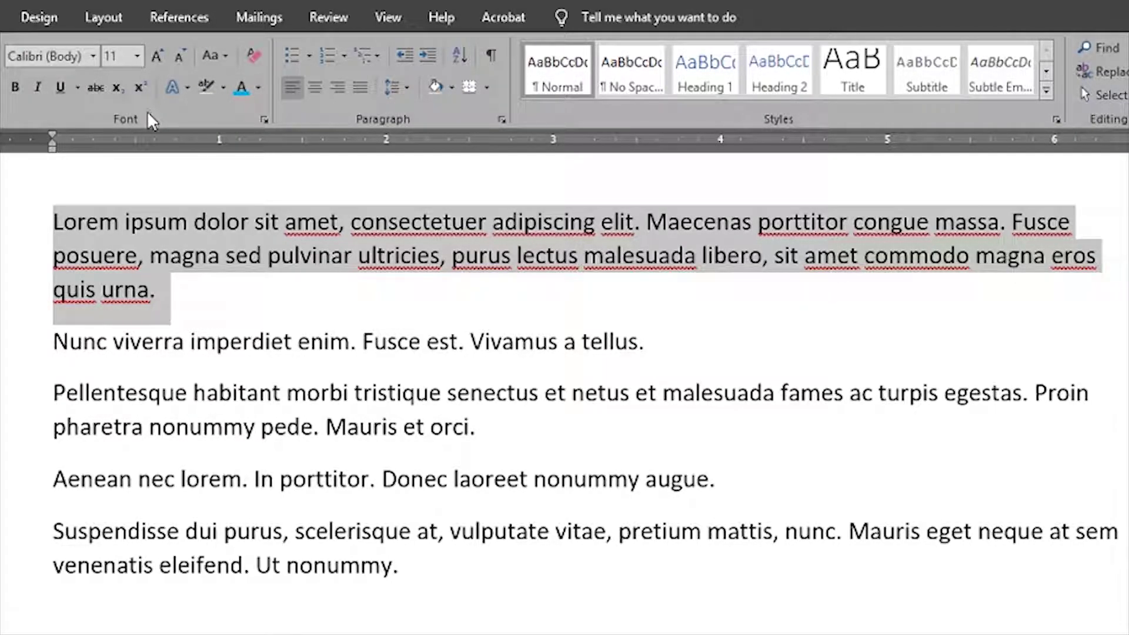
- Open the Font dialog for the selected first paragraph and preview the Adler and Angelots fonts
{"action": "left_click", "coordinate": [262, 120]}
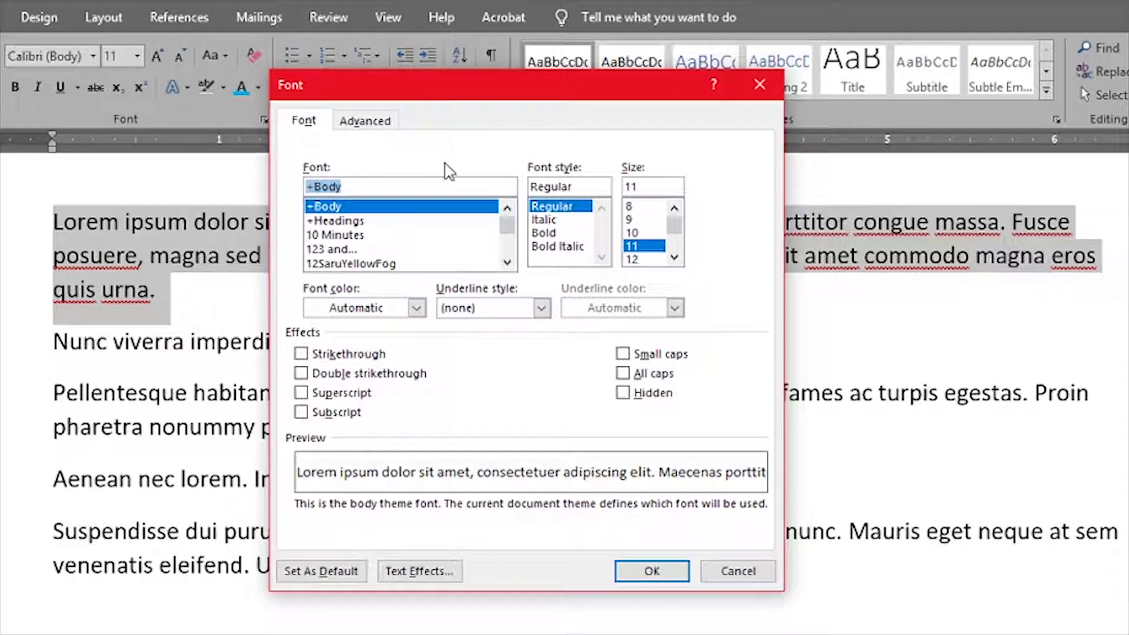
{"action": "left_click", "coordinate": [385, 250]}
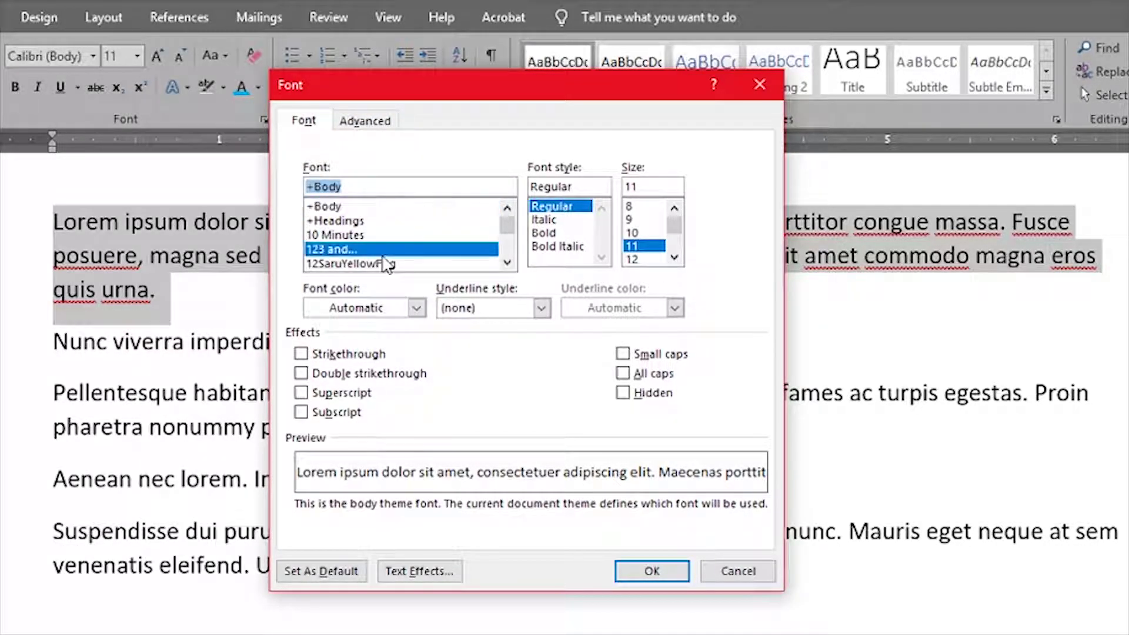
{"action": "scroll", "coordinate": [388, 262], "scroll_direction": "down", "scroll_amount": 2}
{"action": "scroll", "coordinate": [405, 256], "scroll_direction": "down", "scroll_amount": 2}
{"action": "left_click", "coordinate": [408, 251]}
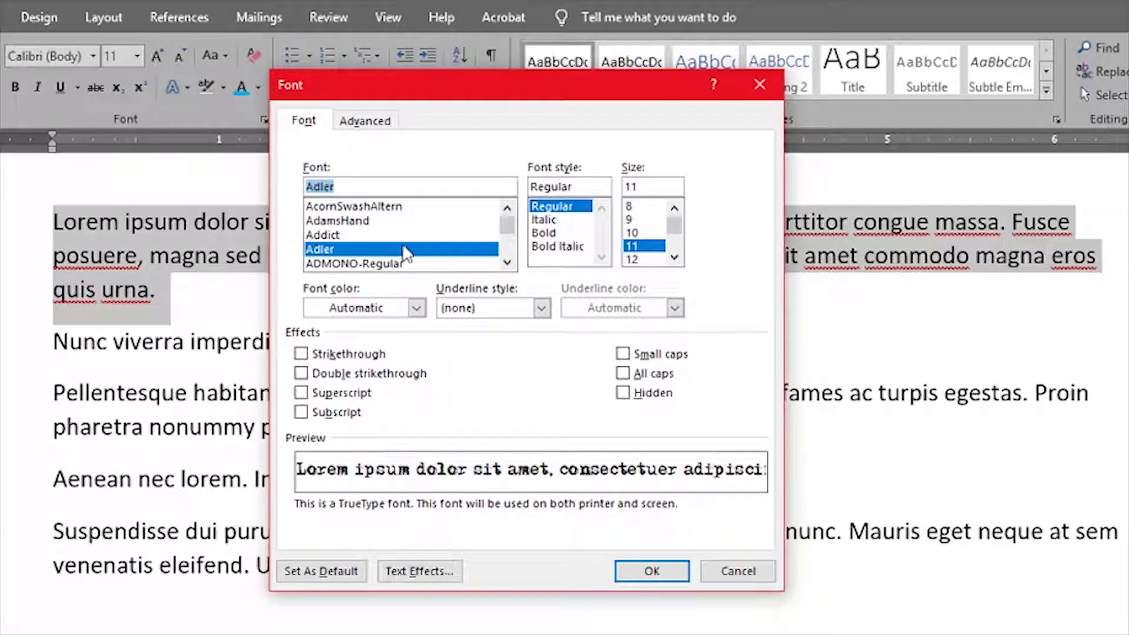
{"action": "scroll", "coordinate": [410, 257], "scroll_direction": "down", "scroll_amount": 2}
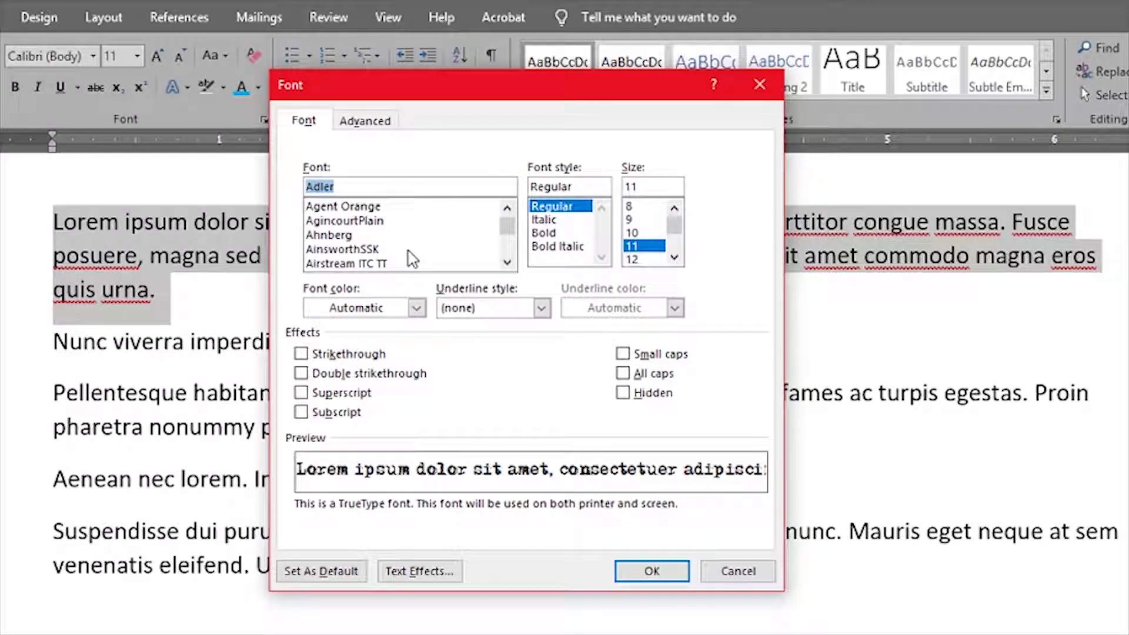
{"action": "scroll", "coordinate": [412, 257], "scroll_direction": "down", "scroll_amount": 2}
{"action": "scroll", "coordinate": [434, 247], "scroll_direction": "down", "scroll_amount": 2}
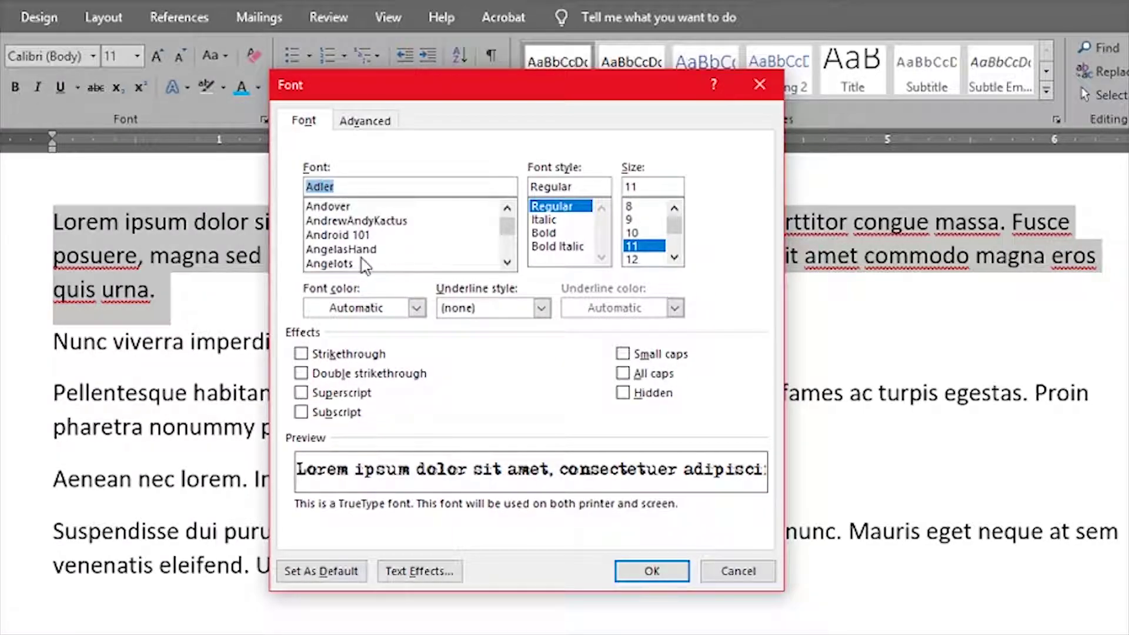
{"action": "left_click", "coordinate": [470, 262]}
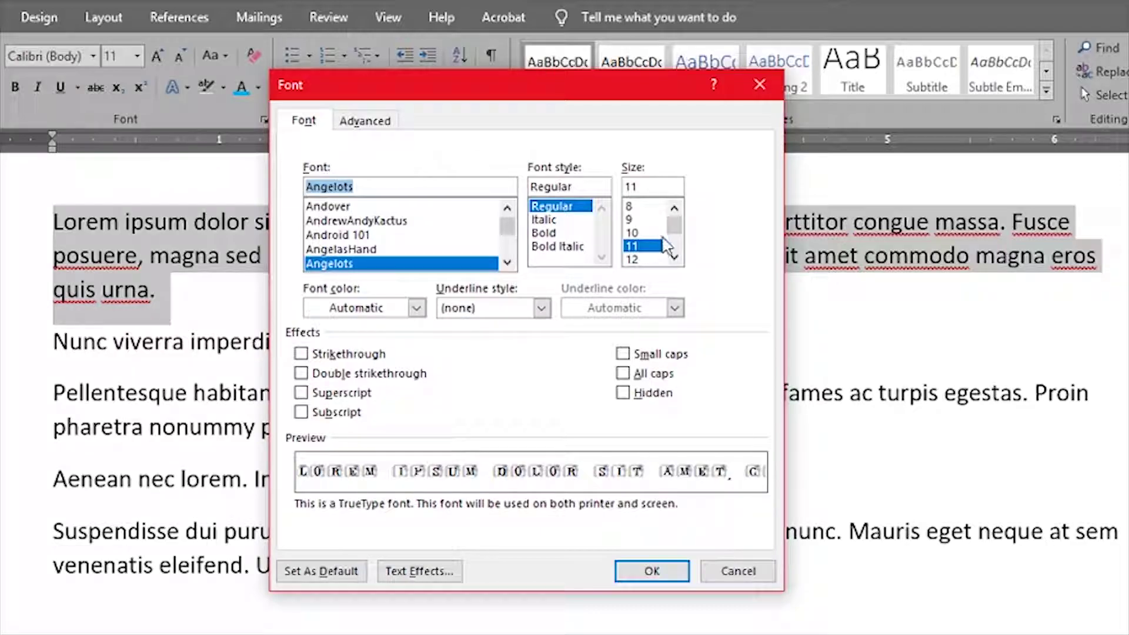
- Try font sizes 10, 11 and 12 in the Font dialog, and settle on size 72
{"action": "left_click", "coordinate": [642, 232]}
{"action": "left_click", "coordinate": [646, 248]}
{"action": "left_click", "coordinate": [645, 257]}
{"action": "scroll", "coordinate": [646, 256], "scroll_direction": "down", "scroll_amount": 3}
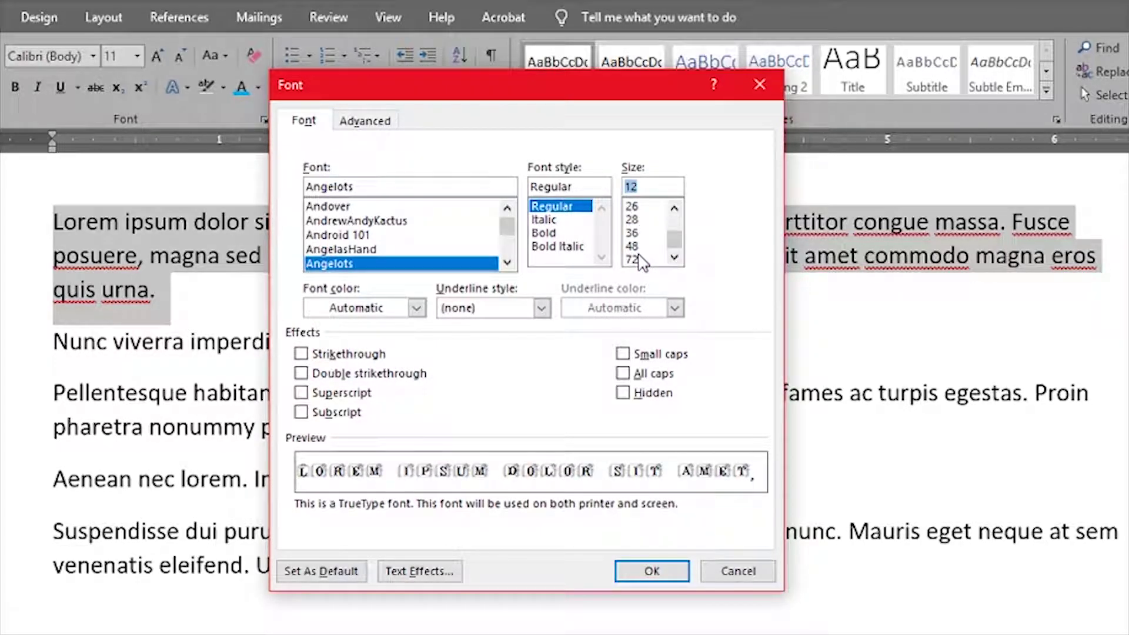
{"action": "left_click", "coordinate": [639, 257]}
- Try a solid and a thick dotted underline style in the Font dialog, and close it without applying any settings
{"action": "left_click", "coordinate": [541, 308]}
{"action": "left_click", "coordinate": [479, 358]}
{"action": "left_click", "coordinate": [494, 308]}
{"action": "left_click", "coordinate": [499, 387]}
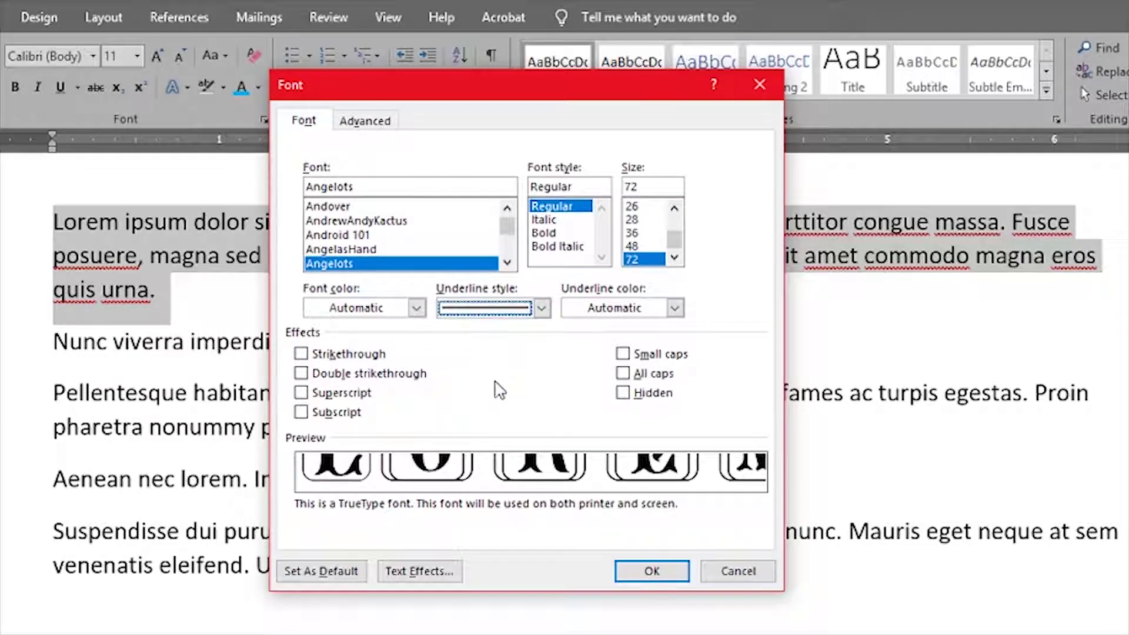
{"action": "left_click", "coordinate": [505, 312]}
{"action": "left_click", "coordinate": [487, 418]}
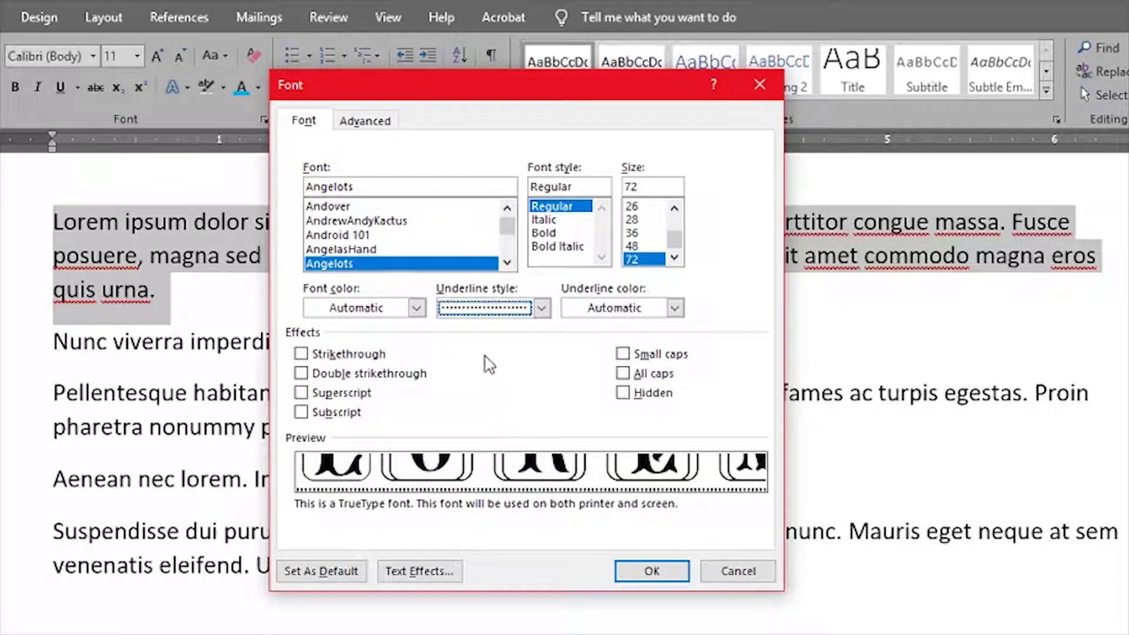
{"action": "left_click", "coordinate": [541, 307]}
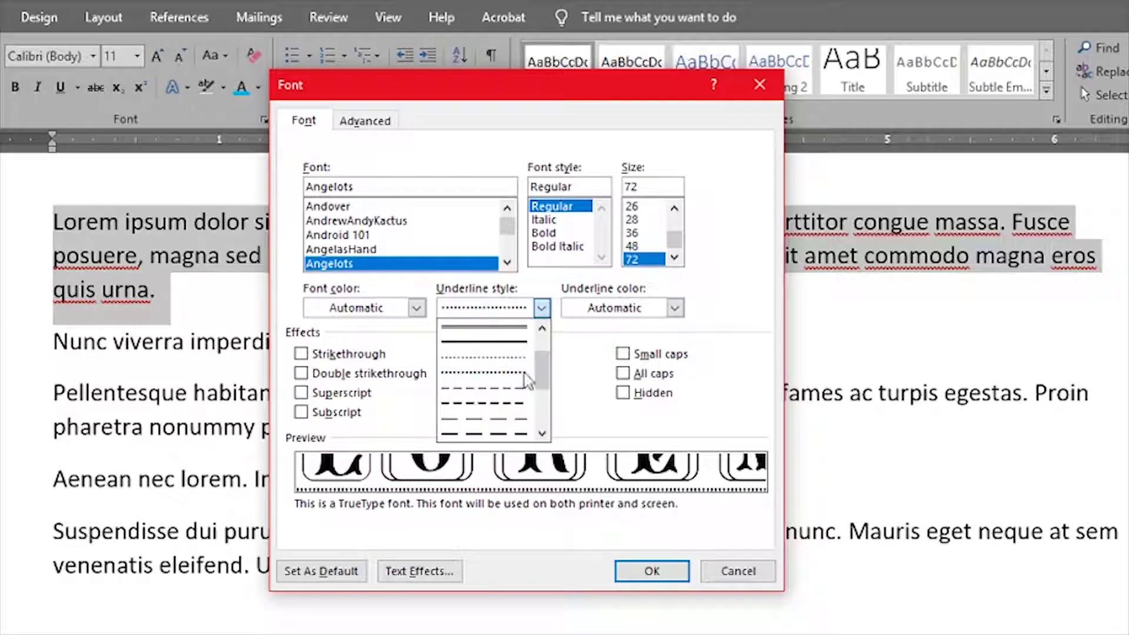
{"action": "left_click", "coordinate": [747, 578]}
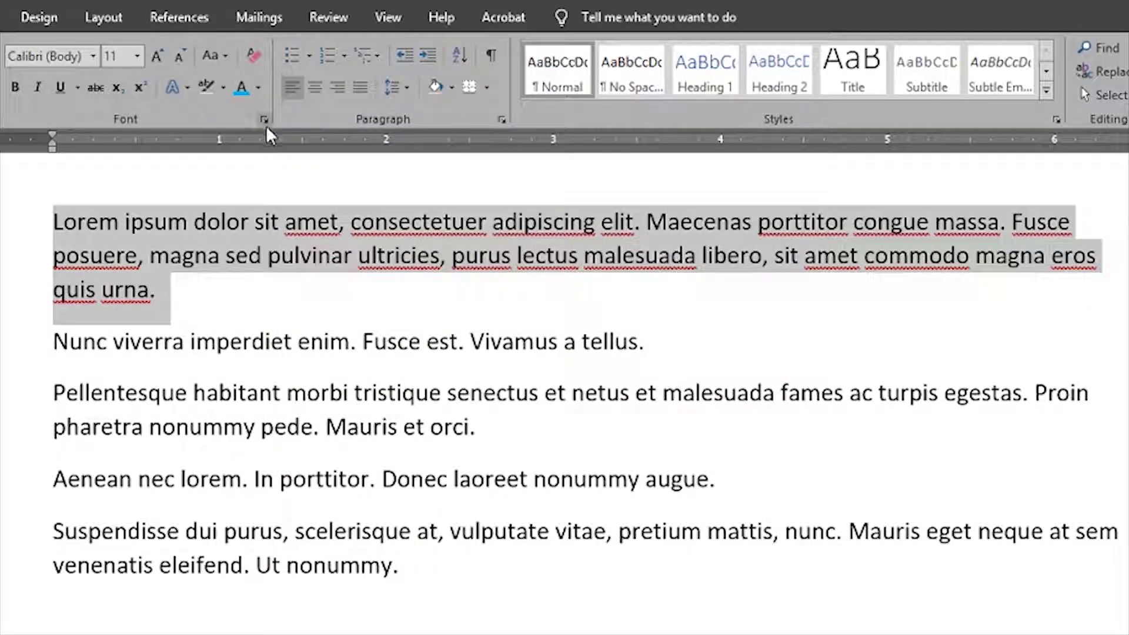
{"action": "left_click", "coordinate": [264, 121]}
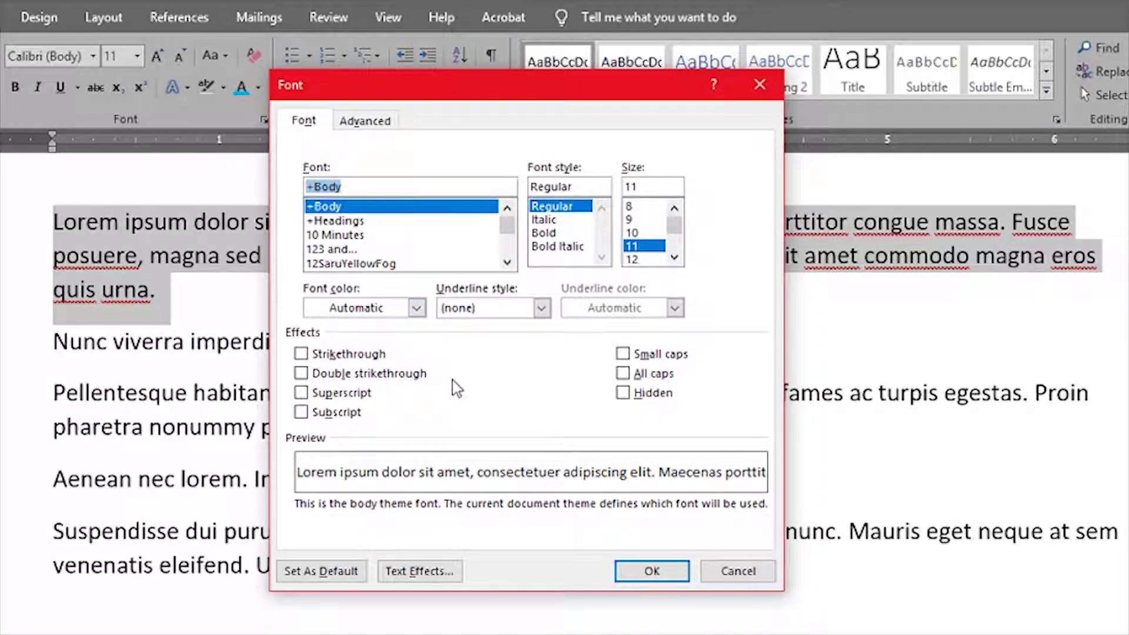
{"action": "left_click", "coordinate": [739, 571]}
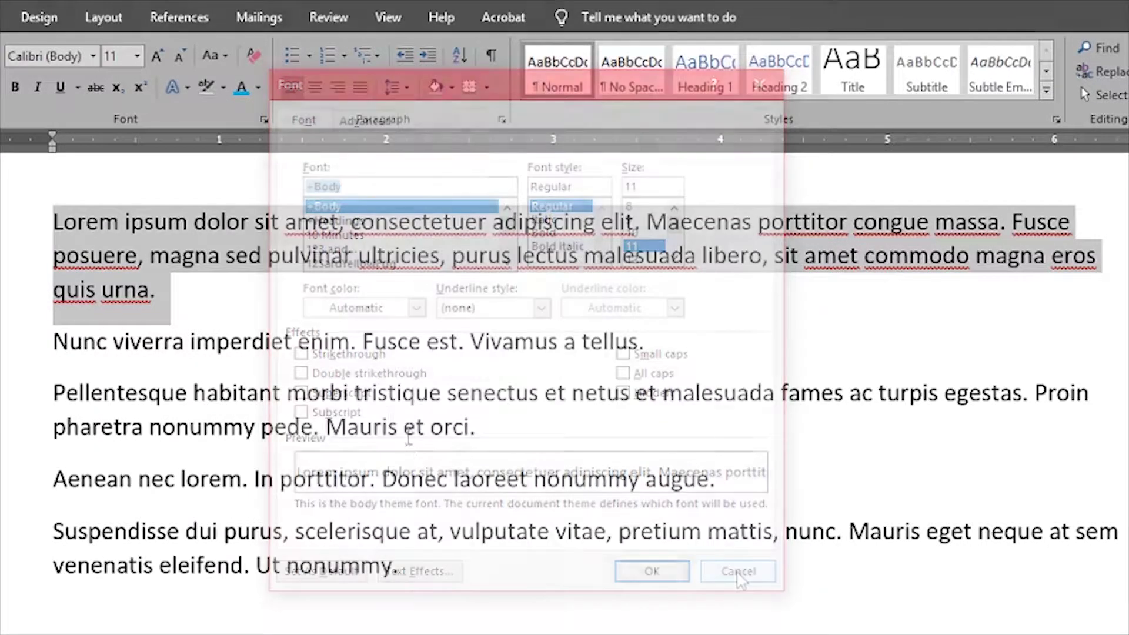
- Make the word "imperdiet" in the second paragraph bold, italic and underlined
{"action": "double_click", "coordinate": [264, 341]}
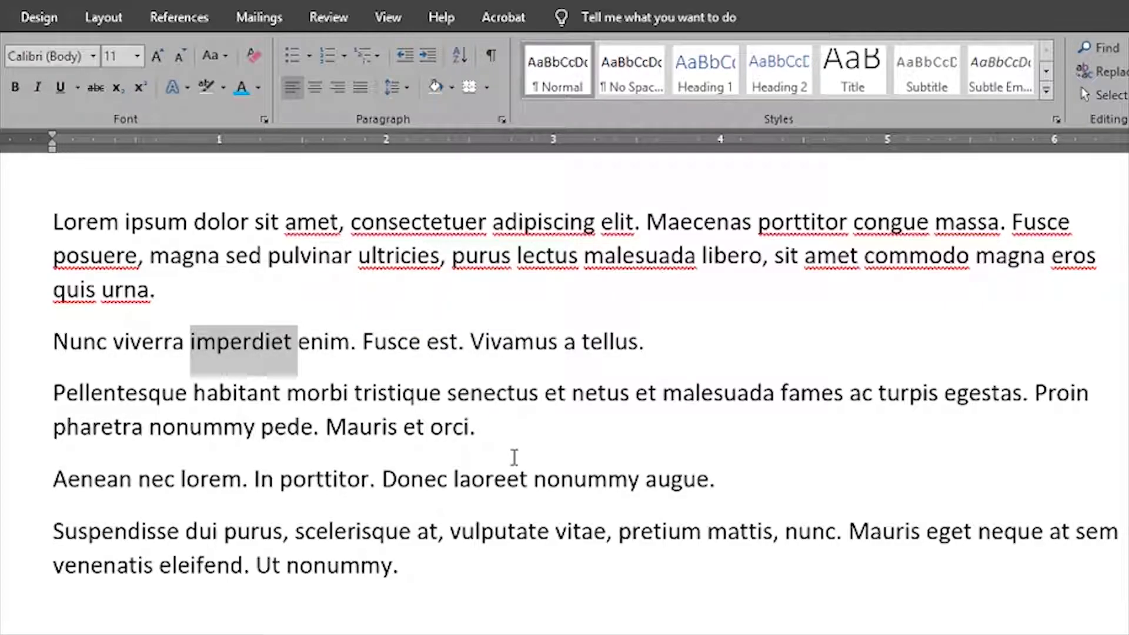
{"action": "left_click", "coordinate": [251, 341]}
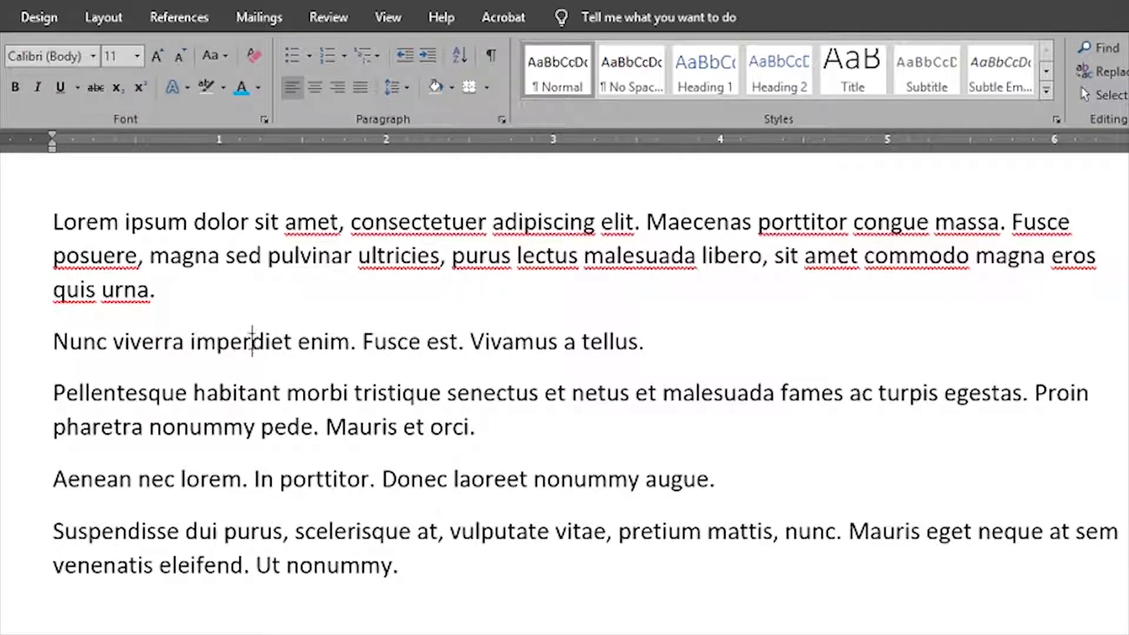
{"action": "double_click", "coordinate": [254, 341]}
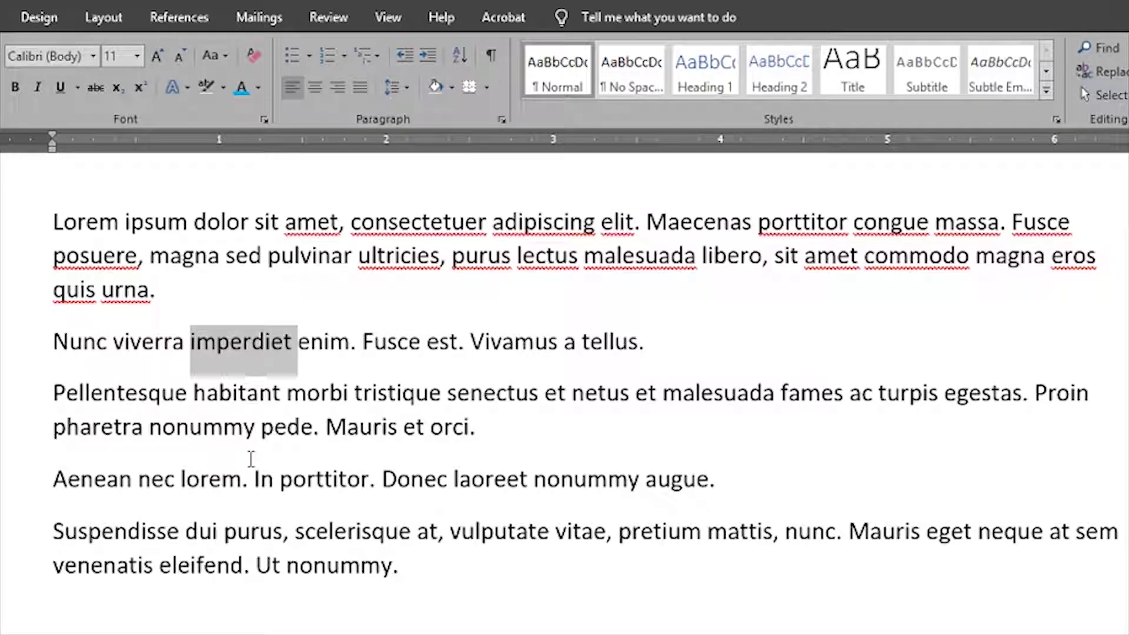
{"action": "left_click", "coordinate": [208, 393]}
{"action": "double_click", "coordinate": [230, 337]}
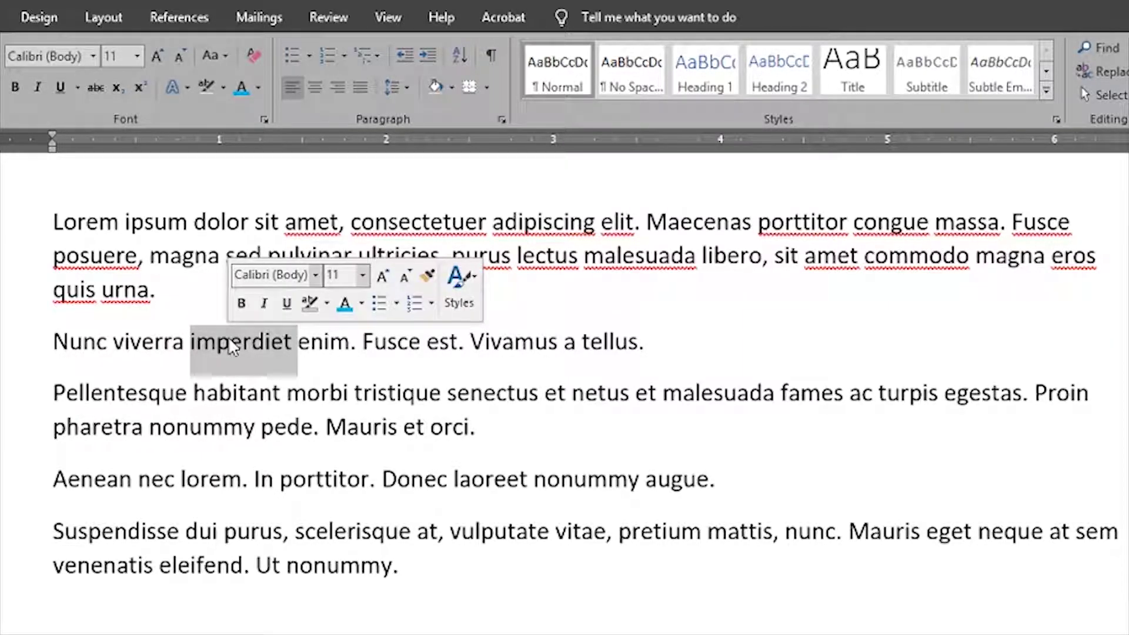
{"action": "left_click", "coordinate": [241, 303]}
{"action": "left_click", "coordinate": [266, 303]}
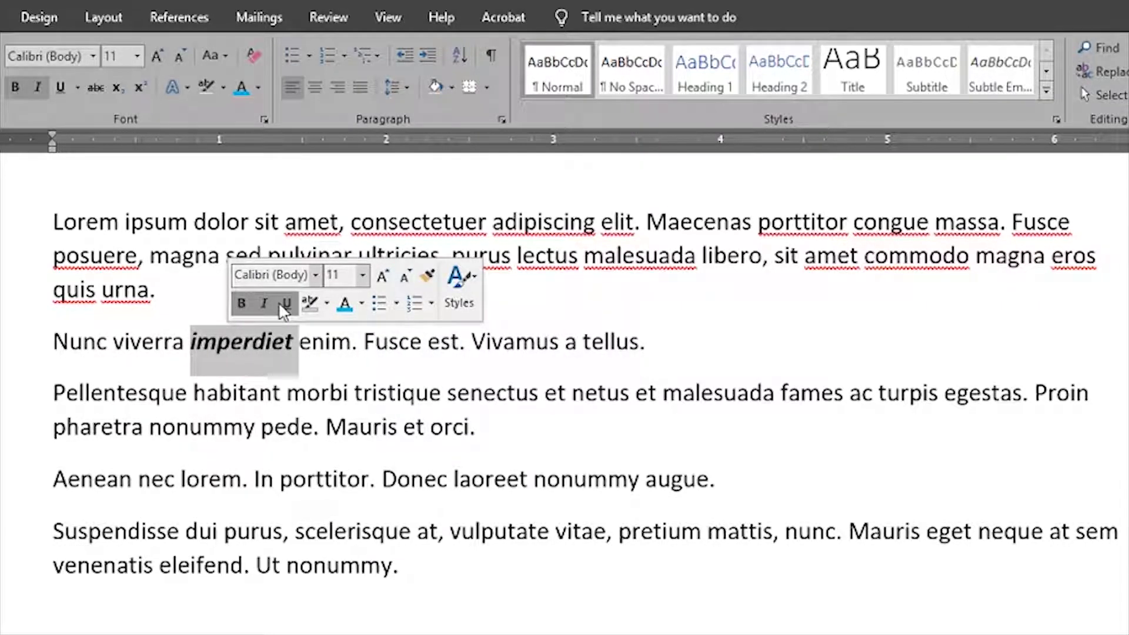
{"action": "left_click", "coordinate": [287, 303]}
{"action": "left_click", "coordinate": [306, 301]}
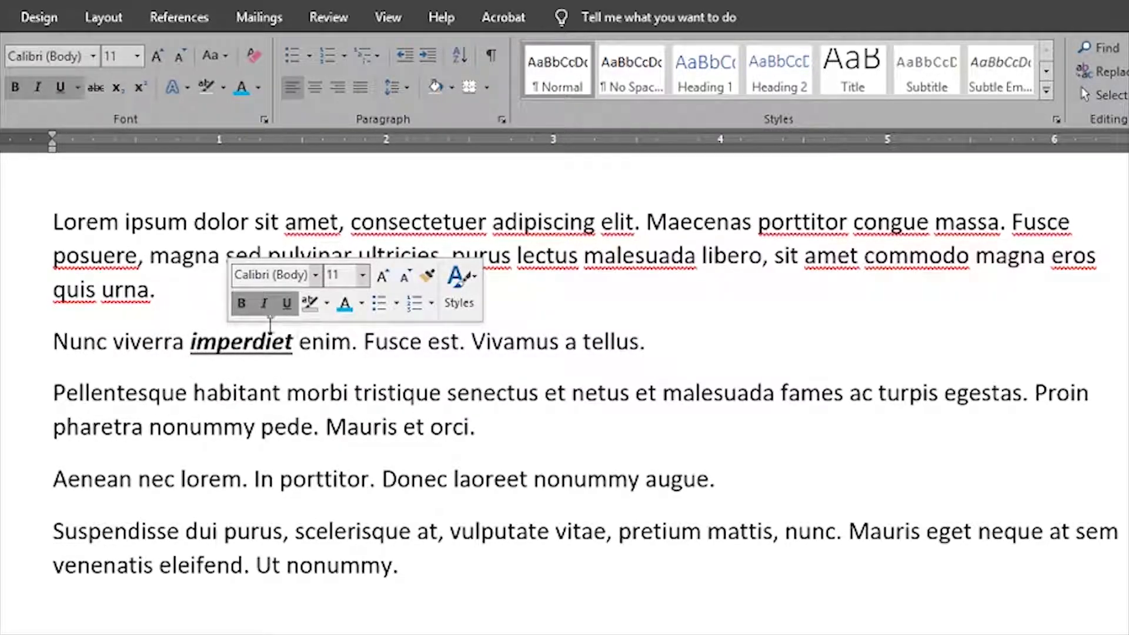
- Remove the bold, italic and underline formatting from "imperdiet"
{"action": "double_click", "coordinate": [250, 341]}
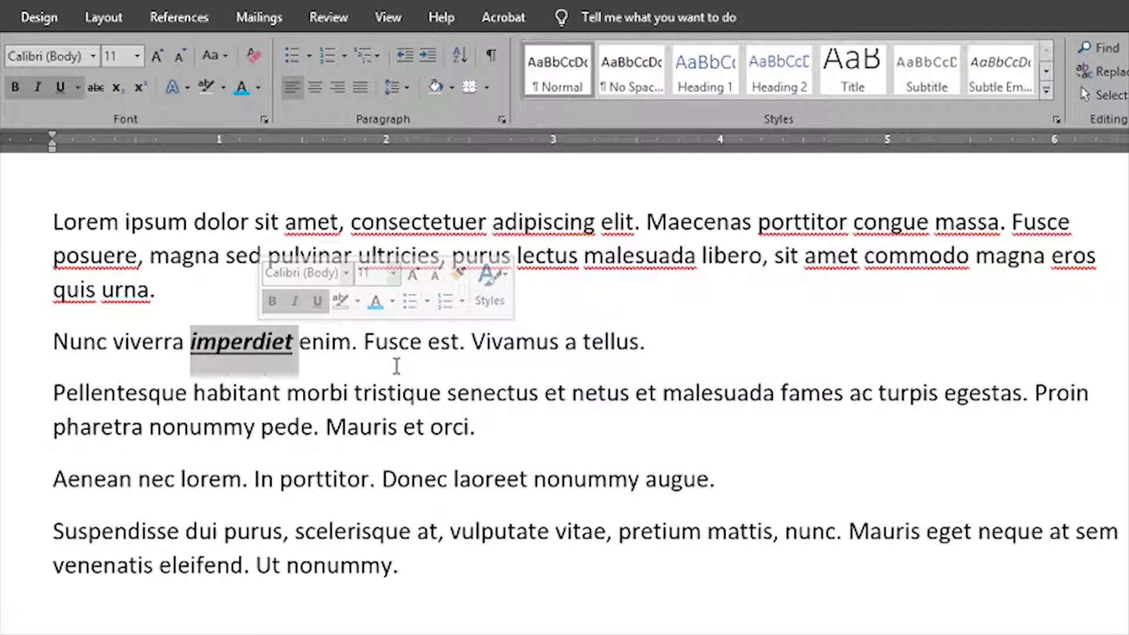
{"action": "left_click", "coordinate": [271, 302]}
{"action": "left_click", "coordinate": [295, 302]}
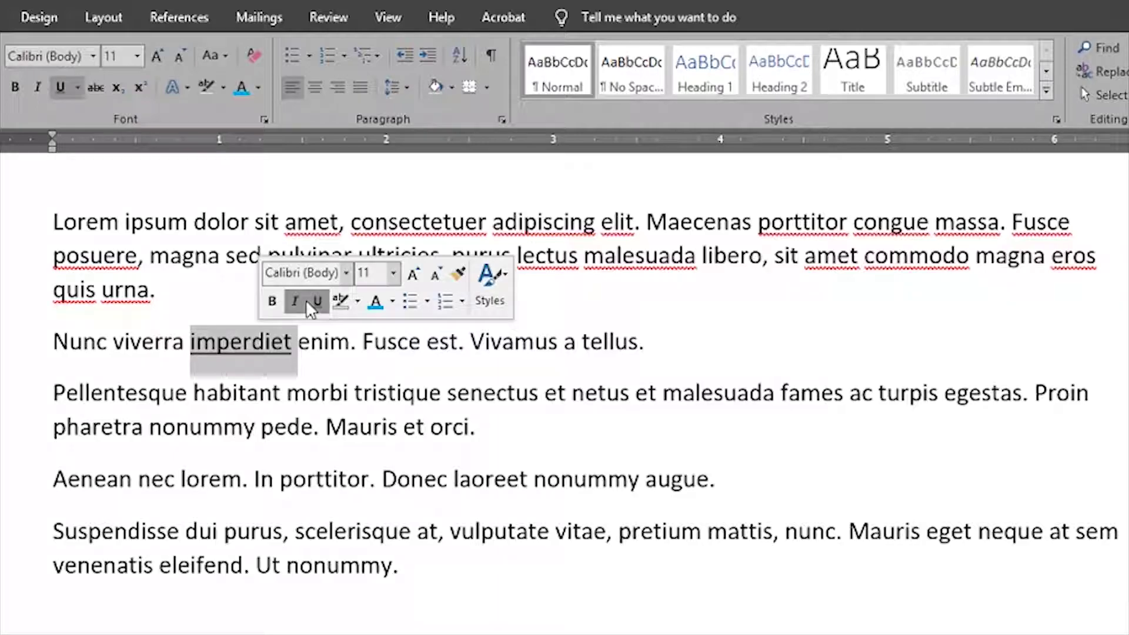
{"action": "left_click", "coordinate": [317, 301]}
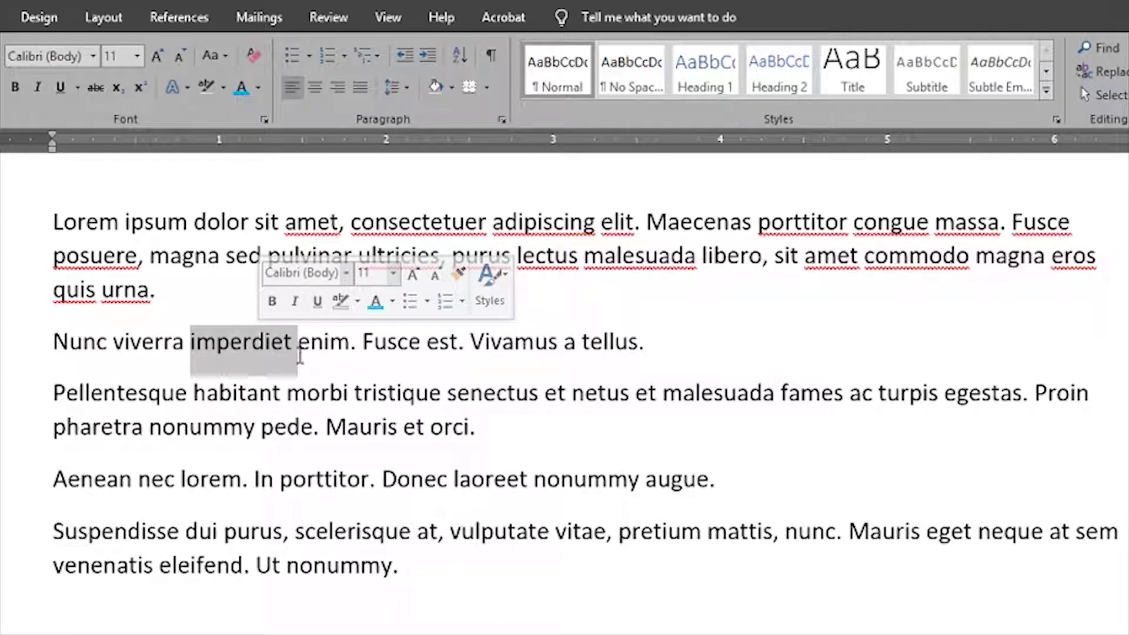
- Turn bold on and off again for the word "imperdiet", and apply italic to it
{"action": "left_click", "coordinate": [283, 341]}
{"action": "double_click", "coordinate": [242, 342]}
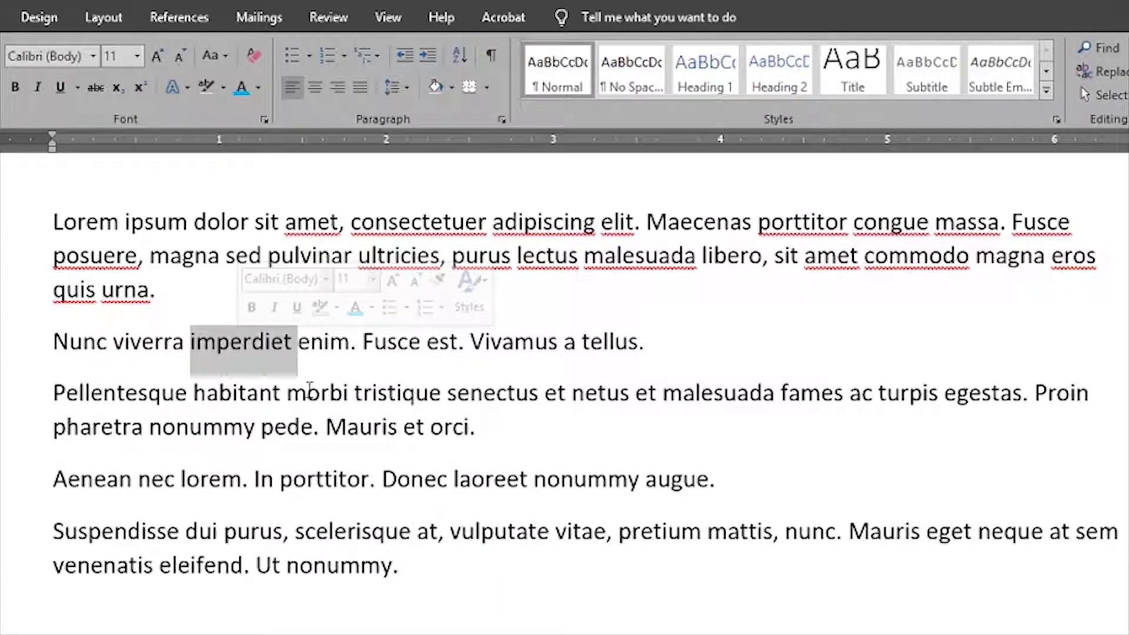
{"action": "key", "text": "ctrl+b"}
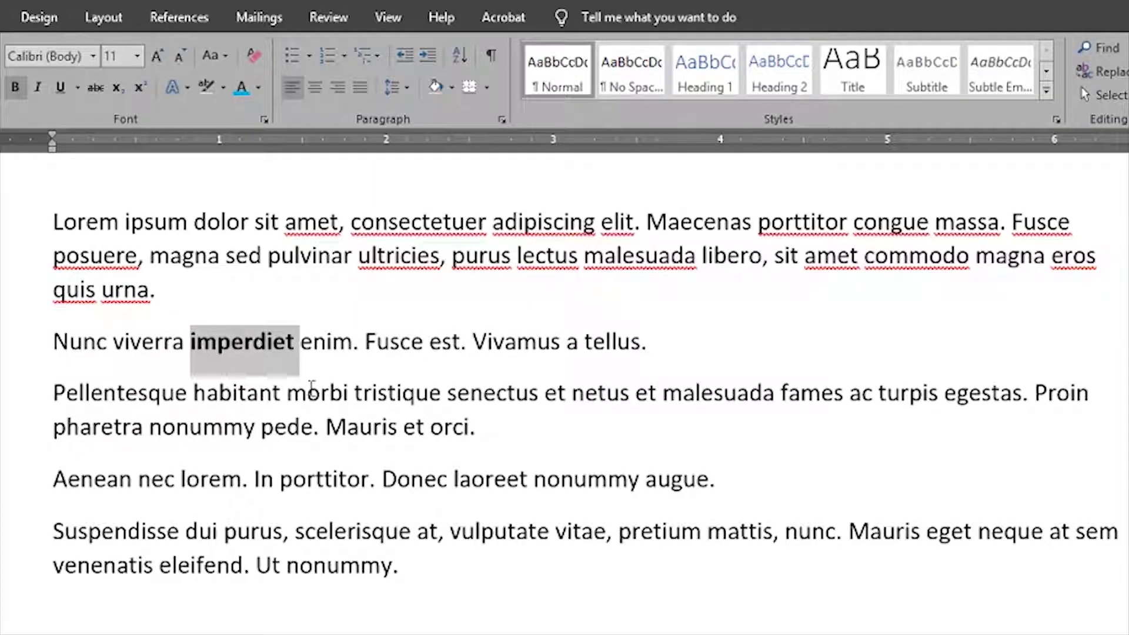
{"action": "key", "text": "ctrl+b"}
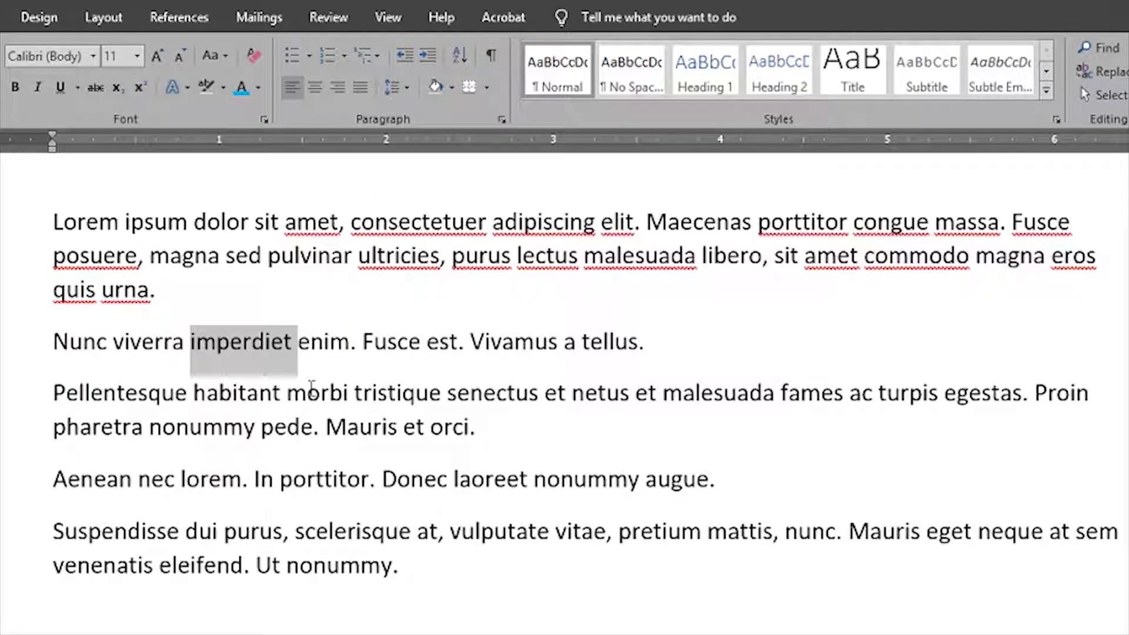
{"action": "key", "text": "ctrl+i"}
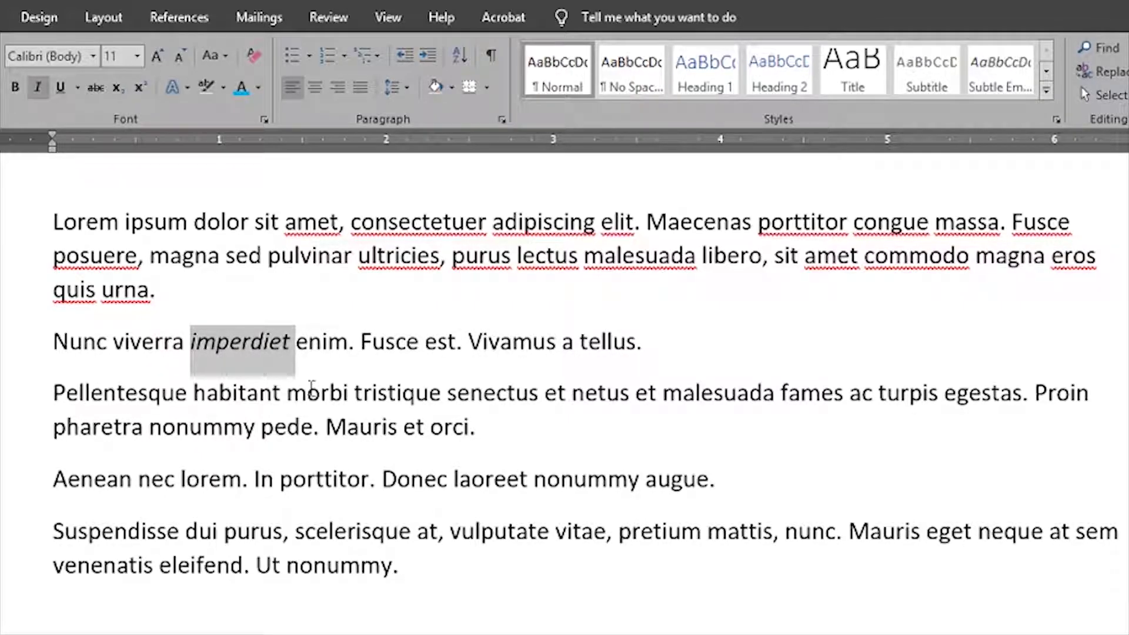
- Remove the italic from the word "imperdiet" in the second paragraph, and turn underline on and off again
{"action": "key", "text": "ctrl+i"}
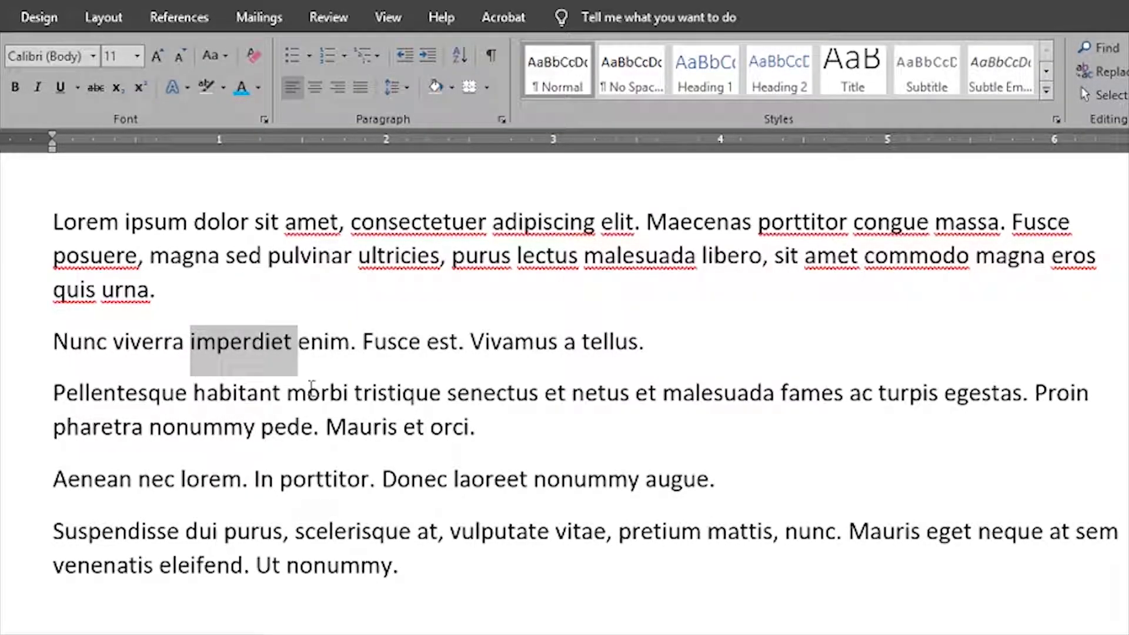
{"action": "key", "text": "ctrl+u"}
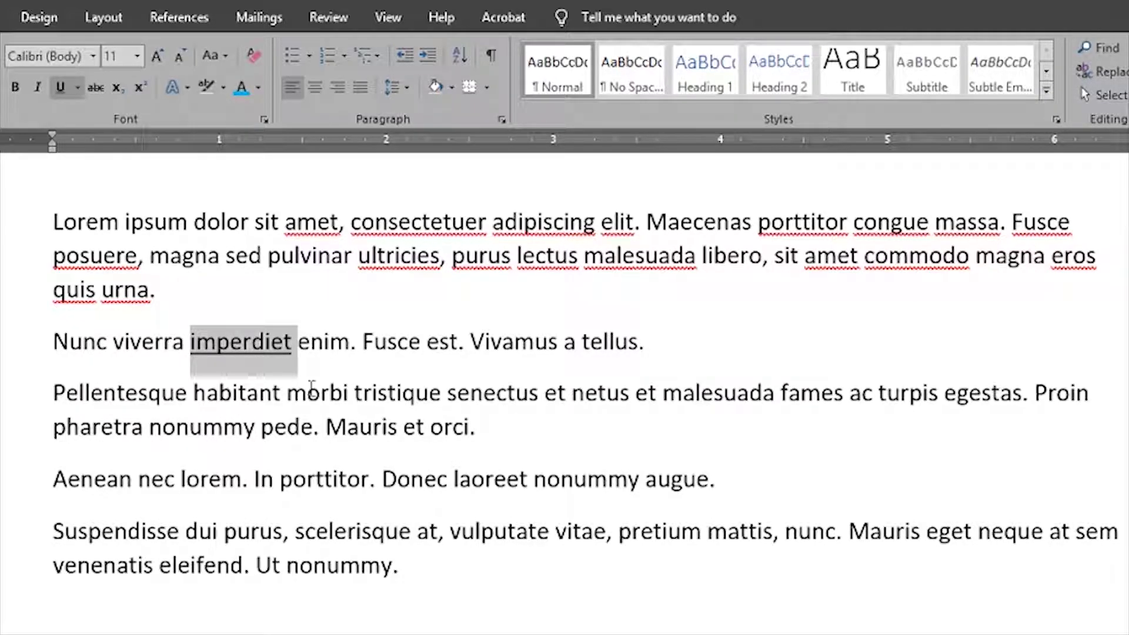
{"action": "key", "text": "ctrl+u"}
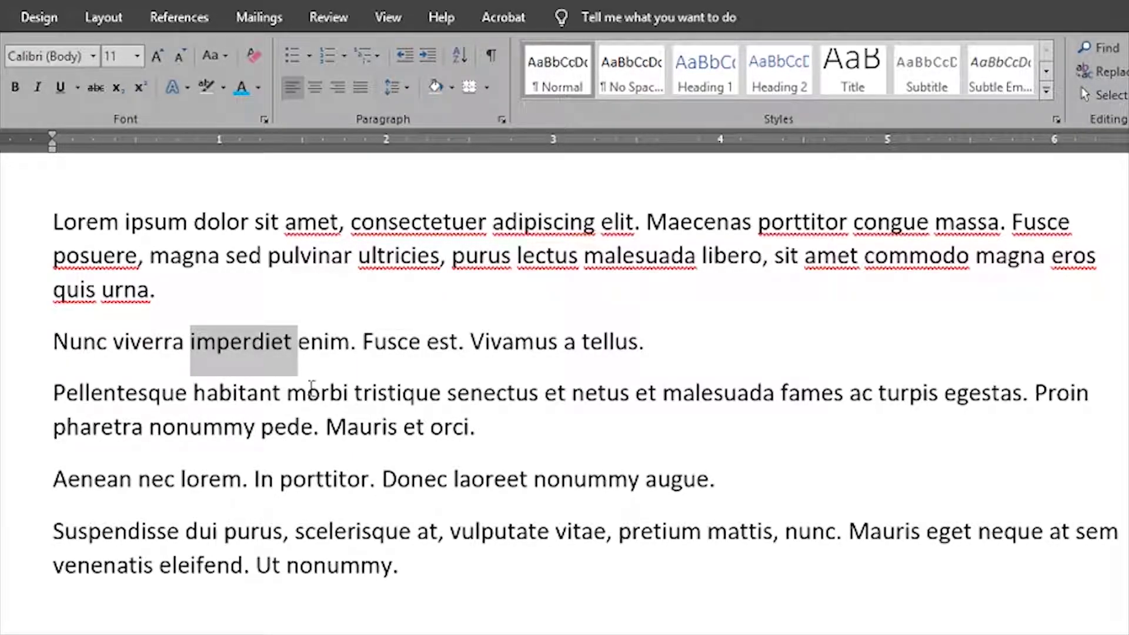
- Shrink the word "imperdiet" by several font size increments, then grow it step by step beyond its original size
{"action": "left_click", "coordinate": [180, 56]}
{"action": "left_click", "coordinate": [180, 56]}
{"action": "left_click", "coordinate": [180, 56]}
{"action": "left_click", "coordinate": [180, 56]}
{"action": "left_click", "coordinate": [180, 56]}
{"action": "left_click", "coordinate": [157, 60]}
{"action": "left_click", "coordinate": [158, 60]}
{"action": "left_click", "coordinate": [158, 60]}
{"action": "left_click", "coordinate": [157, 60]}
{"action": "left_click", "coordinate": [157, 61]}
{"action": "left_click", "coordinate": [158, 61]}
{"action": "left_click", "coordinate": [158, 61]}
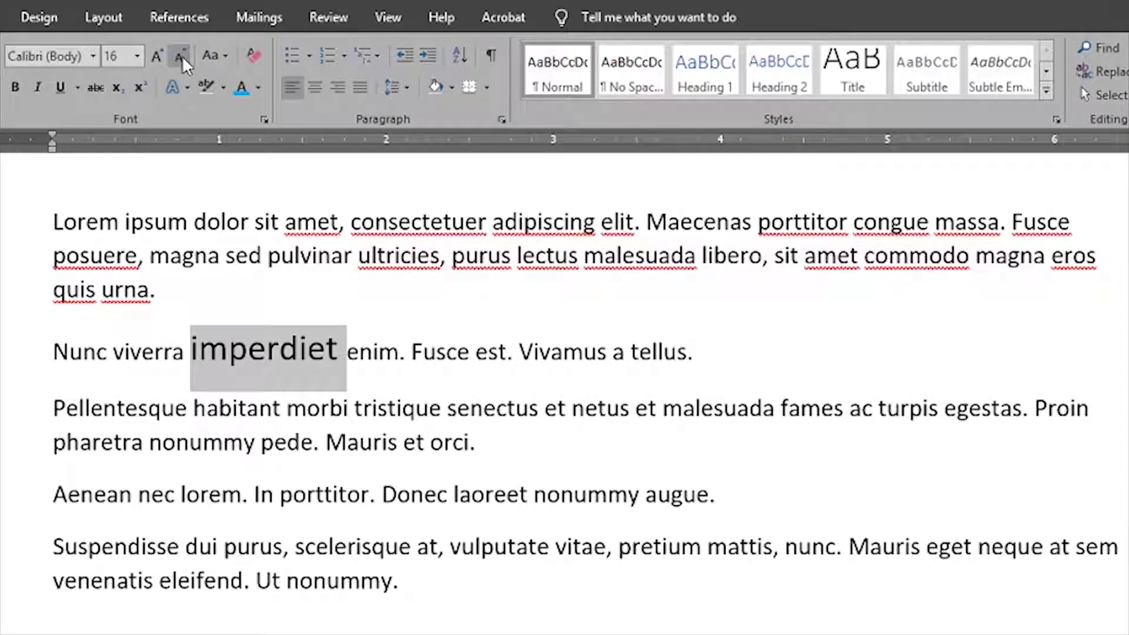
- Decrease the font size of "imperdiet" by a few increments, then set it to 24
{"action": "left_click", "coordinate": [181, 55]}
{"action": "left_click", "coordinate": [181, 56]}
{"action": "left_click", "coordinate": [181, 55]}
{"action": "left_click", "coordinate": [181, 55]}
{"action": "left_click", "coordinate": [137, 56]}
{"action": "left_click", "coordinate": [112, 274]}
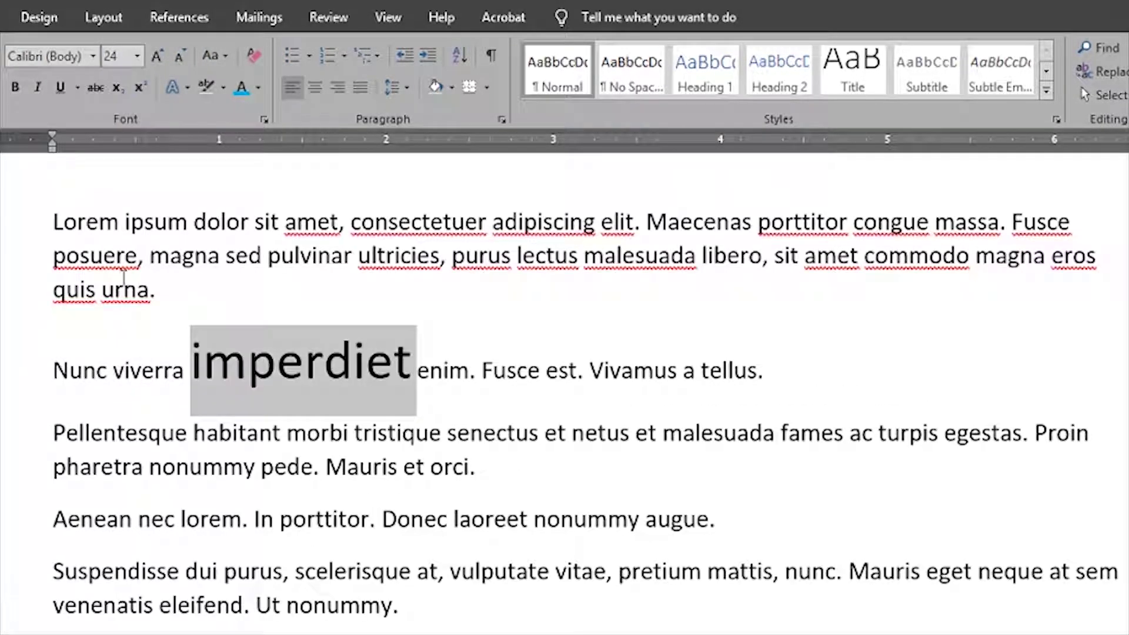
- Bring up the mini toolbar and shortcut commands for the word "imperdiet", examine the formatting options, and dismiss them
{"action": "left_click", "coordinate": [395, 376]}
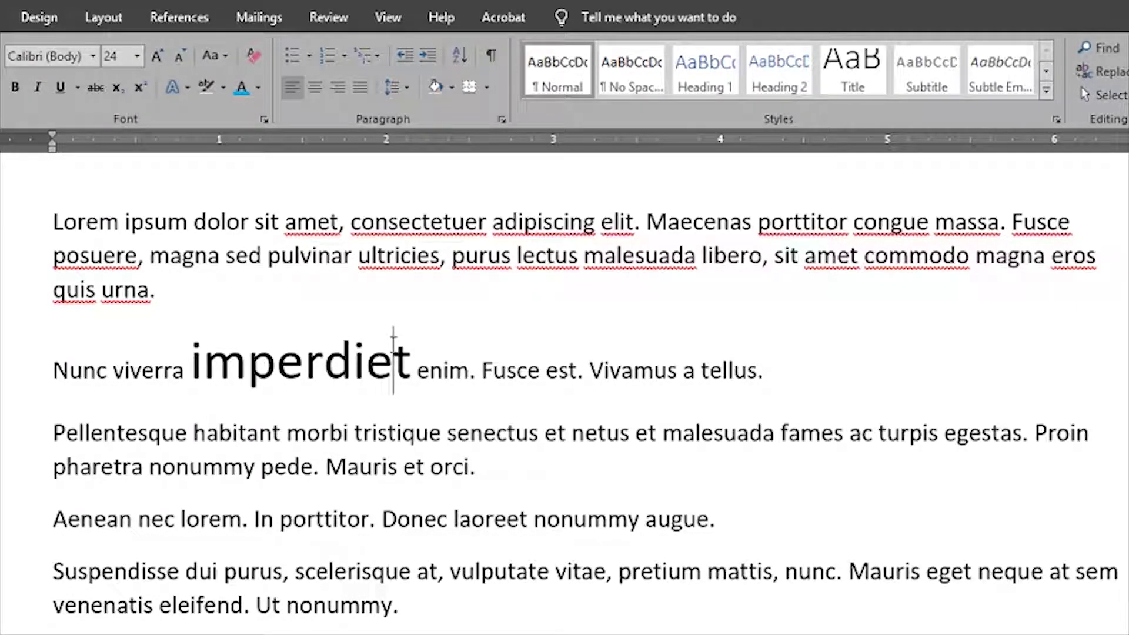
{"action": "double_click", "coordinate": [354, 360]}
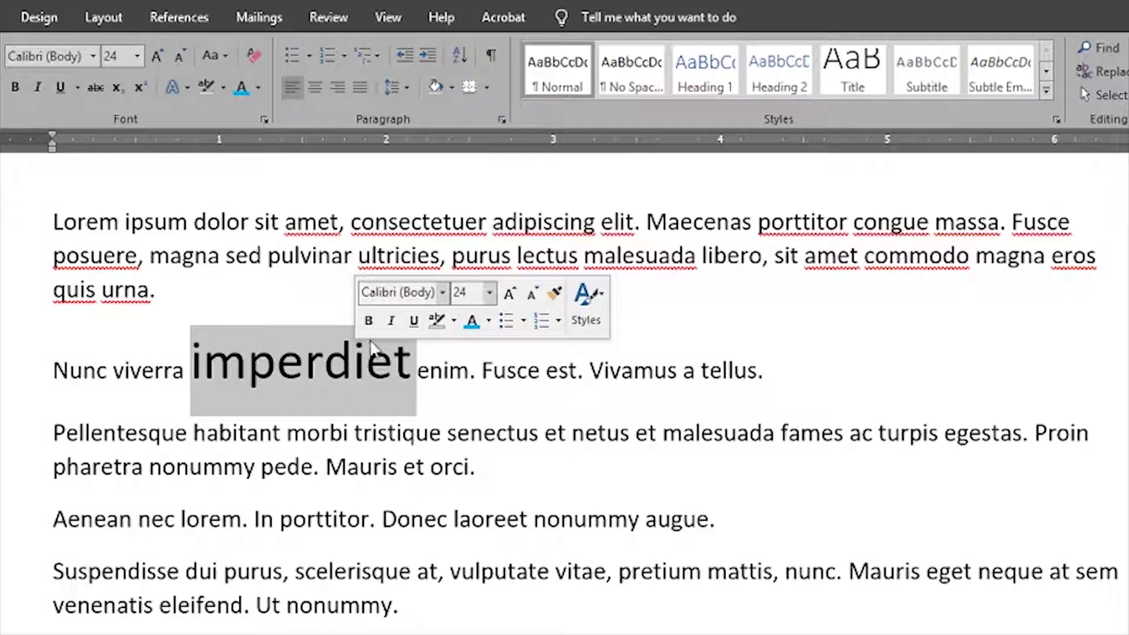
{"action": "left_click", "coordinate": [329, 373]}
{"action": "double_click", "coordinate": [321, 365]}
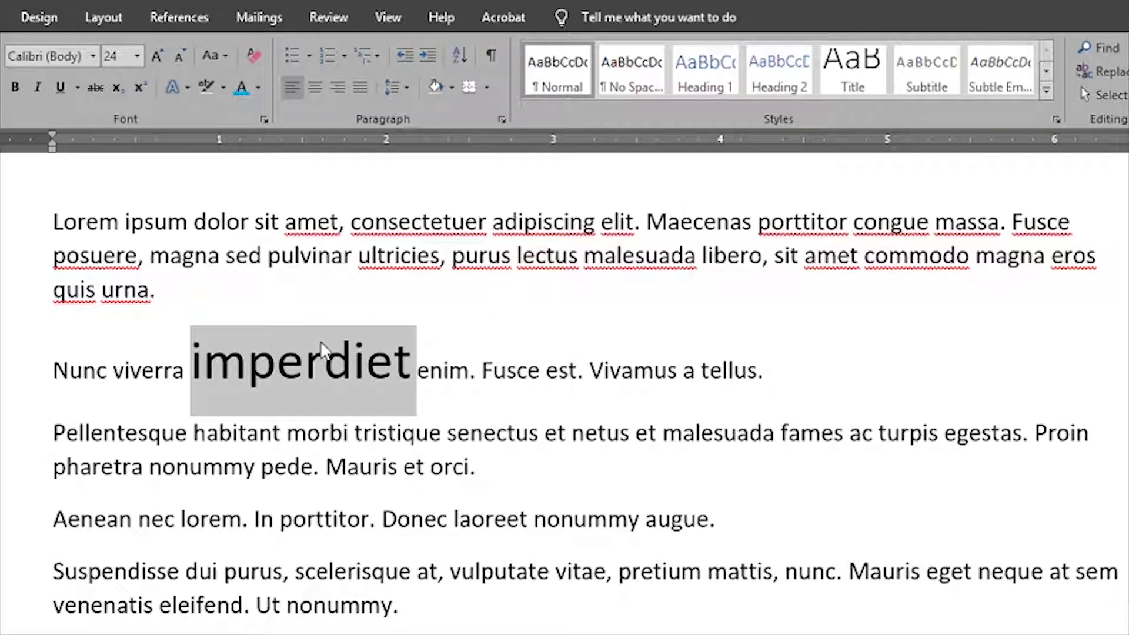
{"action": "right_click", "coordinate": [307, 363]}
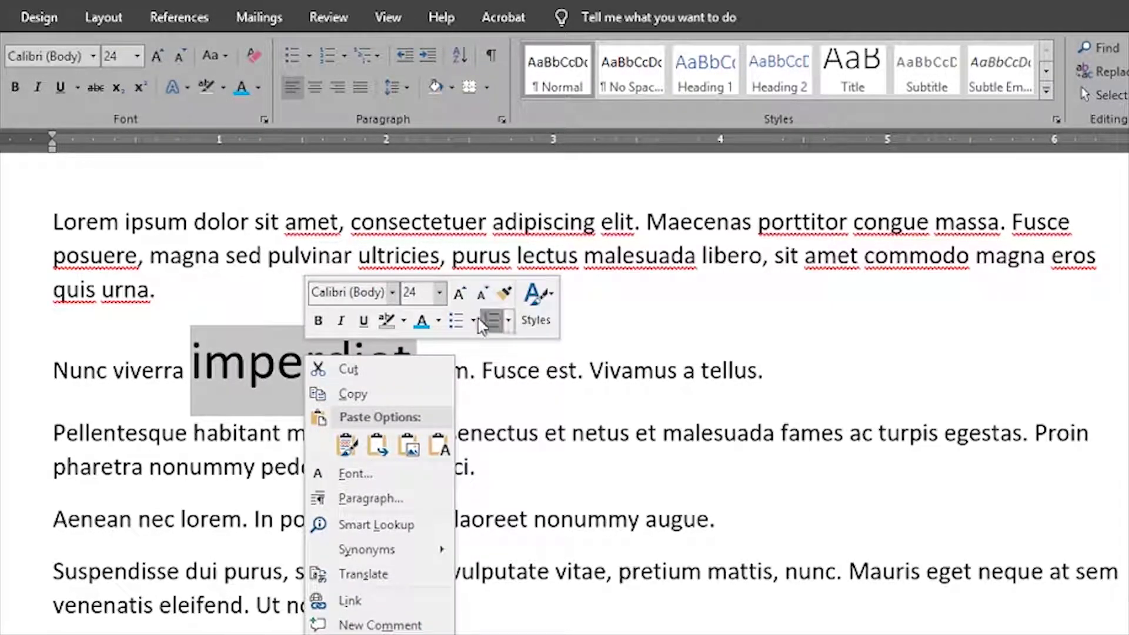
{"action": "left_click", "coordinate": [636, 402]}
{"action": "right_click", "coordinate": [635, 395]}
{"action": "left_click", "coordinate": [519, 326]}
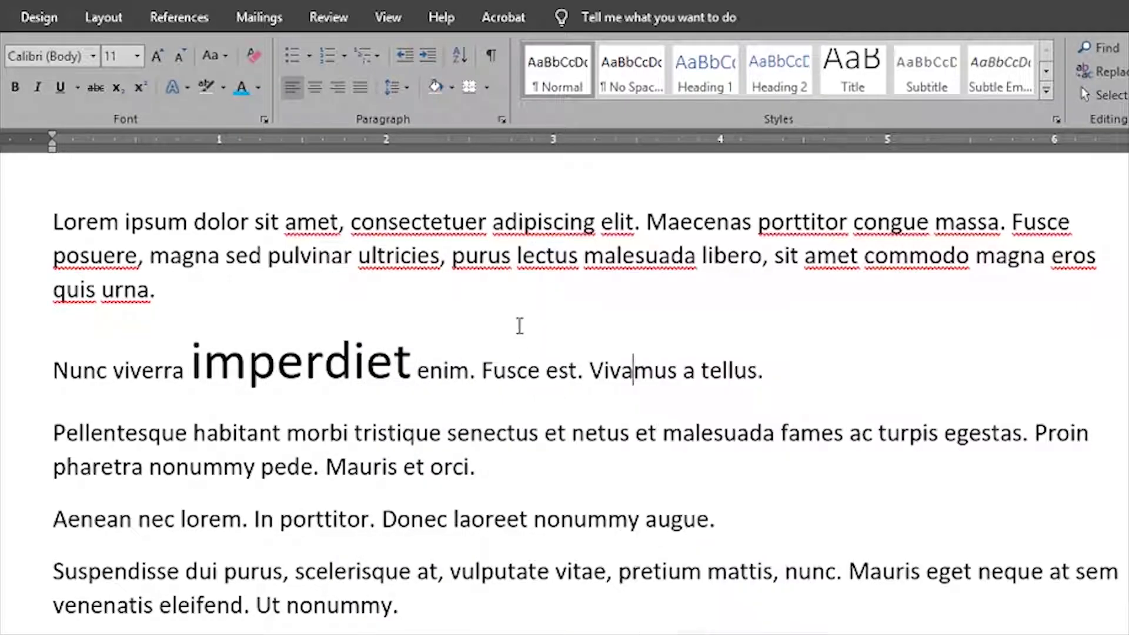
- Select the whole second paragraph, search Word's commands for "font", and examine the suggested actions and help topics without applying any
{"action": "triple_click", "coordinate": [351, 363]}
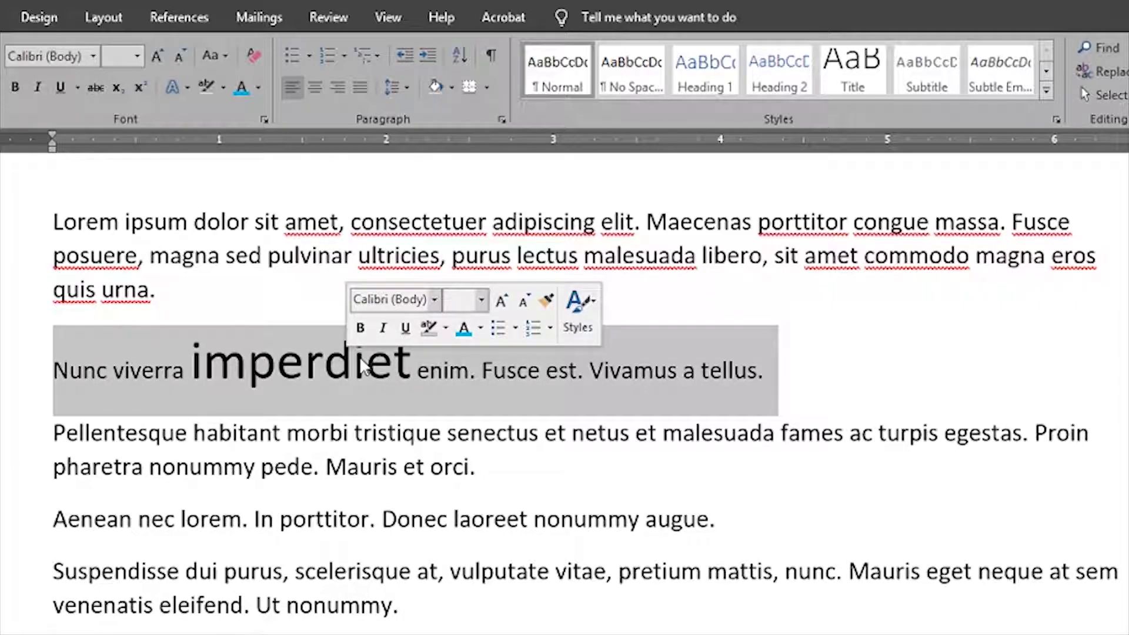
{"action": "left_click", "coordinate": [305, 367]}
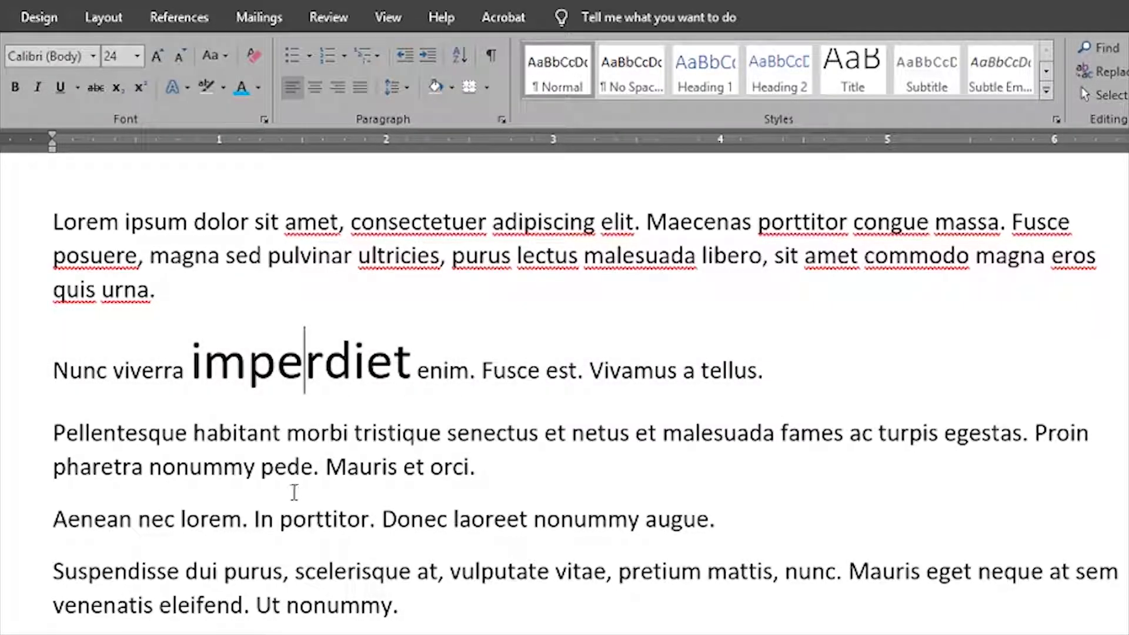
{"action": "double_click", "coordinate": [297, 357]}
{"action": "triple_click", "coordinate": [297, 357]}
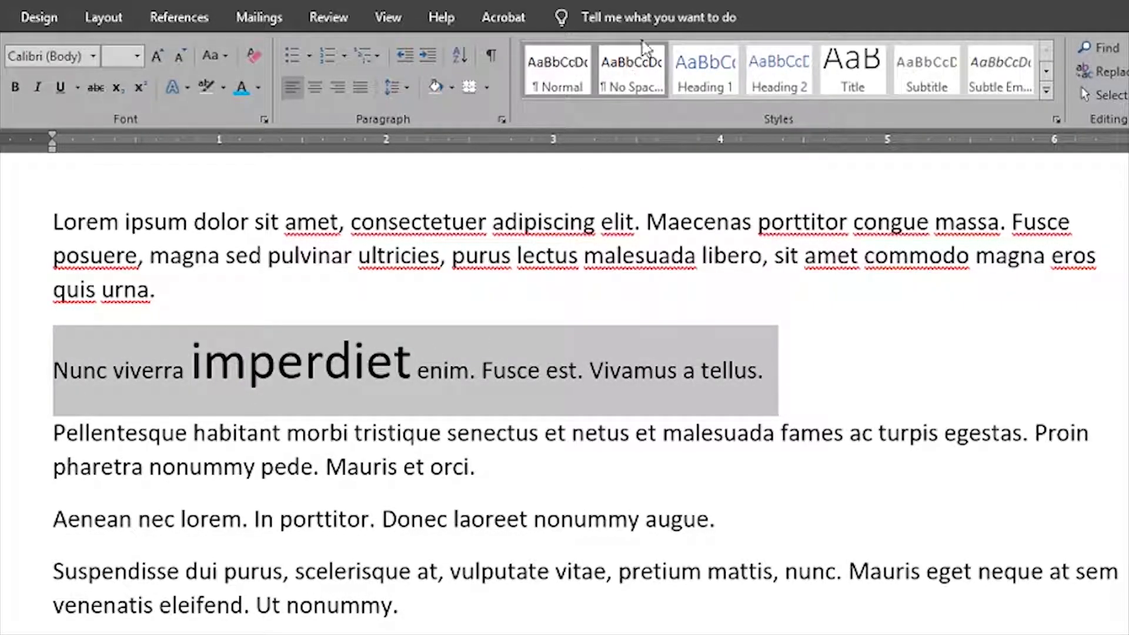
{"action": "left_click", "coordinate": [749, 18]}
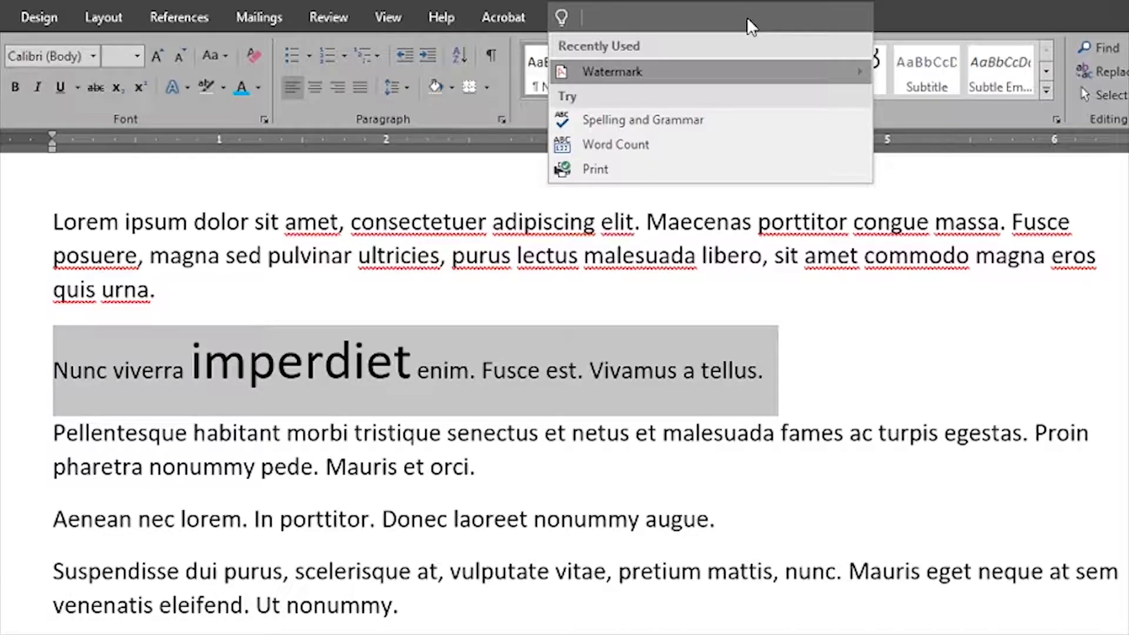
{"action": "type", "text": "font"}
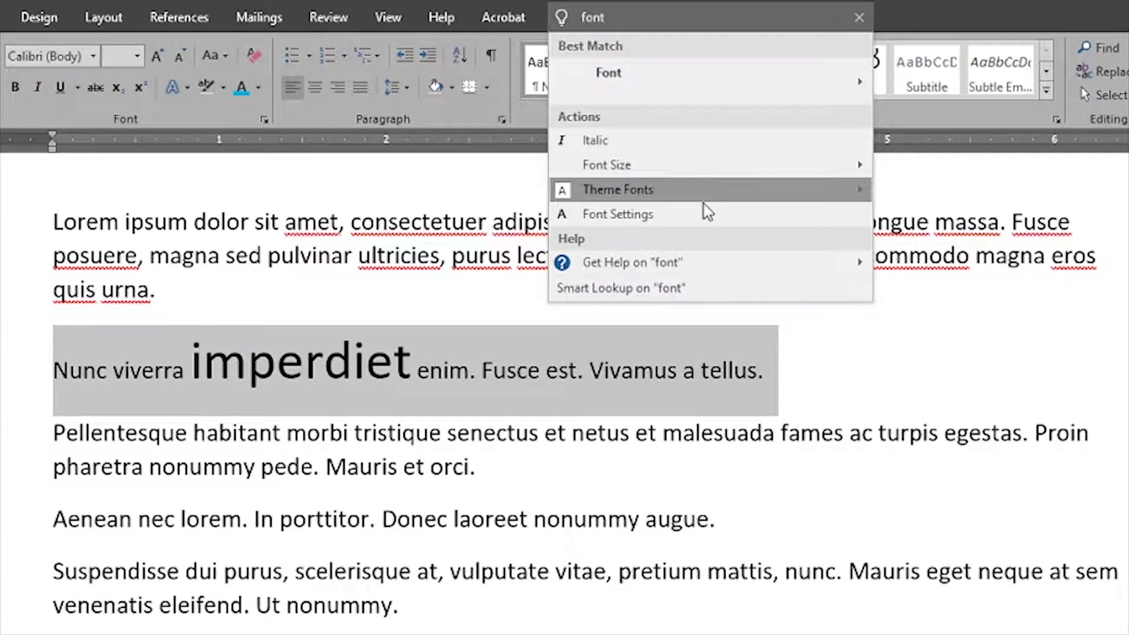
{"action": "mouse_move", "coordinate": [681, 271]}
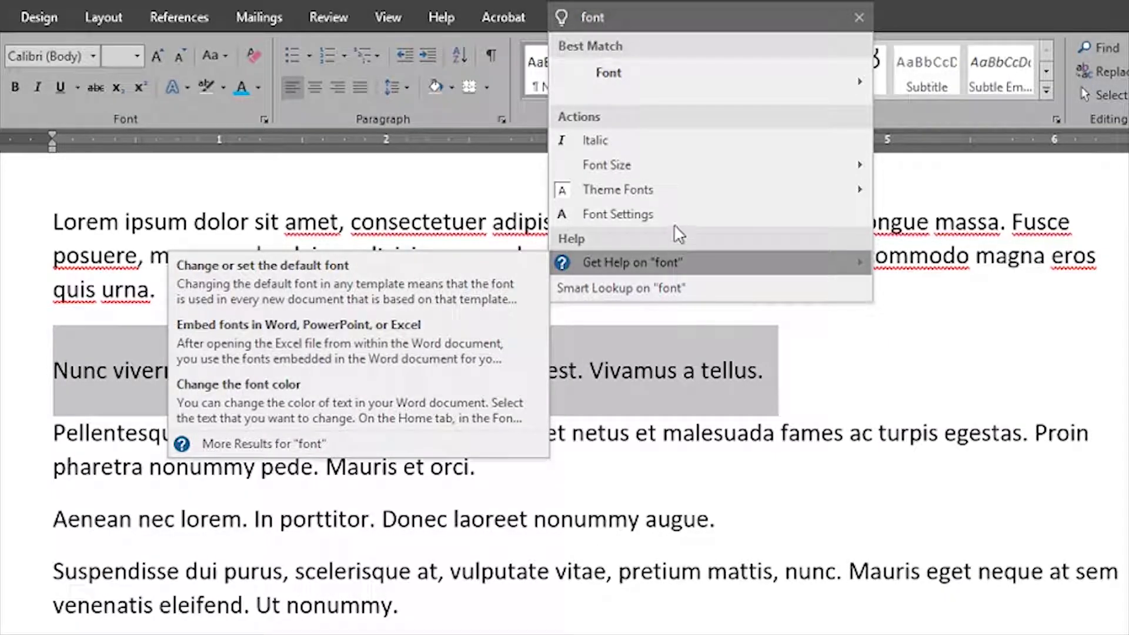
{"action": "mouse_move", "coordinate": [701, 201]}
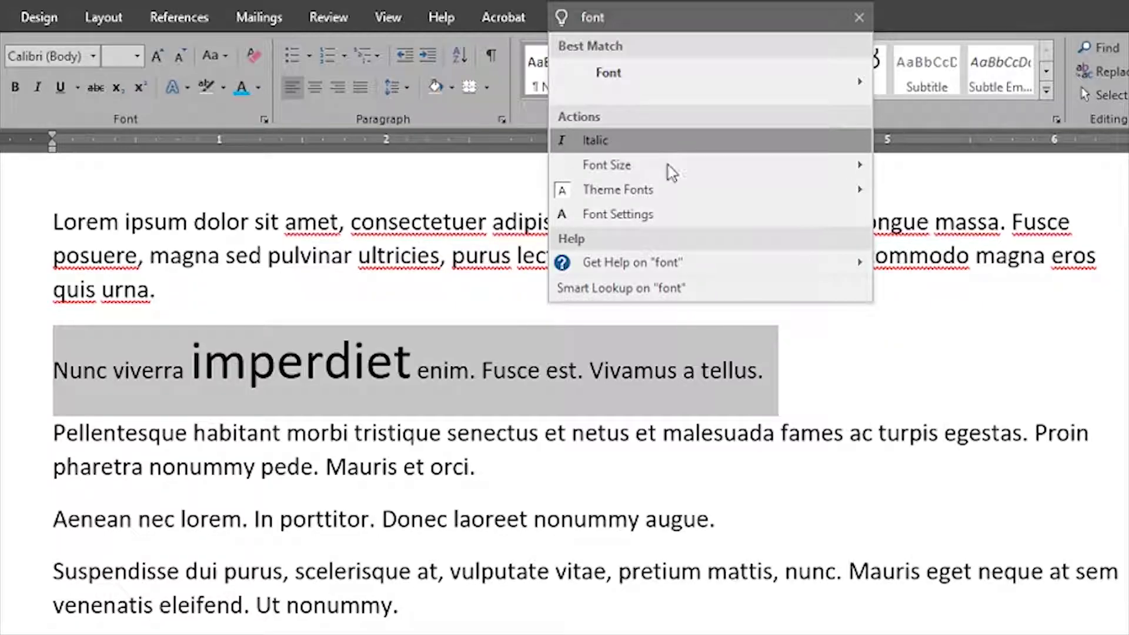
{"action": "left_click", "coordinate": [516, 407]}
- Select all the text in the document and clear all its formatting
{"action": "left_click", "coordinate": [510, 398]}
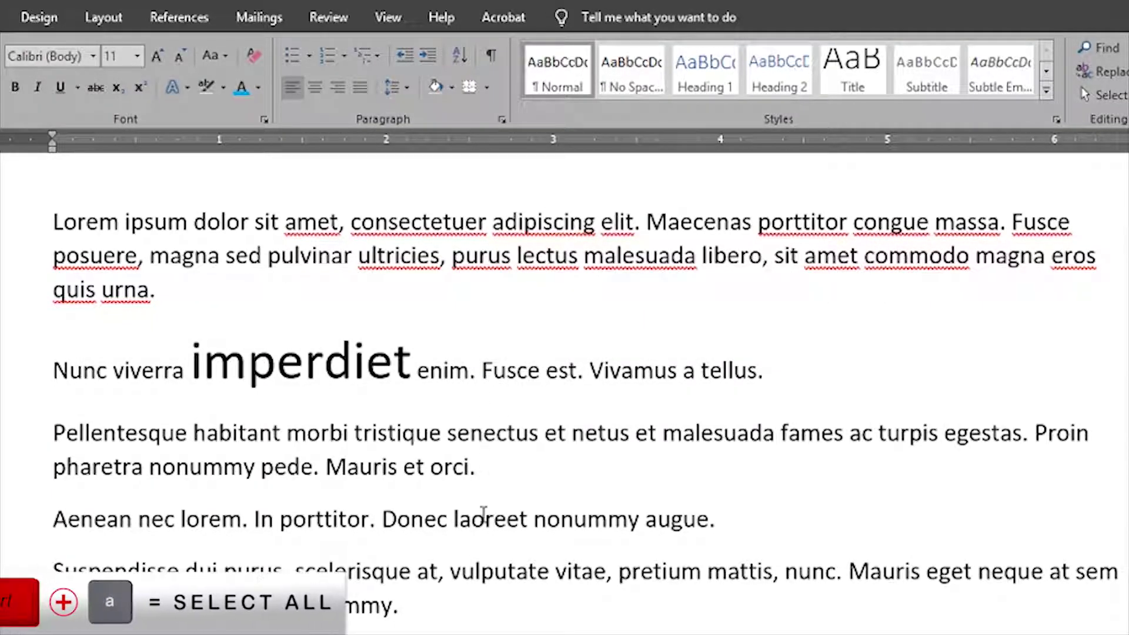
{"action": "key", "text": "ctrl+a"}
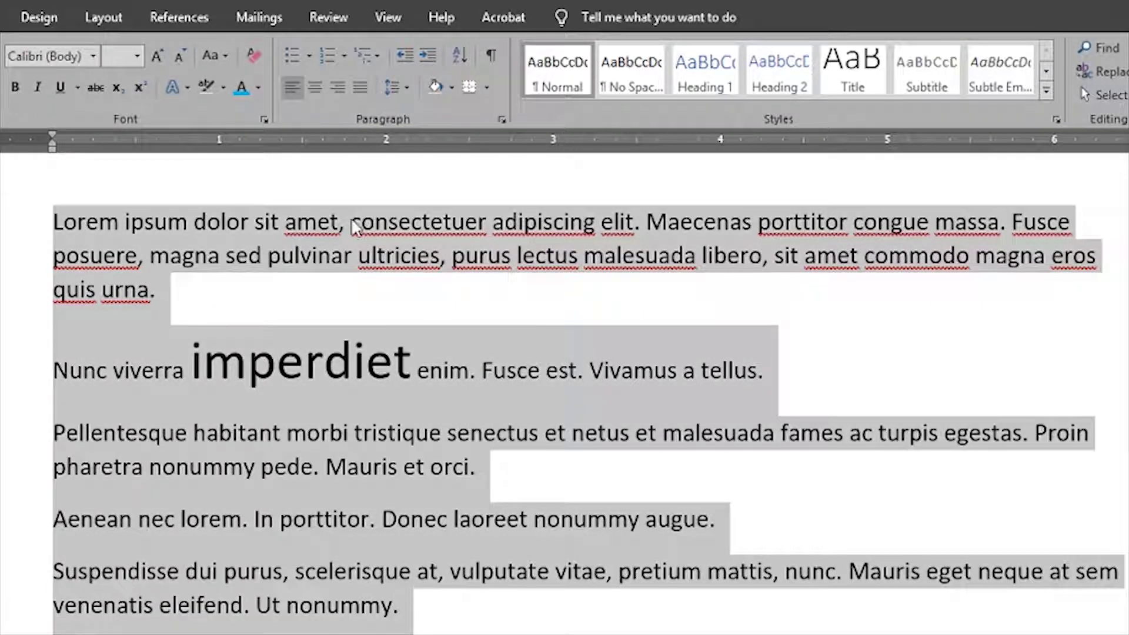
{"action": "left_click", "coordinate": [254, 55]}
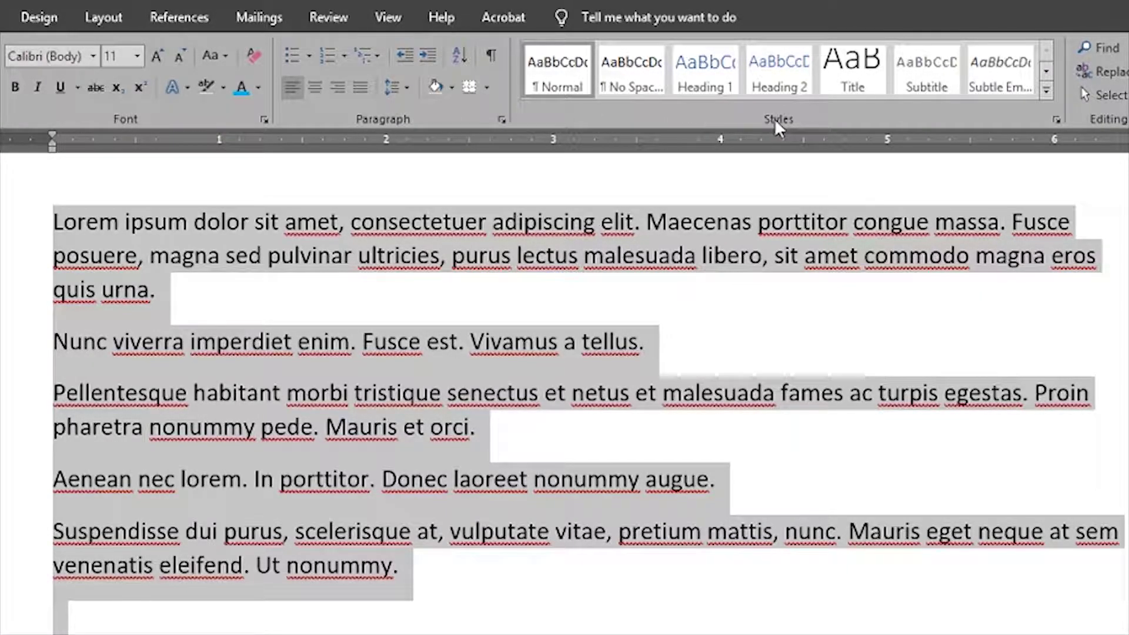
- Apply the Intense Emphasis style to all the text, then apply the Intense Quote style to the whole document
{"action": "left_click", "coordinate": [1047, 89]}
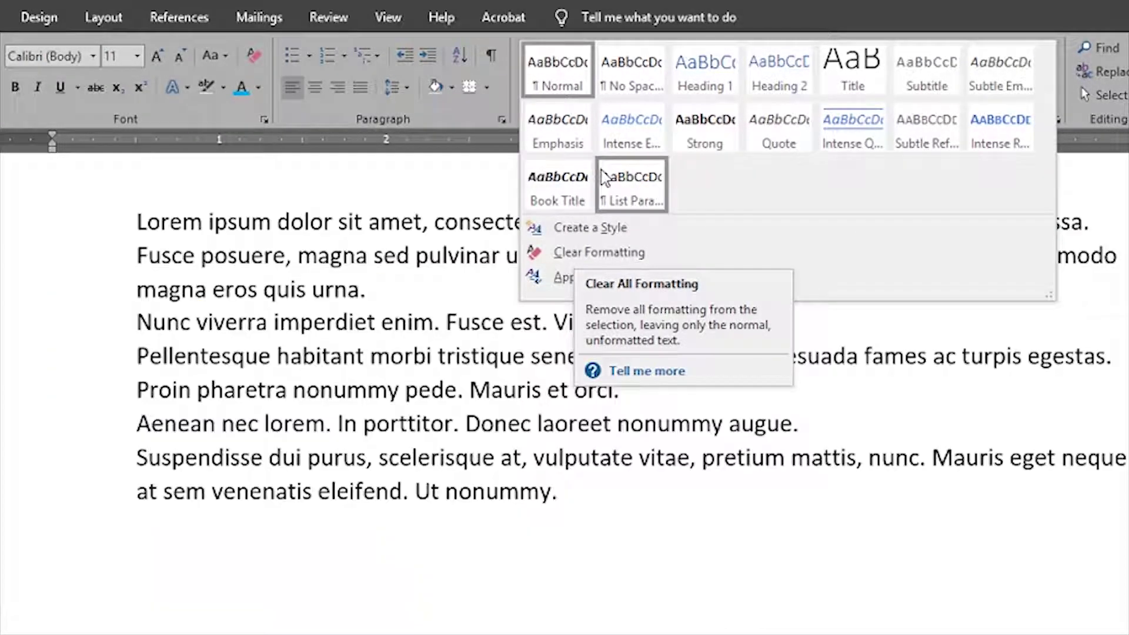
{"action": "left_click", "coordinate": [635, 131]}
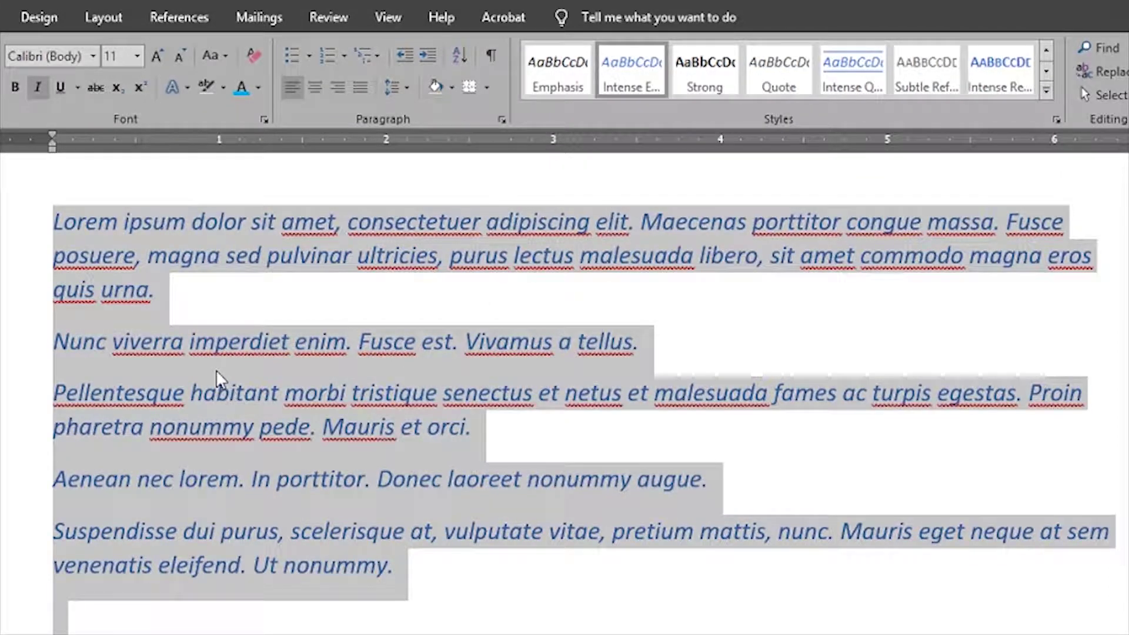
{"action": "left_click", "coordinate": [271, 364]}
{"action": "triple_click", "coordinate": [355, 347]}
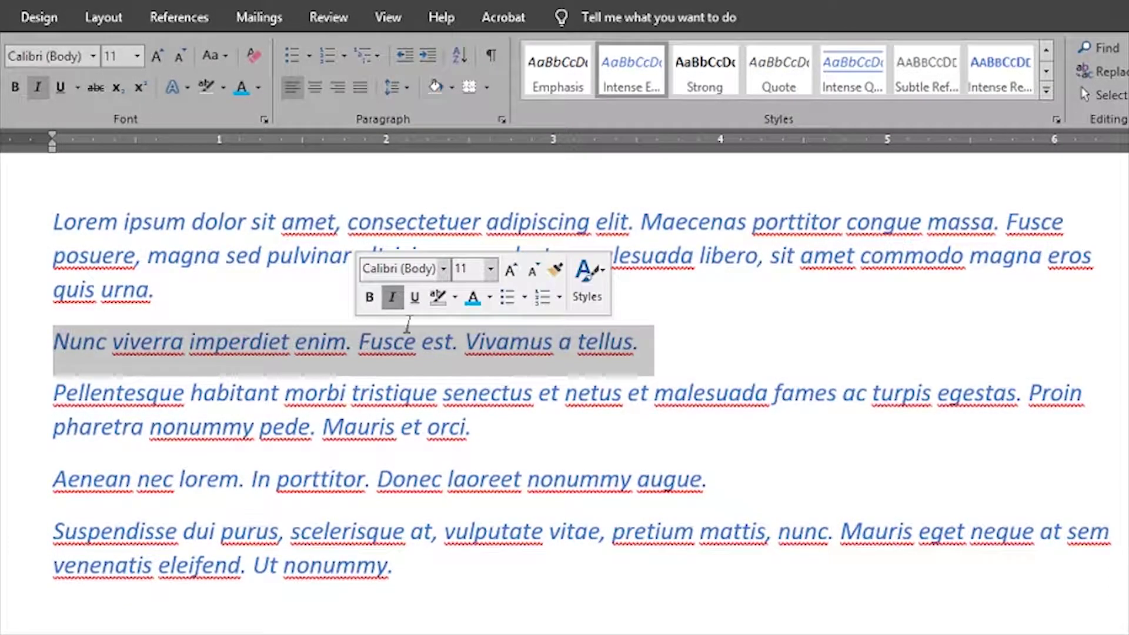
{"action": "key", "text": "ctrl+a"}
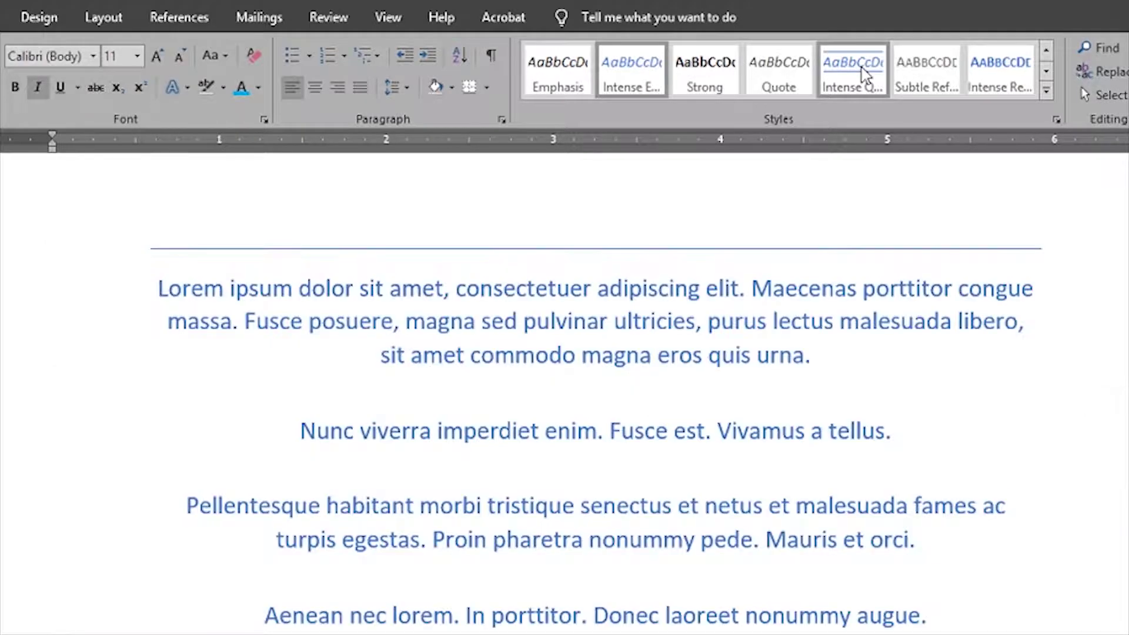
{"action": "left_click", "coordinate": [858, 75]}
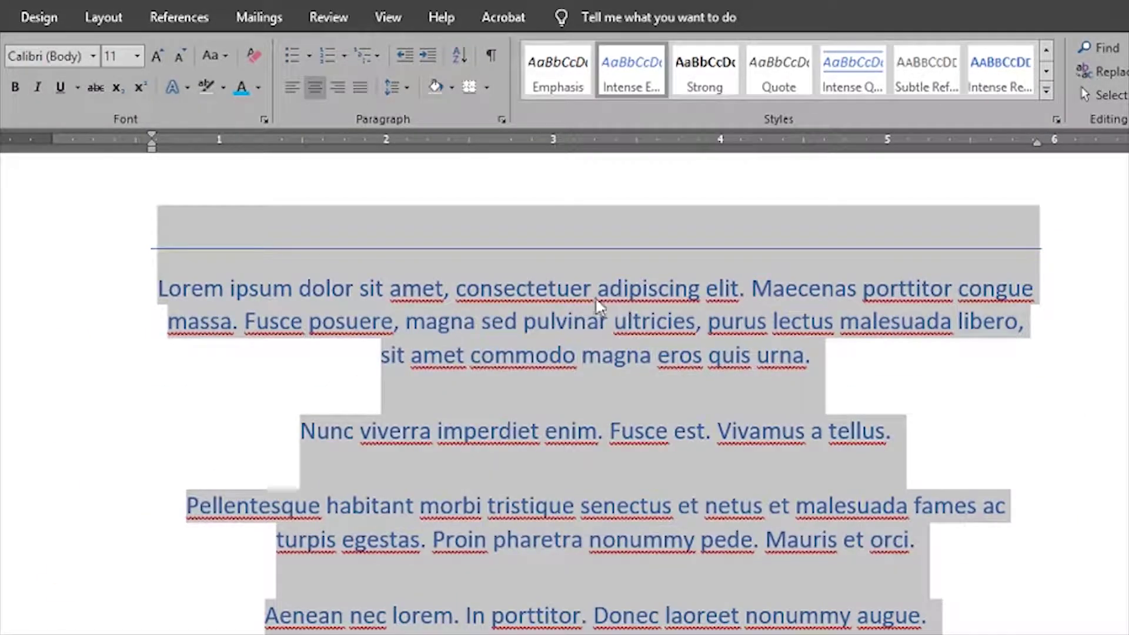
- Look over the styled text and clear all formatting from the whole document
{"action": "scroll", "coordinate": [556, 370], "scroll_direction": "down", "scroll_amount": 10}
{"action": "scroll", "coordinate": [533, 364], "scroll_direction": "up", "scroll_amount": 6}
{"action": "scroll", "coordinate": [532, 412], "scroll_direction": "up", "scroll_amount": 5}
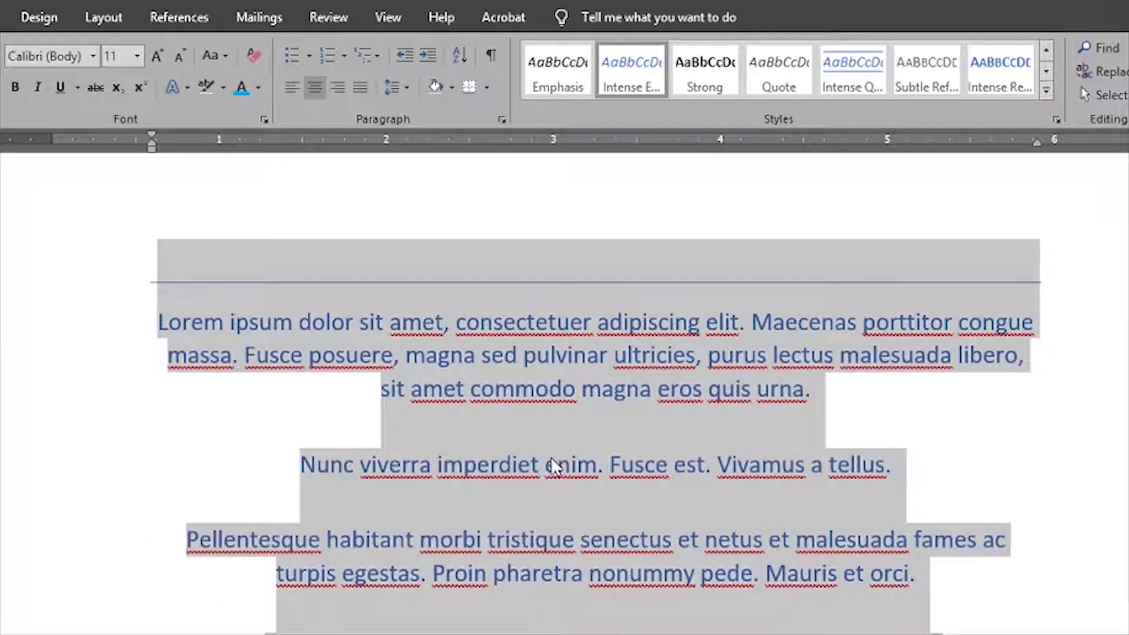
{"action": "scroll", "coordinate": [573, 359], "scroll_direction": "down", "scroll_amount": 4}
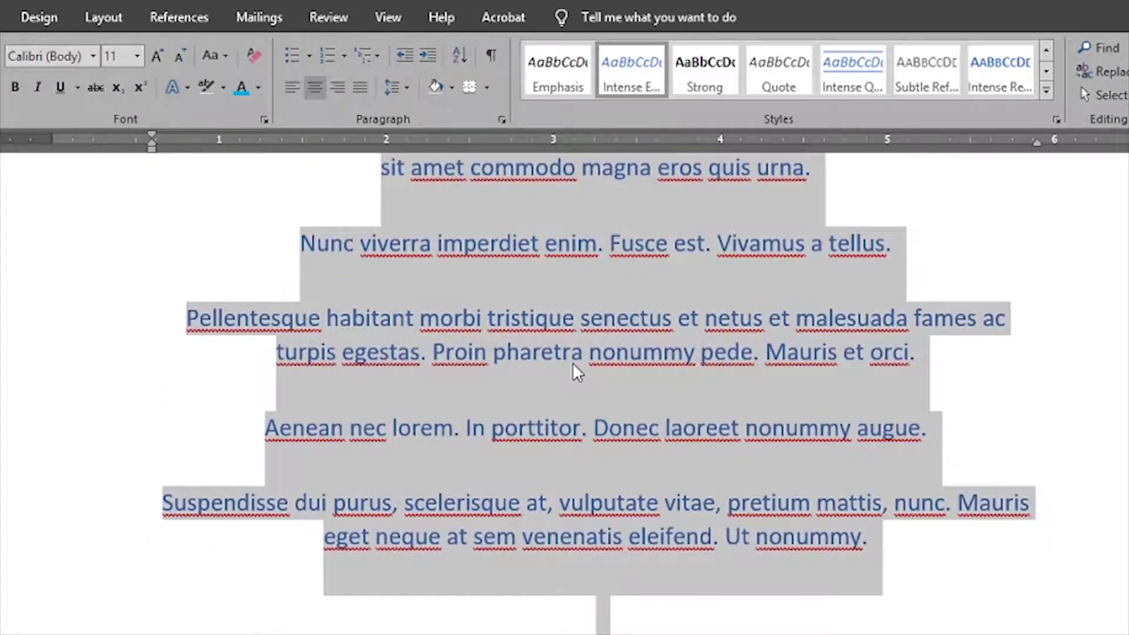
{"action": "scroll", "coordinate": [573, 363], "scroll_direction": "up", "scroll_amount": 4}
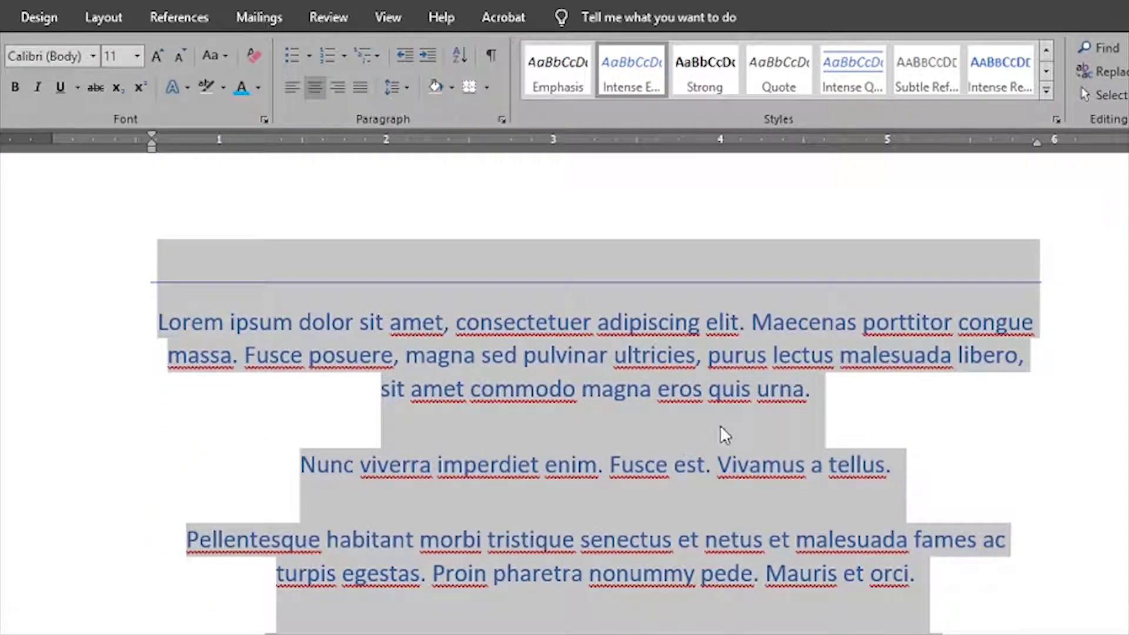
{"action": "scroll", "coordinate": [719, 424], "scroll_direction": "down", "scroll_amount": 3}
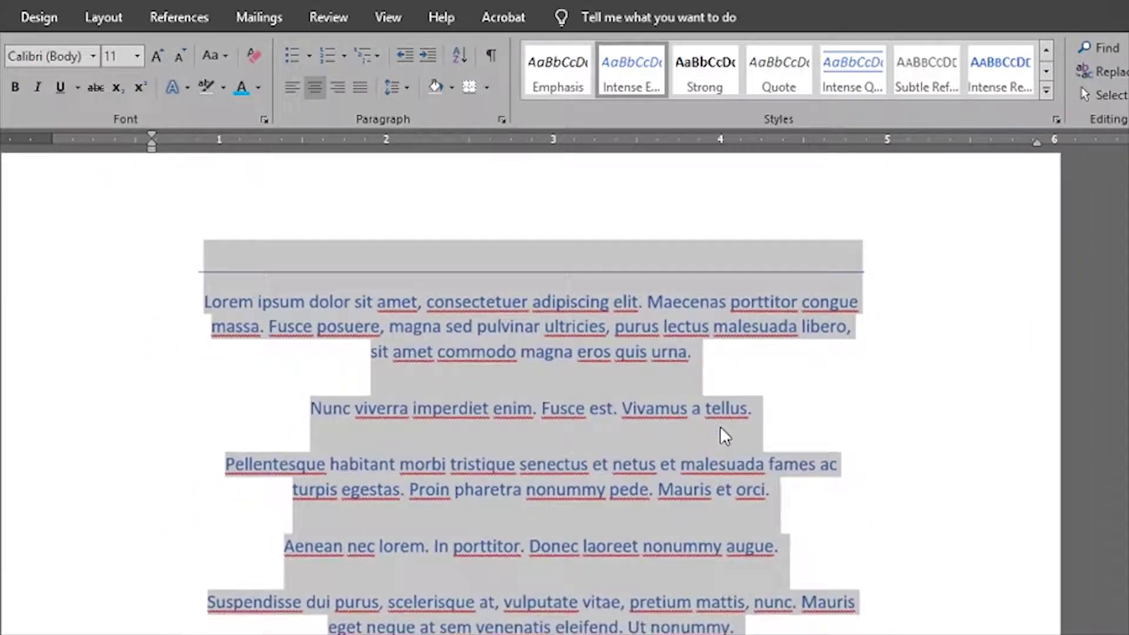
{"action": "scroll", "coordinate": [719, 426], "scroll_direction": "down", "scroll_amount": 1}
{"action": "scroll", "coordinate": [724, 397], "scroll_direction": "down", "scroll_amount": 2}
{"action": "scroll", "coordinate": [725, 387], "scroll_direction": "up", "scroll_amount": 2}
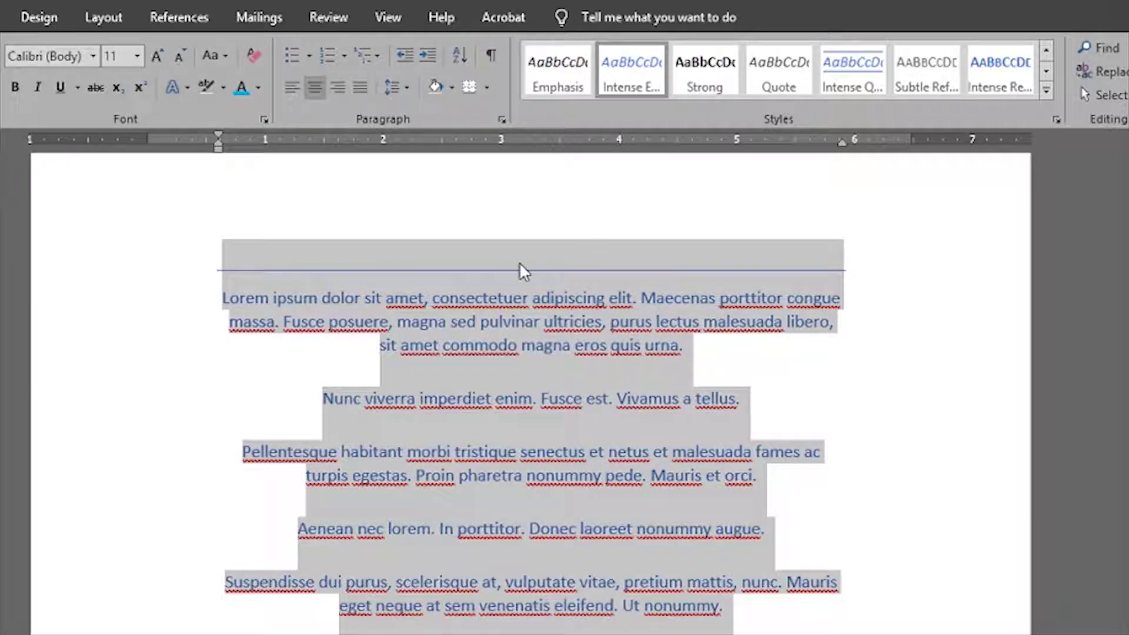
{"action": "left_click", "coordinate": [253, 61]}
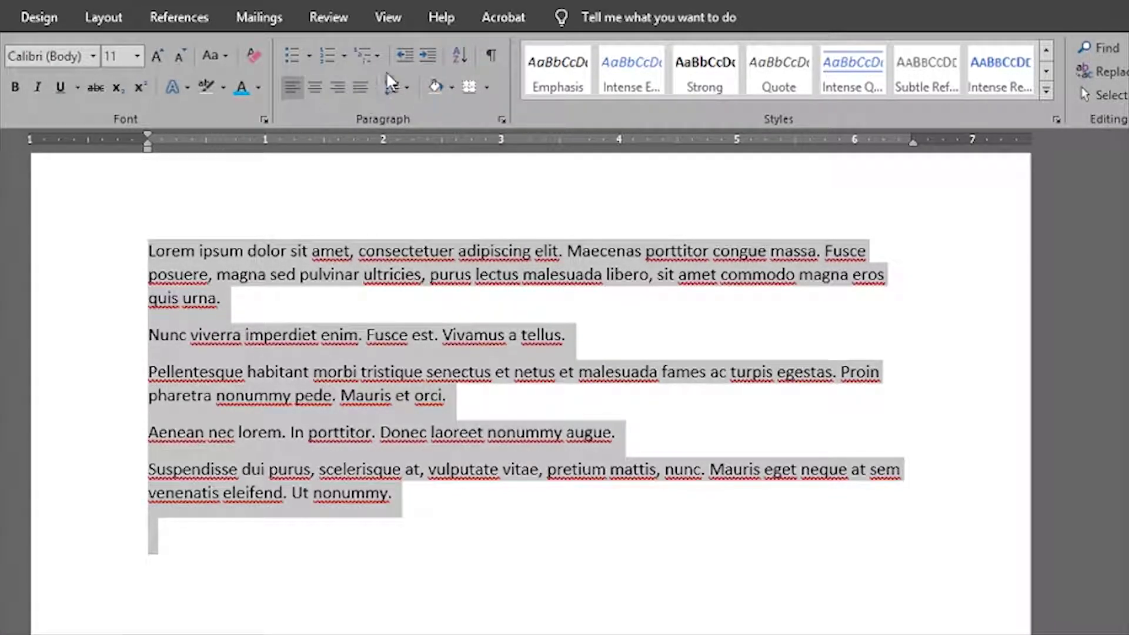
- Increase the first paragraph's indent by one level and return it to the margin, two times over
{"action": "left_click", "coordinate": [244, 252]}
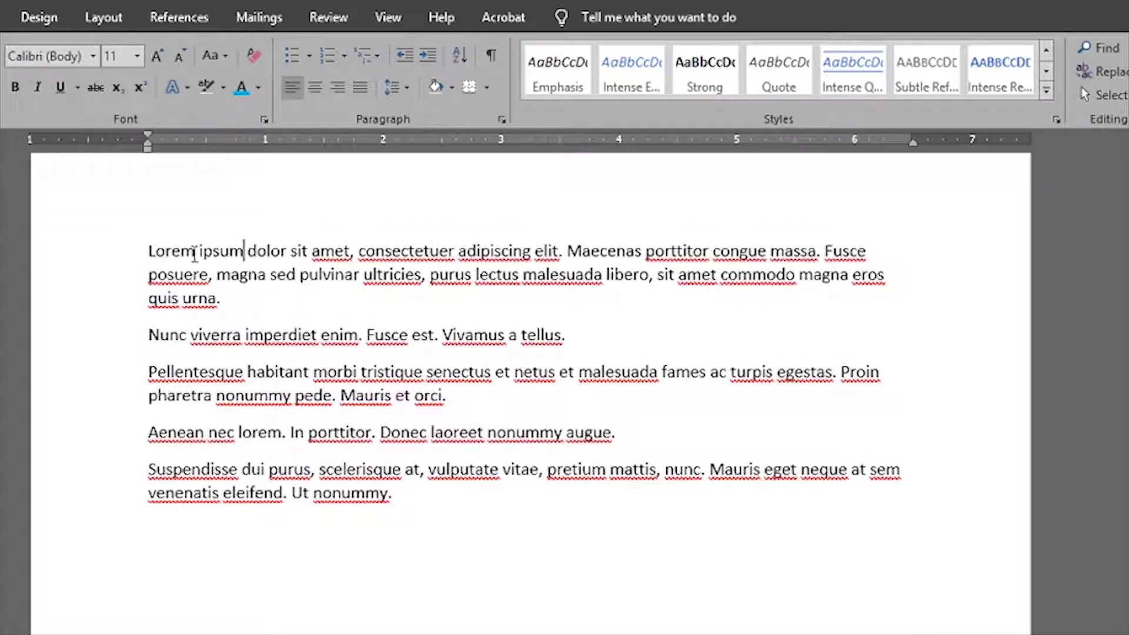
{"action": "left_click", "coordinate": [145, 251]}
{"action": "left_click", "coordinate": [427, 55]}
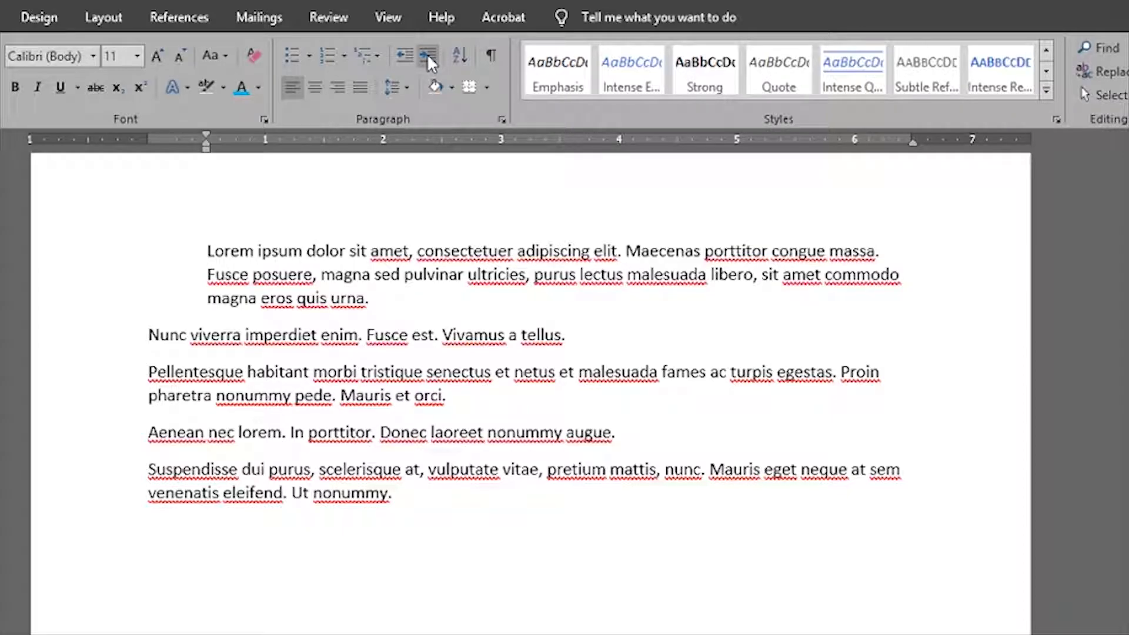
{"action": "left_click", "coordinate": [402, 57]}
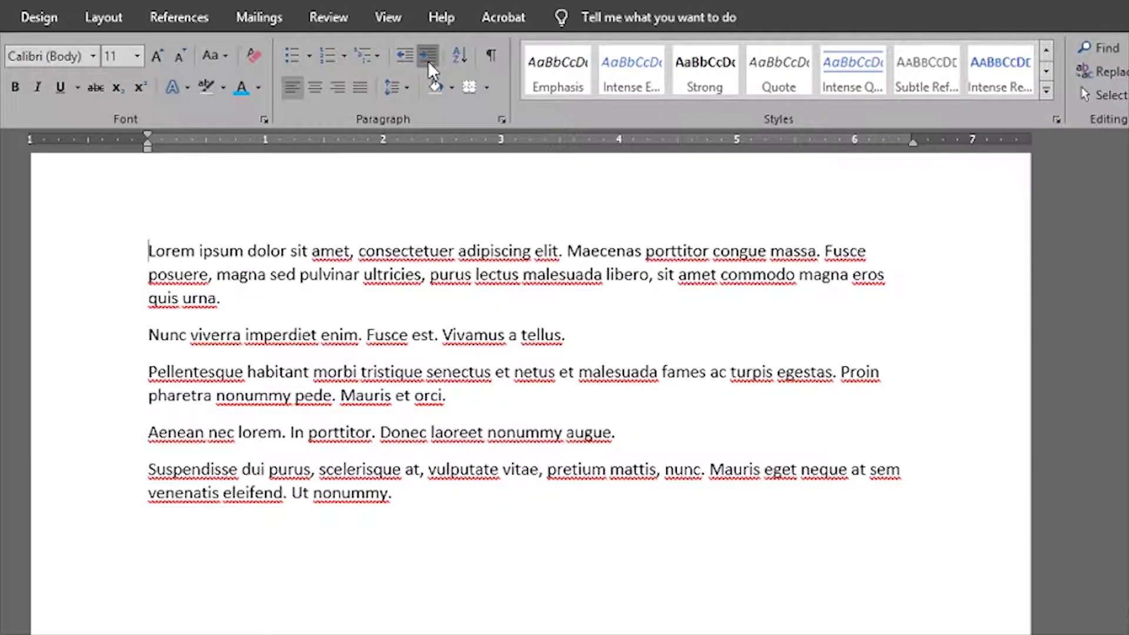
{"action": "left_click", "coordinate": [428, 61]}
{"action": "left_click", "coordinate": [397, 58]}
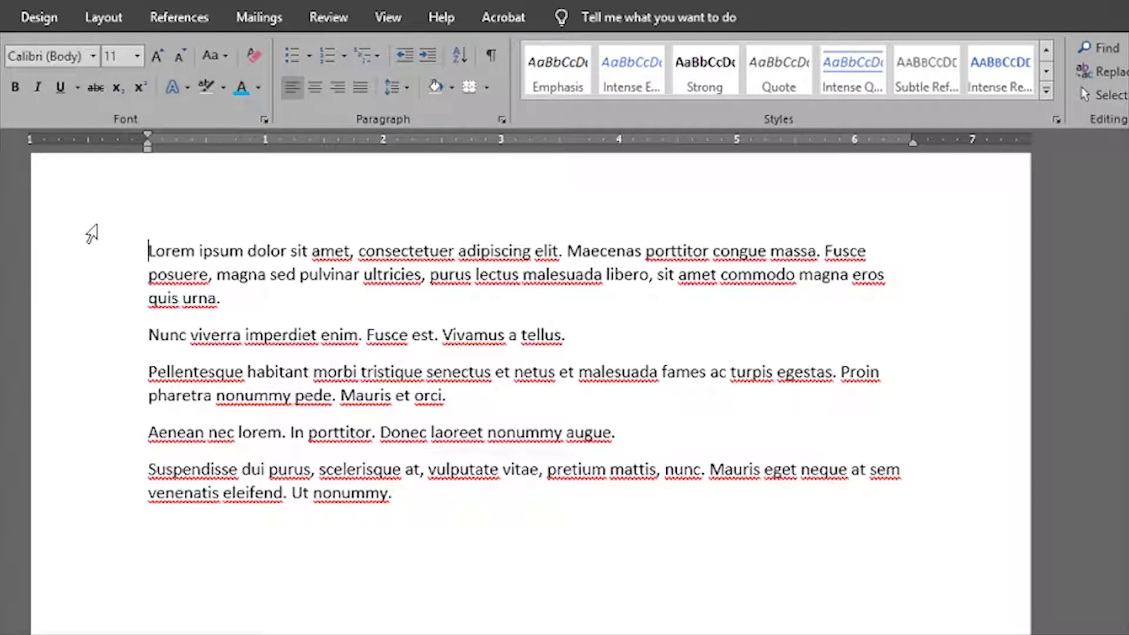
- With only the word "Lorem" selected, indent the first paragraph one level and reverse the indent
{"action": "double_click", "coordinate": [166, 247]}
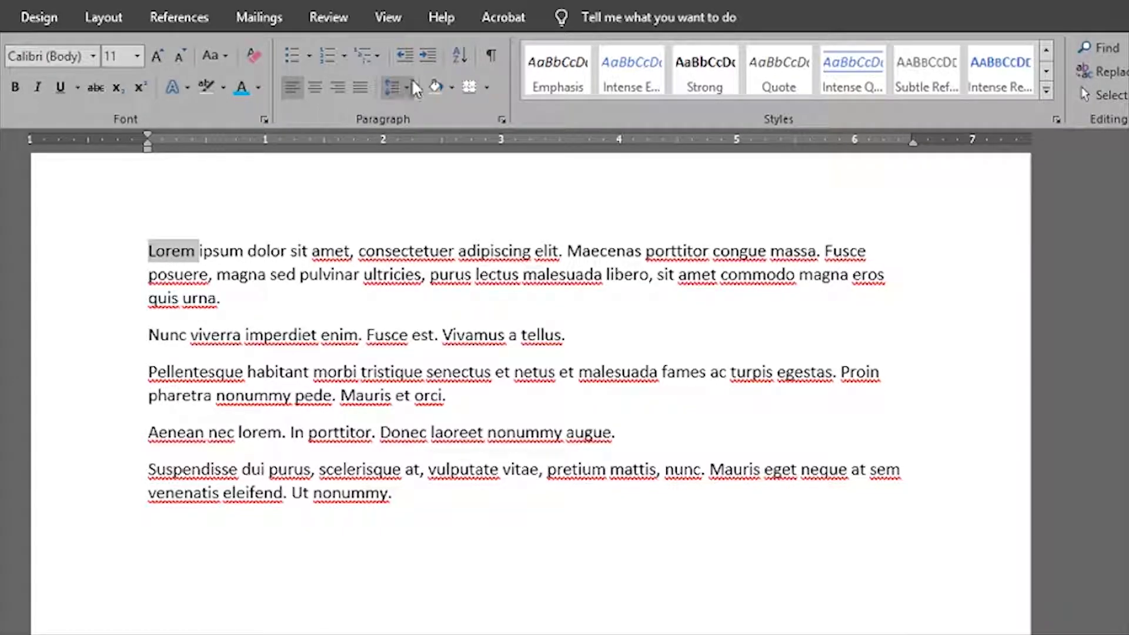
{"action": "left_click", "coordinate": [426, 60]}
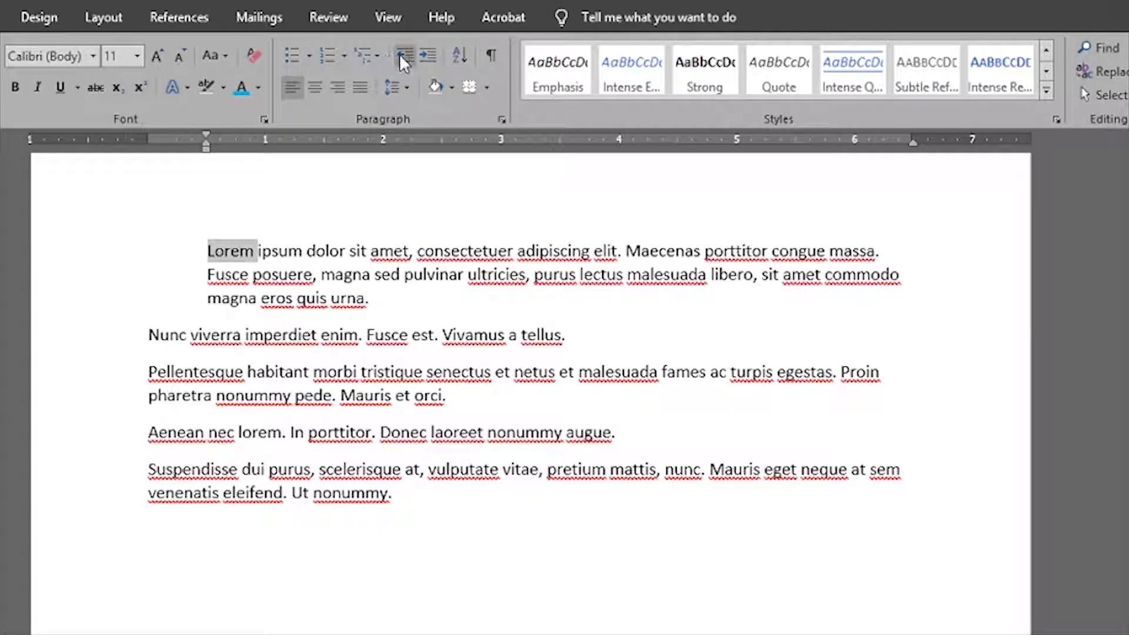
{"action": "left_click", "coordinate": [402, 56]}
- Format the first paragraph, starting with "Lorem ipsum", as a bulleted list item with the default round bullet
{"action": "left_click", "coordinate": [226, 278]}
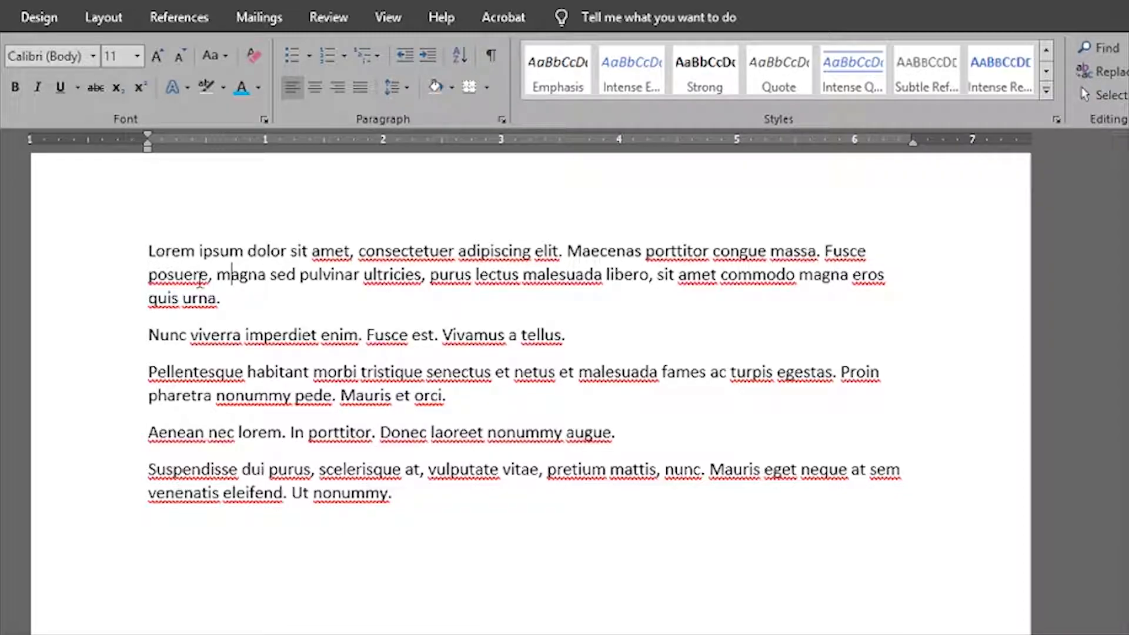
{"action": "left_click", "coordinate": [236, 300]}
{"action": "double_click", "coordinate": [162, 252]}
{"action": "triple_click", "coordinate": [161, 246]}
{"action": "left_click", "coordinate": [150, 252]}
{"action": "left_click", "coordinate": [292, 56]}
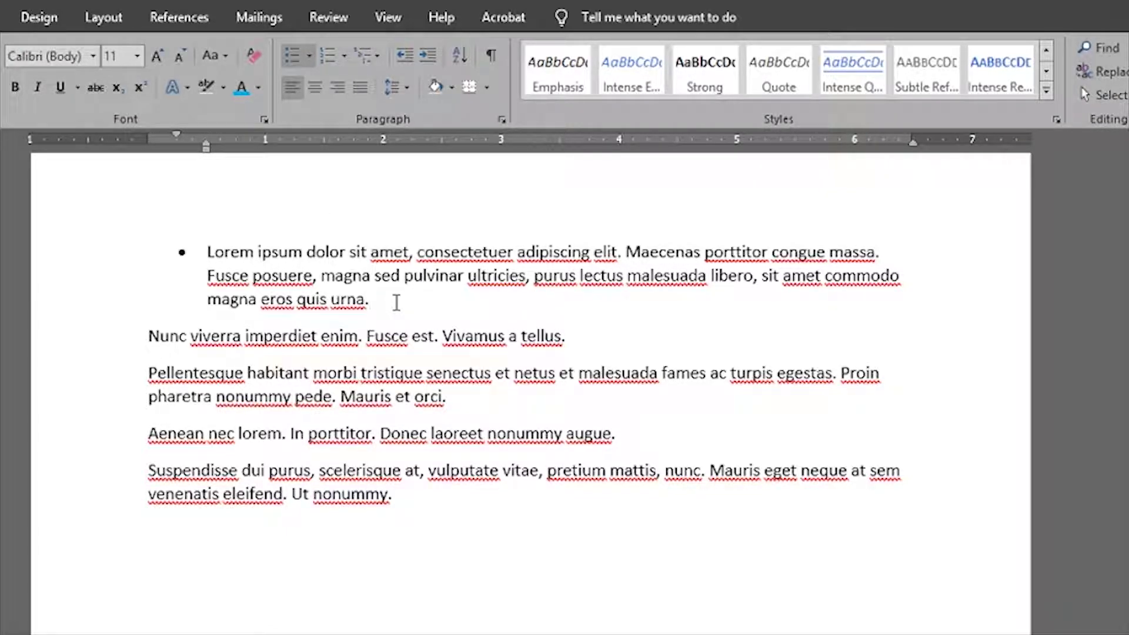
- Start an empty bullet below the first item, end the list there and remove the blank line, two times over
{"action": "key", "text": "Return"}
{"action": "key", "text": "Return"}
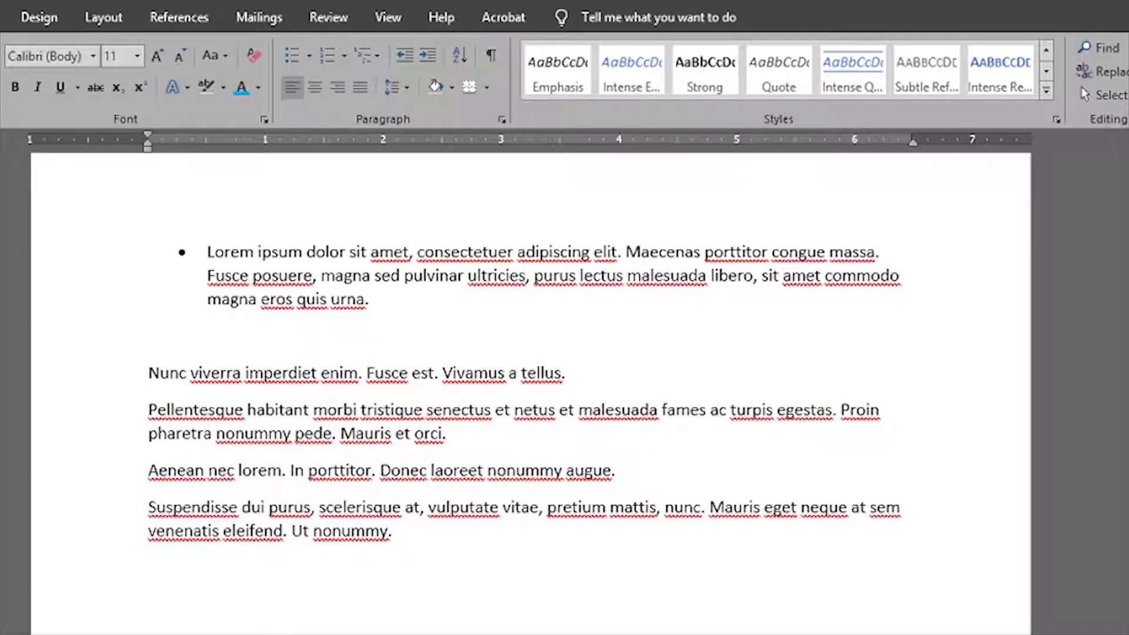
{"action": "key", "text": "BackSpace"}
{"action": "key", "text": "Return"}
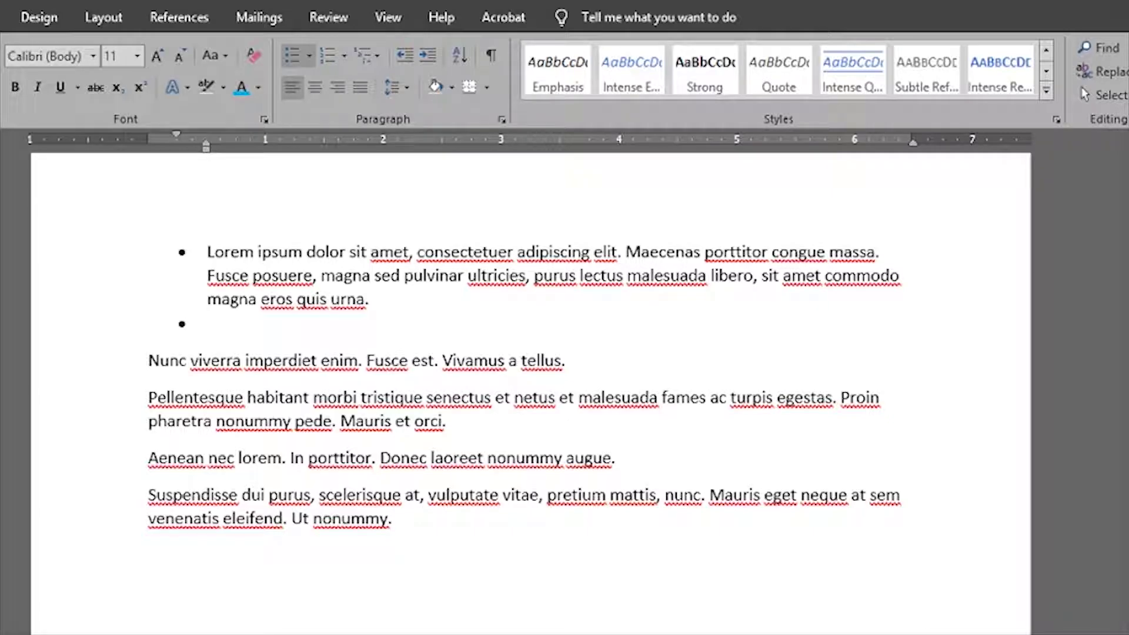
{"action": "key", "text": "Return"}
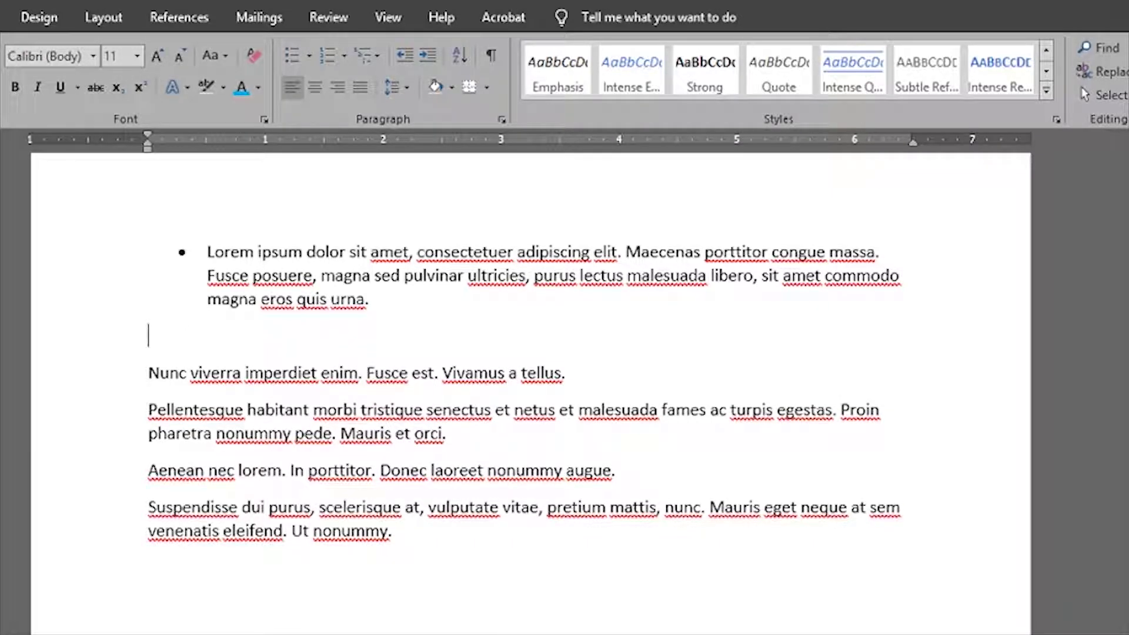
{"action": "key", "text": "BackSpace"}
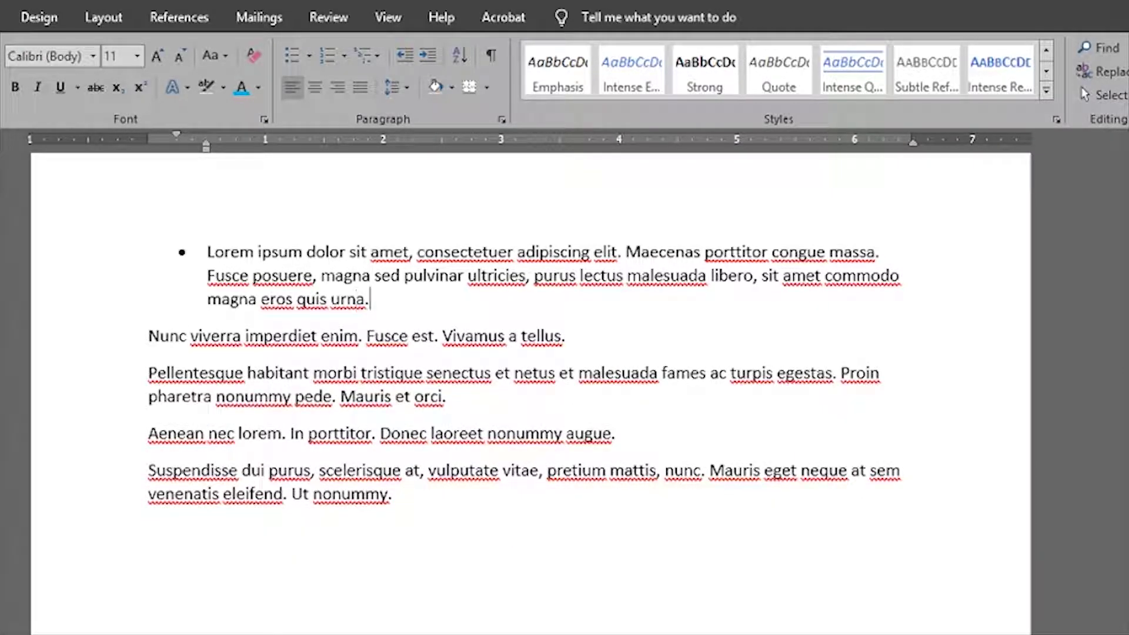
- Add the bullets "123", "78899" and "5555" below the first item and end the list with a plain blank line
{"action": "key", "text": "Return"}
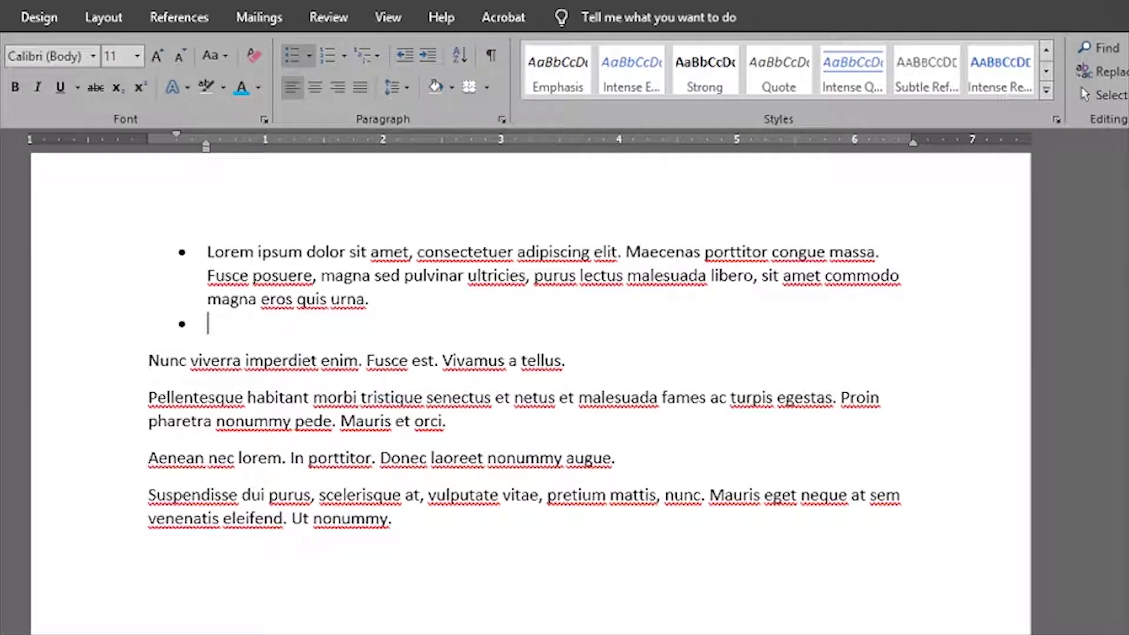
{"action": "type", "text": "123"}
{"action": "key", "text": "Return"}
{"action": "type", "text": "7"}
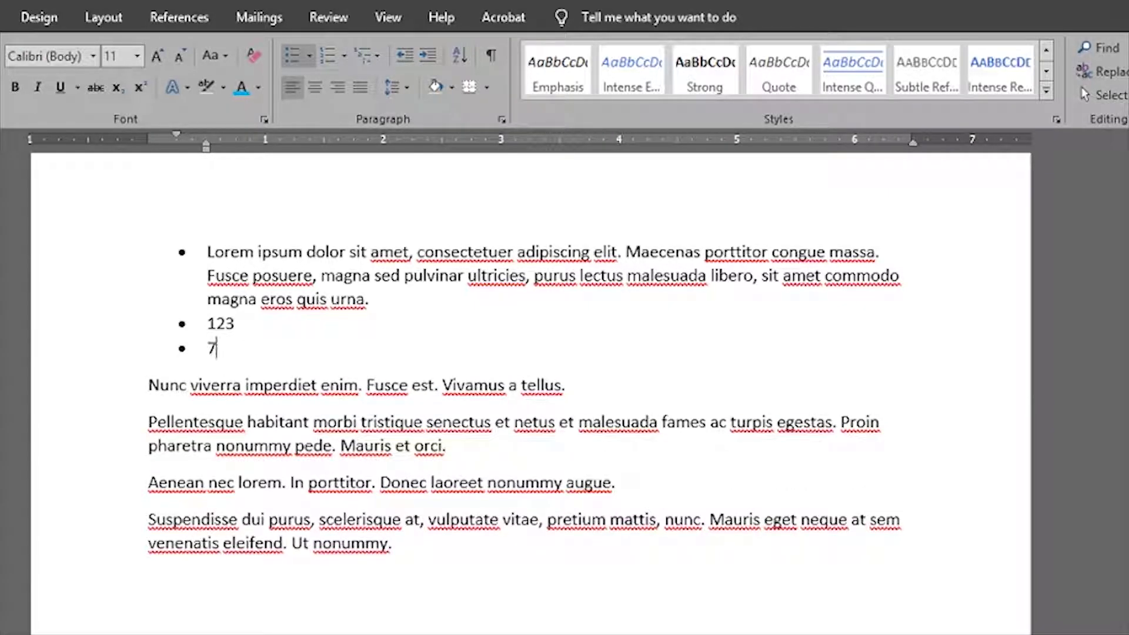
{"action": "type", "text": "8899"}
{"action": "key", "text": "Return"}
{"action": "type", "text": "5555"}
{"action": "key", "text": "Return"}
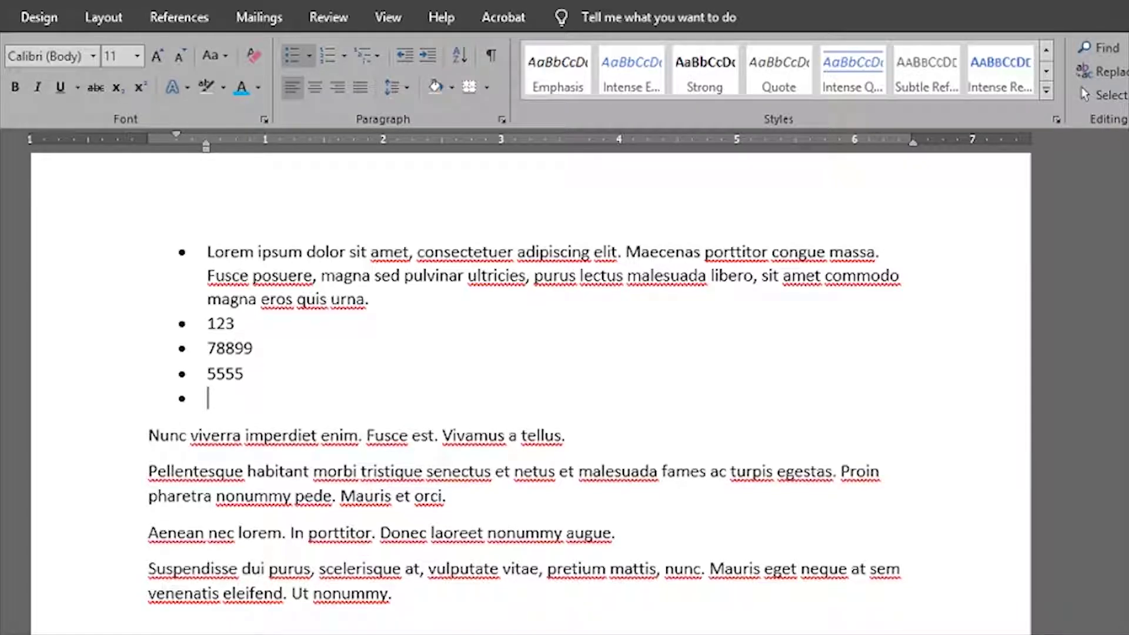
{"action": "key", "text": "Return"}
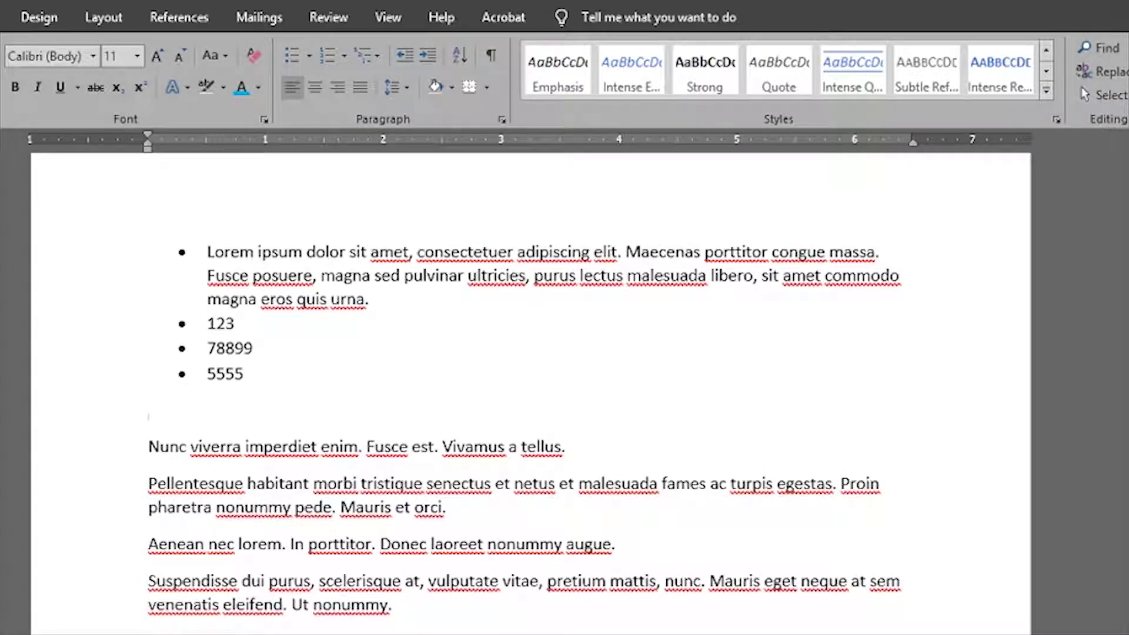
- Select the four bulleted items and preview alternative symbols in the bullet library without applying one
{"action": "left_click", "coordinate": [277, 334]}
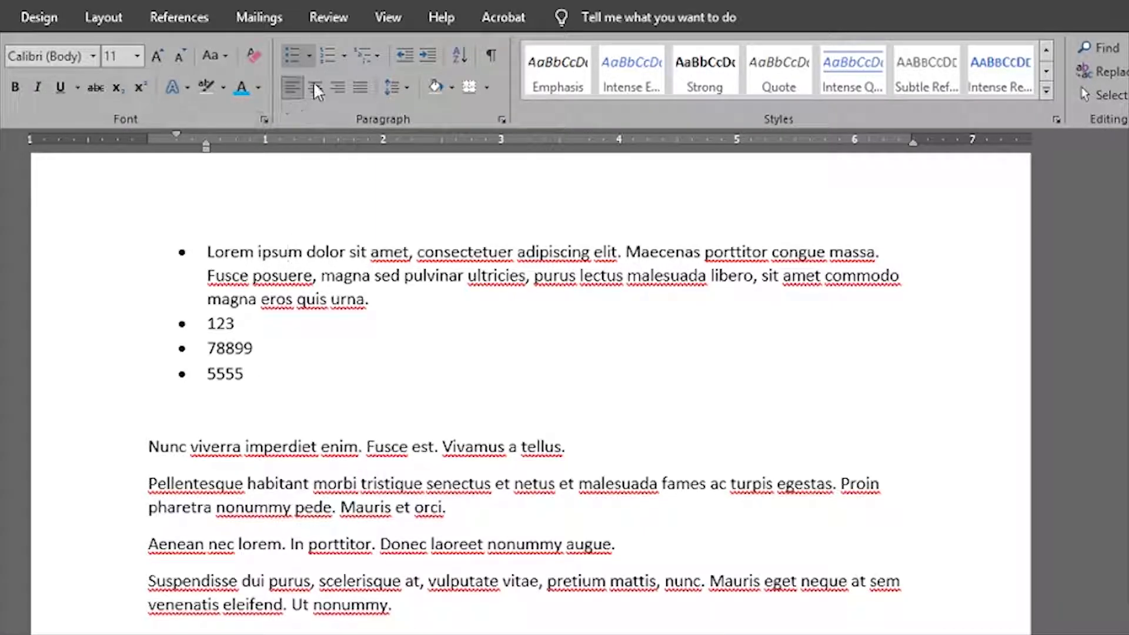
{"action": "left_click", "coordinate": [220, 506]}
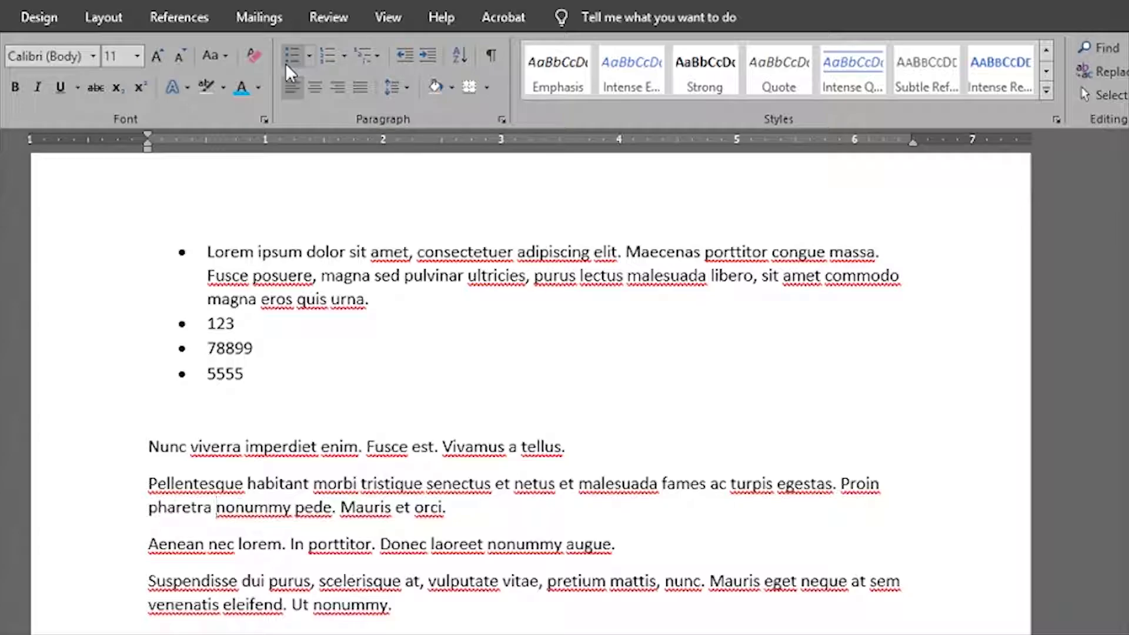
{"action": "left_click", "coordinate": [265, 348]}
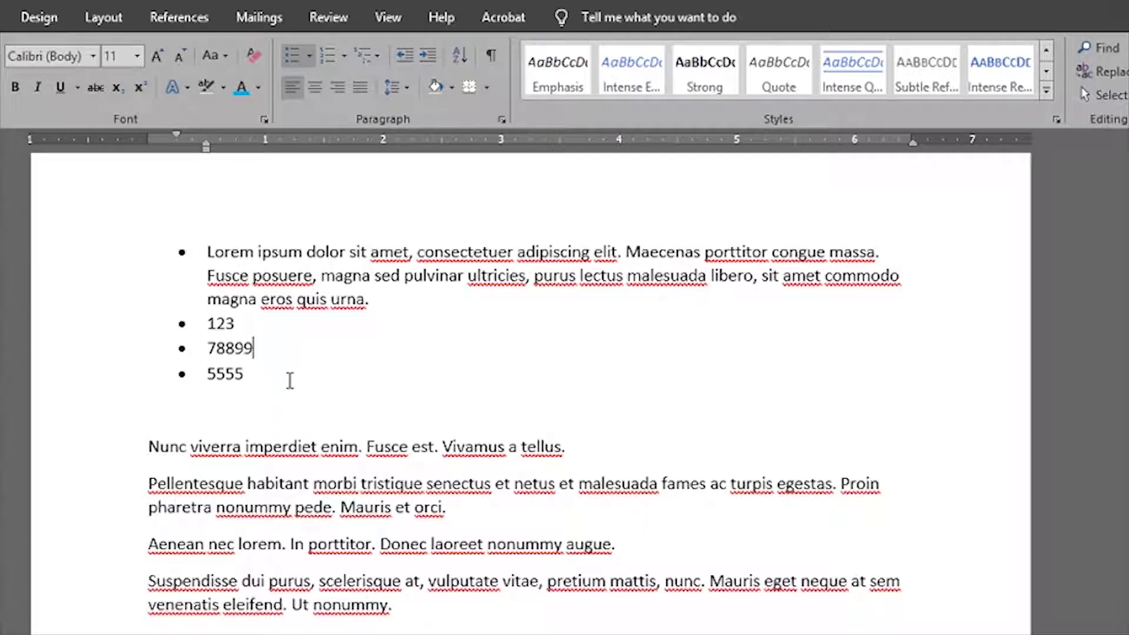
{"action": "left_click_drag", "start_coordinate": [246, 374], "coordinate": [207, 263]}
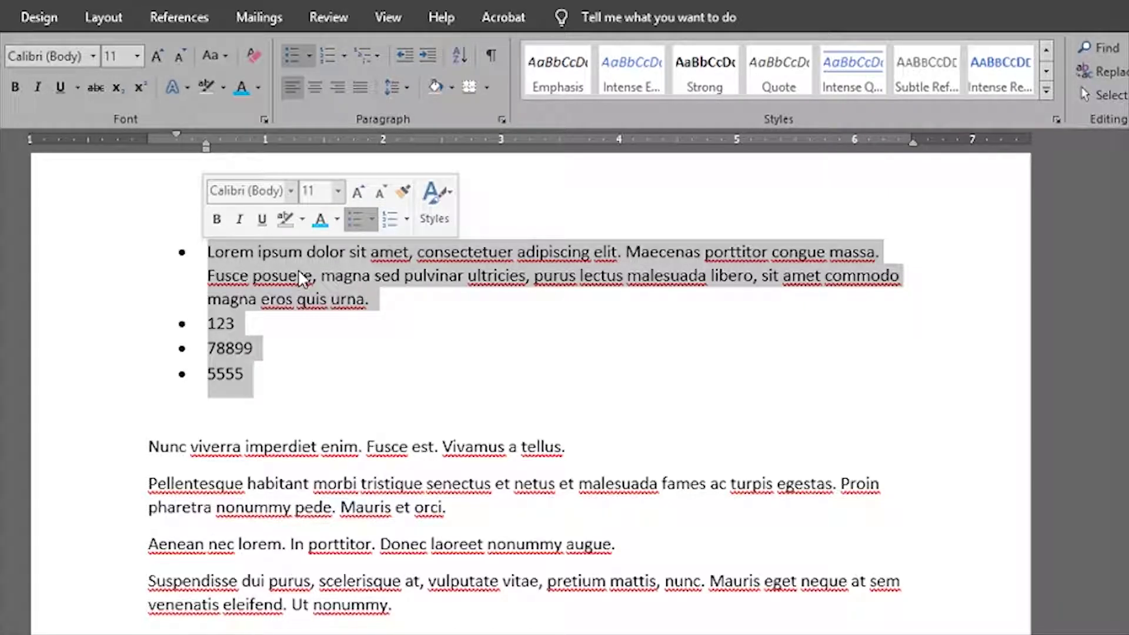
{"action": "left_click", "coordinate": [311, 57]}
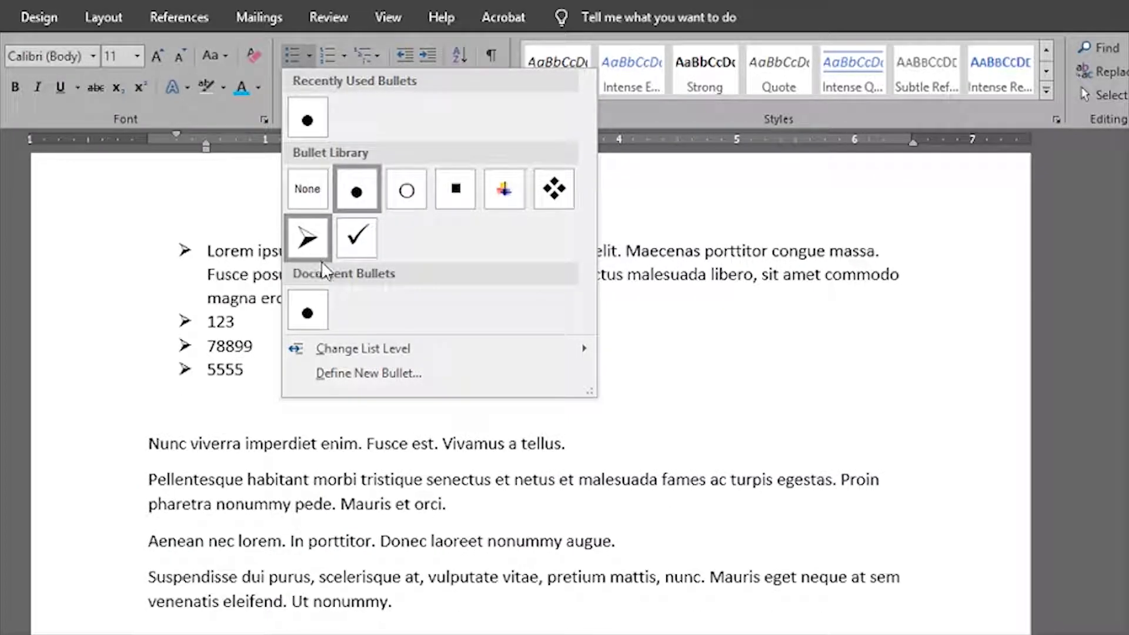
{"action": "left_click", "coordinate": [593, 387]}
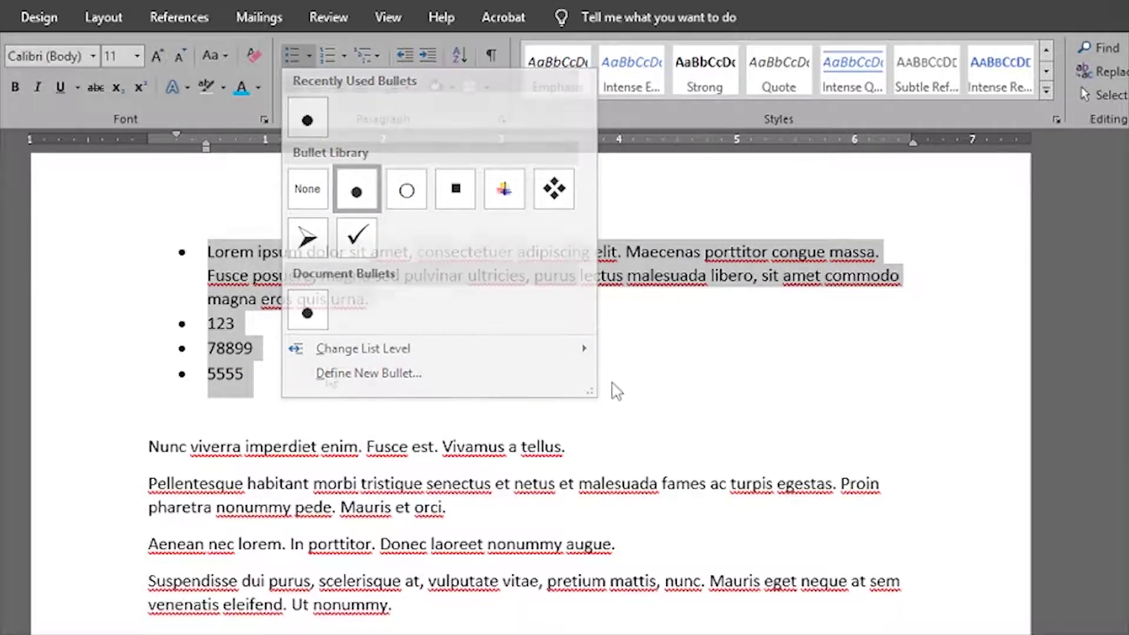
- Delete the three number bullets and remove the bullet formatting from the first paragraph
{"action": "left_click_drag", "start_coordinate": [318, 378], "coordinate": [183, 332]}
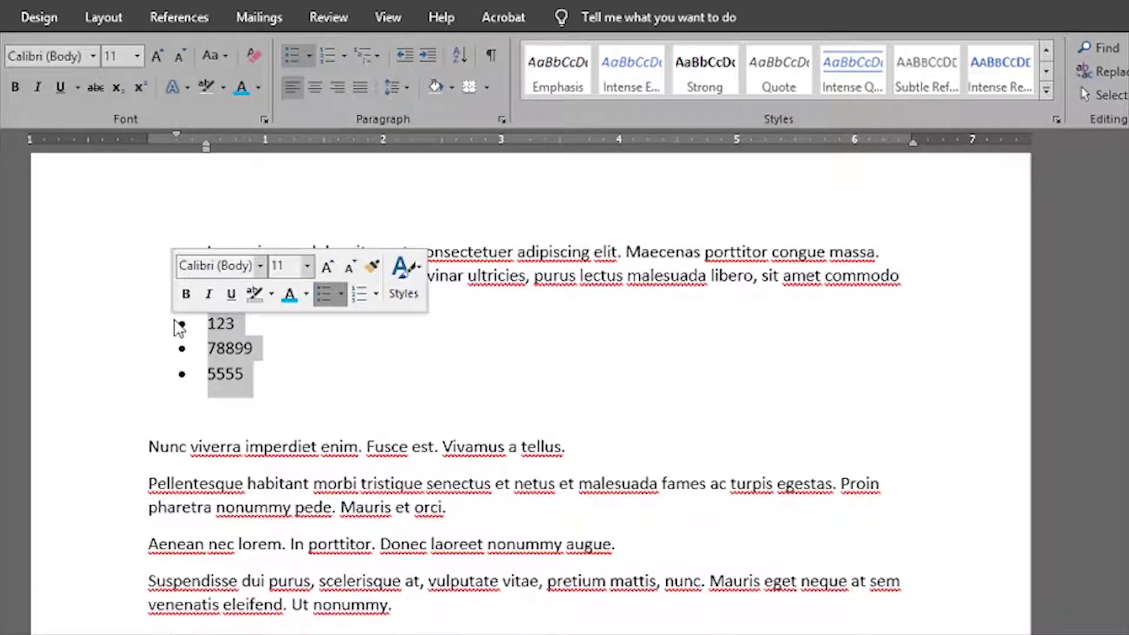
{"action": "key", "text": "Delete"}
{"action": "left_click", "coordinate": [281, 277]}
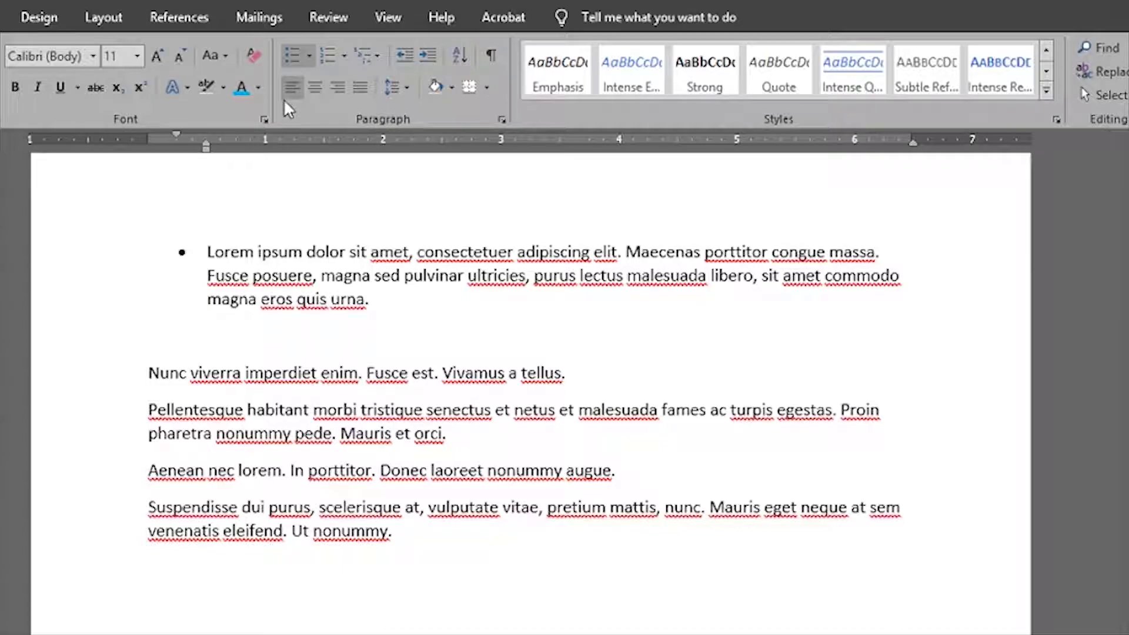
{"action": "left_click", "coordinate": [293, 59]}
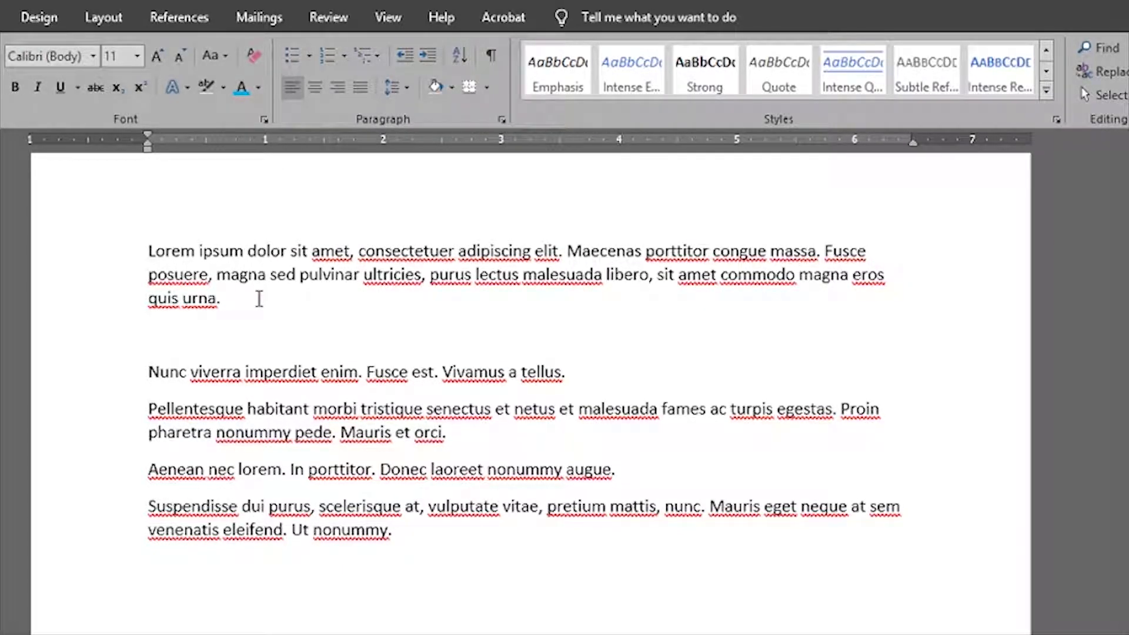
- Number the first paragraph as item 1, remove the blank line below it and make the "Nunc viverra" paragraph item 2
{"action": "left_click", "coordinate": [149, 251]}
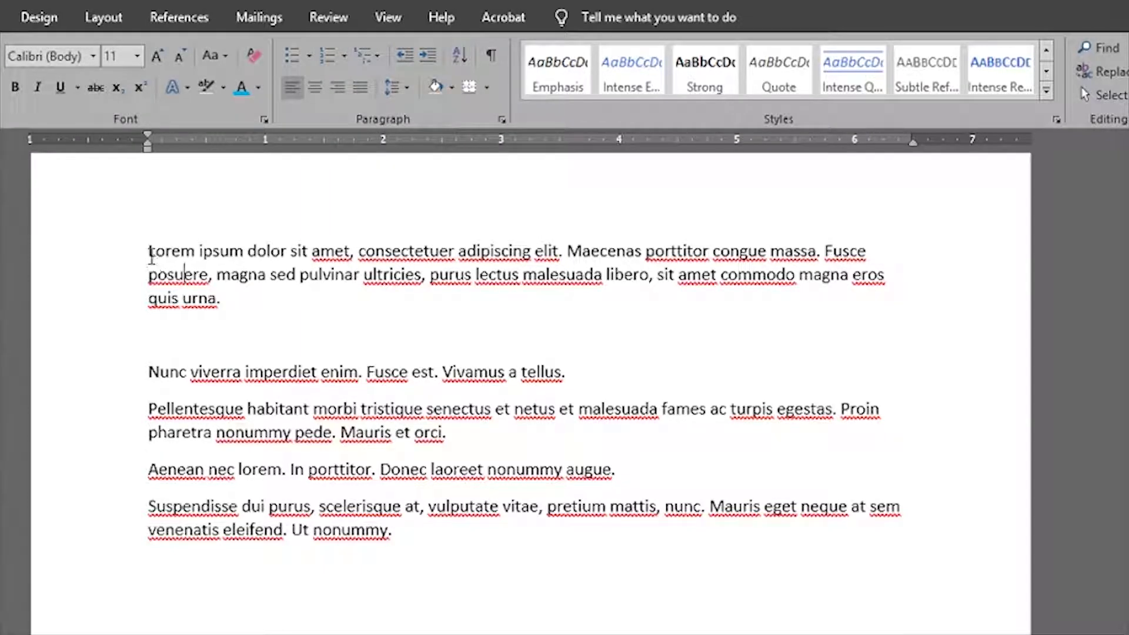
{"action": "left_click", "coordinate": [326, 53]}
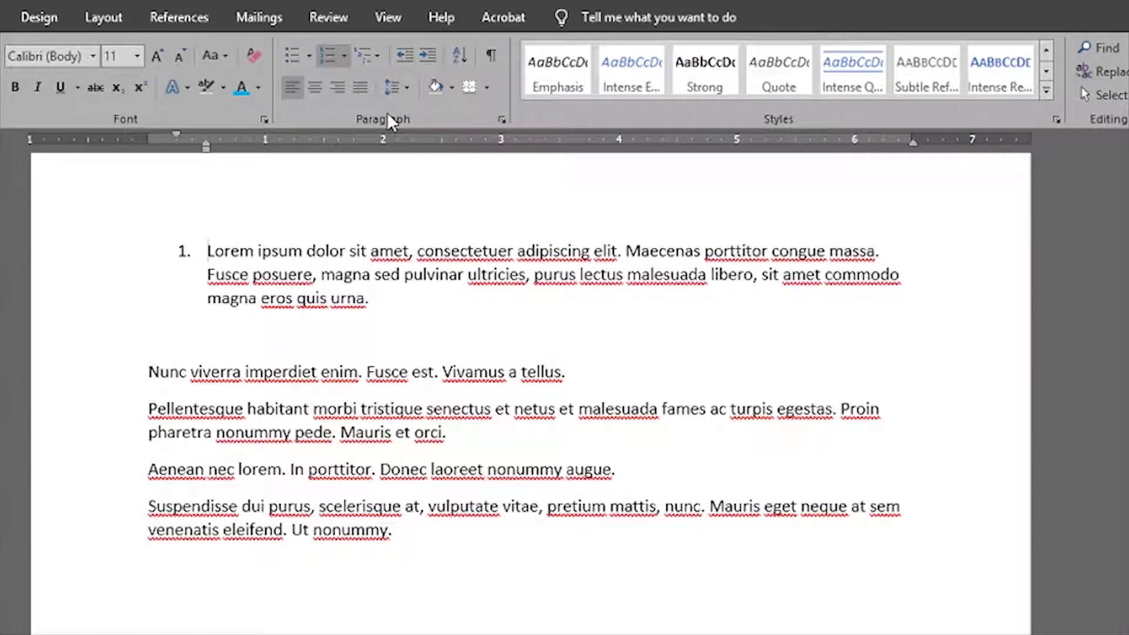
{"action": "left_click", "coordinate": [410, 296]}
{"action": "key", "text": "Delete"}
{"action": "key", "text": "Delete"}
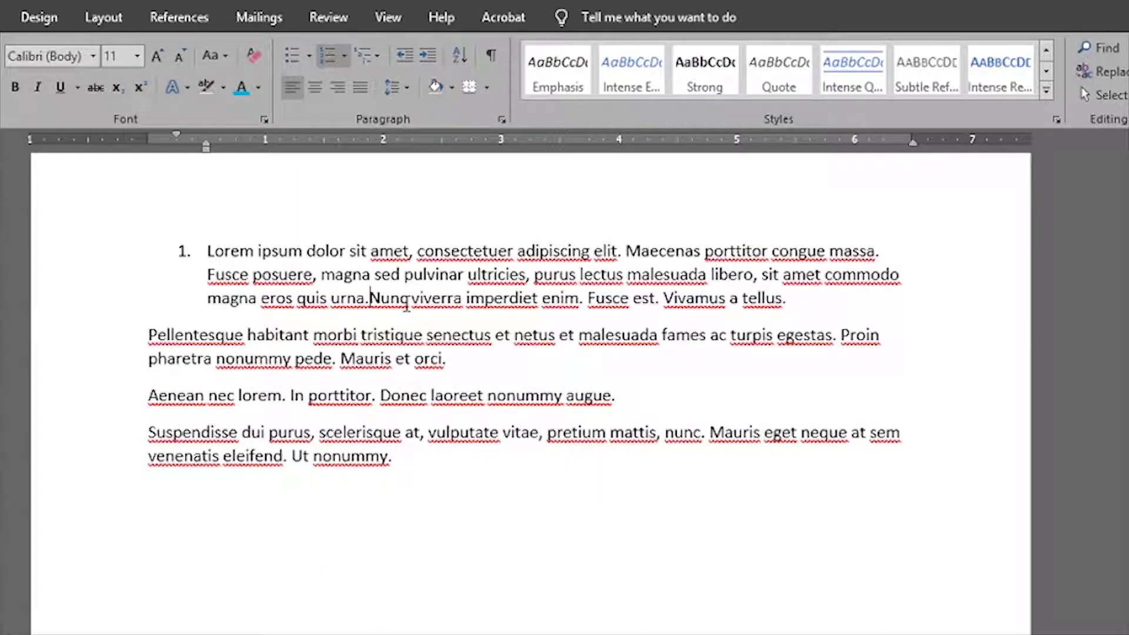
{"action": "key", "text": "Return"}
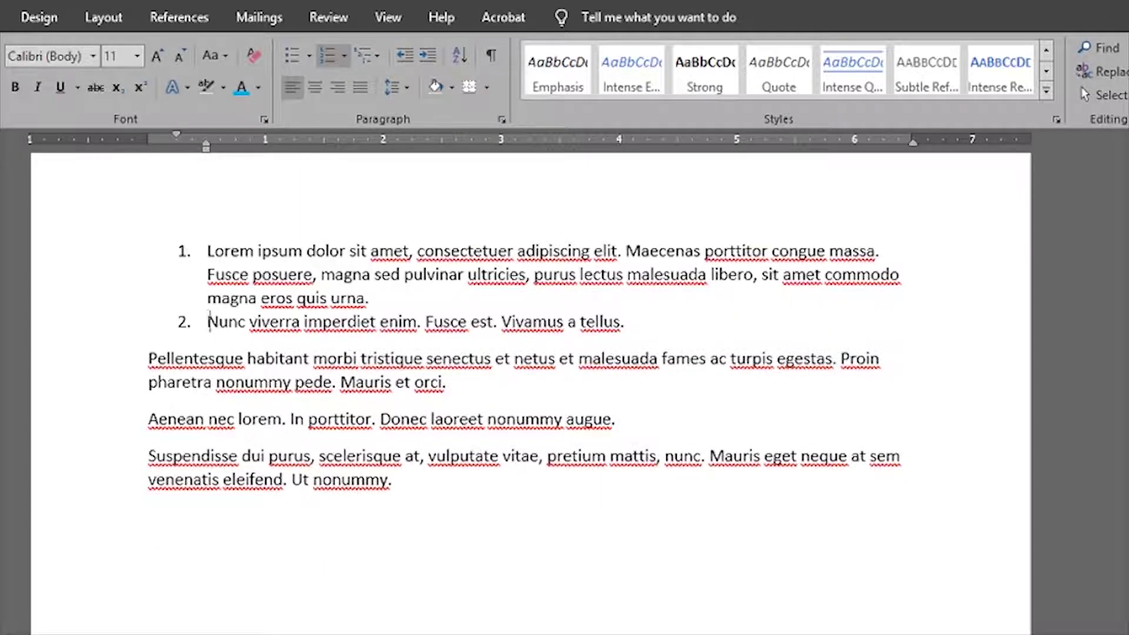
- Start an empty item 3 after the "Nunc viverra" item and end the numbered list with a plain blank line
{"action": "left_click", "coordinate": [656, 320]}
{"action": "key", "text": "Return"}
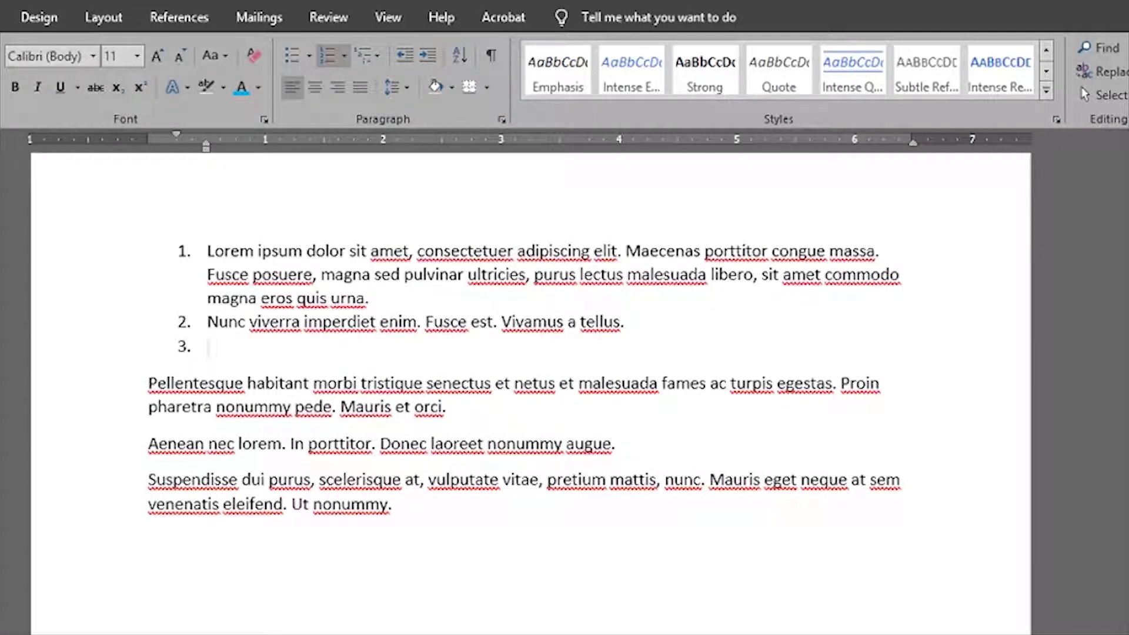
{"action": "key", "text": "Return"}
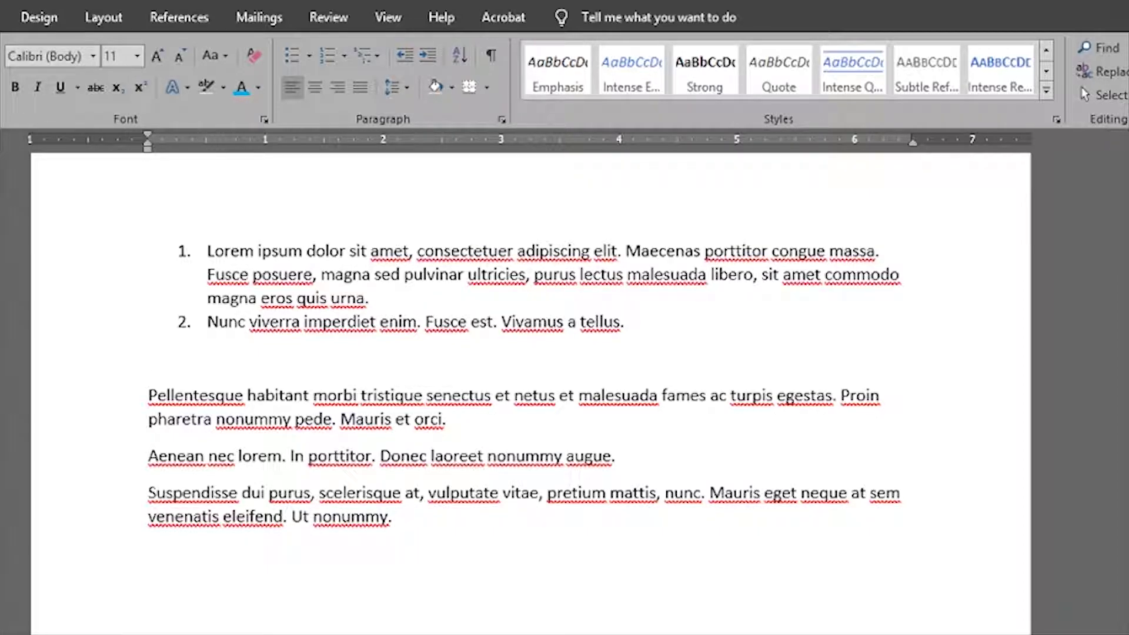
- Add "78548455" as item 3 after the "Nunc viverra" item and start an empty item 4
{"action": "left_click", "coordinate": [680, 312]}
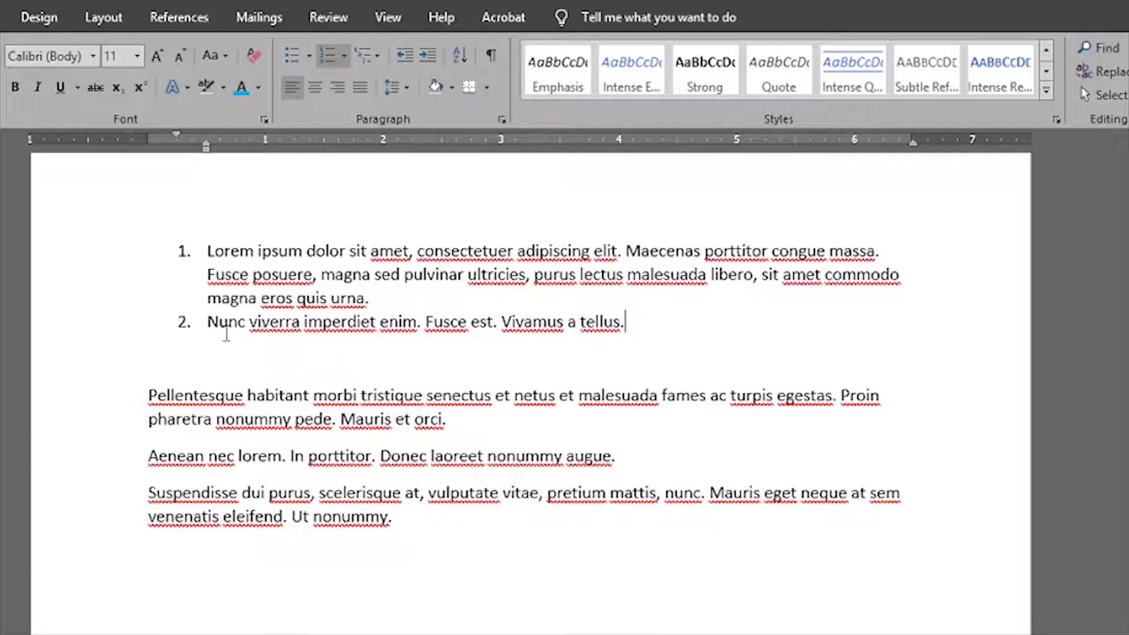
{"action": "key", "text": "Home"}
{"action": "left_click", "coordinate": [658, 327]}
{"action": "key", "text": "Return"}
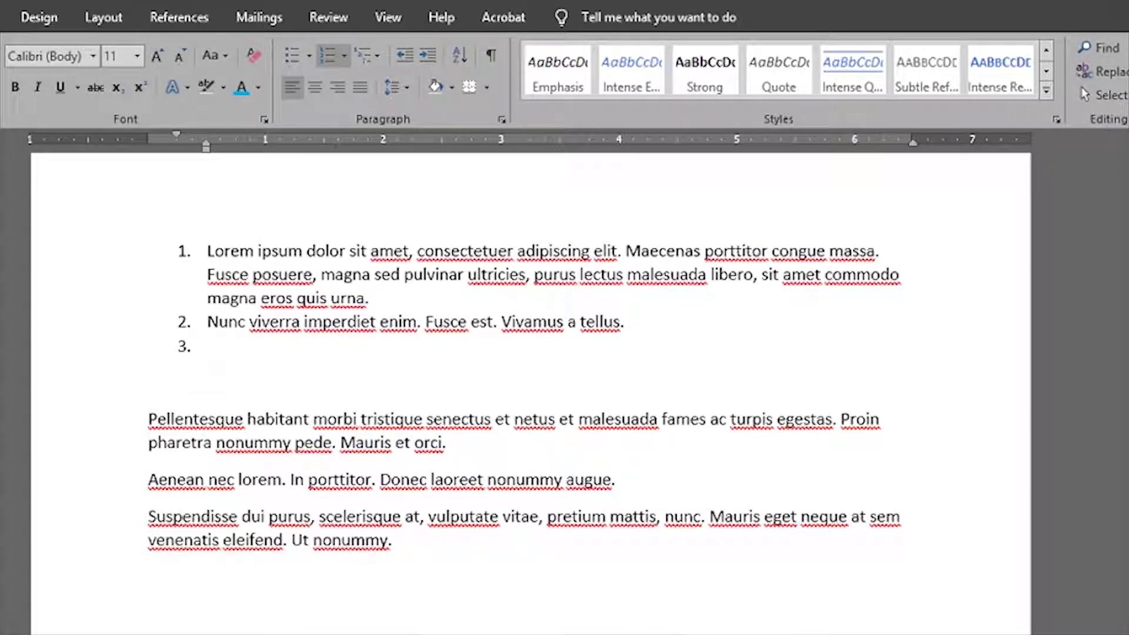
{"action": "type", "text": "78548455"}
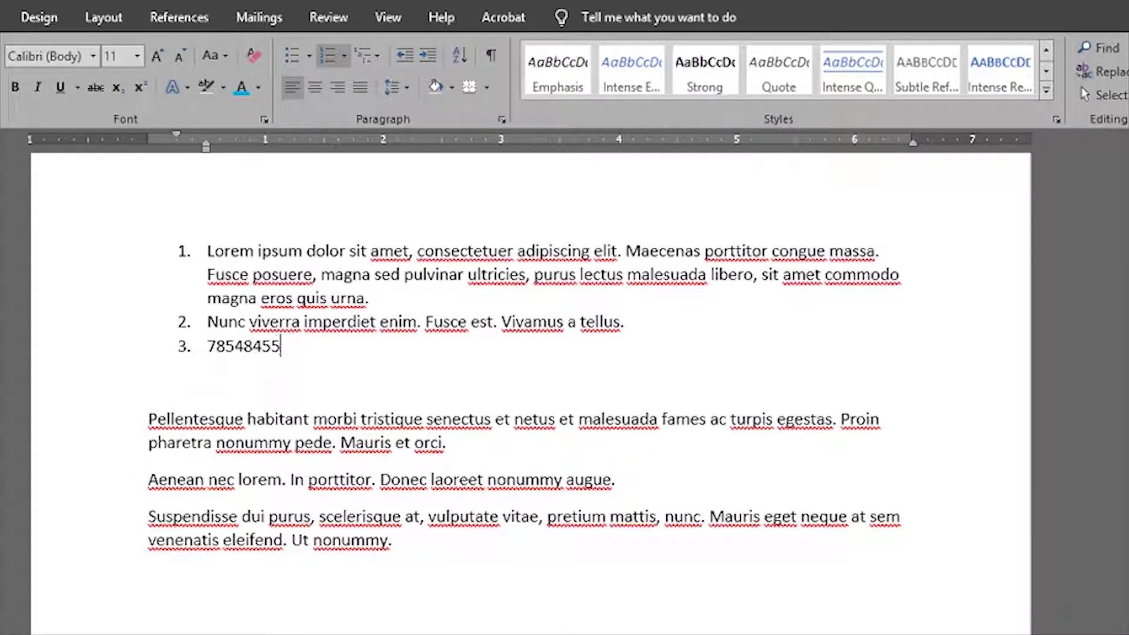
{"action": "key", "text": "Return"}
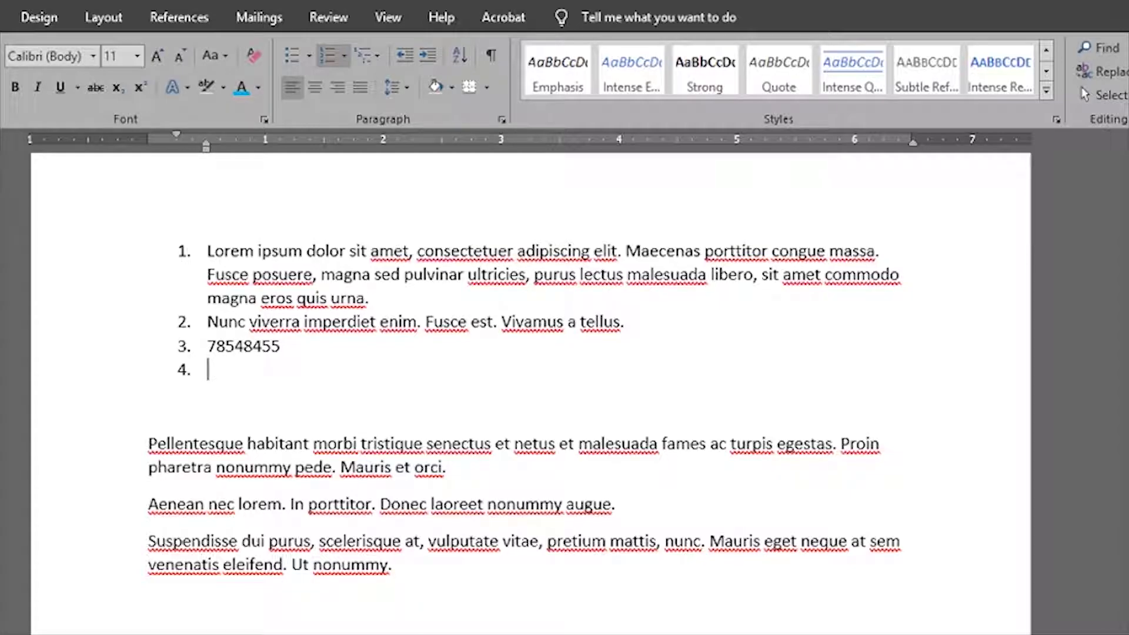
- End the list after item 3 and remove the numbering from all three items
{"action": "key", "text": "Return"}
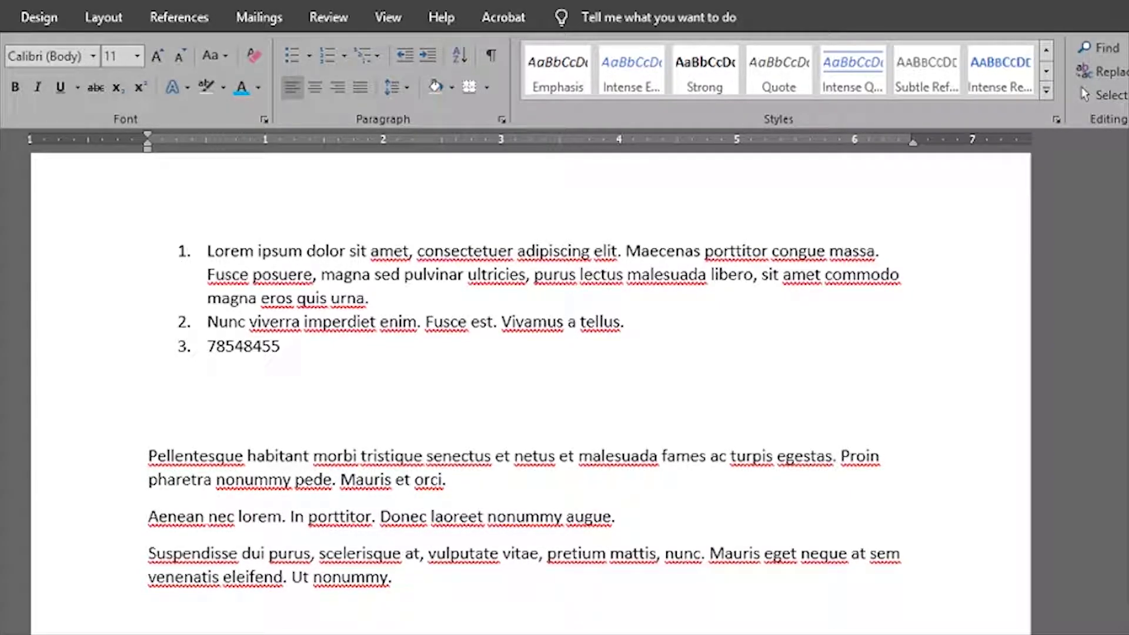
{"action": "left_click", "coordinate": [332, 351]}
{"action": "left_click_drag", "start_coordinate": [332, 350], "coordinate": [169, 252]}
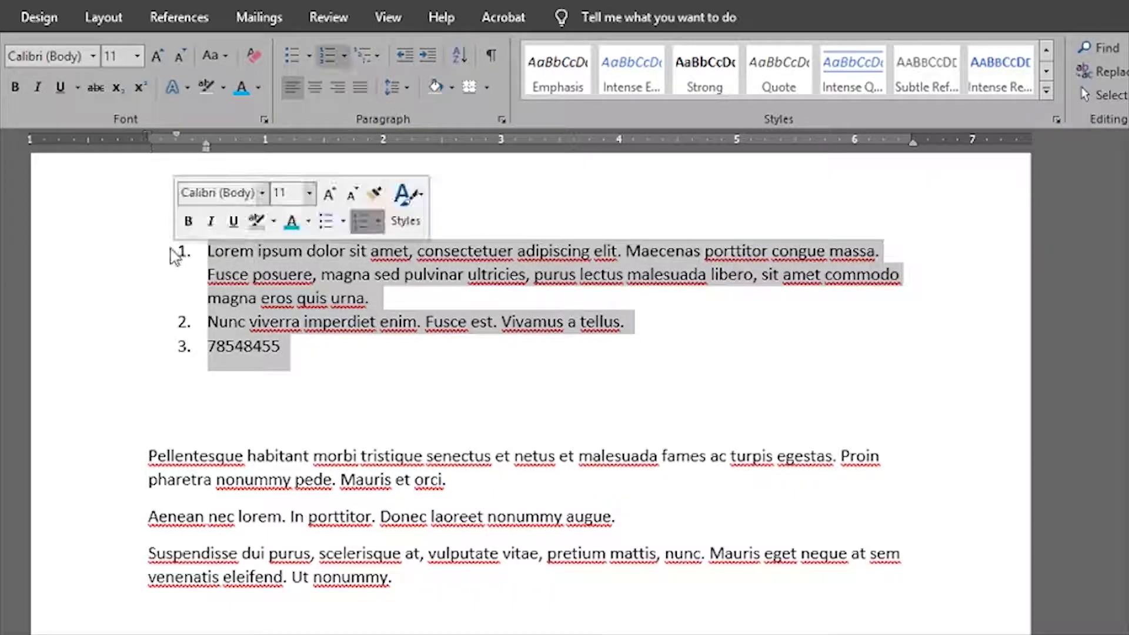
{"action": "left_click", "coordinate": [325, 57]}
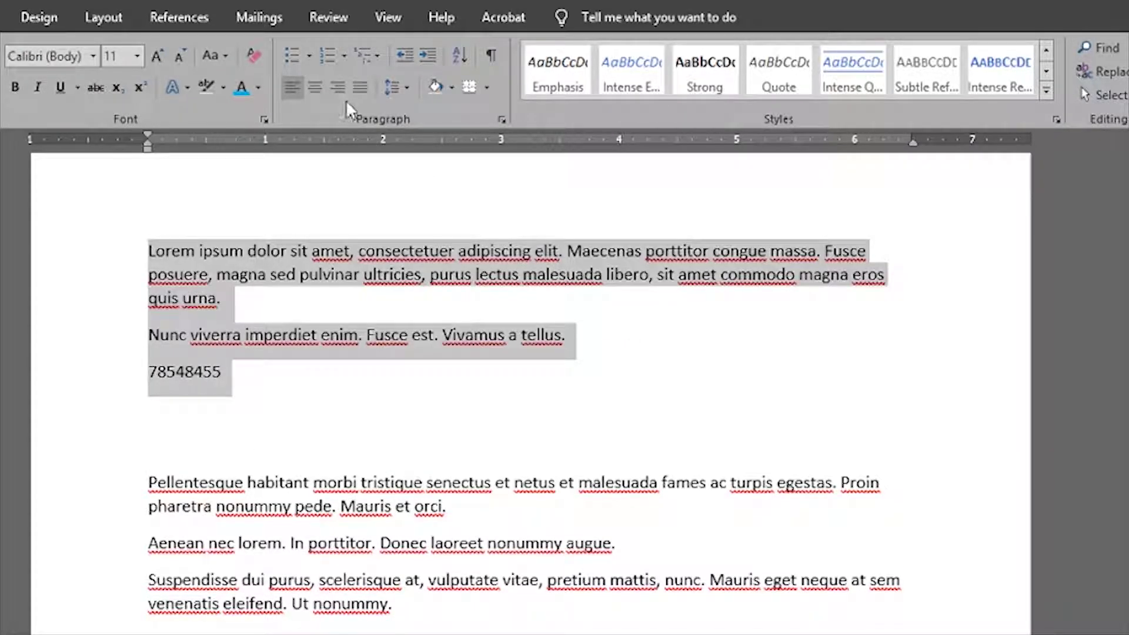
{"action": "left_click", "coordinate": [345, 370]}
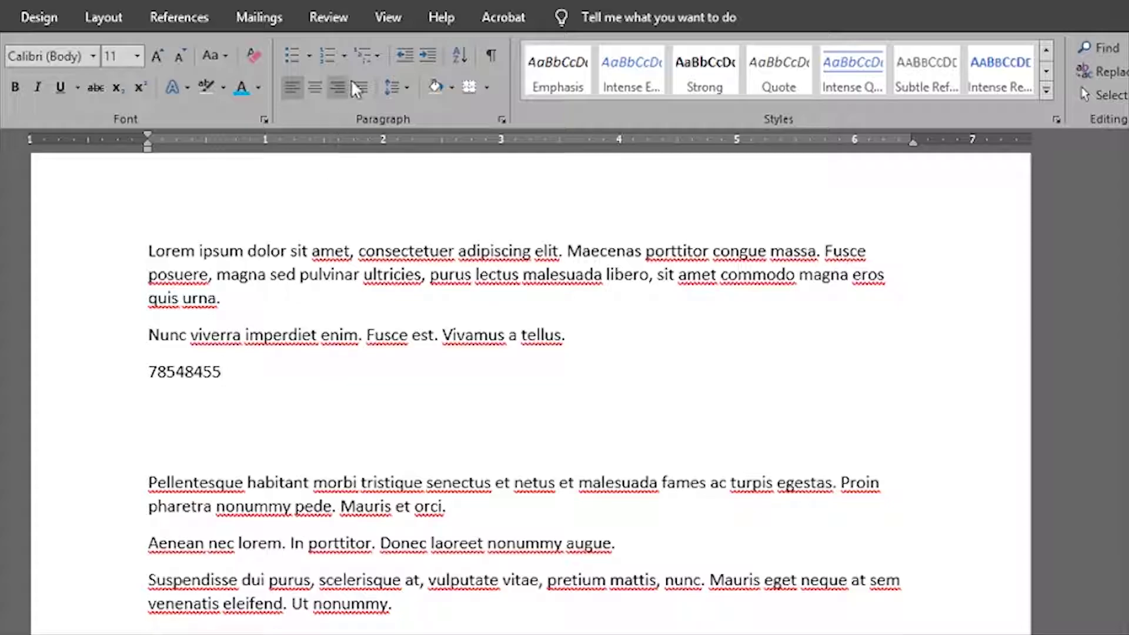
- Examine the multilevel list formats in the list library without applying one
{"action": "left_click", "coordinate": [148, 251]}
{"action": "left_click", "coordinate": [357, 55]}
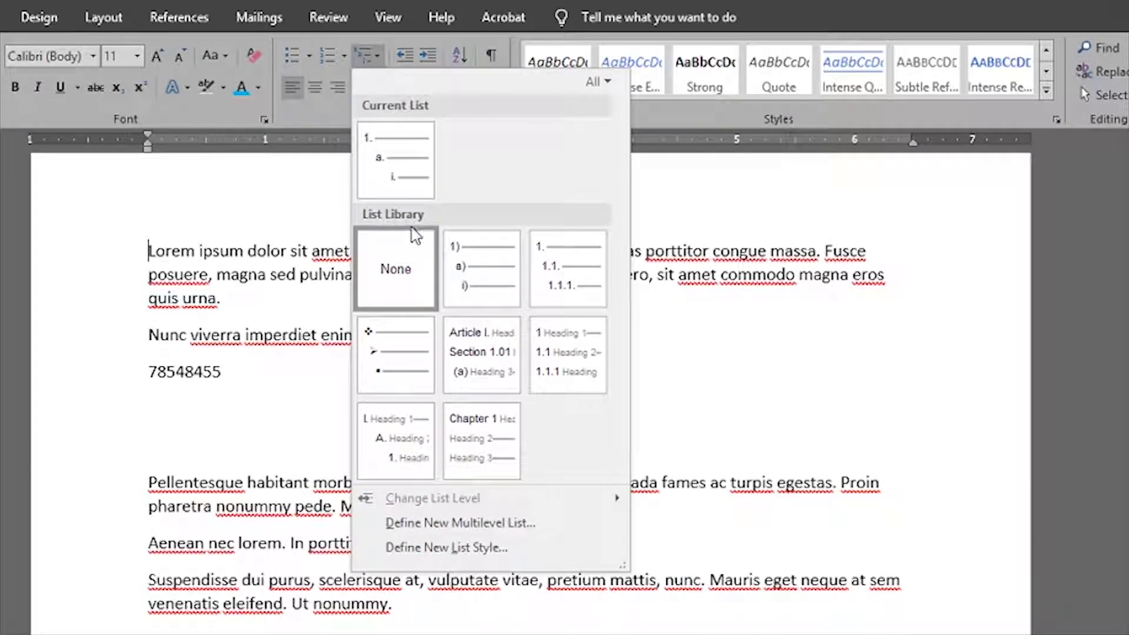
{"action": "mouse_move", "coordinate": [491, 287]}
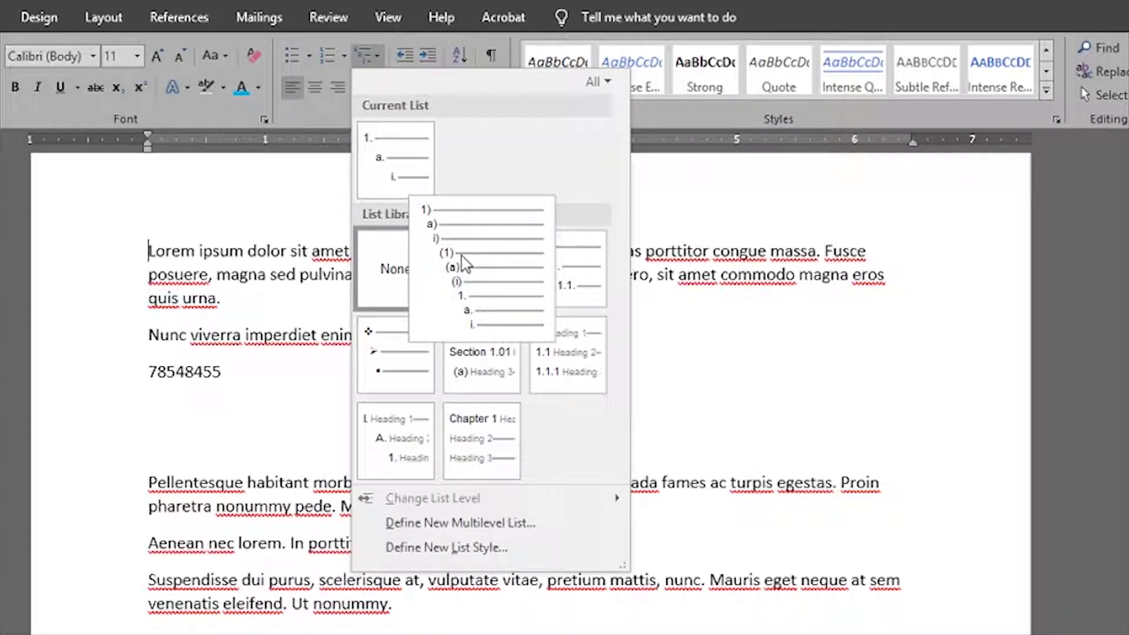
{"action": "mouse_move", "coordinate": [548, 382]}
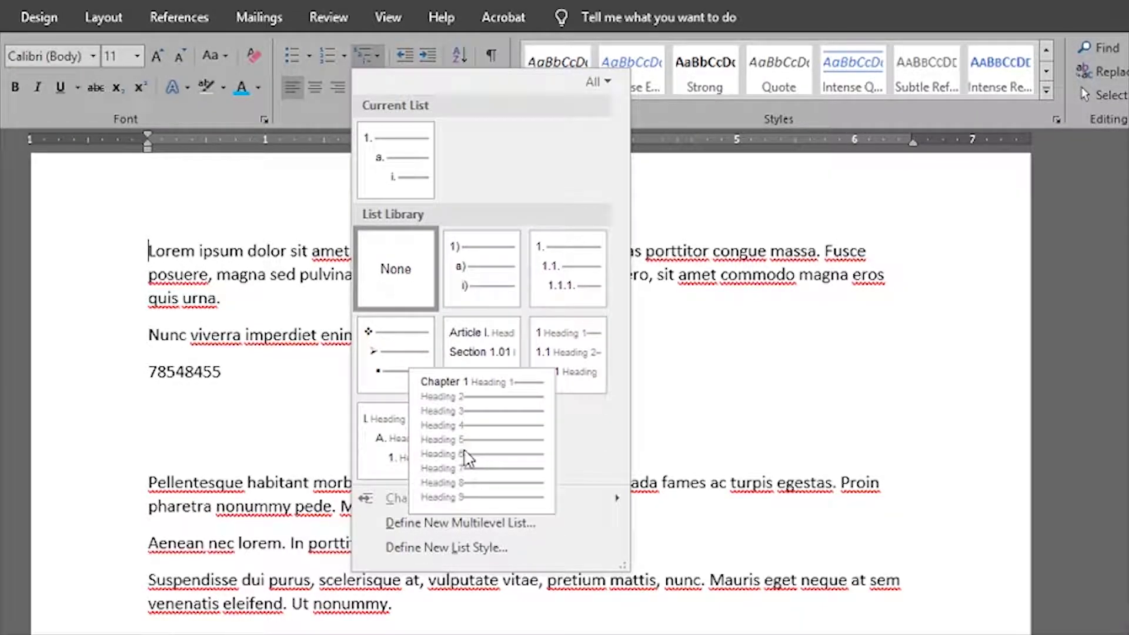
{"action": "mouse_move", "coordinate": [413, 463]}
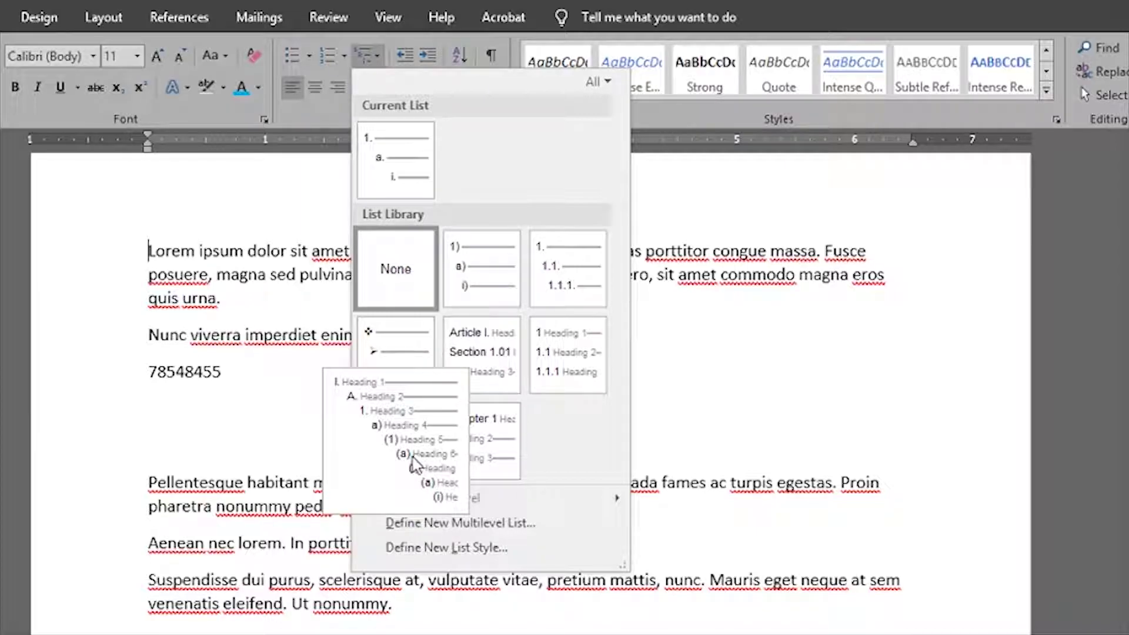
{"action": "left_click", "coordinate": [713, 350]}
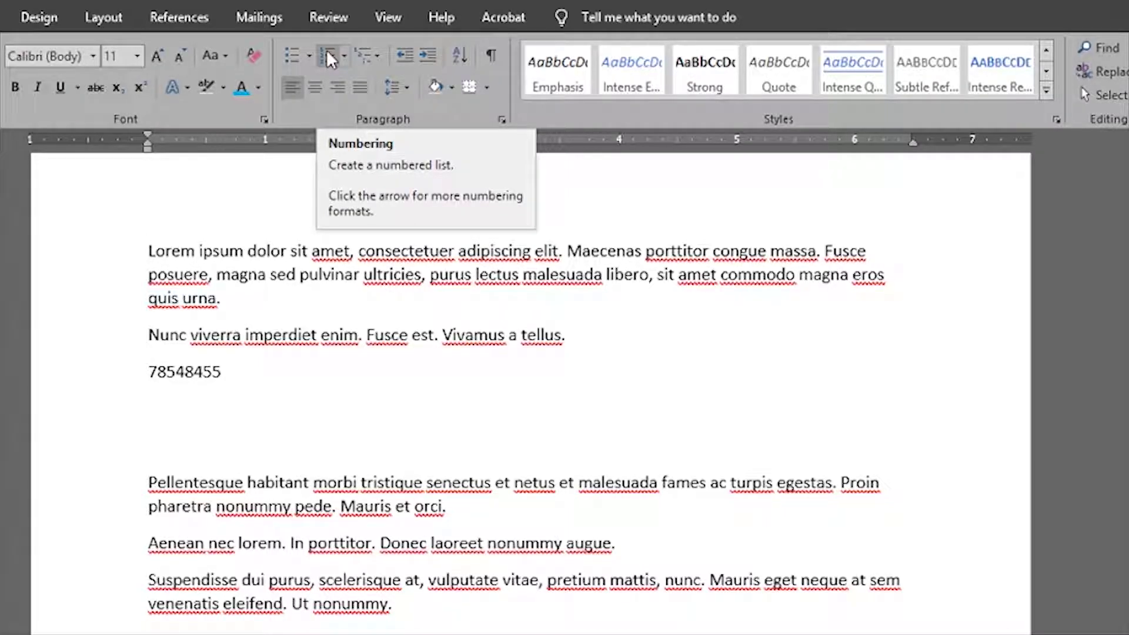
- Try justified alignment on the first three paragraphs and return them to left alignment
{"action": "left_click_drag", "start_coordinate": [232, 382], "coordinate": [141, 257]}
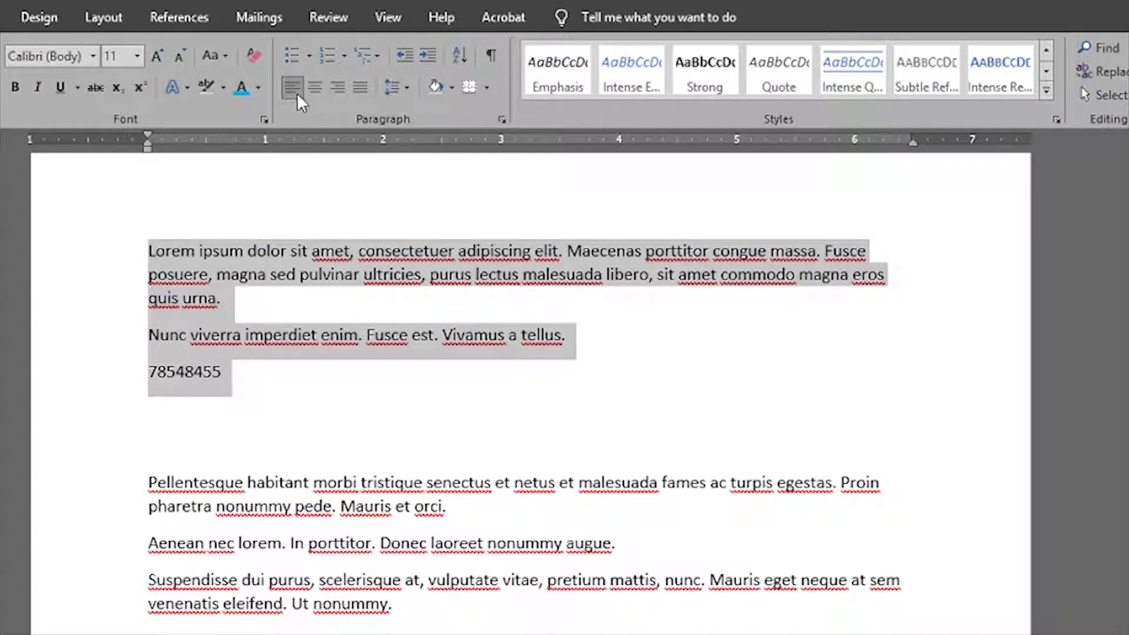
{"action": "left_click", "coordinate": [275, 374]}
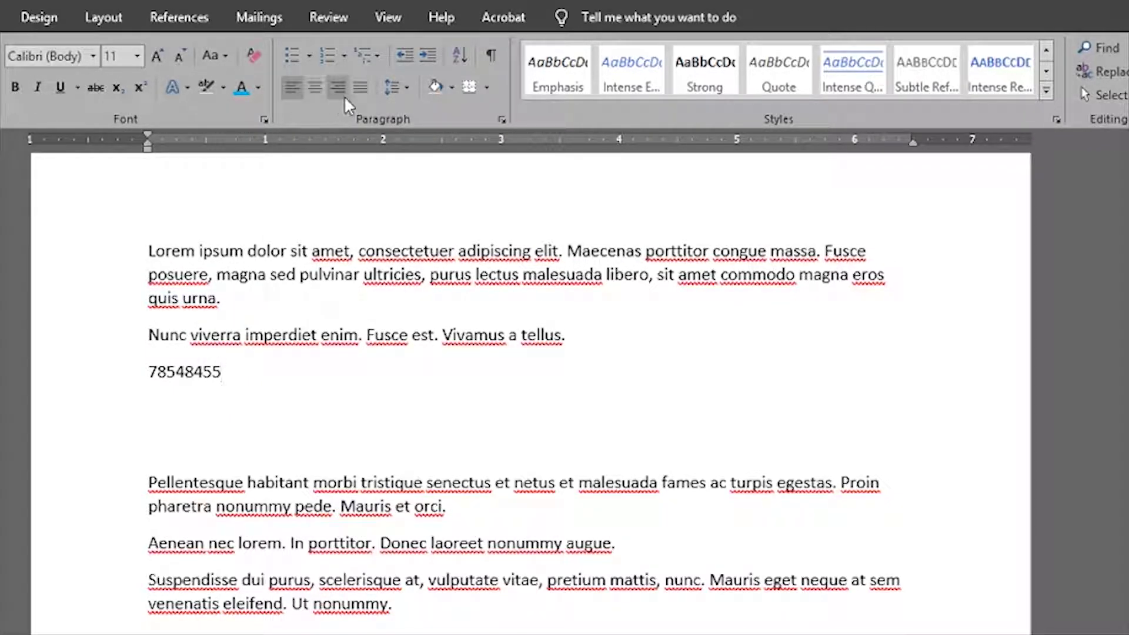
{"action": "left_click_drag", "start_coordinate": [245, 362], "coordinate": [148, 252]}
{"action": "left_click", "coordinate": [294, 90]}
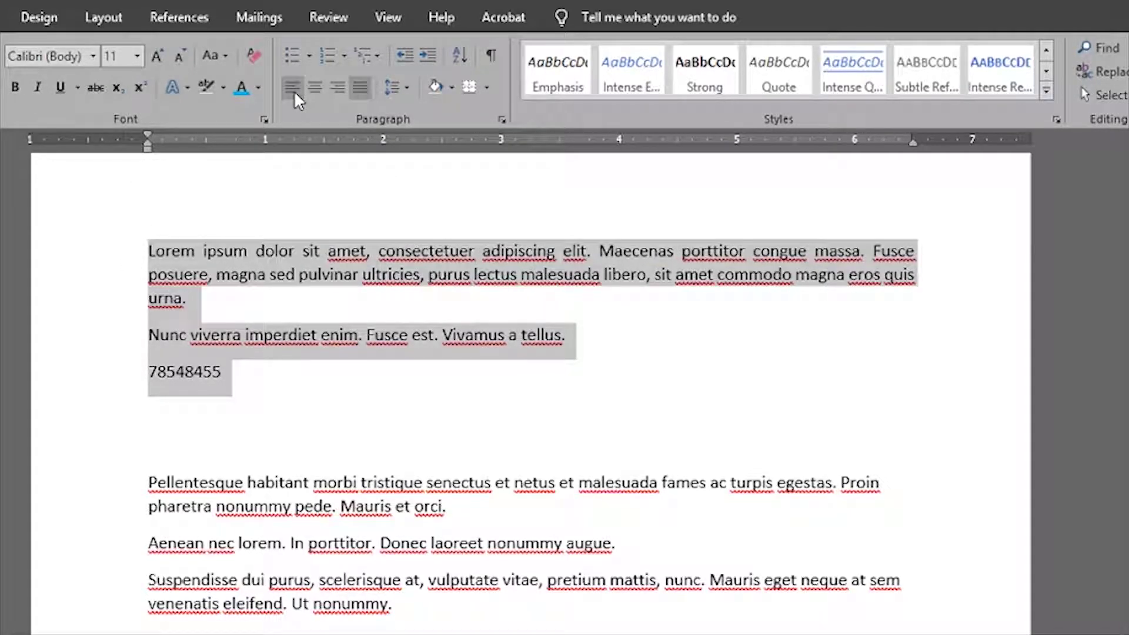
{"action": "left_click", "coordinate": [294, 90]}
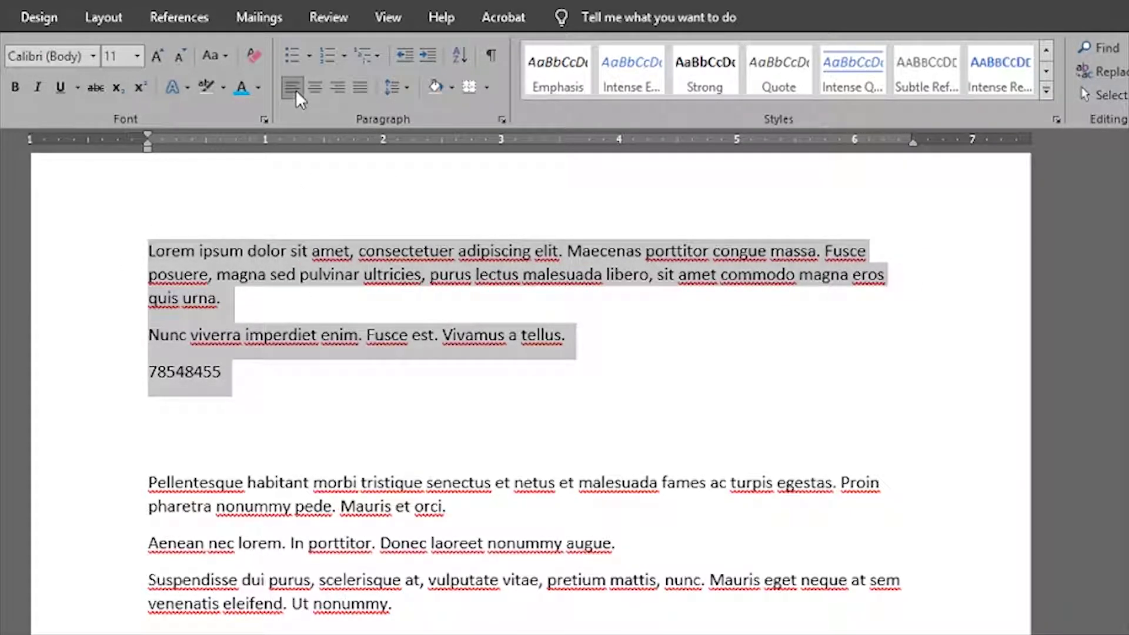
{"action": "left_click", "coordinate": [295, 89]}
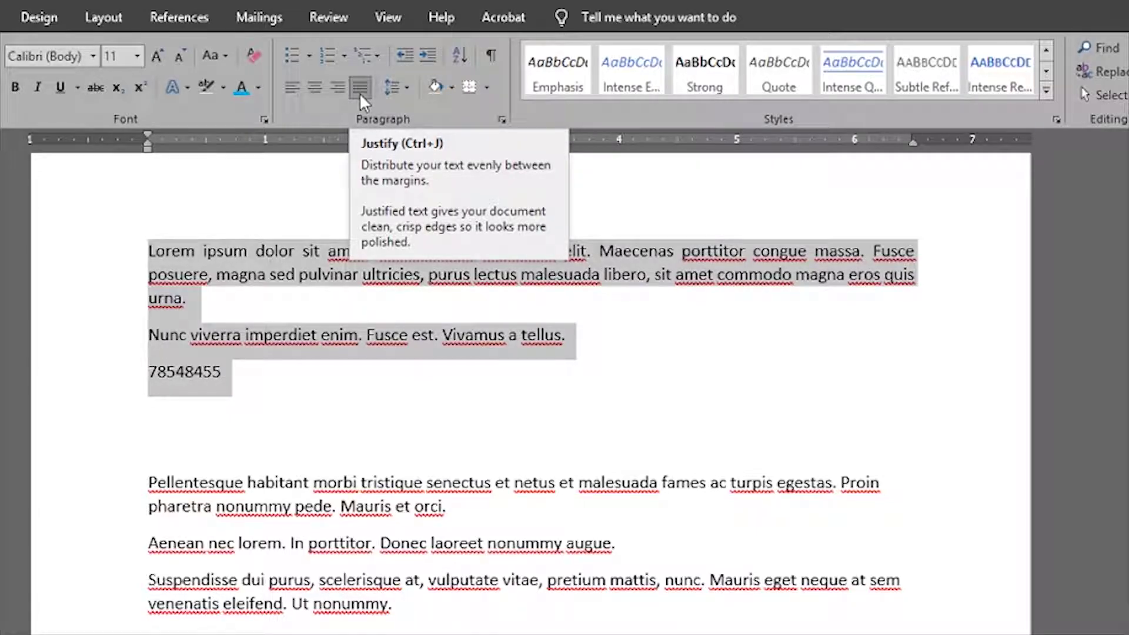
{"action": "left_click", "coordinate": [297, 91]}
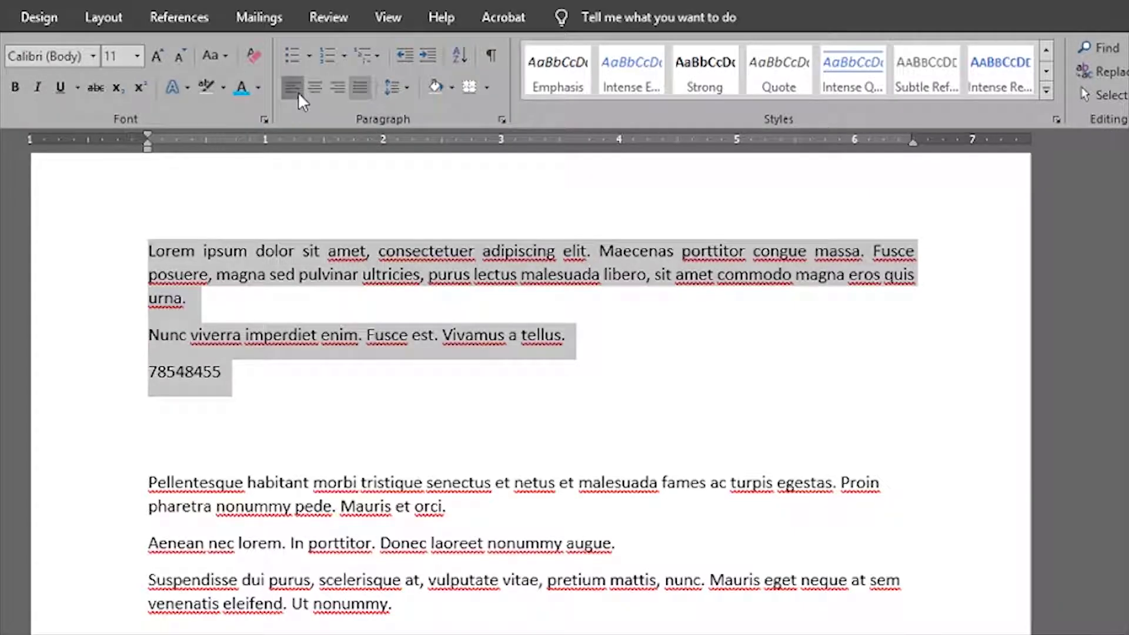
- Try centred and right alignment on the first three paragraphs, ending with left alignment again
{"action": "left_click_drag", "start_coordinate": [141, 379], "coordinate": [135, 253]}
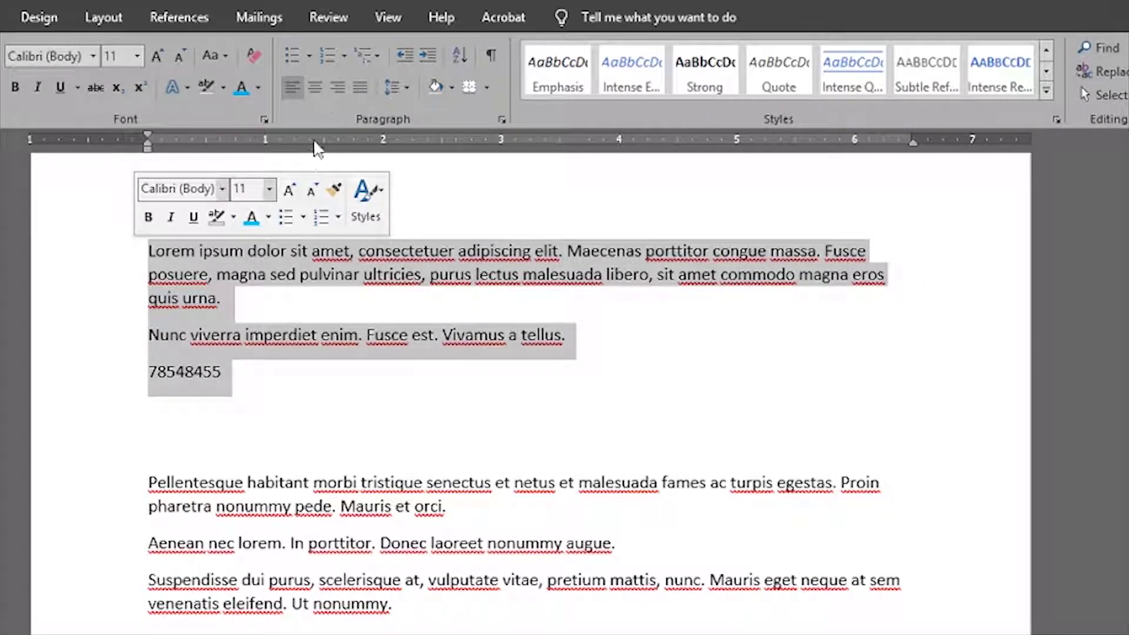
{"action": "left_click", "coordinate": [320, 85]}
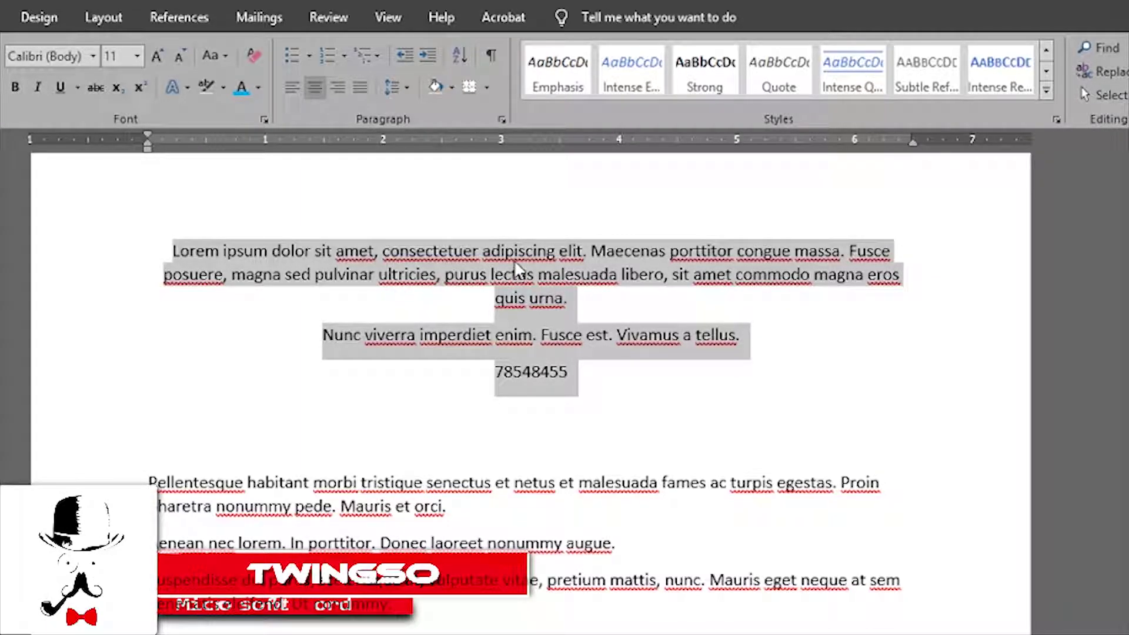
{"action": "left_click", "coordinate": [339, 86]}
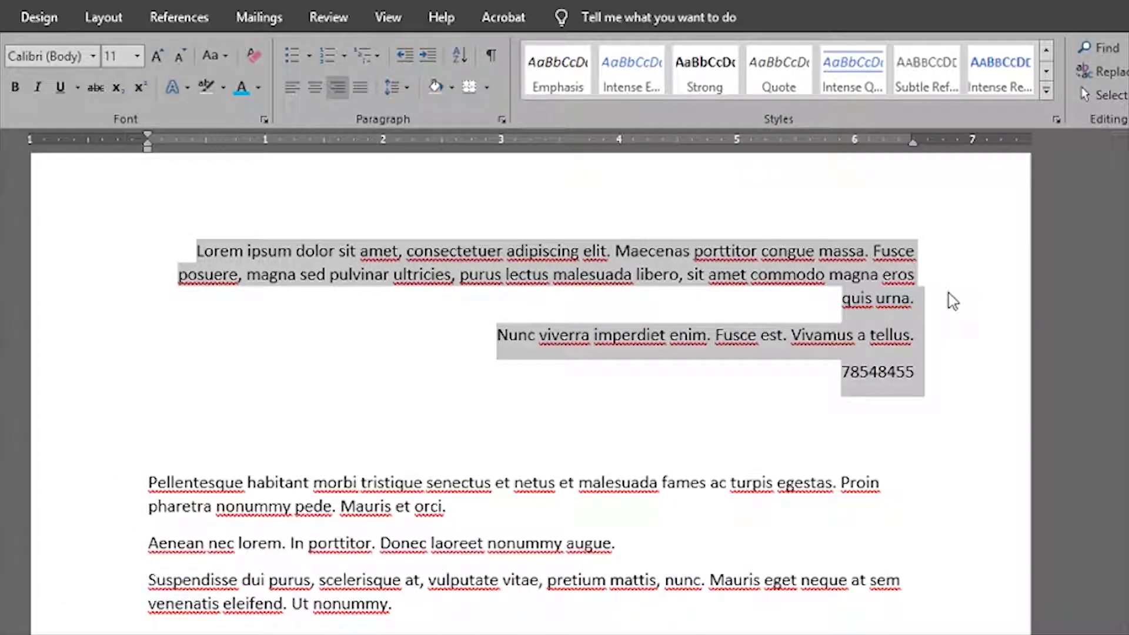
{"action": "left_click", "coordinate": [315, 88]}
{"action": "left_click", "coordinate": [337, 89]}
{"action": "left_click", "coordinate": [292, 88]}
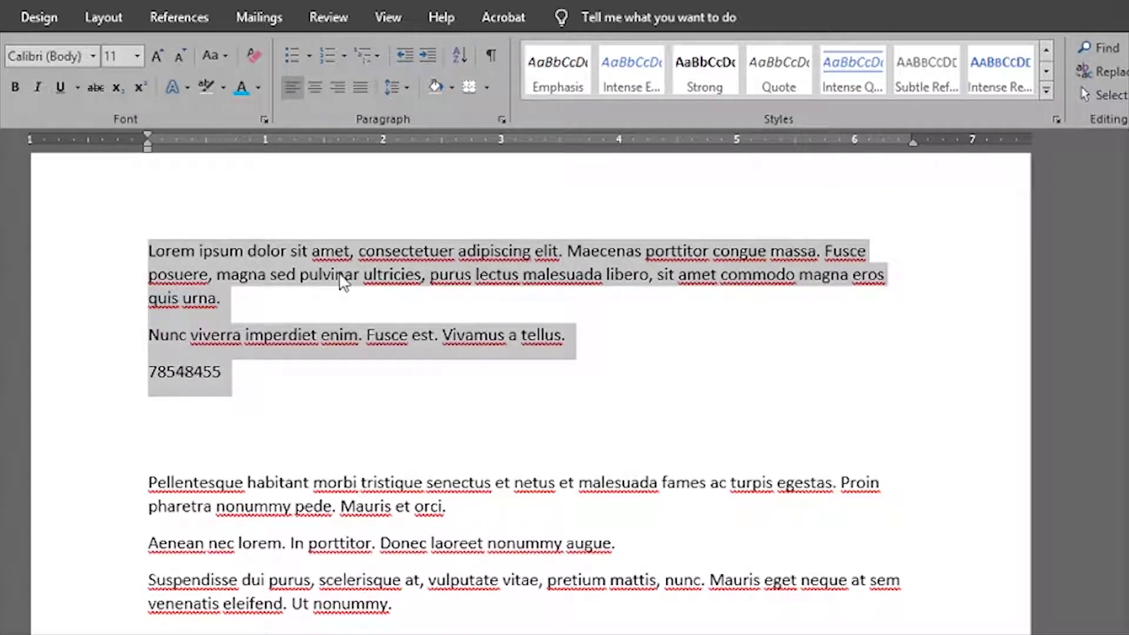
{"action": "left_click", "coordinate": [363, 337]}
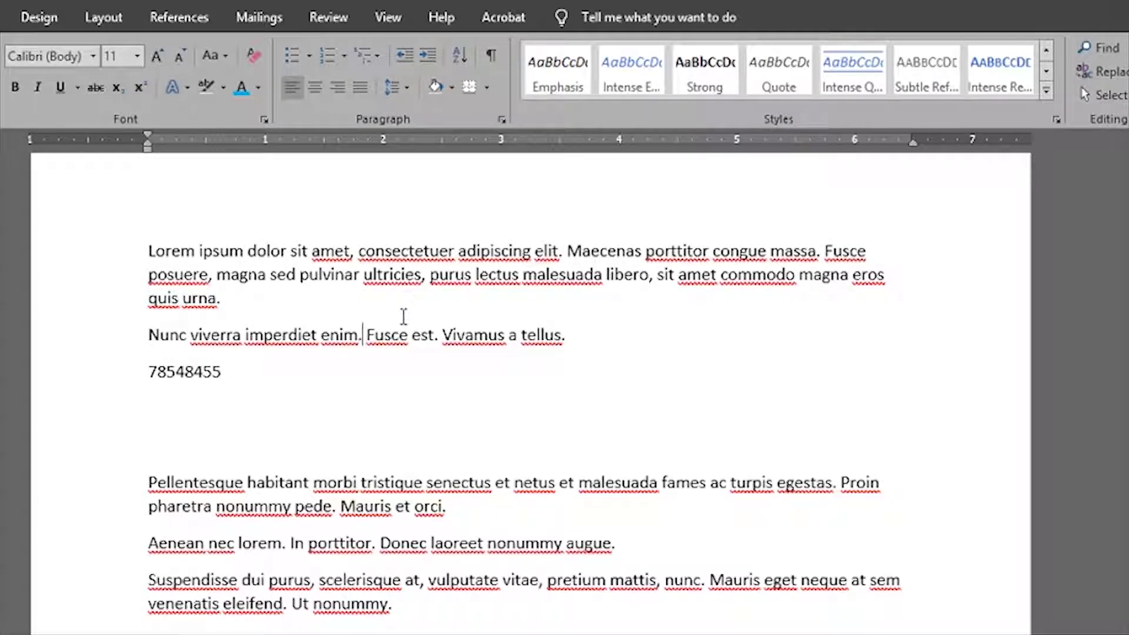
{"action": "double_click", "coordinate": [180, 247]}
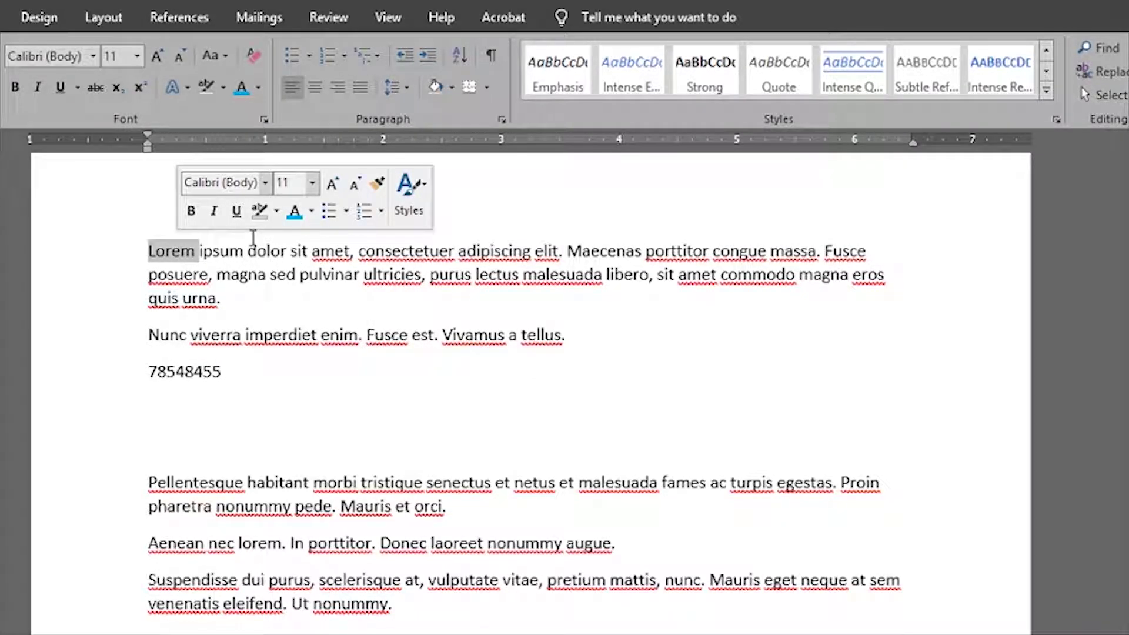
{"action": "key", "text": "Return"}
{"action": "scroll", "coordinate": [253, 238], "scroll_direction": "up", "scroll_amount": 1}
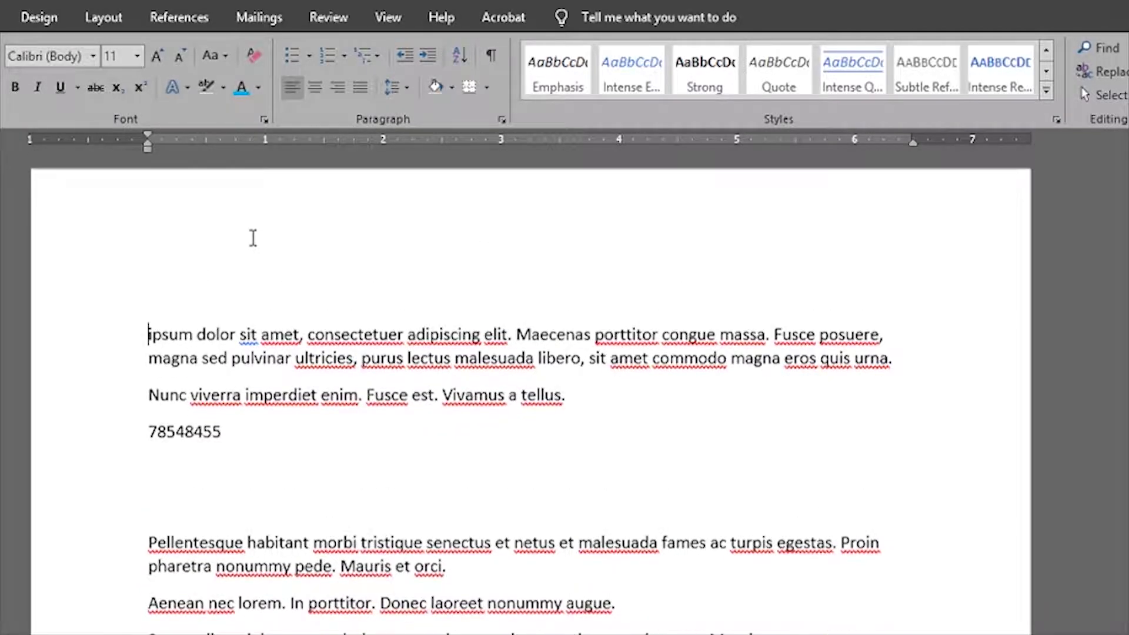
{"action": "key", "text": "ctrl+z"}
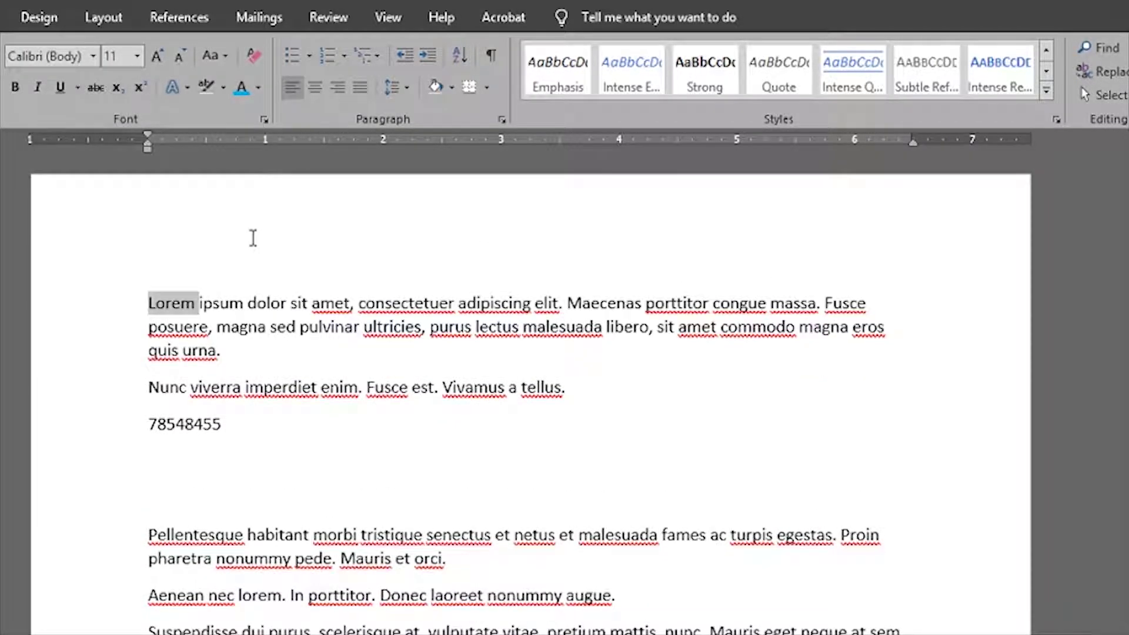
- Split the word "Lorem" onto its own line above the first paragraph and centre it as a title
{"action": "left_click", "coordinate": [198, 310]}
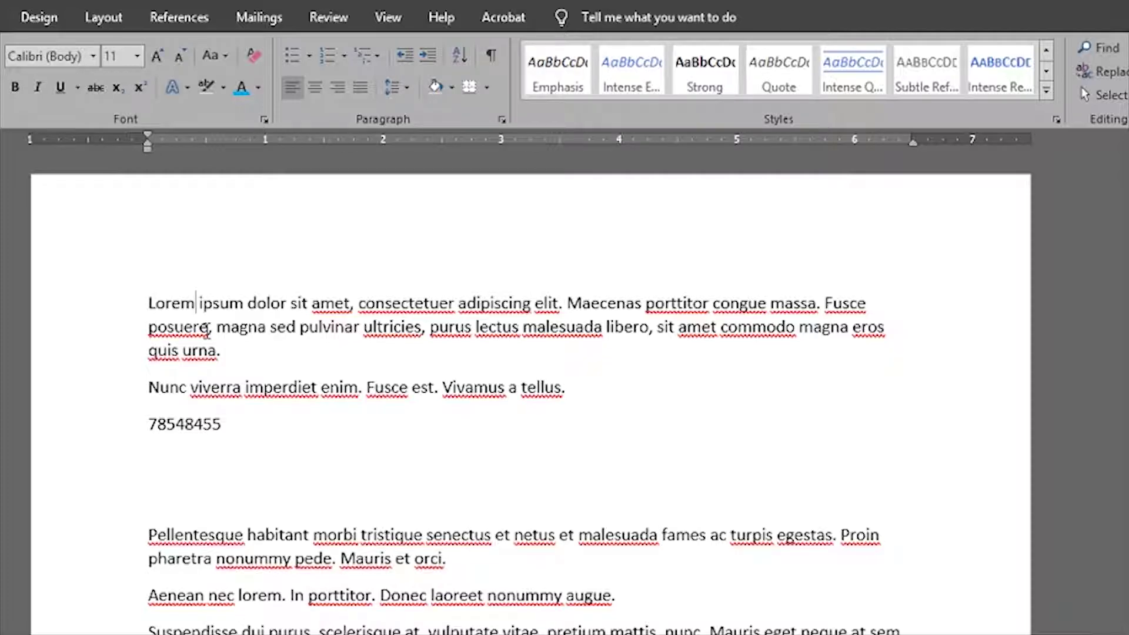
{"action": "key", "text": "Return"}
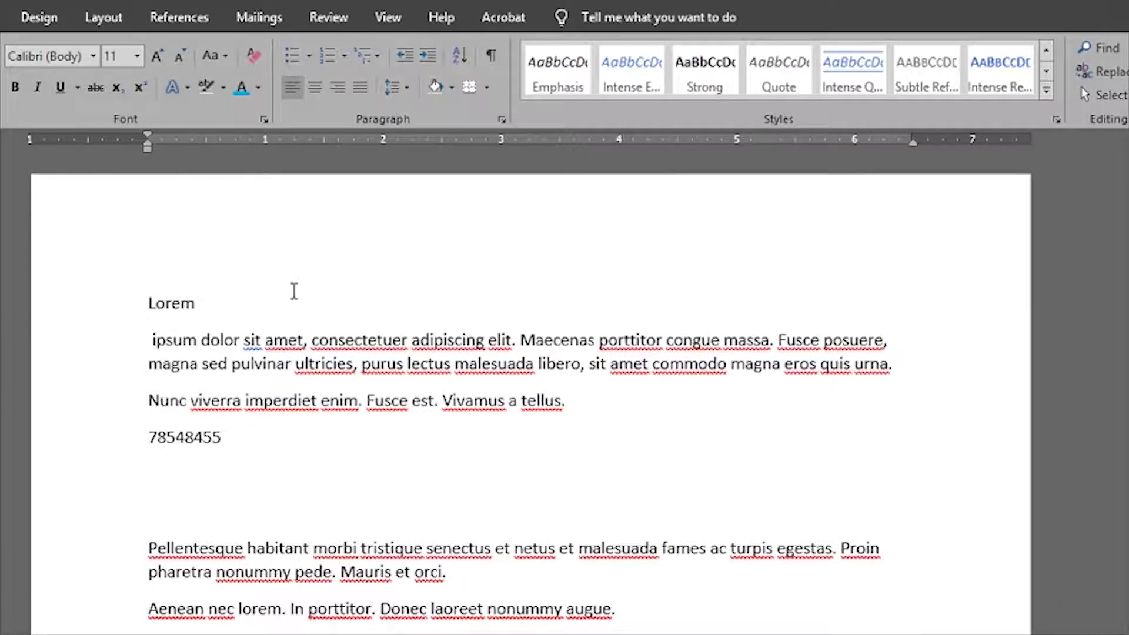
{"action": "double_click", "coordinate": [160, 297]}
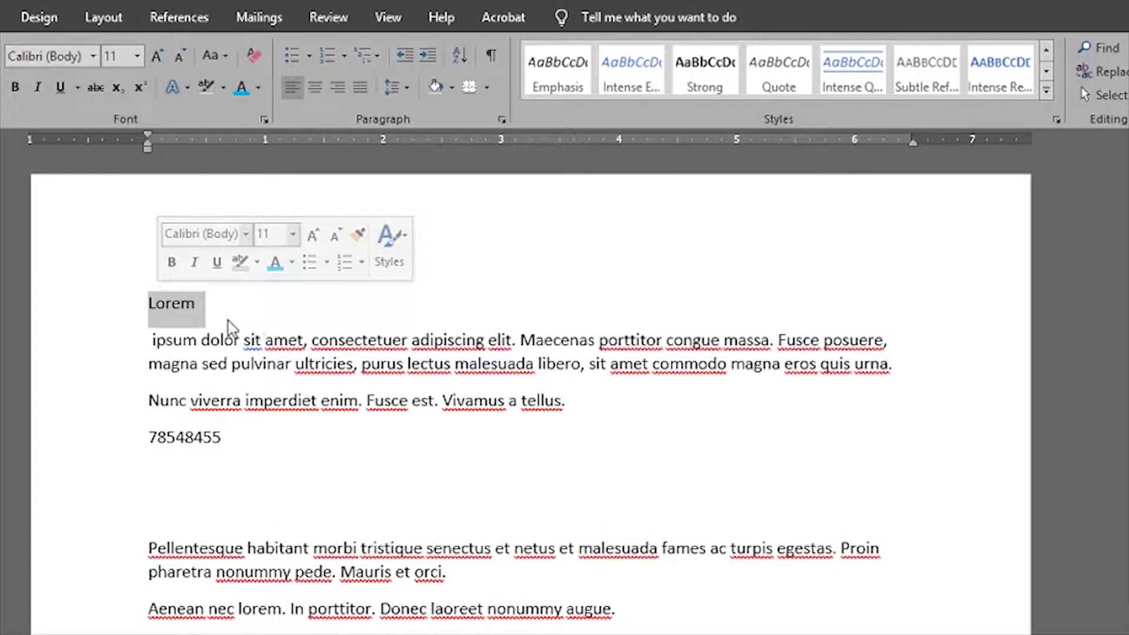
{"action": "left_click", "coordinate": [315, 87]}
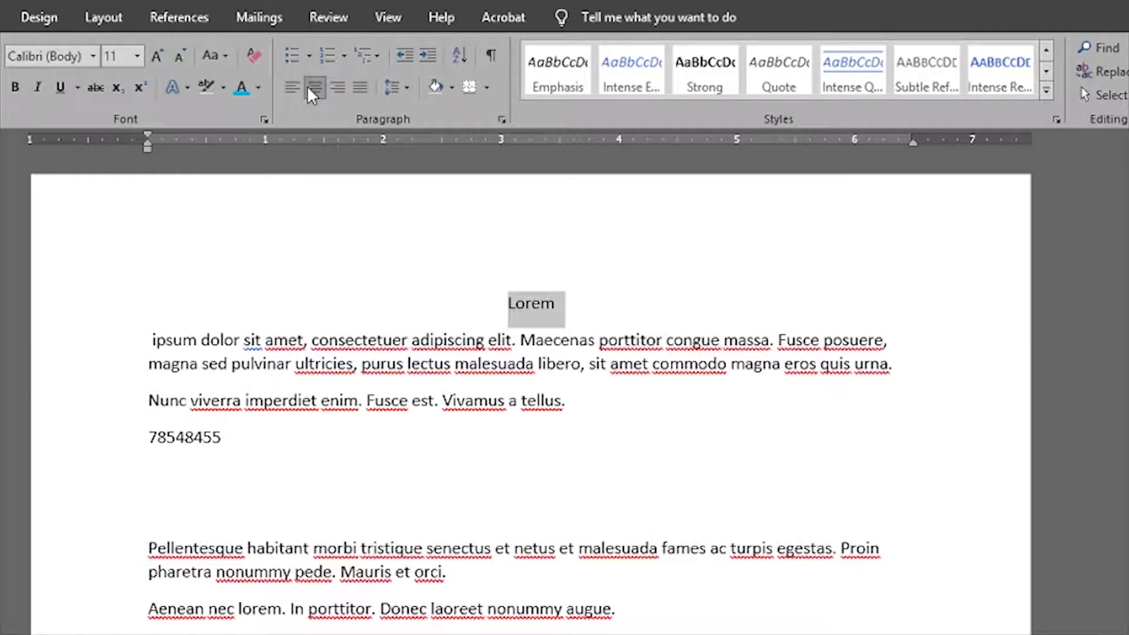
- Try left and right alignment on the "Lorem" title line and return it to centred alignment
{"action": "key", "text": "Left"}
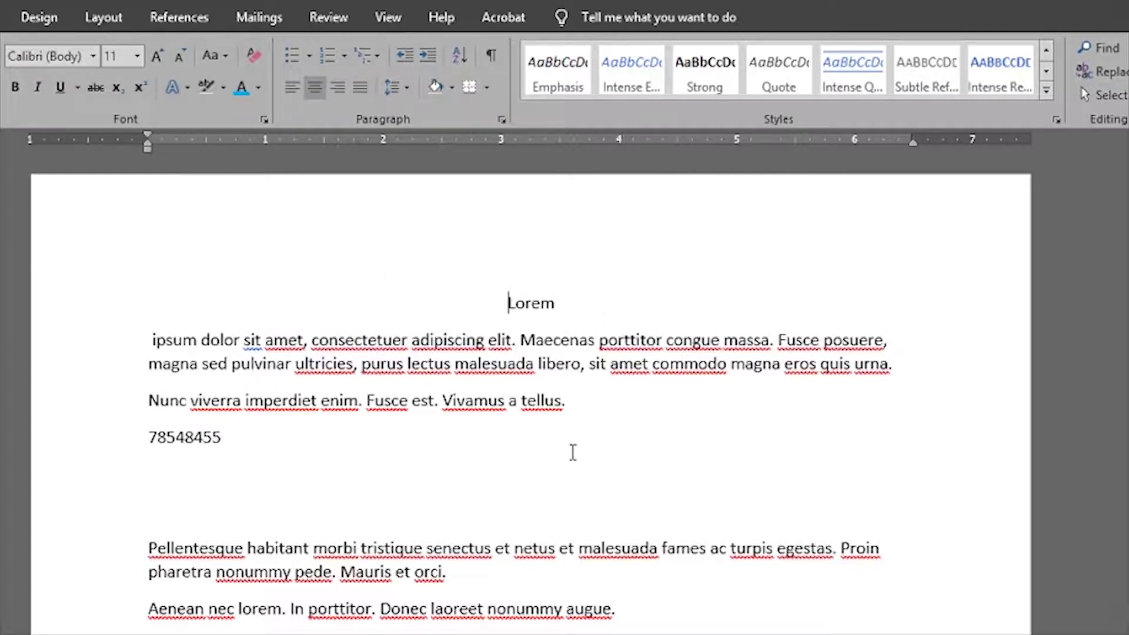
{"action": "left_click", "coordinate": [292, 87]}
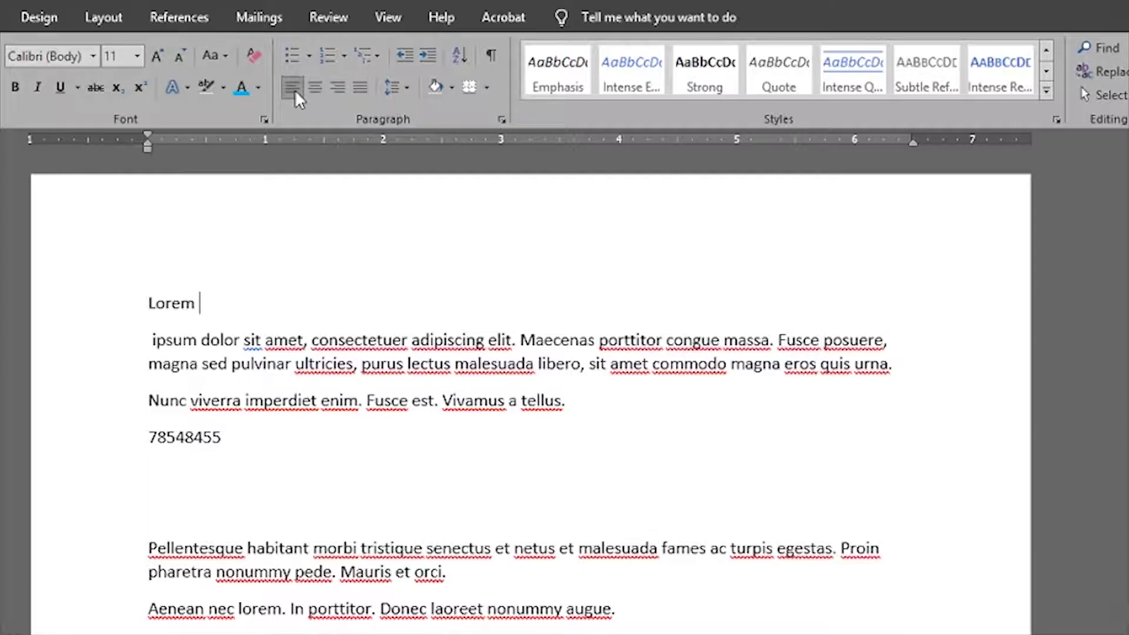
{"action": "left_click", "coordinate": [315, 95]}
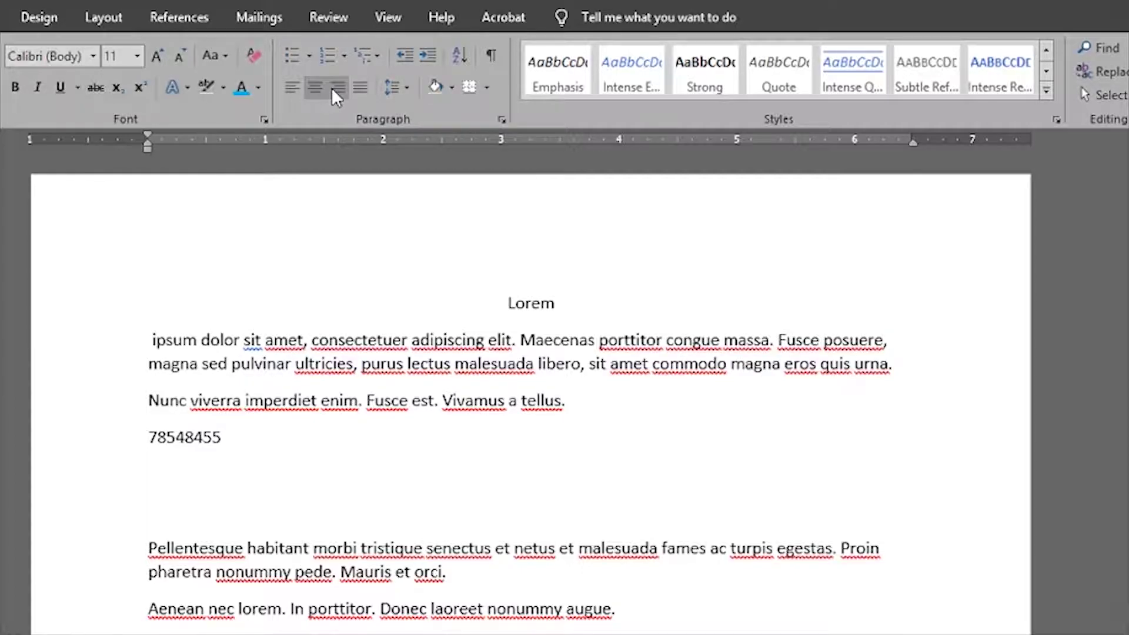
{"action": "left_click", "coordinate": [333, 95]}
{"action": "left_click", "coordinate": [315, 88]}
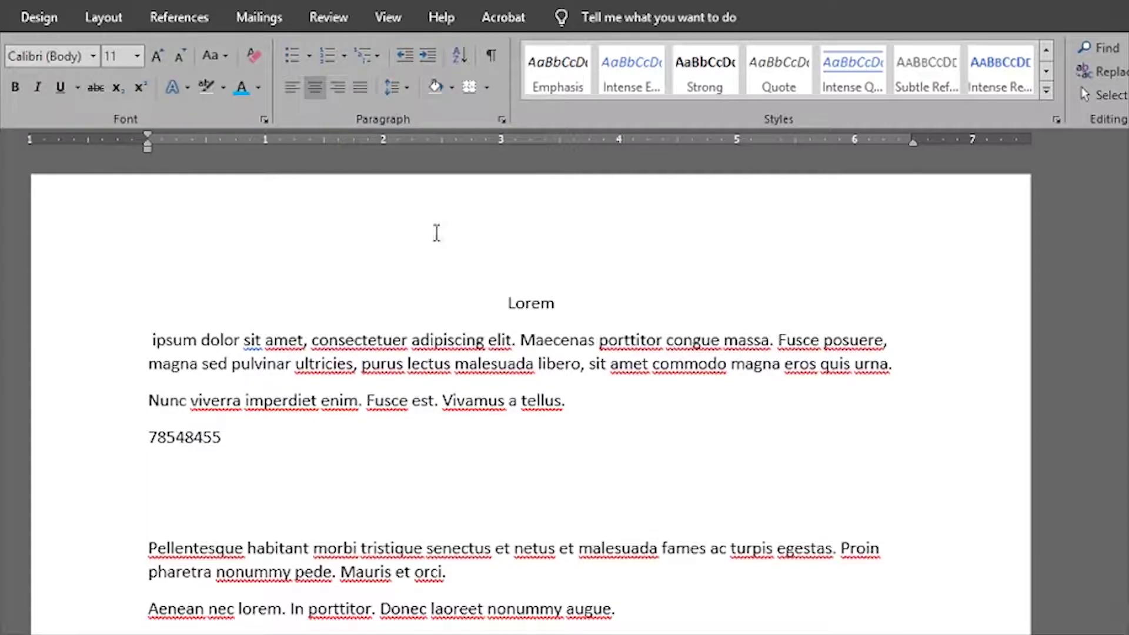
- Remove the space before "ipsum" and try centred and right alignment on that paragraph before restoring left alignment
{"action": "left_click", "coordinate": [151, 339]}
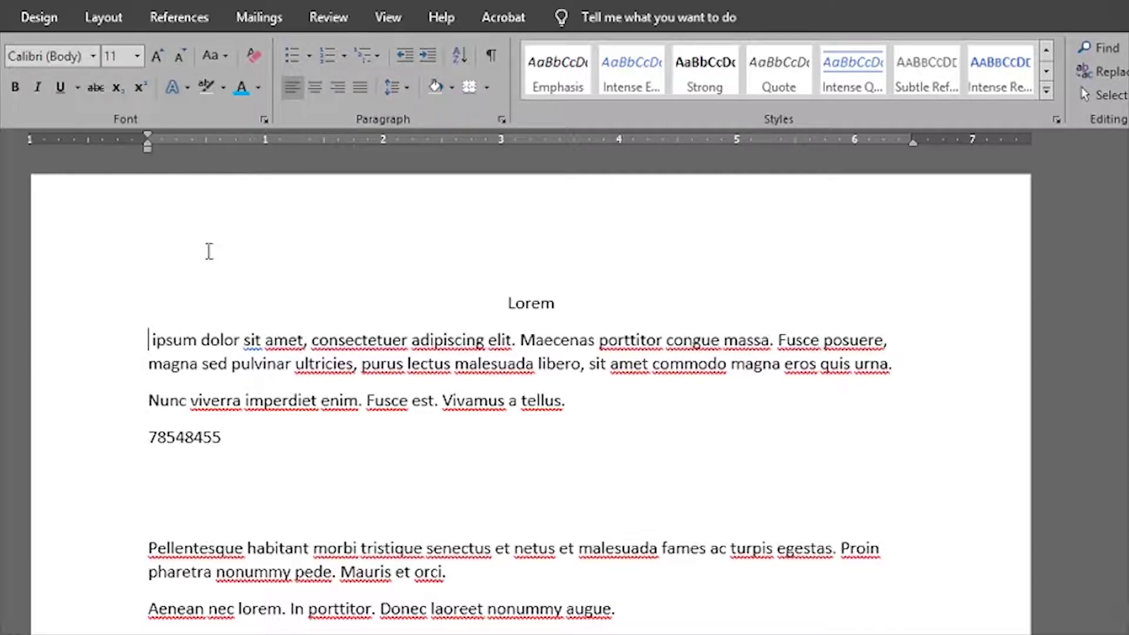
{"action": "left_click", "coordinate": [317, 94]}
{"action": "left_click", "coordinate": [337, 93]}
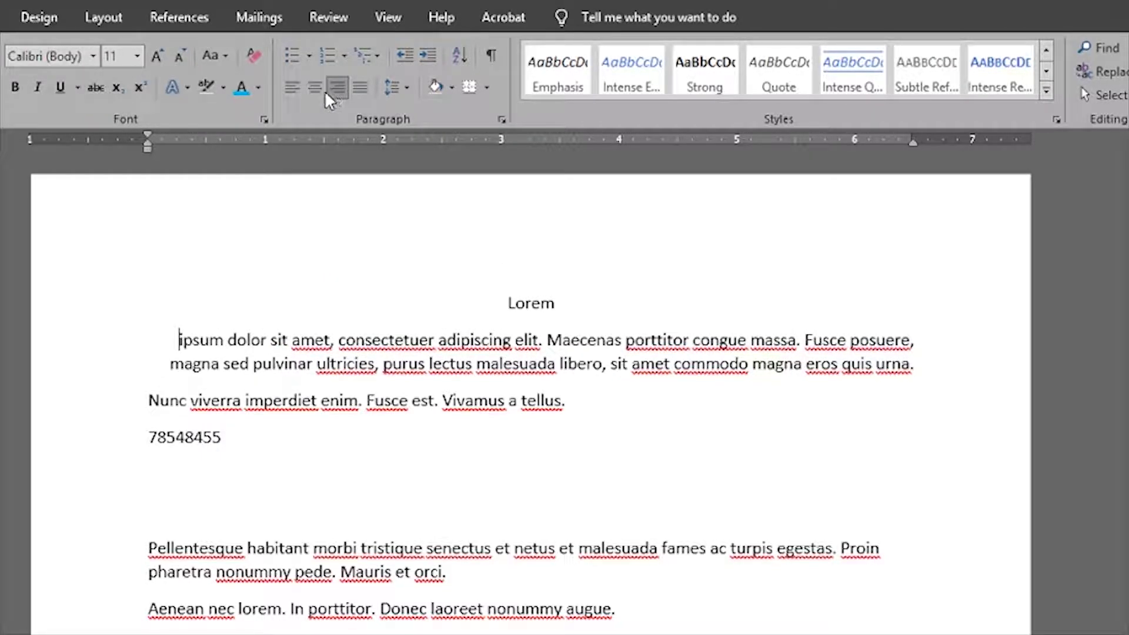
{"action": "left_click", "coordinate": [291, 94]}
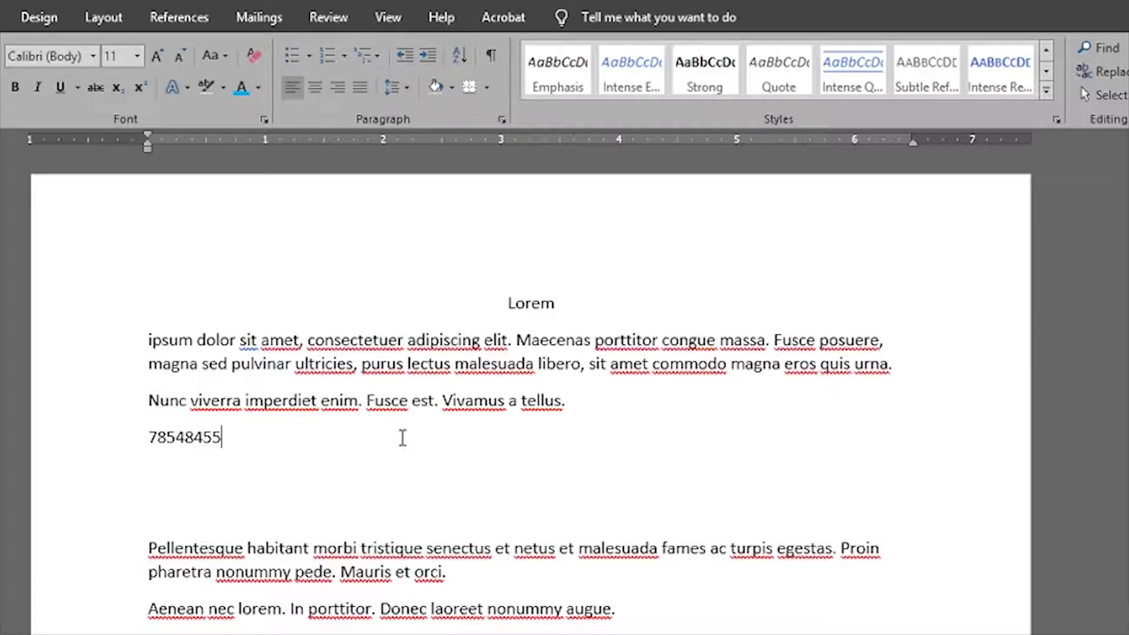
- Remove the blank lines after "78548455" and join the "Pellentesque" paragraph onto the same line
{"action": "key", "text": "Delete"}
{"action": "key", "text": "Delete"}
{"action": "key", "text": "Delete"}
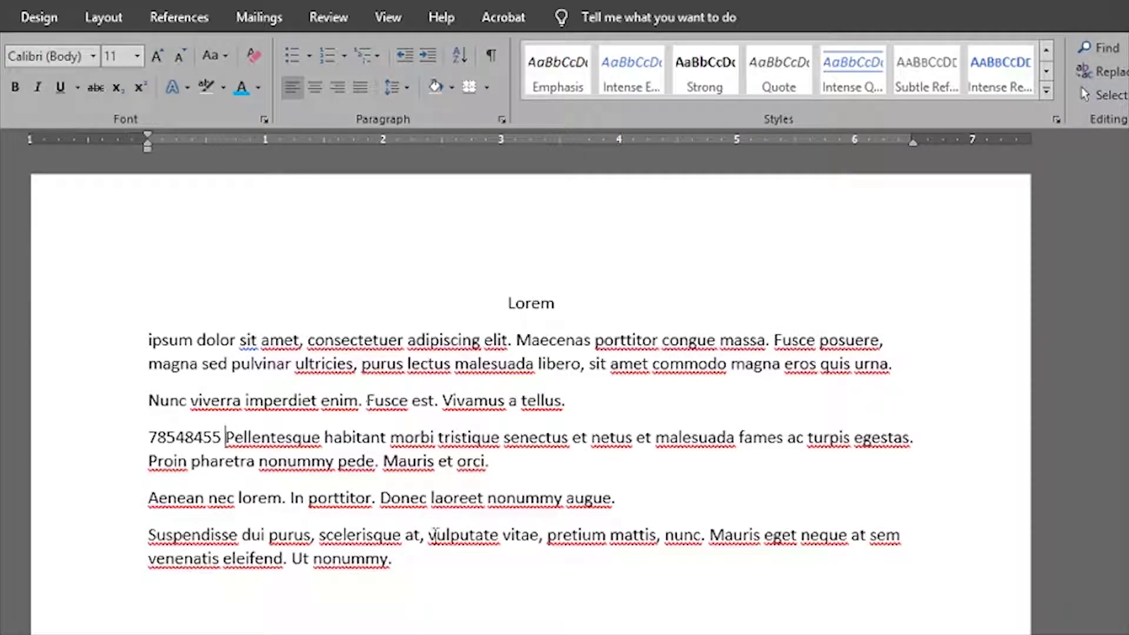
- Set the line spacing of all body paragraphs below the "Lorem" title to 2.0
{"action": "left_click_drag", "start_coordinate": [395, 555], "coordinate": [150, 338]}
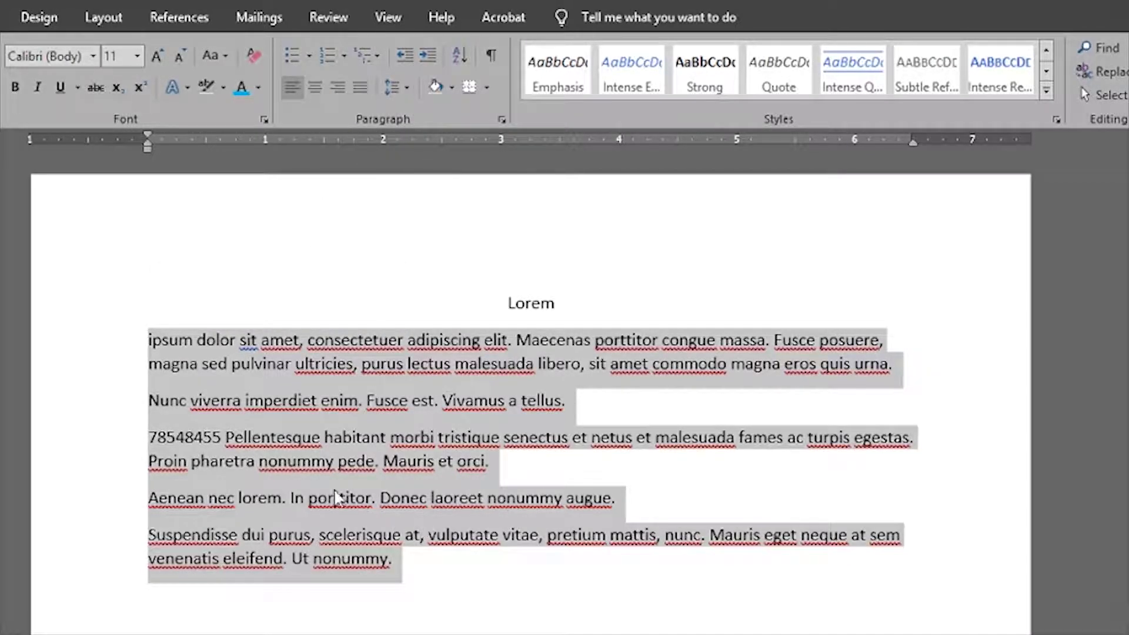
{"action": "left_click", "coordinate": [407, 88]}
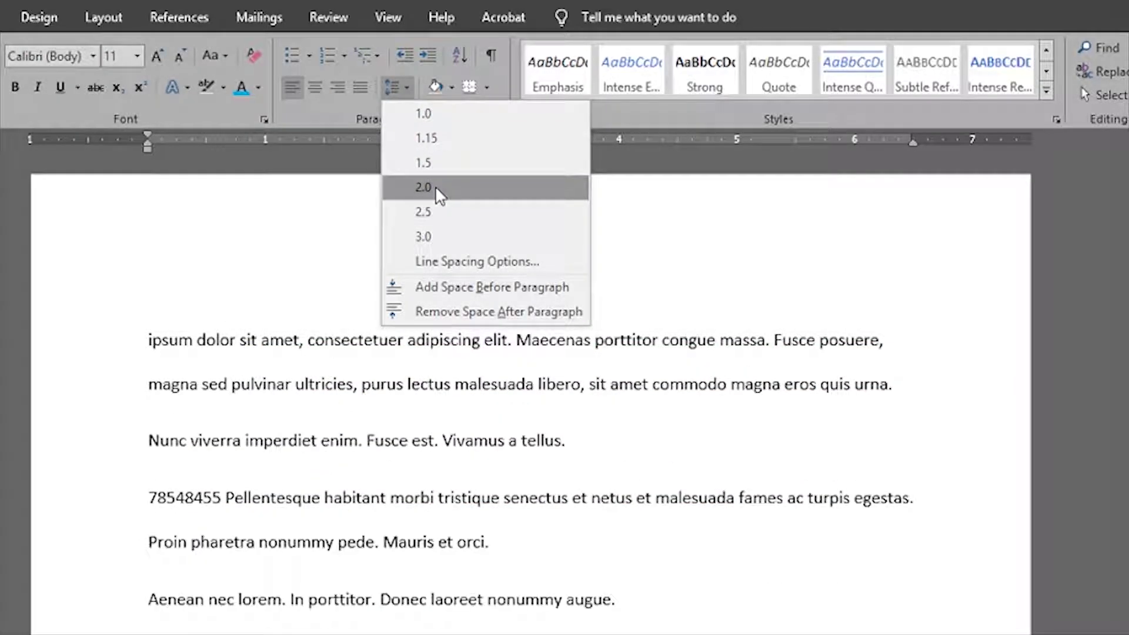
{"action": "left_click", "coordinate": [423, 187]}
{"action": "scroll", "coordinate": [412, 353], "scroll_direction": "down", "scroll_amount": 5}
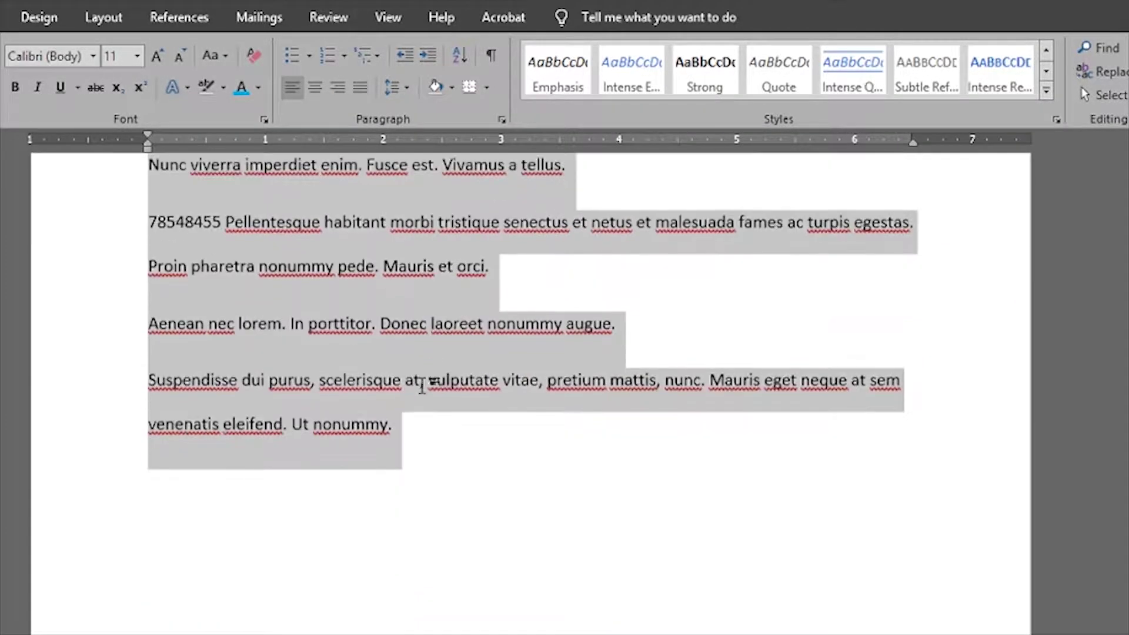
{"action": "scroll", "coordinate": [425, 385], "scroll_direction": "up", "scroll_amount": 3}
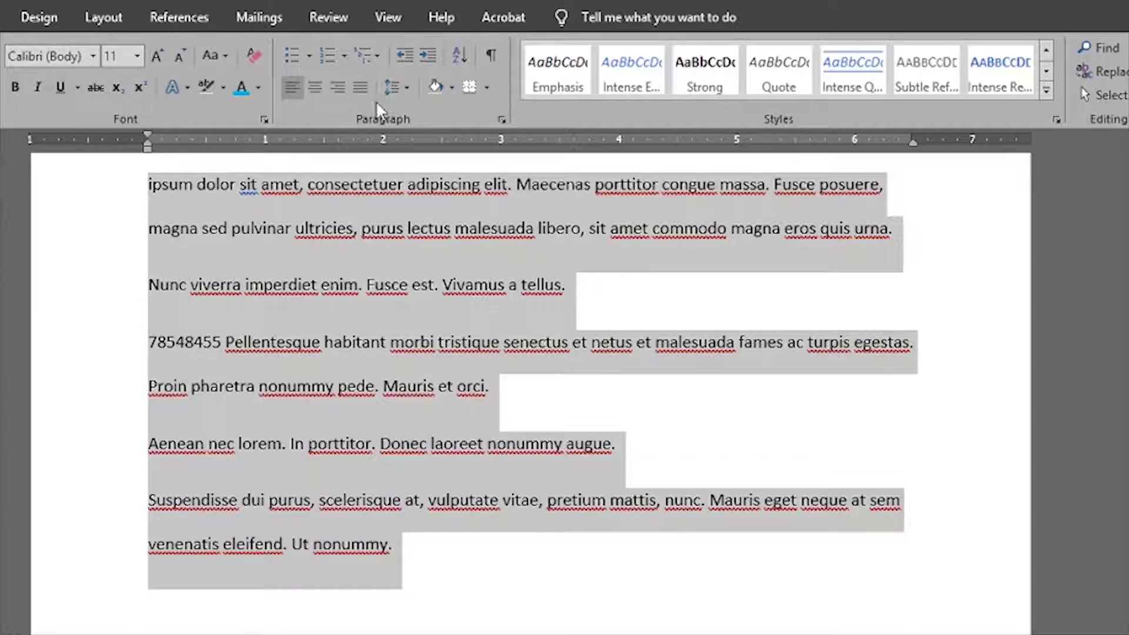
- Change the line spacing of the selected body paragraphs to 1.15 and deselect them
{"action": "left_click", "coordinate": [407, 89]}
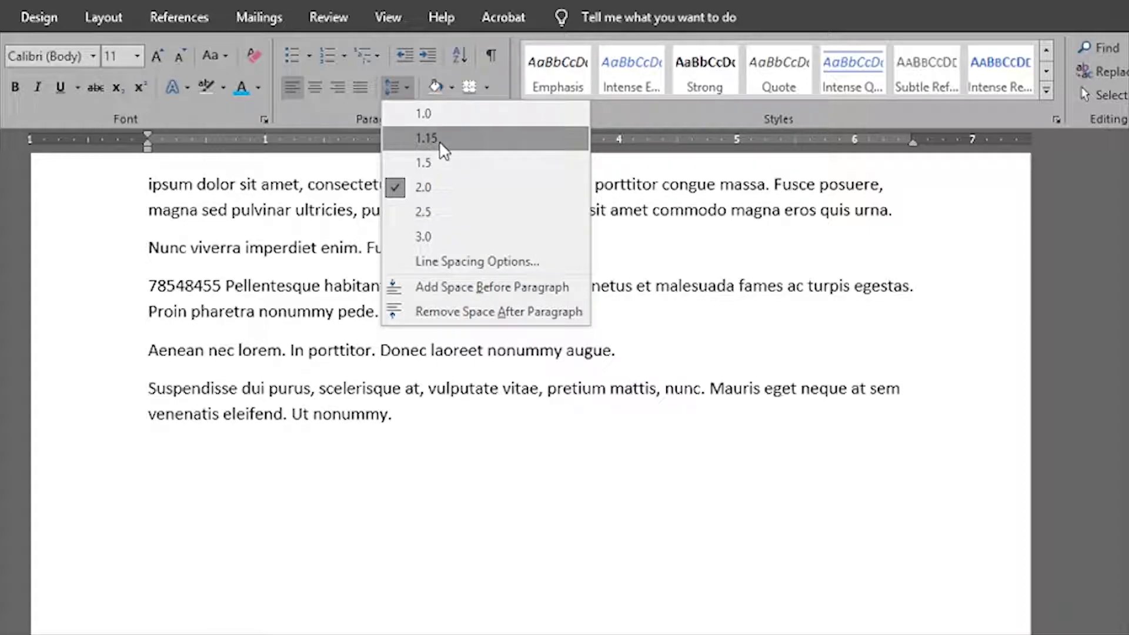
{"action": "left_click", "coordinate": [442, 139]}
{"action": "scroll", "coordinate": [441, 329], "scroll_direction": "up", "scroll_amount": 3}
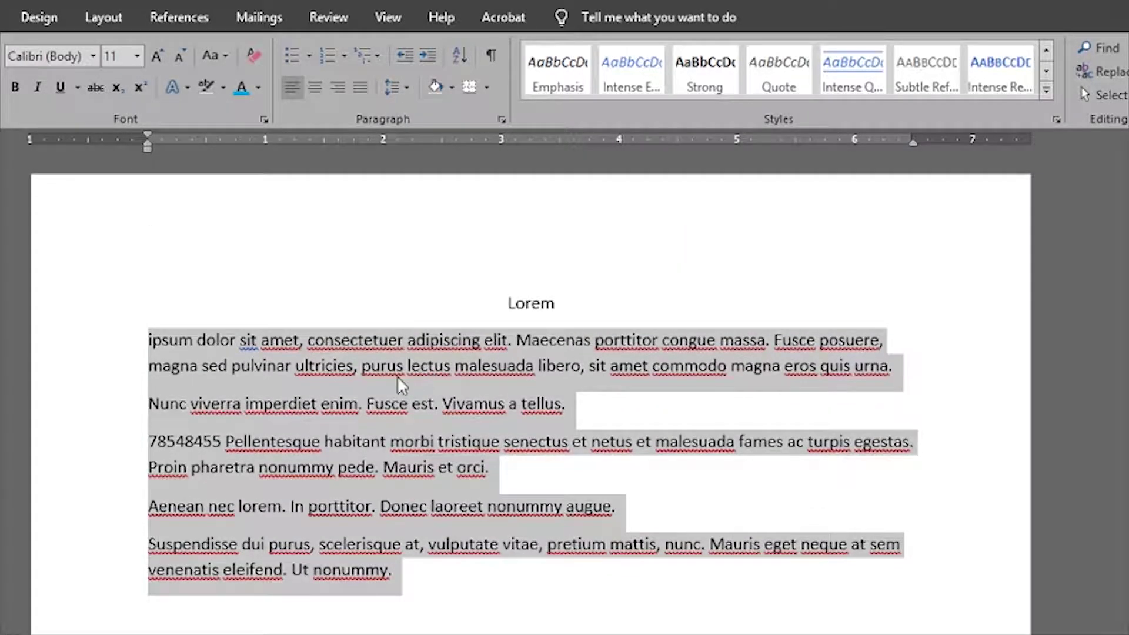
{"action": "left_click", "coordinate": [378, 381]}
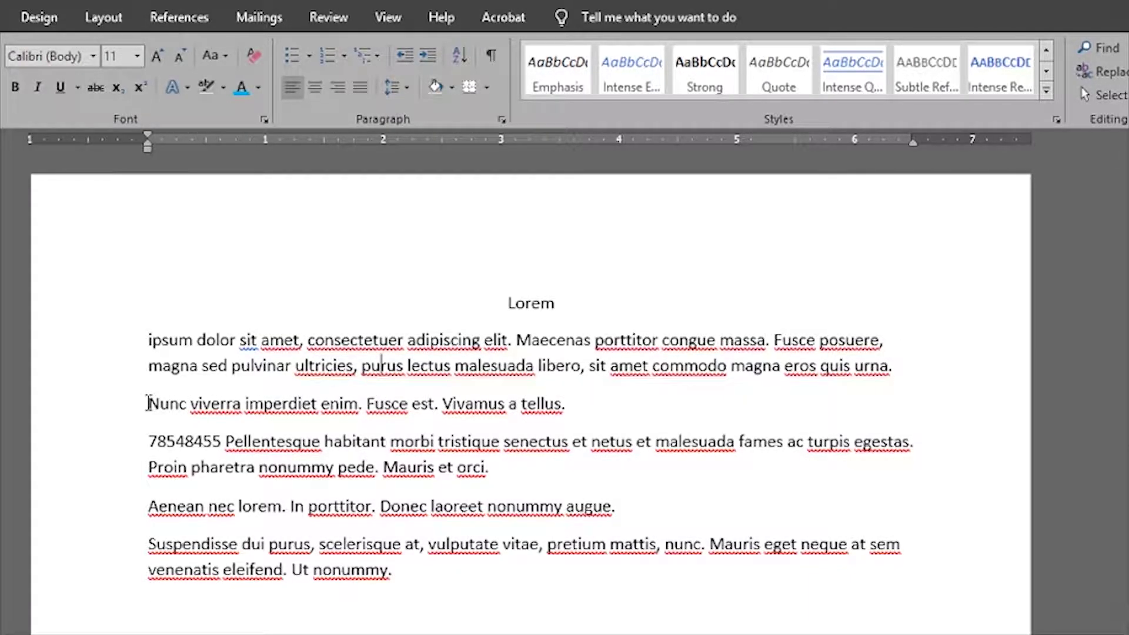
- Join the "Nunc viverra" paragraph to the one above, try a line break there, and replace it with a paragraph break
{"action": "key", "text": "Delete"}
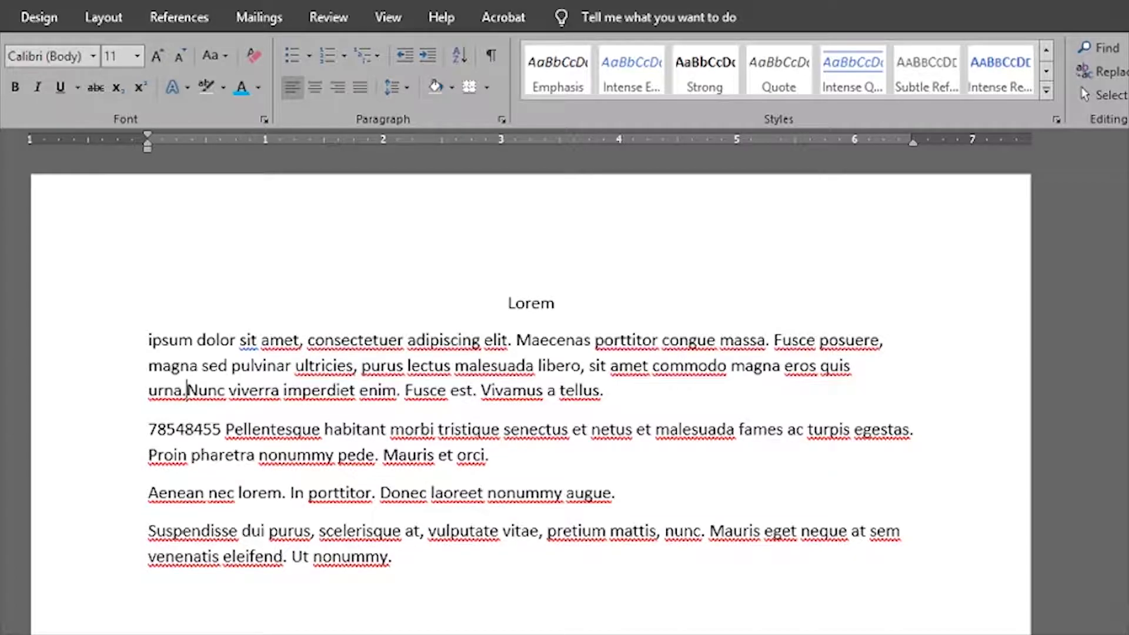
{"action": "key", "text": "shift+Return"}
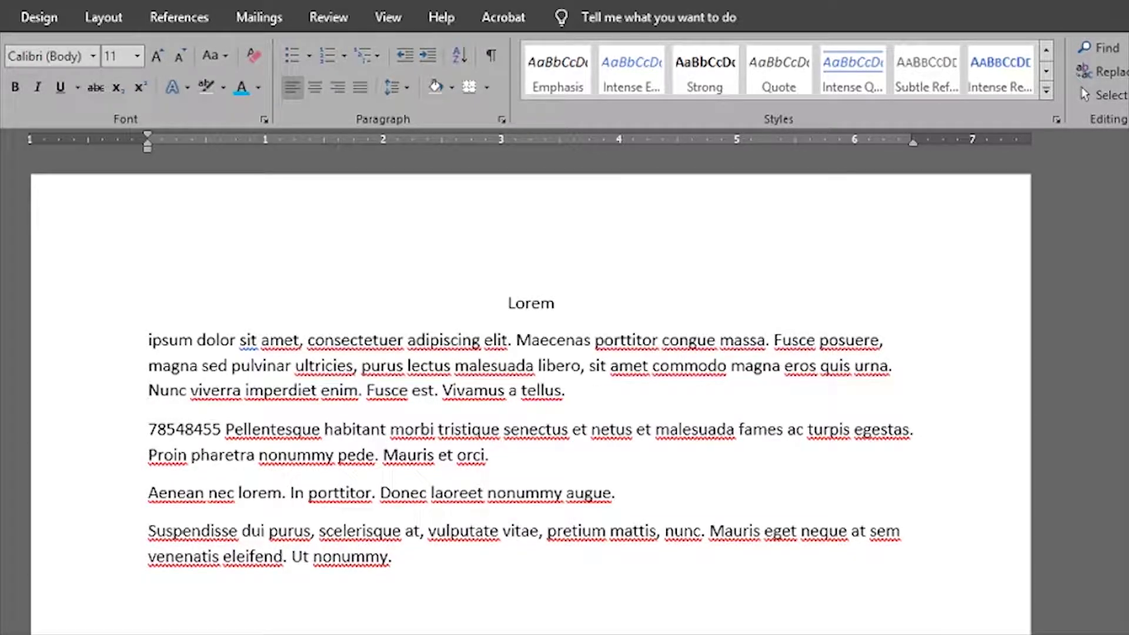
{"action": "key", "text": "BackSpace"}
{"action": "key", "text": "Return"}
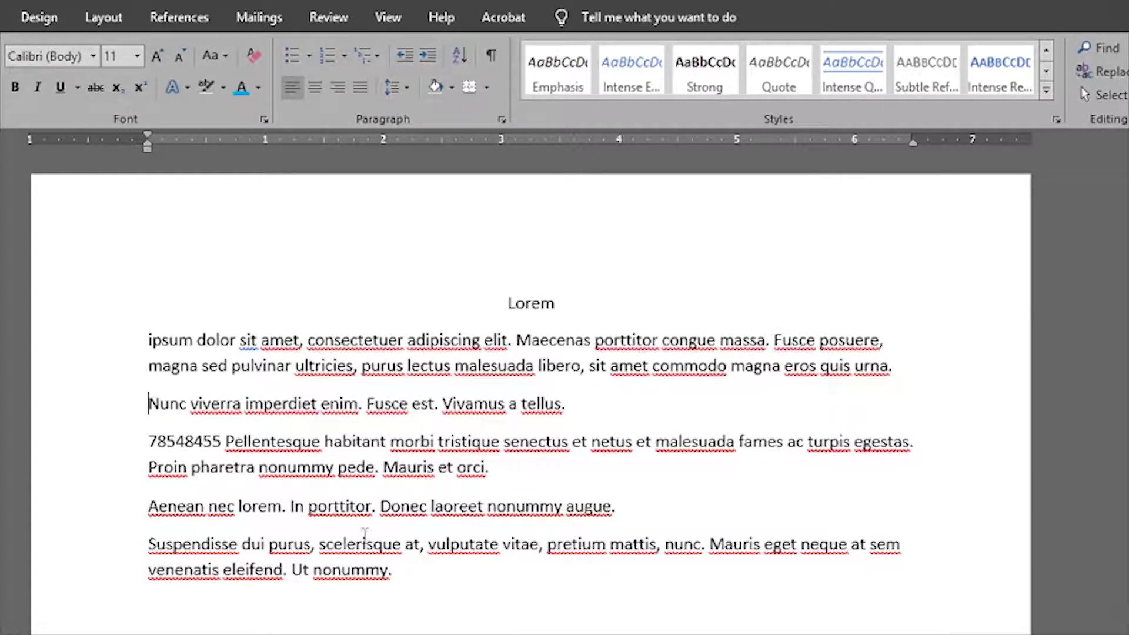
- Set the line spacing of all body paragraphs below the title to 1.0
{"action": "left_click_drag", "start_coordinate": [402, 572], "coordinate": [154, 340]}
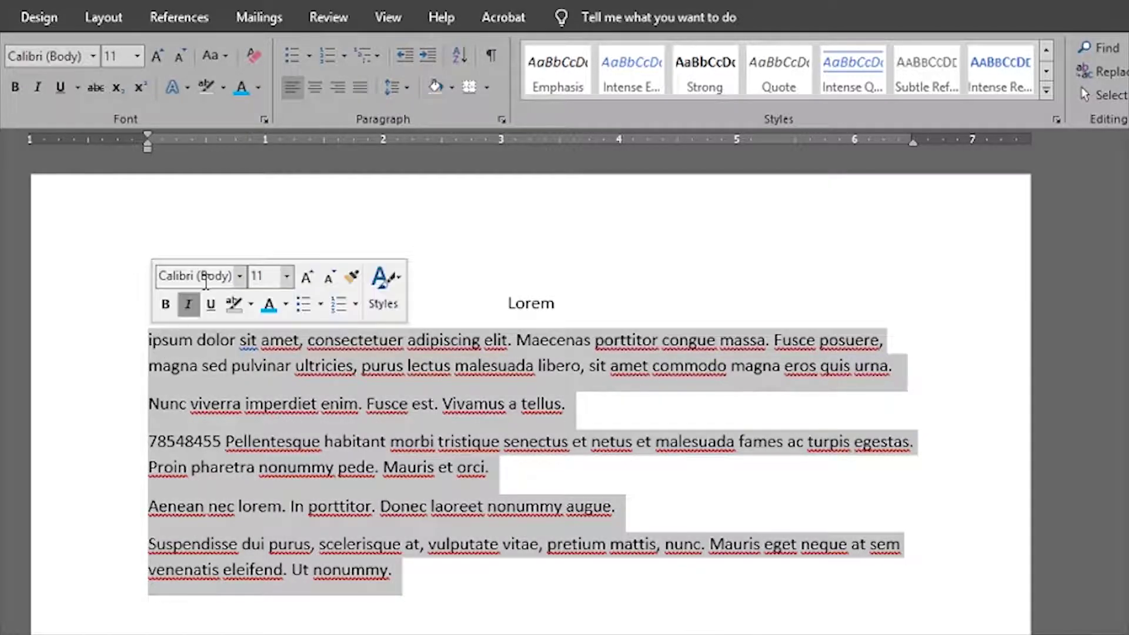
{"action": "left_click", "coordinate": [406, 88]}
{"action": "left_click", "coordinate": [427, 116]}
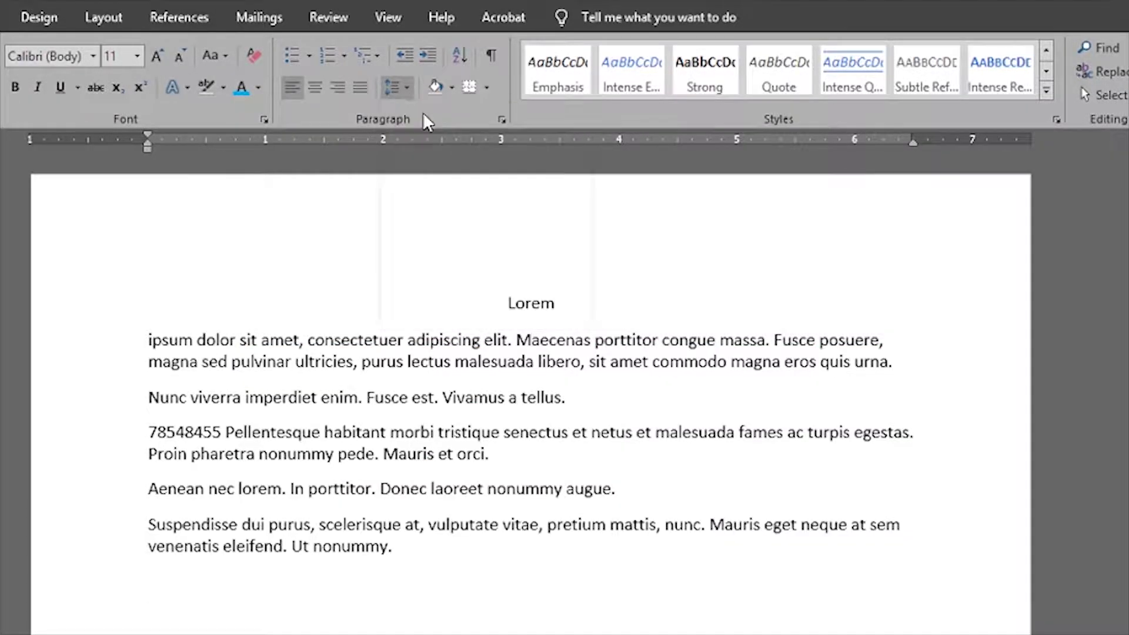
{"action": "left_click", "coordinate": [676, 395]}
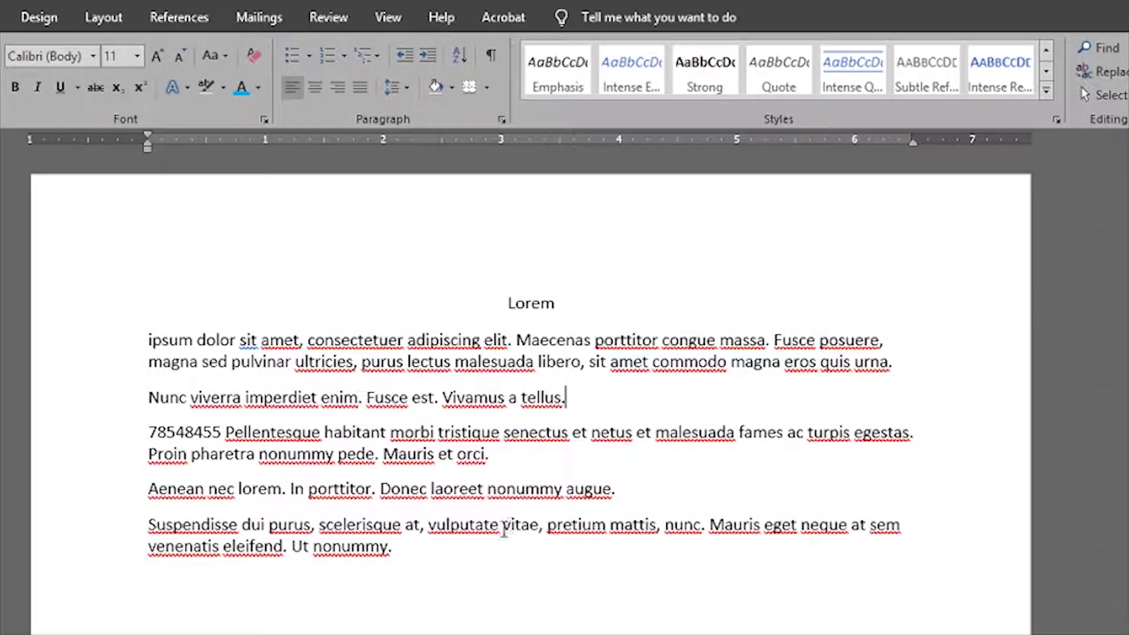
- Preview the line spacing options on the whole text including the title, keeping 1.0 spacing
{"action": "left_click_drag", "start_coordinate": [369, 544], "coordinate": [146, 332]}
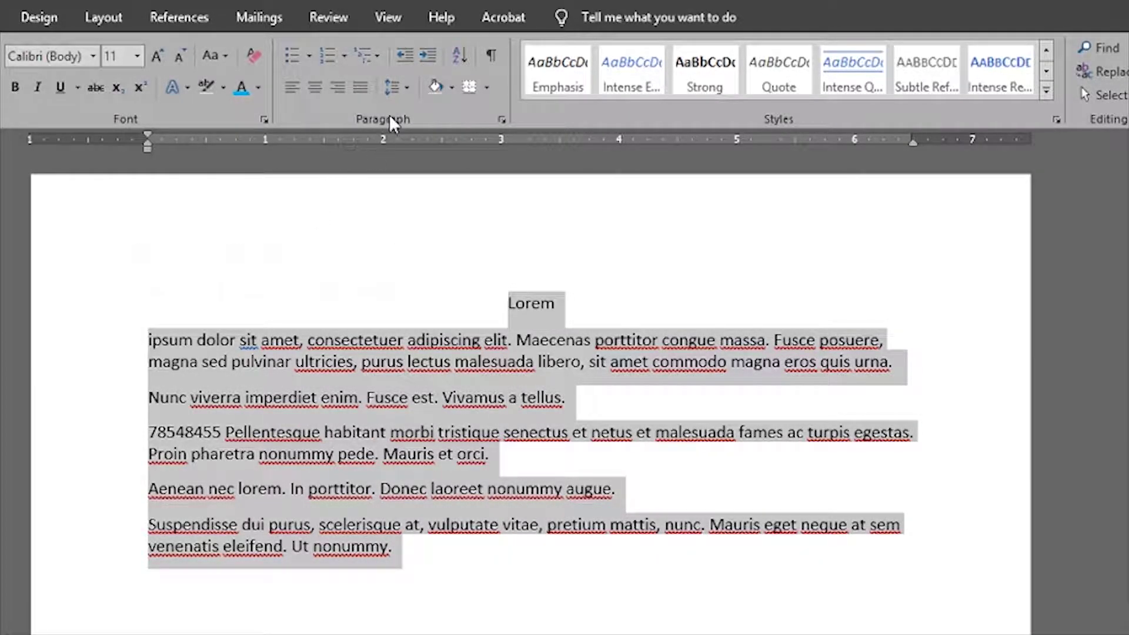
{"action": "left_click", "coordinate": [407, 88]}
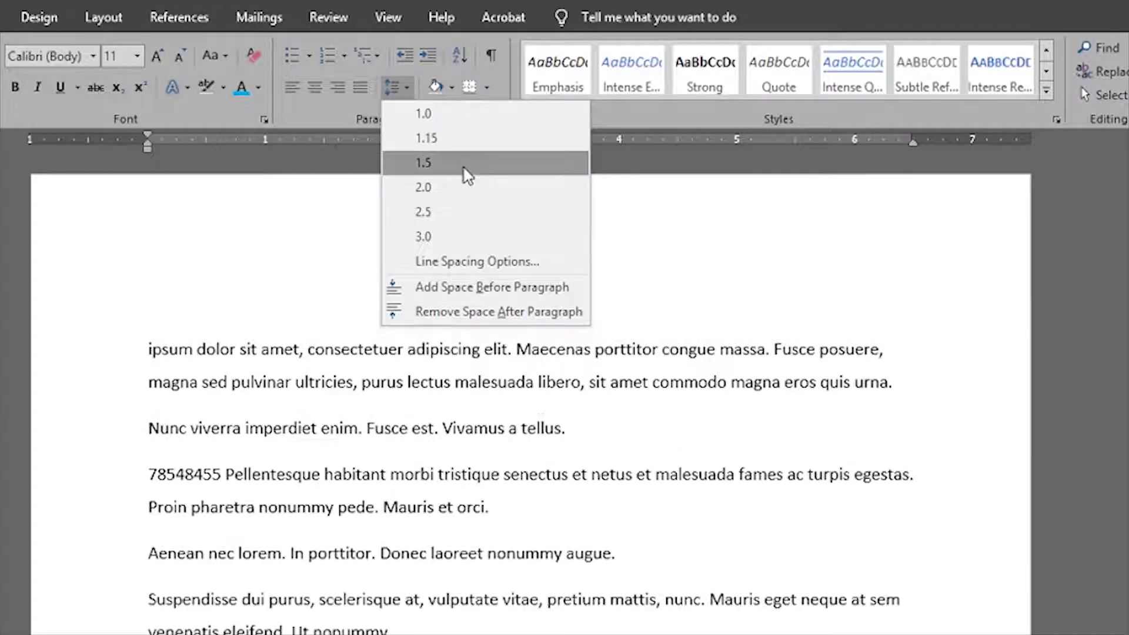
{"action": "left_click", "coordinate": [460, 116]}
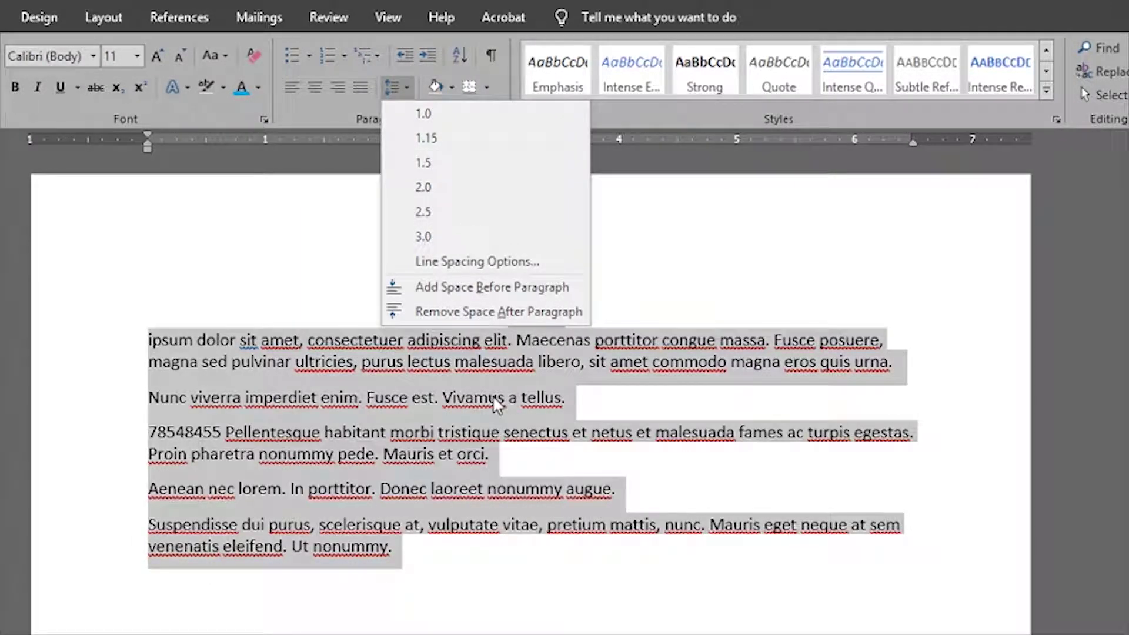
{"action": "left_click", "coordinate": [648, 404]}
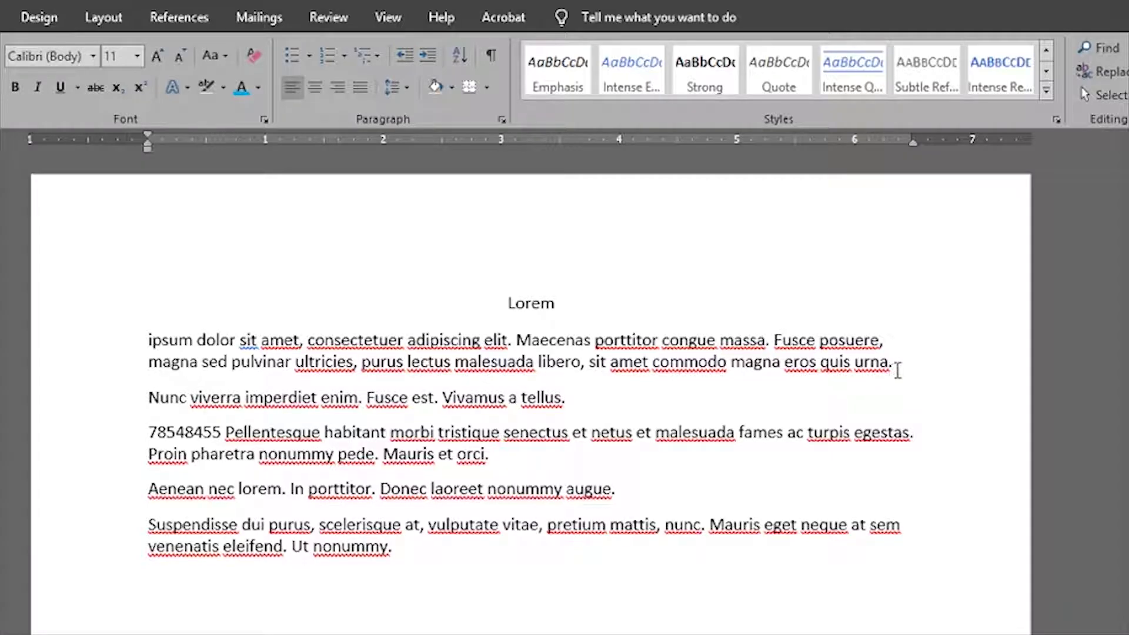
- Set the line spacing of only the first paragraph, starting with "ipsum", to 2.0
{"action": "left_click", "coordinate": [895, 364]}
{"action": "left_click_drag", "start_coordinate": [897, 362], "coordinate": [172, 337]}
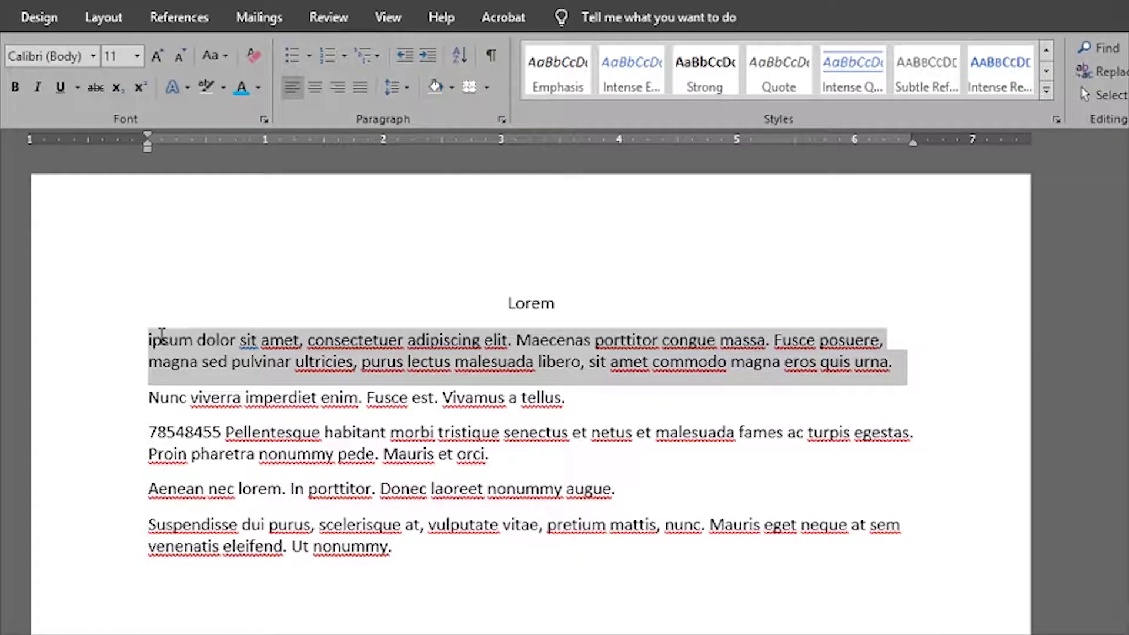
{"action": "left_click", "coordinate": [392, 87]}
{"action": "left_click", "coordinate": [434, 181]}
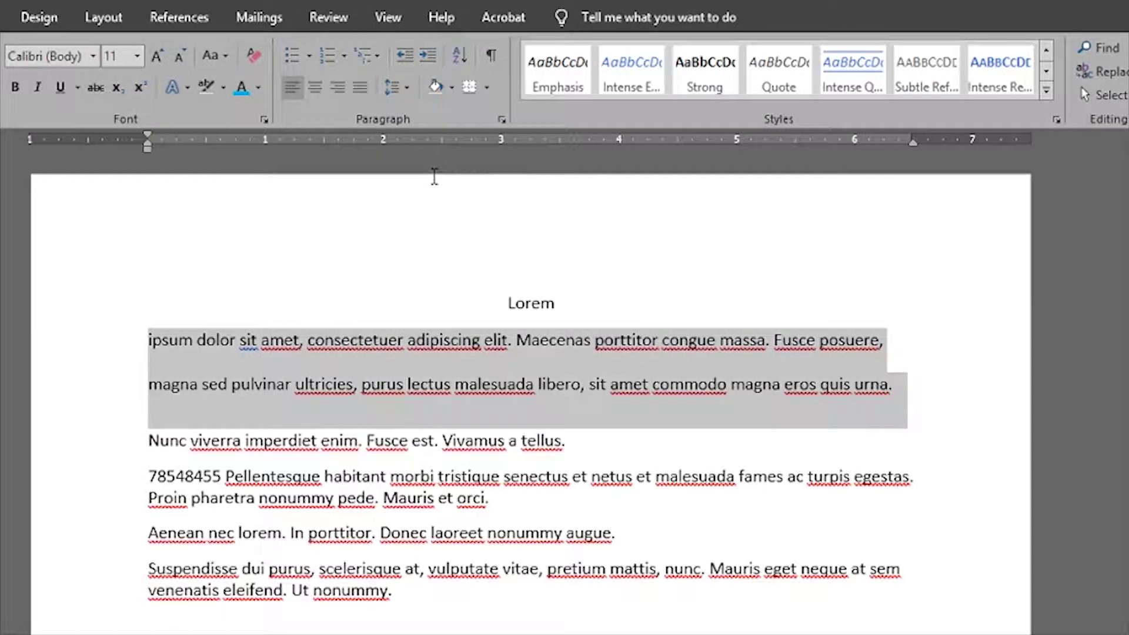
{"action": "scroll", "coordinate": [557, 322], "scroll_direction": "down", "scroll_amount": 1}
{"action": "left_click", "coordinate": [562, 363]}
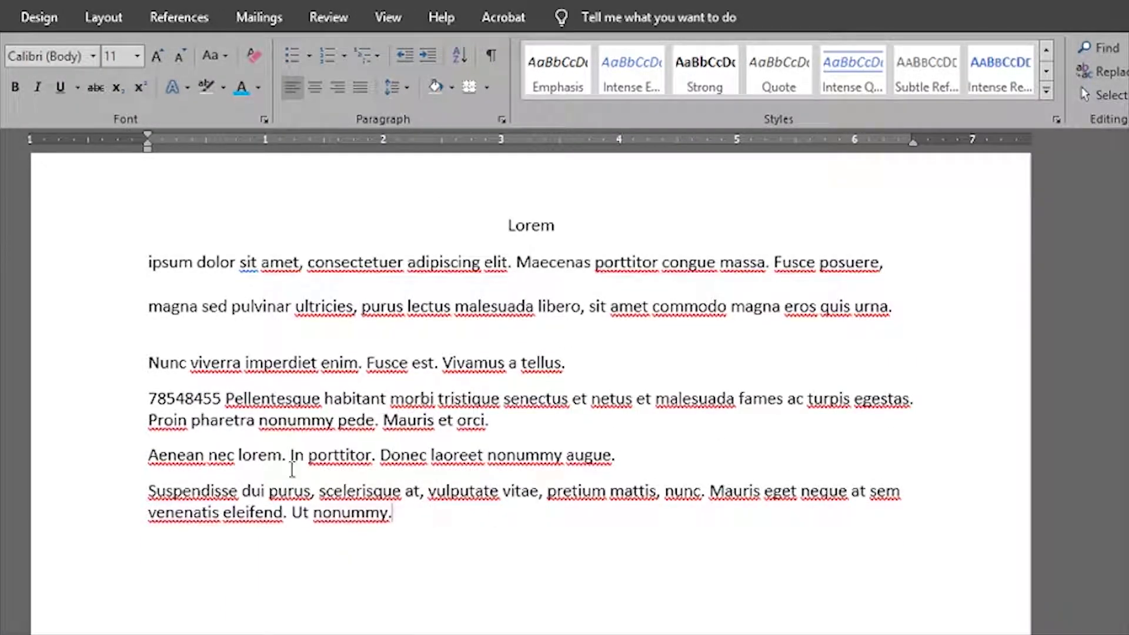
- Preview 3.0 line spacing on the paragraphs from "Nunc viverra" to the end without applying it
{"action": "left_click_drag", "start_coordinate": [412, 520], "coordinate": [179, 383]}
{"action": "left_click", "coordinate": [393, 87]}
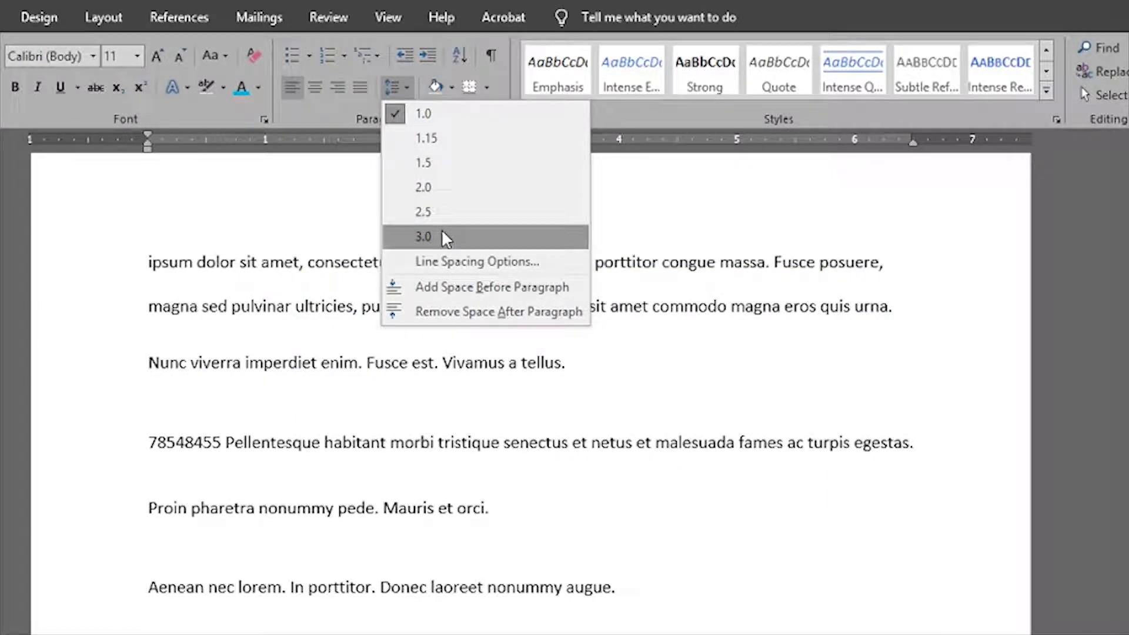
{"action": "left_click", "coordinate": [789, 370]}
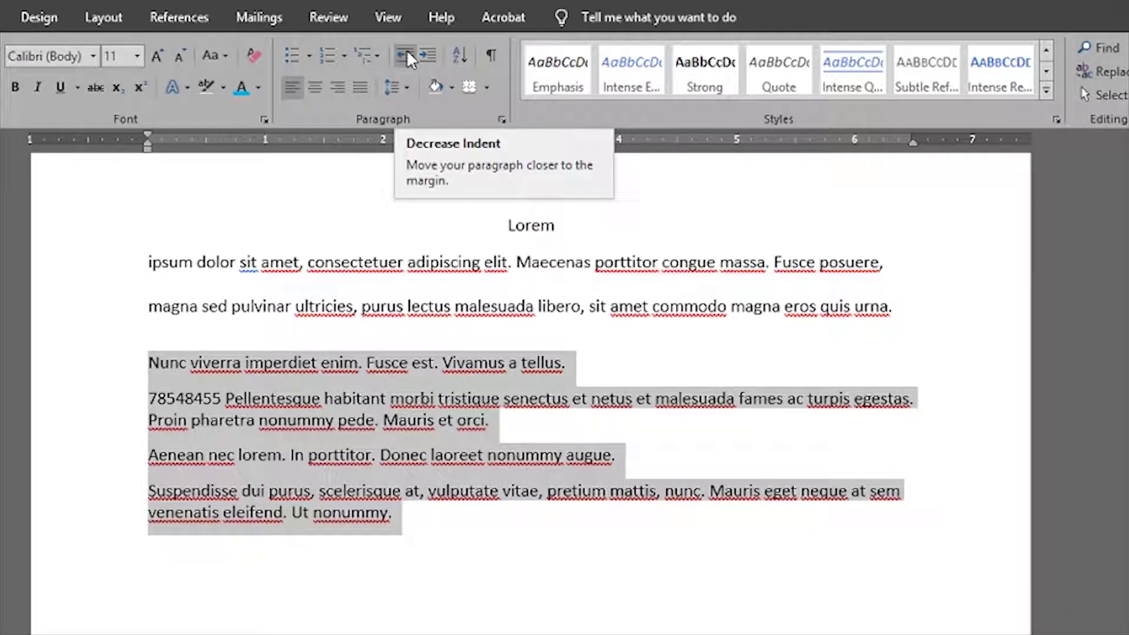
- Increase the indent of the "ipsum" paragraph and decrease it back to the margin
{"action": "left_click", "coordinate": [148, 266]}
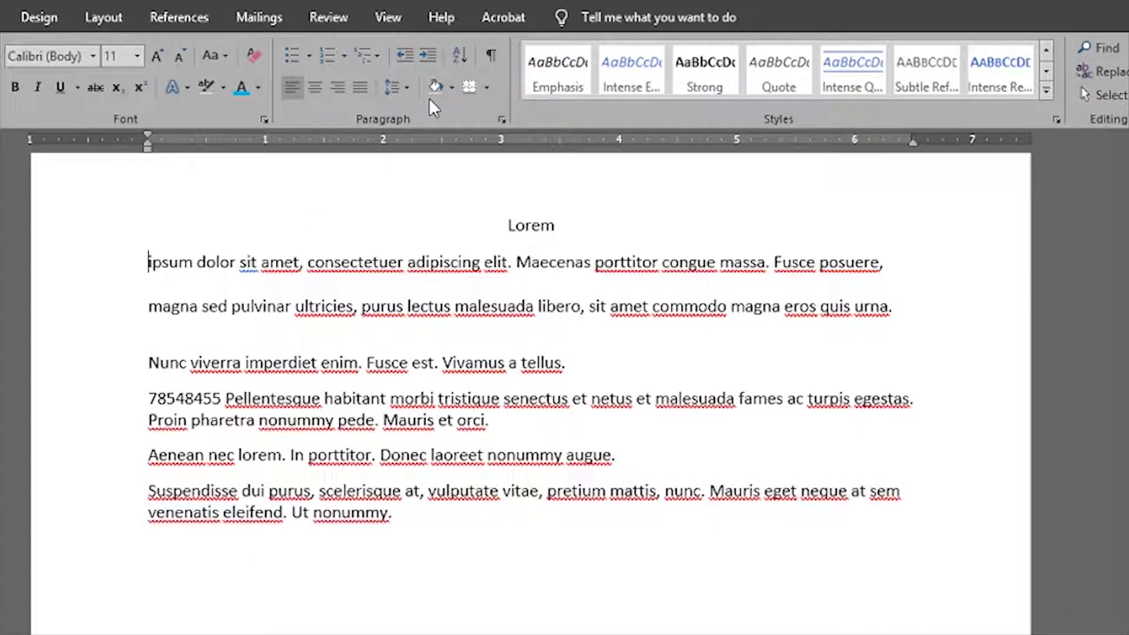
{"action": "left_click", "coordinate": [428, 55]}
{"action": "left_click", "coordinate": [406, 57]}
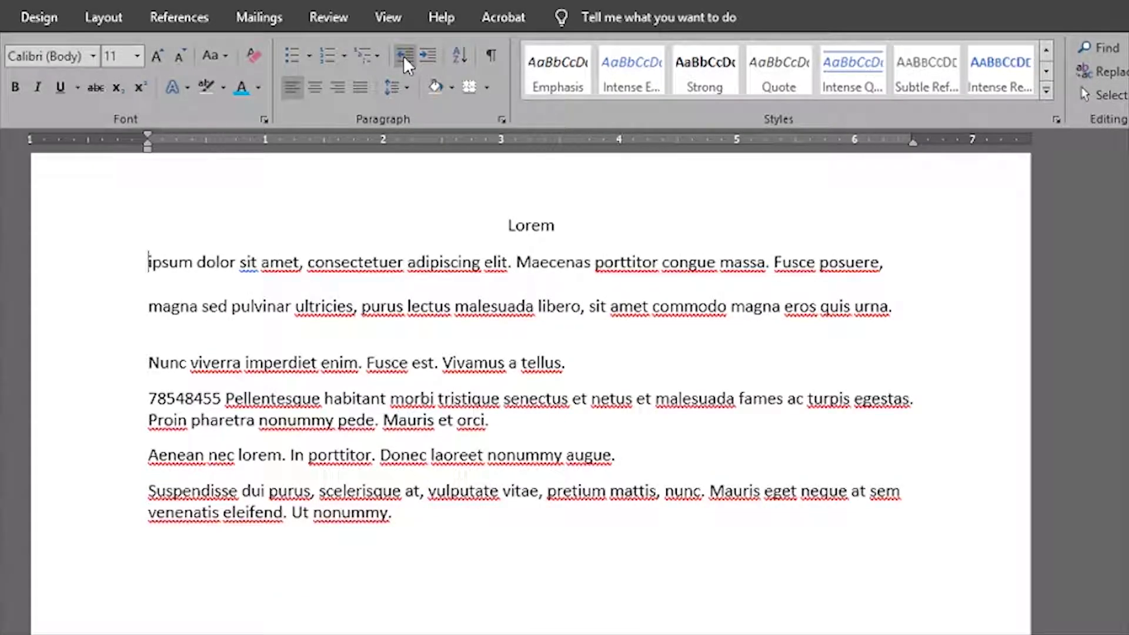
{"action": "mouse_move", "coordinate": [147, 149]}
{"action": "left_mouse_down"}
{"action": "mouse_move", "coordinate": [414, 161]}
{"action": "mouse_move", "coordinate": [117, 171]}
{"action": "mouse_move", "coordinate": [148, 177]}
{"action": "left_mouse_up"}
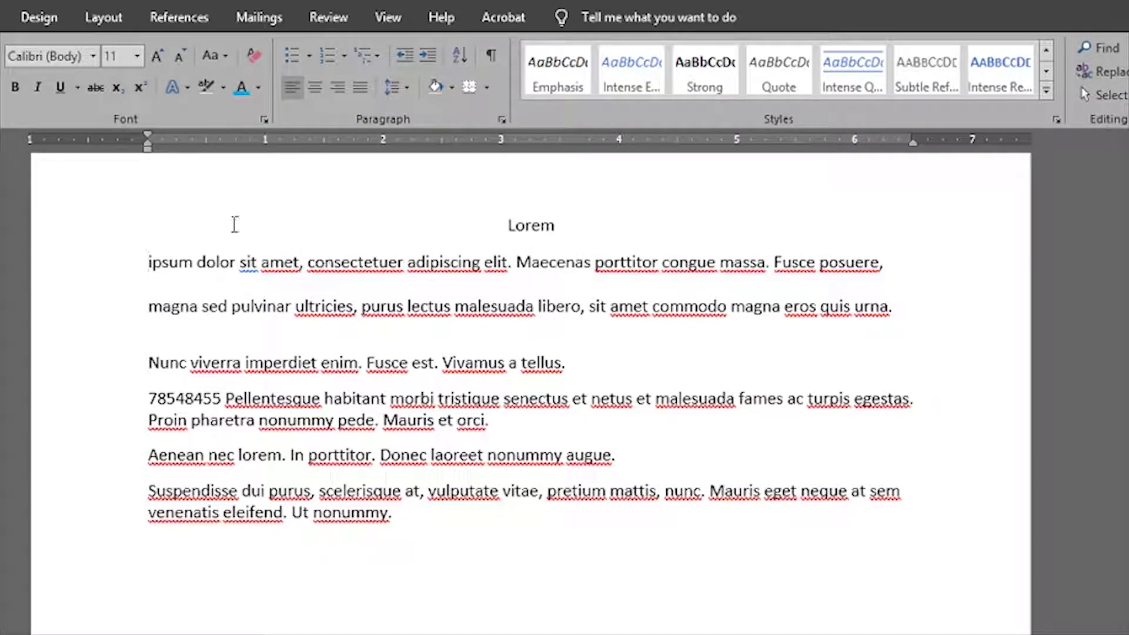
- Hide and show the ruler twice, and turn the gridlines on and off again
{"action": "left_click", "coordinate": [384, 17]}
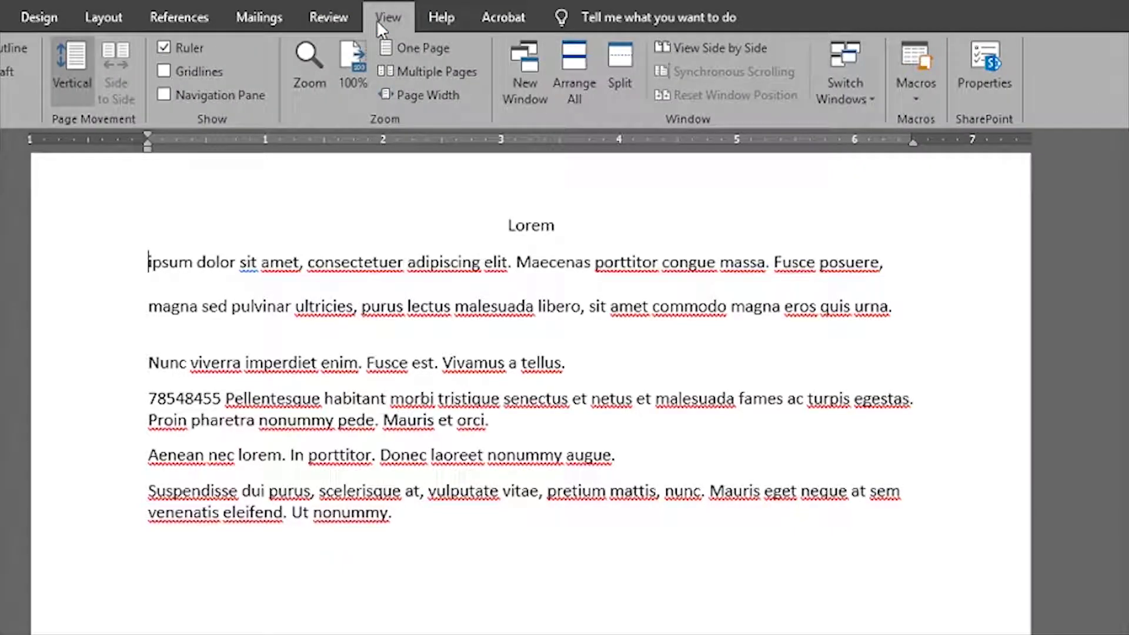
{"action": "left_click", "coordinate": [164, 46]}
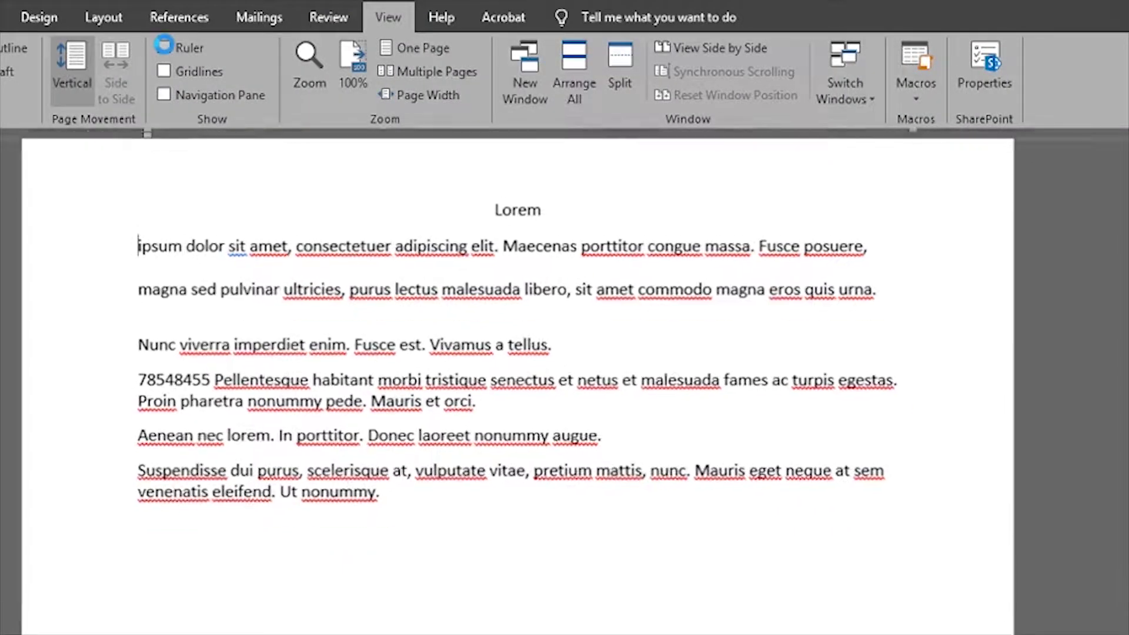
{"action": "left_click", "coordinate": [165, 45]}
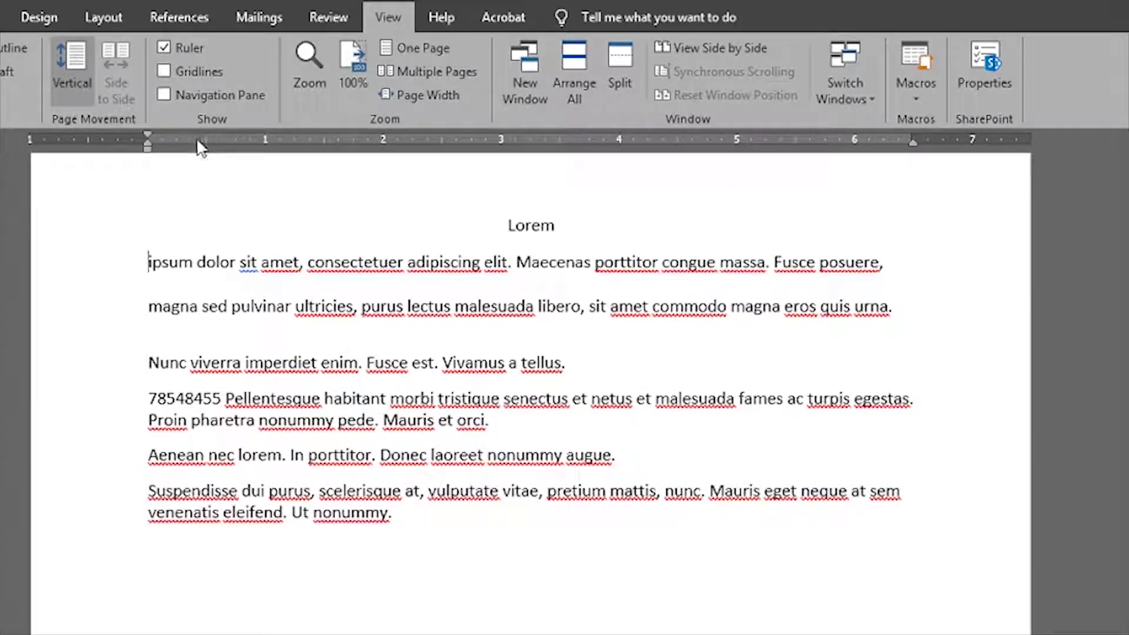
{"action": "left_click", "coordinate": [162, 47]}
{"action": "left_click", "coordinate": [163, 47]}
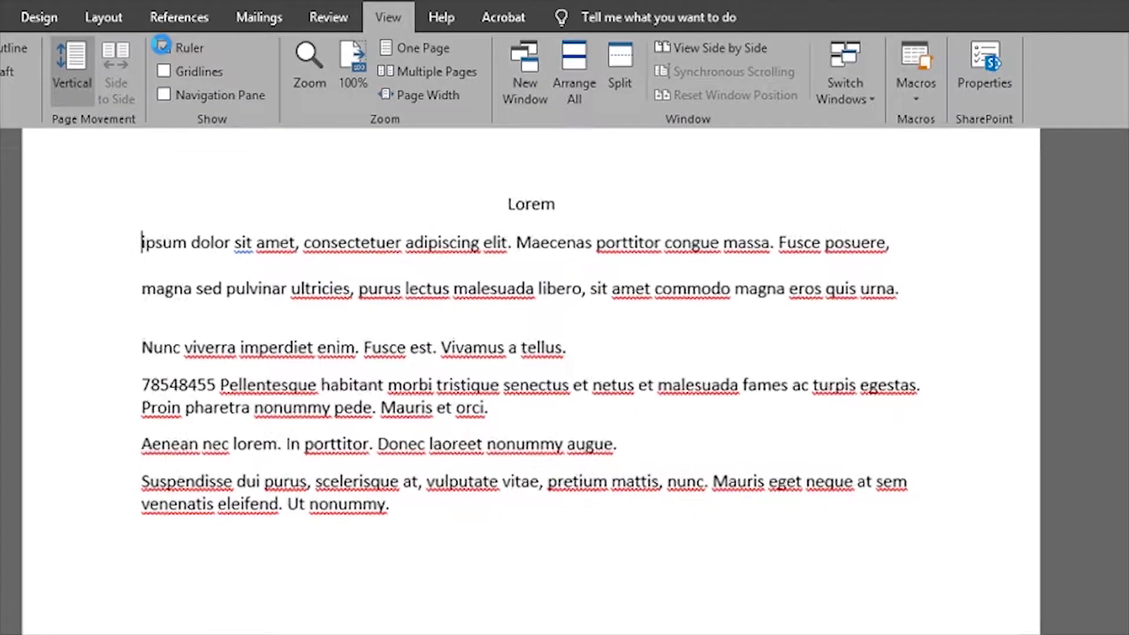
{"action": "left_click", "coordinate": [166, 69]}
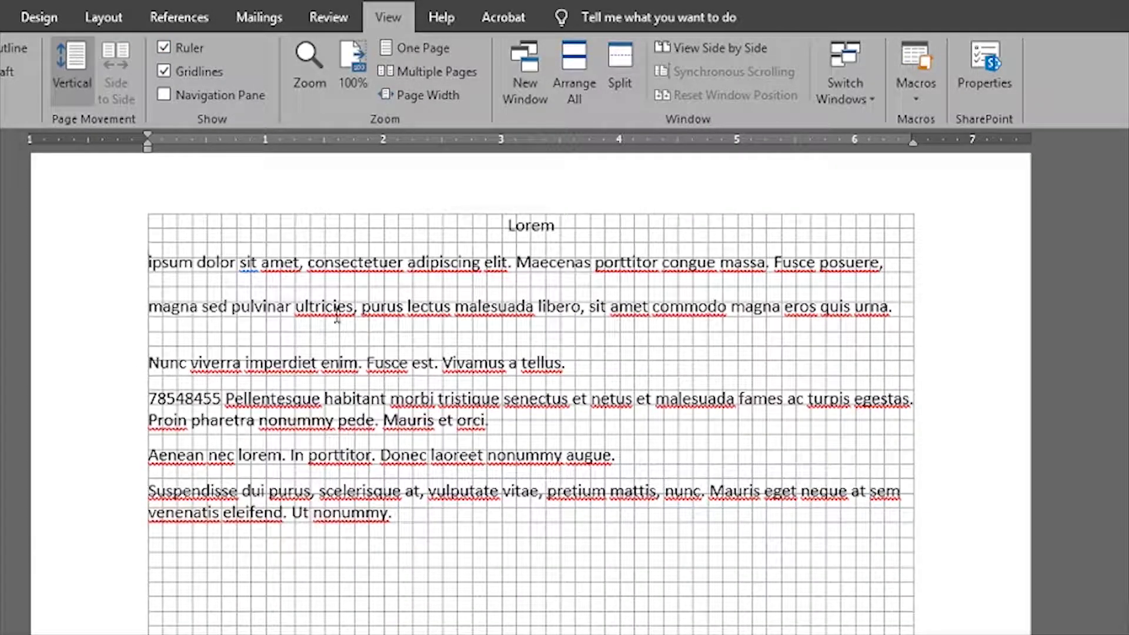
{"action": "left_click", "coordinate": [166, 73]}
- Open the Navigation pane, make it narrower and close it
{"action": "left_click", "coordinate": [165, 94]}
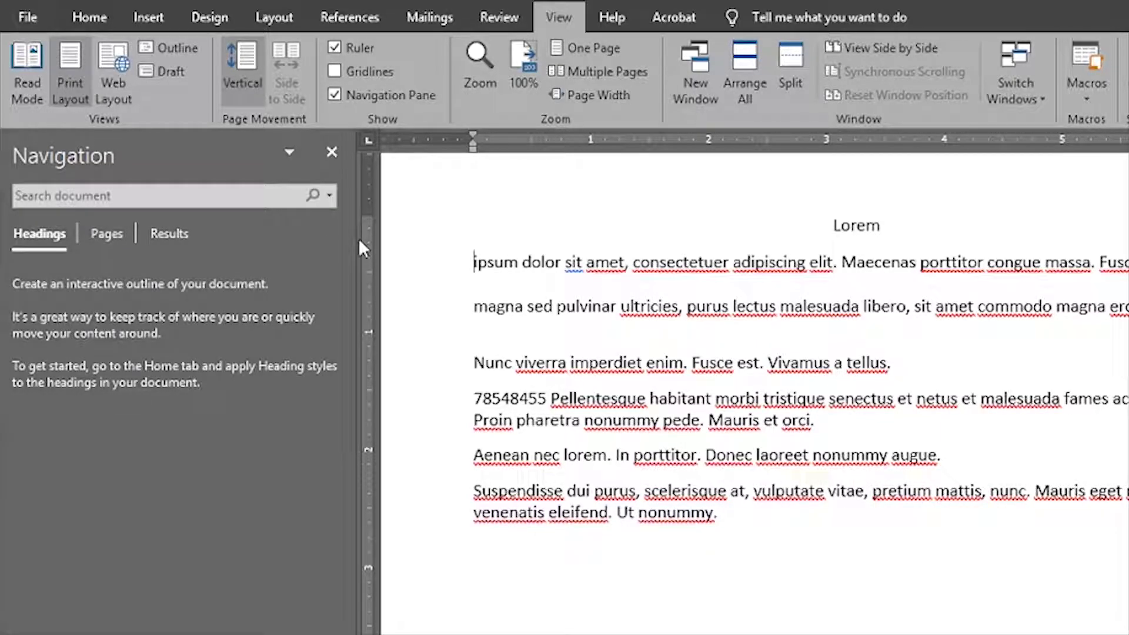
{"action": "left_click_drag", "start_coordinate": [351, 240], "coordinate": [174, 235]}
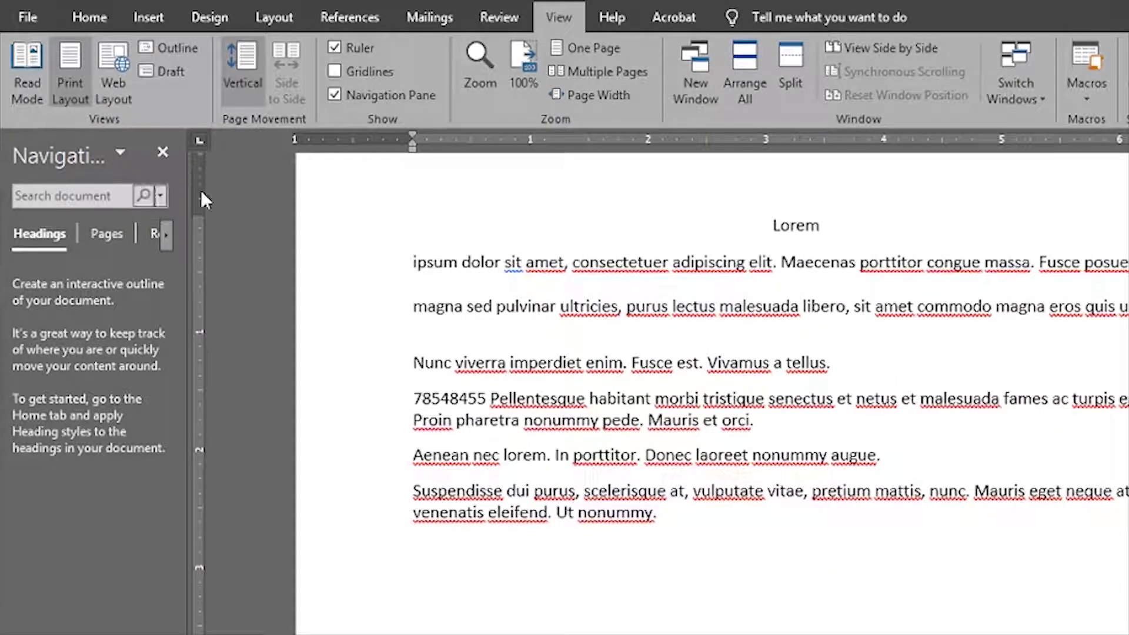
{"action": "left_click", "coordinate": [162, 151]}
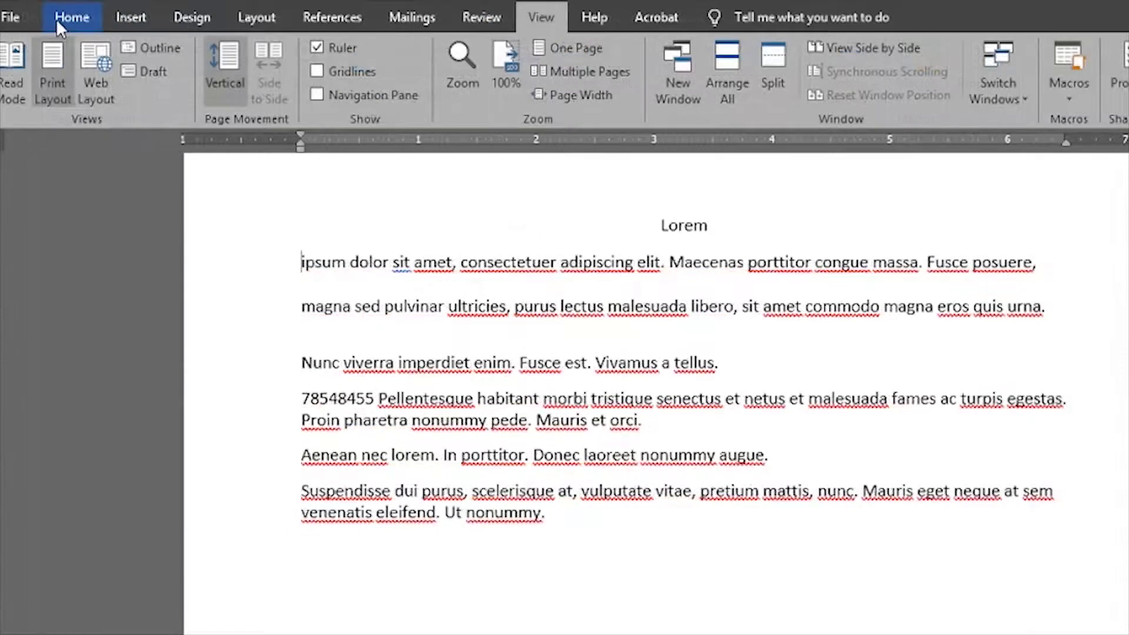
- Preview shading colors on the "Lorem" title without applying one
{"action": "left_click", "coordinate": [56, 17]}
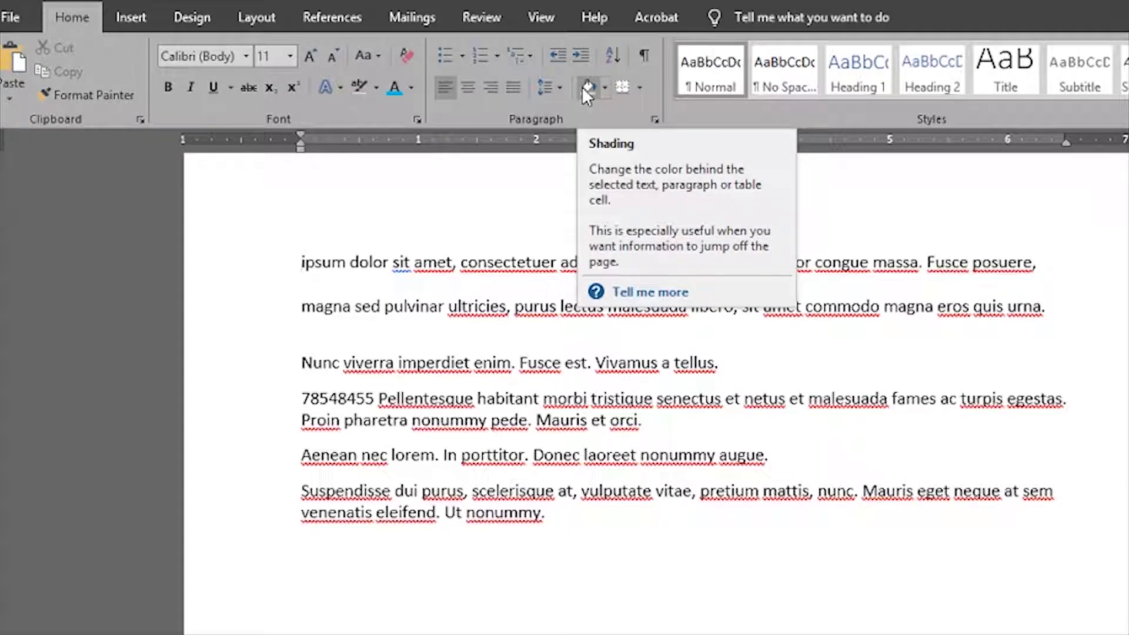
{"action": "double_click", "coordinate": [327, 261]}
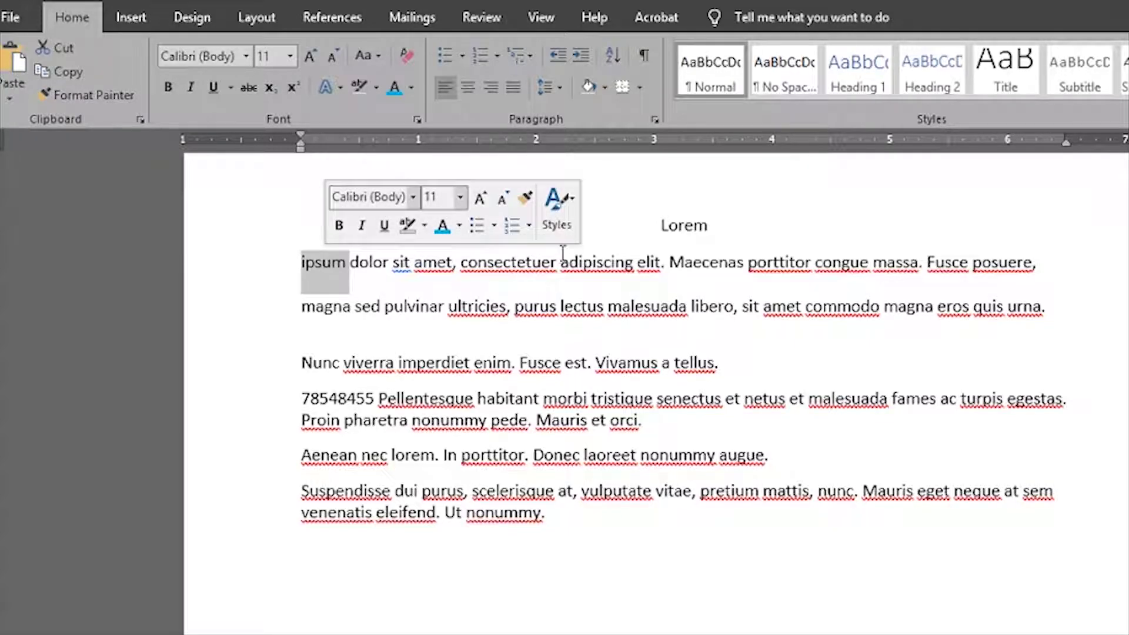
{"action": "left_click", "coordinate": [678, 228]}
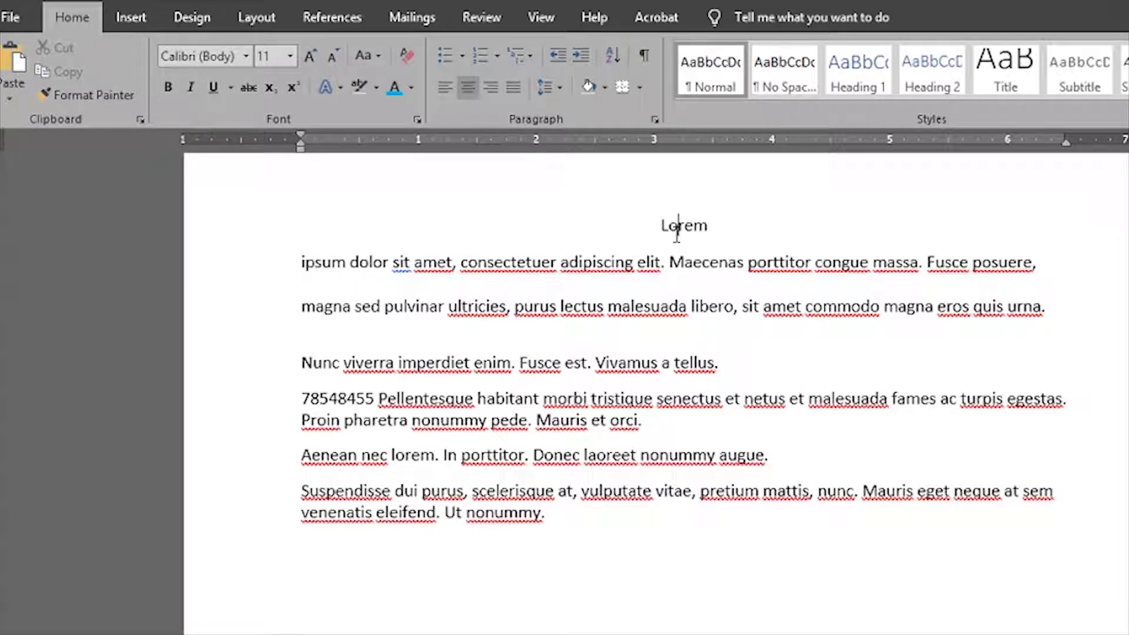
{"action": "double_click", "coordinate": [679, 227]}
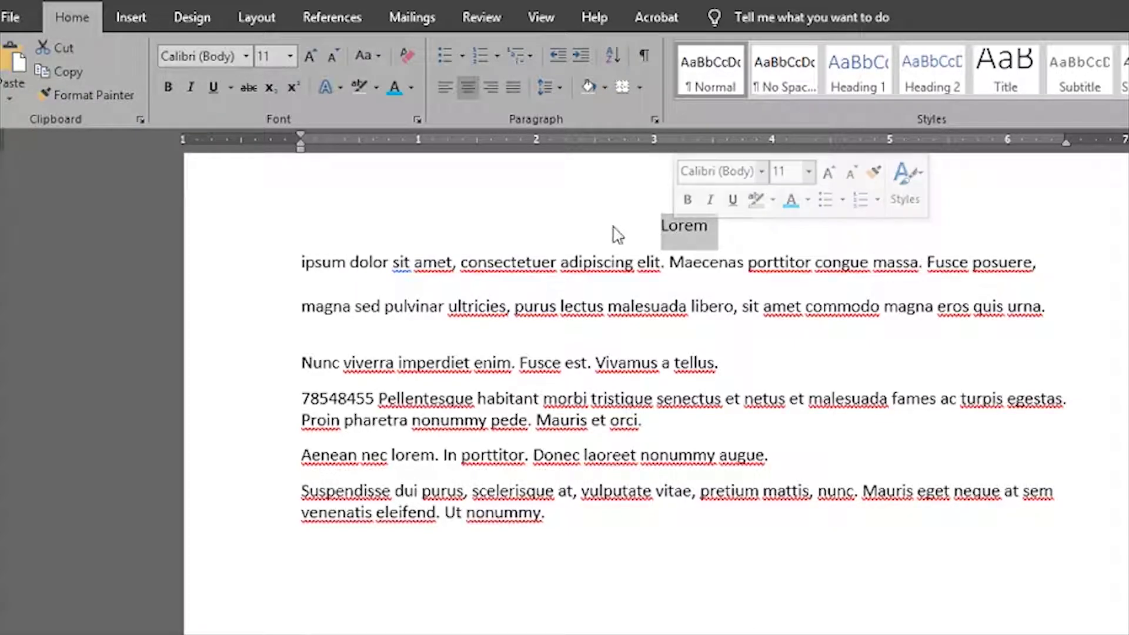
{"action": "left_click", "coordinate": [604, 87]}
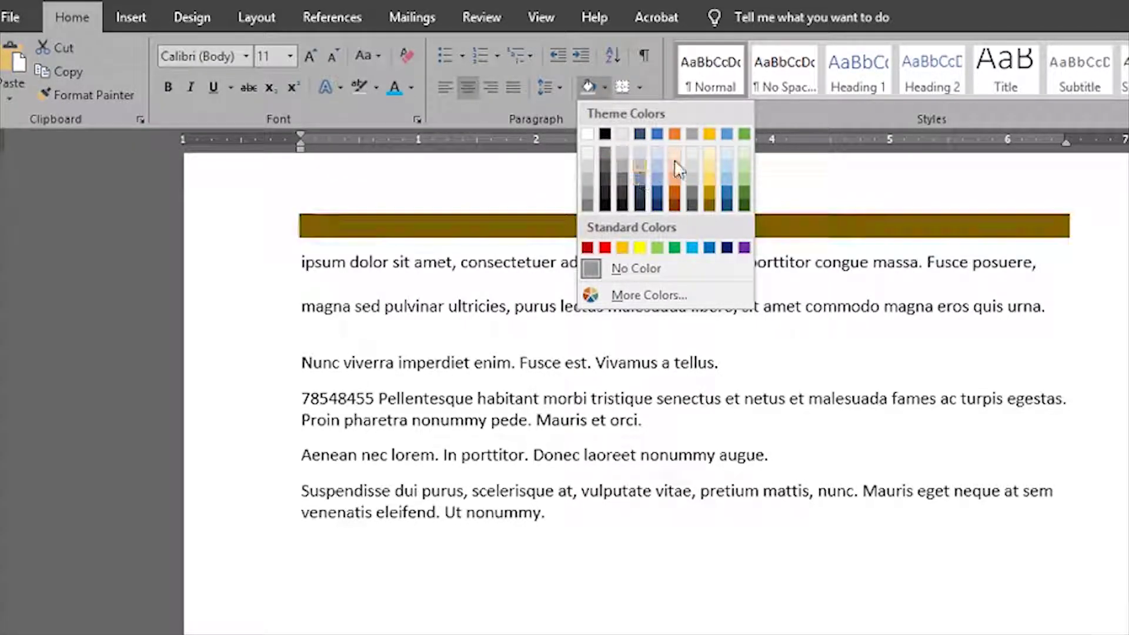
{"action": "left_click", "coordinate": [807, 253]}
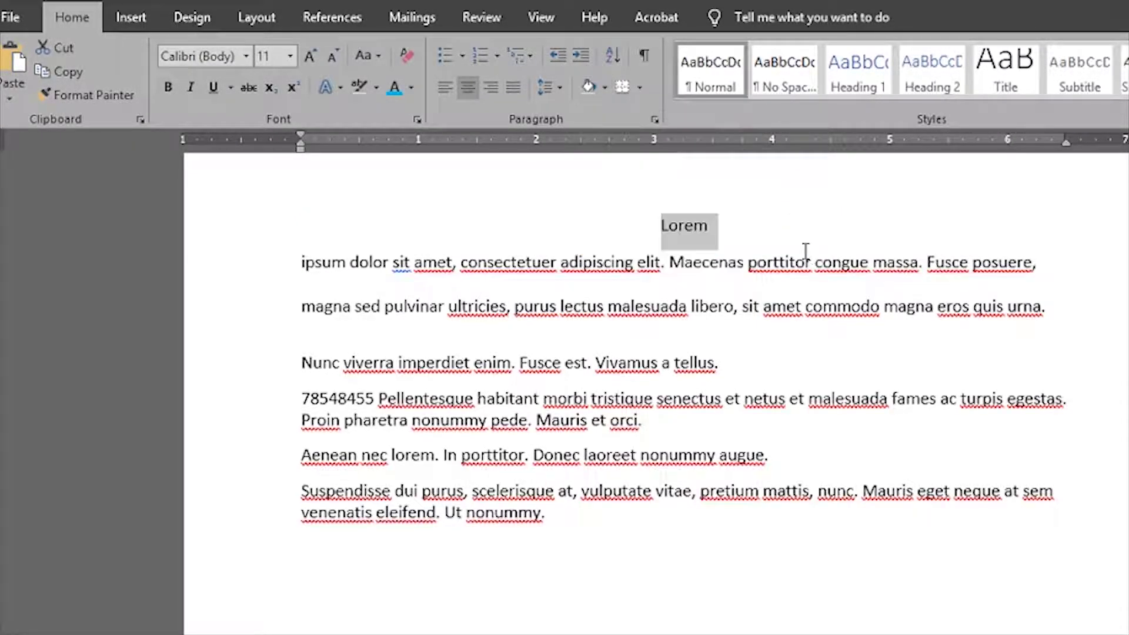
- Shade the word "vulputate" in the last paragraph with the standard light blue color
{"action": "double_click", "coordinate": [617, 489]}
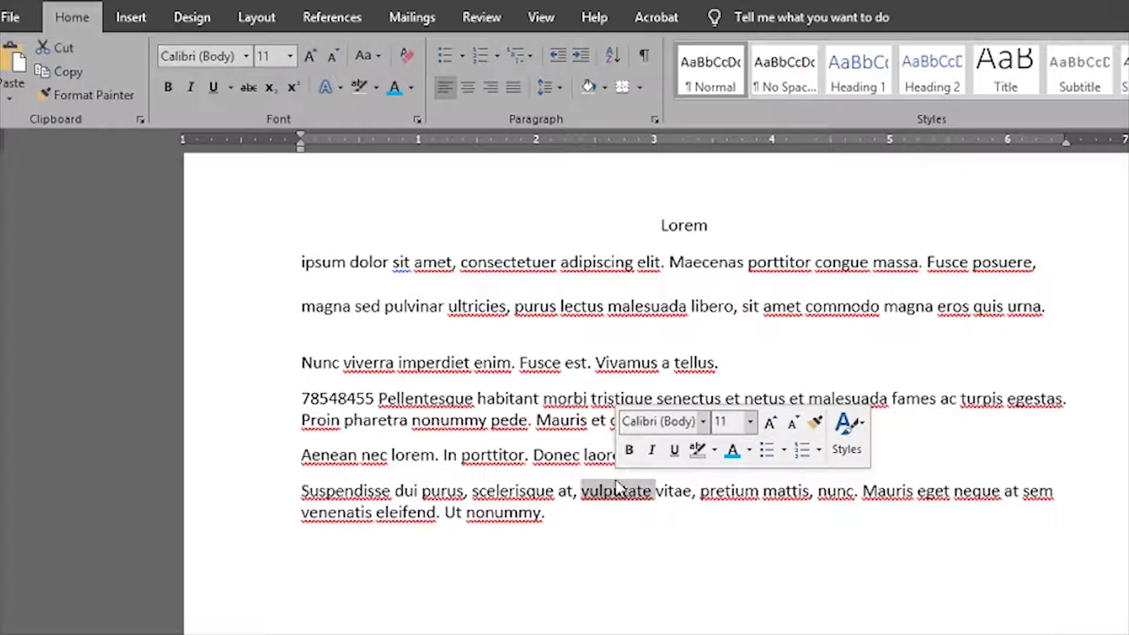
{"action": "left_click", "coordinate": [606, 89]}
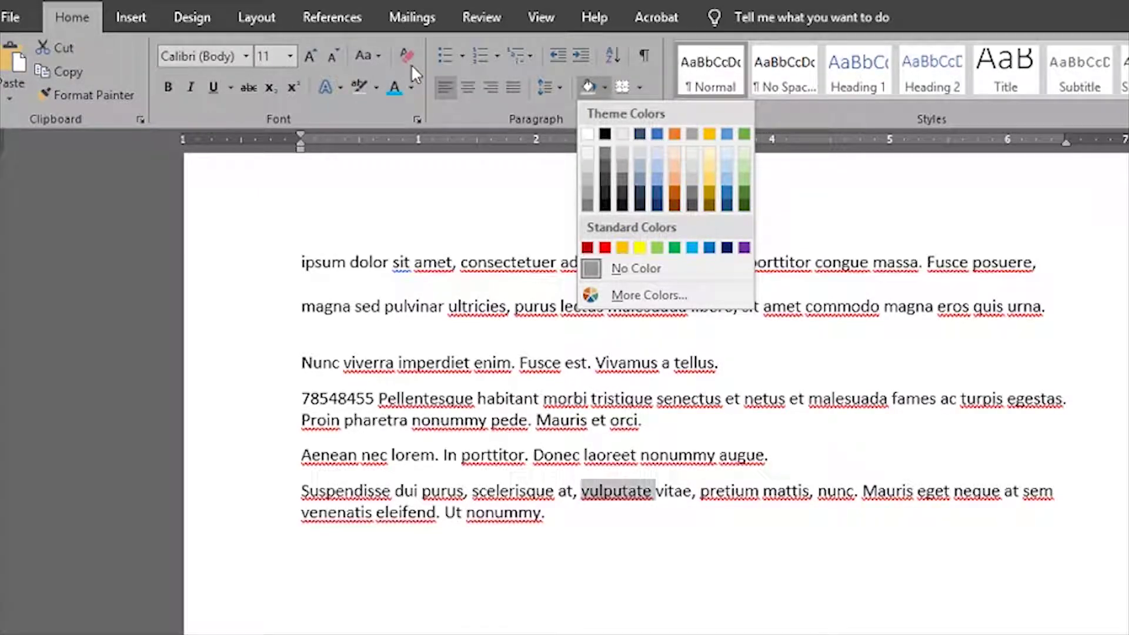
{"action": "left_click", "coordinate": [638, 423]}
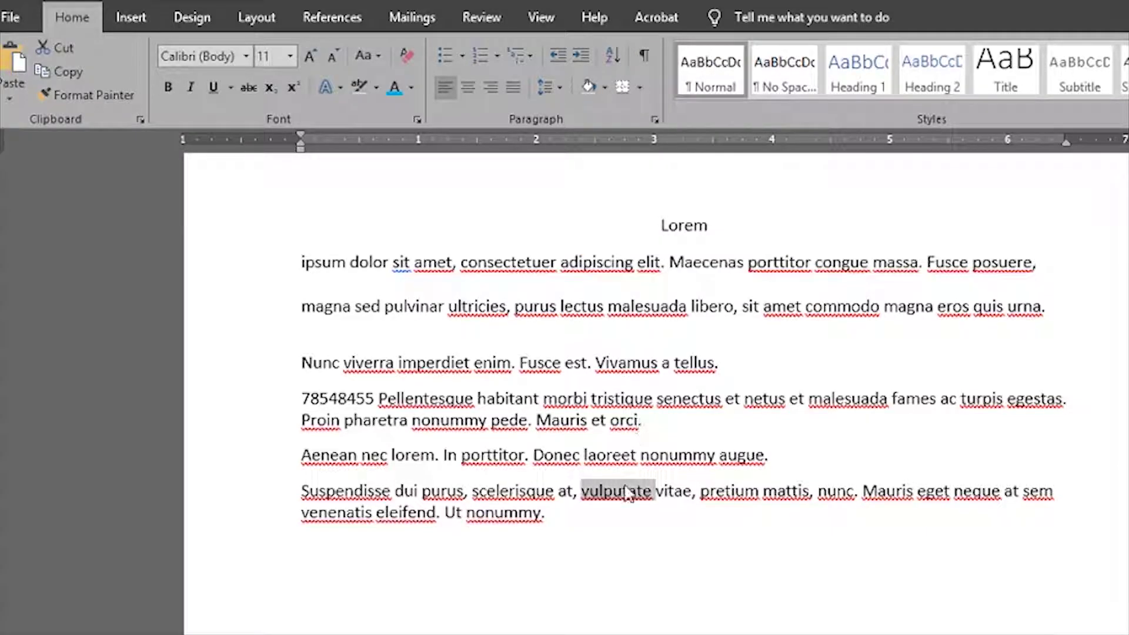
{"action": "left_click", "coordinate": [606, 86]}
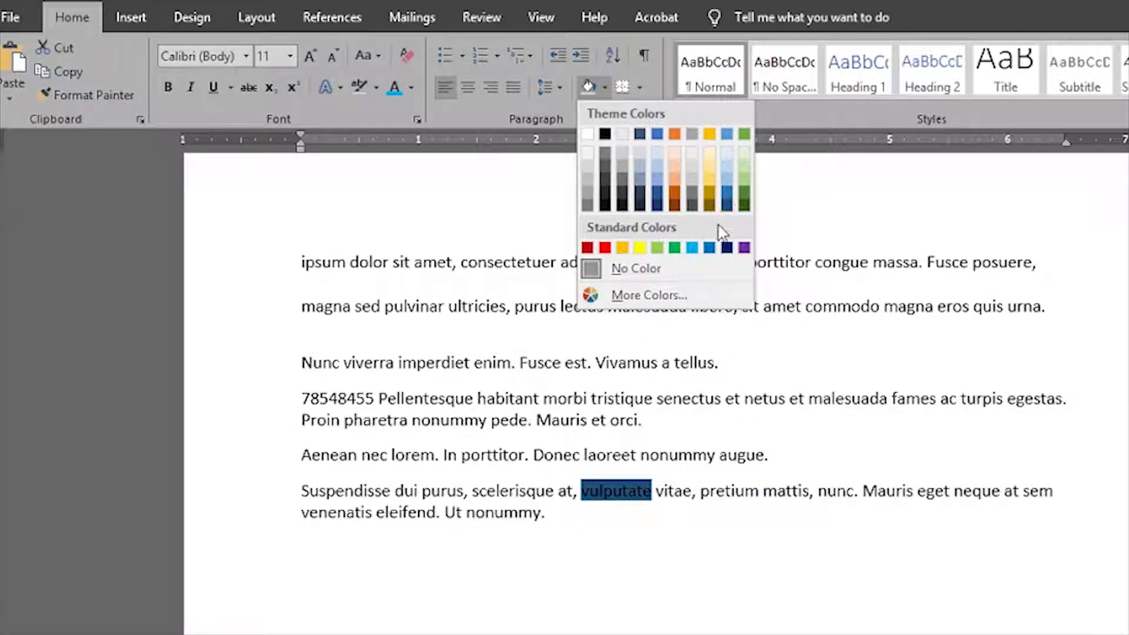
{"action": "left_click", "coordinate": [692, 248]}
{"action": "left_click", "coordinate": [656, 538]}
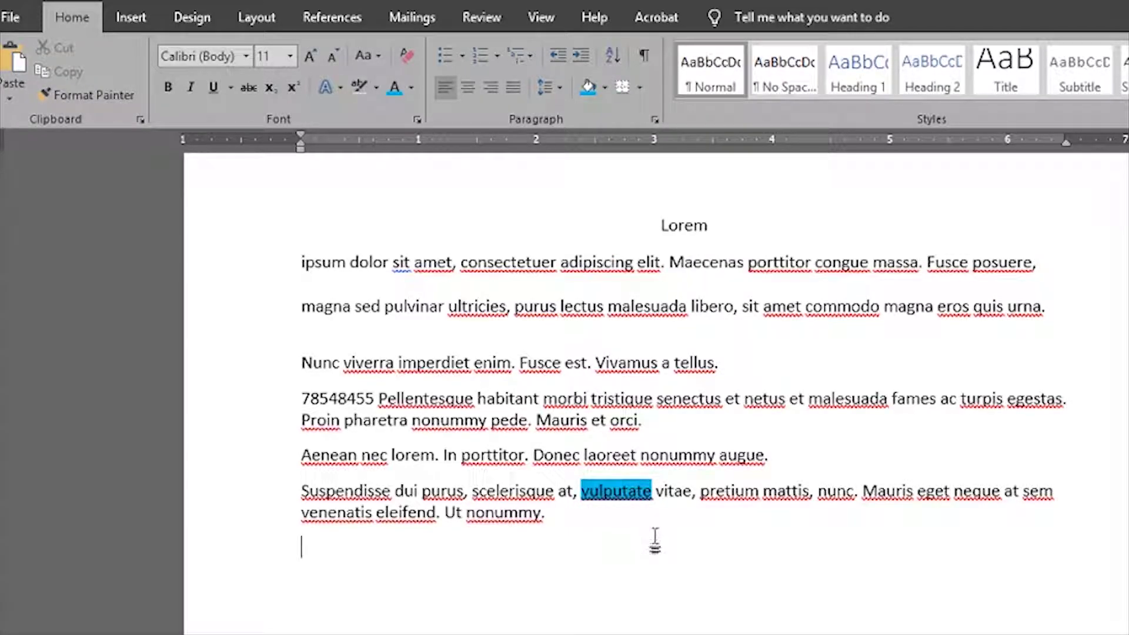
- Clear all formatting from "vulputate" and reapply the light blue shading to it
{"action": "double_click", "coordinate": [623, 488]}
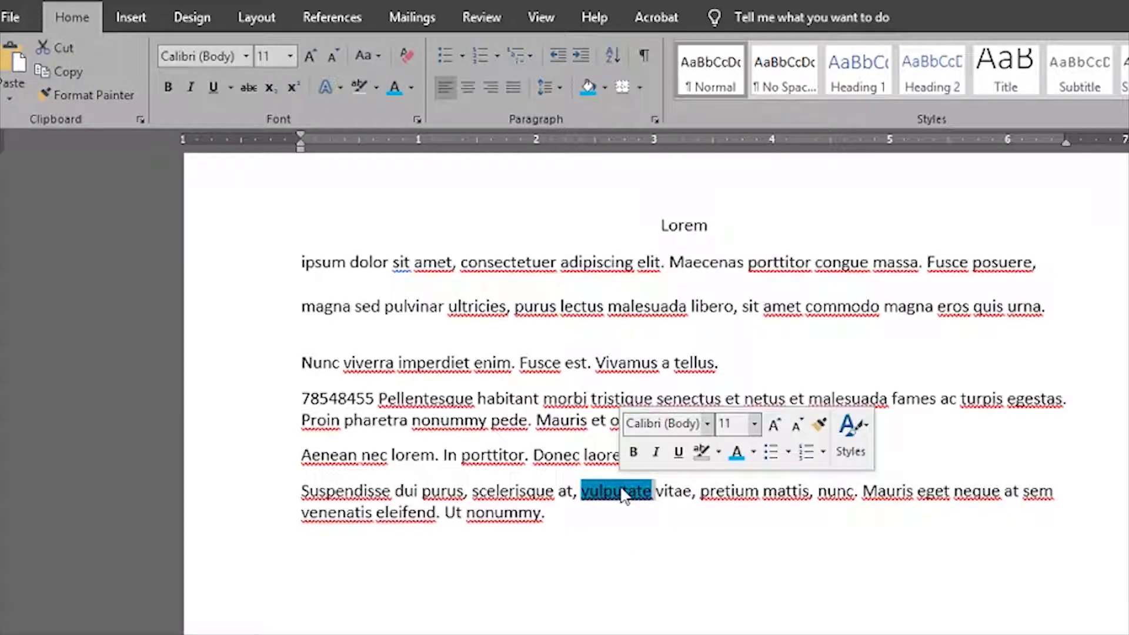
{"action": "left_click", "coordinate": [408, 54]}
{"action": "left_click", "coordinate": [673, 520]}
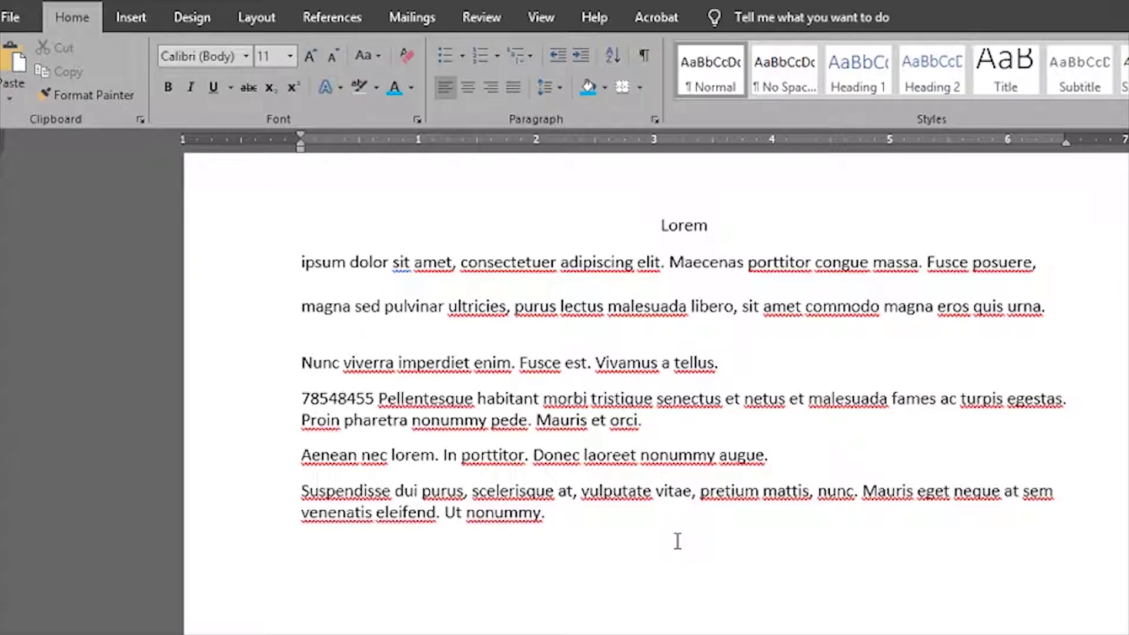
{"action": "double_click", "coordinate": [617, 492]}
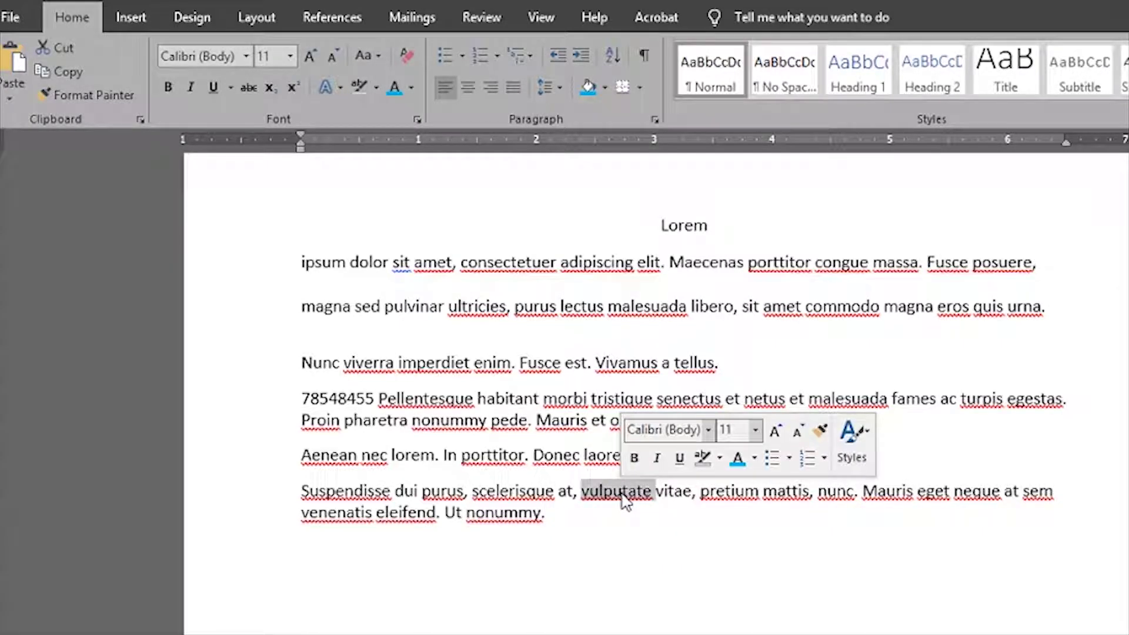
{"action": "left_click", "coordinate": [595, 84]}
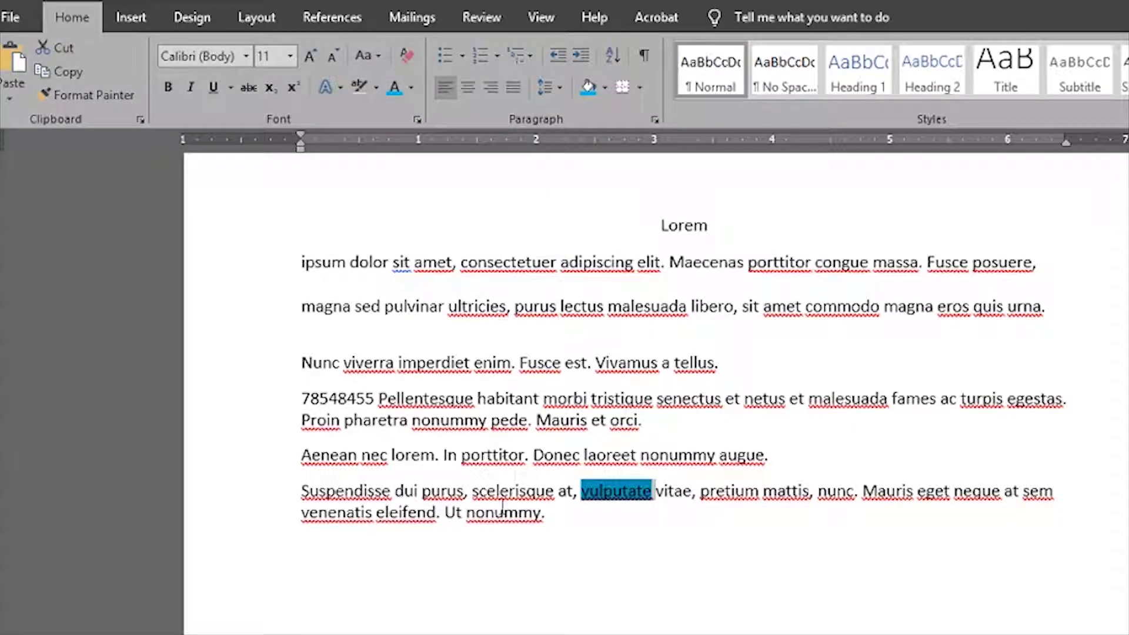
- Highlight the word "pretium" in the last paragraph in yellow
{"action": "left_click", "coordinate": [724, 488]}
{"action": "double_click", "coordinate": [724, 489]}
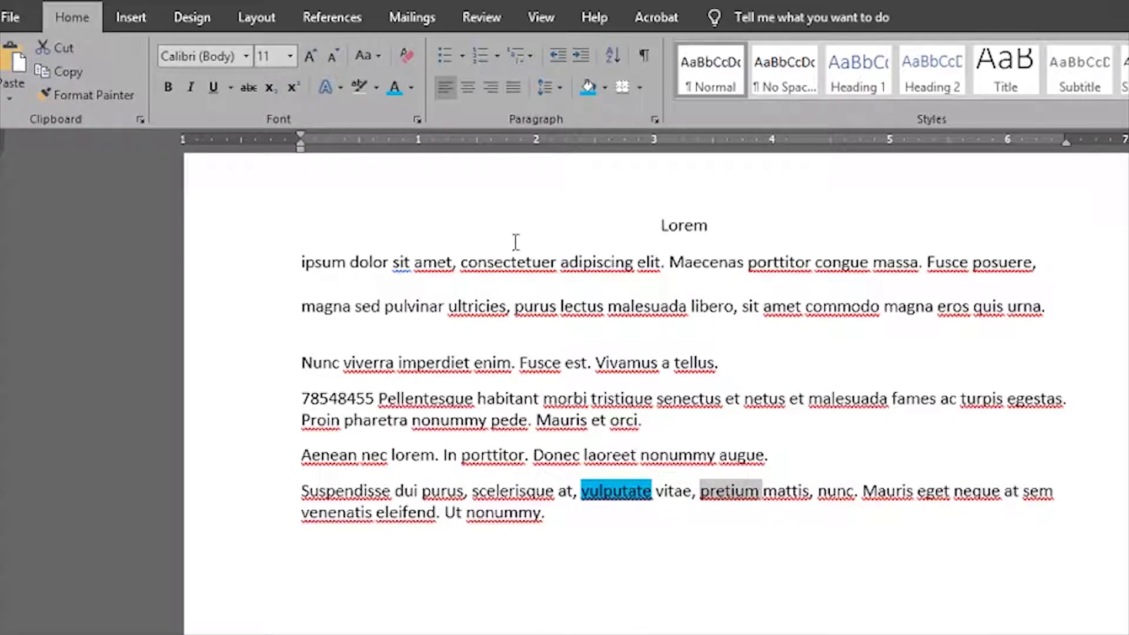
{"action": "key", "text": "Right"}
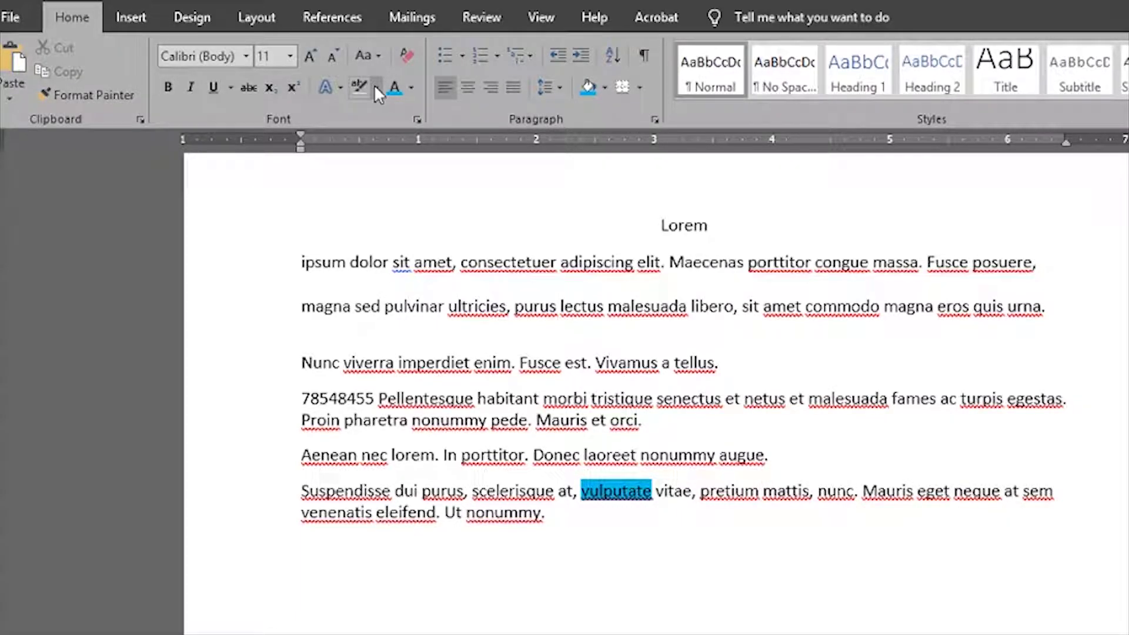
{"action": "double_click", "coordinate": [734, 491]}
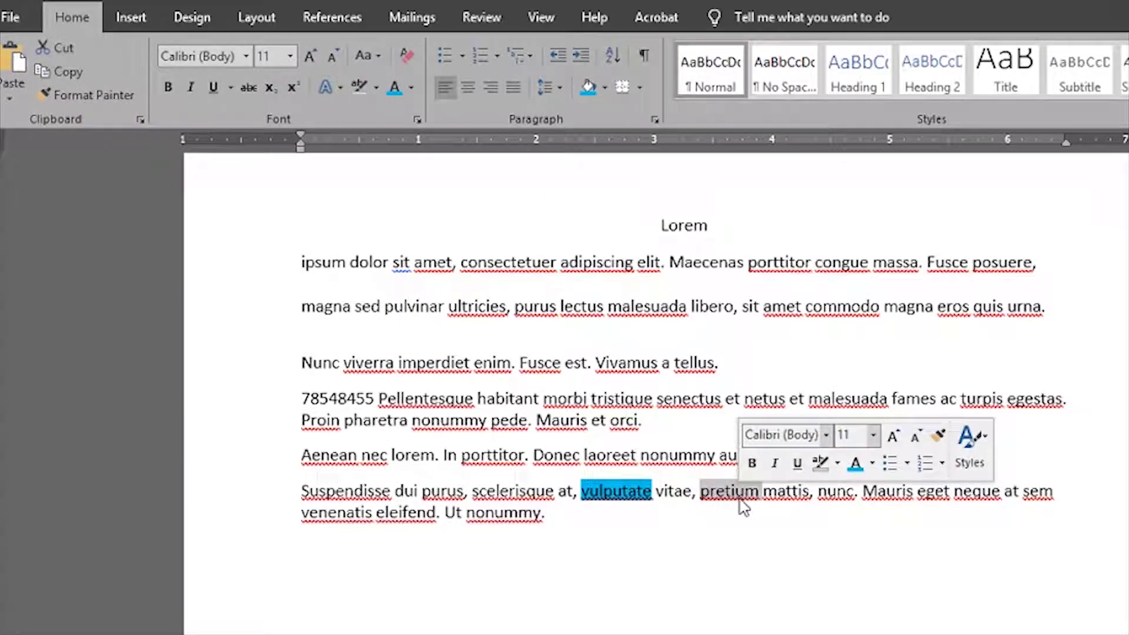
{"action": "left_click", "coordinate": [413, 87]}
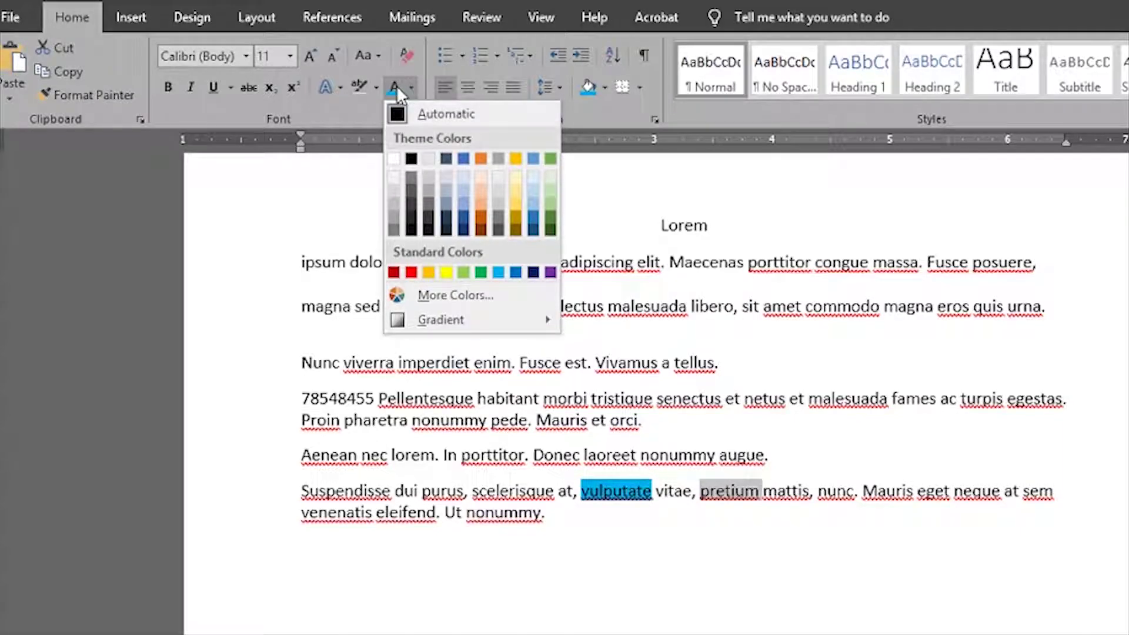
{"action": "left_click", "coordinate": [376, 88]}
{"action": "left_click", "coordinate": [366, 116]}
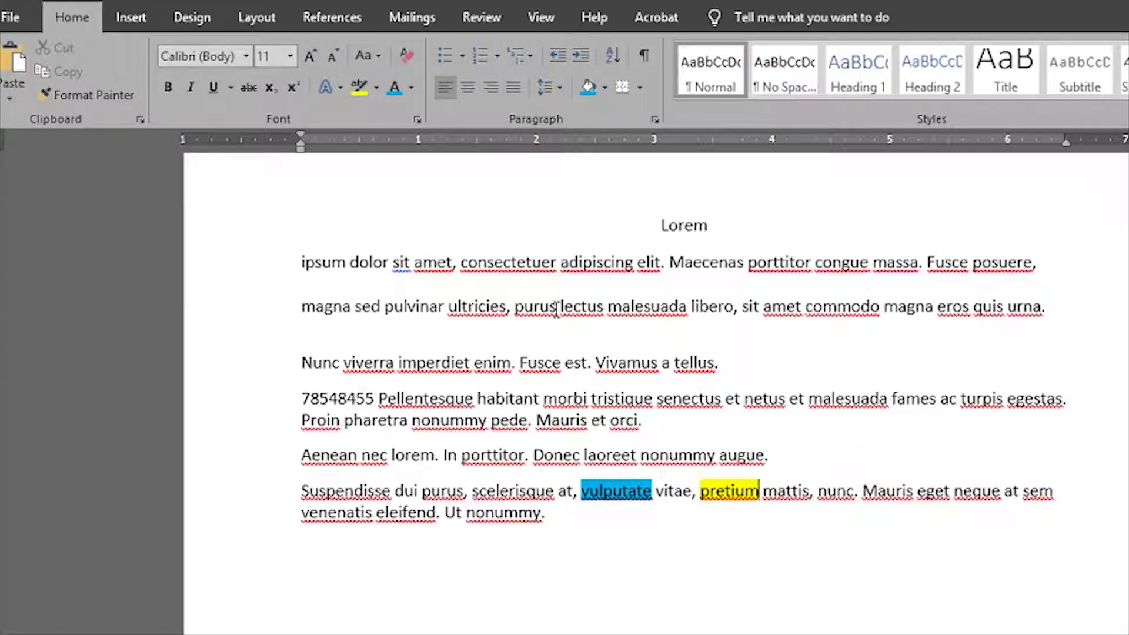
- Try Clear All Formatting on "pretium", and set its text highlight to No Color
{"action": "double_click", "coordinate": [728, 492]}
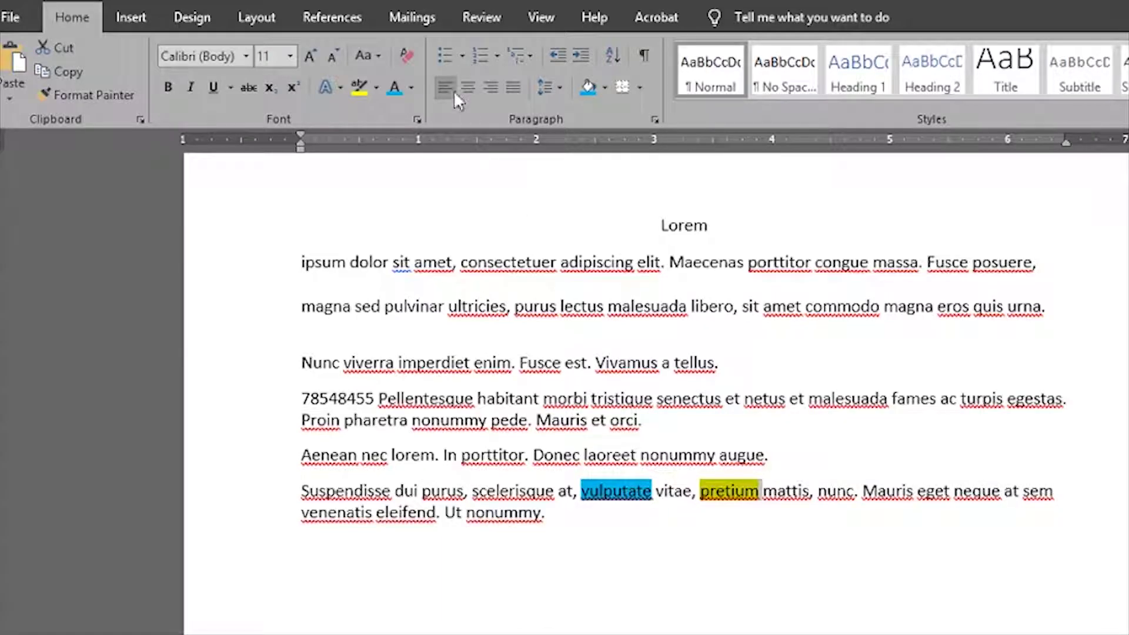
{"action": "left_click", "coordinate": [406, 55]}
{"action": "left_click", "coordinate": [752, 522]}
{"action": "double_click", "coordinate": [729, 491]}
{"action": "left_click", "coordinate": [377, 87]}
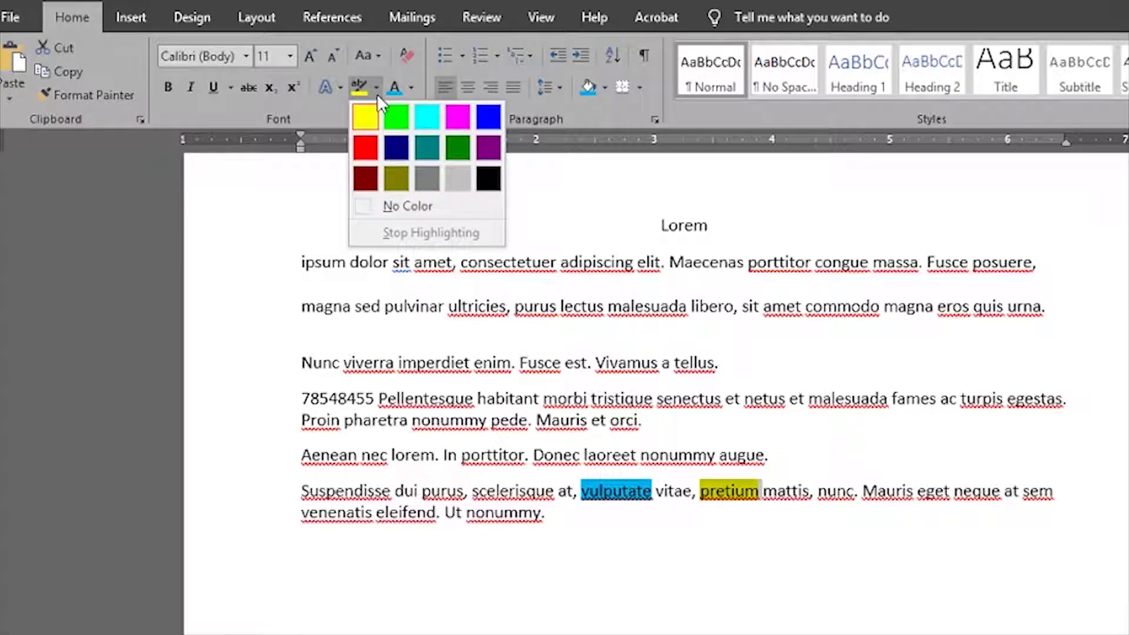
{"action": "left_click", "coordinate": [403, 206]}
- Remove the shading from the word "vulputate" by setting it to No Color
{"action": "double_click", "coordinate": [615, 491]}
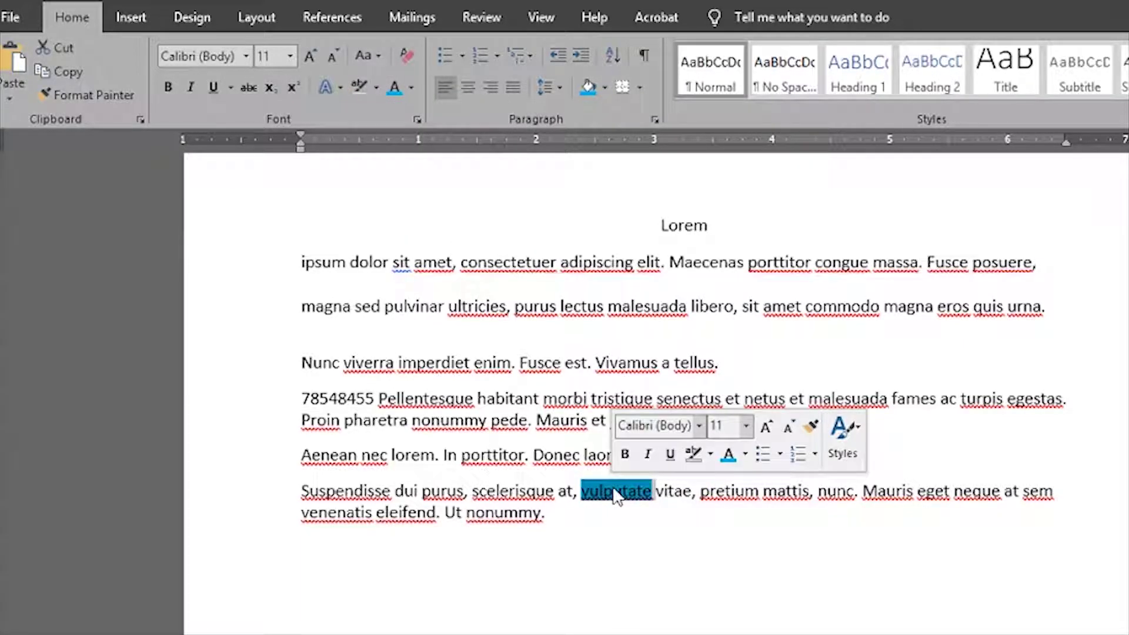
{"action": "left_click", "coordinate": [604, 88]}
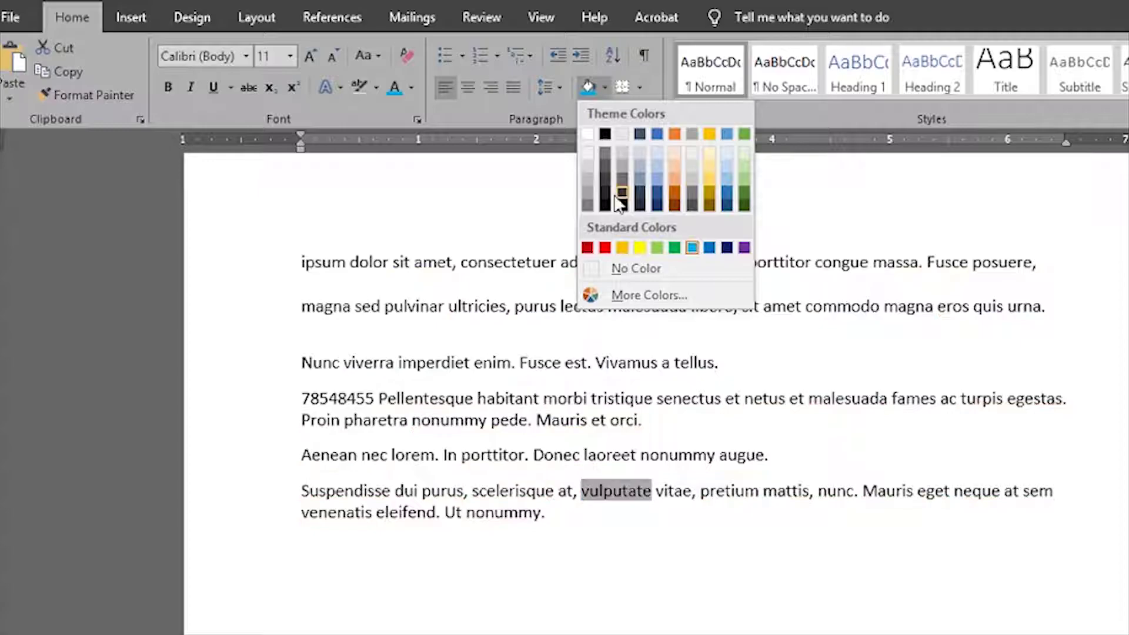
{"action": "left_click", "coordinate": [630, 496]}
{"action": "left_click", "coordinate": [628, 493]}
{"action": "triple_click", "coordinate": [628, 493]}
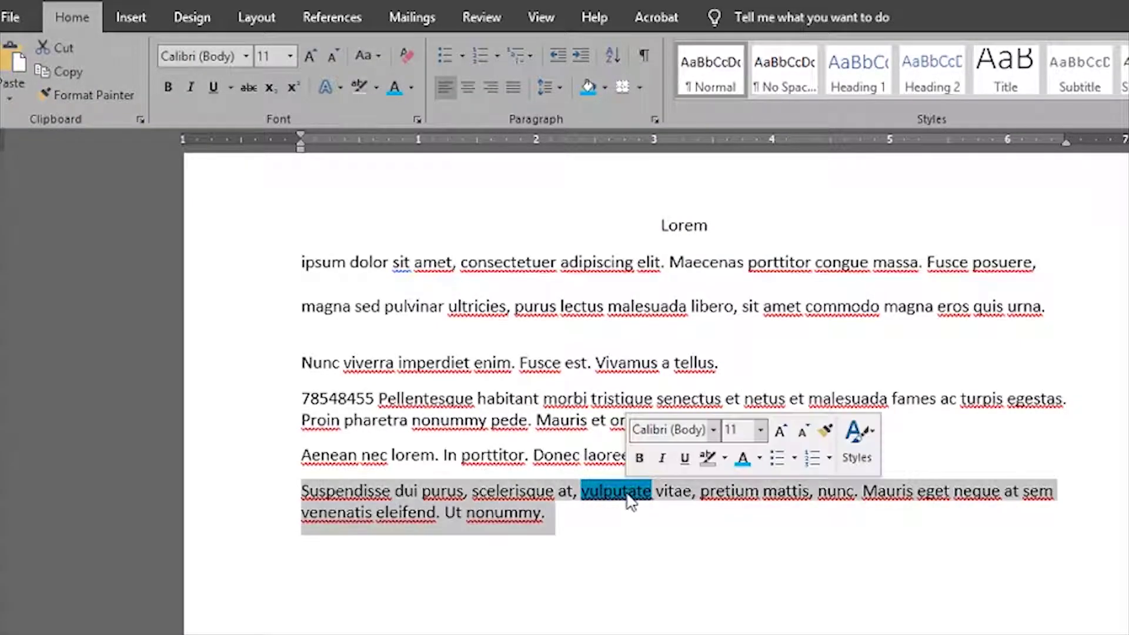
{"action": "double_click", "coordinate": [625, 495]}
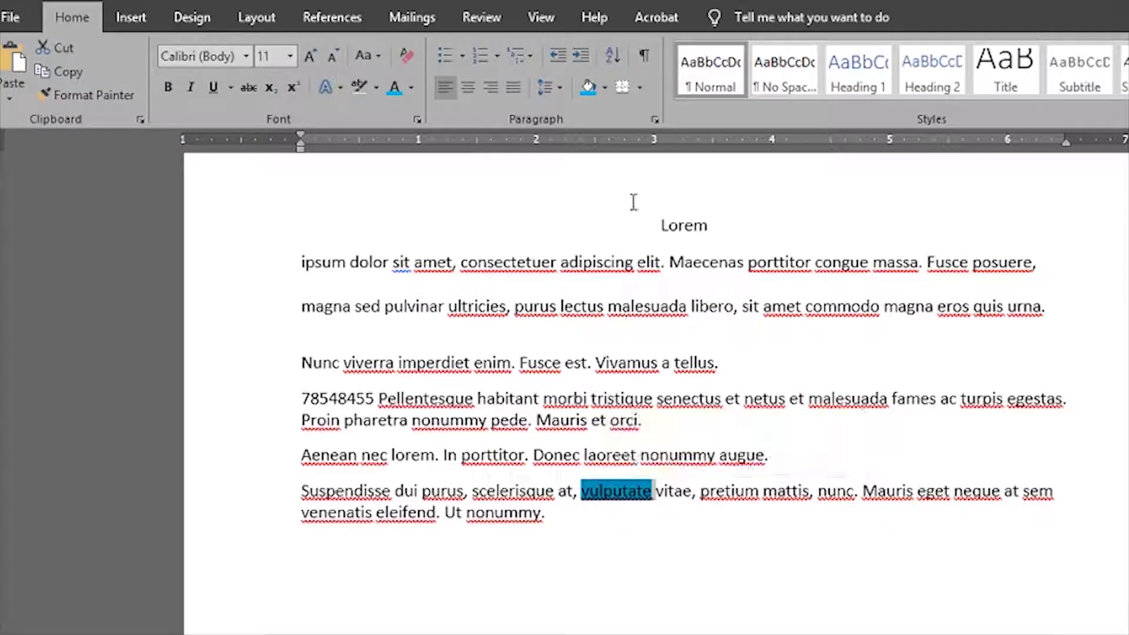
{"action": "left_click", "coordinate": [605, 87]}
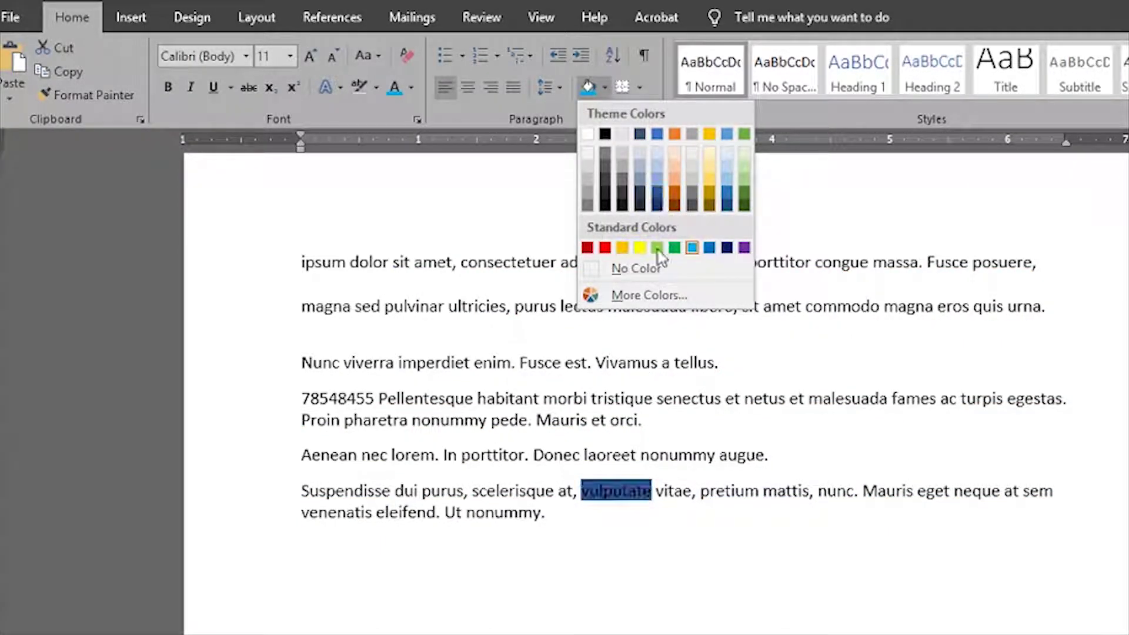
{"action": "left_click", "coordinate": [629, 269]}
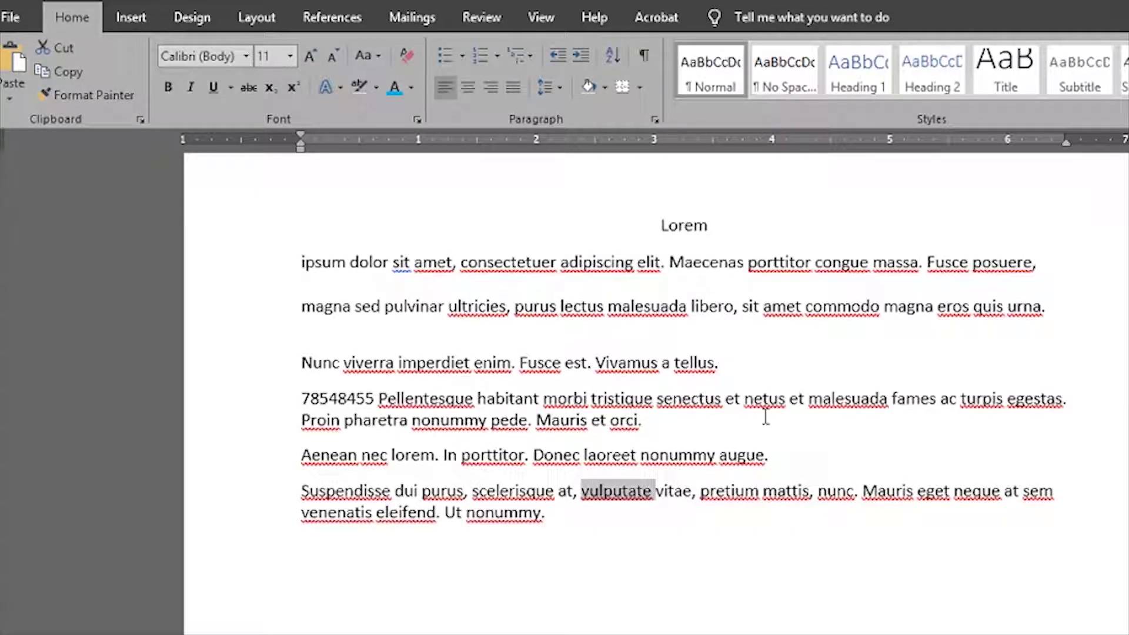
- Delete the word "eget" from the last paragraph and clear all remaining text from the document
{"action": "left_click", "coordinate": [822, 446]}
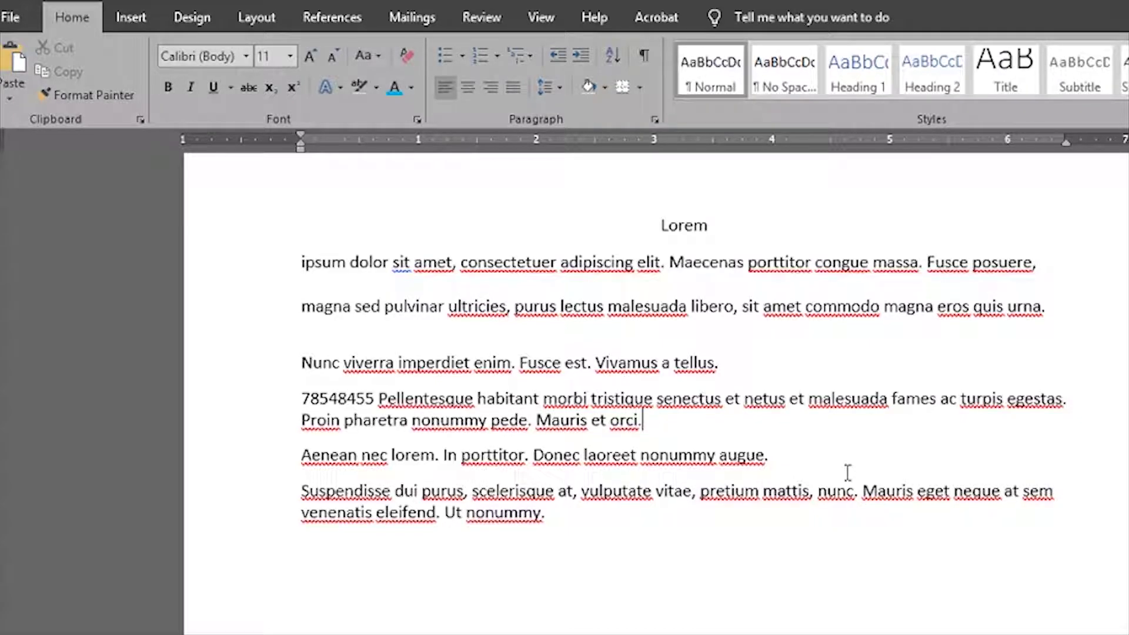
{"action": "double_click", "coordinate": [886, 491]}
{"action": "key", "text": "Delete"}
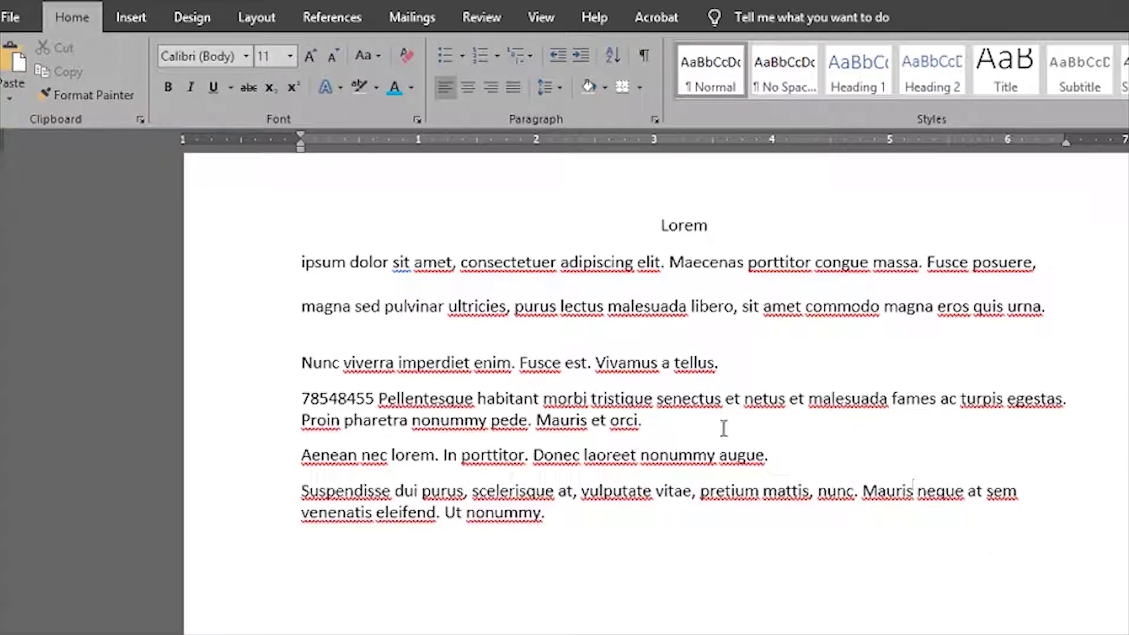
{"action": "left_click", "coordinate": [751, 265]}
{"action": "left_click", "coordinate": [655, 538]}
{"action": "key", "text": "ctrl+a"}
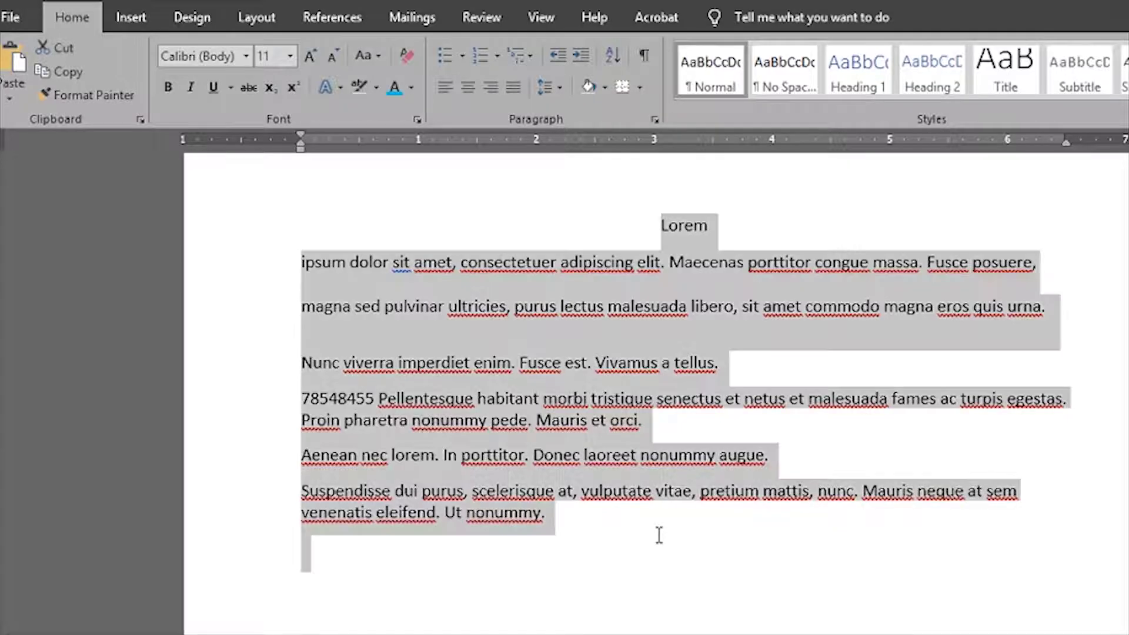
{"action": "key", "text": "Delete"}
- Write the word "Walkthrough" in the empty document, correcting its spelling
{"action": "type", "text": "Walkthrouhs"}
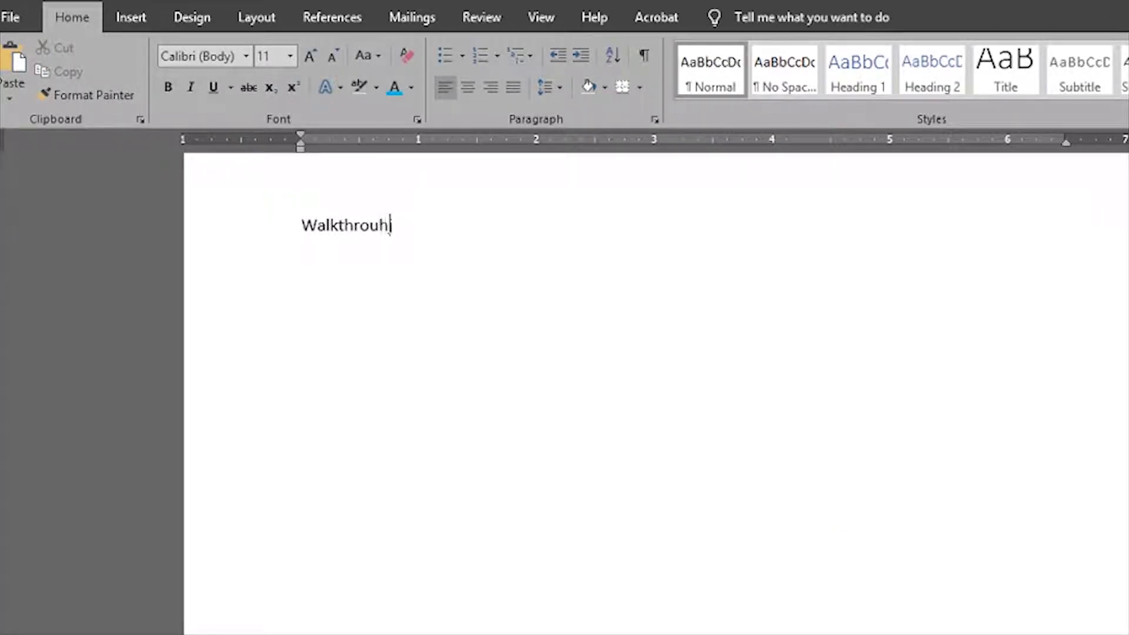
{"action": "key", "text": "BackSpace"}
{"action": "key", "text": "BackSpace"}
{"action": "key", "text": "BackSpace"}
{"action": "type", "text": "ugh"}
{"action": "left_click", "coordinate": [345, 225]}
{"action": "type", "text": "-"}
{"action": "left_click", "coordinate": [446, 235]}
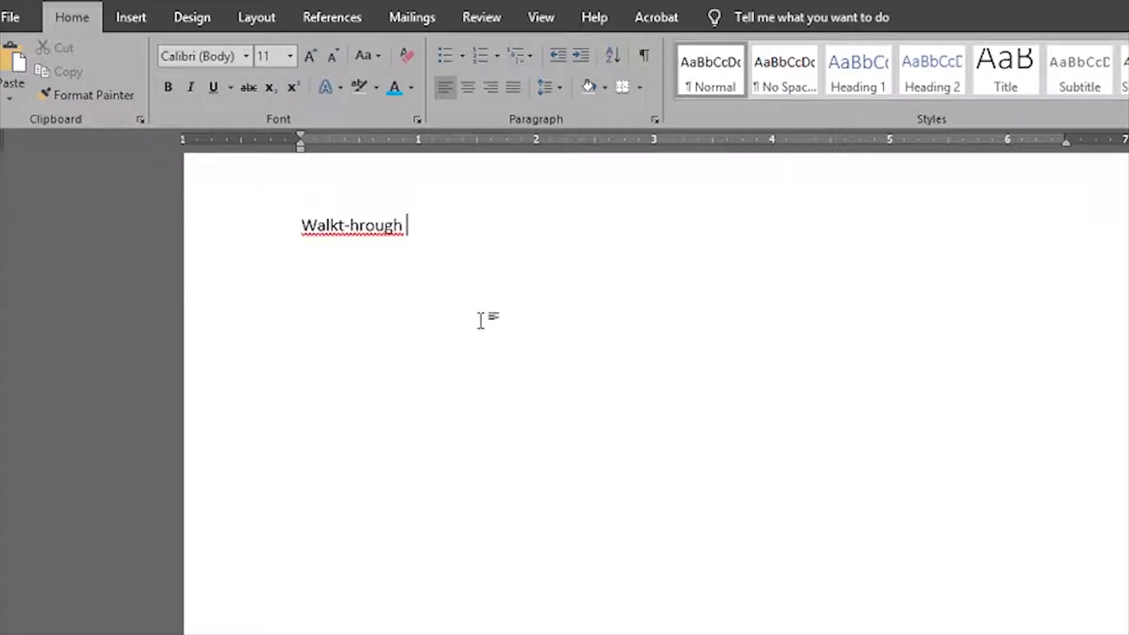
{"action": "key", "text": "ctrl+z"}
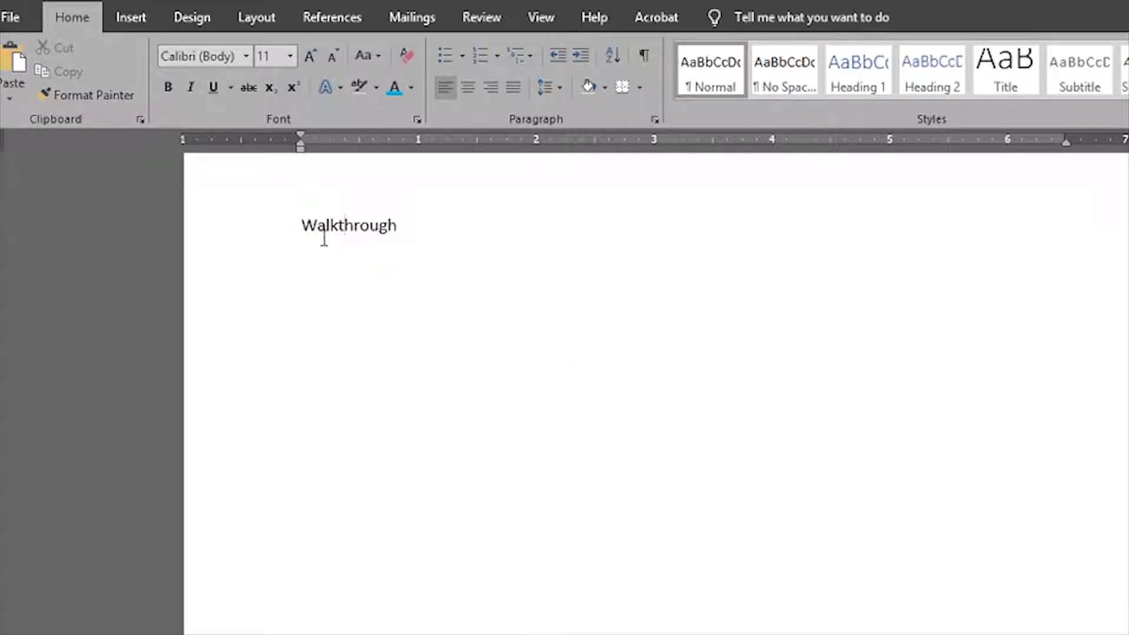
- Insert a hyphen after "Walk" to make "Walk-through", and select the "-through" part
{"action": "type", "text": "-"}
{"action": "left_click", "coordinate": [529, 319]}
{"action": "left_click_drag", "start_coordinate": [412, 228], "coordinate": [339, 230]}
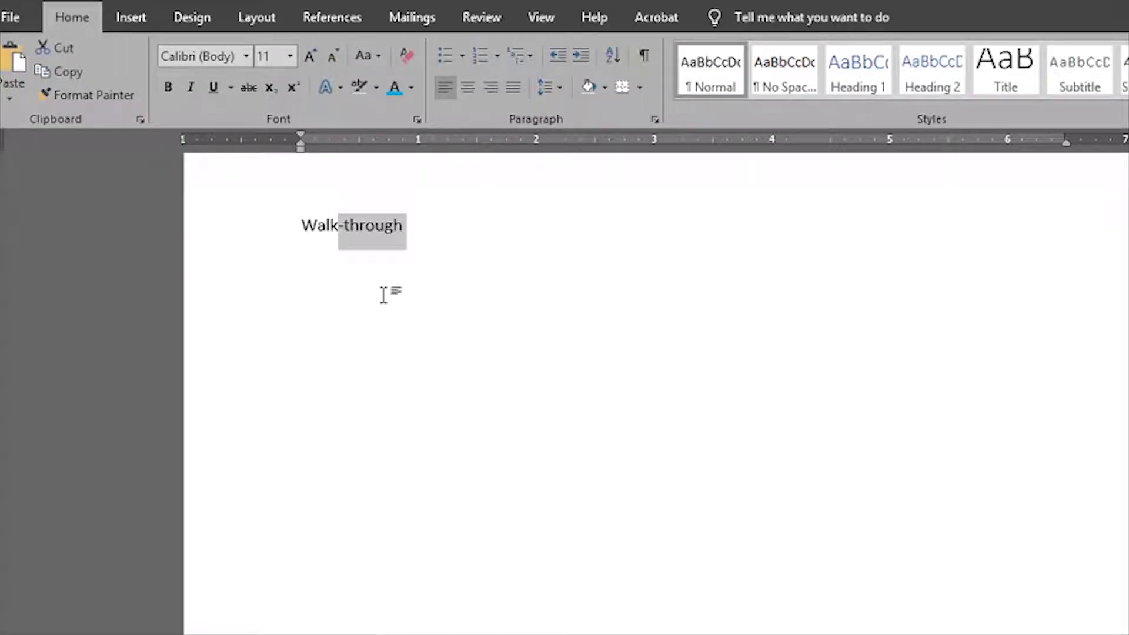
- Replace the text with "Walk—through", using two hyphens to form a dash between the parts
{"action": "key", "text": "Delete"}
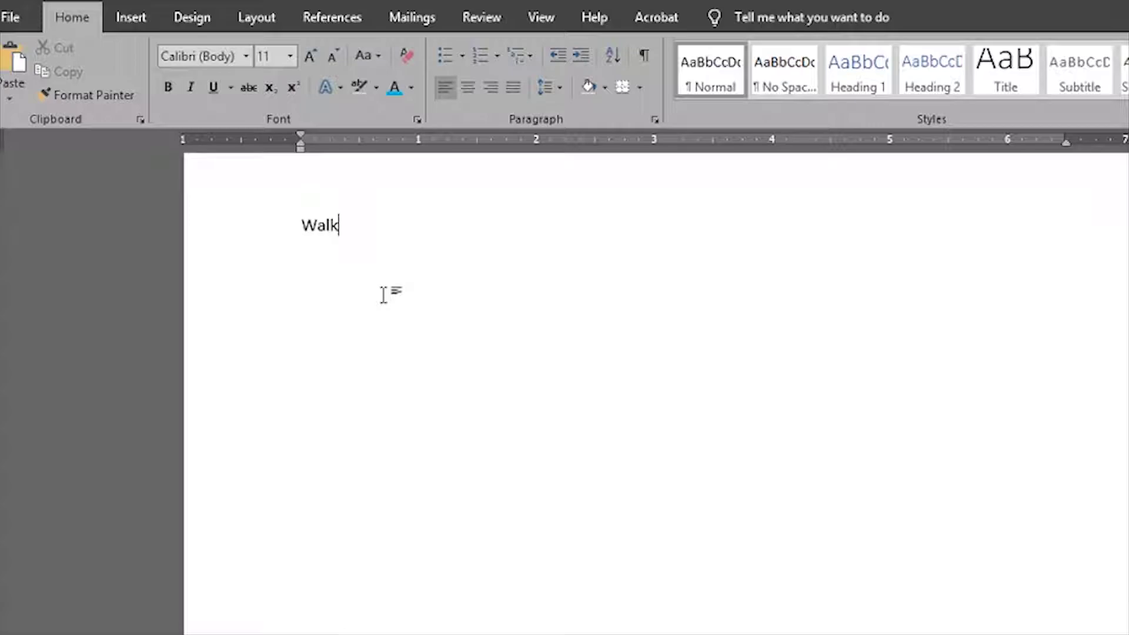
{"action": "key", "text": "BackSpace"}
{"action": "key", "text": "BackSpace"}
{"action": "key", "text": "BackSpace"}
{"action": "key", "text": "BackSpace"}
{"action": "type", "text": "Walk"}
{"action": "type", "text": "--Thro"}
{"action": "key", "text": "BackSpace"}
{"action": "key", "text": "BackSpace"}
{"action": "key", "text": "BackSpace"}
{"action": "key", "text": "BackSpace"}
{"action": "type", "text": "through"}
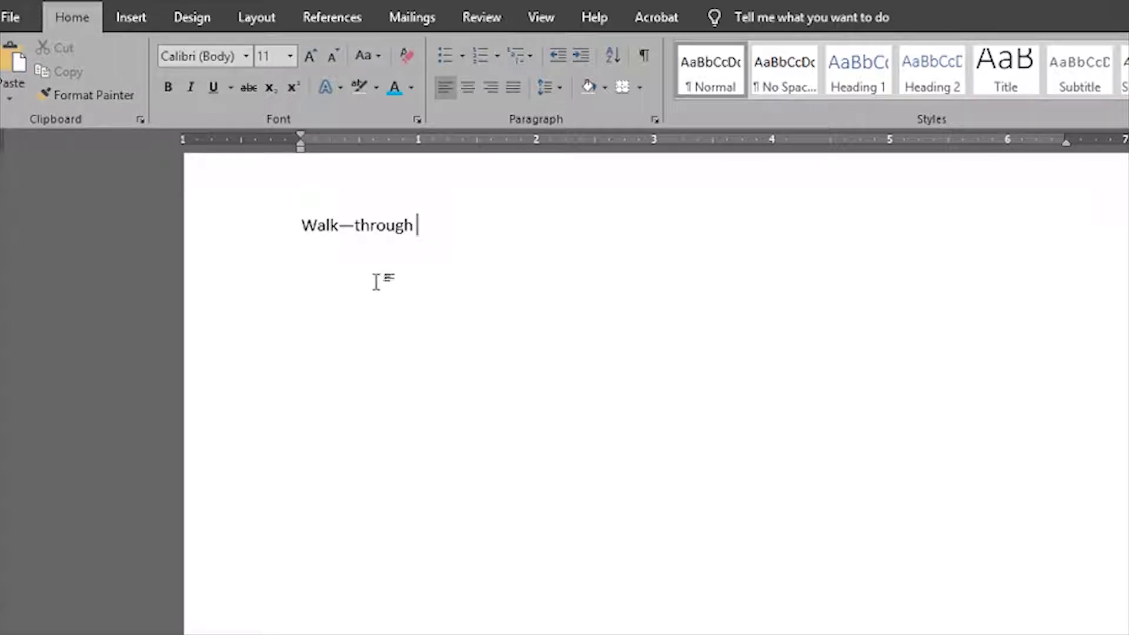
- Rewrite the word as "Walk-through" with a single hyphen, and again as "Walk—through" with a double hyphen
{"action": "left_click_drag", "start_coordinate": [422, 222], "coordinate": [311, 224]}
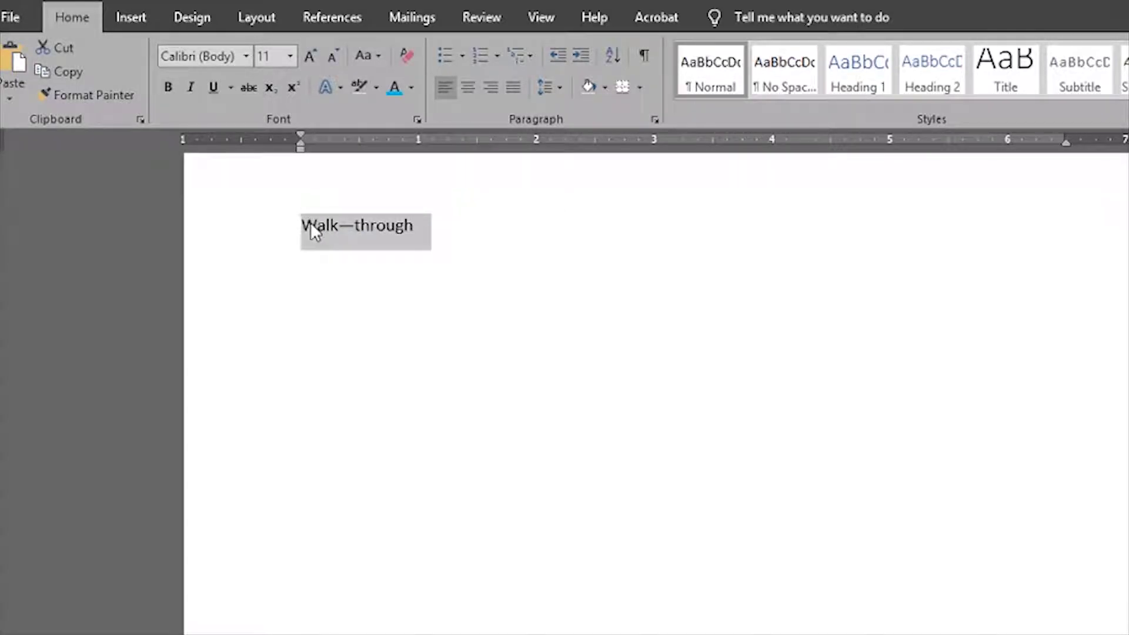
{"action": "type", "text": "Walk-through"}
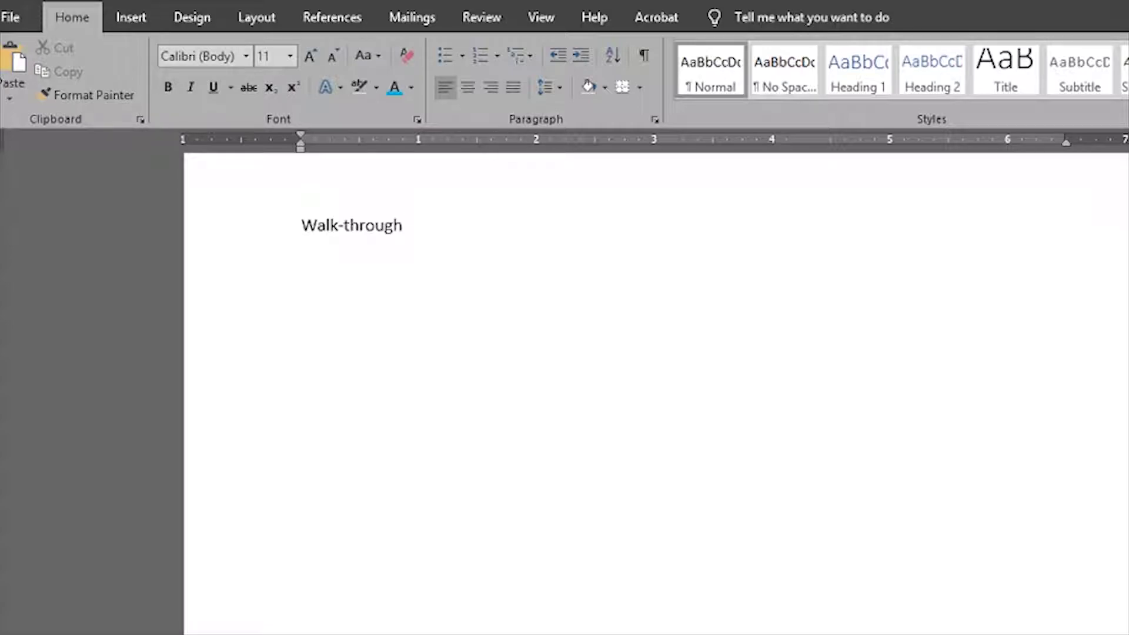
{"action": "triple_click", "coordinate": [374, 214]}
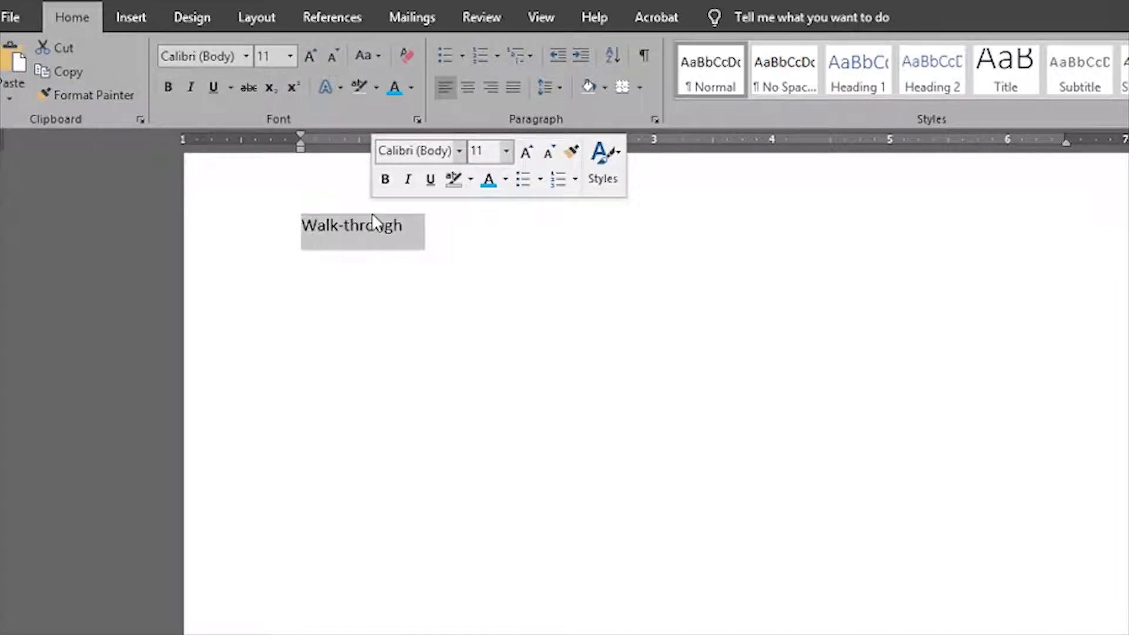
{"action": "key", "text": "BackSpace"}
{"action": "type", "text": "Wal"}
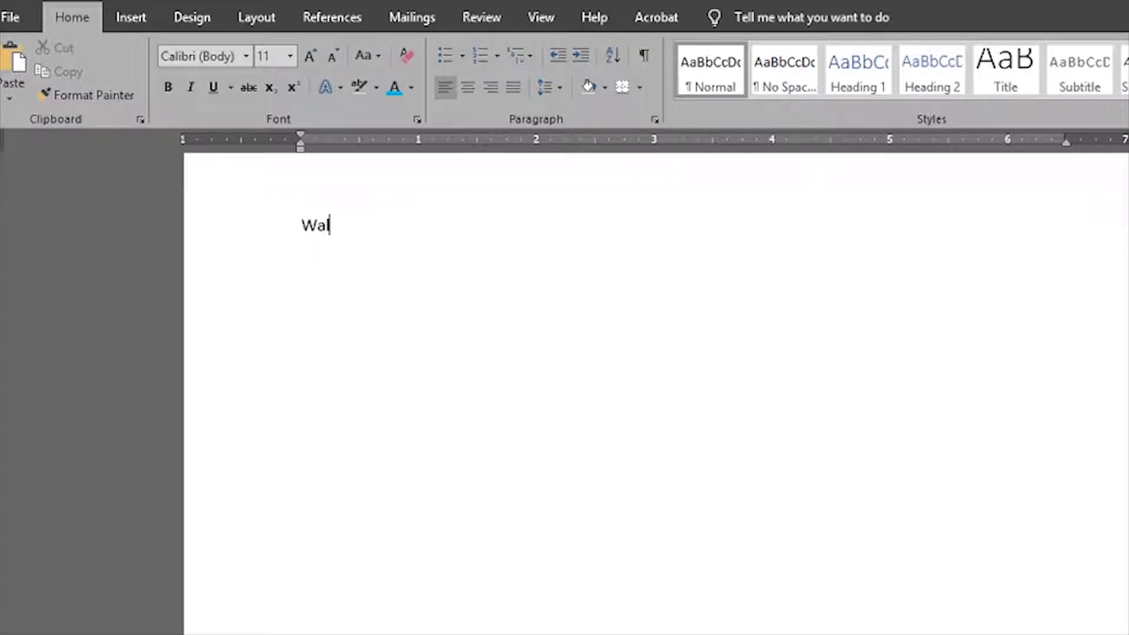
{"action": "type", "text": "k--through"}
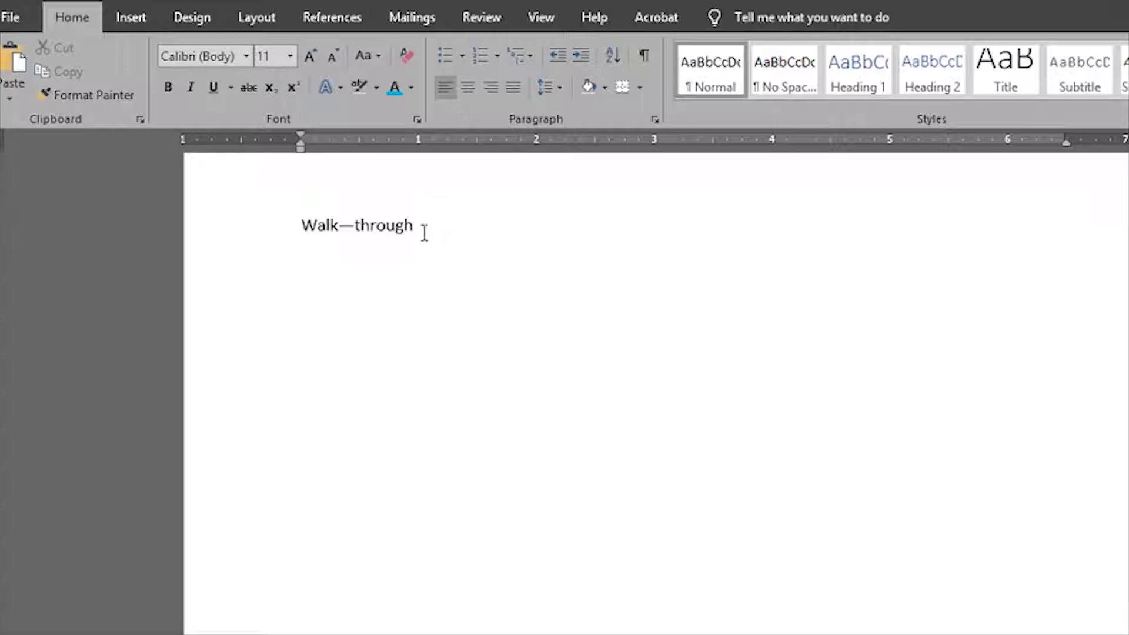
- Delete the word "Walk—through" and the blank tabs and spaces from the first line of the document
{"action": "left_click_drag", "start_coordinate": [417, 226], "coordinate": [307, 215]}
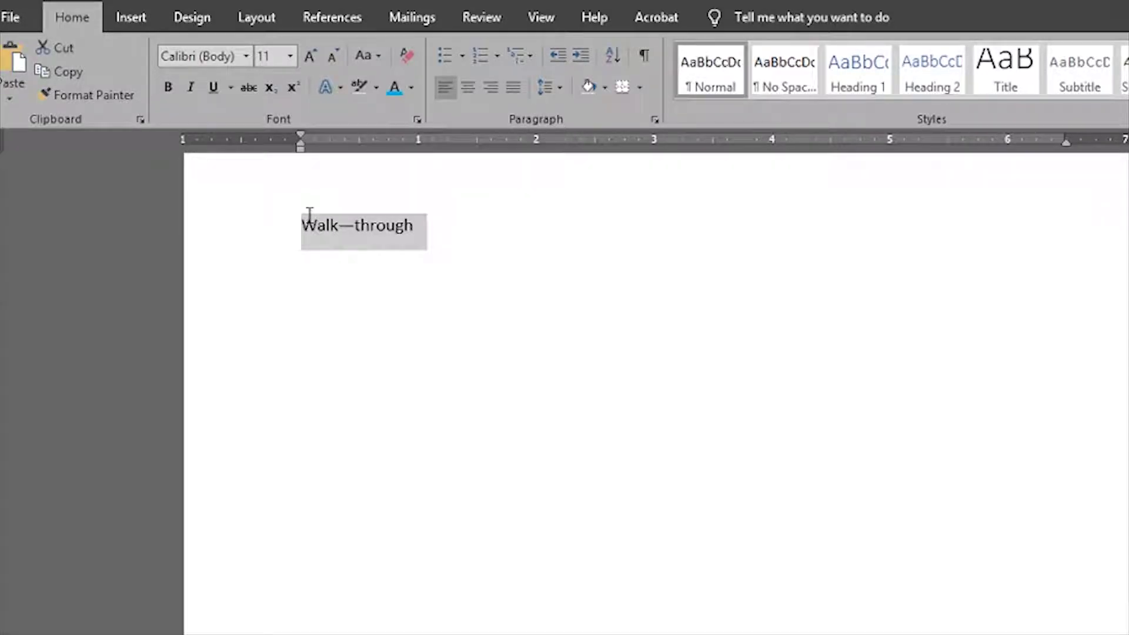
{"action": "key", "text": "BackSpace"}
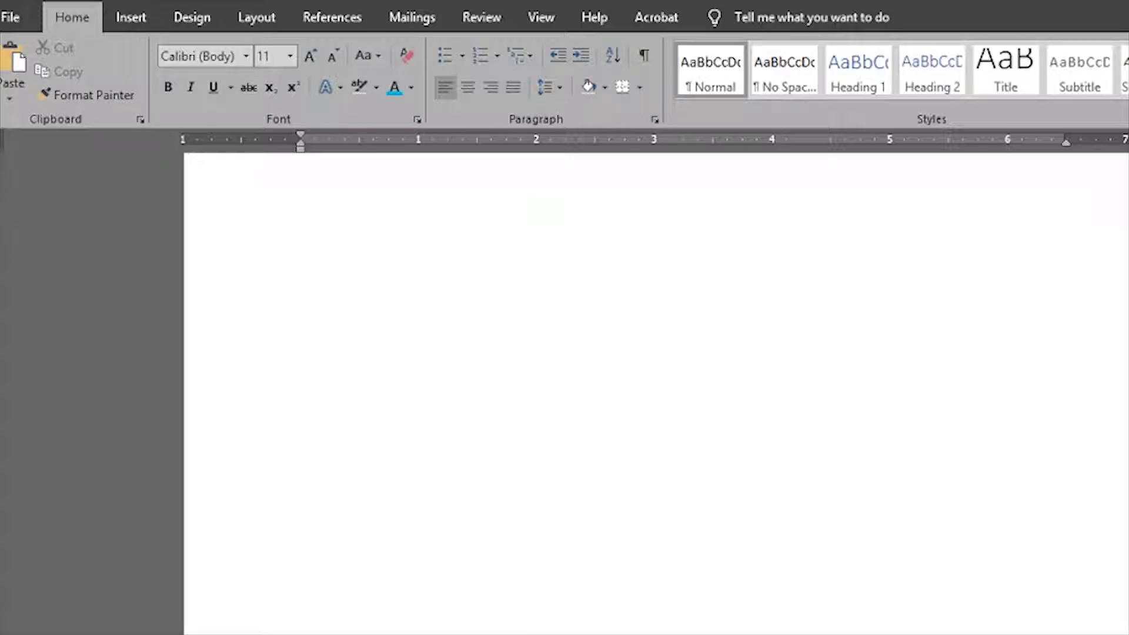
{"action": "double_click", "coordinate": [348, 217]}
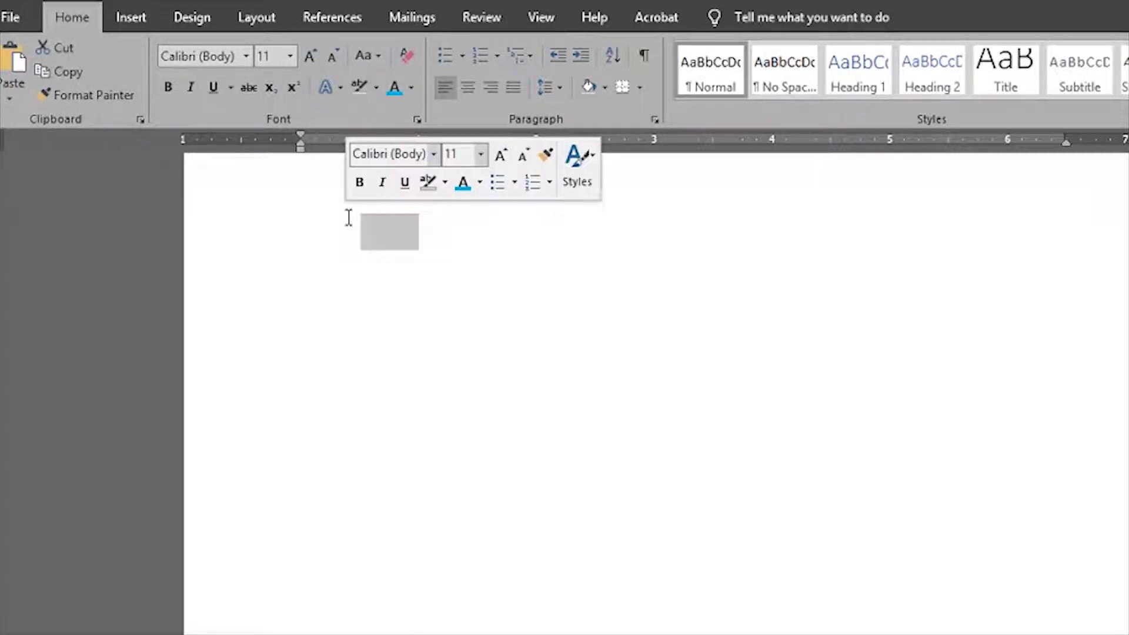
{"action": "triple_click", "coordinate": [429, 240]}
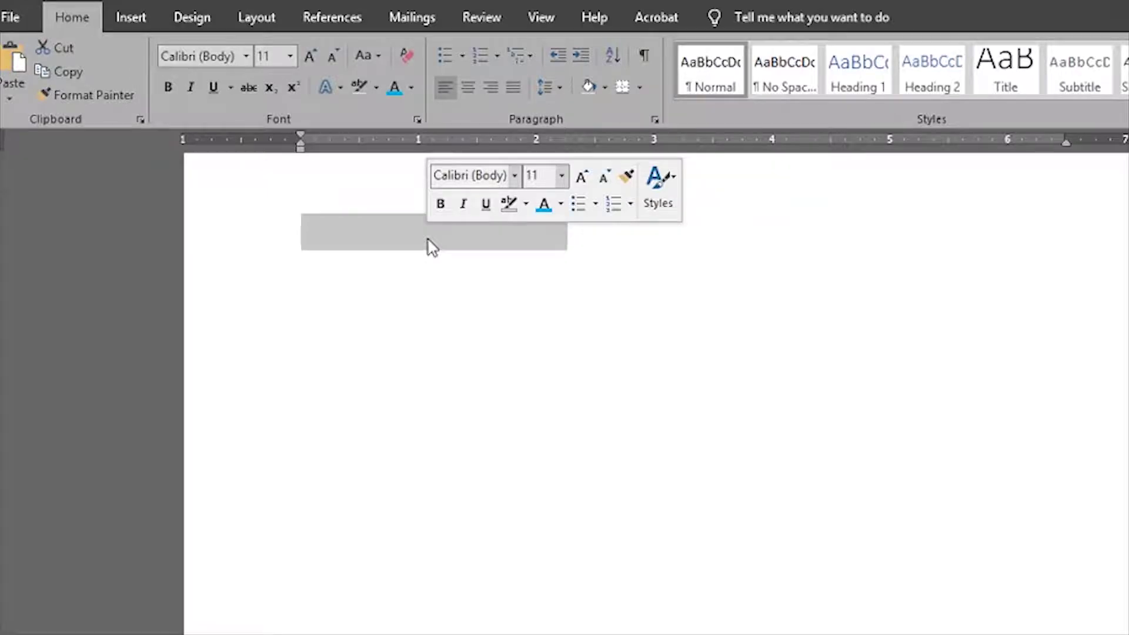
{"action": "key", "text": "BackSpace"}
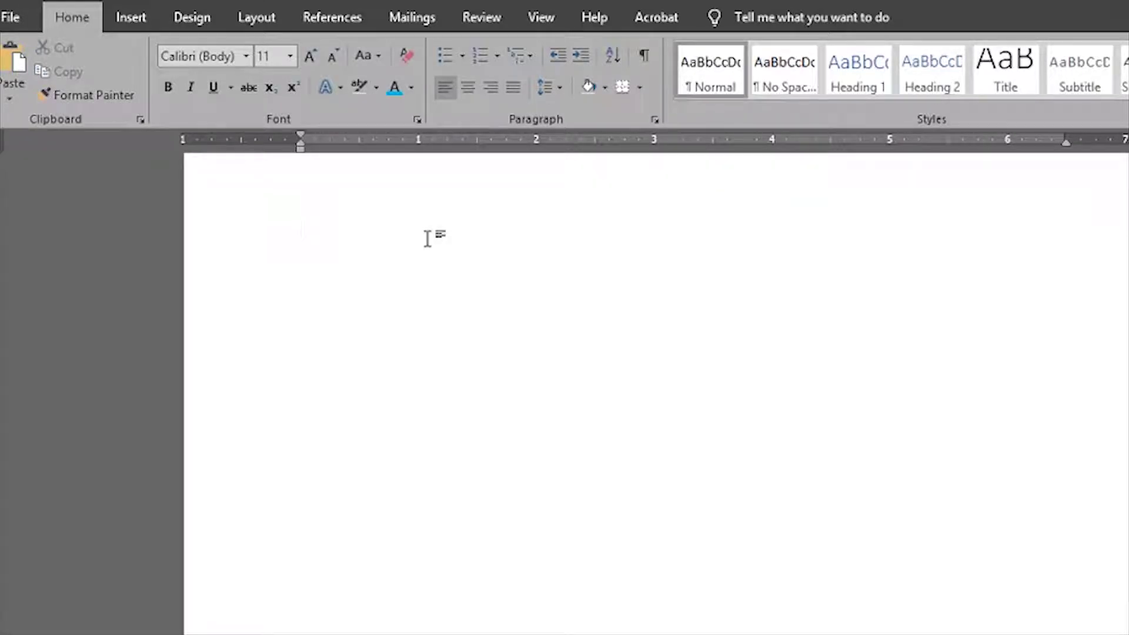
- Insert four tabs followed by four spaces in the empty document and show the formatting marks
{"action": "key", "text": "Tab"}
{"action": "key", "text": "Tab"}
{"action": "key", "text": "Tab"}
{"action": "left_click", "coordinate": [645, 61]}
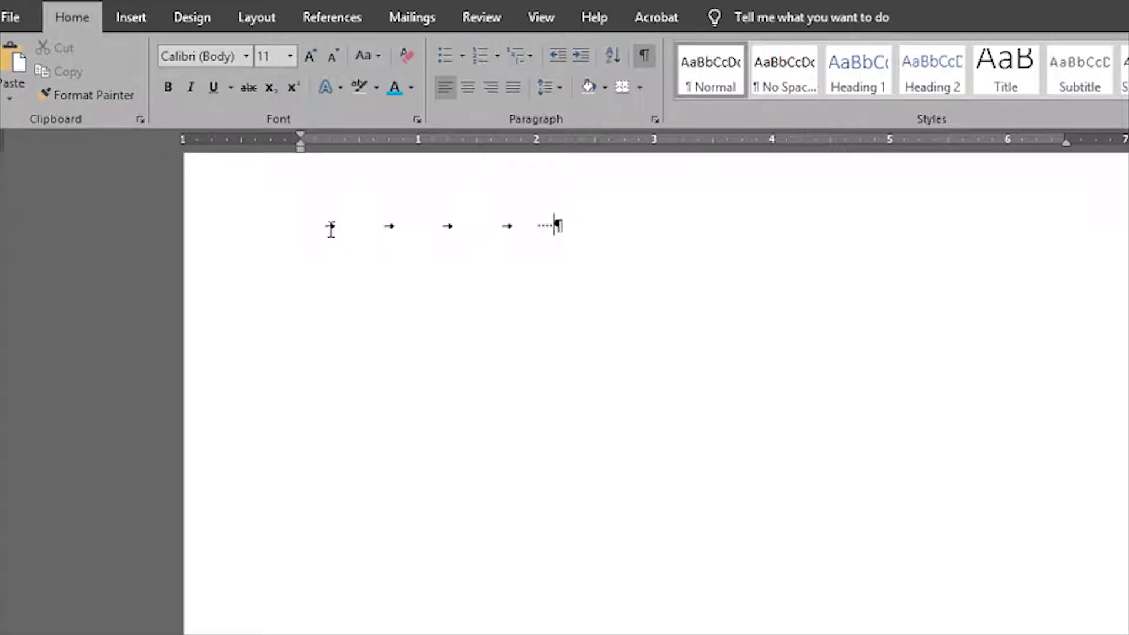
- Clear the tabs and spaces, and generate sample paragraphs with =lorem() at a 0.5-inch left indent
{"action": "left_click_drag", "start_coordinate": [580, 226], "coordinate": [312, 230]}
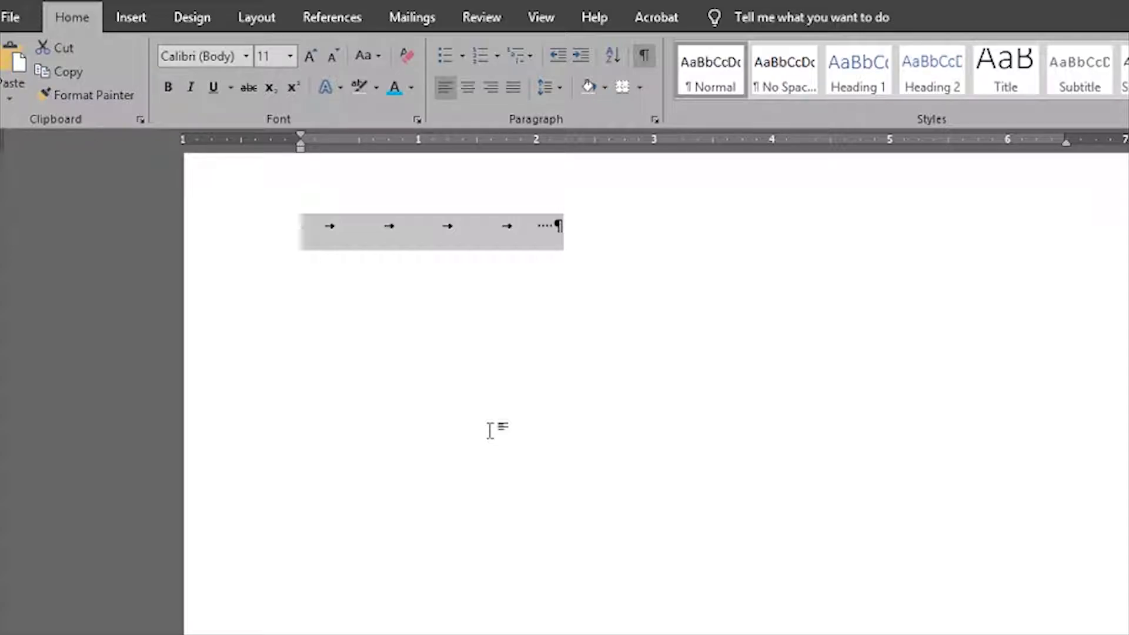
{"action": "key", "text": "Delete"}
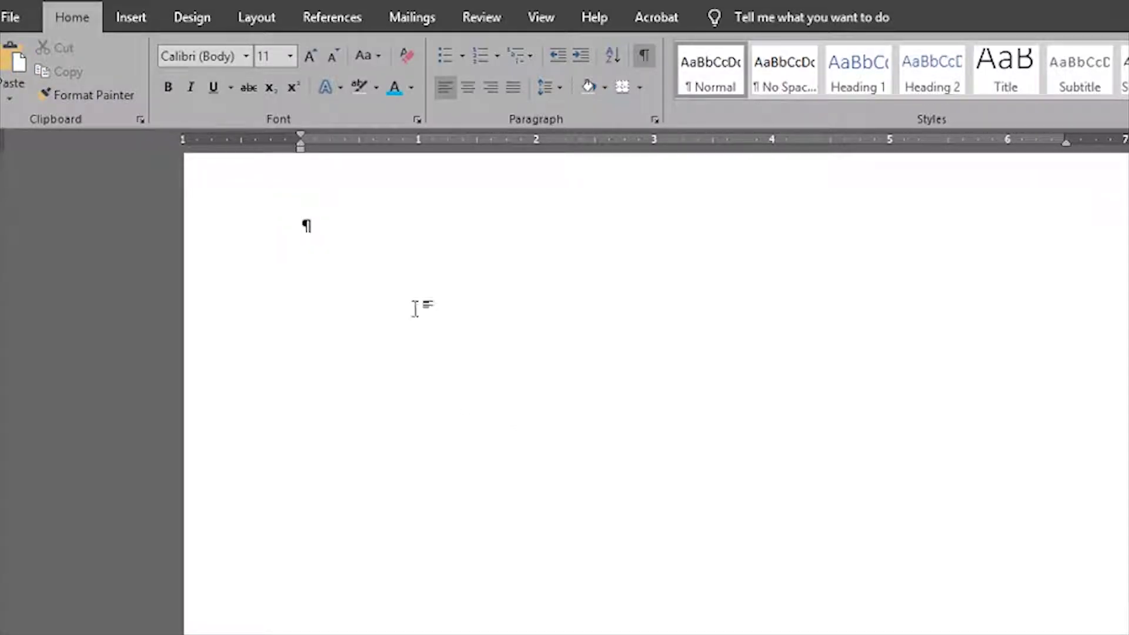
{"action": "mouse_move", "coordinate": [301, 150]}
{"action": "left_mouse_down"}
{"action": "mouse_move", "coordinate": [423, 158]}
{"action": "mouse_move", "coordinate": [301, 157]}
{"action": "left_mouse_up"}
{"action": "key", "text": "Tab"}
{"action": "left_click_drag", "start_coordinate": [305, 152], "coordinate": [361, 151]}
{"action": "key", "text": "BackSpace"}
{"action": "type", "text": "=lorem()"}
{"action": "key", "text": "Return"}
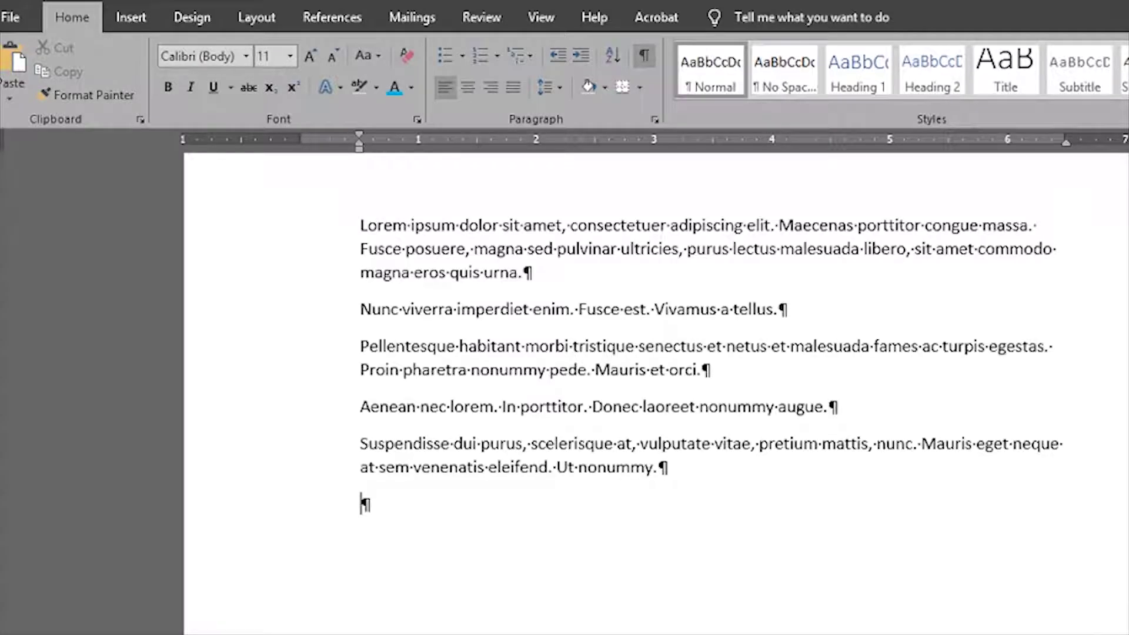
- Move the left indent of all sample paragraphs back to the 0-inch margin position on the ruler
{"action": "left_click_drag", "start_coordinate": [361, 504], "coordinate": [360, 224]}
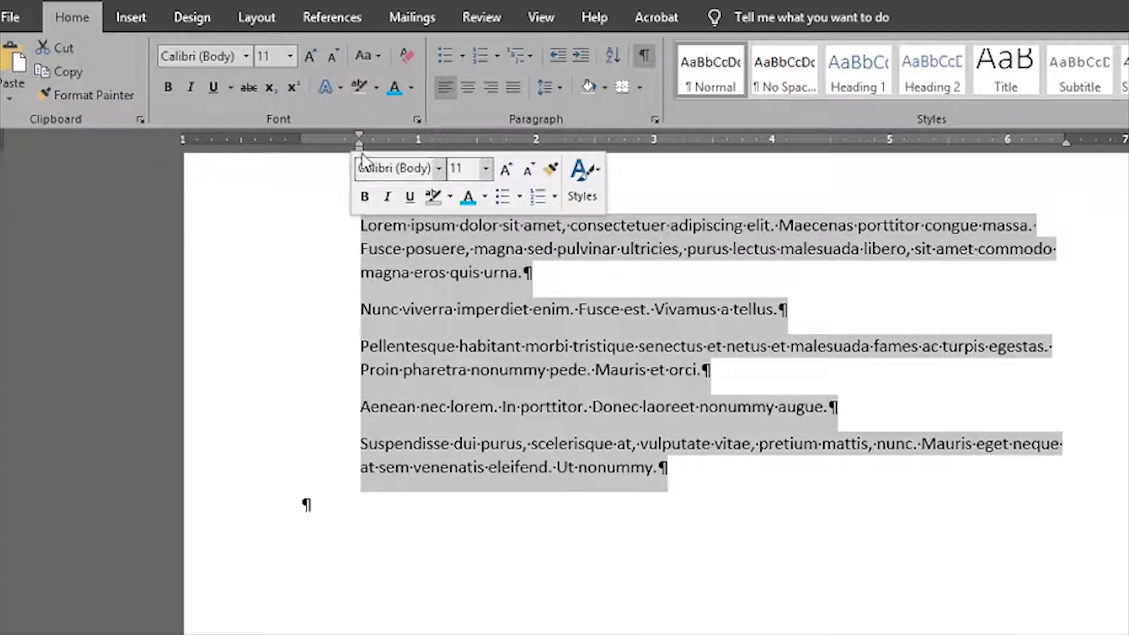
{"action": "left_click_drag", "start_coordinate": [359, 144], "coordinate": [303, 152]}
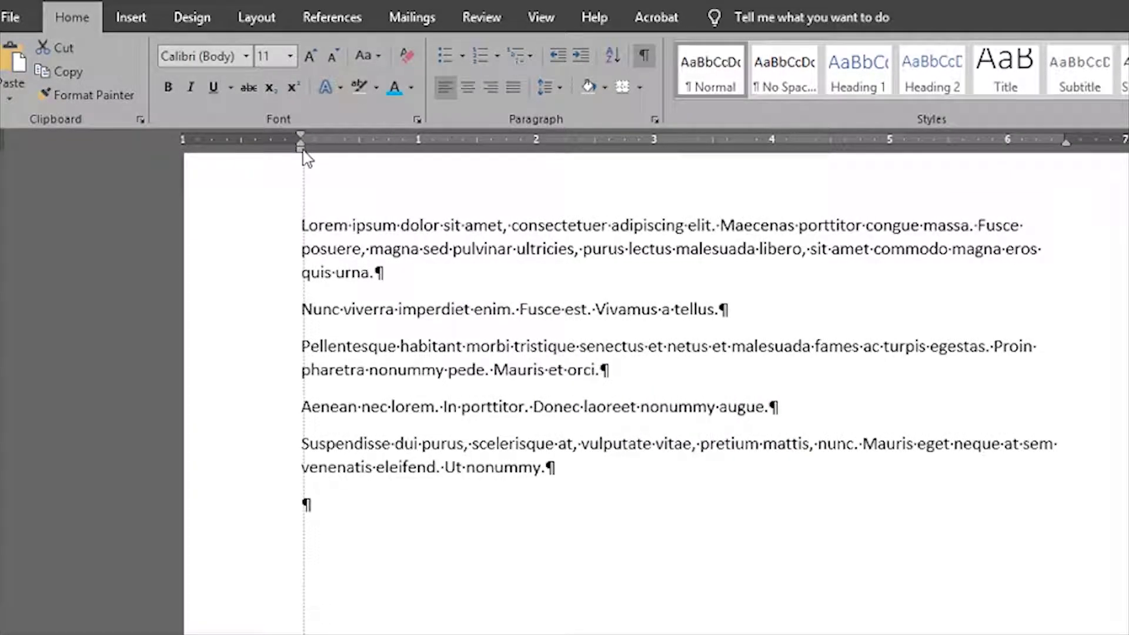
- Give the first paragraph a 0.5-inch first-line indent and bring its right indent in to about 2.6 inches on the ruler
{"action": "left_click", "coordinate": [304, 225]}
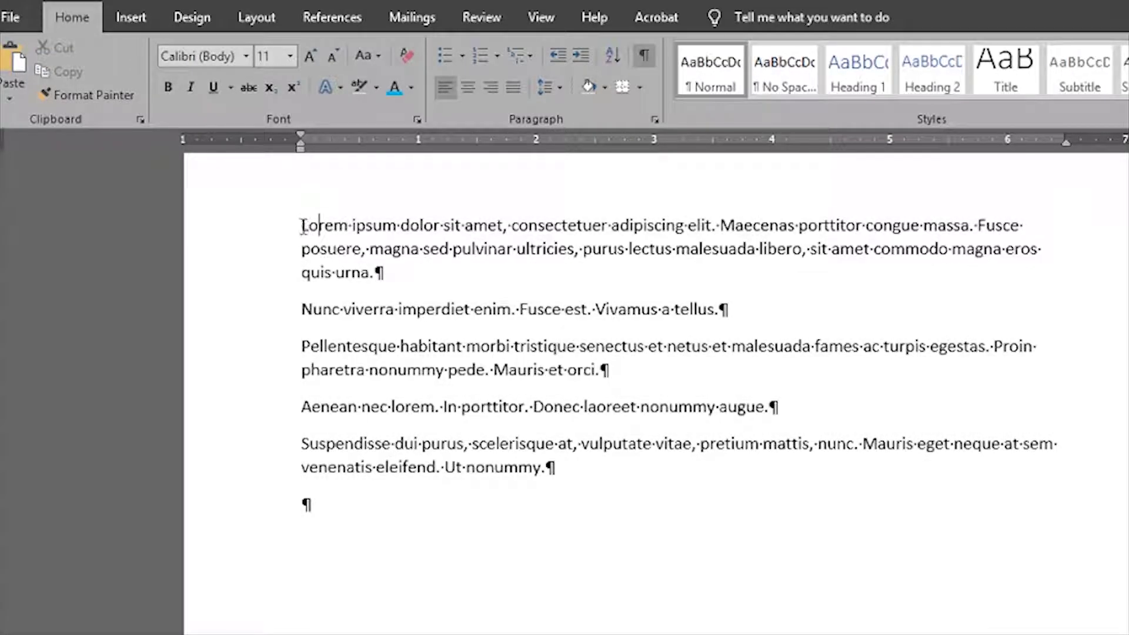
{"action": "key", "text": "Tab"}
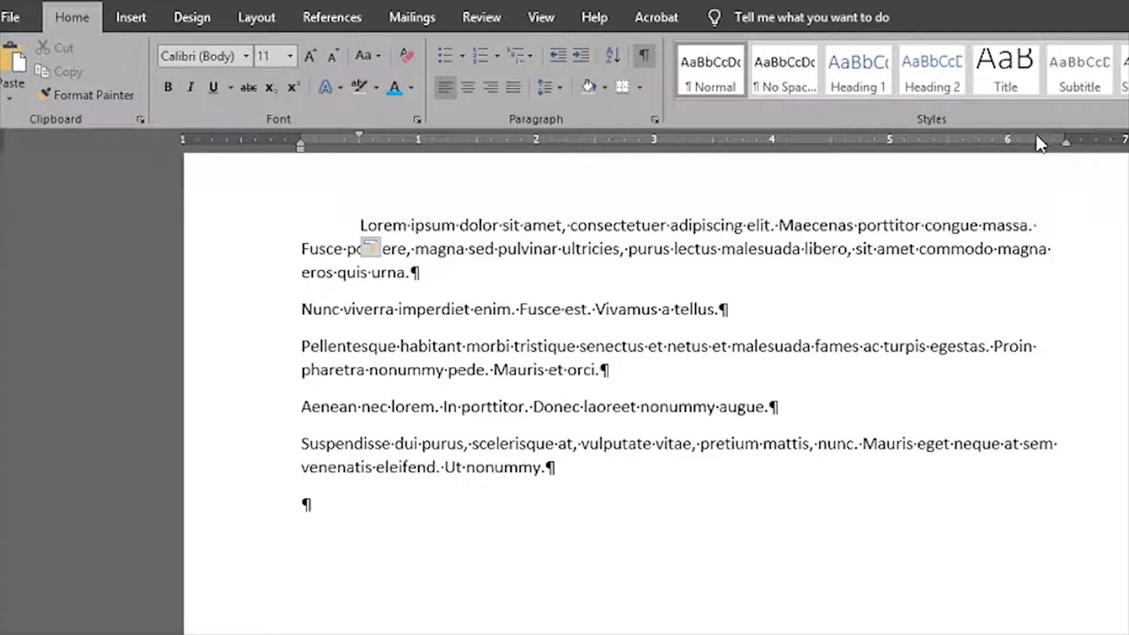
{"action": "mouse_move", "coordinate": [1070, 149]}
{"action": "left_mouse_down"}
{"action": "mouse_move", "coordinate": [711, 159]}
{"action": "mouse_move", "coordinate": [358, 144]}
{"action": "mouse_move", "coordinate": [609, 159]}
{"action": "left_mouse_up"}
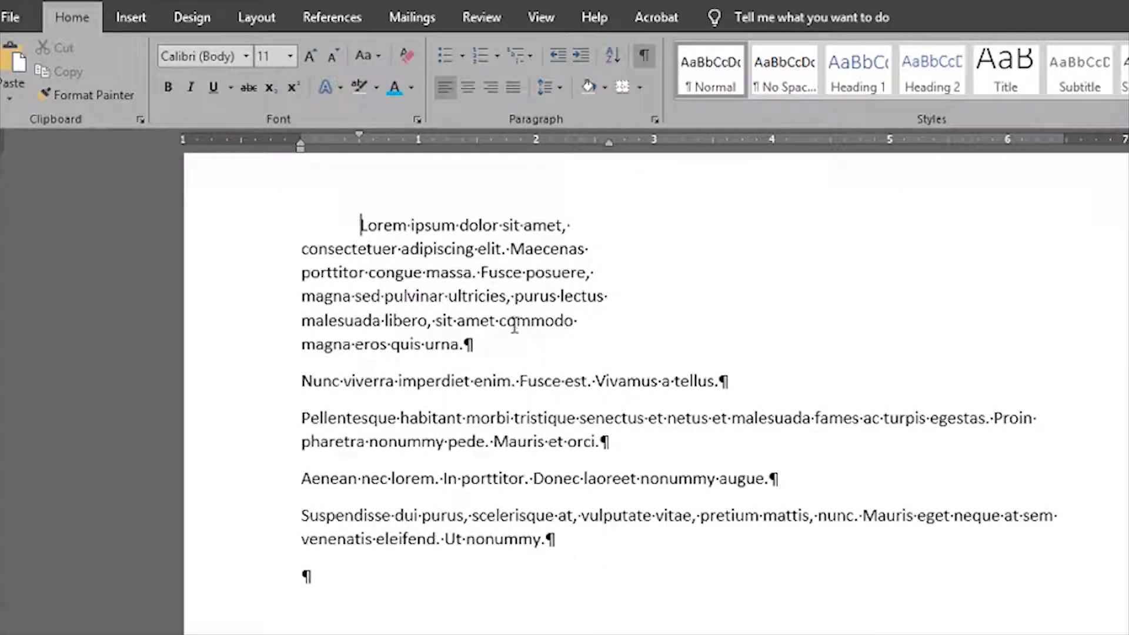
{"action": "left_click_drag", "start_coordinate": [479, 341], "coordinate": [323, 227]}
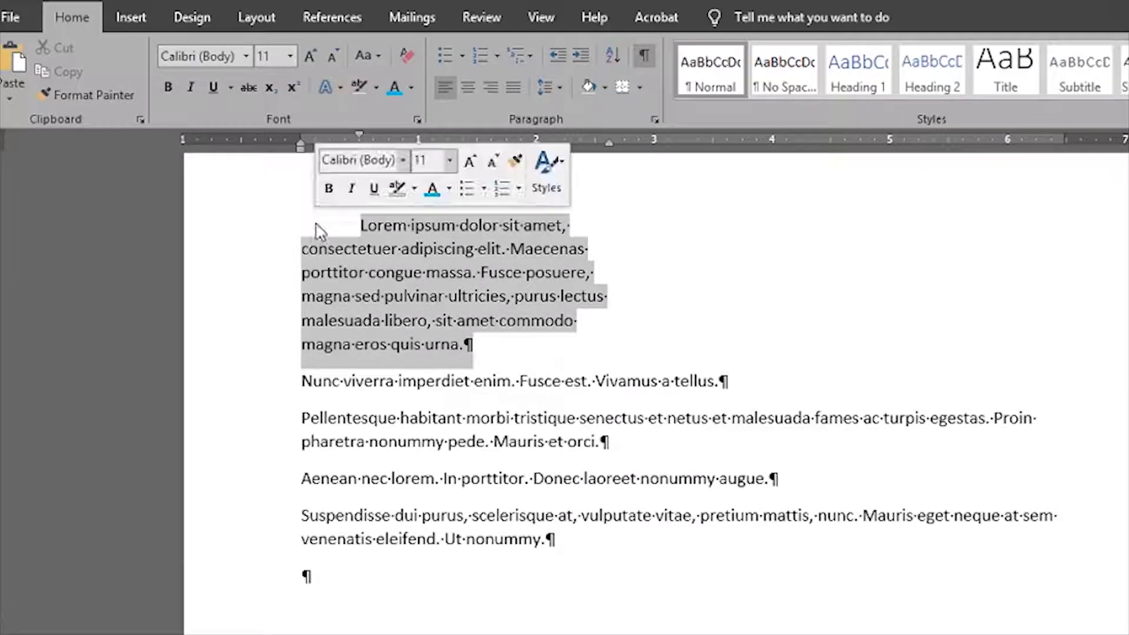
- Try to generate more sample text with =lorem() at the end of the first paragraph, adding blank lines after it
{"action": "left_click", "coordinate": [511, 343]}
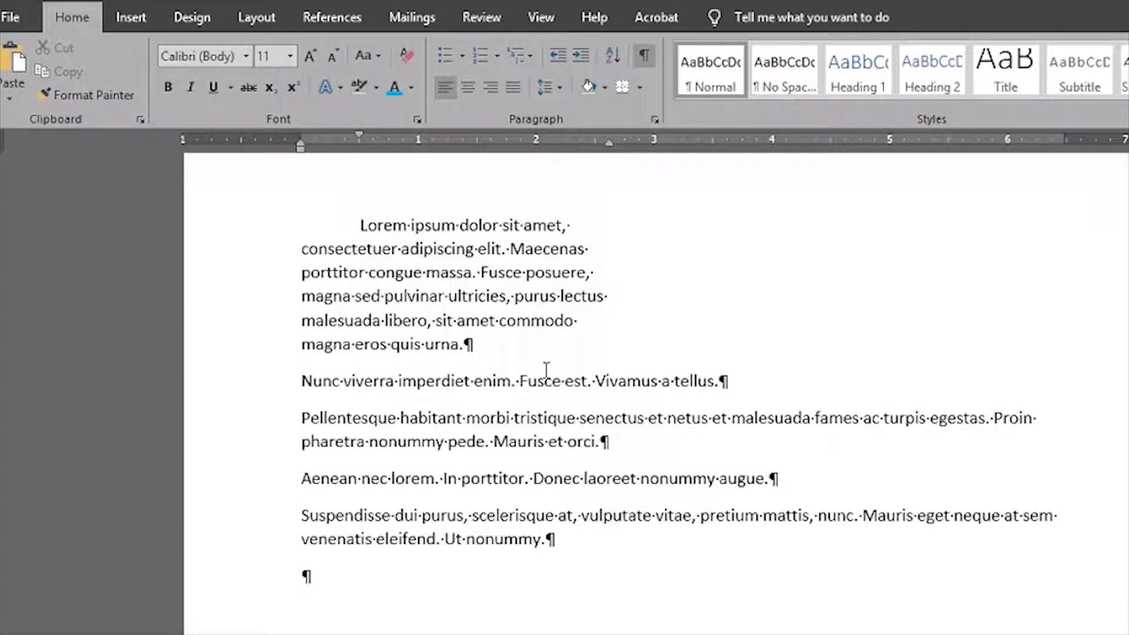
{"action": "type", "text": "=lorem()"}
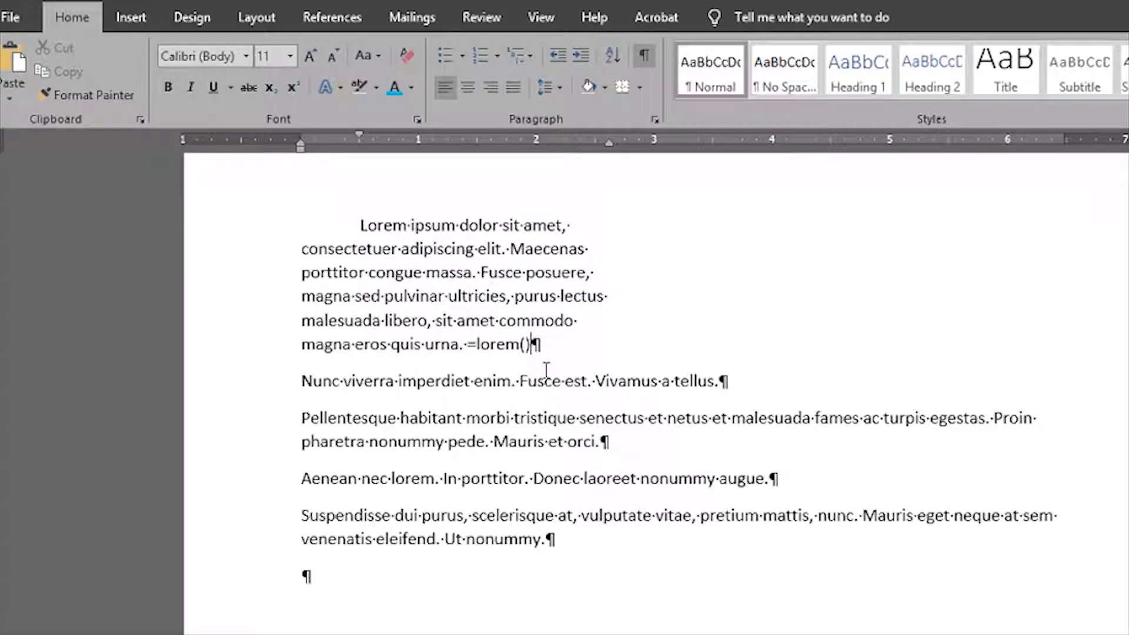
{"action": "key", "text": "Return"}
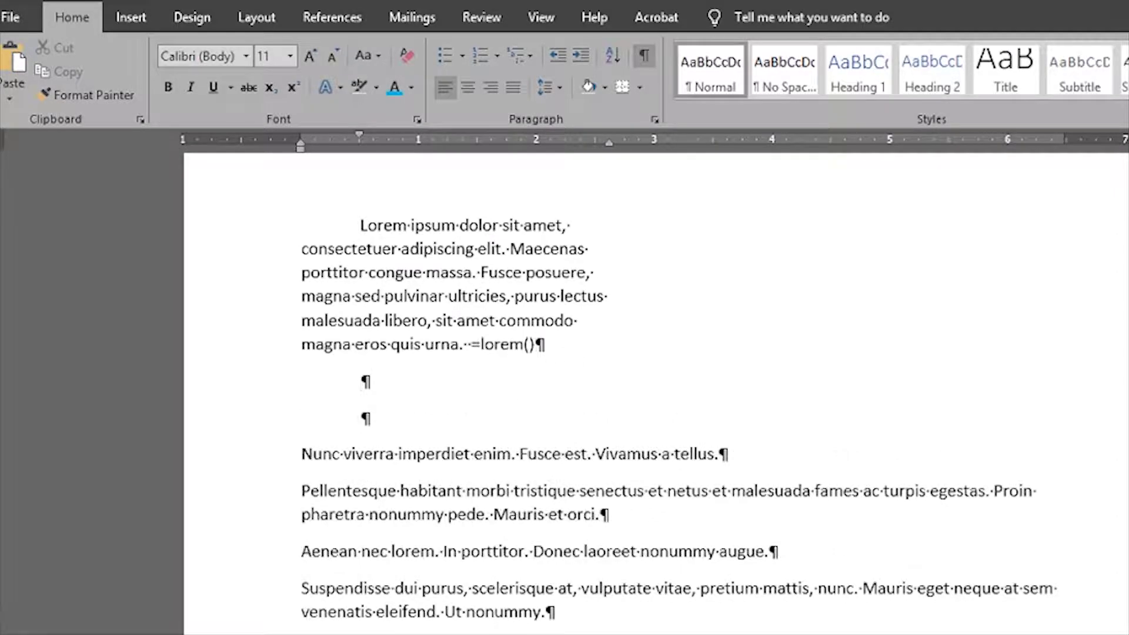
{"action": "key", "text": "Return"}
{"action": "key", "text": "Return"}
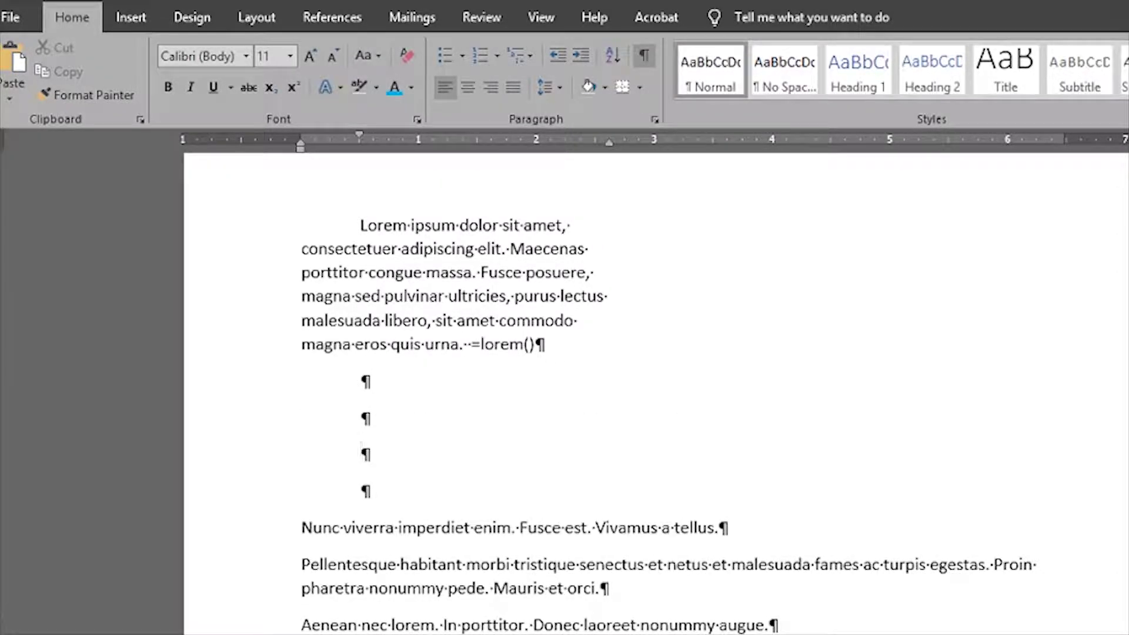
- Remove the added blank lines and clear all text from the document
{"action": "key", "text": "BackSpace"}
{"action": "key", "text": "BackSpace"}
{"action": "key", "text": "BackSpace"}
{"action": "key", "text": "BackSpace"}
{"action": "key", "text": "BackSpace"}
{"action": "key", "text": "BackSpace"}
{"action": "key", "text": "BackSpace"}
{"action": "key", "text": "BackSpace"}
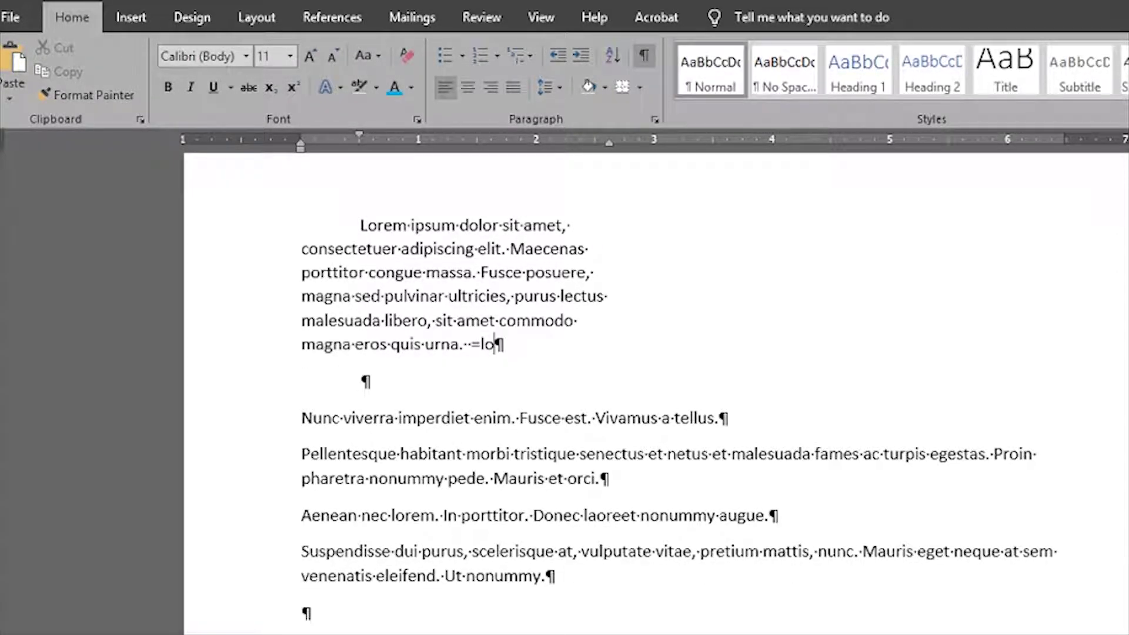
{"action": "key", "text": "ctrl+a"}
{"action": "key", "text": "Delete"}
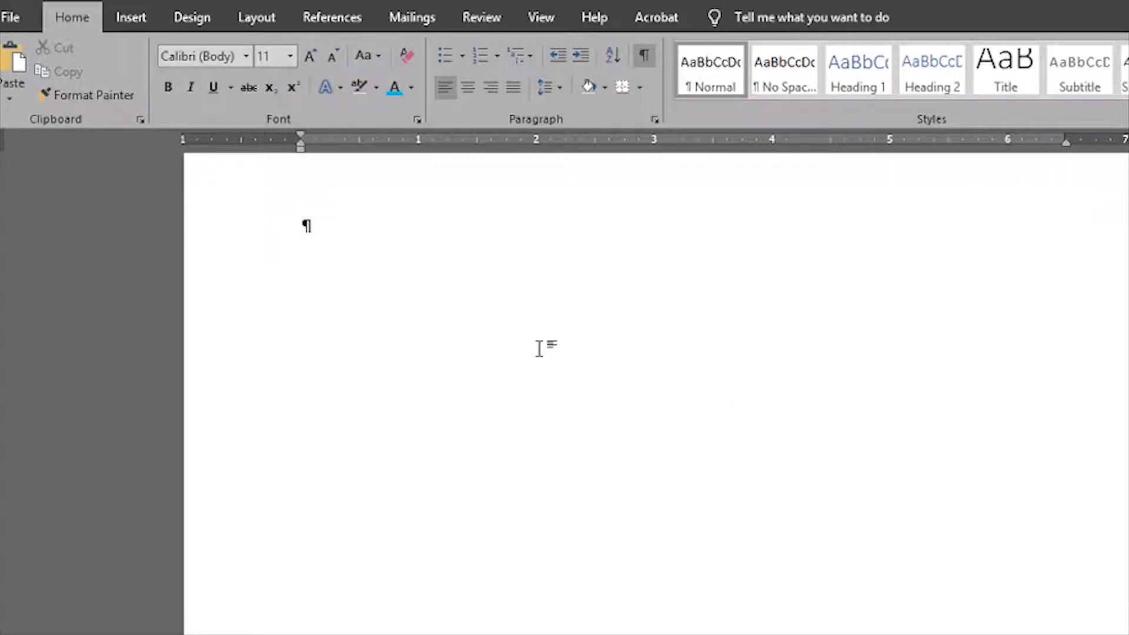
- Generate sample paragraphs in the empty document with =lorem(), keeping the formatting marks on
{"action": "left_click", "coordinate": [645, 64]}
{"action": "type", "text": "=lorem()"}
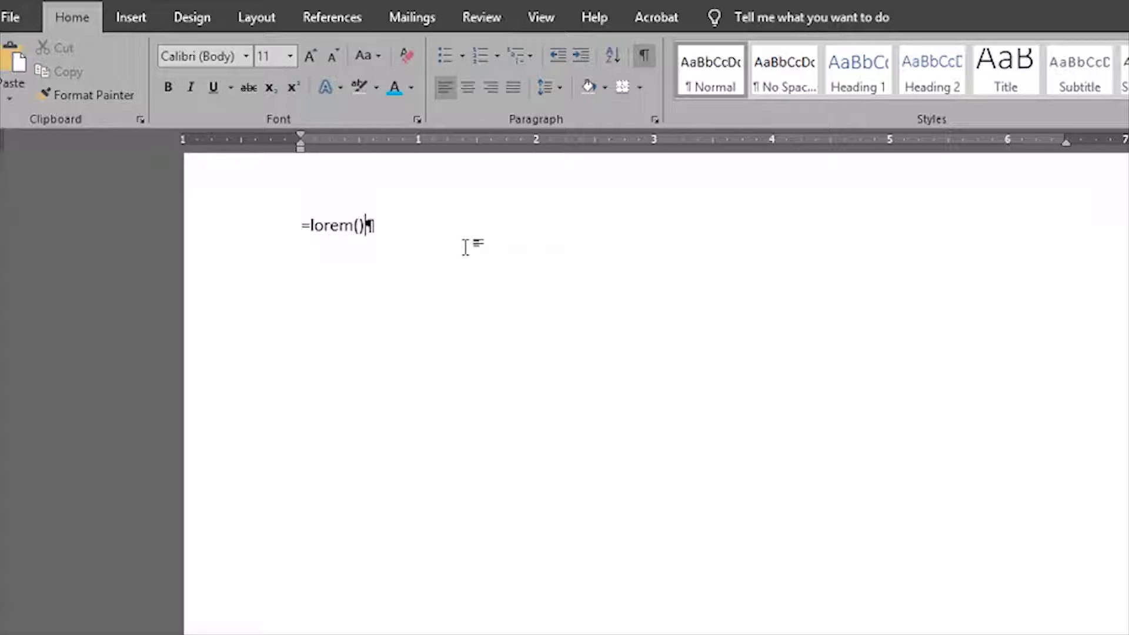
{"action": "key", "text": "Return"}
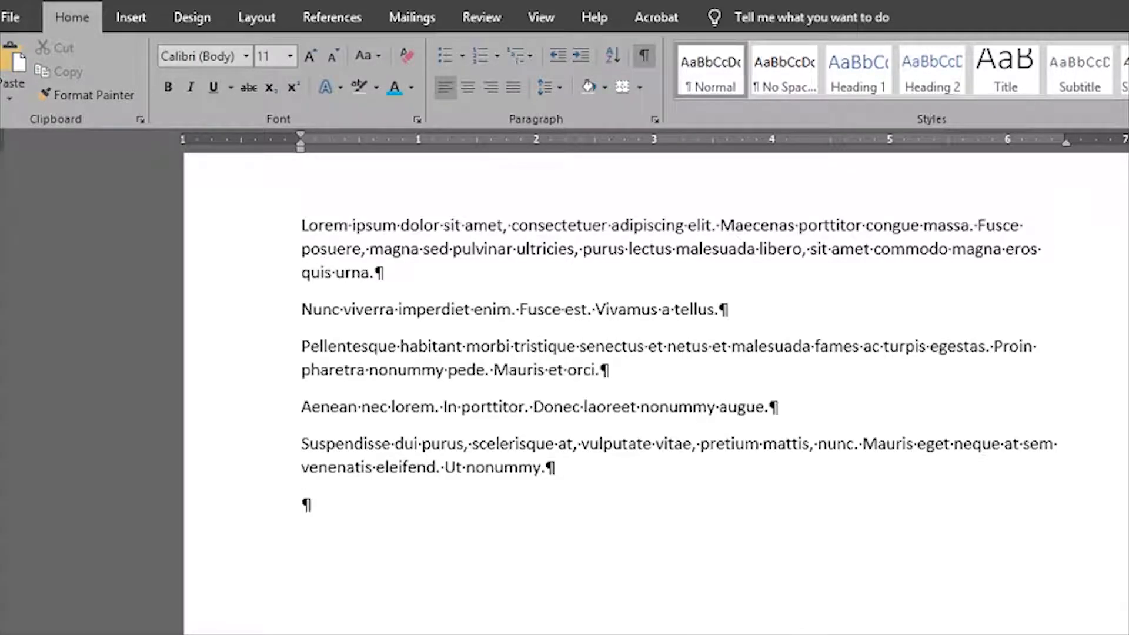
- Insert four blank lines above the first paragraph and add a run of spaces in the topmost one
{"action": "left_click", "coordinate": [601, 472]}
{"action": "left_click", "coordinate": [302, 227]}
{"action": "key", "text": "Return"}
{"action": "key", "text": "Return"}
{"action": "key", "text": "Return"}
{"action": "key", "text": "Return"}
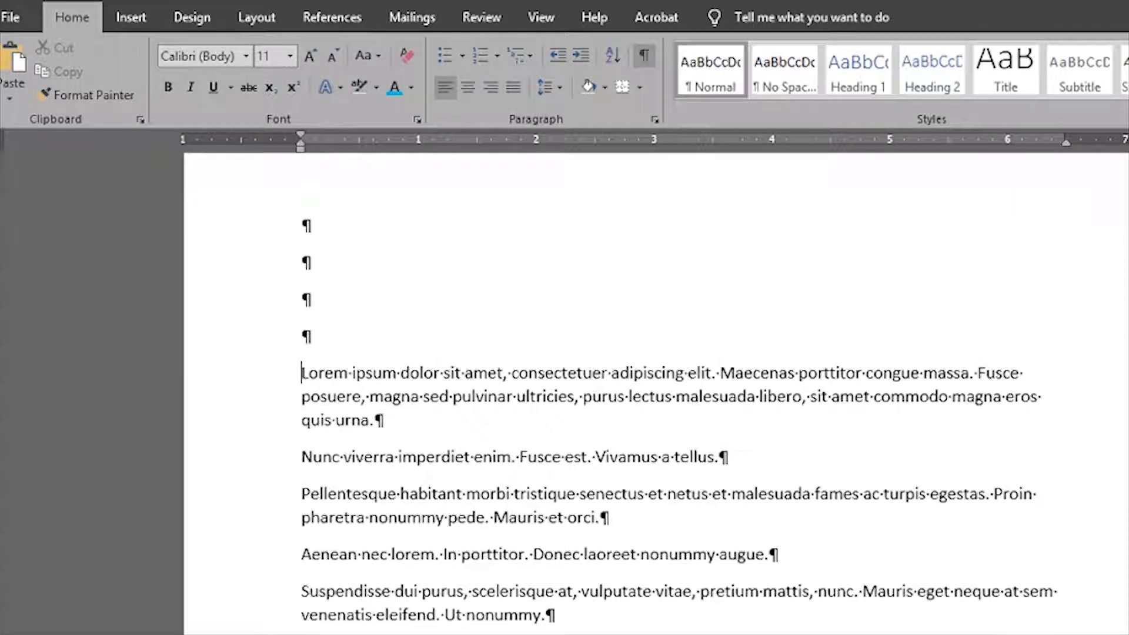
{"action": "left_click", "coordinate": [318, 224]}
- Add an extra space before "a tellus" in the second paragraph, and hide and redisplay the formatting marks
{"action": "left_click", "coordinate": [596, 457]}
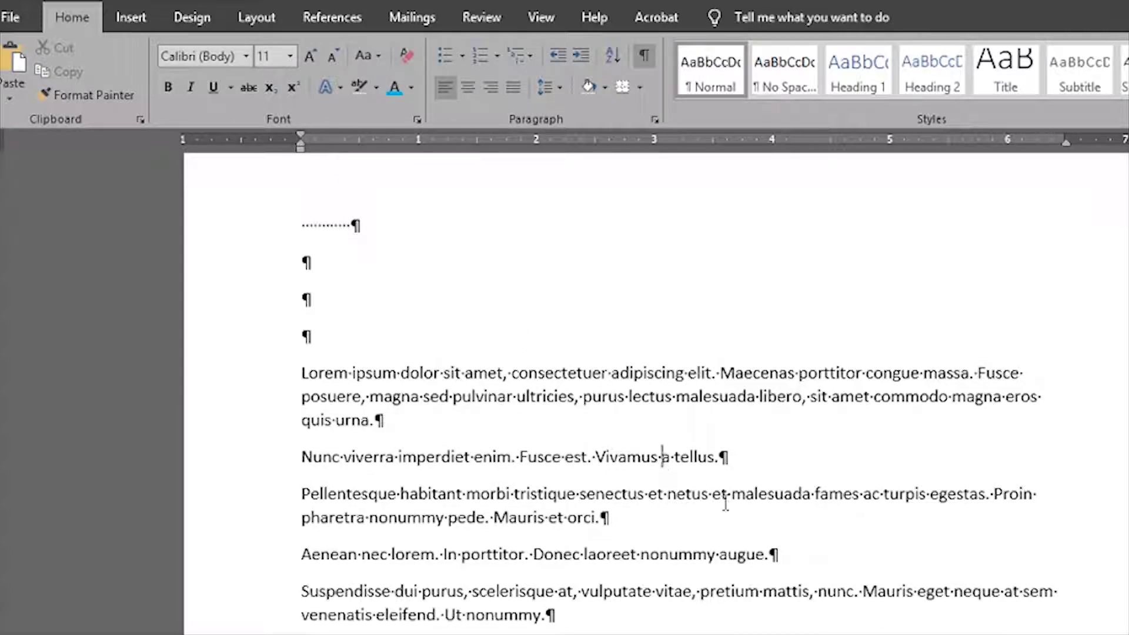
{"action": "left_click", "coordinate": [791, 460]}
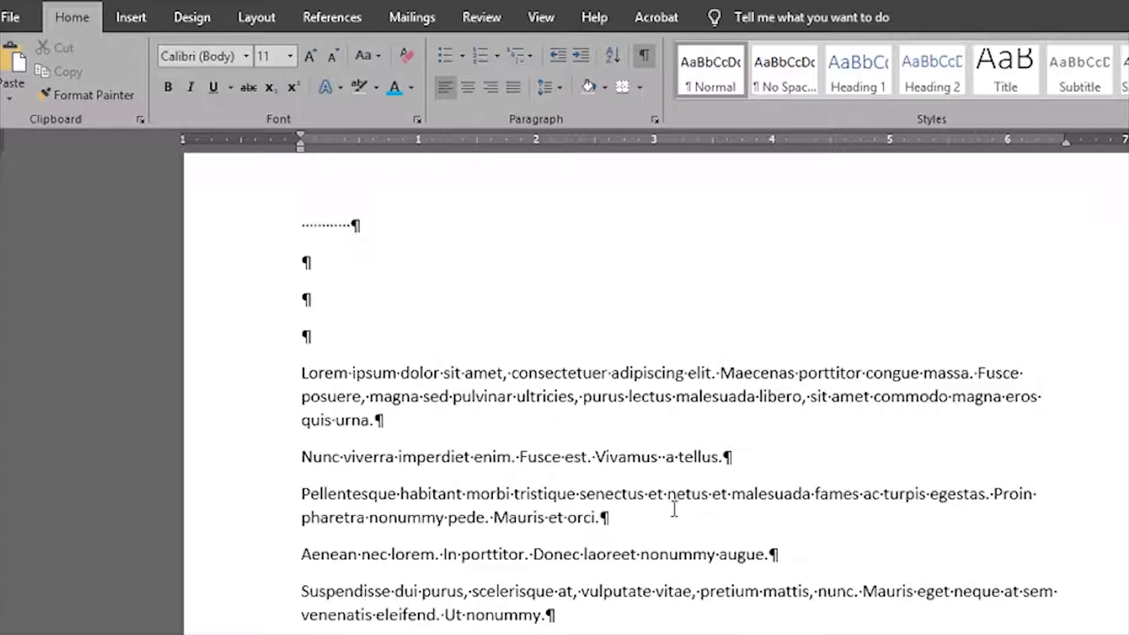
{"action": "left_click", "coordinate": [652, 54]}
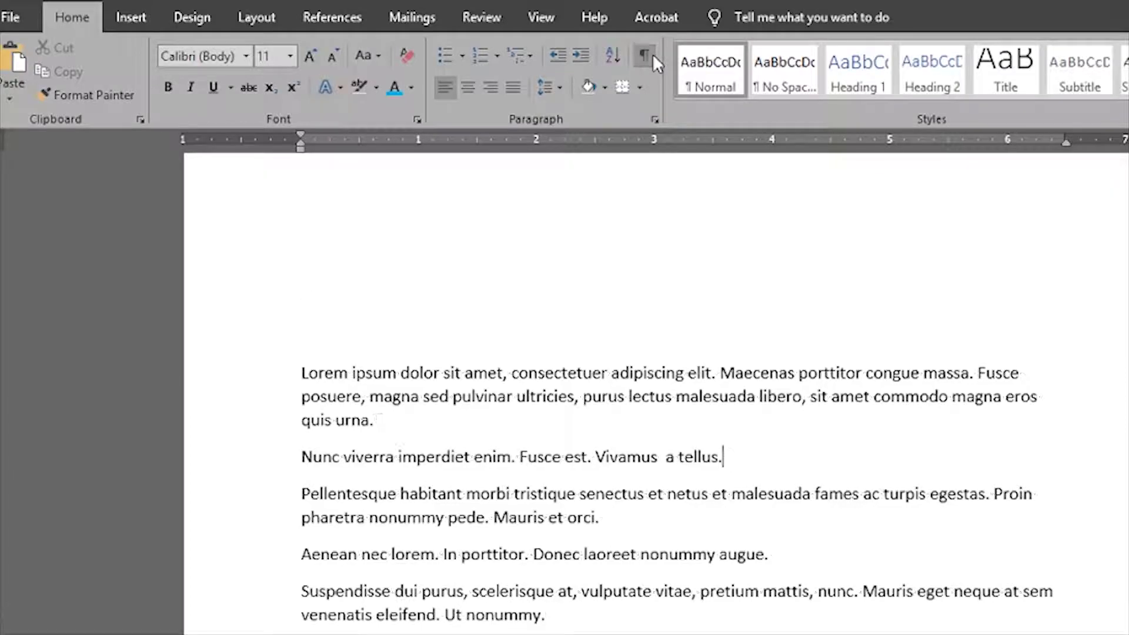
{"action": "left_click", "coordinate": [653, 54]}
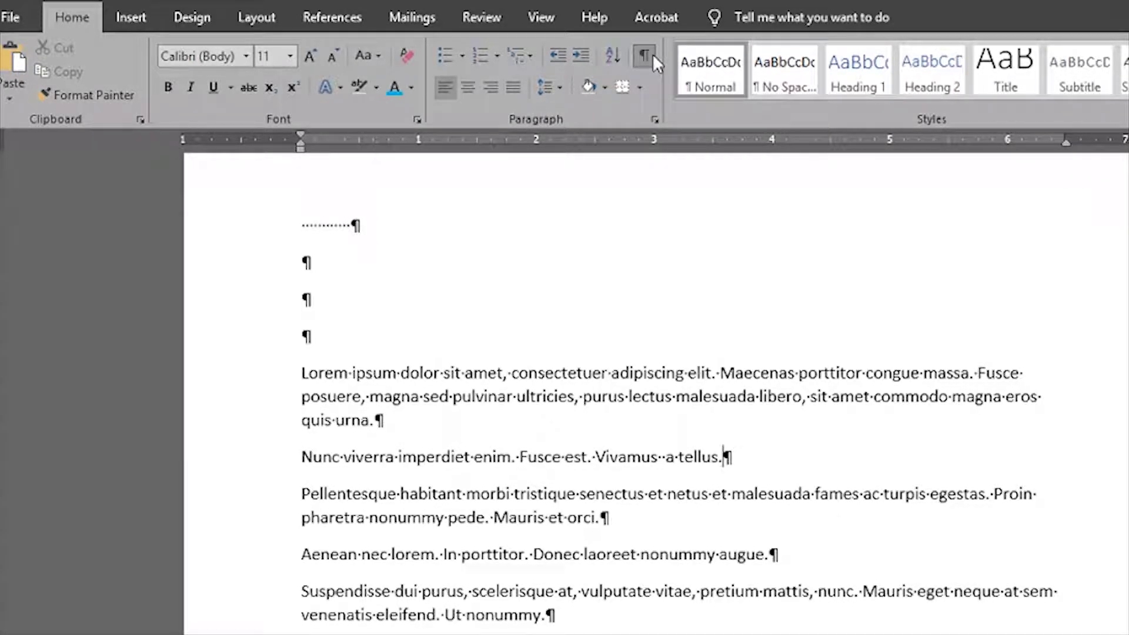
- Delete the blank lines above the first paragraph, including the one holding the run of spaces
{"action": "left_click", "coordinate": [653, 54]}
{"action": "left_click", "coordinate": [653, 55]}
{"action": "left_click", "coordinate": [259, 239]}
{"action": "key", "text": "shift+Down"}
{"action": "key", "text": "shift+Down"}
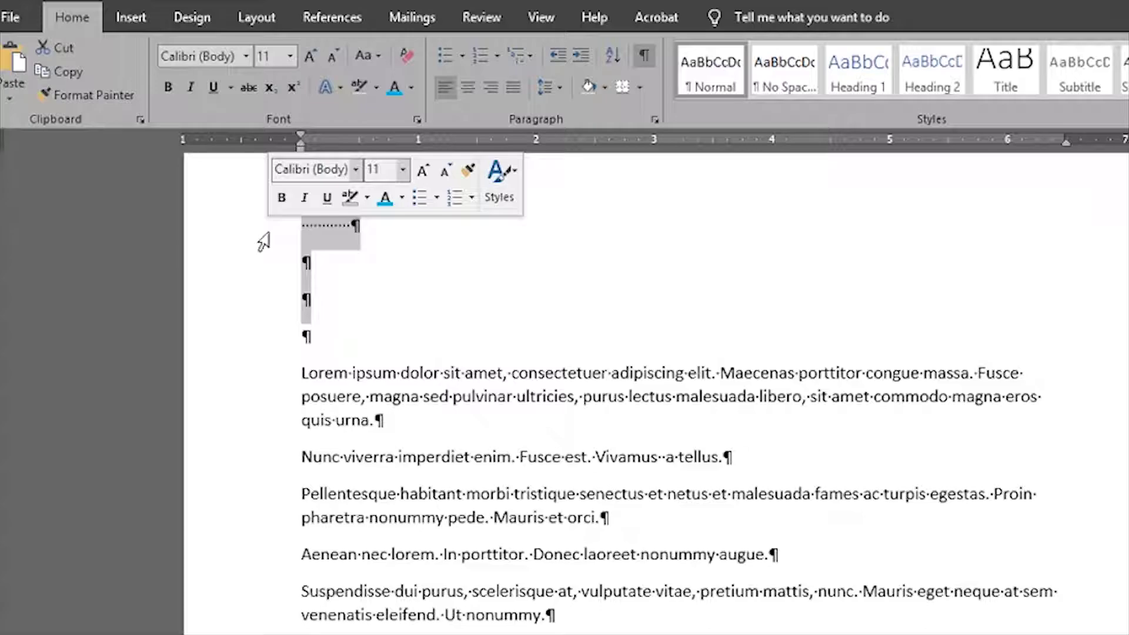
{"action": "key", "text": "Delete"}
{"action": "key", "text": "Delete"}
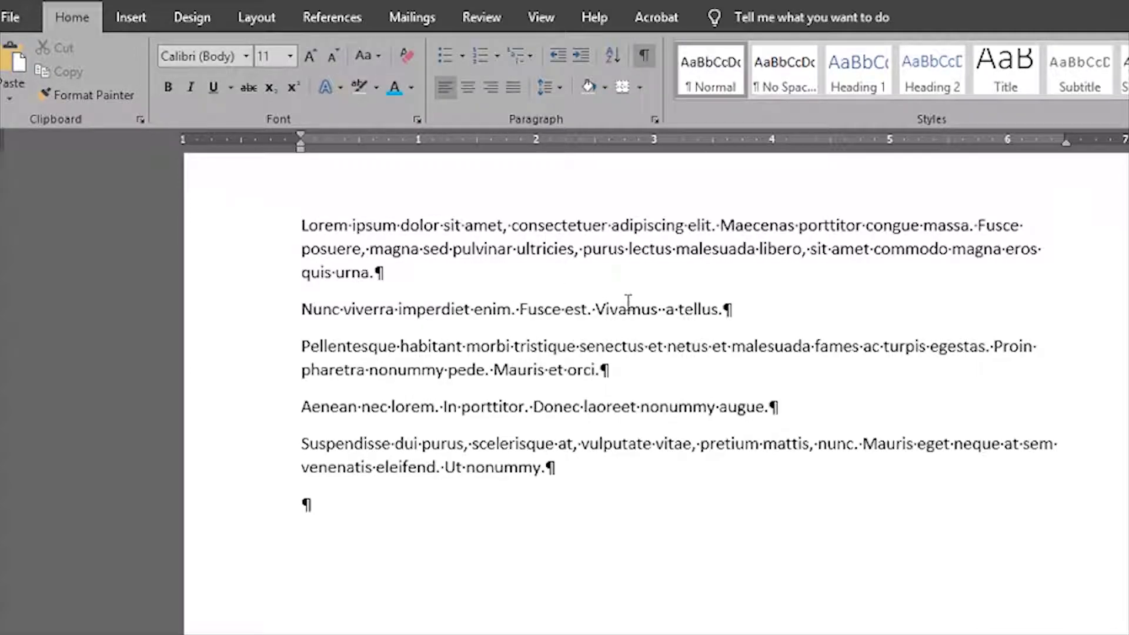
- Remove the extra space before "a tellus" in the second paragraph
{"action": "scroll", "coordinate": [764, 334], "scroll_direction": "up", "scroll_amount": 6}
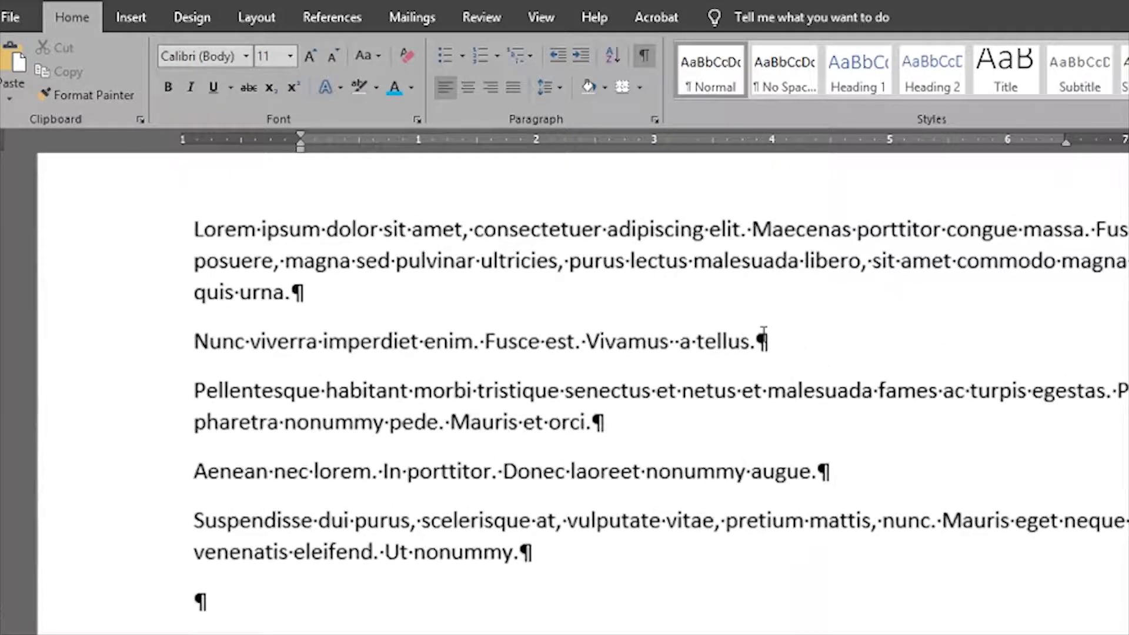
{"action": "left_click", "coordinate": [770, 369]}
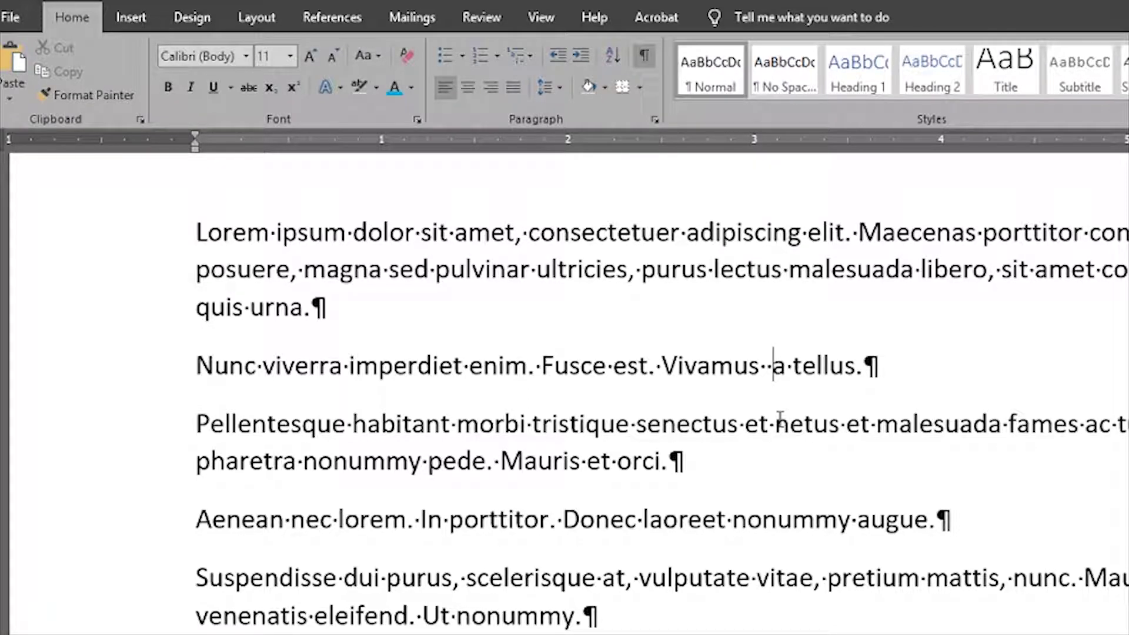
{"action": "key", "text": "BackSpace"}
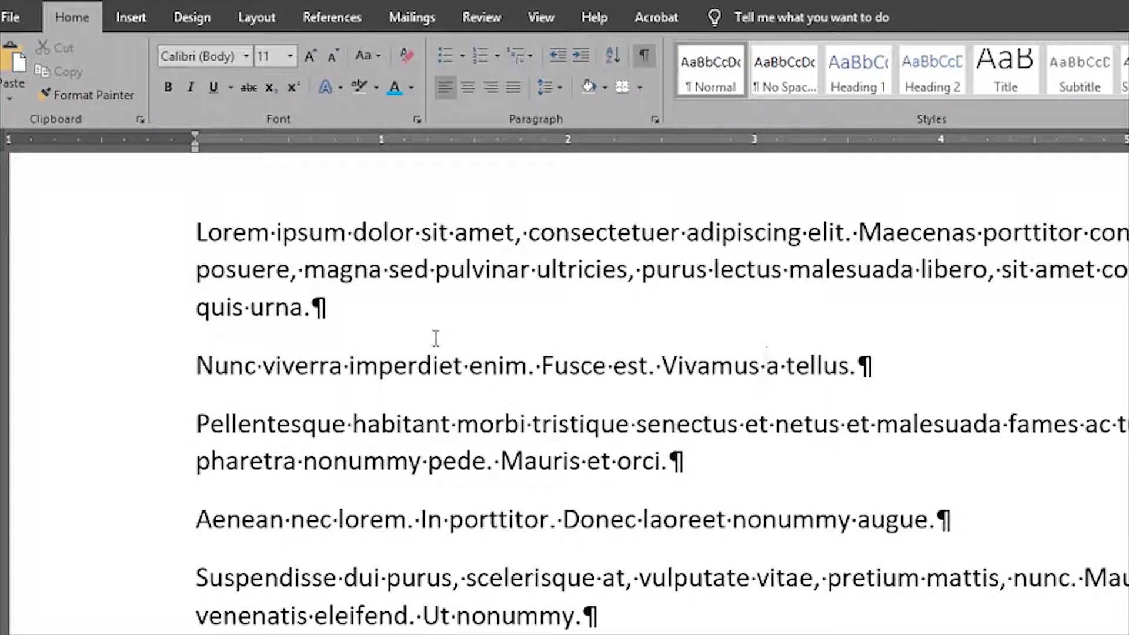
- Look at the Sort Text settings for the paragraphs and close them without sorting
{"action": "left_click", "coordinate": [886, 381]}
{"action": "scroll", "coordinate": [421, 510], "scroll_direction": "down", "scroll_amount": 3}
{"action": "scroll", "coordinate": [443, 479], "scroll_direction": "up", "scroll_amount": 5}
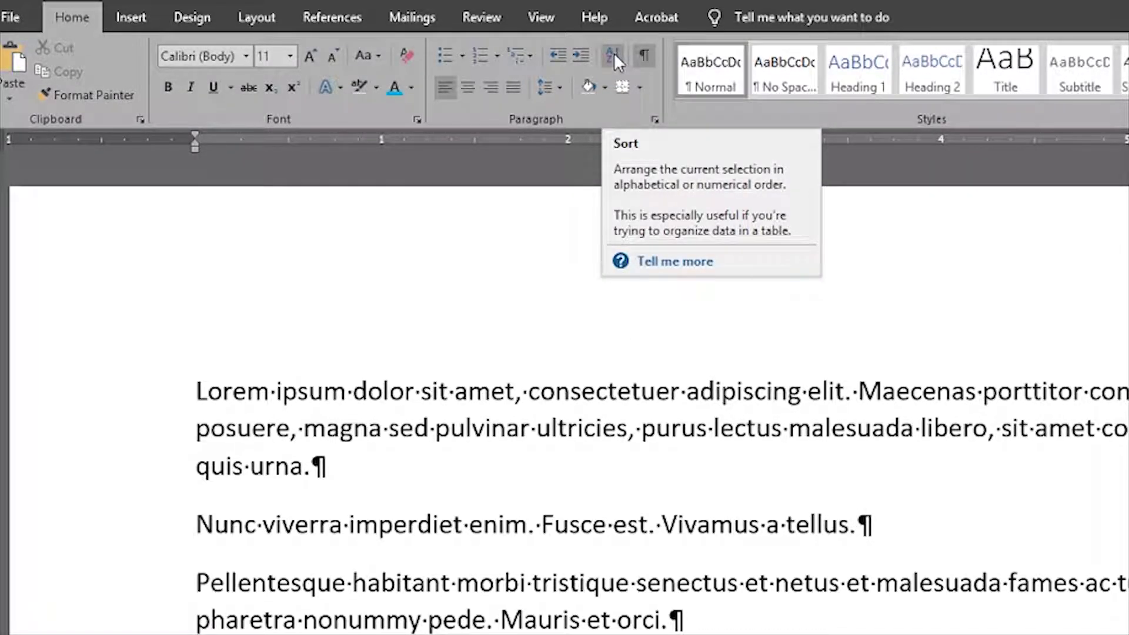
{"action": "left_click", "coordinate": [614, 53]}
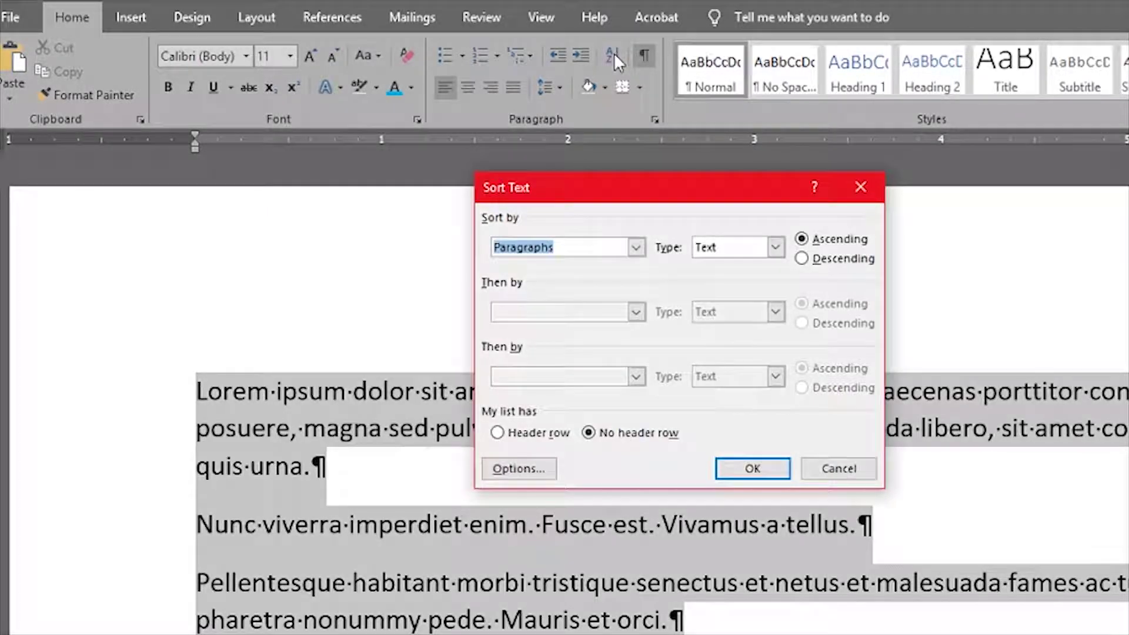
{"action": "left_click", "coordinate": [859, 187]}
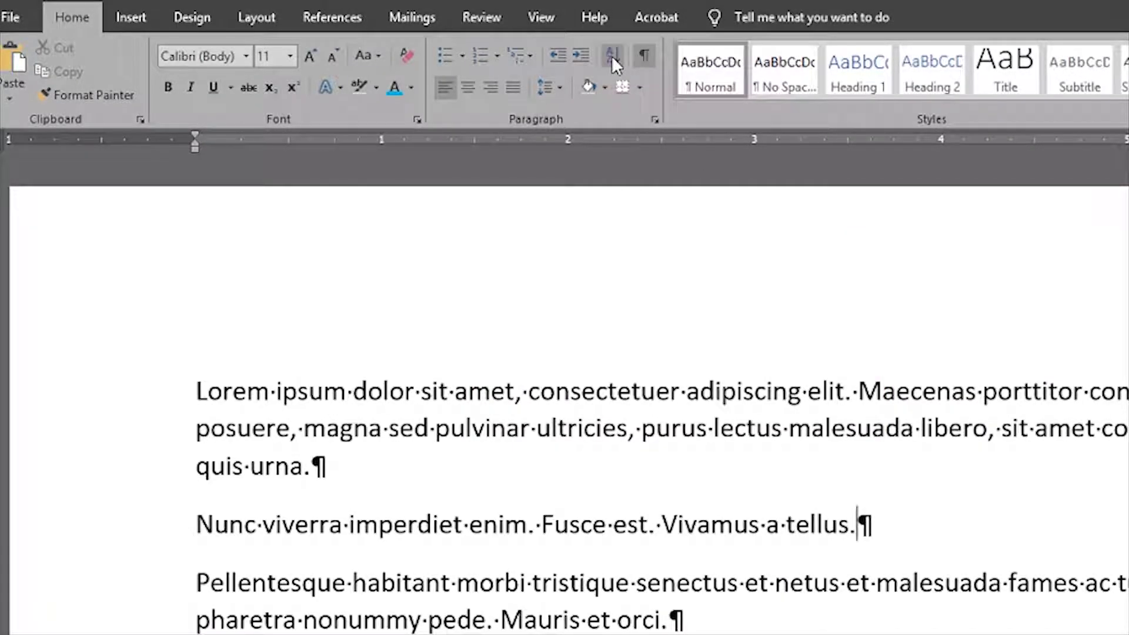
{"action": "scroll", "coordinate": [594, 468], "scroll_direction": "down", "scroll_amount": 5}
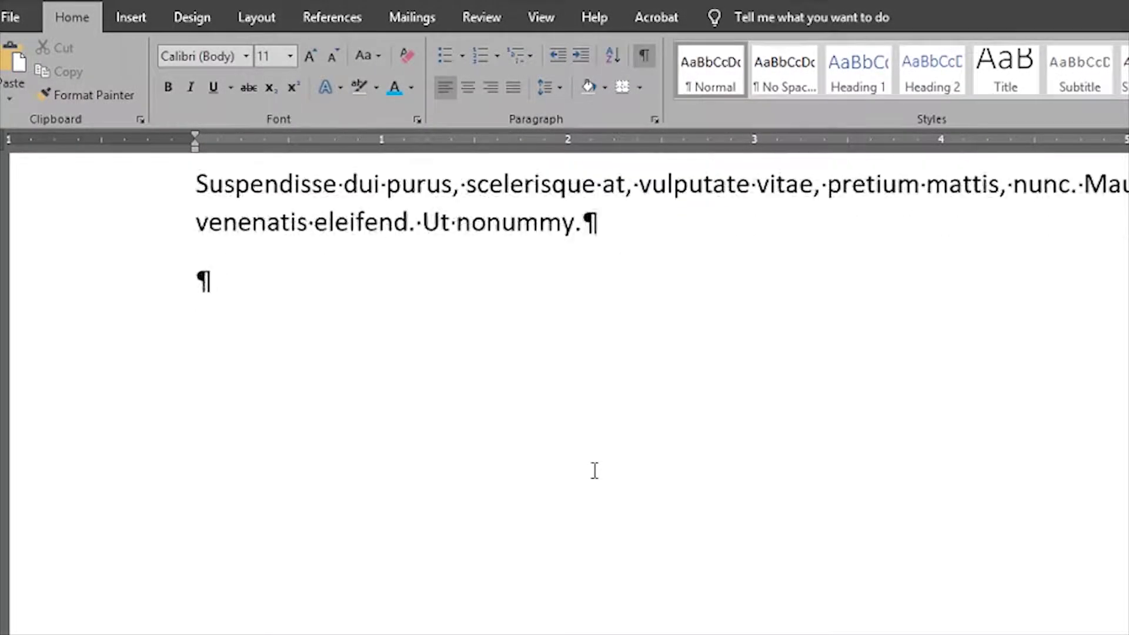
{"action": "scroll", "coordinate": [588, 456], "scroll_direction": "up", "scroll_amount": 3}
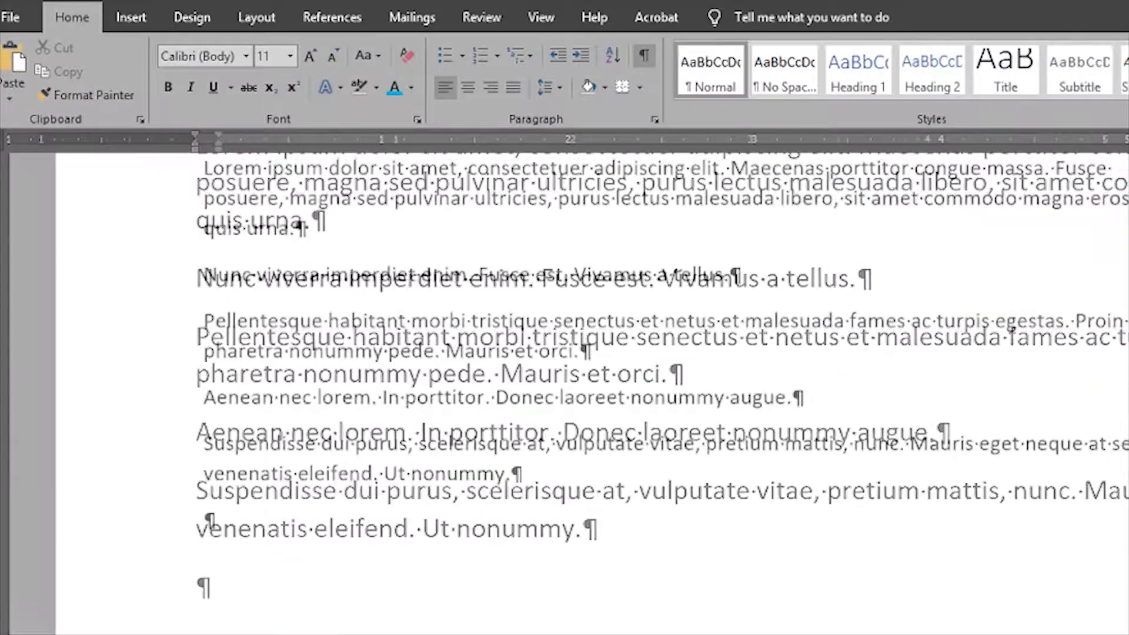
{"action": "scroll", "coordinate": [756, 292], "scroll_direction": "up", "scroll_amount": 3}
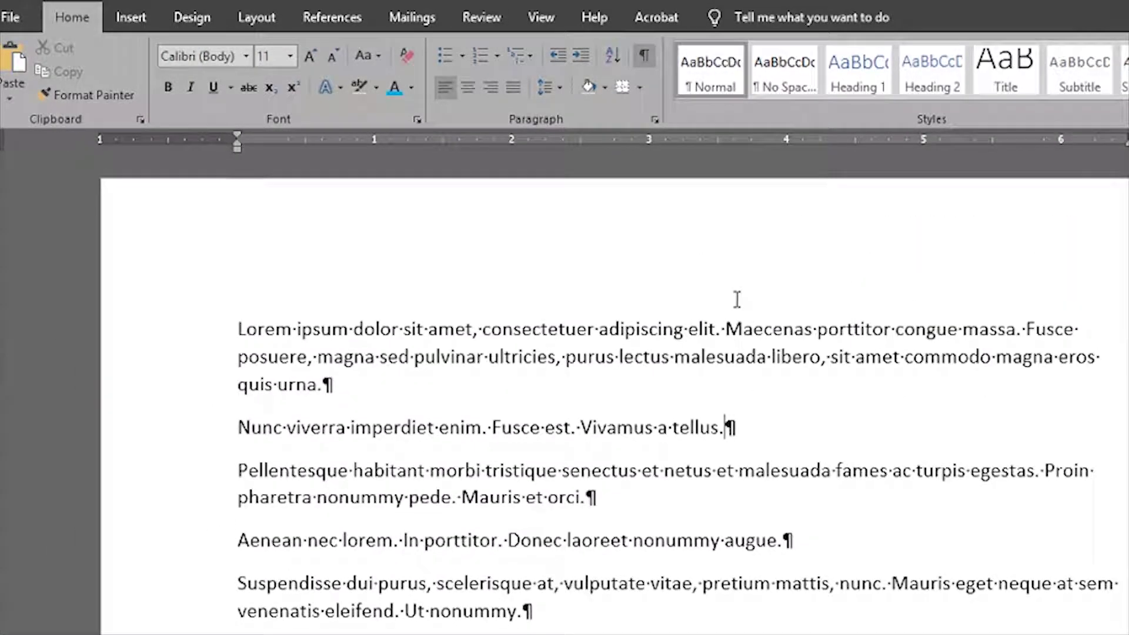
- Try the Number and Date sort types for the paragraphs in Sort Text and cancel the sort
{"action": "left_click", "coordinate": [617, 57]}
{"action": "left_click", "coordinate": [634, 247]}
{"action": "left_click", "coordinate": [633, 247]}
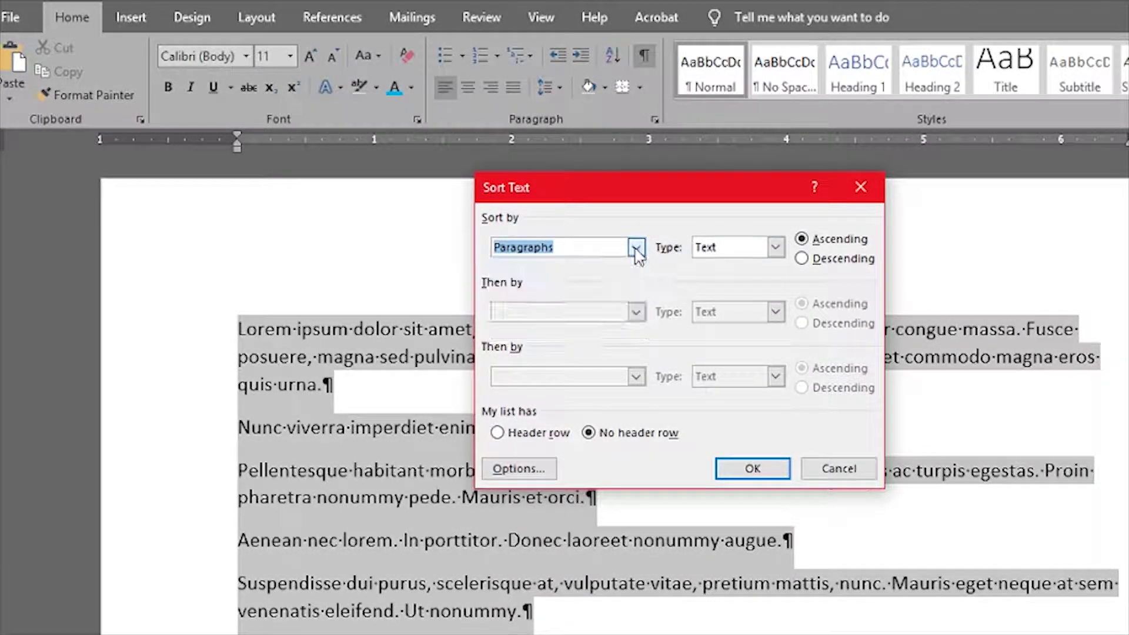
{"action": "left_click", "coordinate": [776, 247]}
{"action": "left_click", "coordinate": [739, 280]}
{"action": "left_click", "coordinate": [775, 247]}
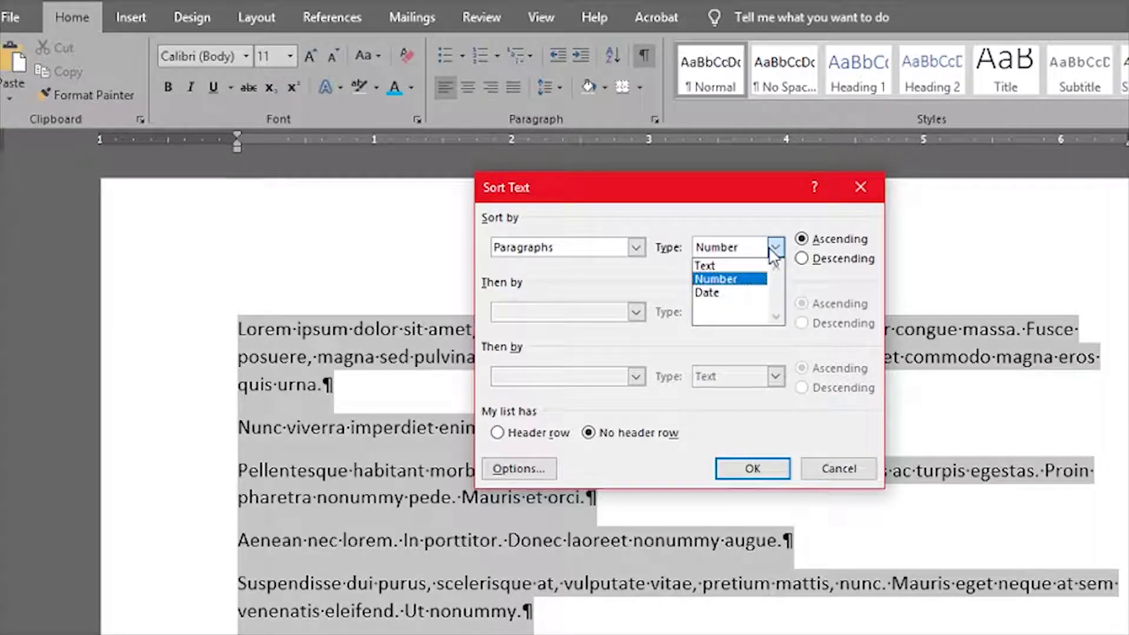
{"action": "left_click", "coordinate": [735, 292]}
{"action": "left_click", "coordinate": [829, 468]}
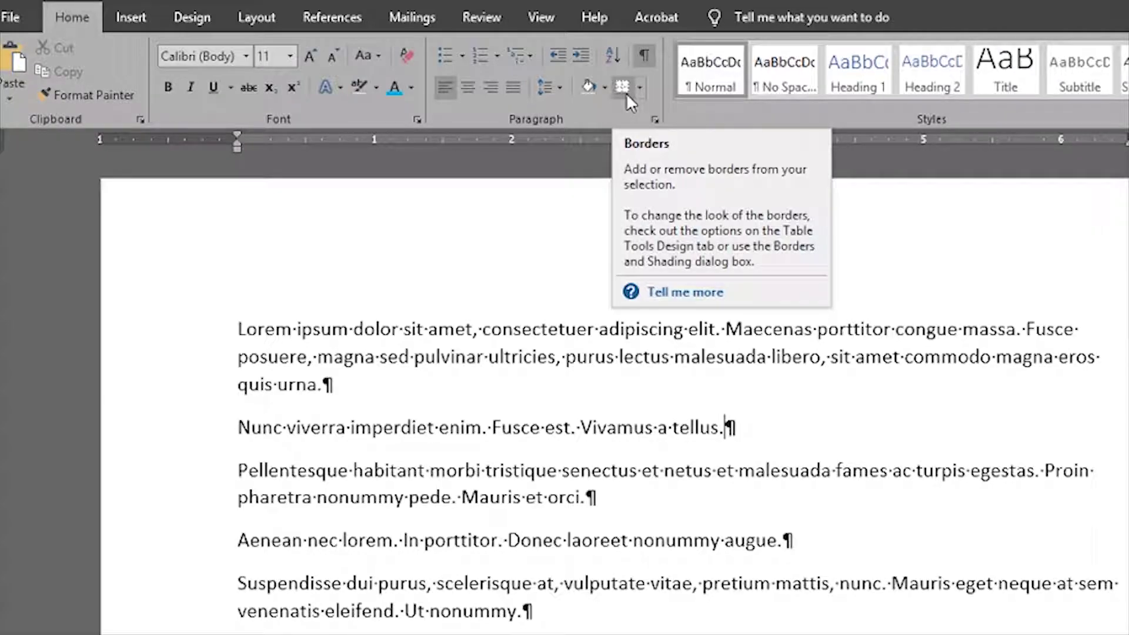
- Apply All Borders to the first paragraph and hide the formatting marks
{"action": "left_click", "coordinate": [334, 383]}
{"action": "triple_click", "coordinate": [333, 384]}
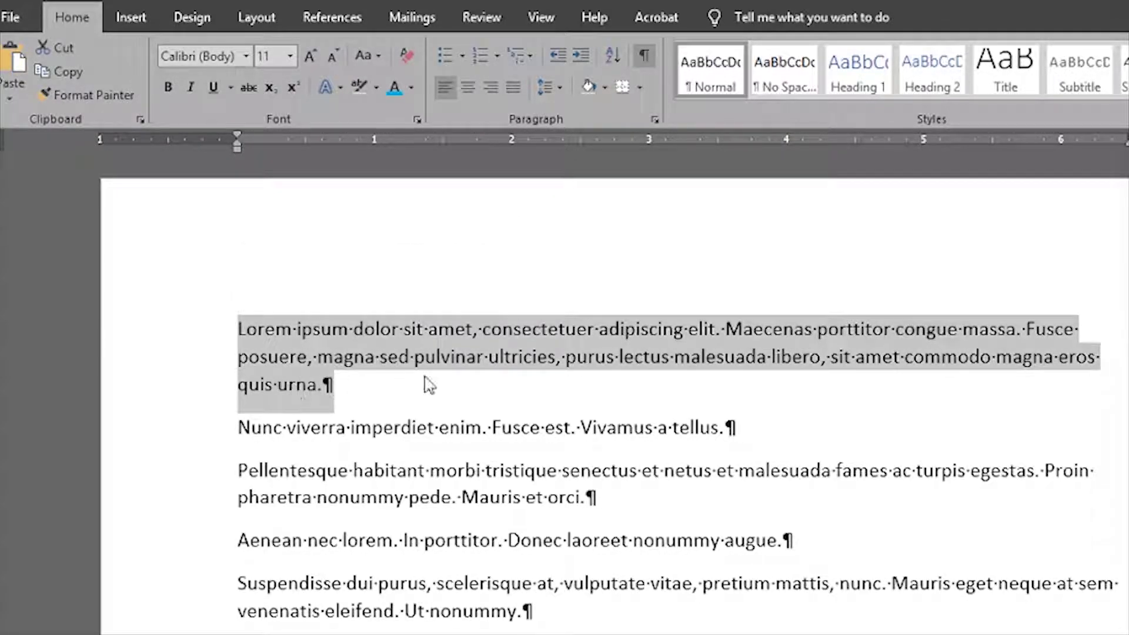
{"action": "left_click", "coordinate": [640, 88]}
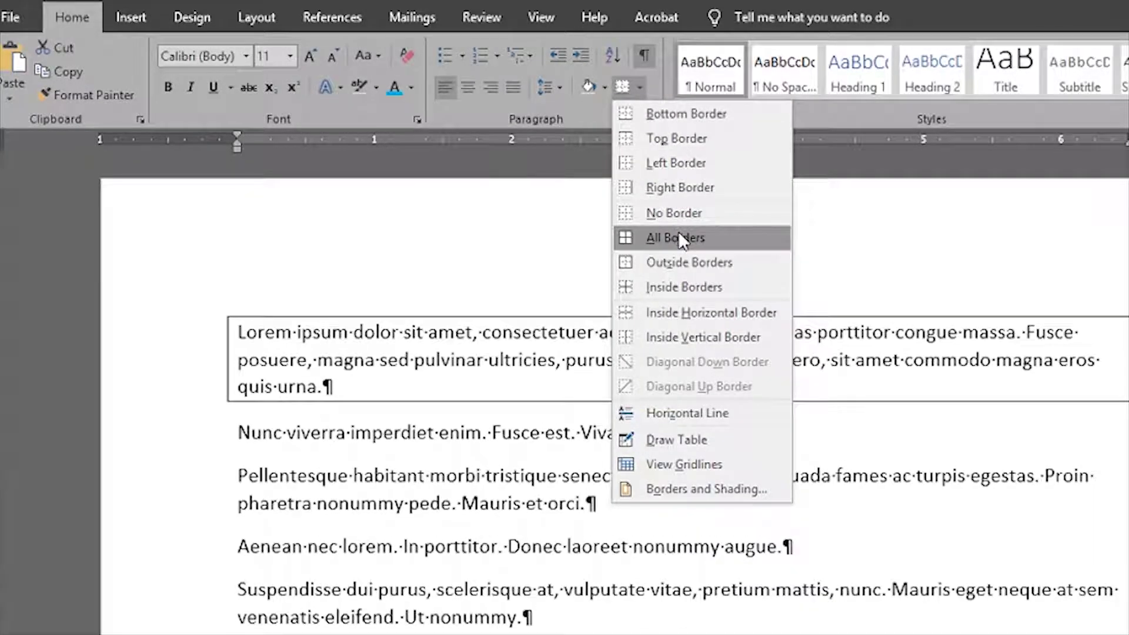
{"action": "left_click", "coordinate": [680, 237]}
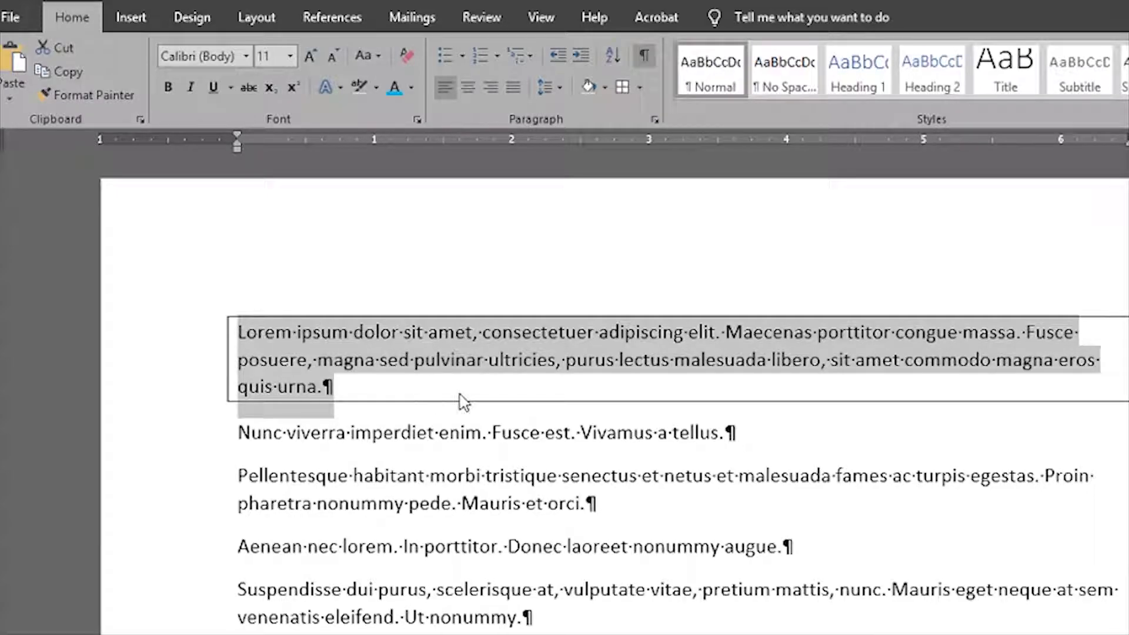
{"action": "left_click", "coordinate": [646, 54]}
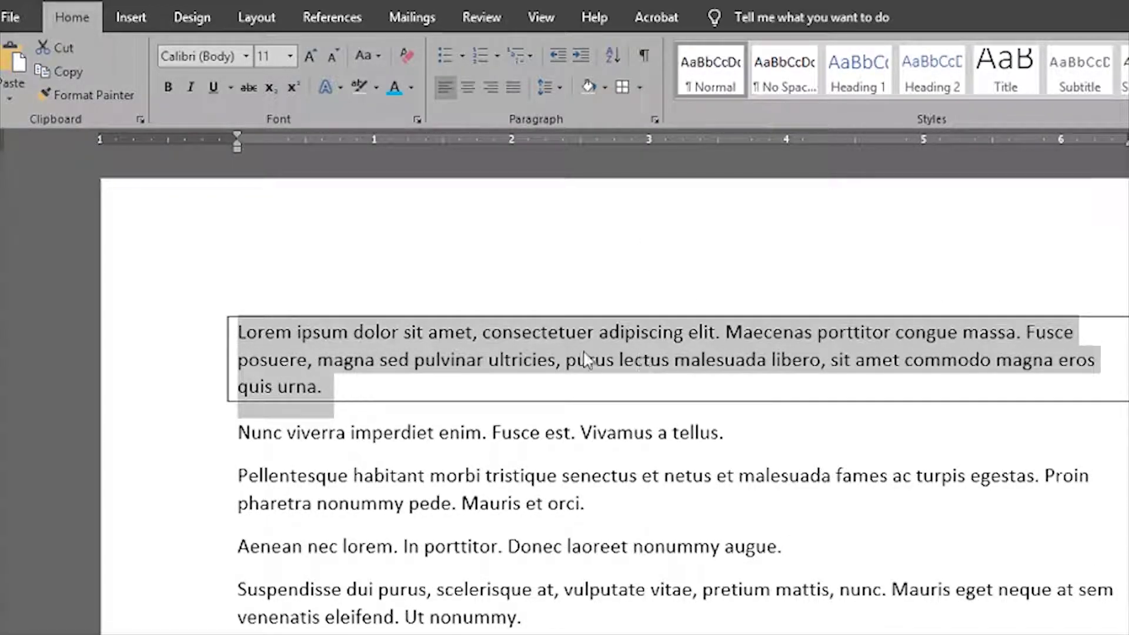
{"action": "left_click", "coordinate": [404, 343]}
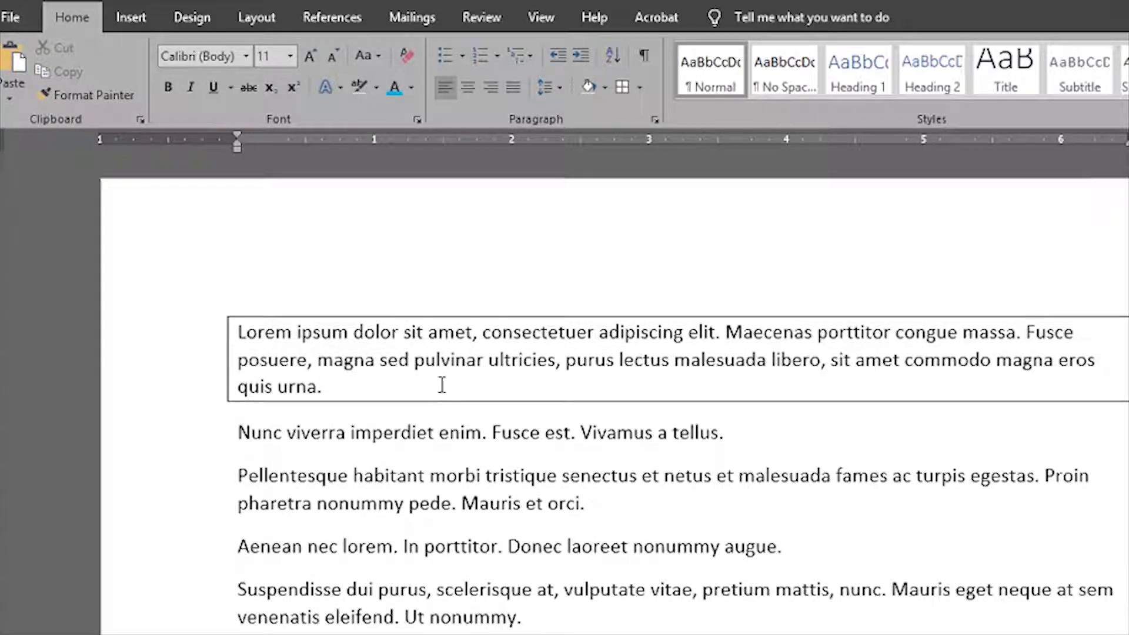
- Remove the border from the first paragraph with No Border
{"action": "triple_click", "coordinate": [441, 388]}
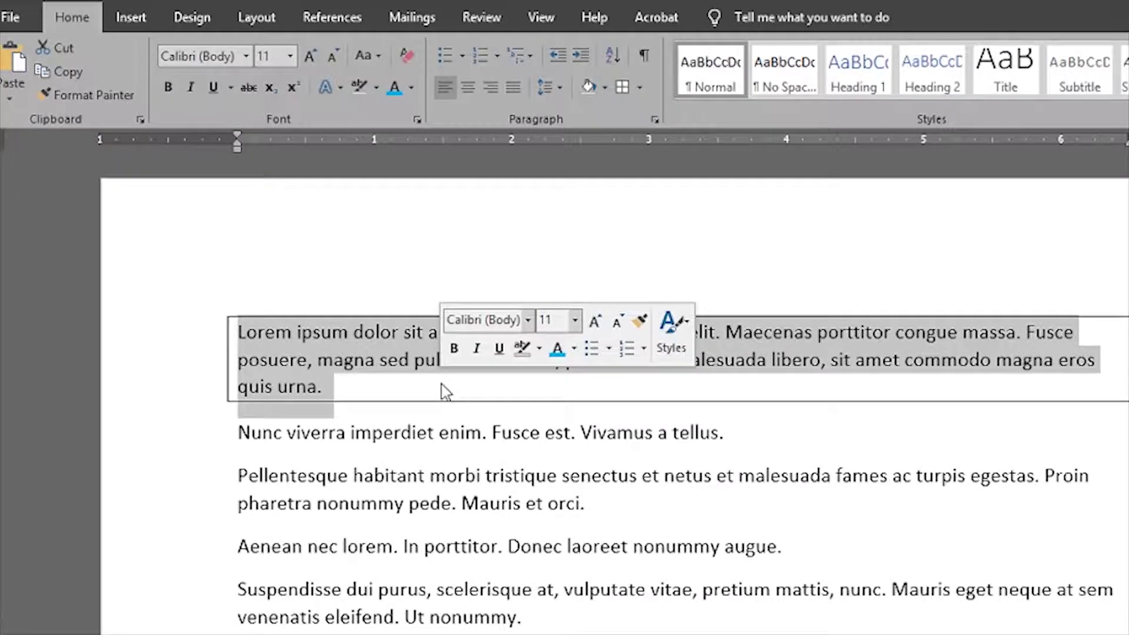
{"action": "left_click", "coordinate": [636, 87]}
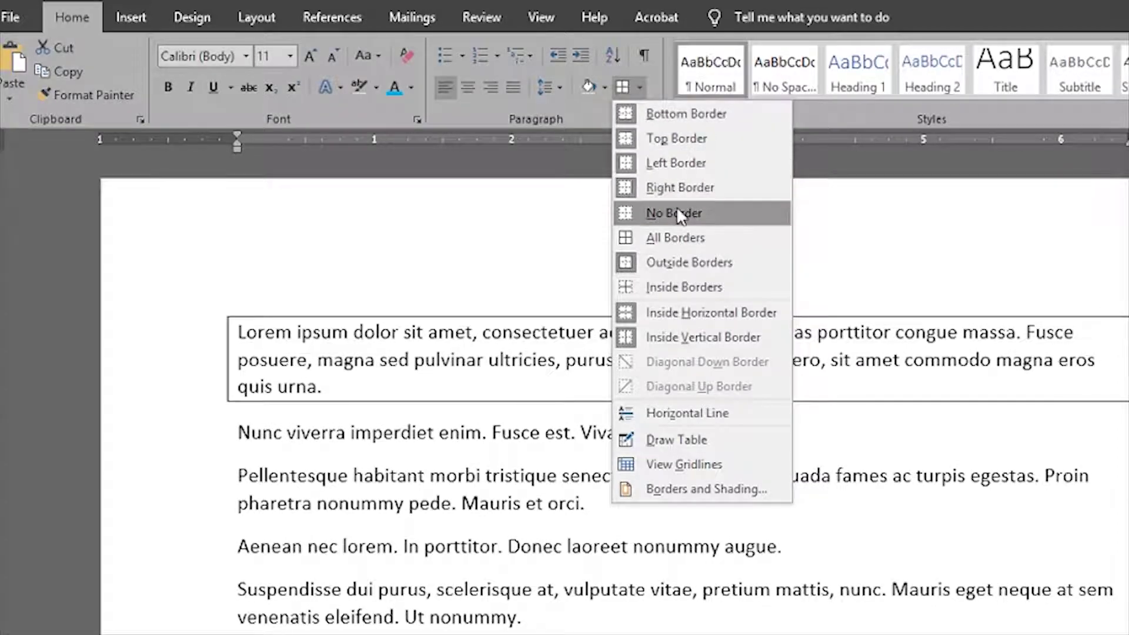
{"action": "left_click", "coordinate": [677, 211]}
- Split "Lorem" off the first paragraph onto its own line and center it as a heading
{"action": "left_click", "coordinate": [297, 330]}
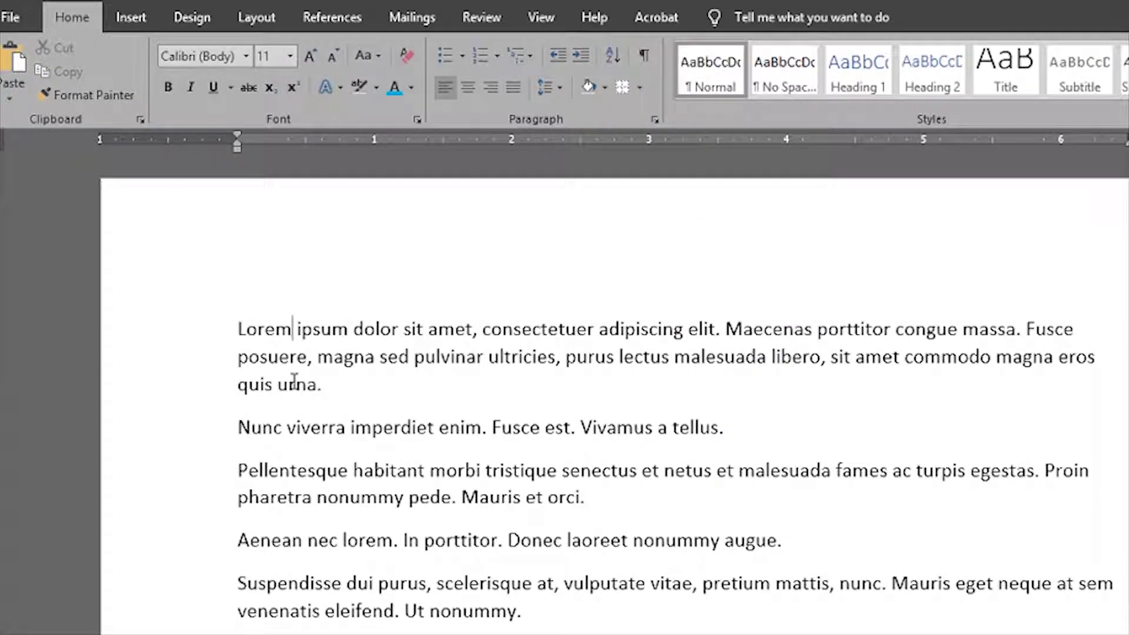
{"action": "key", "text": "Return"}
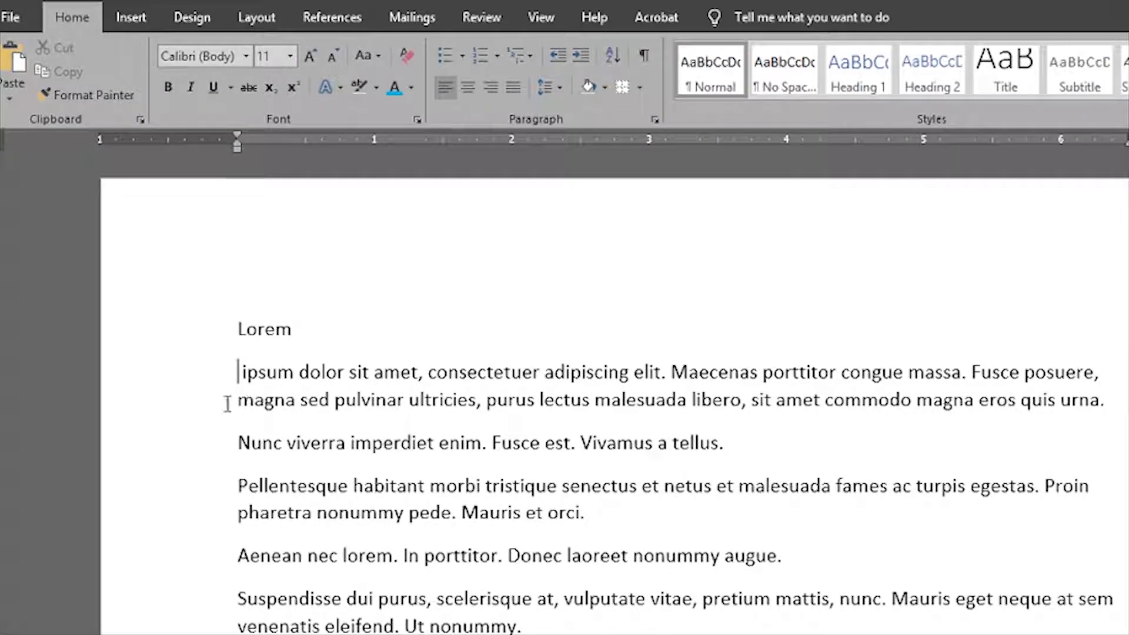
{"action": "double_click", "coordinate": [277, 328]}
{"action": "left_click", "coordinate": [300, 331]}
{"action": "left_click", "coordinate": [238, 329]}
{"action": "left_click", "coordinate": [468, 87]}
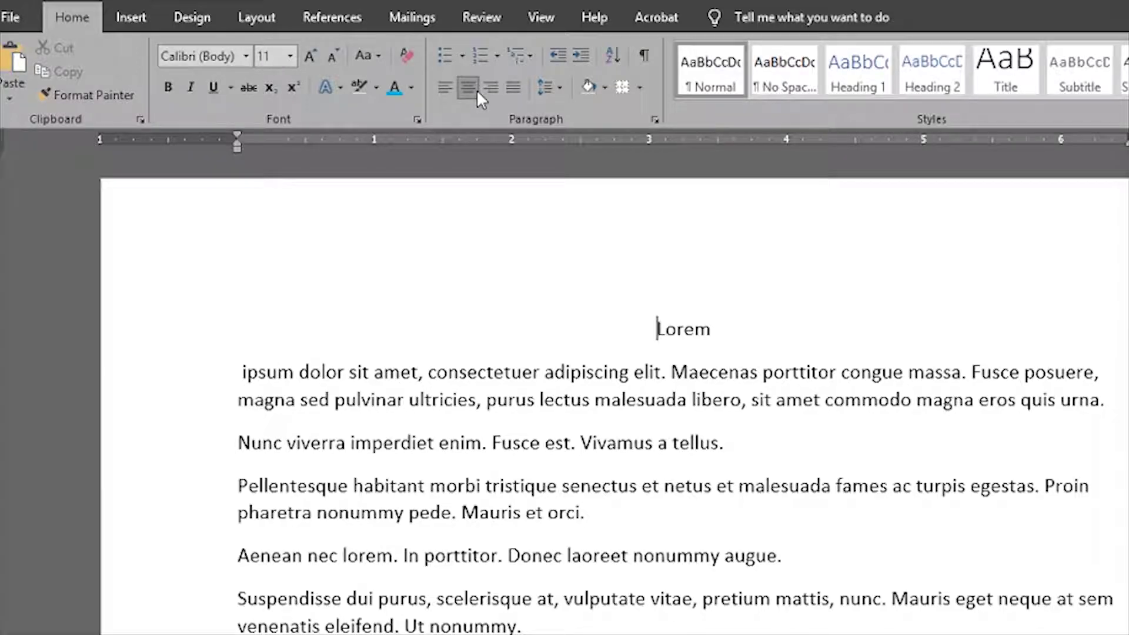
- Add a bottom border under the centered "Lorem" heading
{"action": "left_click", "coordinate": [642, 87]}
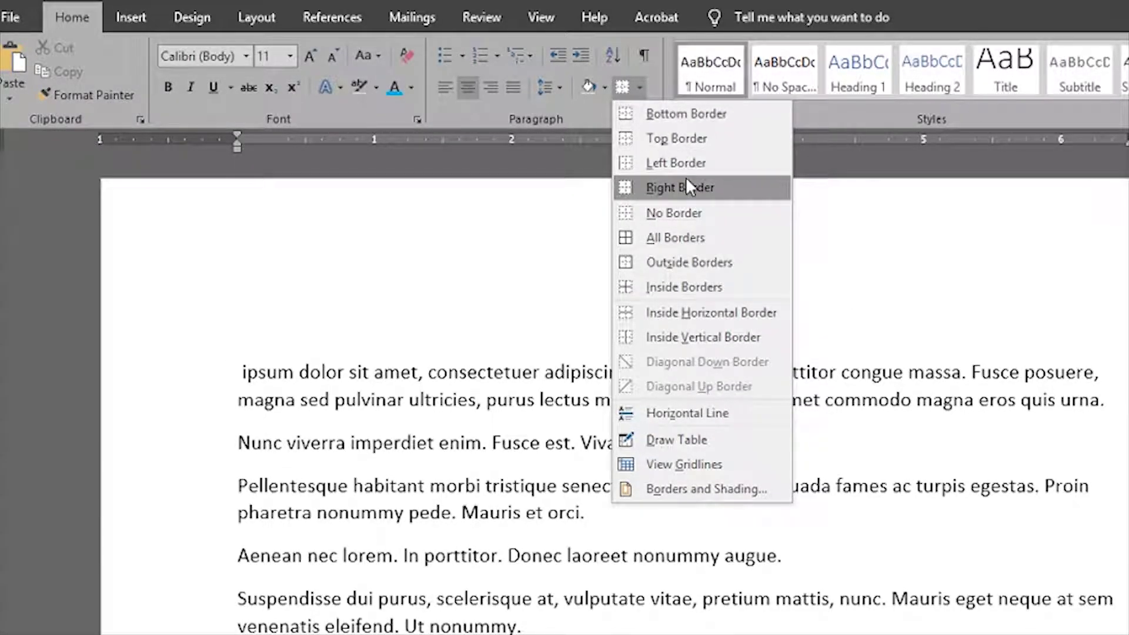
{"action": "left_click", "coordinate": [685, 114]}
{"action": "left_click", "coordinate": [830, 318]}
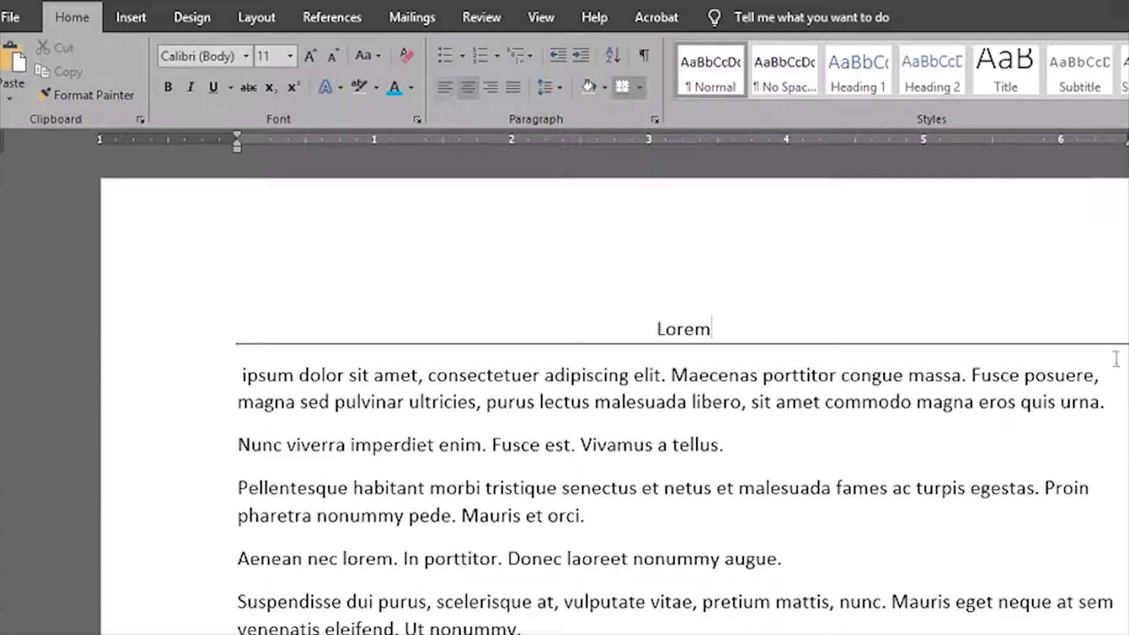
{"action": "key", "text": "Return"}
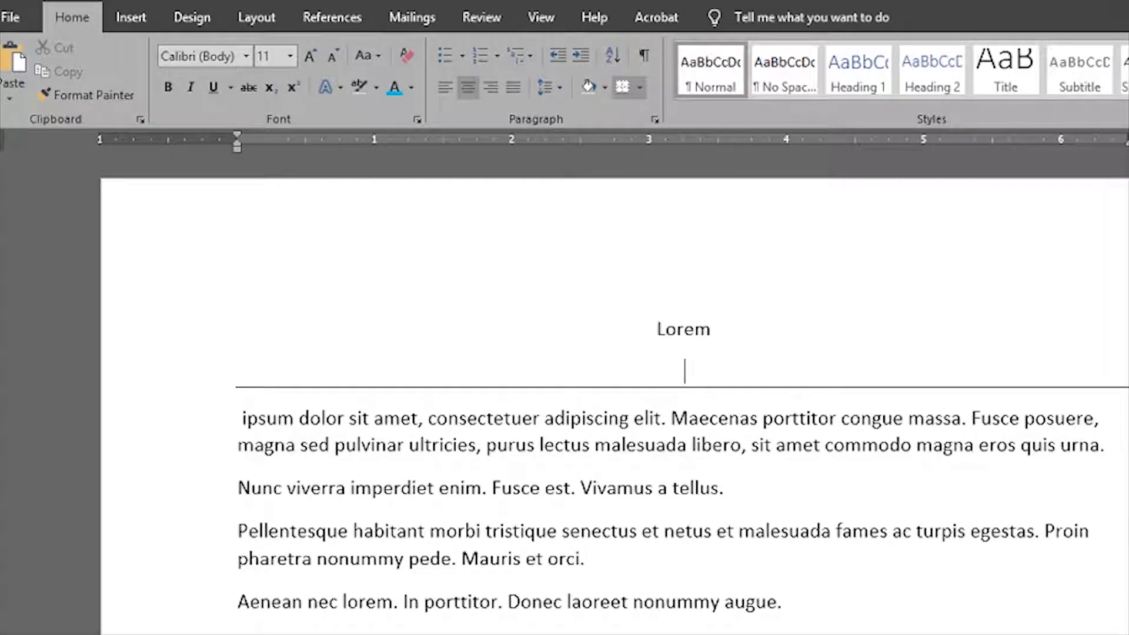
{"action": "key", "text": "BackSpace"}
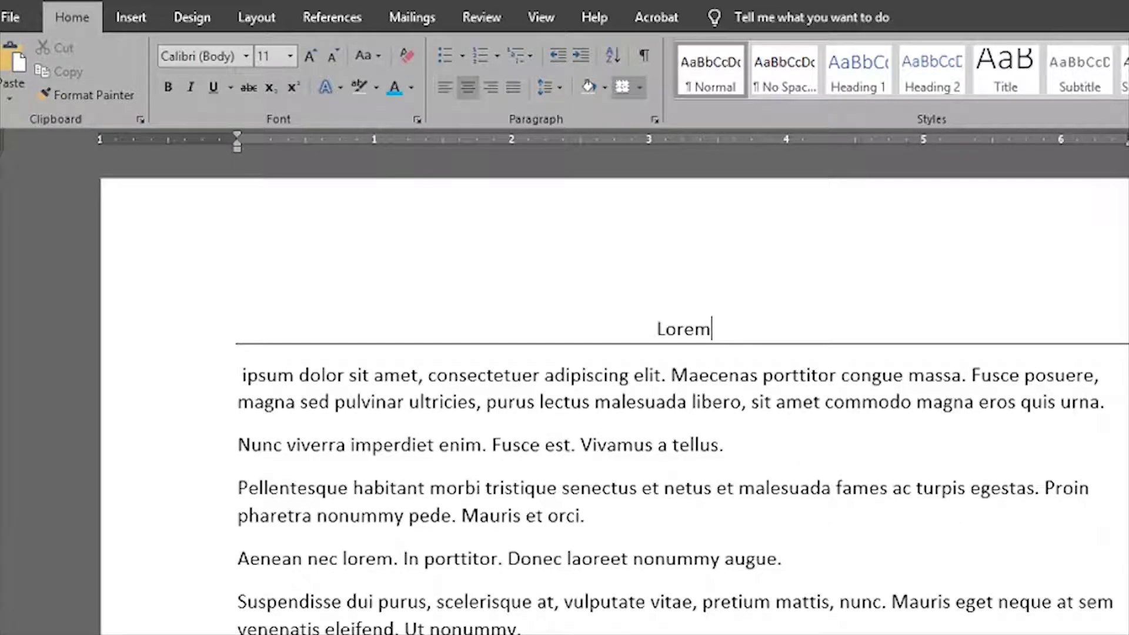
- Insert a blank line below the "Lorem" heading and indent the first line of the "ipsum dolor" paragraph, without its leading space
{"action": "key", "text": "Right"}
{"action": "key", "text": "Tab"}
{"action": "key", "text": "Return"}
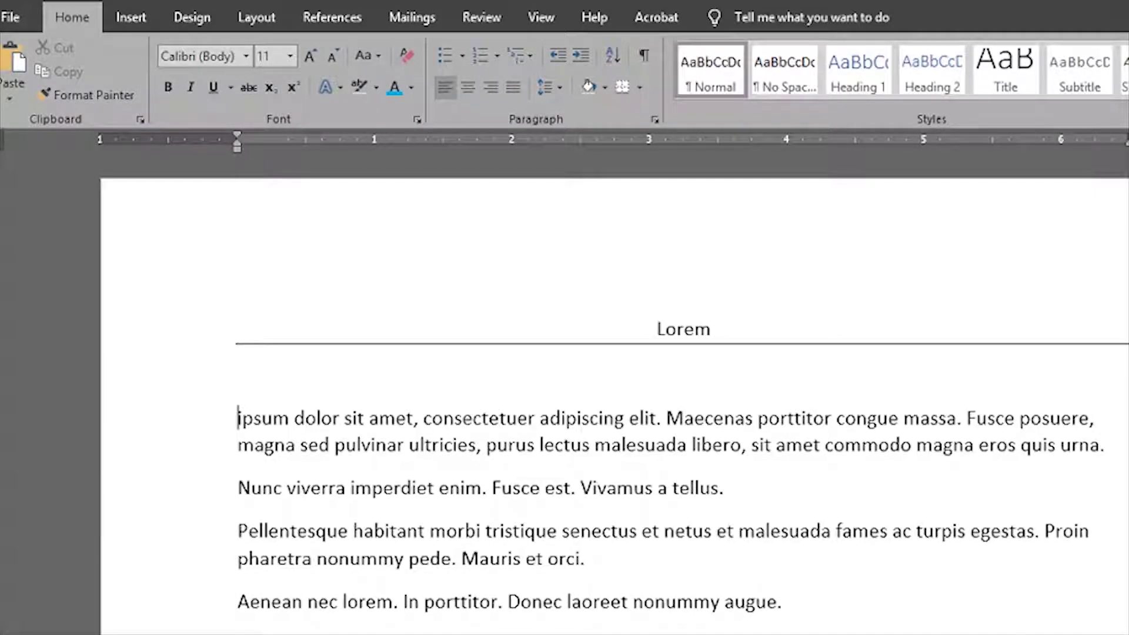
{"action": "key", "text": "Tab"}
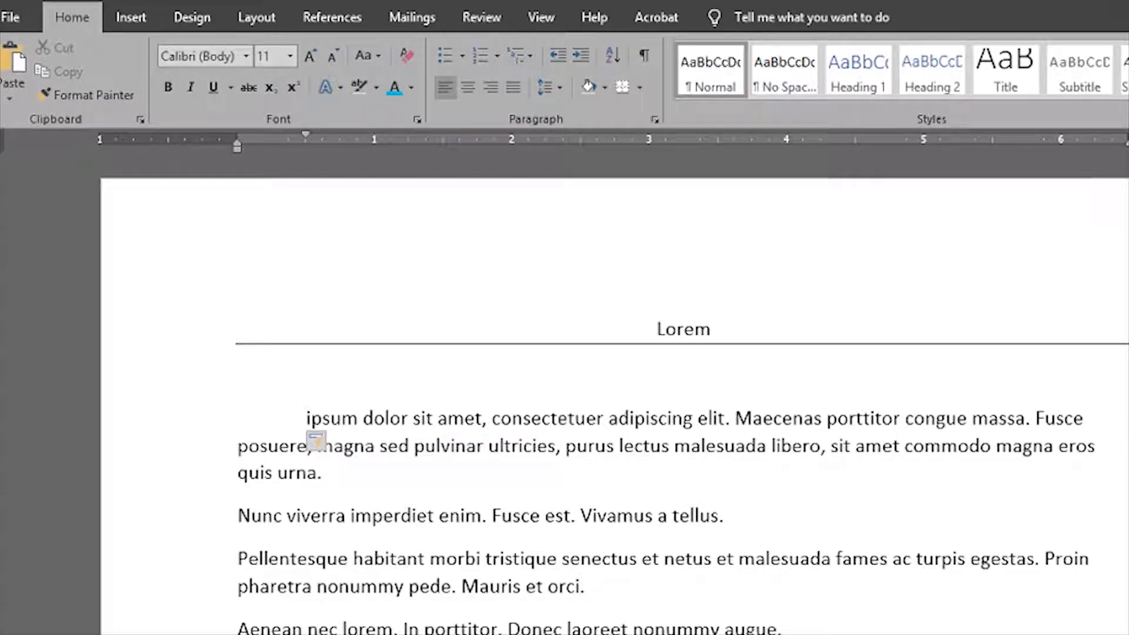
- Add right and left borders to the "Lorem" heading, and apply All Borders to box it completely
{"action": "left_click_drag", "start_coordinate": [617, 332], "coordinate": [697, 337]}
{"action": "left_click", "coordinate": [622, 354]}
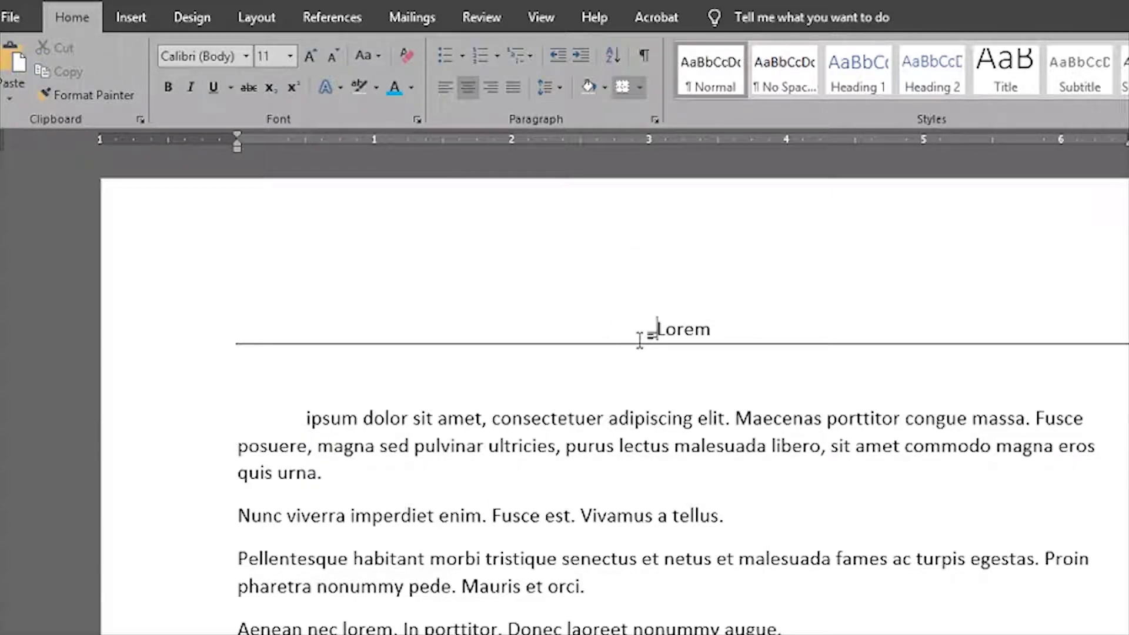
{"action": "left_click", "coordinate": [640, 87]}
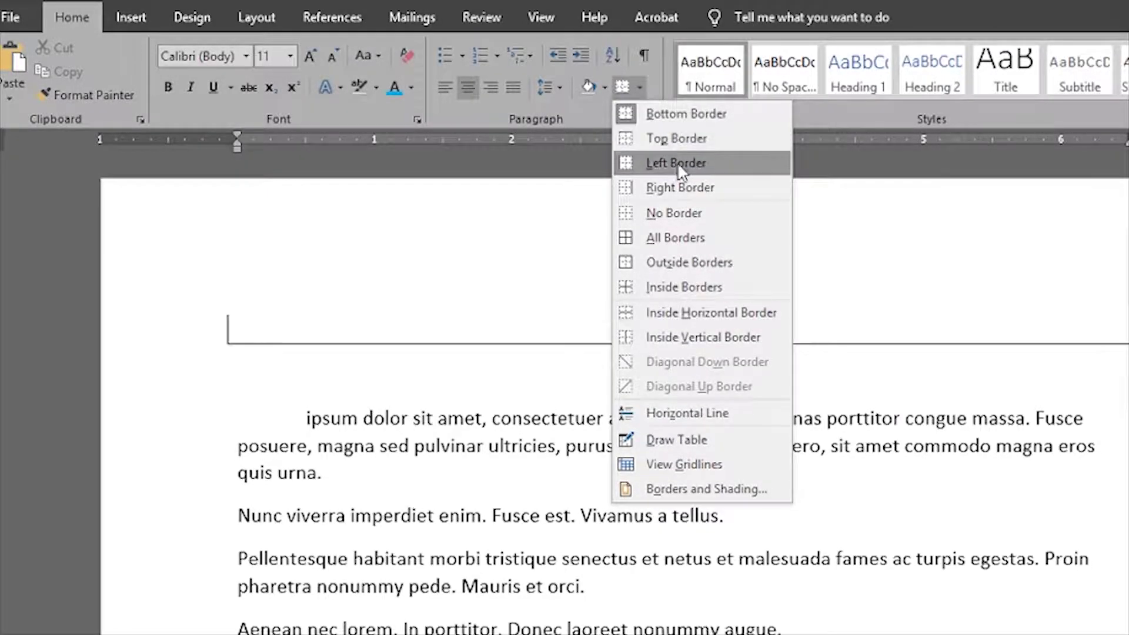
{"action": "left_click", "coordinate": [680, 188]}
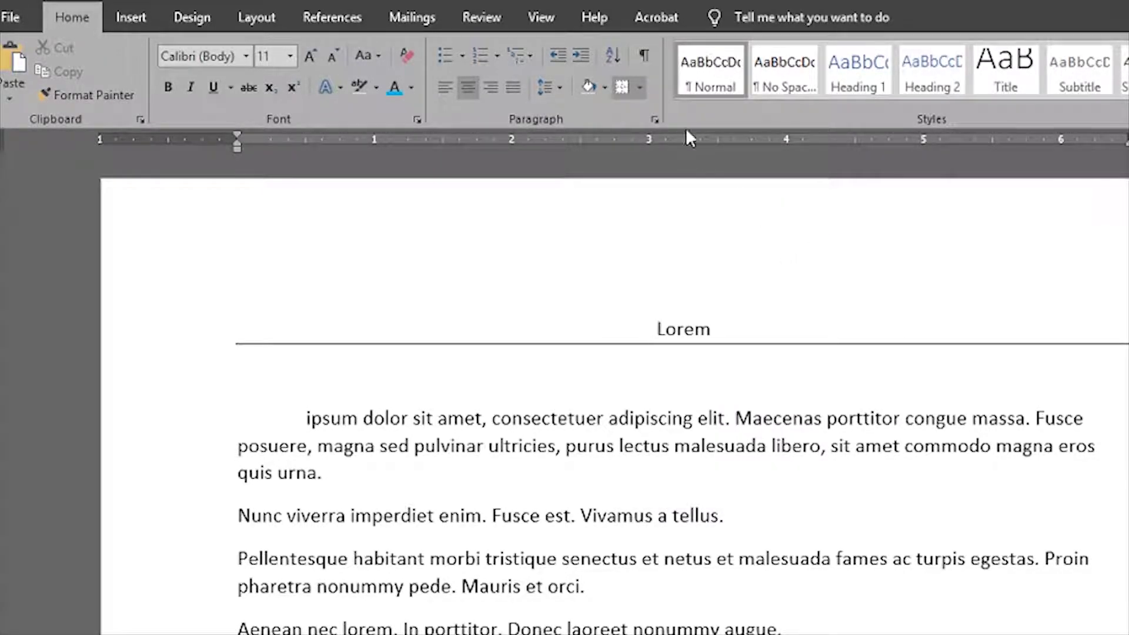
{"action": "left_click", "coordinate": [641, 87]}
{"action": "left_click", "coordinate": [661, 160]}
{"action": "left_click", "coordinate": [641, 86]}
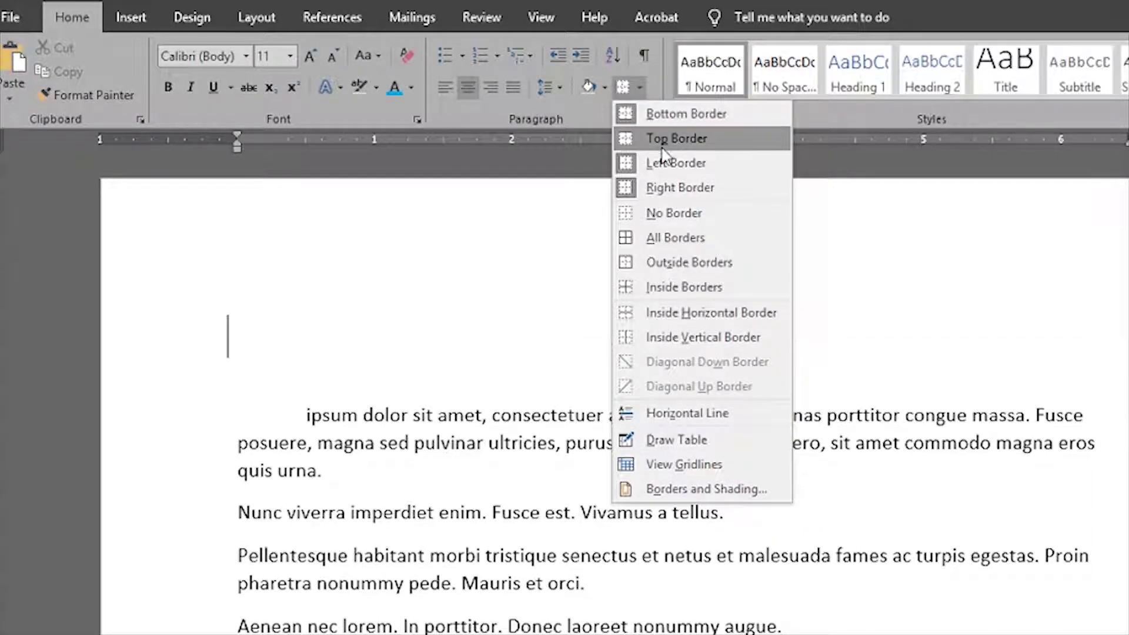
{"action": "left_click", "coordinate": [674, 236]}
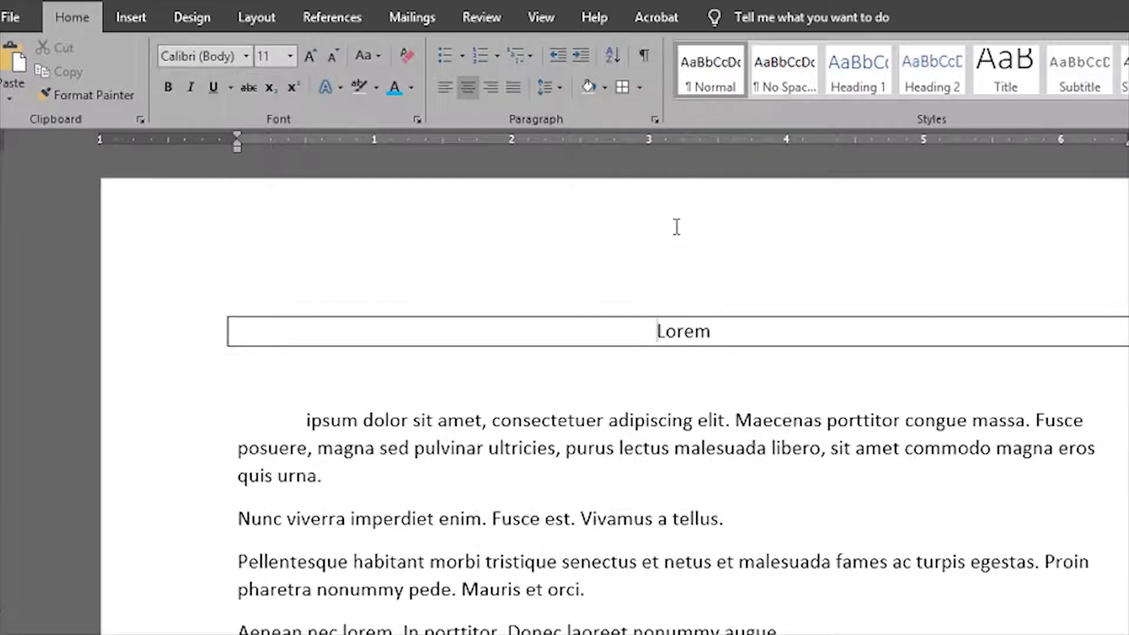
- Apply Inside Borders to the "Lorem" heading and switch off its left and top borders, keeping the bottom line
{"action": "left_click", "coordinate": [646, 86]}
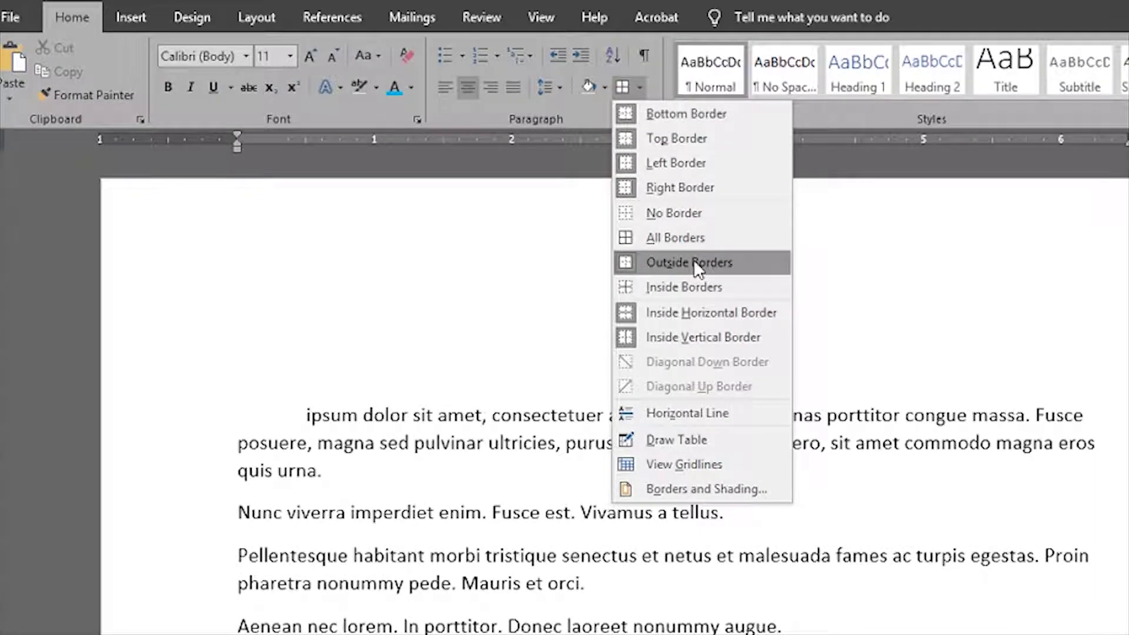
{"action": "left_click", "coordinate": [693, 286]}
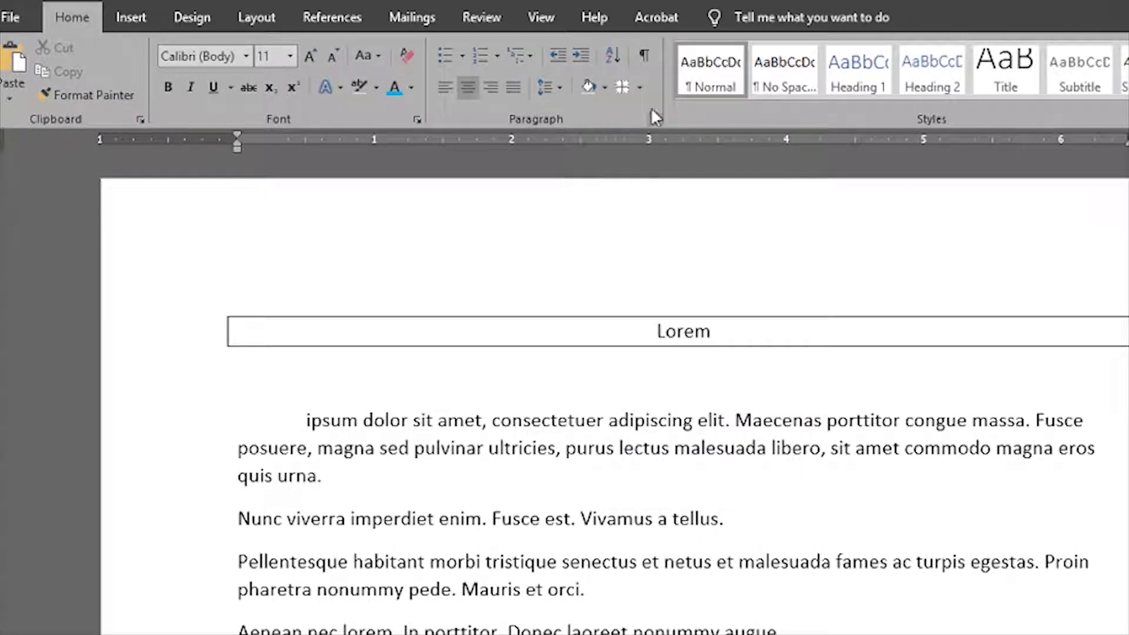
{"action": "left_click", "coordinate": [640, 87]}
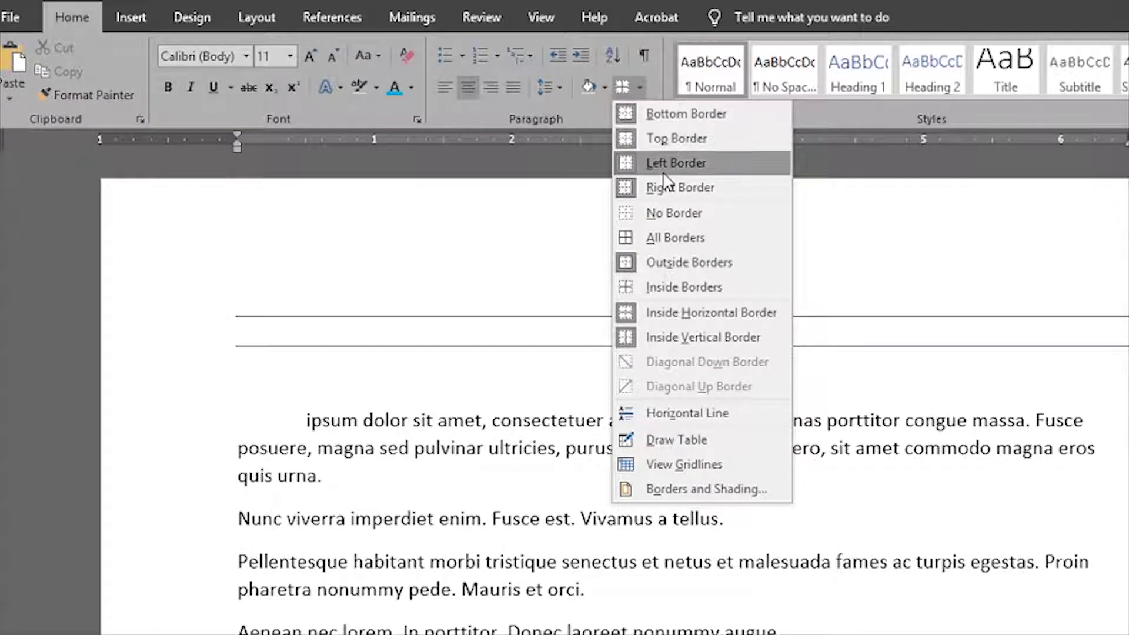
{"action": "left_click", "coordinate": [668, 159]}
{"action": "left_click", "coordinate": [640, 87]}
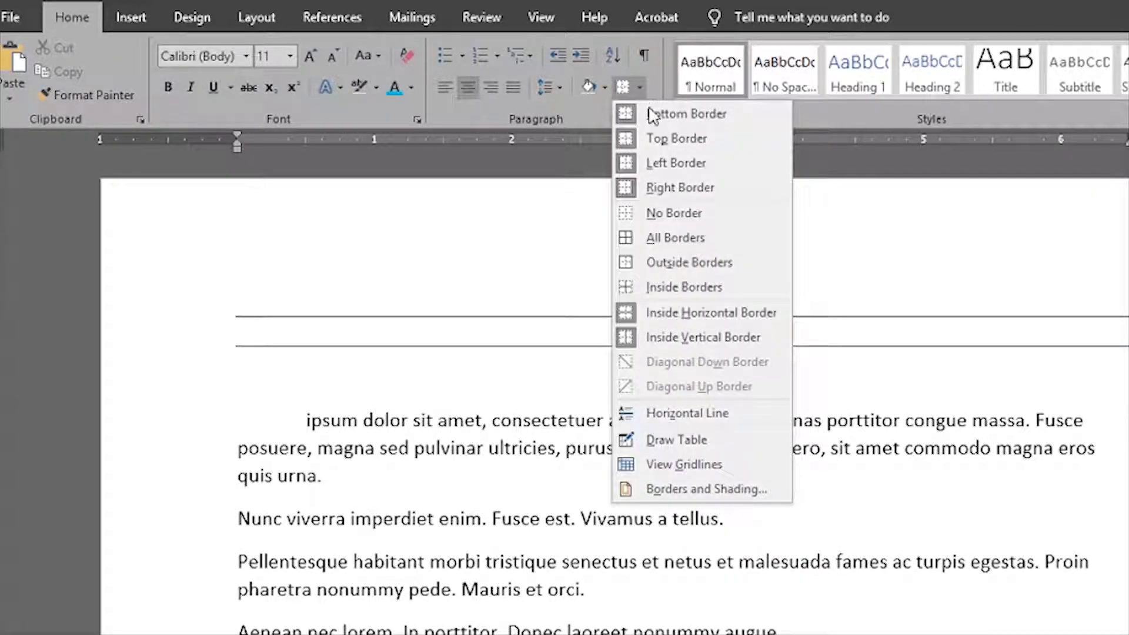
{"action": "left_click", "coordinate": [654, 134]}
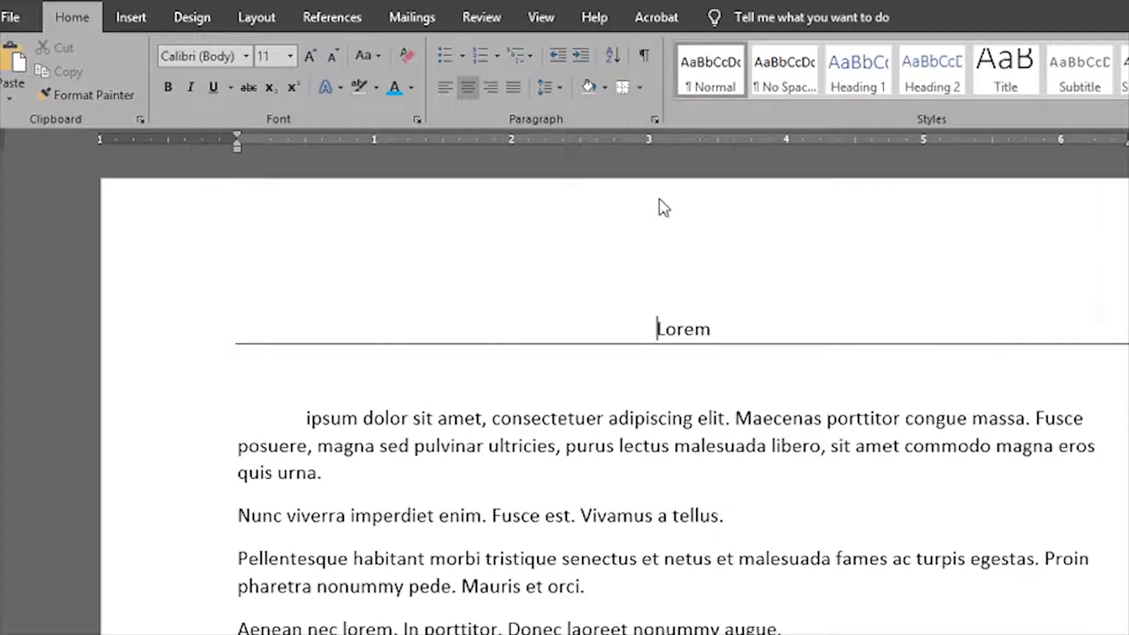
- Apply All Borders to the "ipsum dolor" paragraph below the heading
{"action": "double_click", "coordinate": [742, 340]}
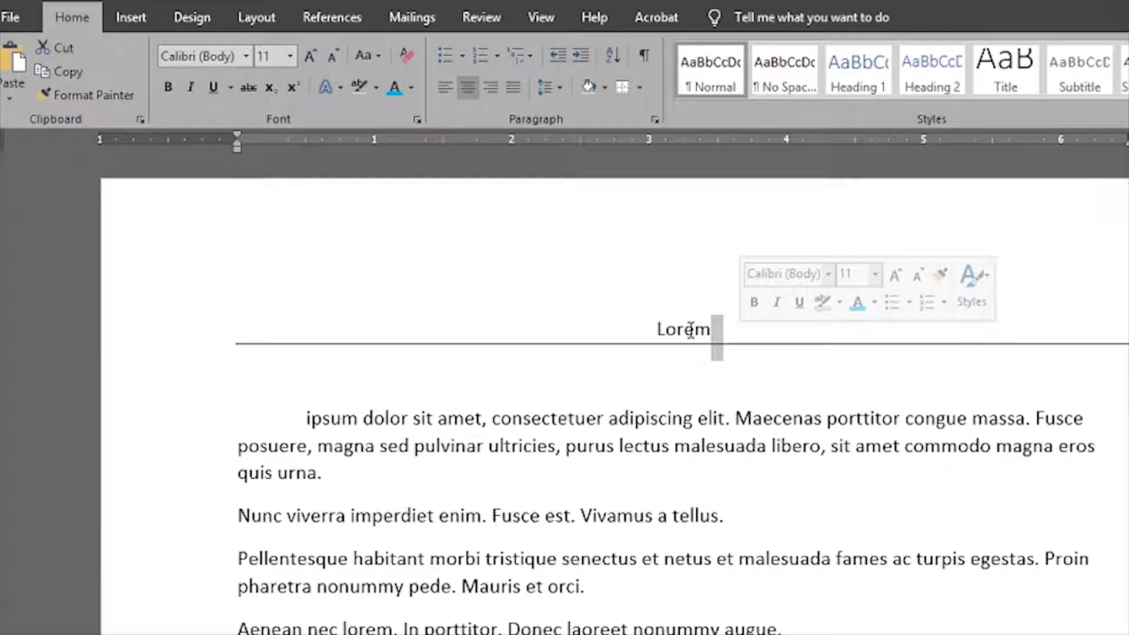
{"action": "left_click_drag", "start_coordinate": [321, 474], "coordinate": [270, 424]}
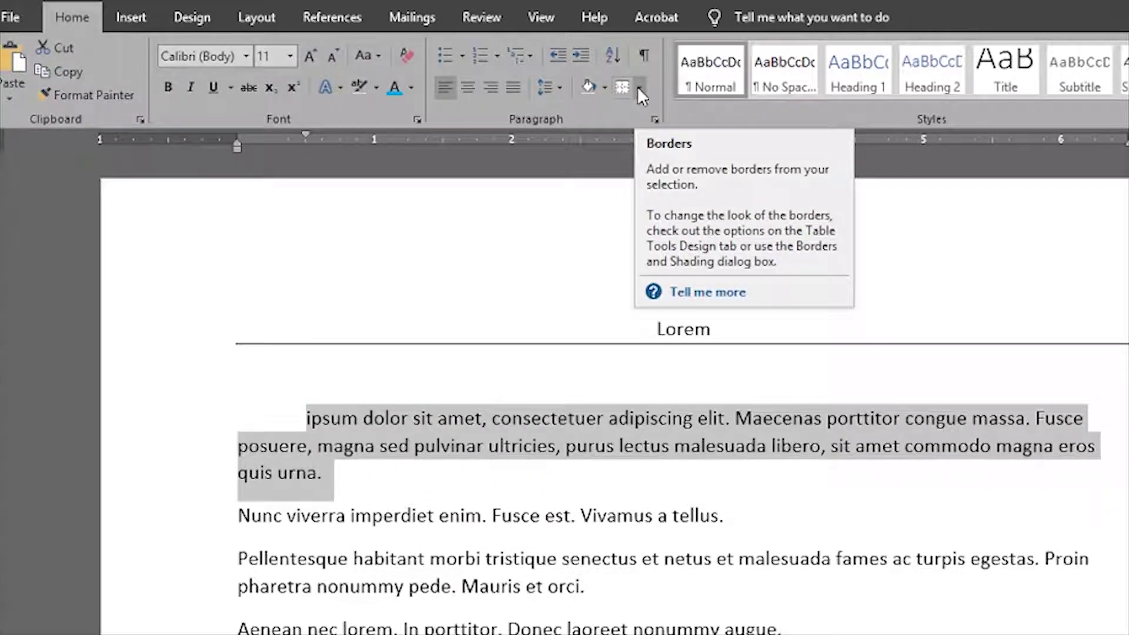
{"action": "left_click", "coordinate": [134, 20]}
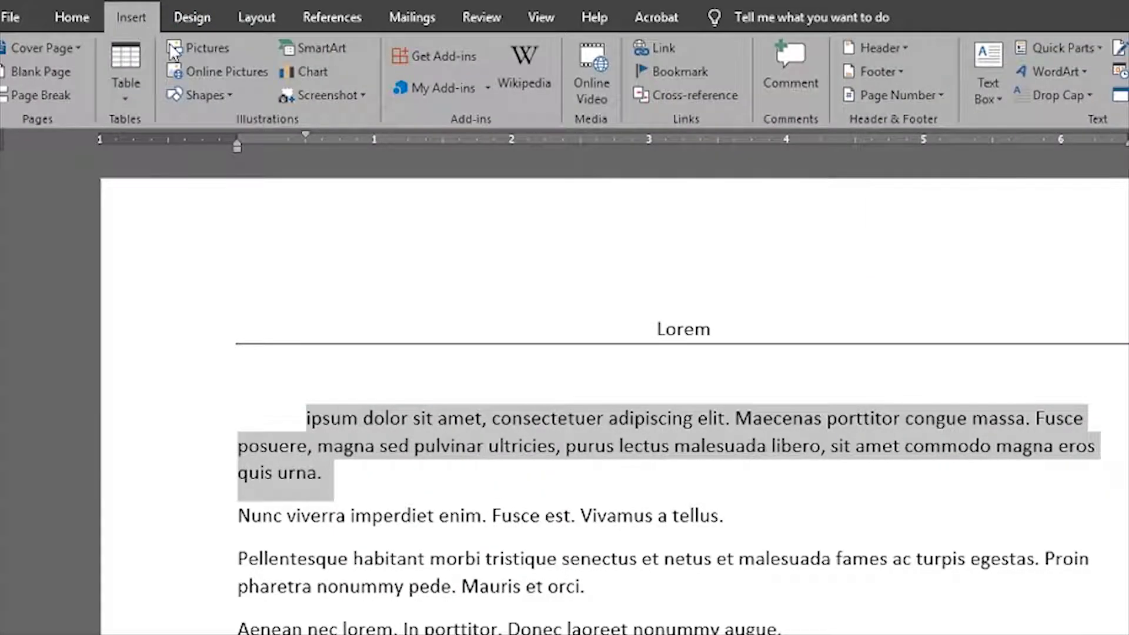
{"action": "left_click", "coordinate": [76, 11]}
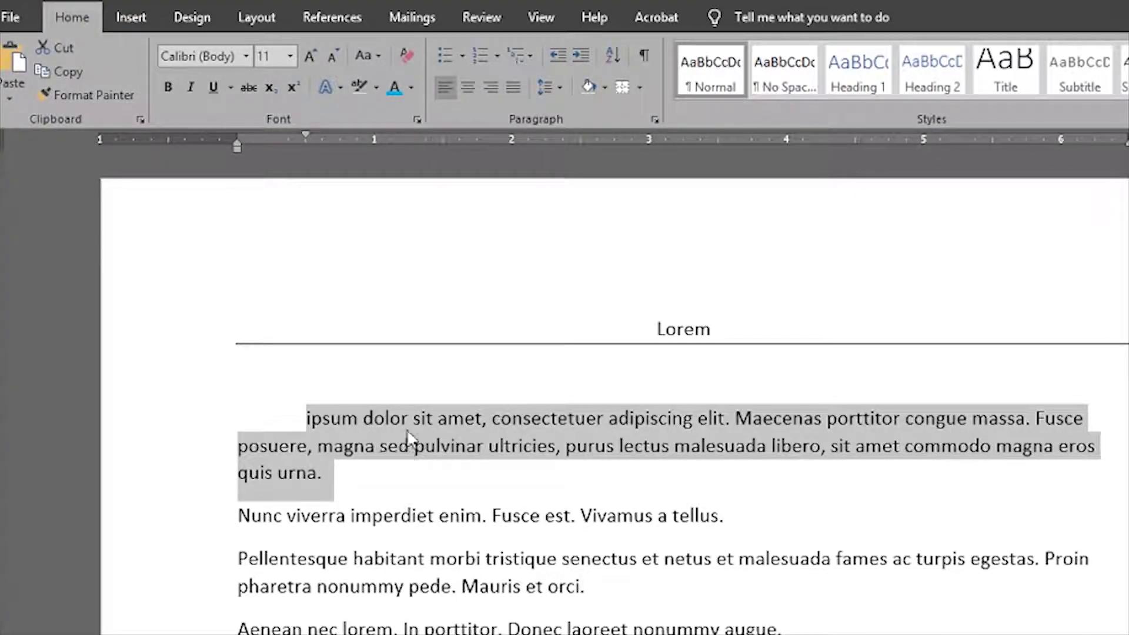
{"action": "left_click", "coordinate": [641, 86]}
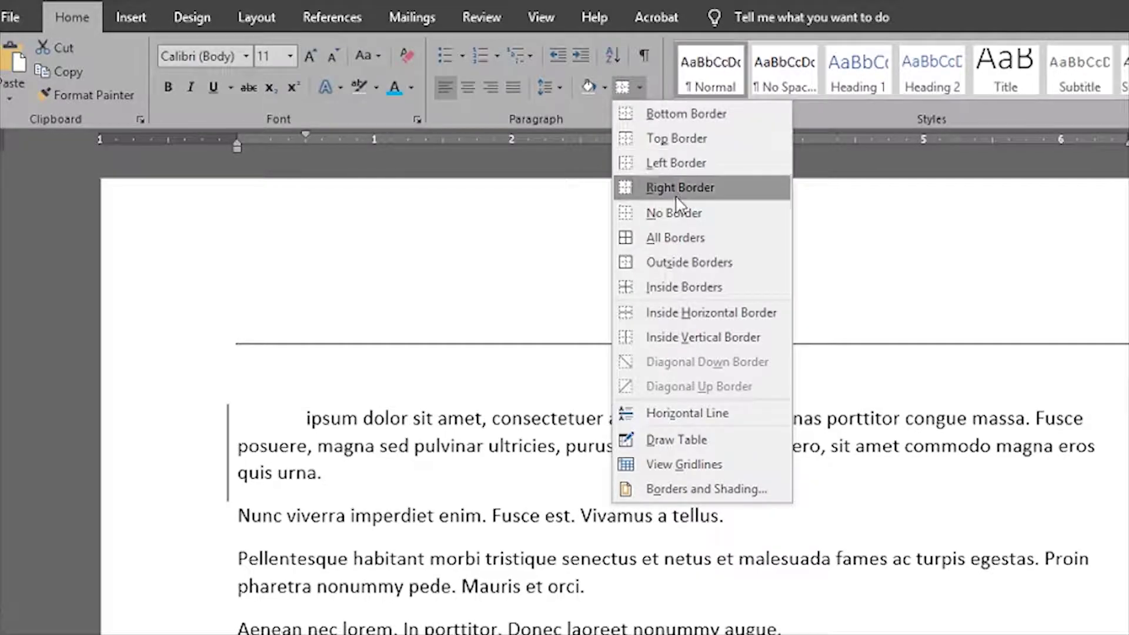
{"action": "left_click", "coordinate": [679, 236]}
- Try to generate sample text with "=lorem()" at the end of the bordered paragraph
{"action": "left_click", "coordinate": [589, 478]}
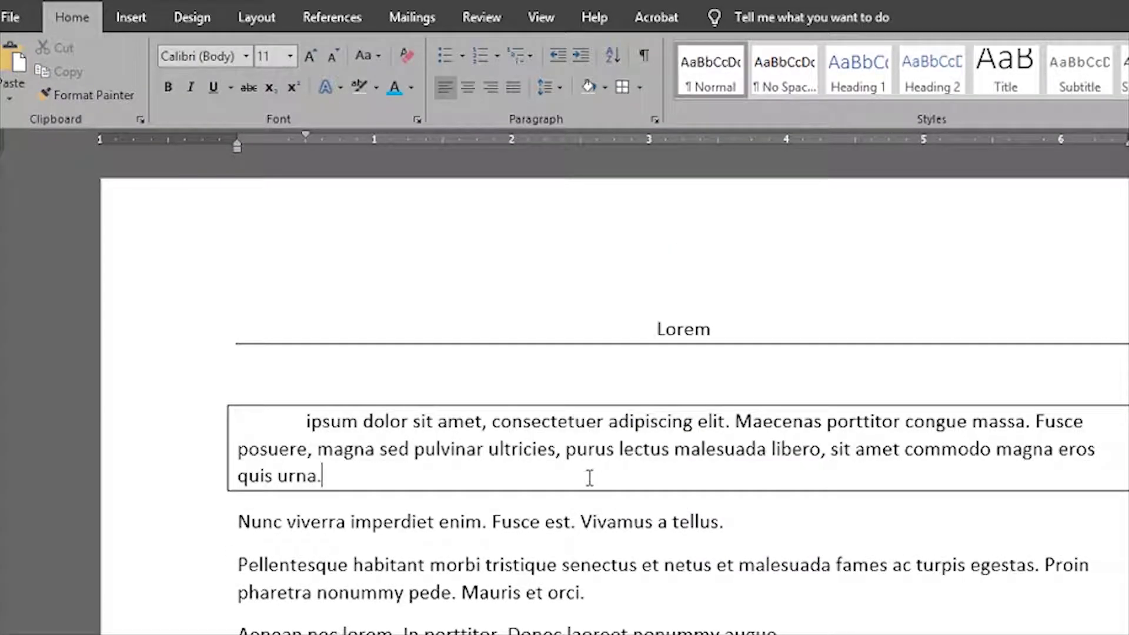
{"action": "type", "text": "=lorem()"}
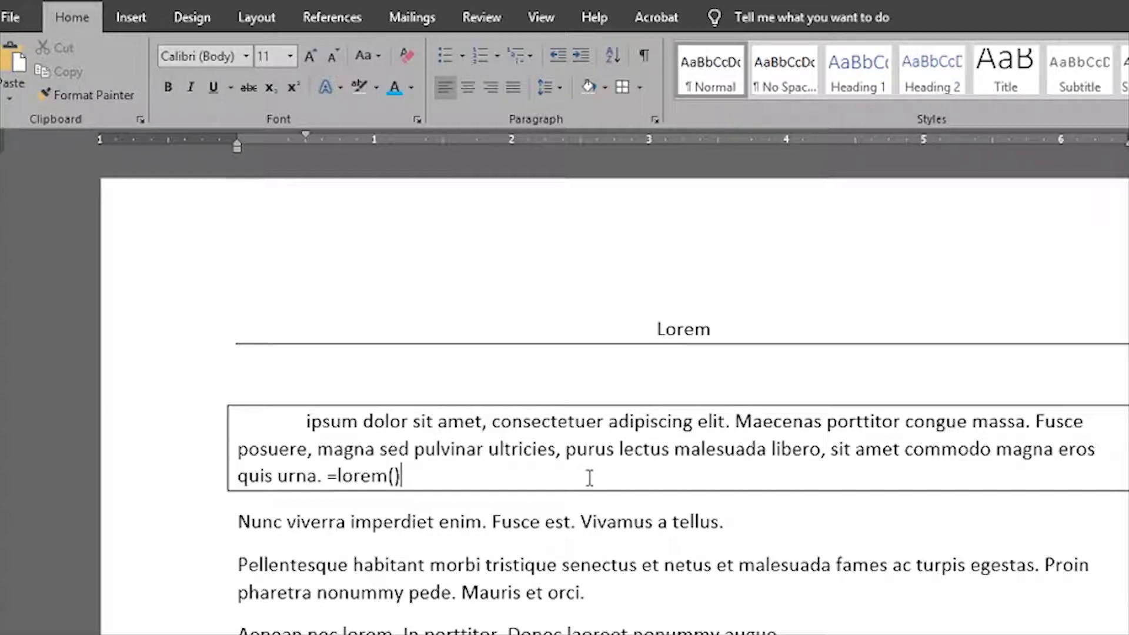
{"action": "key", "text": "Return"}
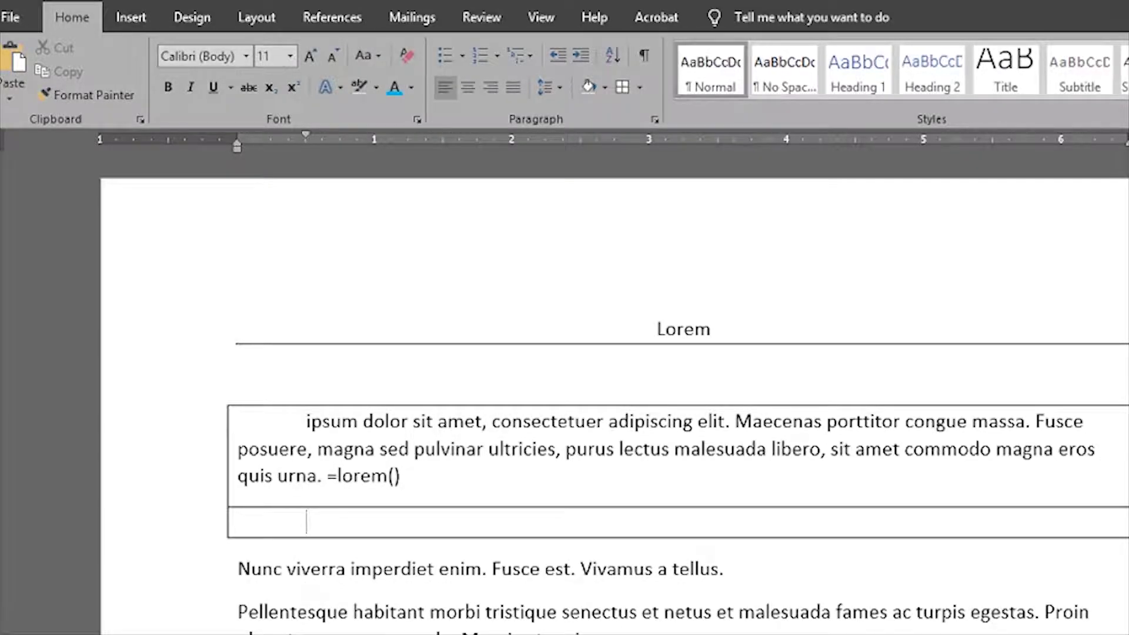
{"action": "key", "text": "BackSpace"}
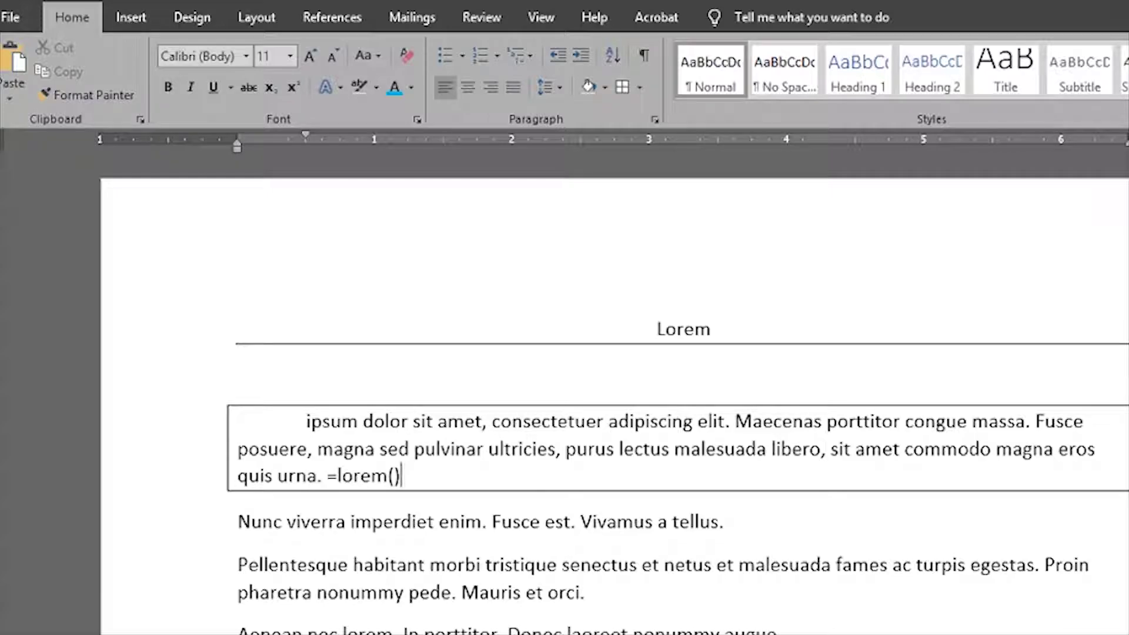
- Replace "=lorem()" with a copy of the four paragraphs below, and apply All Borders to the text from "ipsum dolor" through the copied paragraphs
{"action": "scroll", "coordinate": [724, 529], "scroll_direction": "down", "scroll_amount": 7}
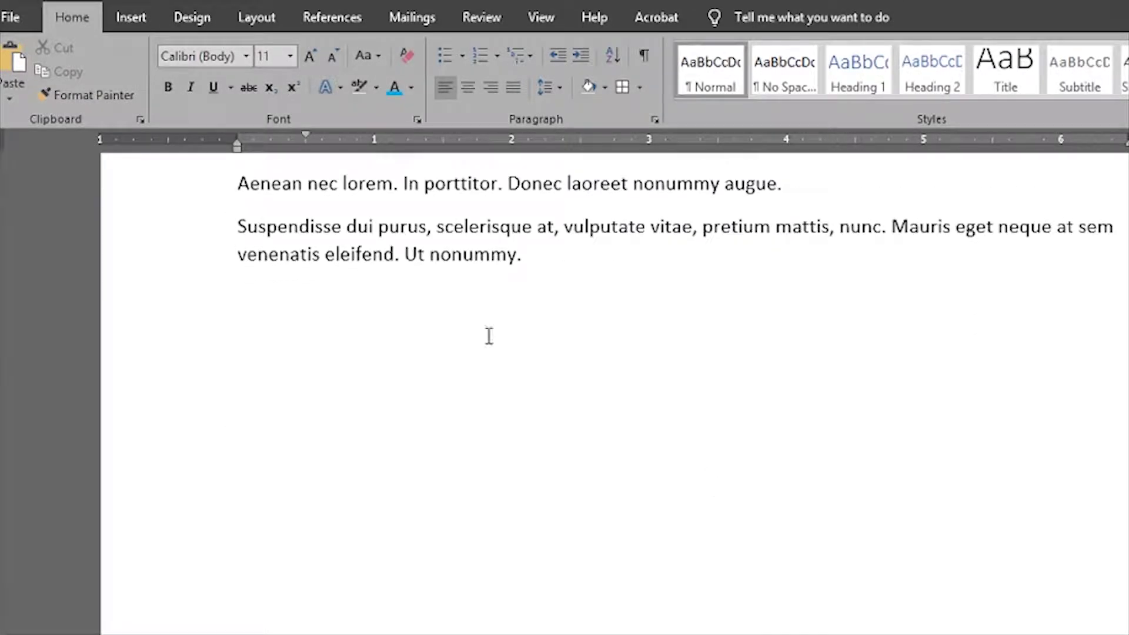
{"action": "scroll", "coordinate": [528, 330], "scroll_direction": "up", "scroll_amount": 3}
{"action": "left_click_drag", "start_coordinate": [529, 477], "coordinate": [270, 244]}
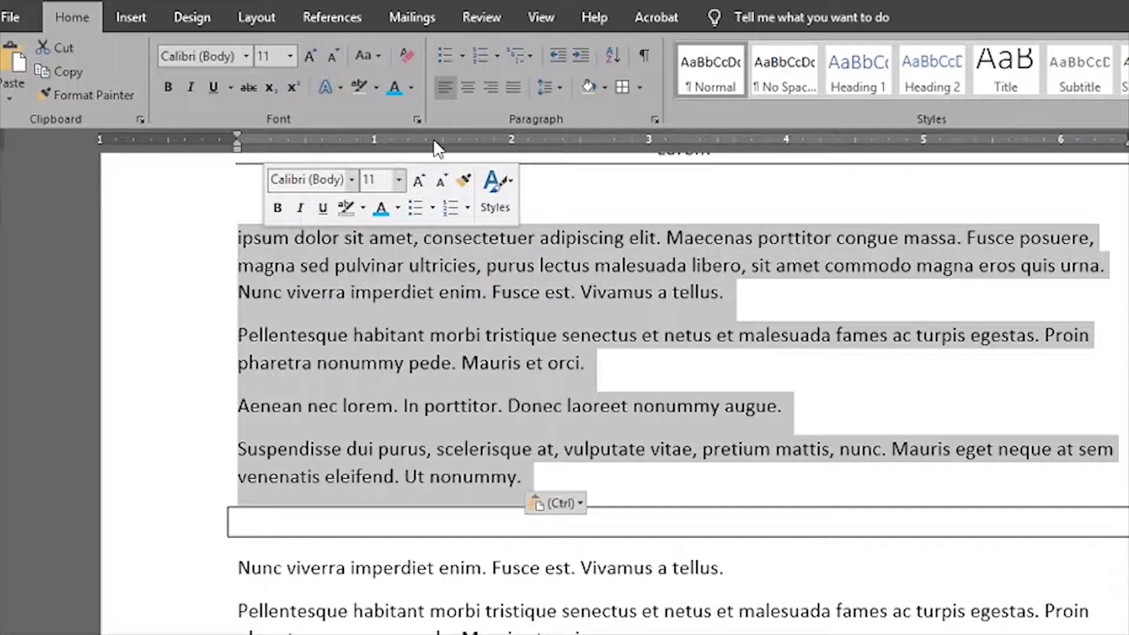
{"action": "left_click", "coordinate": [641, 87]}
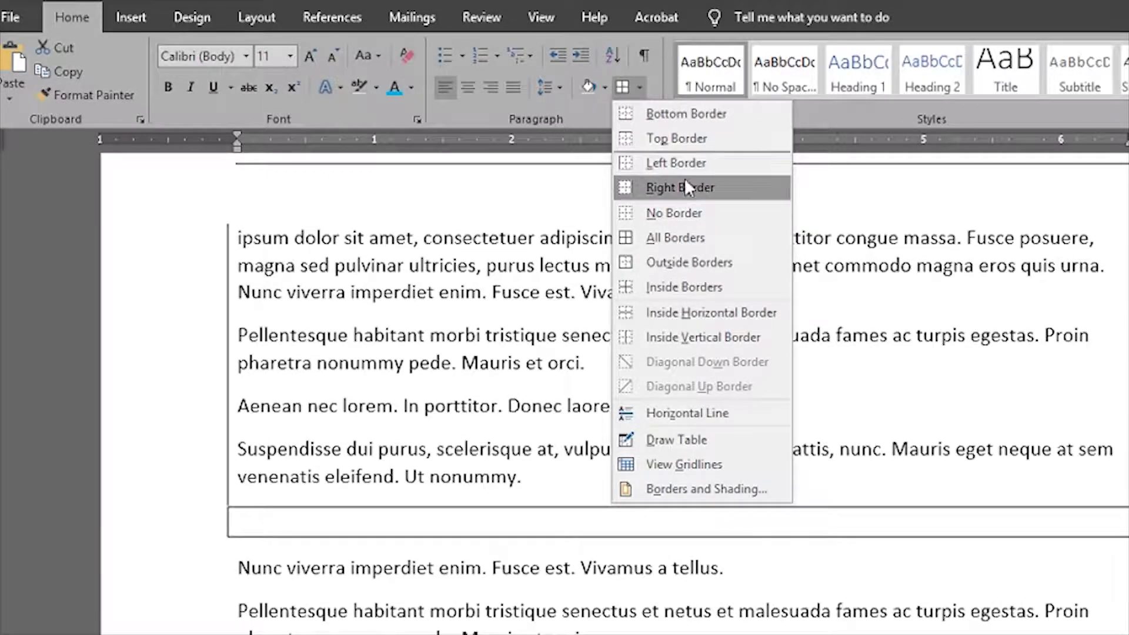
{"action": "left_click", "coordinate": [675, 237]}
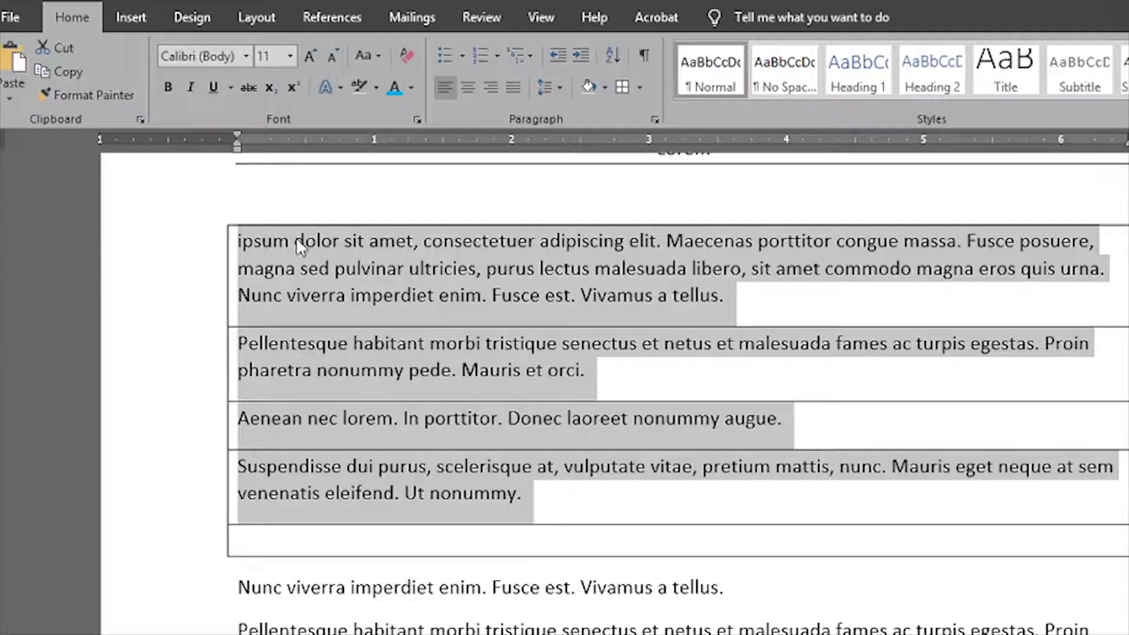
- Select the whole document and remove all borders with No Border
{"action": "left_click", "coordinate": [413, 326]}
{"action": "left_click_drag", "start_coordinate": [462, 470], "coordinate": [247, 236]}
{"action": "left_click", "coordinate": [643, 87]}
{"action": "key", "text": "ctrl+a"}
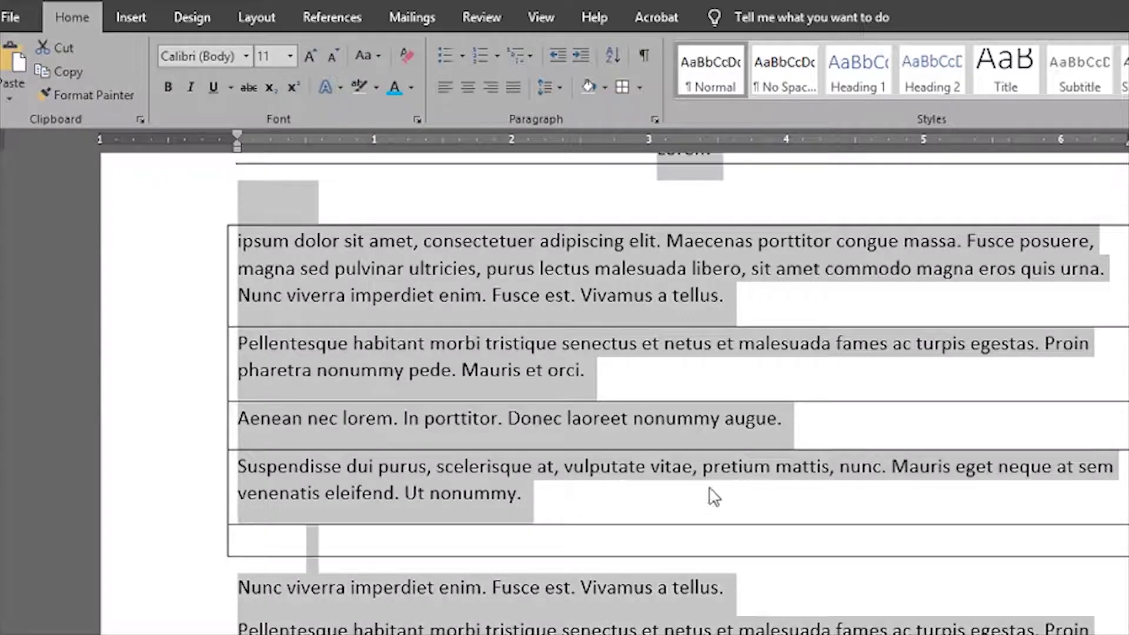
{"action": "left_click", "coordinate": [639, 88]}
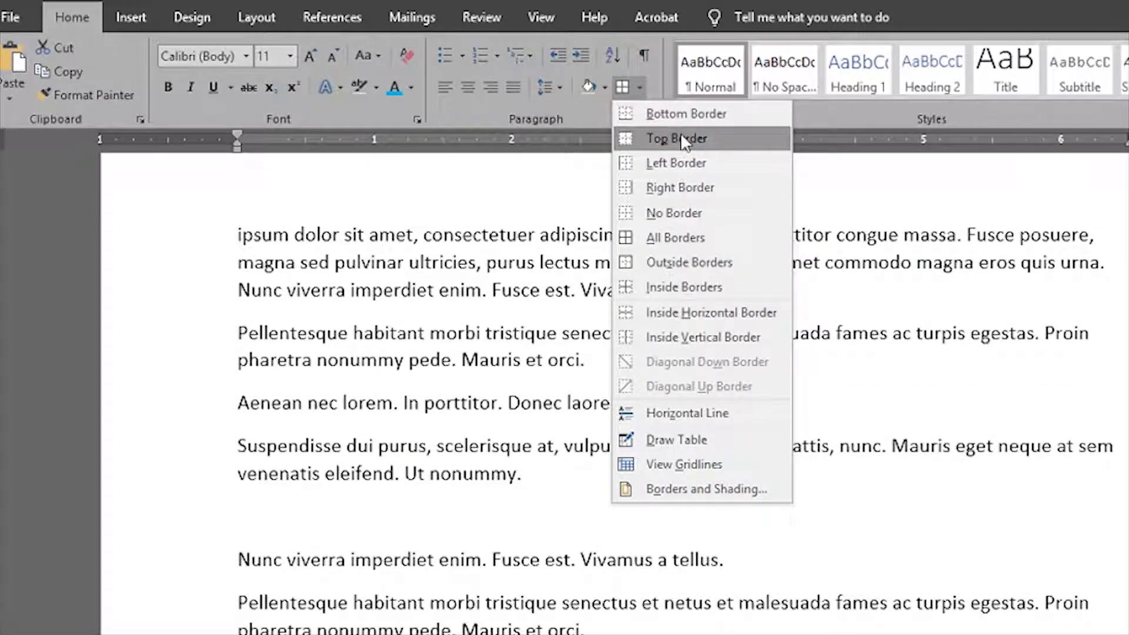
{"action": "left_click", "coordinate": [684, 212]}
- Insert a 1x1 table after "puru" in the first paragraph, and move the text up to the blank line below into its cell
{"action": "left_click", "coordinate": [131, 17]}
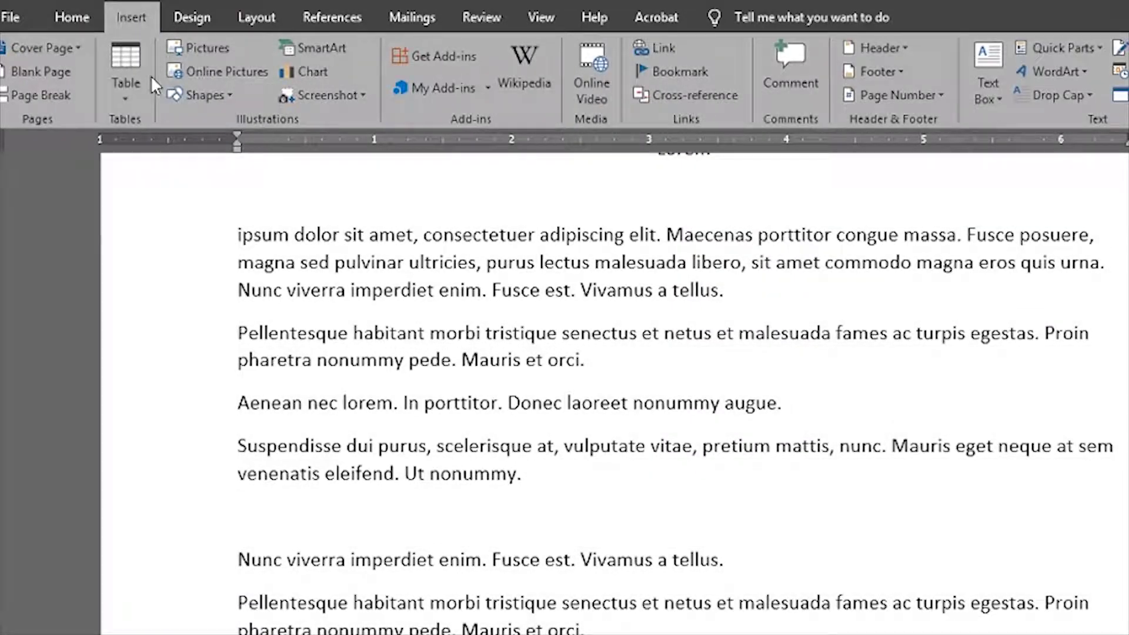
{"action": "left_click", "coordinate": [133, 97]}
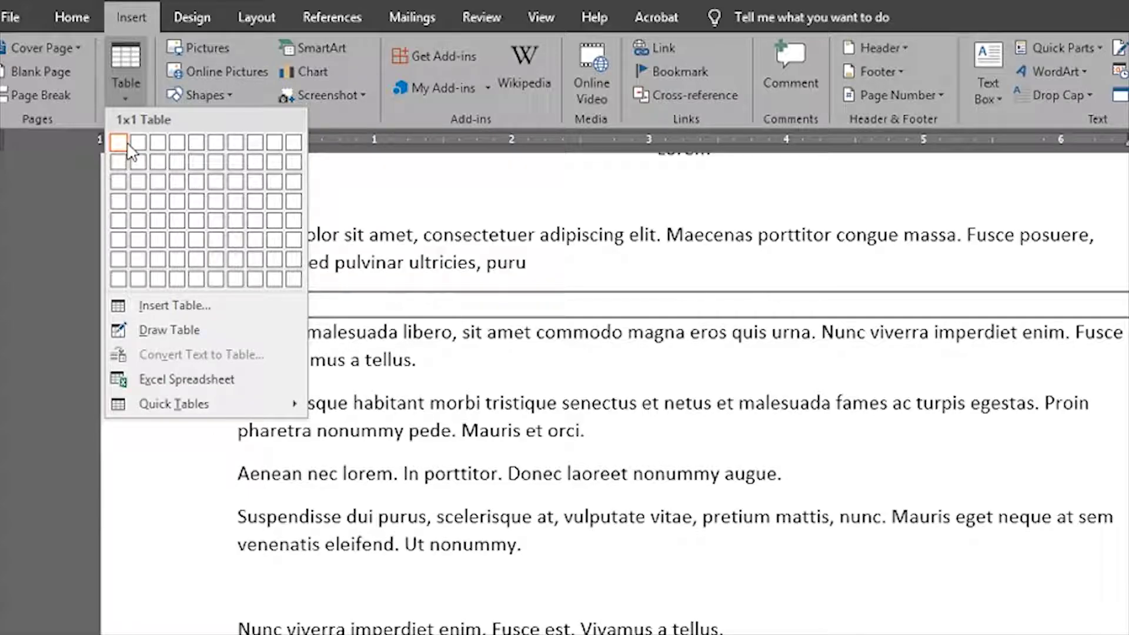
{"action": "left_click", "coordinate": [118, 145]}
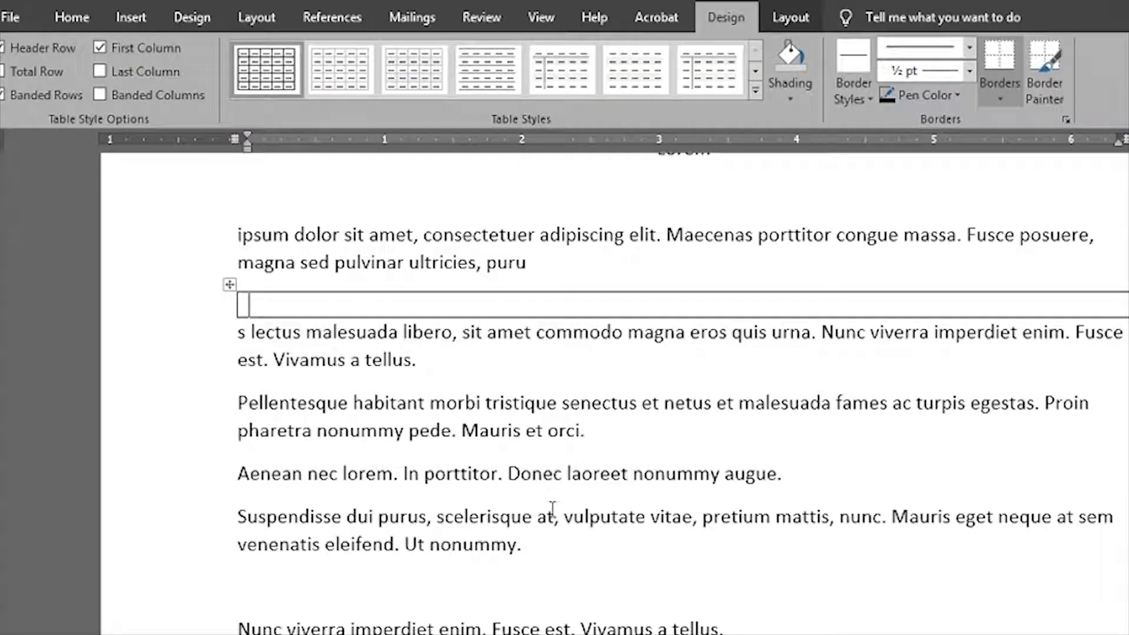
{"action": "left_click_drag", "start_coordinate": [537, 552], "coordinate": [216, 322]}
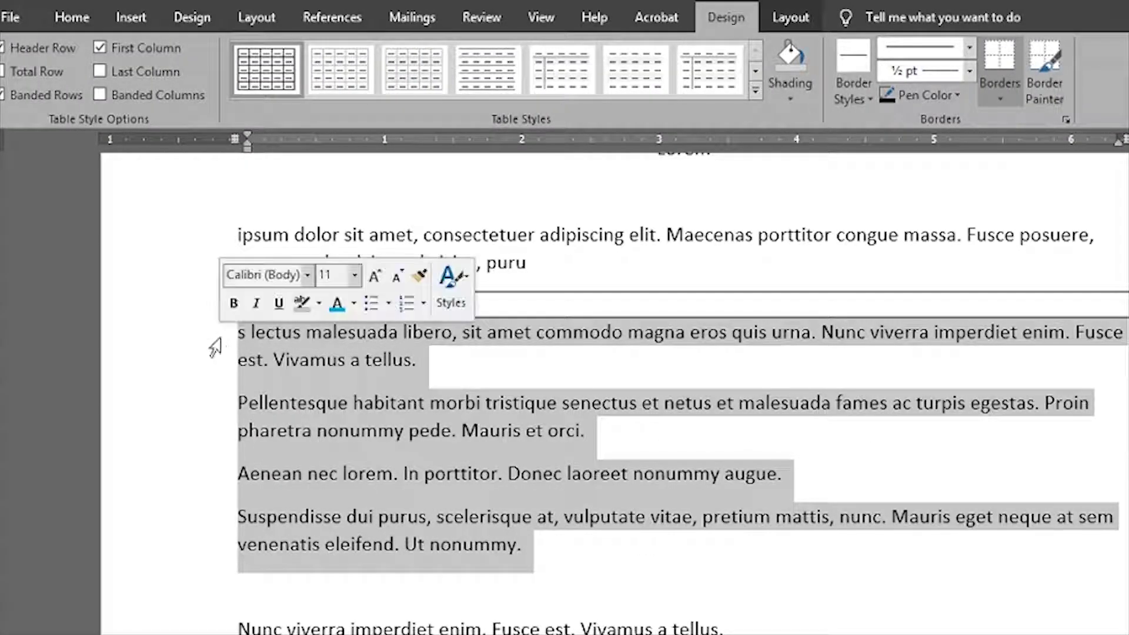
{"action": "left_click_drag", "start_coordinate": [288, 313], "coordinate": [288, 313]}
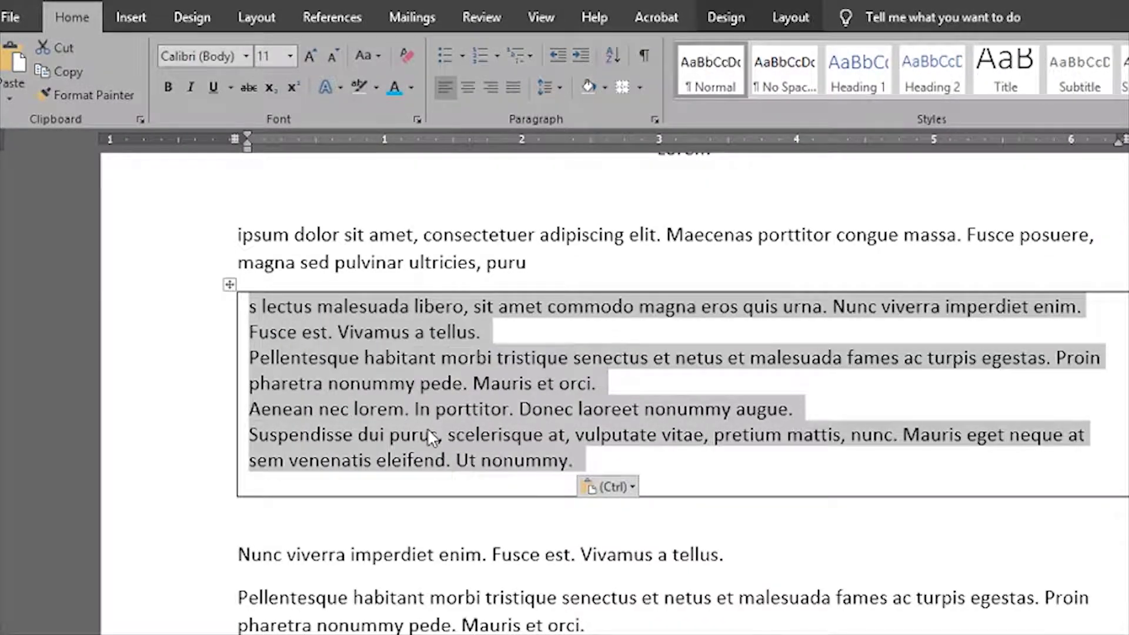
- Paste the copied paragraphs repeatedly at the end of the table cell's text until the table runs across several pages
{"action": "left_click", "coordinate": [429, 434]}
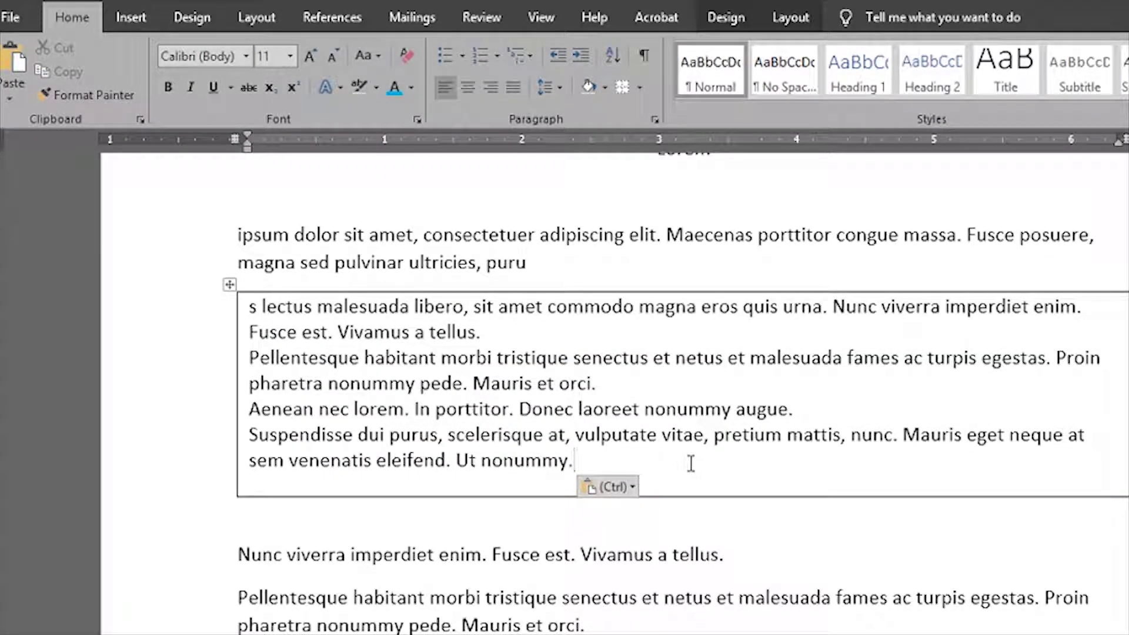
{"action": "key", "text": "ctrl+v"}
{"action": "key", "text": "ctrl+v"}
{"action": "key", "text": "ctrl+v"}
{"action": "key", "text": "ctrl+v"}
{"action": "key", "text": "ctrl+v"}
{"action": "key", "text": "ctrl+v"}
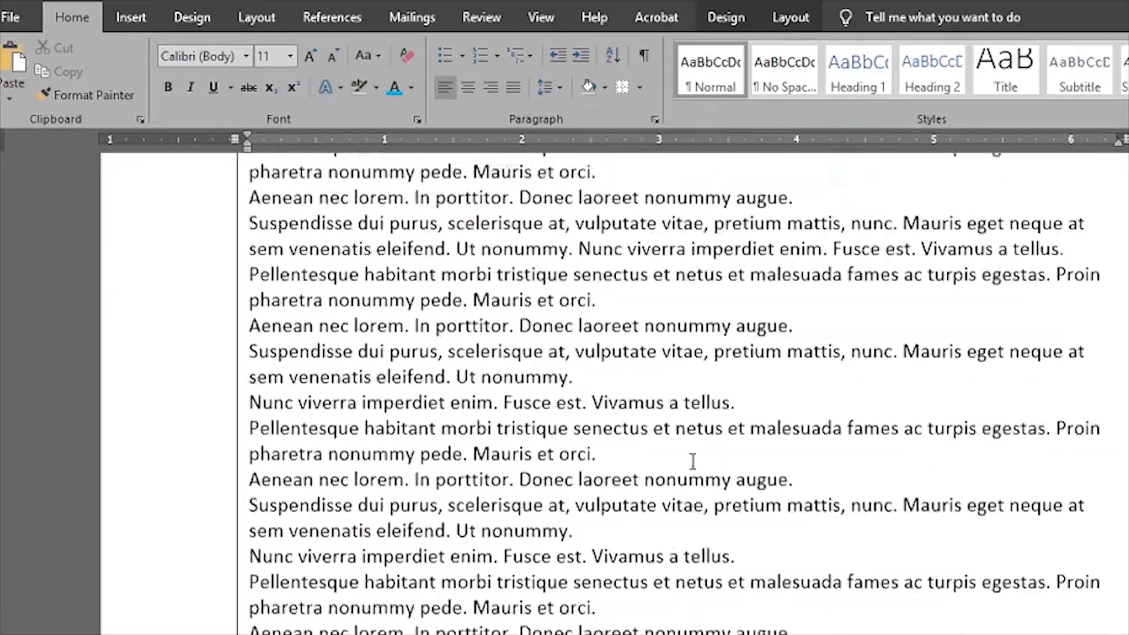
{"action": "key", "text": "ctrl+v"}
{"action": "key", "text": "ctrl+v"}
{"action": "key", "text": "ctrl+v"}
{"action": "key", "text": "ctrl+v"}
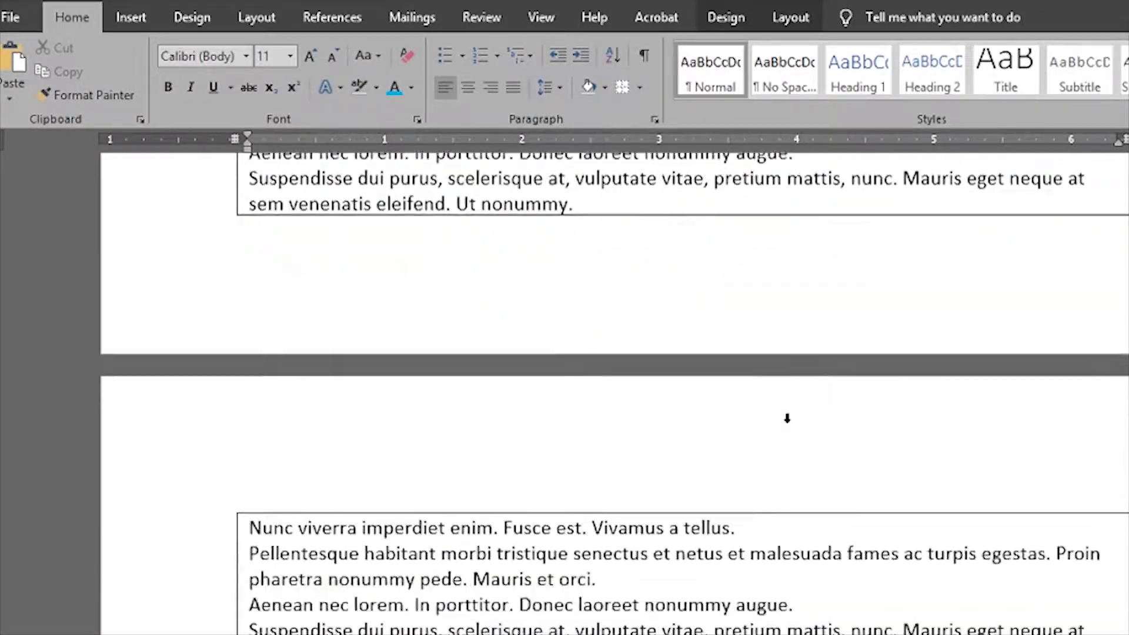
{"action": "key", "text": "ctrl+v"}
{"action": "key", "text": "ctrl+v"}
{"action": "key", "text": "ctrl+v"}
{"action": "key", "text": "ctrl+v"}
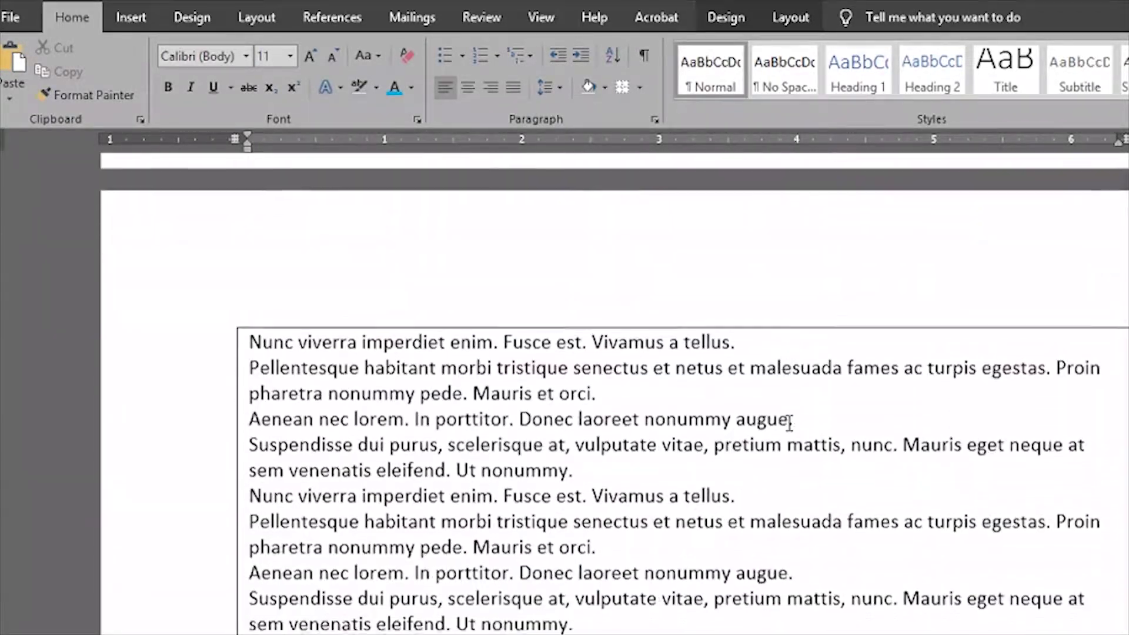
- Examine the table's borders across its pages, and paste another copy of the paragraphs at the end of its text
{"action": "scroll", "coordinate": [785, 425], "scroll_direction": "up", "scroll_amount": 20}
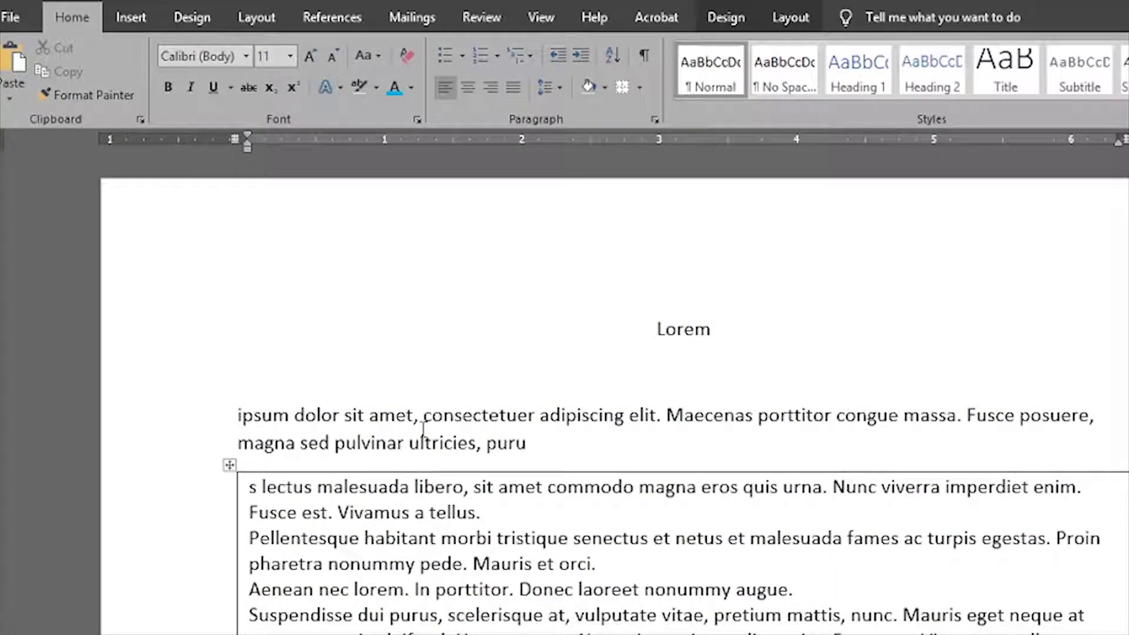
{"action": "scroll", "coordinate": [523, 434], "scroll_direction": "down", "scroll_amount": 1}
{"action": "scroll", "coordinate": [525, 435], "scroll_direction": "down", "scroll_amount": 20}
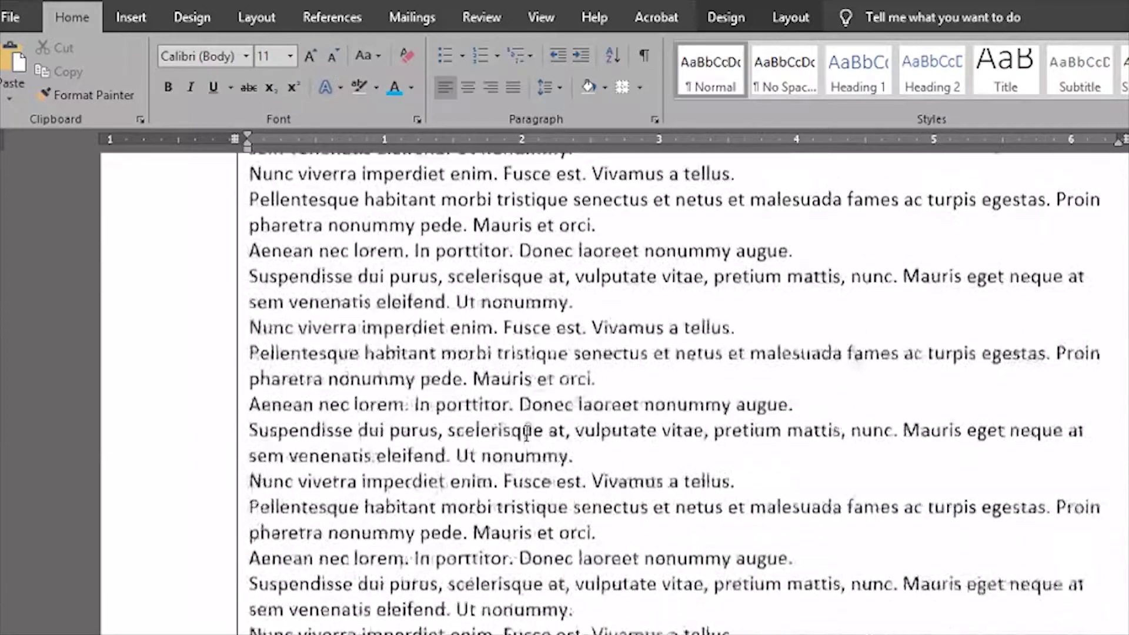
{"action": "scroll", "coordinate": [264, 297], "scroll_direction": "down", "scroll_amount": 2}
{"action": "scroll", "coordinate": [327, 318], "scroll_direction": "up", "scroll_amount": 7}
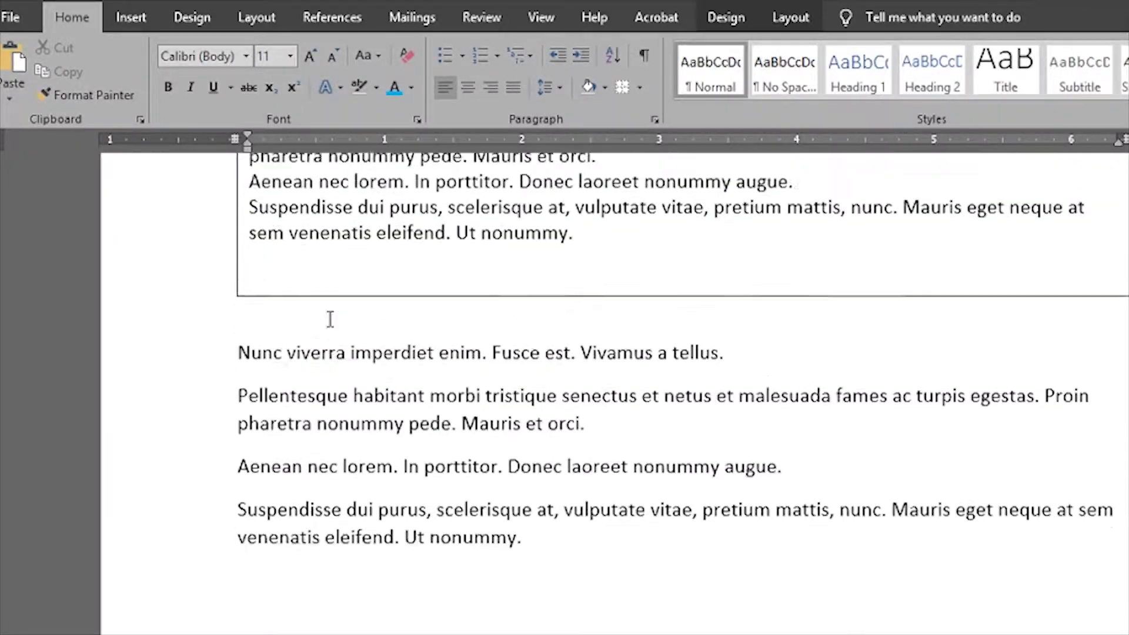
{"action": "key", "text": "ctrl+v"}
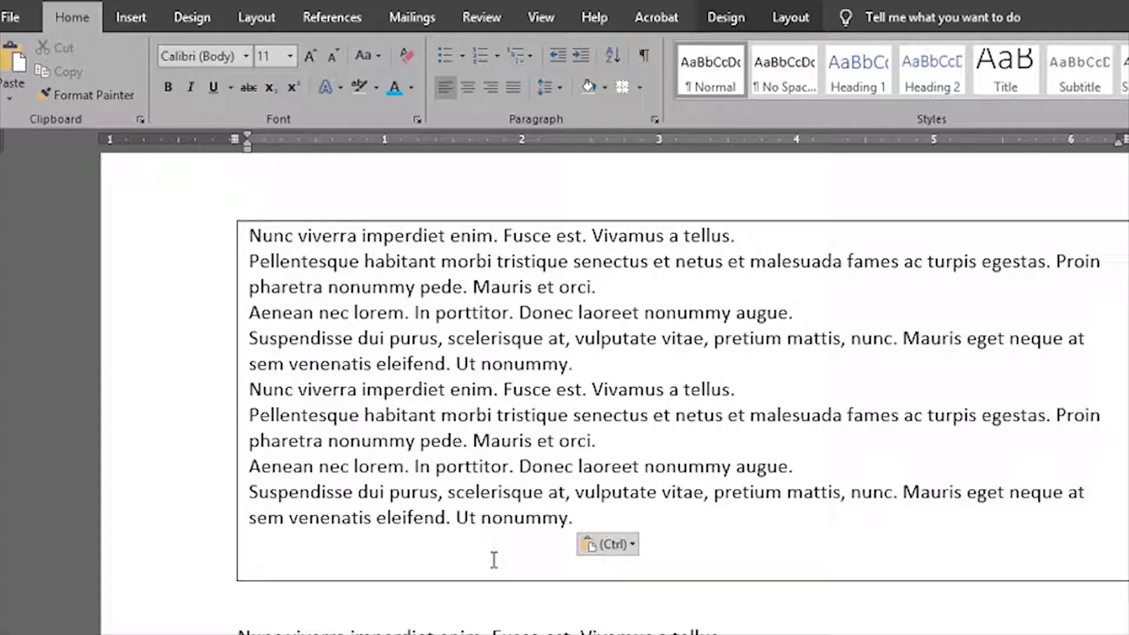
{"action": "left_click", "coordinate": [479, 216]}
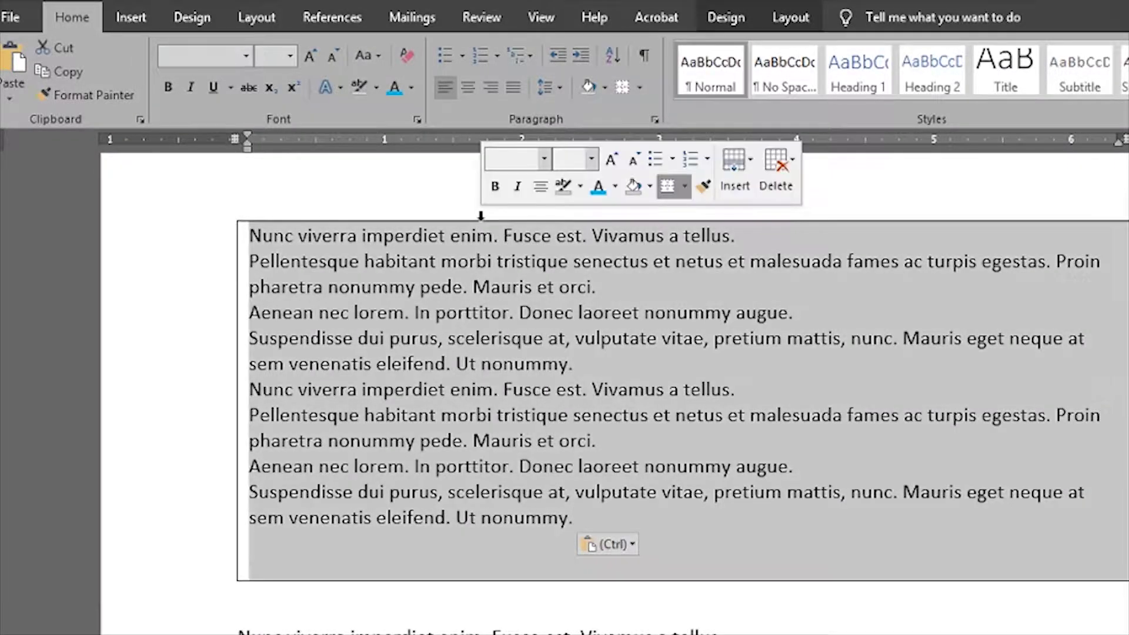
{"action": "left_click", "coordinate": [300, 265]}
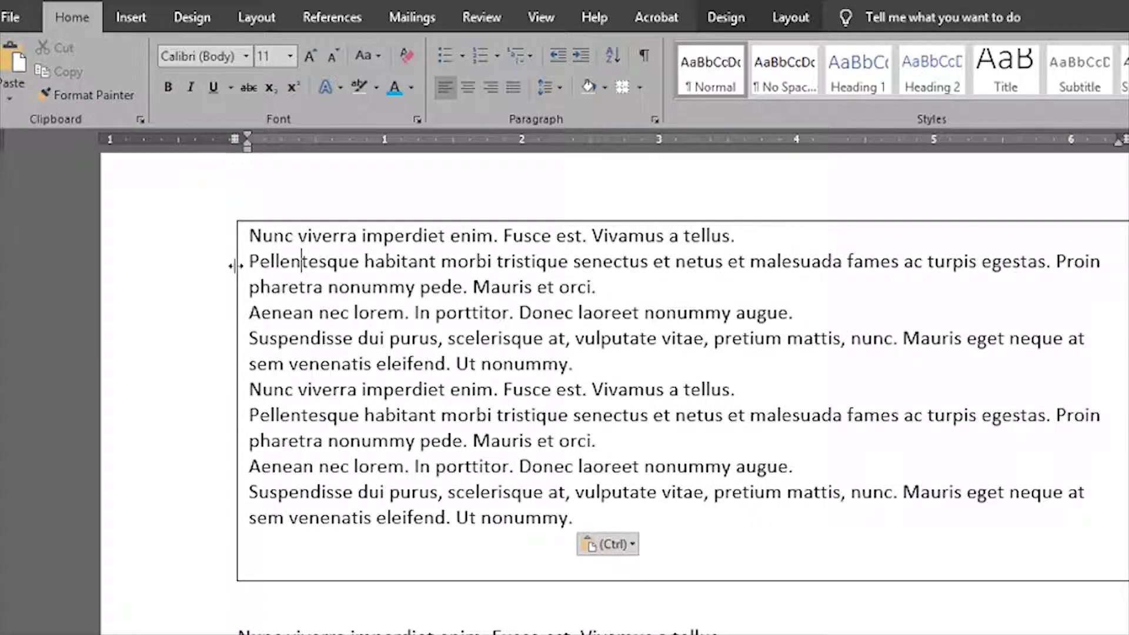
- Select the whole single-cell table and remove its borders with No Border, leaving the cursor after "puru"
{"action": "left_click", "coordinate": [232, 217]}
{"action": "scroll", "coordinate": [267, 259], "scroll_direction": "down", "scroll_amount": 3}
{"action": "scroll", "coordinate": [268, 263], "scroll_direction": "up", "scroll_amount": 5}
{"action": "scroll", "coordinate": [269, 263], "scroll_direction": "down", "scroll_amount": 5}
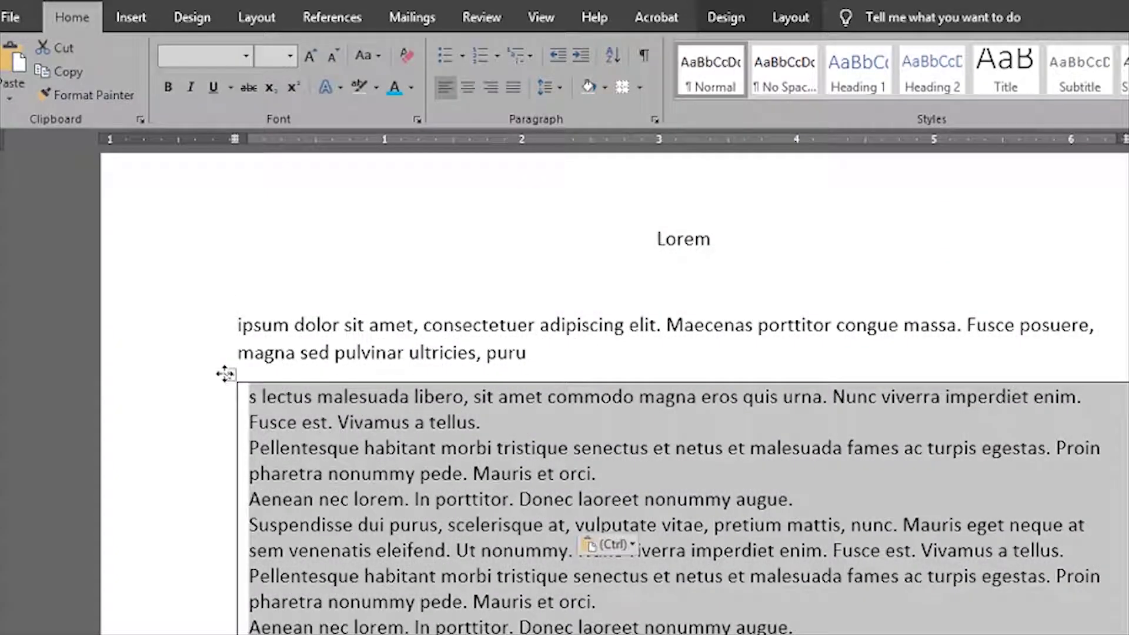
{"action": "left_click", "coordinate": [230, 375]}
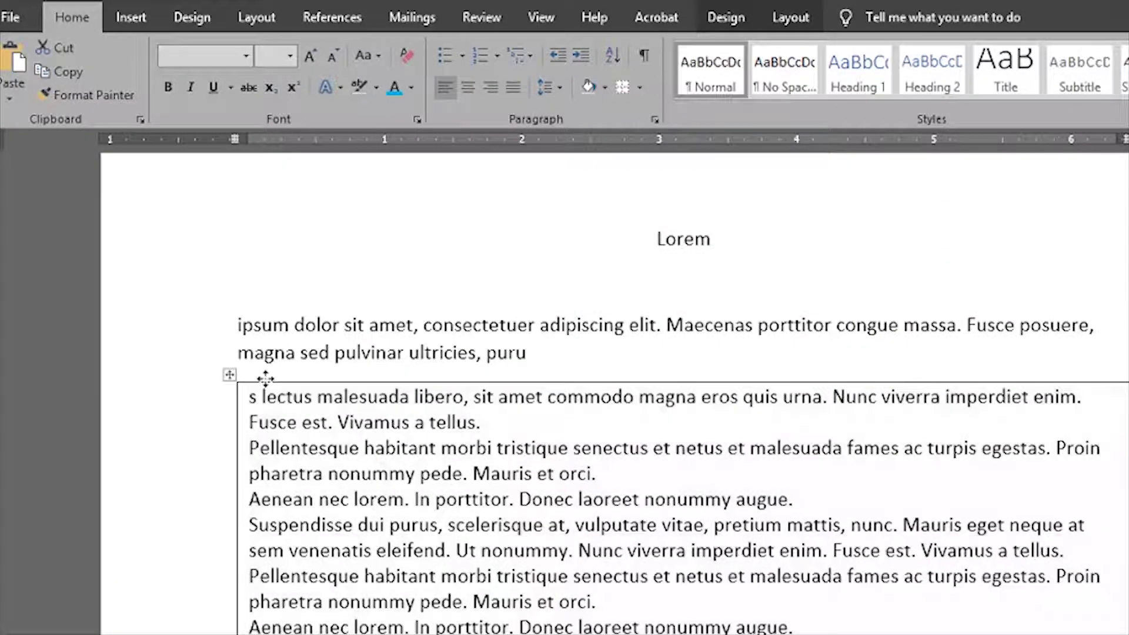
{"action": "left_click", "coordinate": [231, 378]}
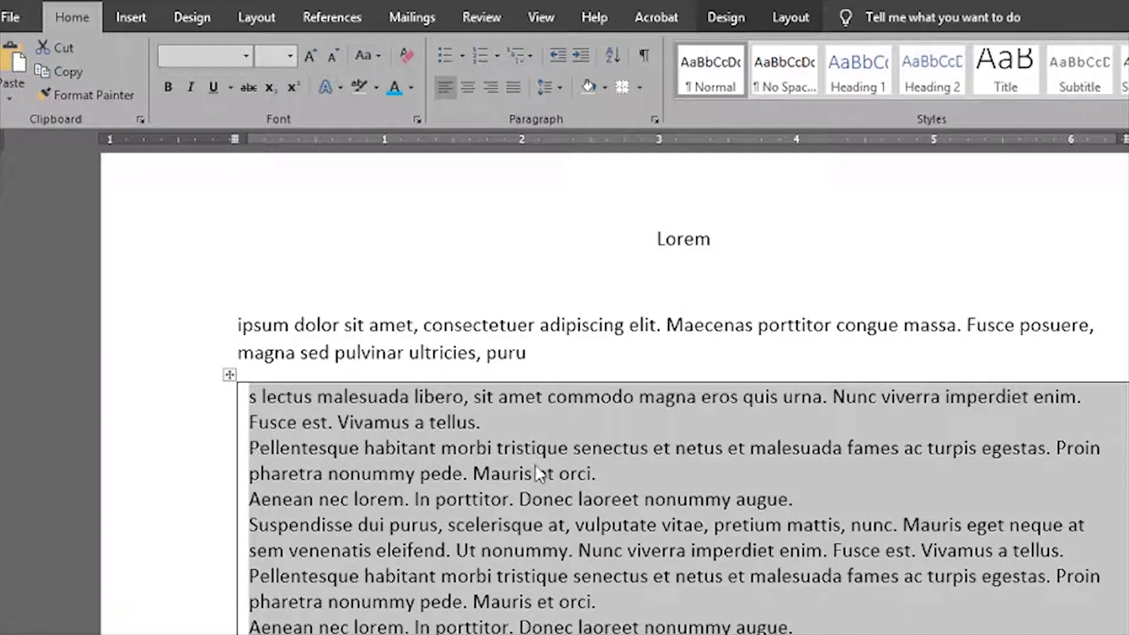
{"action": "left_click", "coordinate": [641, 87]}
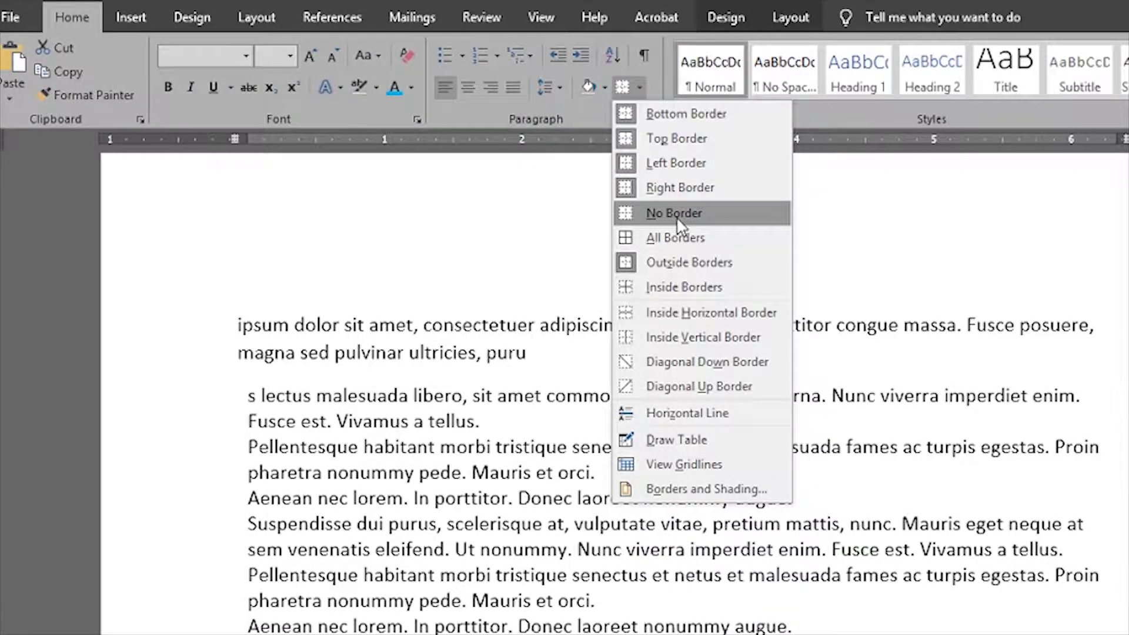
{"action": "left_click", "coordinate": [676, 214]}
{"action": "left_click", "coordinate": [614, 358]}
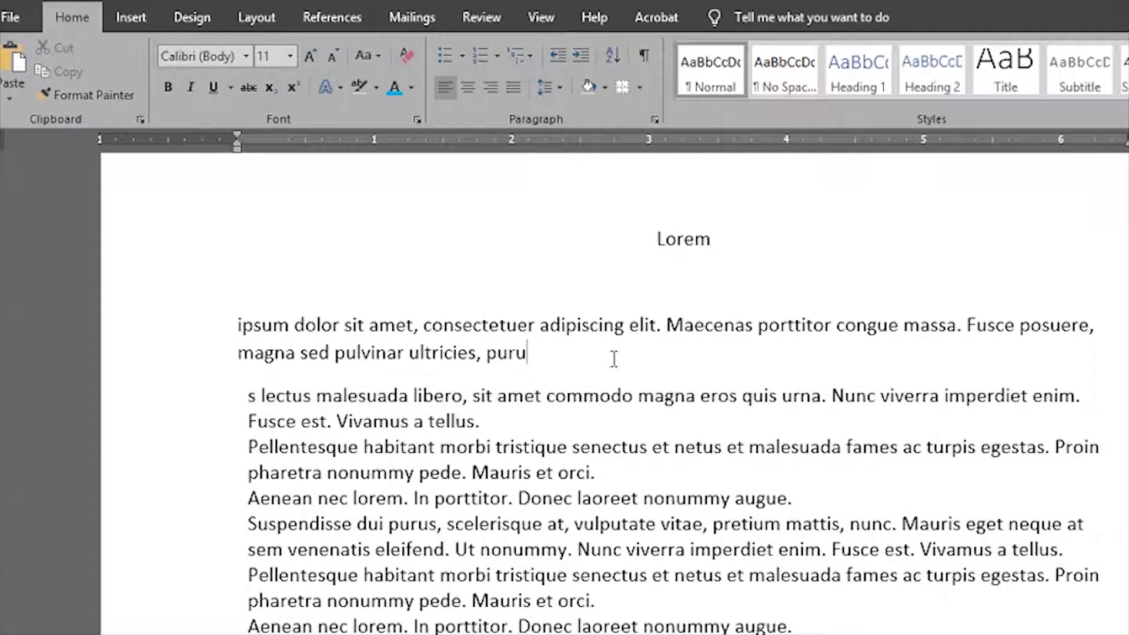
- Insert several blank lines after "puru" above the table, and check the table's text across its pages
{"action": "scroll", "coordinate": [614, 358], "scroll_direction": "down", "scroll_amount": 1}
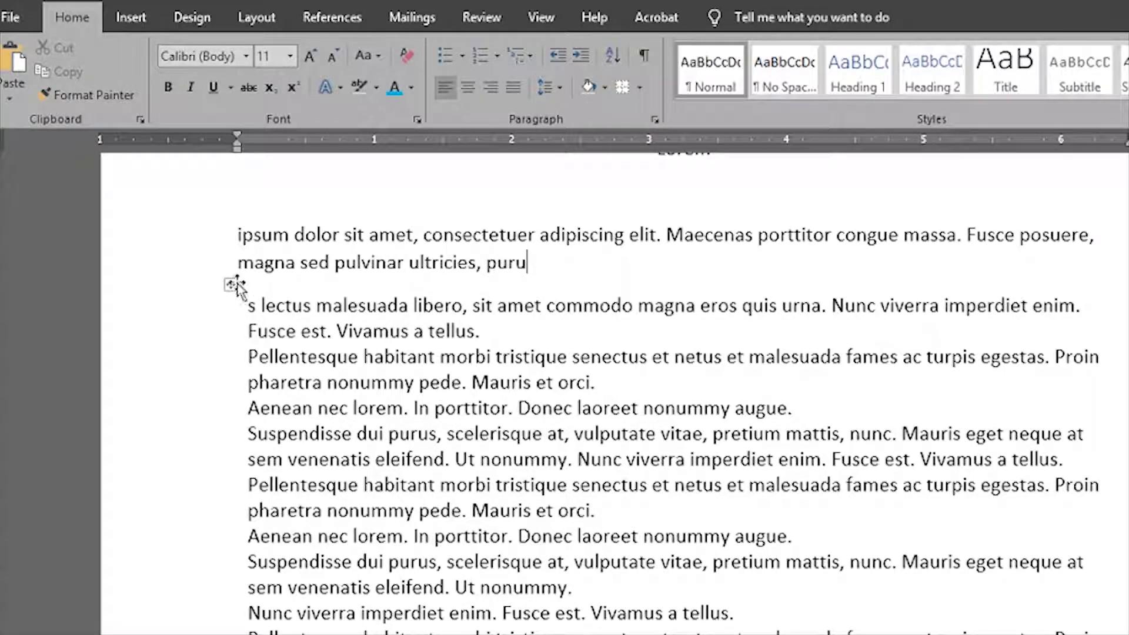
{"action": "key", "text": "Return"}
{"action": "key", "text": "Return"}
{"action": "key", "text": "Return"}
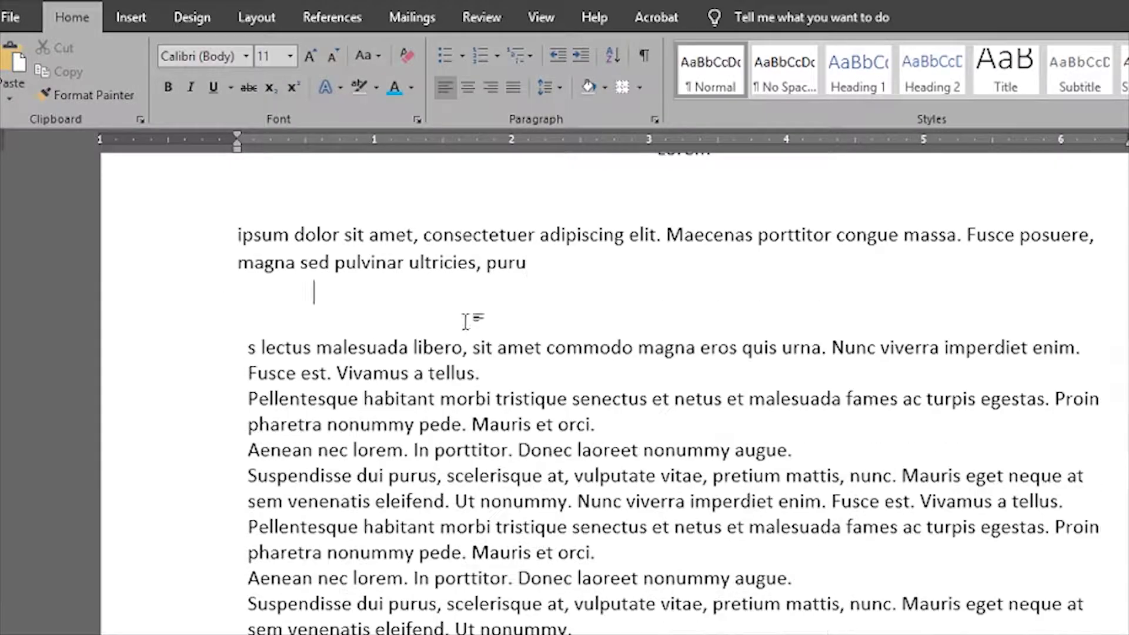
{"action": "key", "text": "Return"}
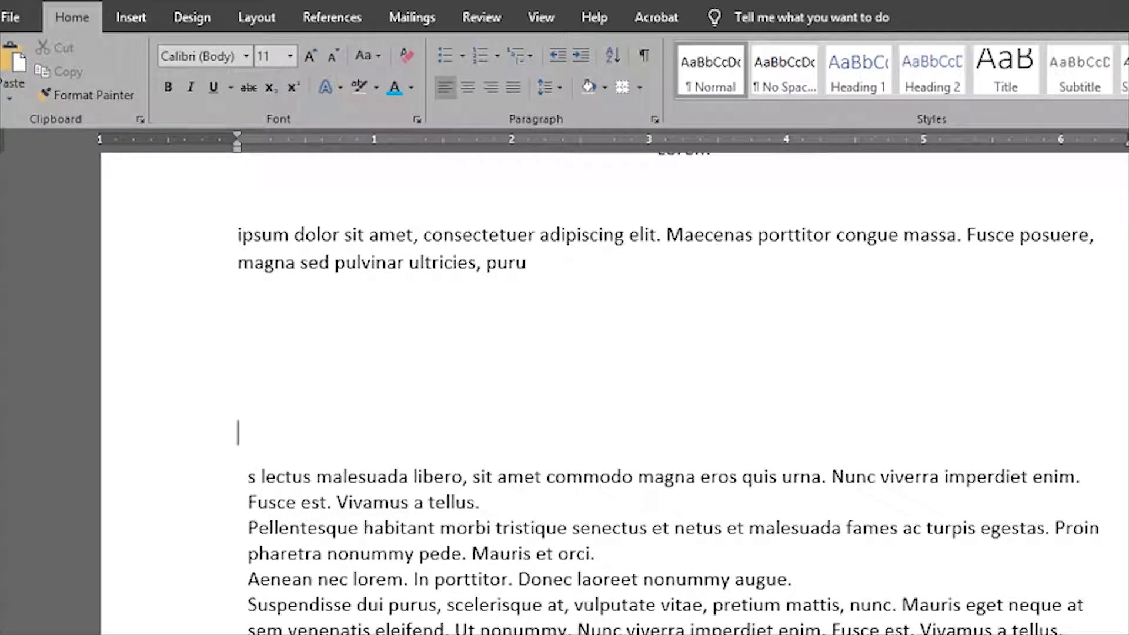
{"action": "scroll", "coordinate": [661, 313], "scroll_direction": "down", "scroll_amount": 10}
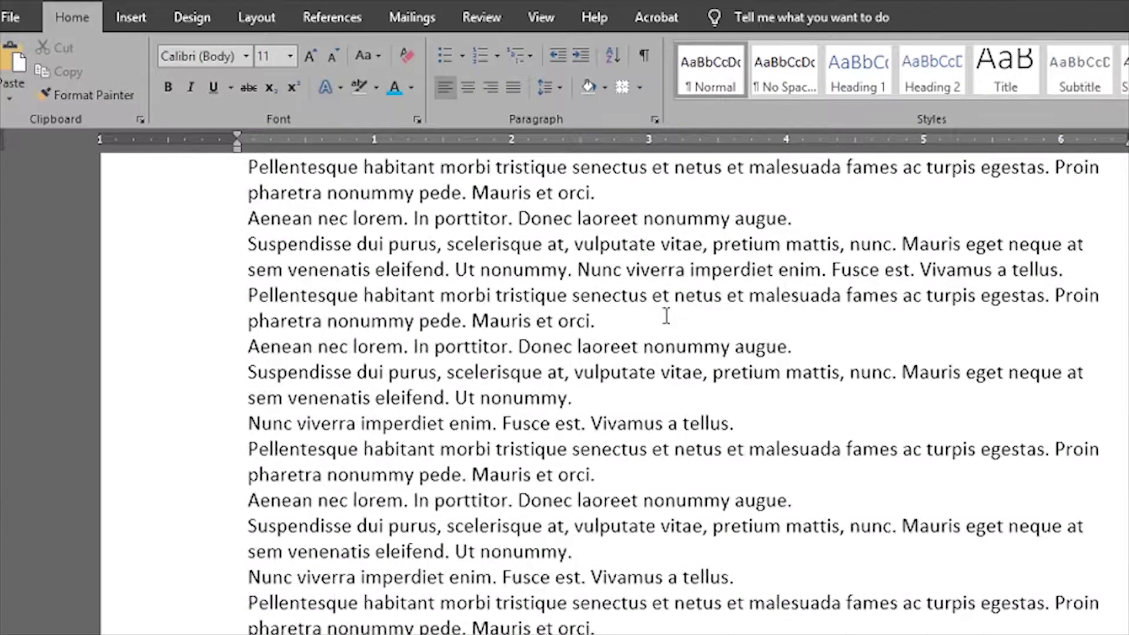
{"action": "scroll", "coordinate": [666, 314], "scroll_direction": "down", "scroll_amount": 15}
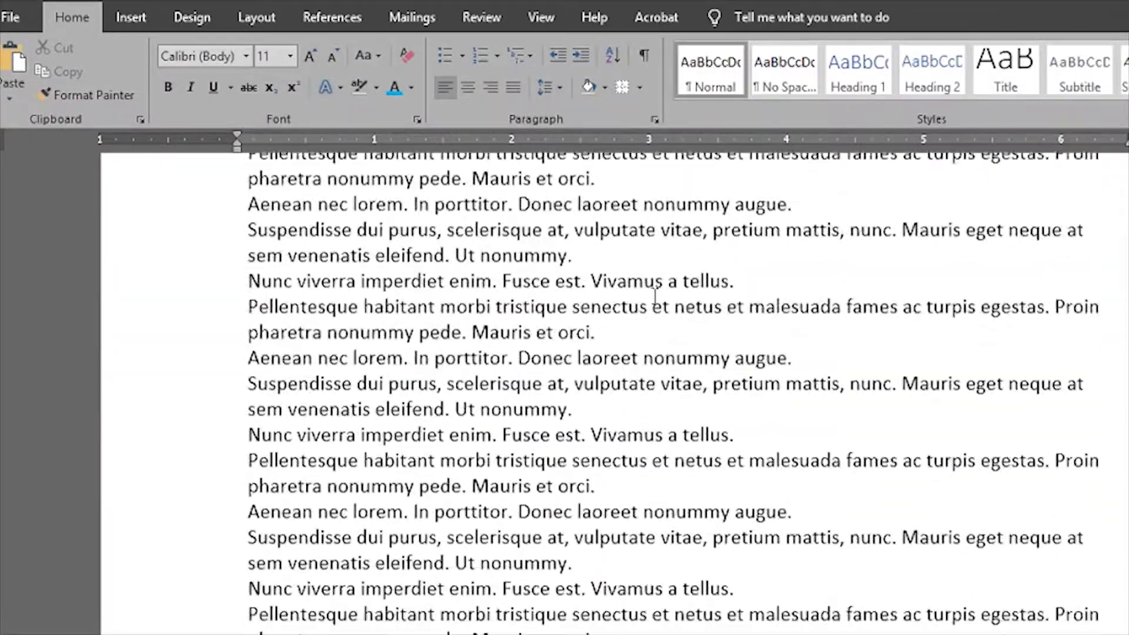
{"action": "scroll", "coordinate": [659, 296], "scroll_direction": "up", "scroll_amount": 20}
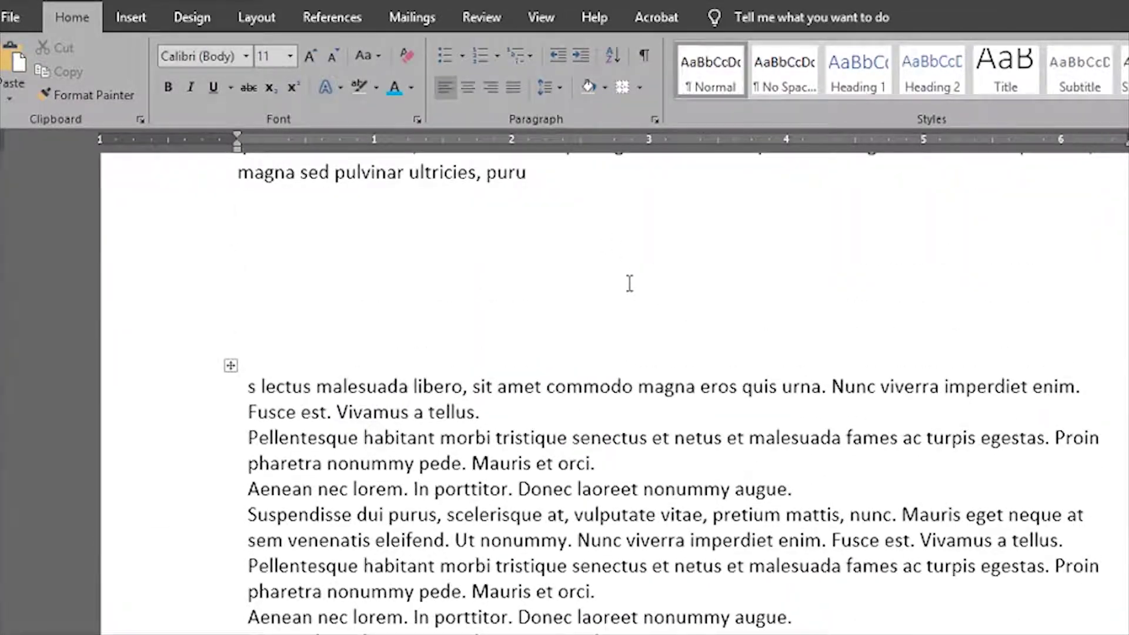
- Delete the blank lines above the table and the opening words of the text in its cell
{"action": "left_click", "coordinate": [459, 404]}
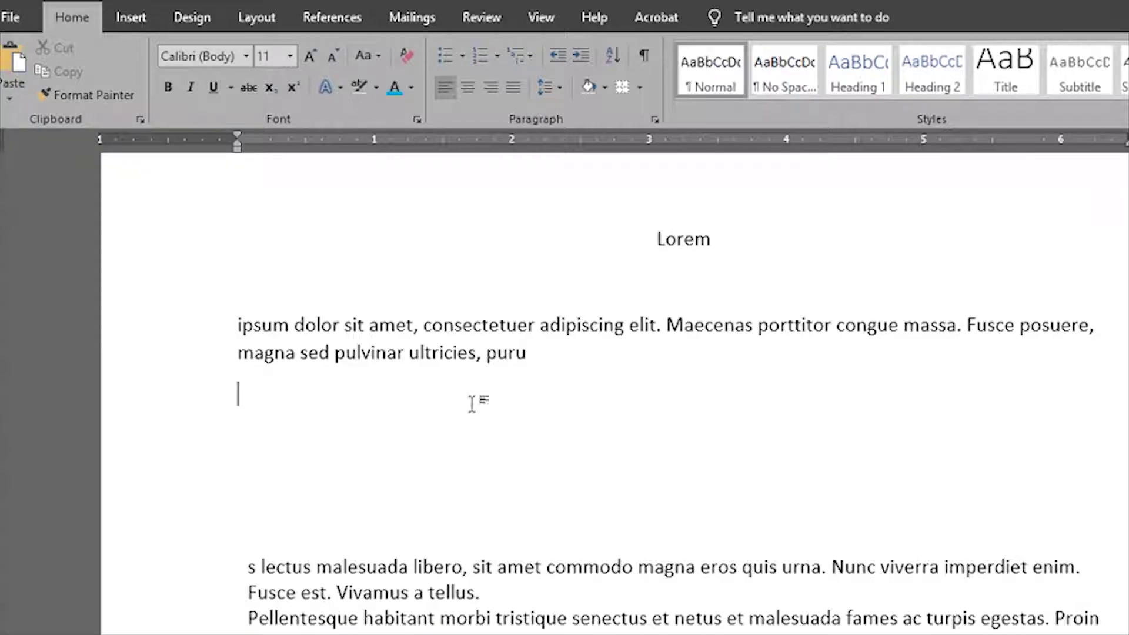
{"action": "key", "text": "Delete"}
{"action": "key", "text": "Delete"}
{"action": "key", "text": "Delete"}
{"action": "key", "text": "Delete"}
{"action": "key", "text": "Delete"}
{"action": "key", "text": "Delete"}
{"action": "key", "text": "Delete"}
{"action": "key", "text": "Delete"}
{"action": "key", "text": "Delete"}
{"action": "key", "text": "Delete"}
{"action": "key", "text": "Delete"}
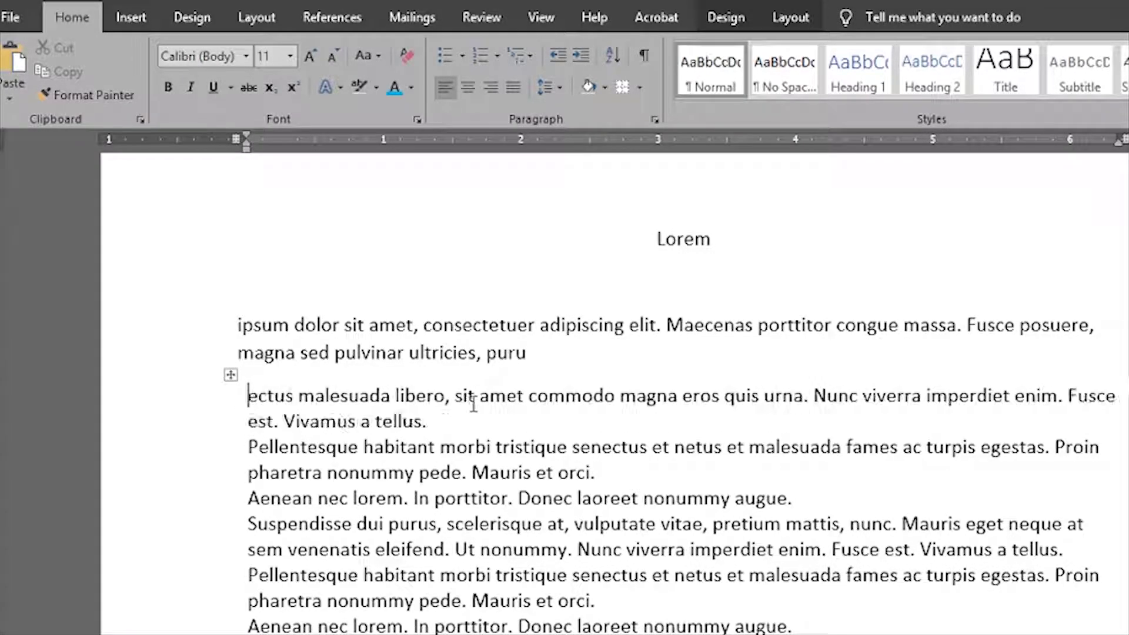
{"action": "key", "text": "Delete"}
{"action": "key", "text": "Delete"}
{"action": "key", "text": "Delete"}
{"action": "key", "text": "Delete"}
{"action": "key", "text": "Delete"}
{"action": "key", "text": "Delete"}
{"action": "key", "text": "Delete"}
{"action": "key", "text": "Delete"}
{"action": "key", "text": "Delete"}
{"action": "key", "text": "Delete"}
{"action": "key", "text": "Delete"}
{"action": "key", "text": "Delete"}
{"action": "key", "text": "Delete"}
{"action": "key", "text": "Delete"}
{"action": "key", "text": "Delete"}
{"action": "key", "text": "Delete"}
{"action": "key", "text": "Delete"}
{"action": "key", "text": "Delete"}
{"action": "key", "text": "Delete"}
{"action": "key", "text": "Delete"}
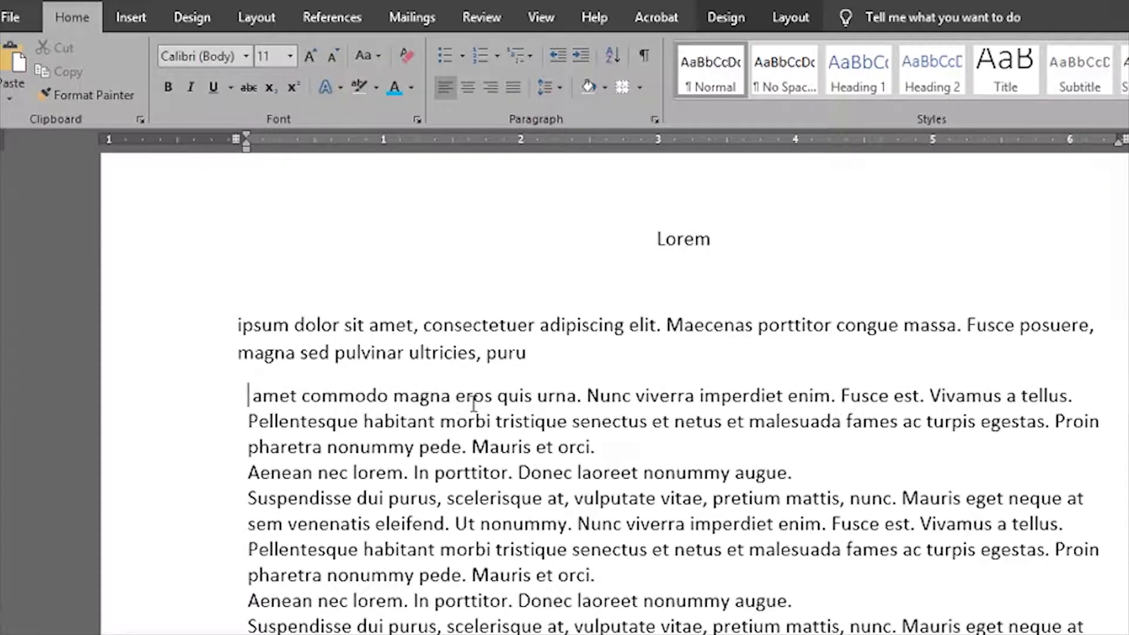
- Clear the entire document and generate new sample paragraphs with =lorem()
{"action": "key", "text": "ctrl+a"}
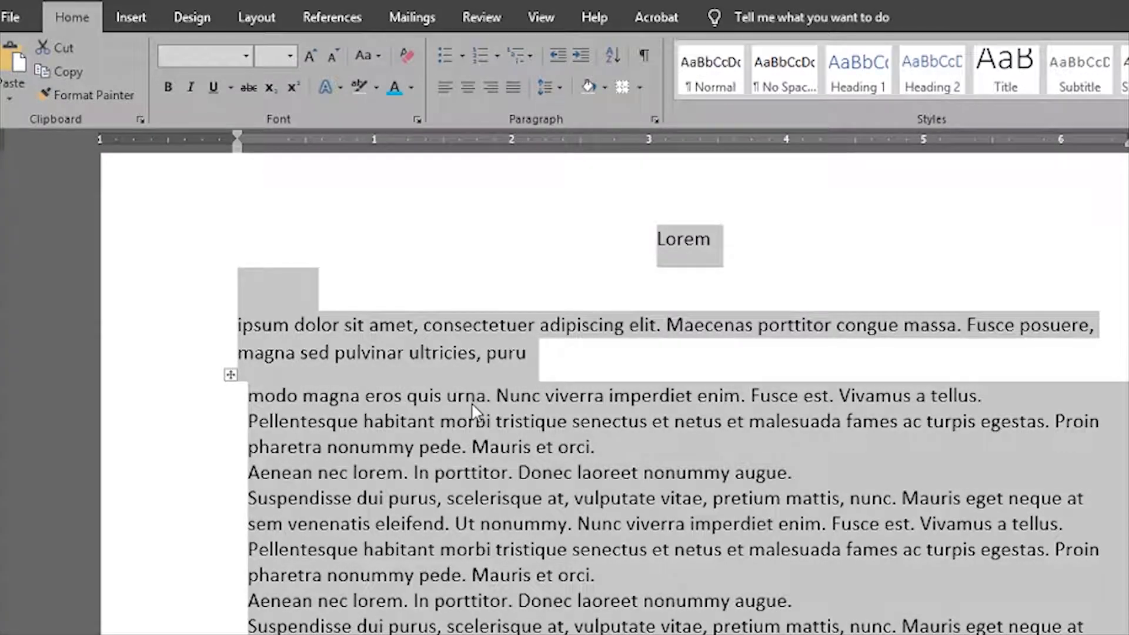
{"action": "key", "text": "Delete"}
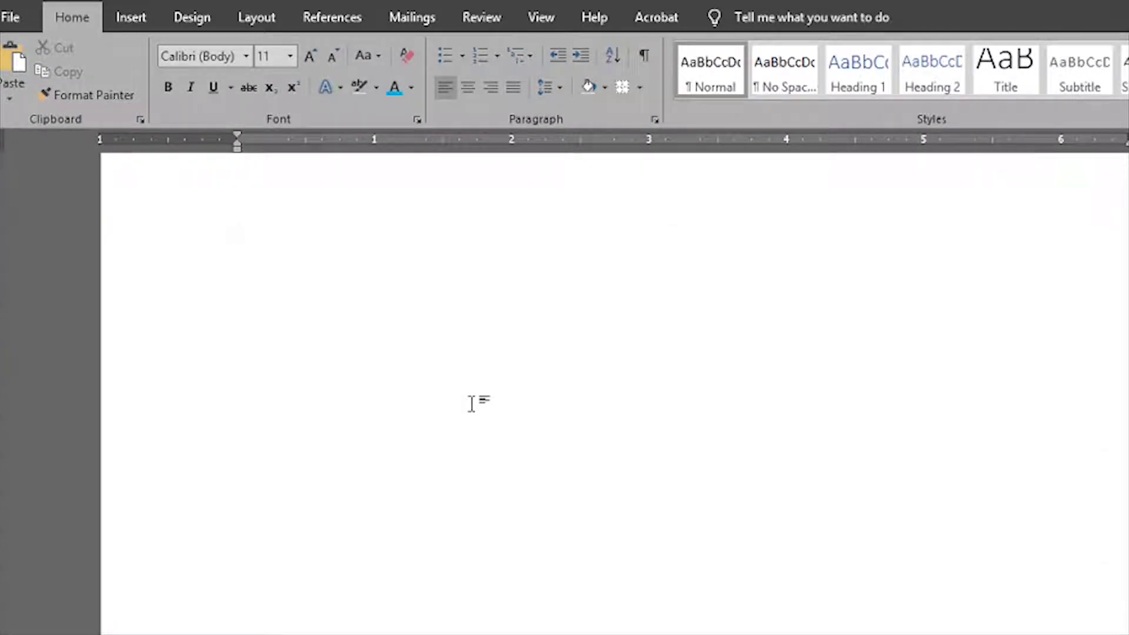
{"action": "type", "text": "=lorem()"}
{"action": "key", "text": "Return"}
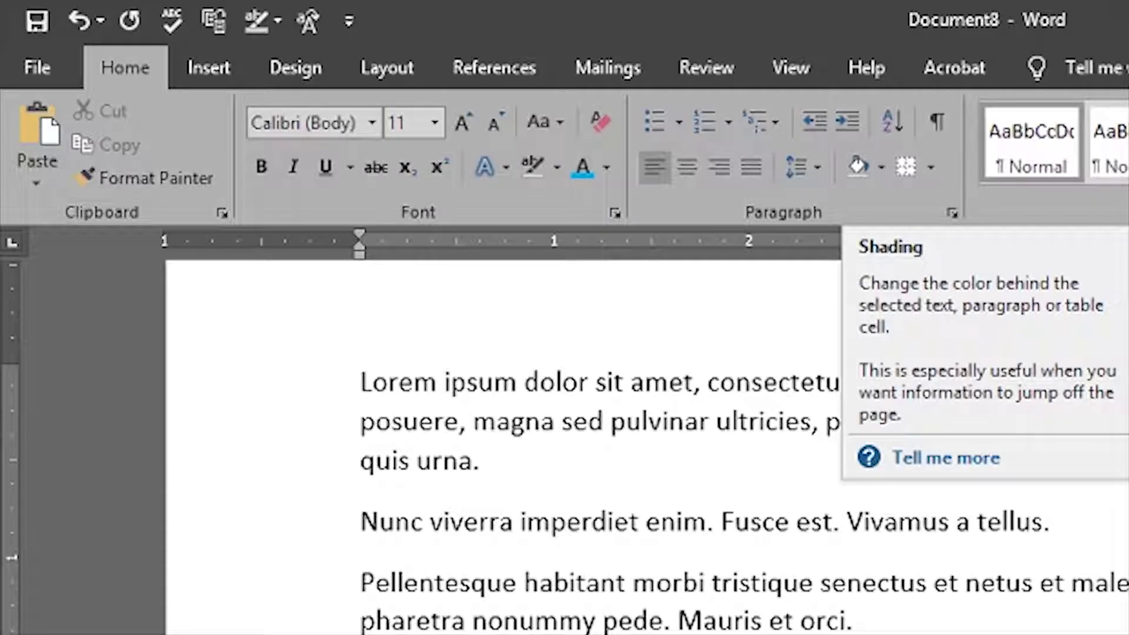
- Select text below the third paragraph, apply a dark blue theme shading to it, and deselect it
{"action": "left_click", "coordinate": [352, 634]}
{"action": "left_click", "coordinate": [880, 168]}
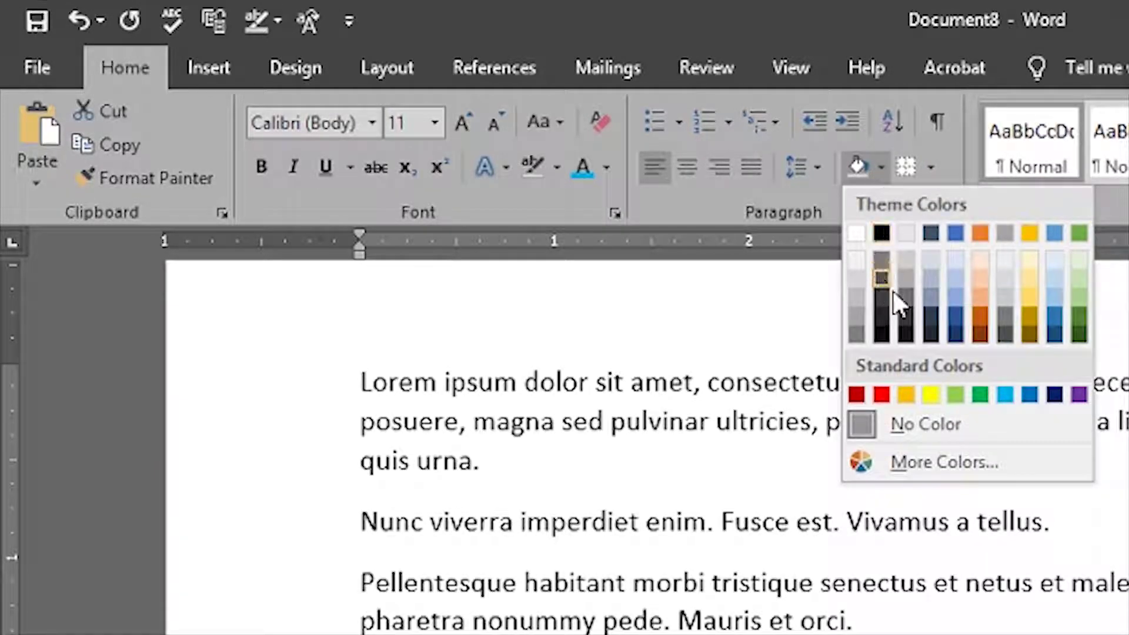
{"action": "left_click", "coordinate": [947, 311]}
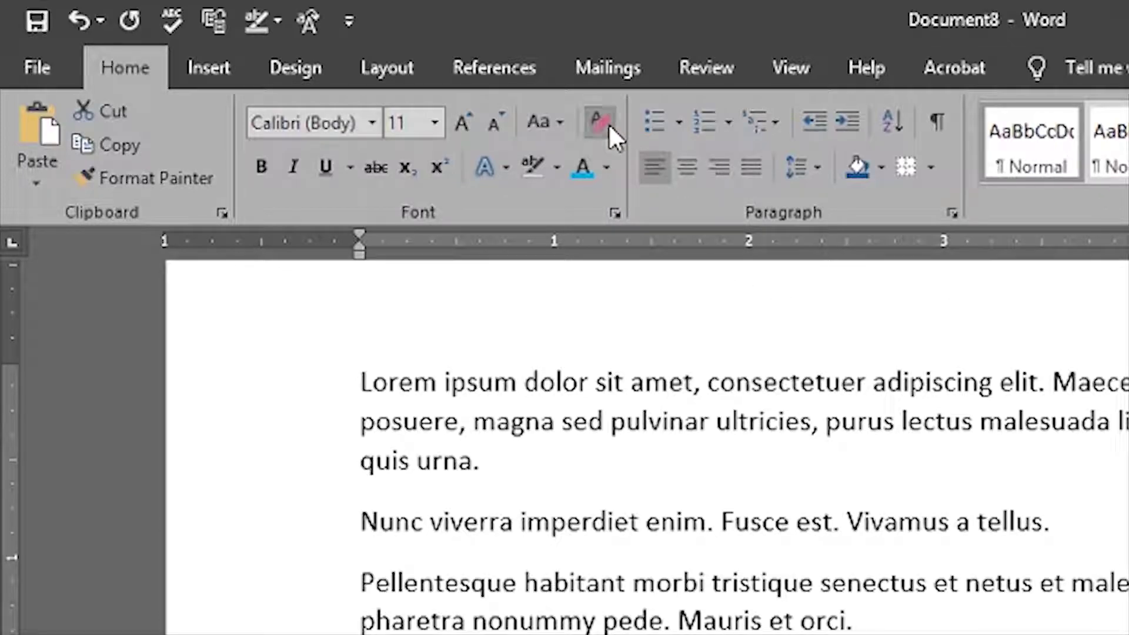
{"action": "left_click", "coordinate": [870, 633]}
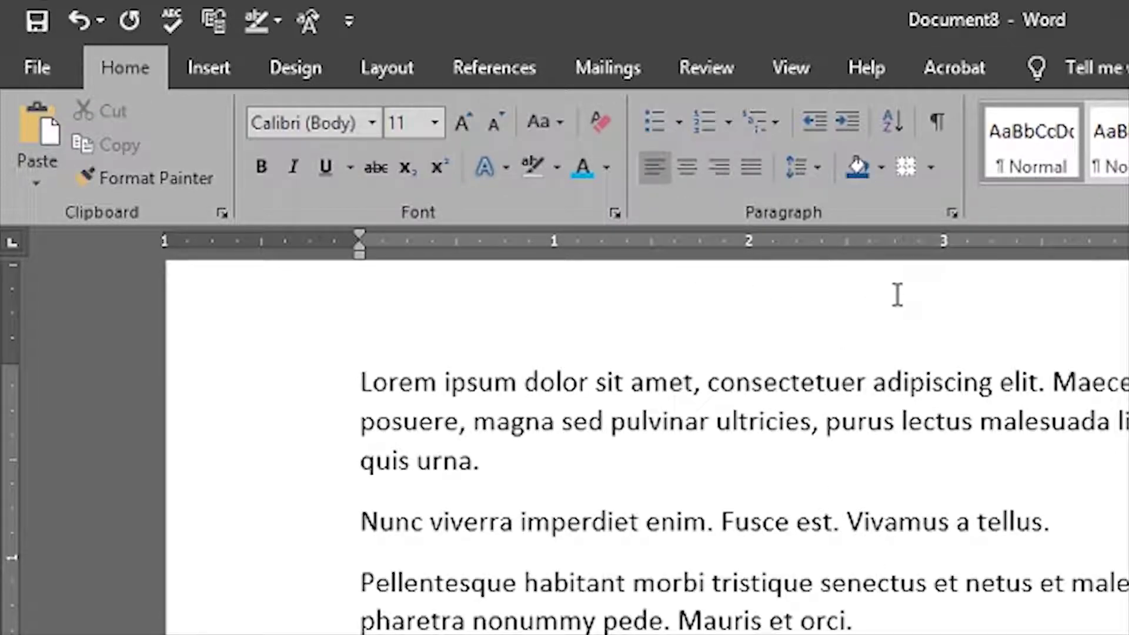
- Look through the border, font, font size and Change Case options without choosing any
{"action": "left_click", "coordinate": [932, 171]}
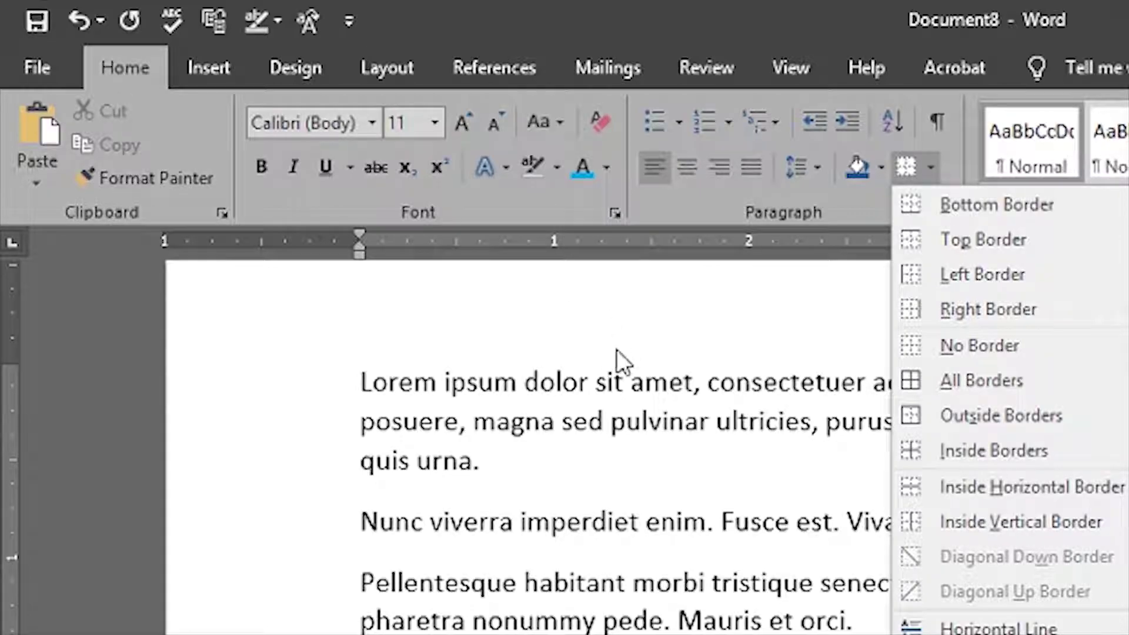
{"action": "left_click", "coordinate": [616, 389]}
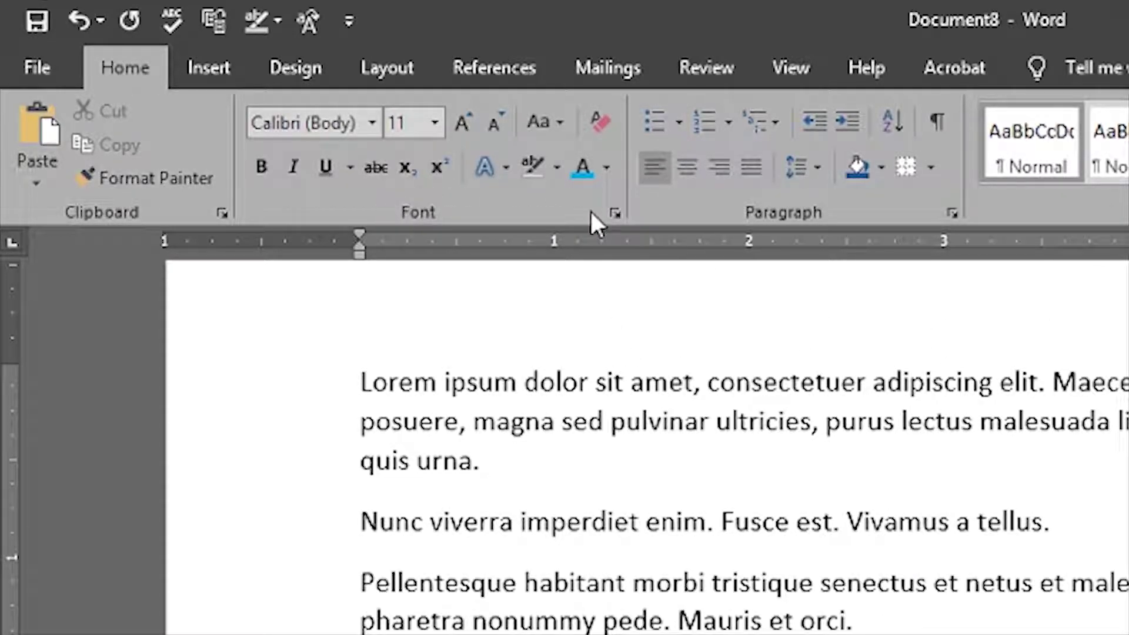
{"action": "left_click", "coordinate": [358, 126]}
{"action": "left_click", "coordinate": [371, 125]}
{"action": "left_click", "coordinate": [371, 124]}
{"action": "left_click", "coordinate": [434, 124]}
{"action": "left_click", "coordinate": [434, 124]}
{"action": "left_click", "coordinate": [556, 128]}
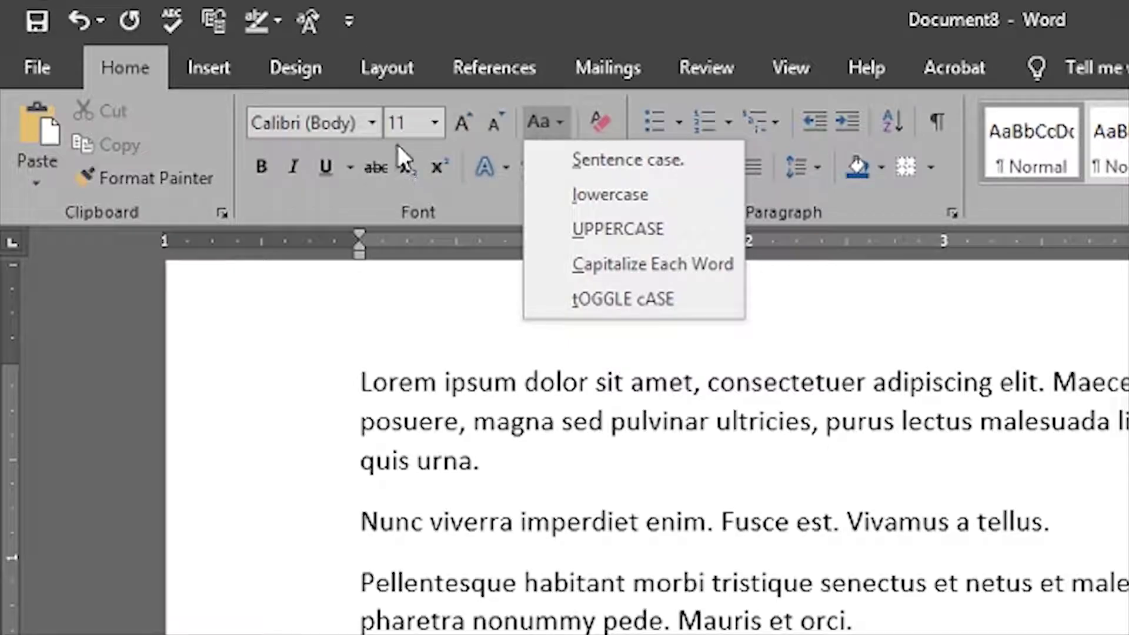
- Grow the font size several increments, shrink it back down to 10, and look at the available font sizes
{"action": "left_click", "coordinate": [470, 122]}
{"action": "left_click", "coordinate": [470, 124]}
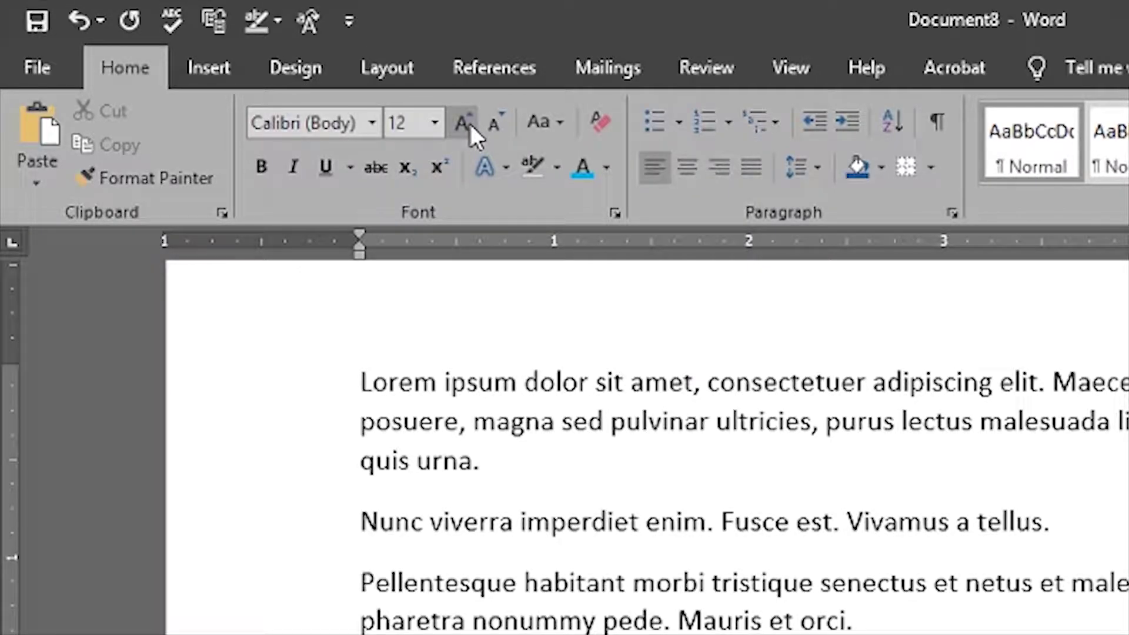
{"action": "left_click", "coordinate": [470, 125]}
{"action": "left_click", "coordinate": [470, 125]}
{"action": "left_click", "coordinate": [470, 125]}
{"action": "left_click", "coordinate": [503, 126]}
{"action": "left_click", "coordinate": [504, 125]}
{"action": "left_click", "coordinate": [504, 125]}
{"action": "left_click", "coordinate": [504, 126]}
{"action": "left_click", "coordinate": [504, 126]}
{"action": "left_click", "coordinate": [443, 125]}
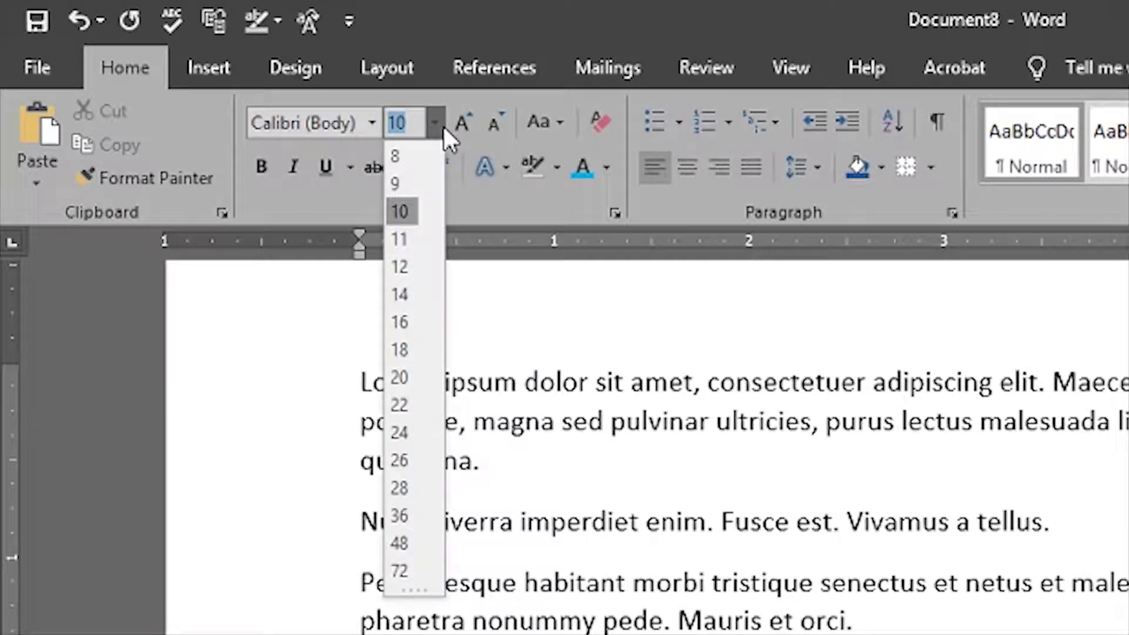
{"action": "left_click", "coordinate": [443, 125]}
{"action": "left_click", "coordinate": [443, 124]}
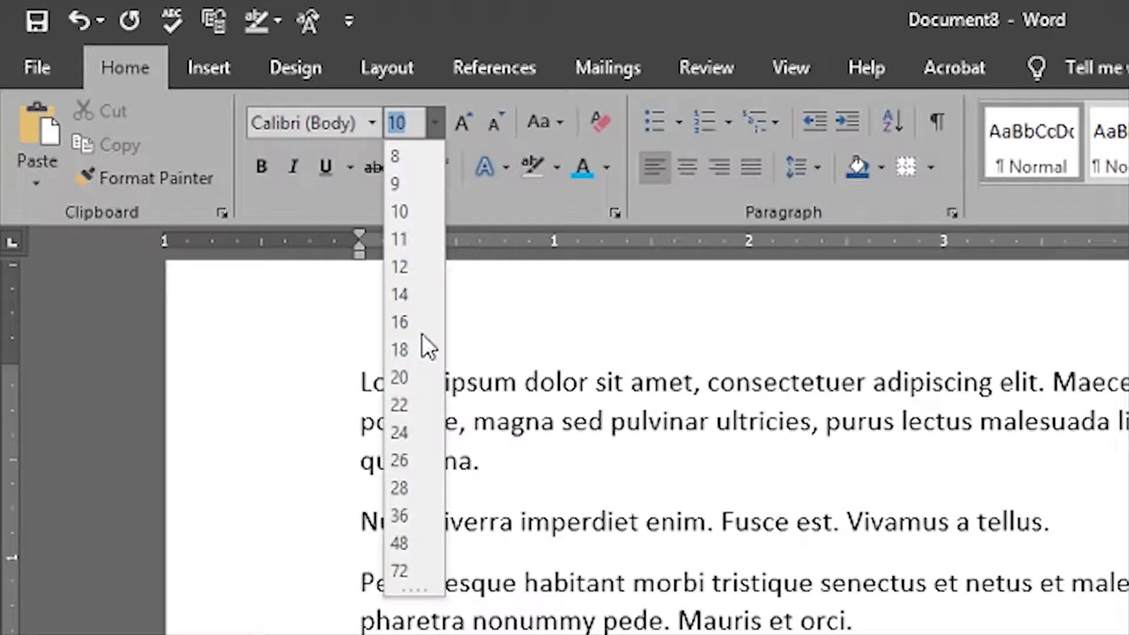
{"action": "left_click", "coordinate": [439, 125]}
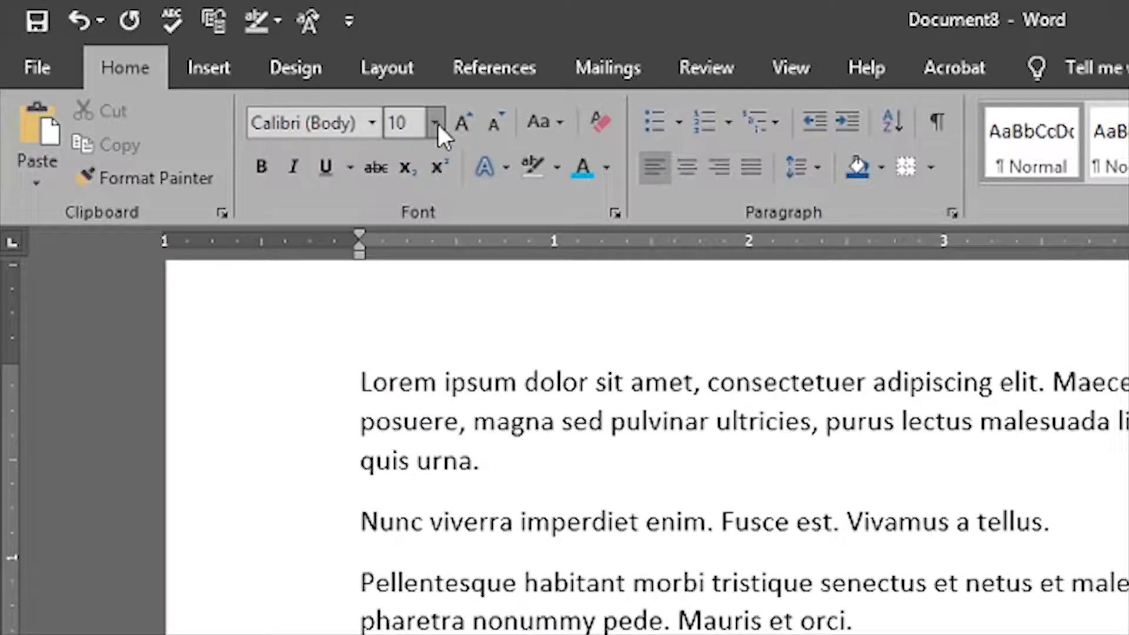
- Apply bullets to the current line and switch it to a numbered list
{"action": "left_click", "coordinate": [650, 130]}
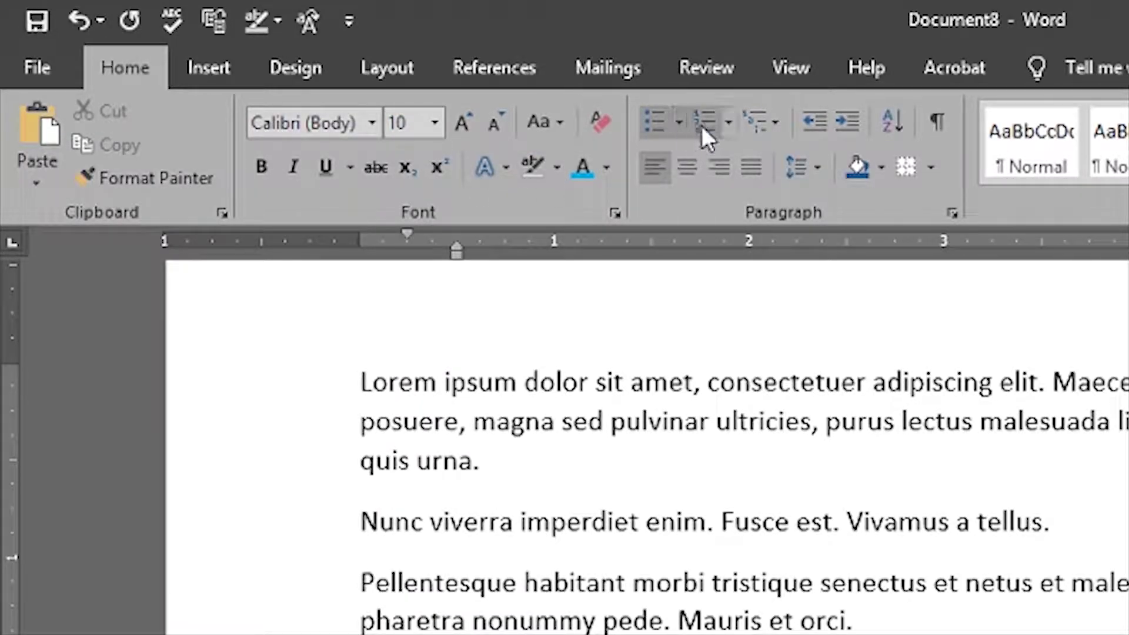
{"action": "left_click", "coordinate": [774, 124]}
{"action": "left_click", "coordinate": [771, 129]}
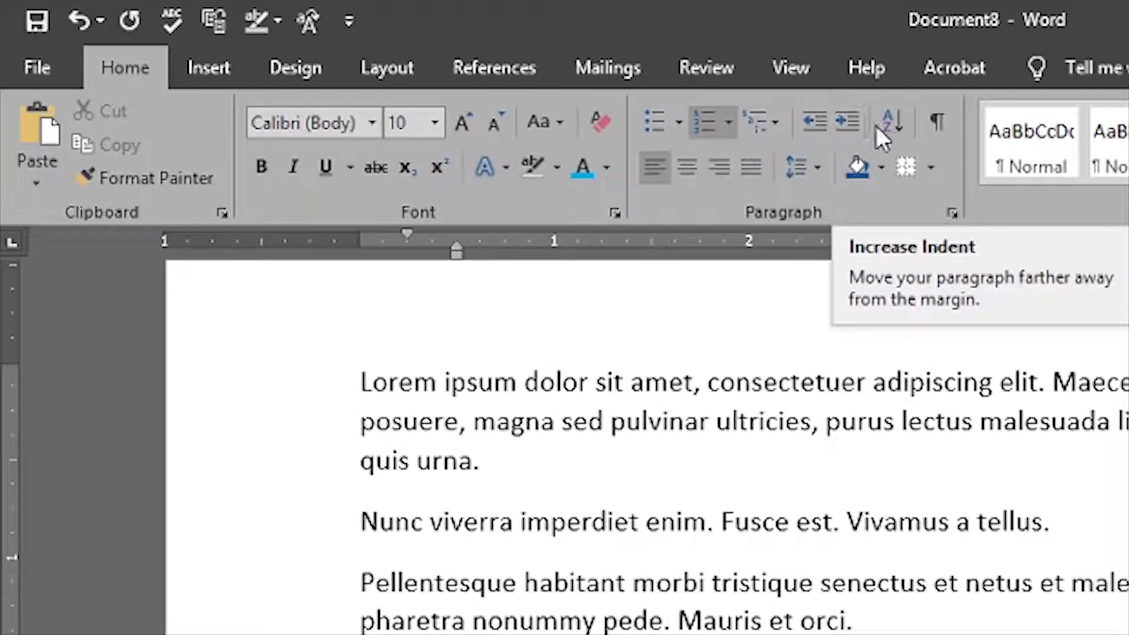
- Show the paragraph marks and look at the line spacing options without choosing one
{"action": "left_click", "coordinate": [932, 125]}
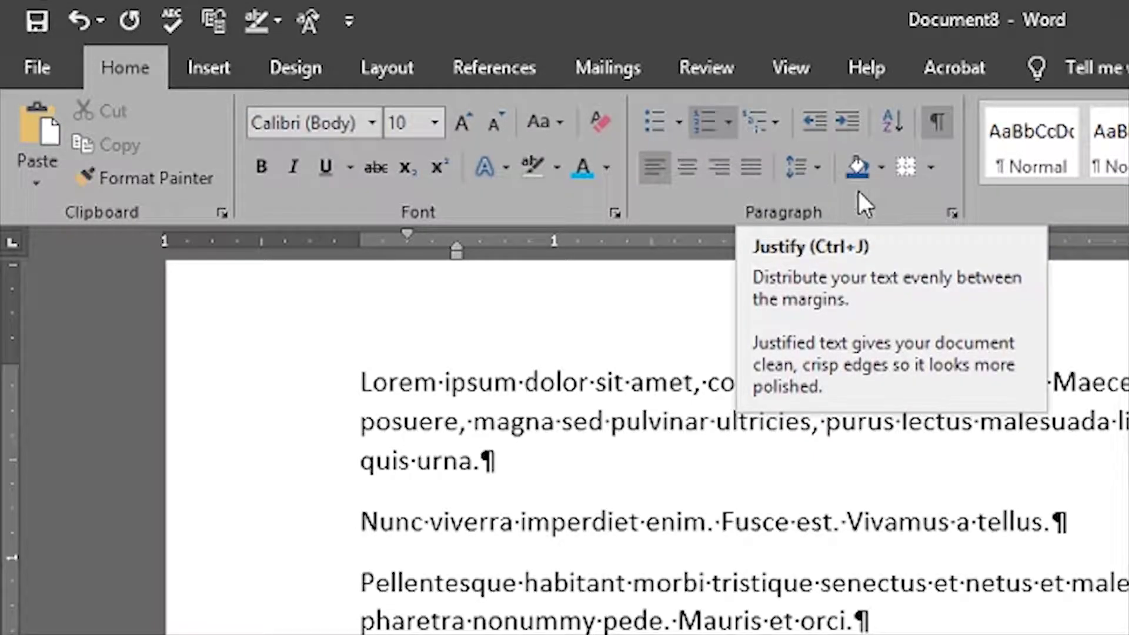
{"action": "left_click", "coordinate": [820, 179]}
{"action": "left_click", "coordinate": [820, 178]}
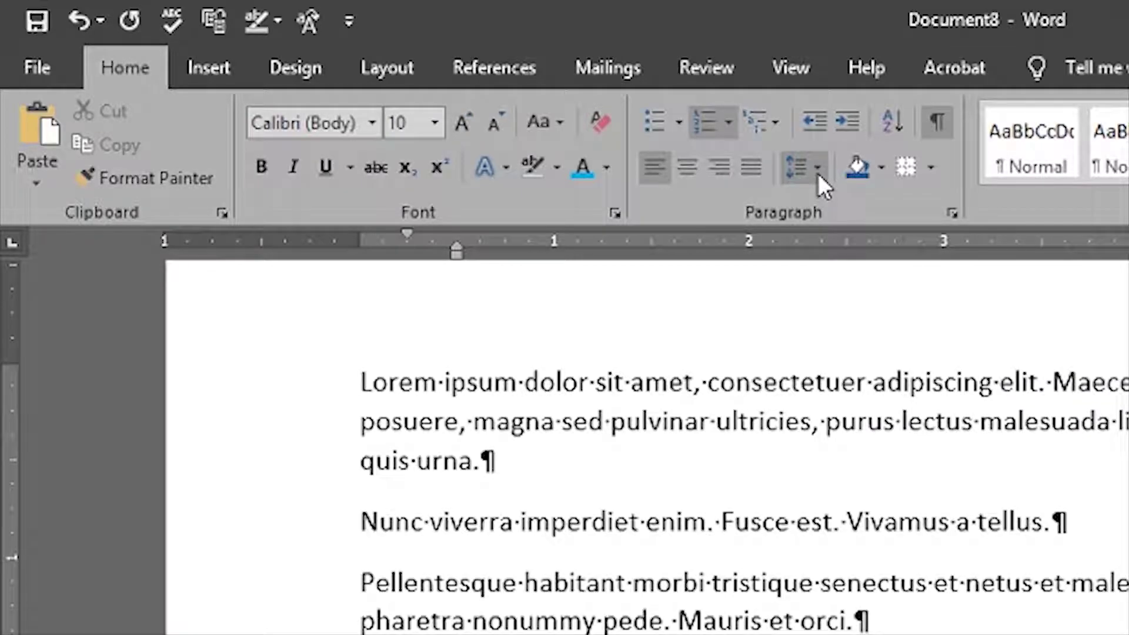
{"action": "left_click", "coordinate": [818, 175]}
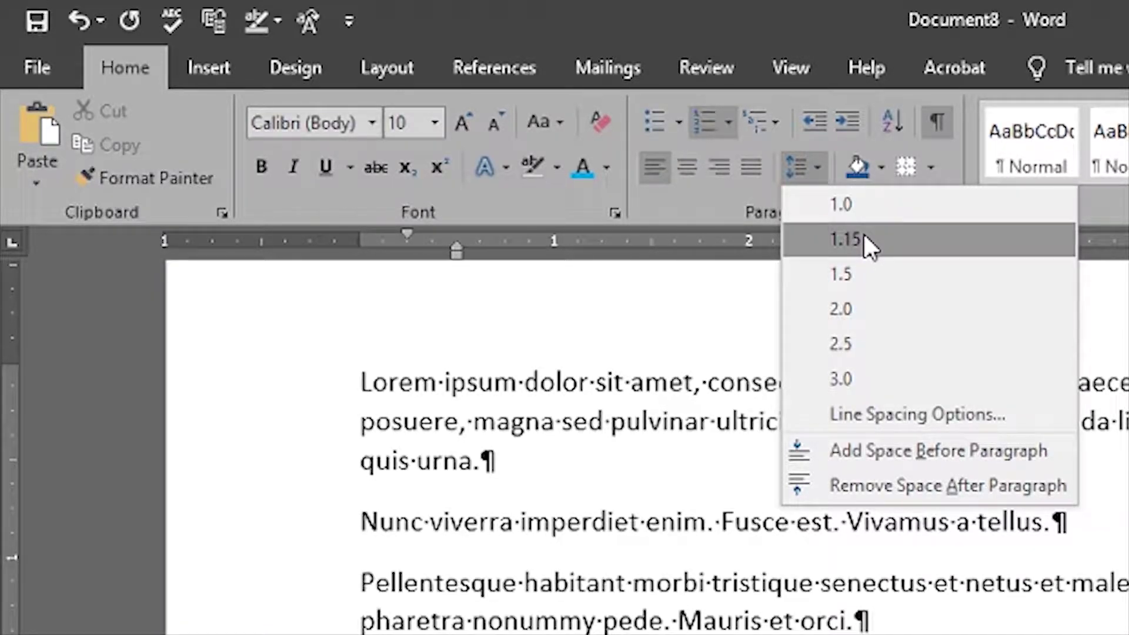
{"action": "left_click", "coordinate": [618, 353]}
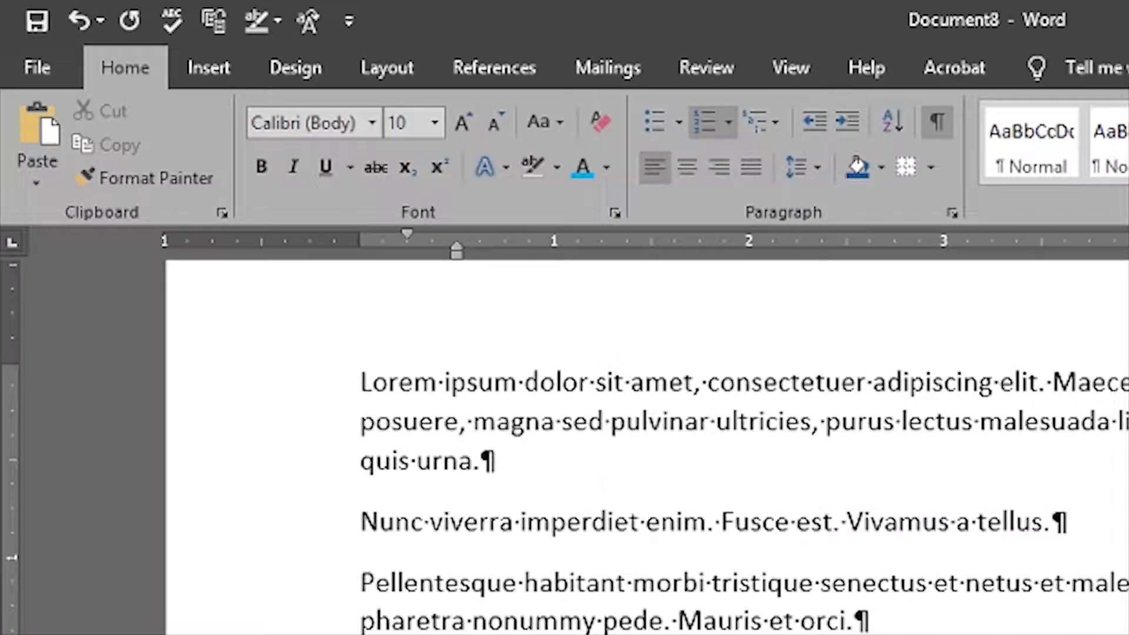
- Select all the sample paragraphs and look through the line spacing and border options without choosing any
{"action": "left_click_drag", "start_coordinate": [341, 629], "coordinate": [330, 385]}
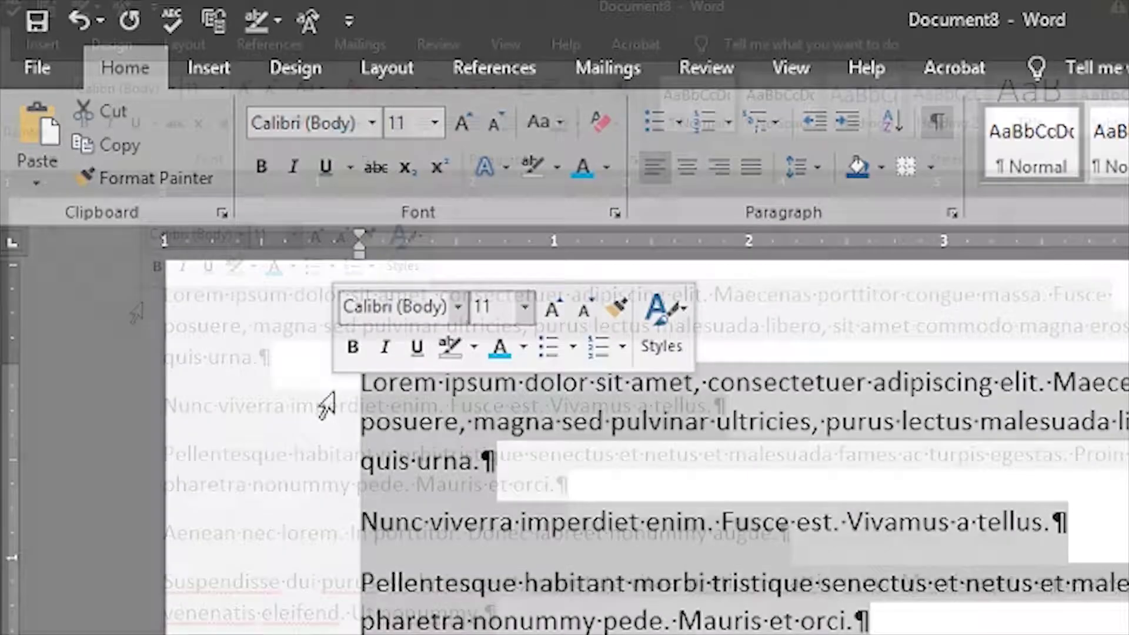
{"action": "left_click", "coordinate": [524, 125]}
{"action": "left_click", "coordinate": [531, 150]}
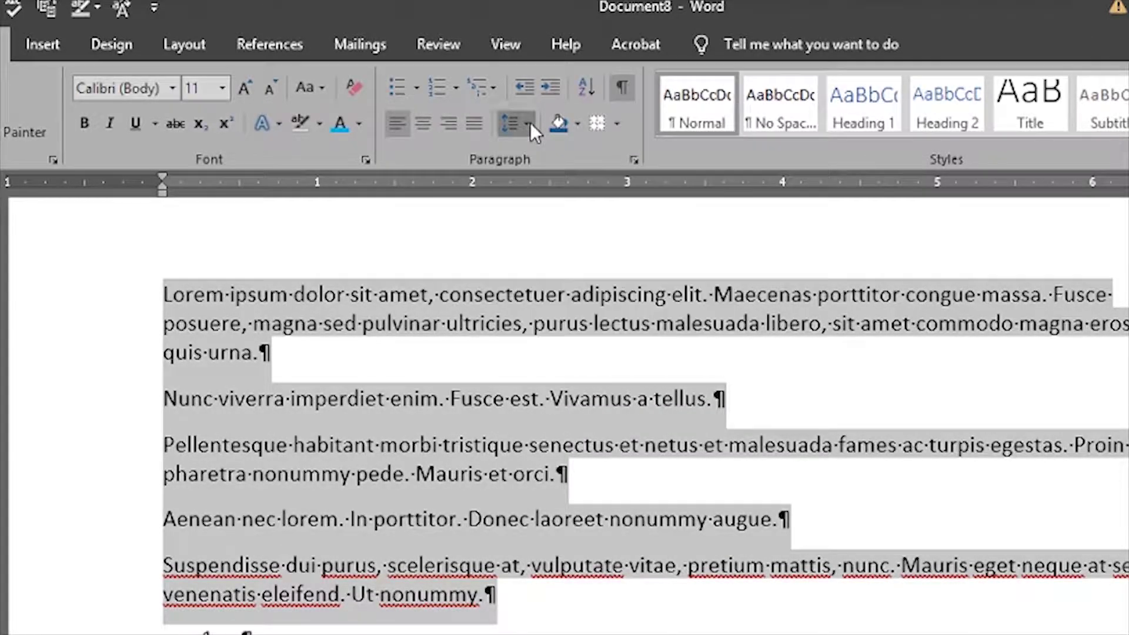
{"action": "left_click", "coordinate": [531, 122]}
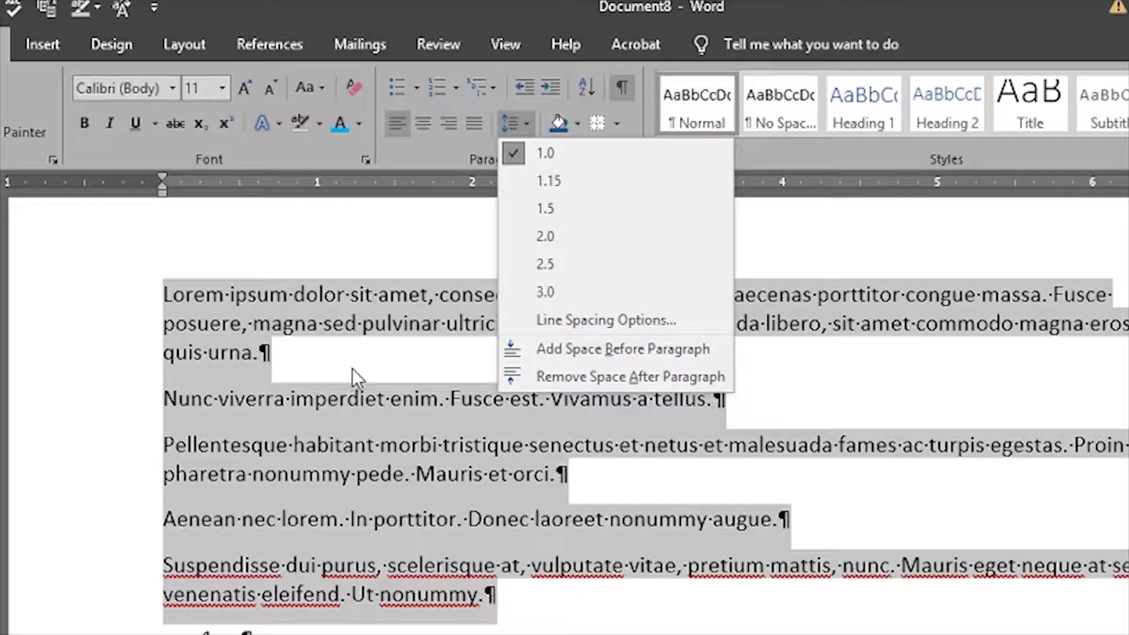
{"action": "left_click", "coordinate": [363, 354]}
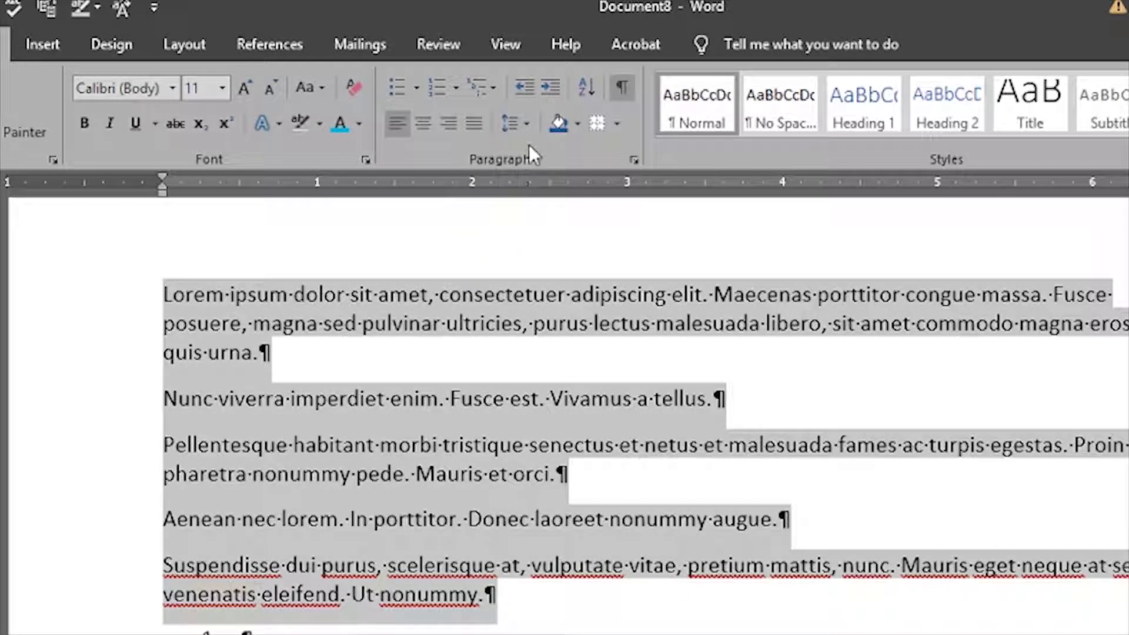
{"action": "left_click", "coordinate": [528, 125]}
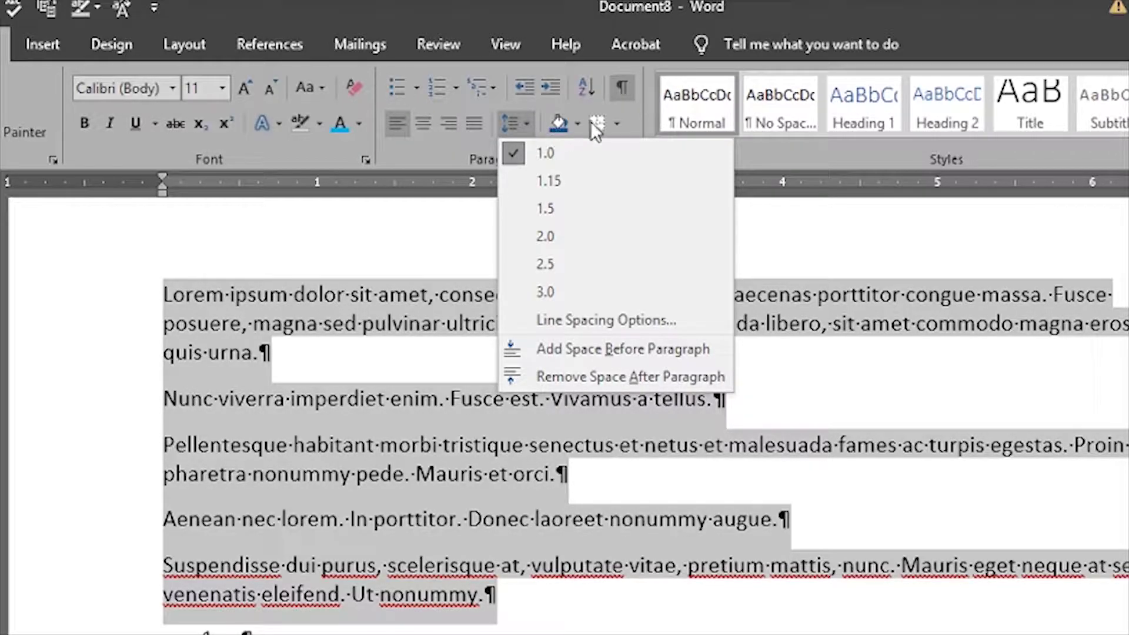
{"action": "left_click", "coordinate": [618, 122]}
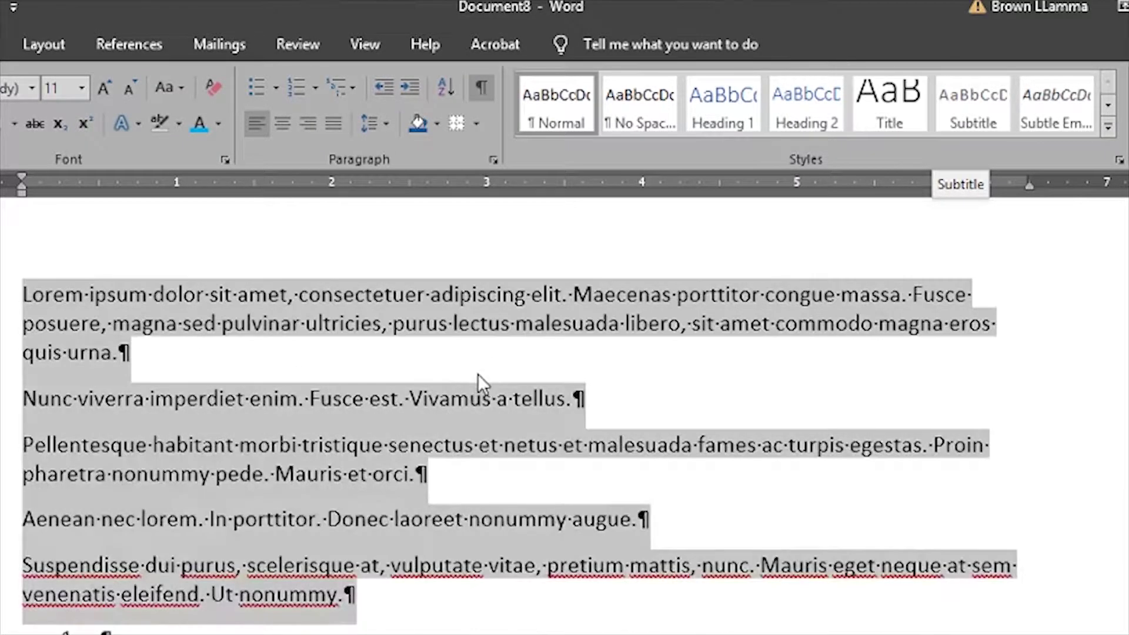
{"action": "left_click", "coordinate": [685, 360]}
{"action": "left_click_drag", "start_coordinate": [201, 356], "coordinate": [48, 286]}
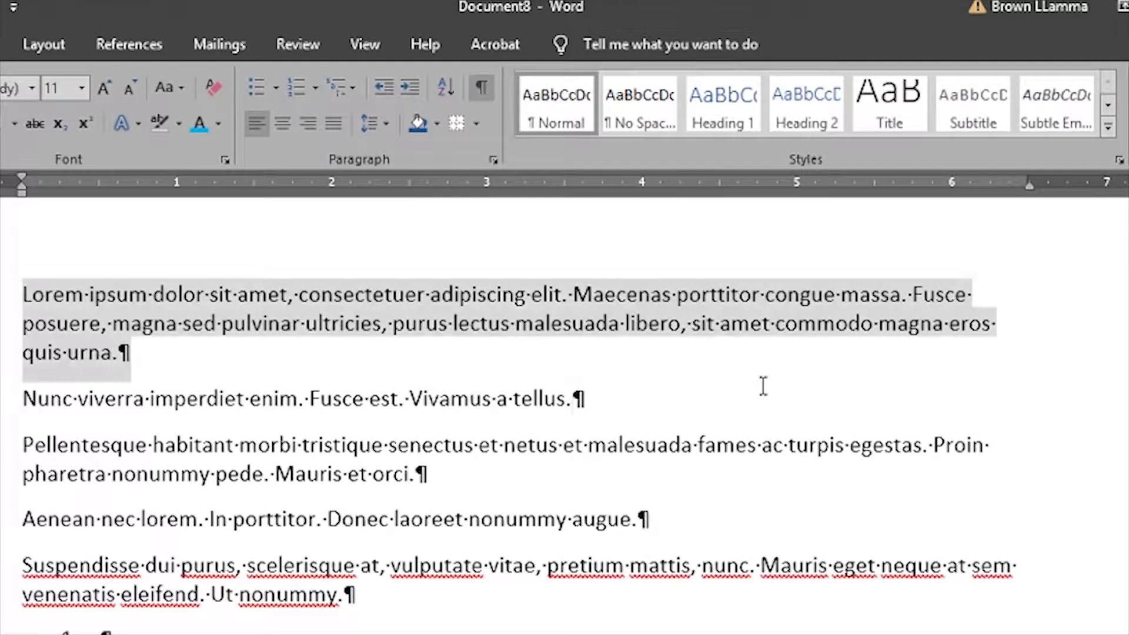
{"action": "left_click", "coordinate": [656, 371]}
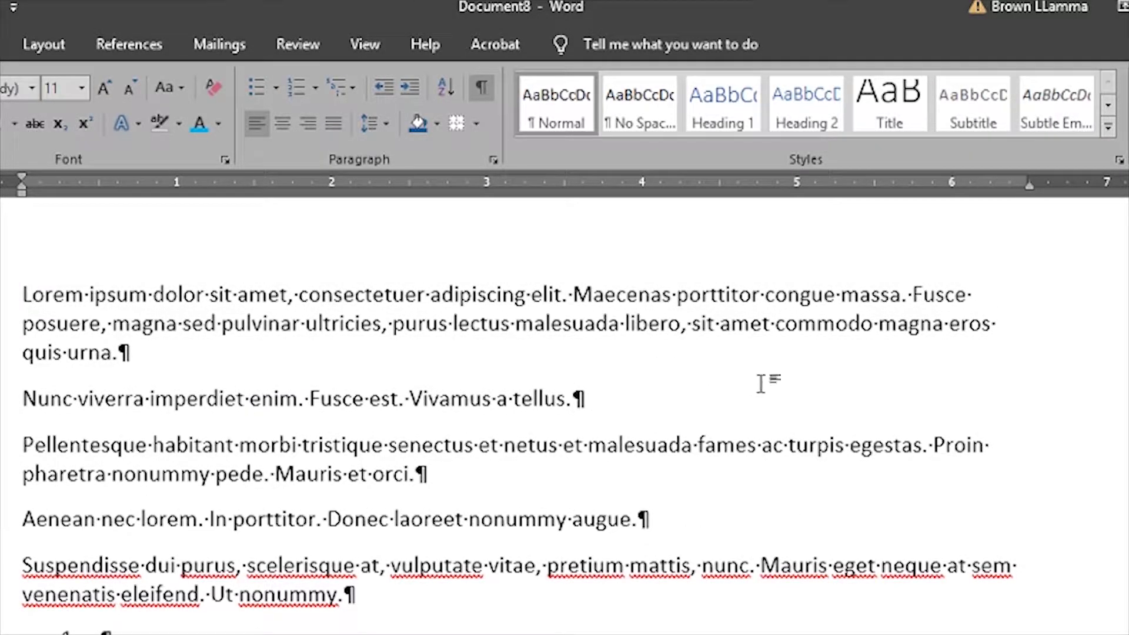
- Find "vulputate" in the document with the Navigation pane and widen the pane to view the full results
{"action": "left_click", "coordinate": [1024, 59]}
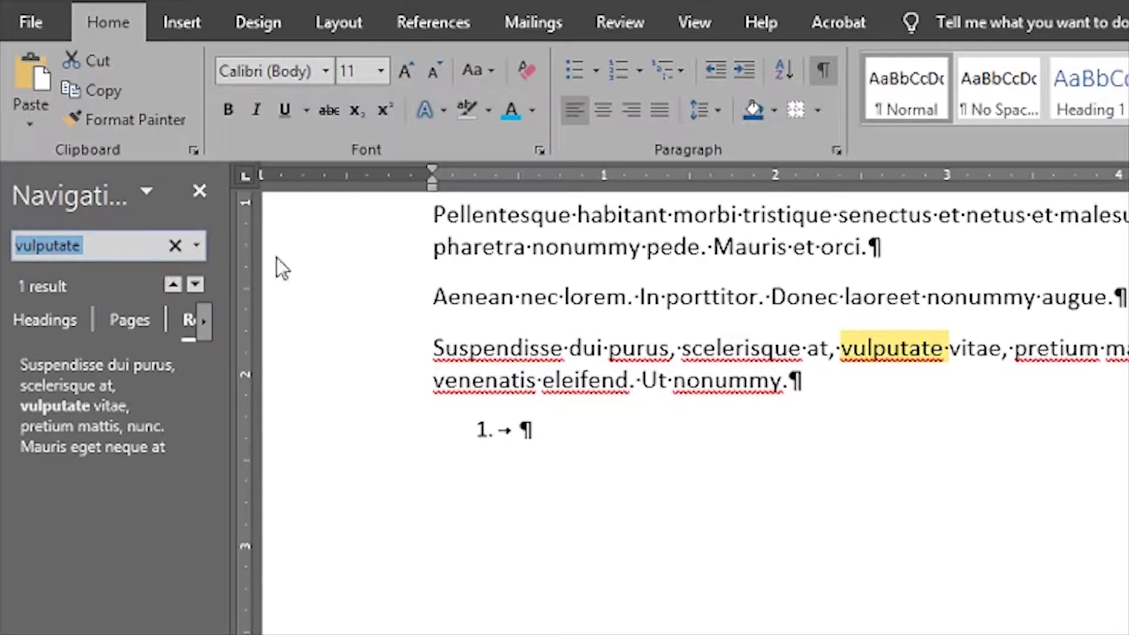
{"action": "left_click", "coordinate": [199, 190]}
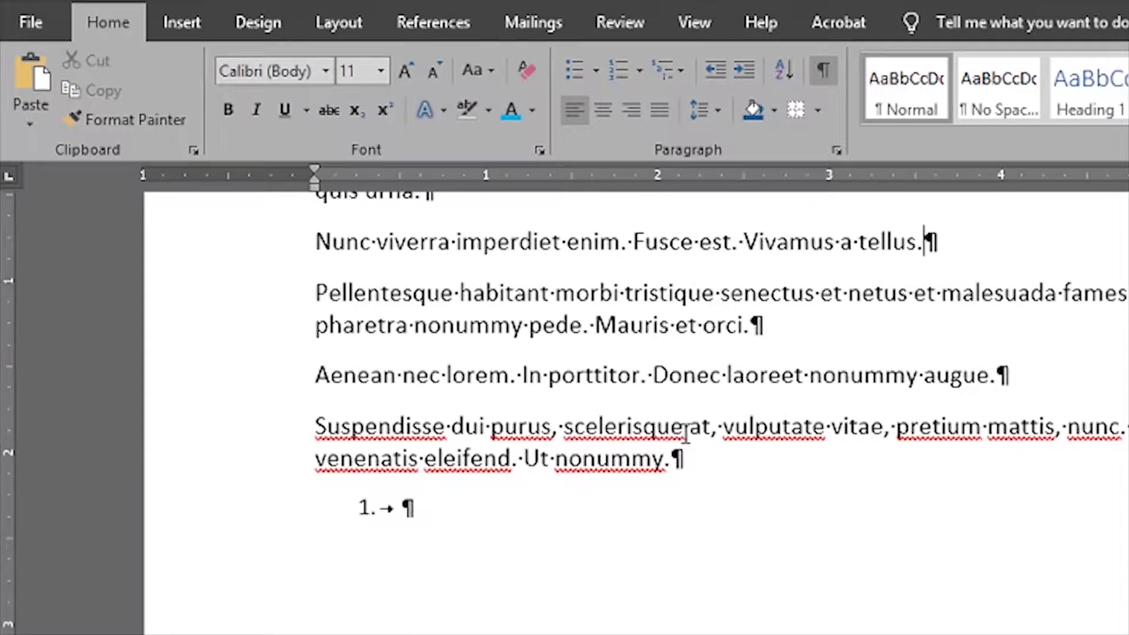
{"action": "key", "text": "ctrl+f"}
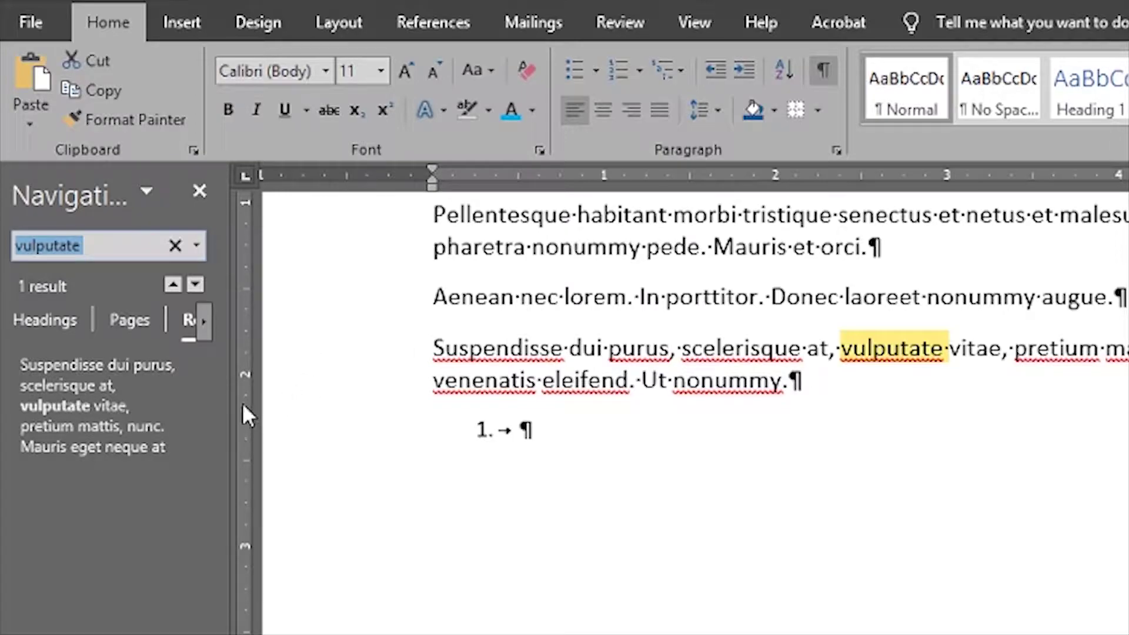
{"action": "left_click_drag", "start_coordinate": [226, 404], "coordinate": [368, 391]}
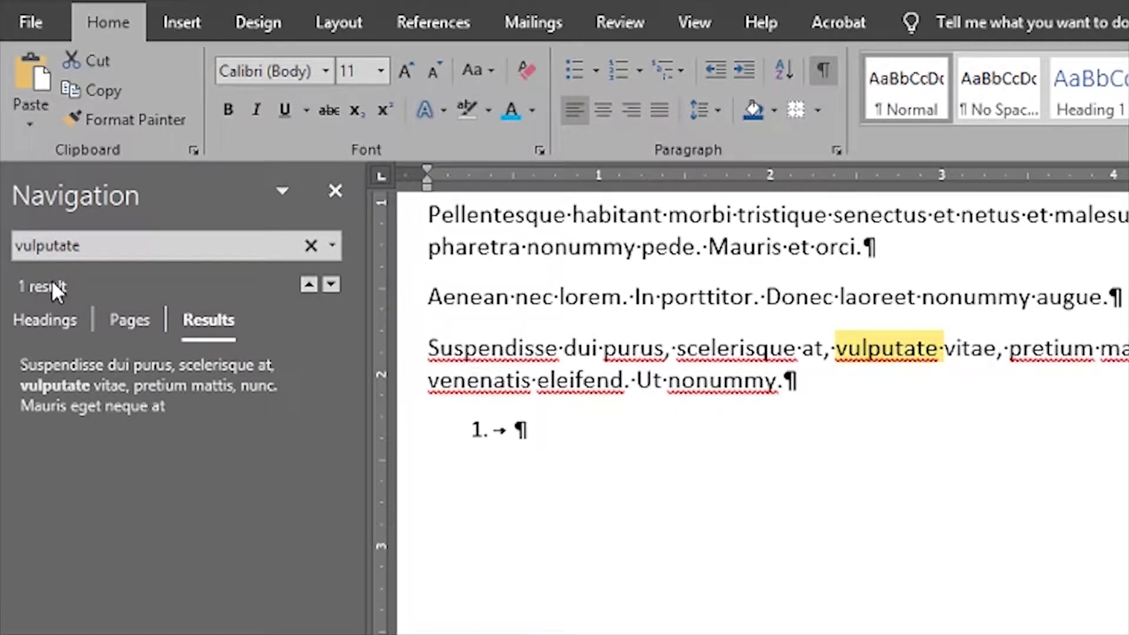
{"action": "double_click", "coordinate": [64, 246]}
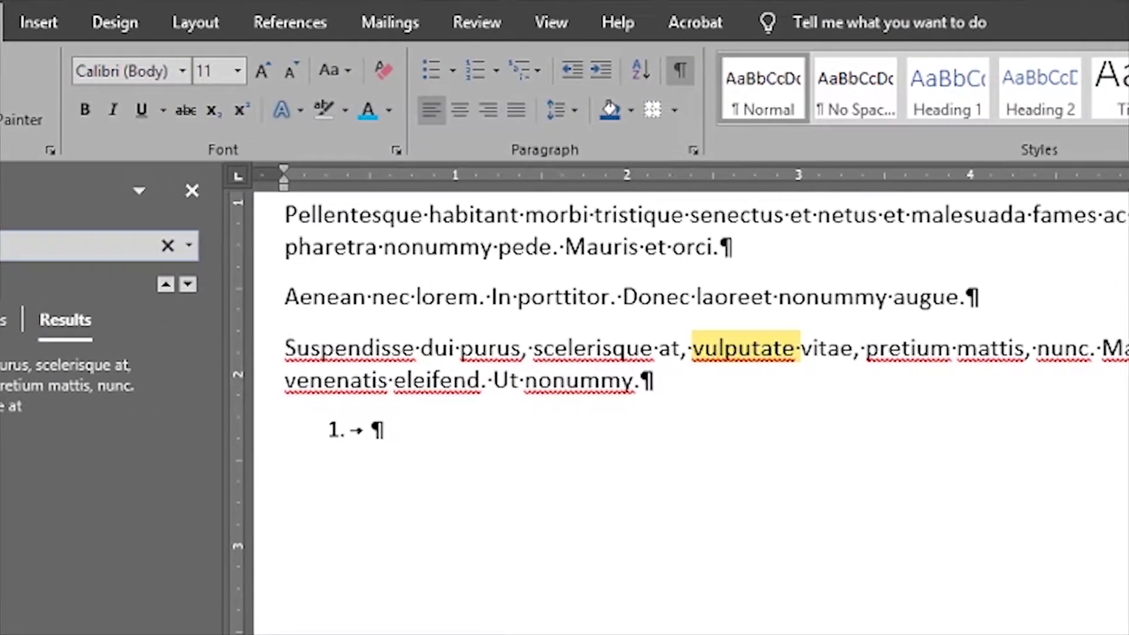
- Look at the Find and Replace settings for "vulputate" and leave without replacing anything
{"action": "left_click", "coordinate": [1108, 97]}
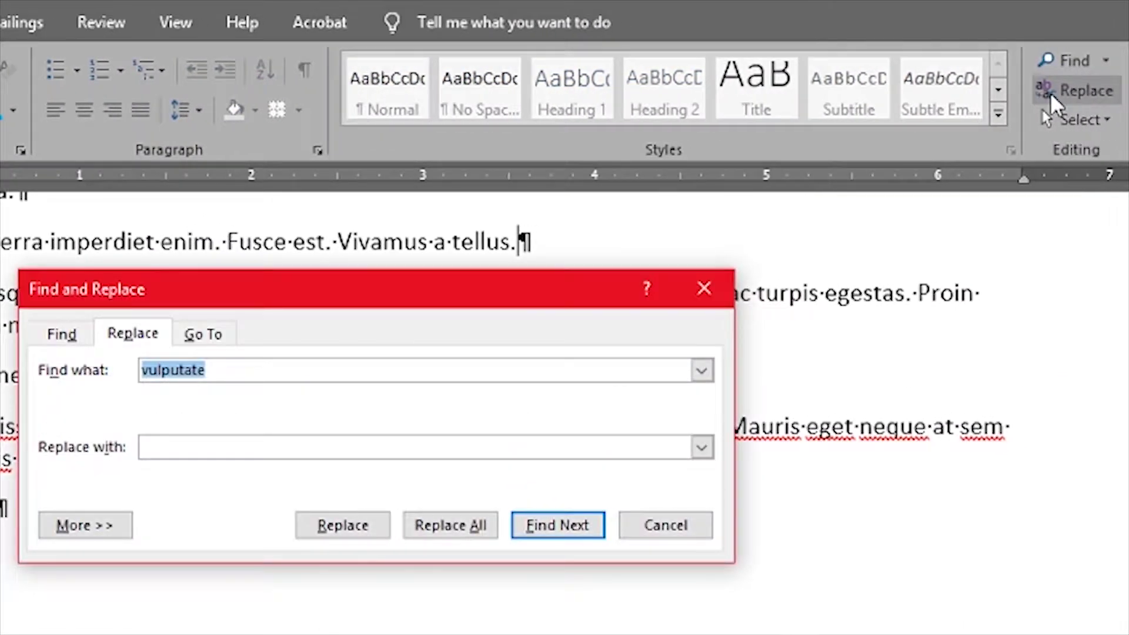
{"action": "left_click", "coordinate": [175, 371]}
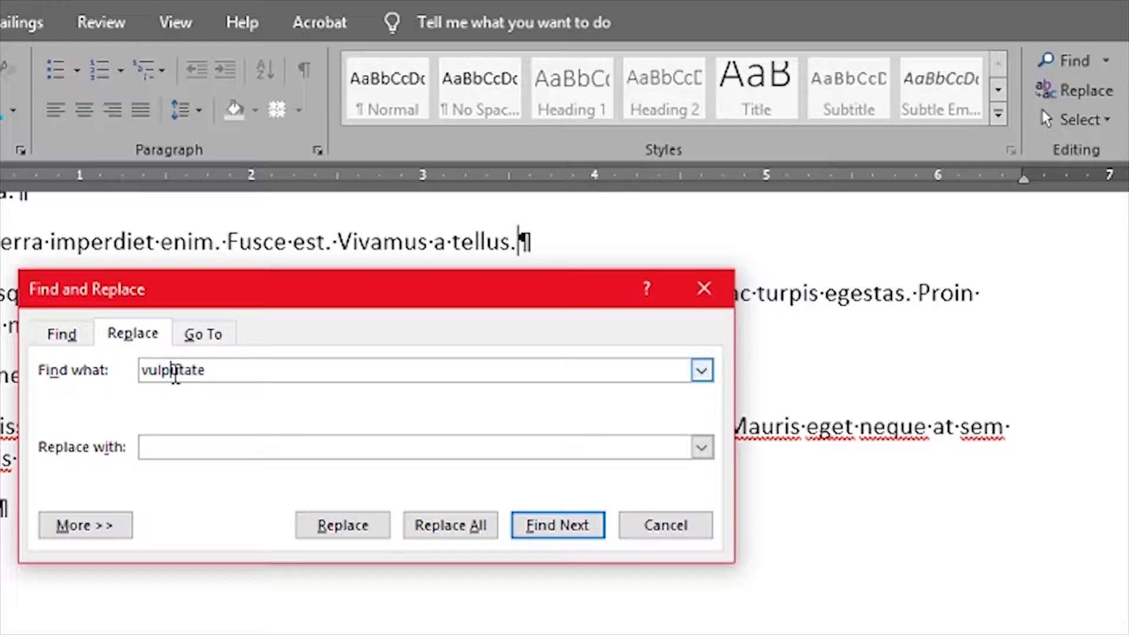
{"action": "left_click_drag", "start_coordinate": [219, 370], "coordinate": [149, 364]}
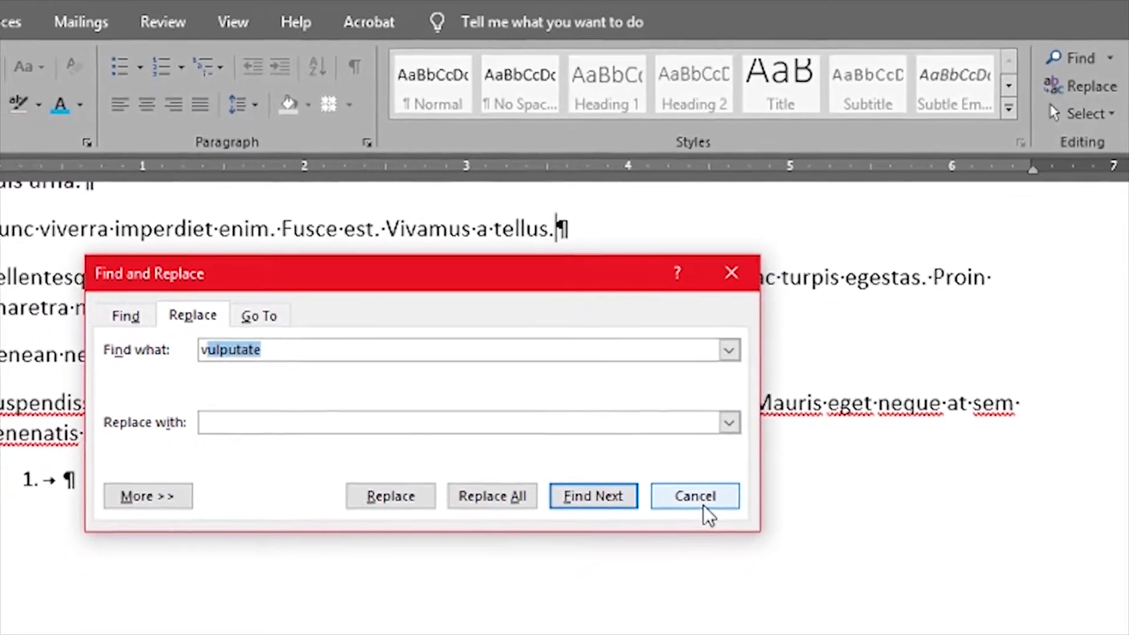
{"action": "left_click", "coordinate": [682, 529]}
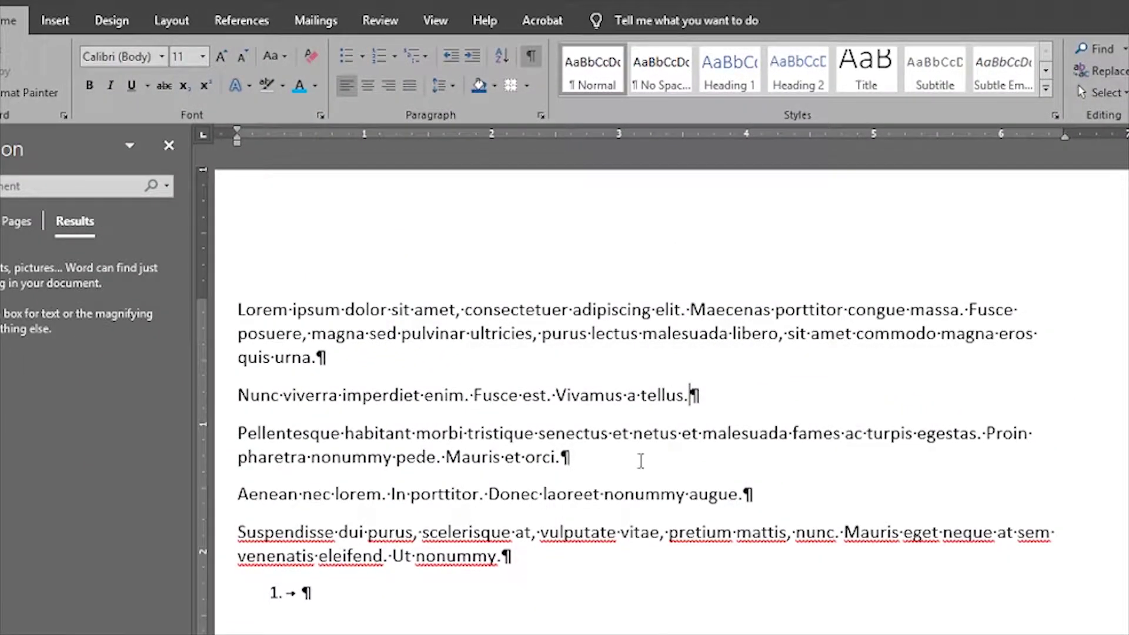
- Hide the paragraph marks and paste several copies of the sample paragraphs at the end of the document
{"action": "key", "text": "ctrl+a"}
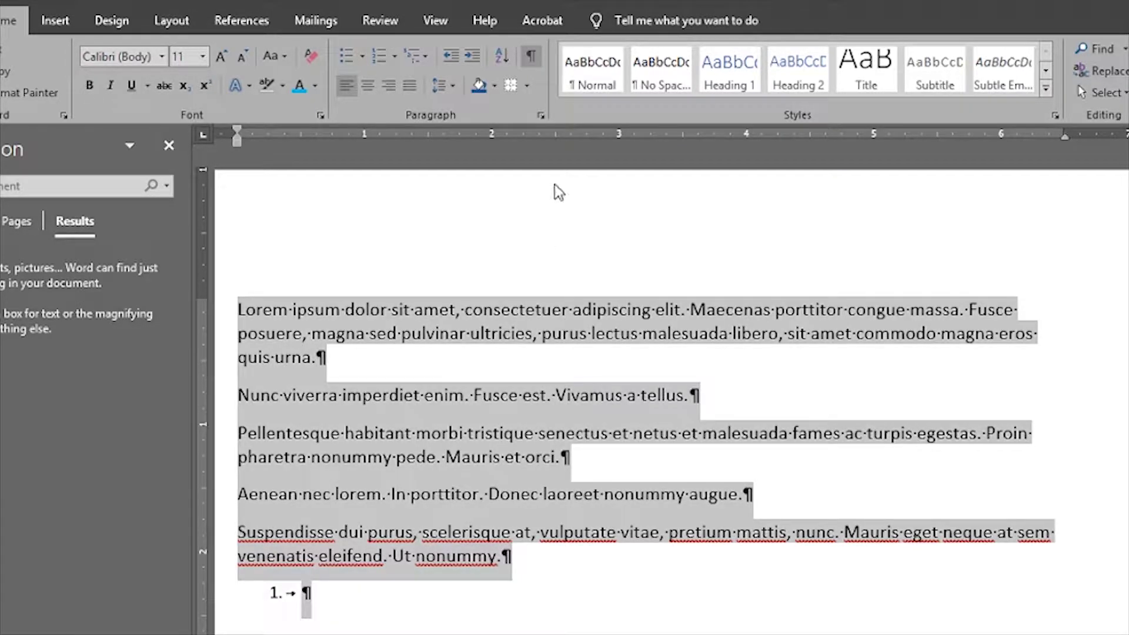
{"action": "left_click", "coordinate": [530, 55]}
{"action": "scroll", "coordinate": [641, 405], "scroll_direction": "down", "scroll_amount": 4}
{"action": "left_click", "coordinate": [600, 320]}
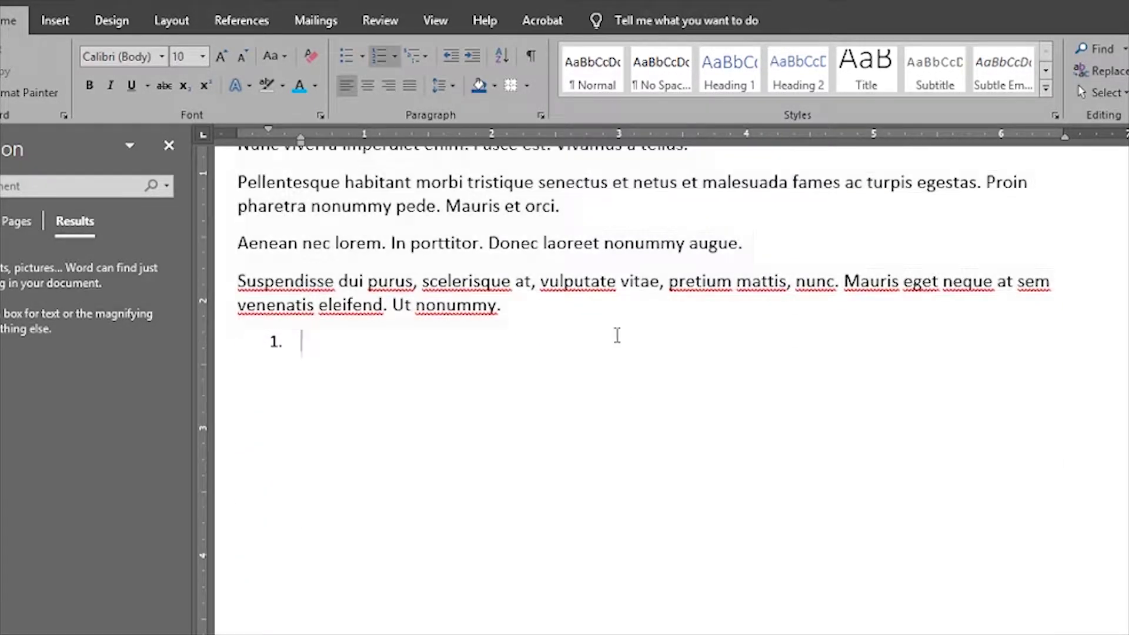
{"action": "key", "text": "ctrl+v"}
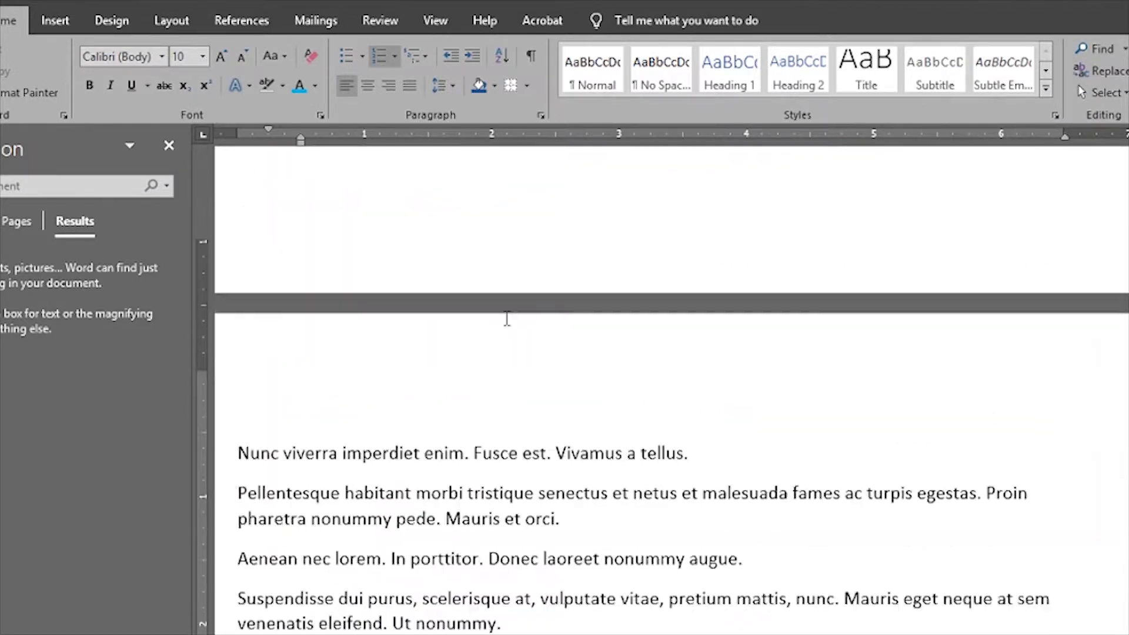
- Restart the document search, looking for "vulputate" and then for "lorem"
{"action": "left_click", "coordinate": [168, 145]}
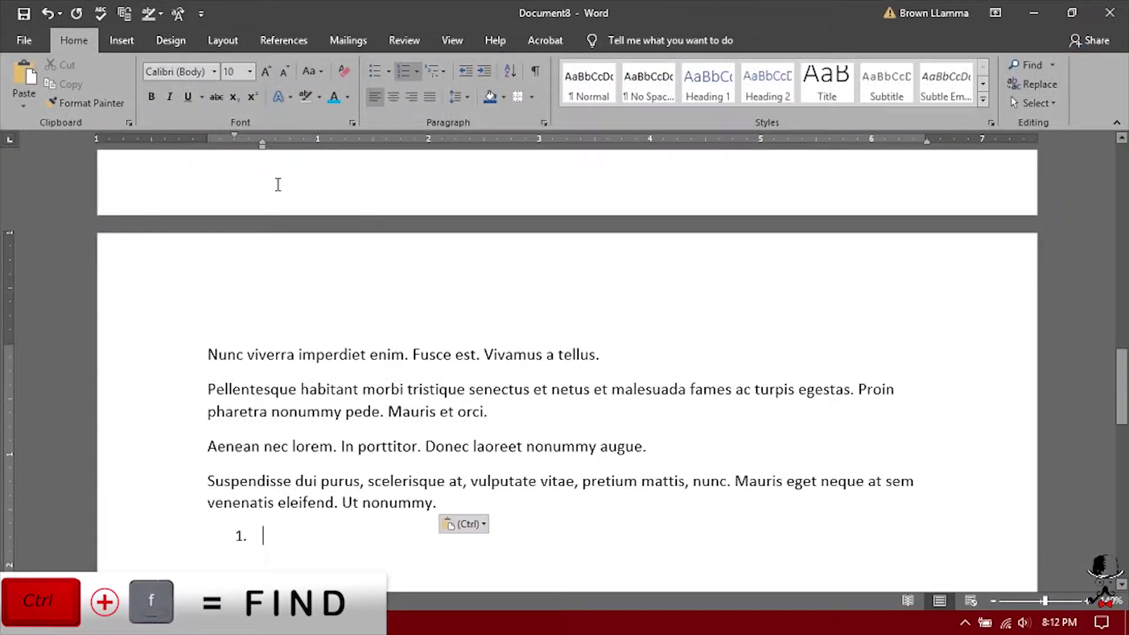
{"action": "key", "text": "ctrl+f"}
{"action": "type", "text": "vulputate"}
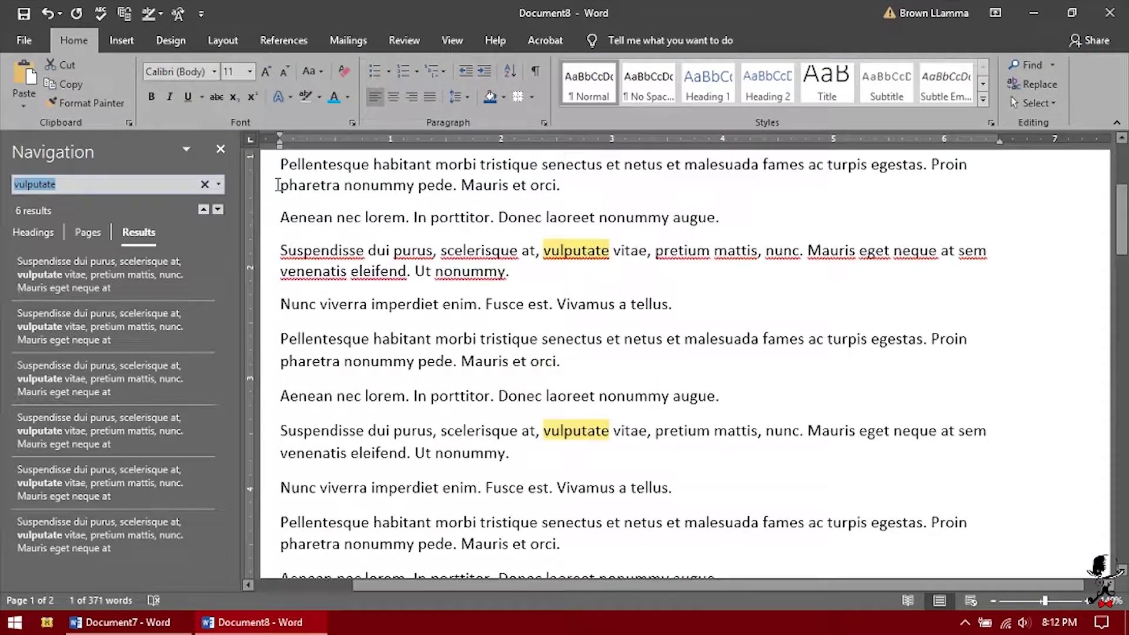
{"action": "type", "text": "lorem"}
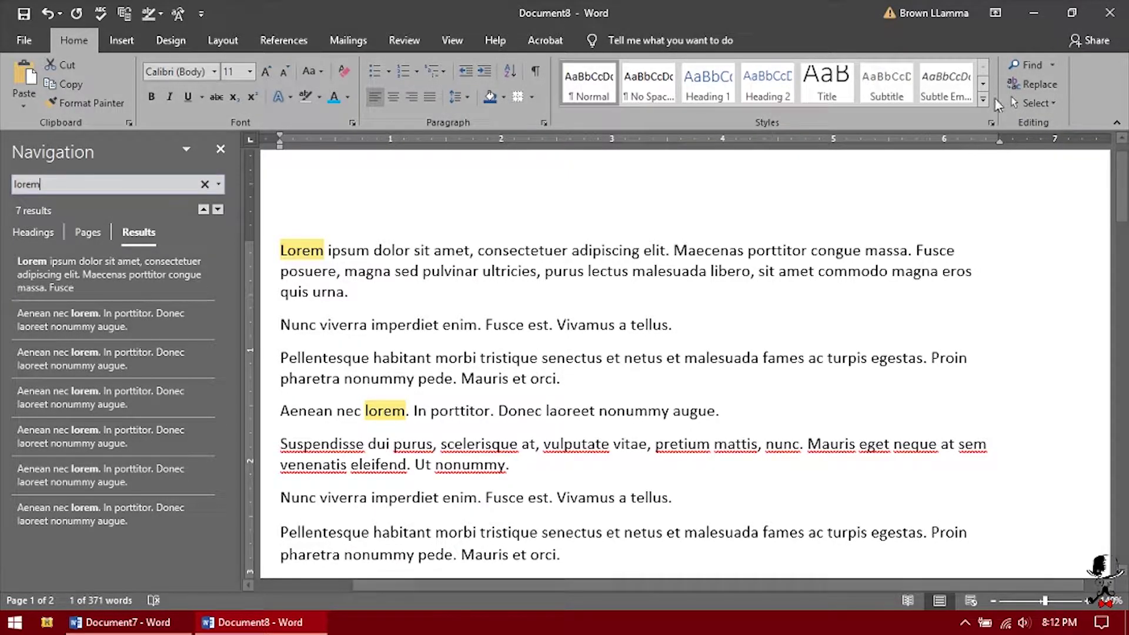
- Set up a replacement of "Lorem" with "Harlem" and step through the occurrences without replacing them
{"action": "left_click", "coordinate": [1029, 82]}
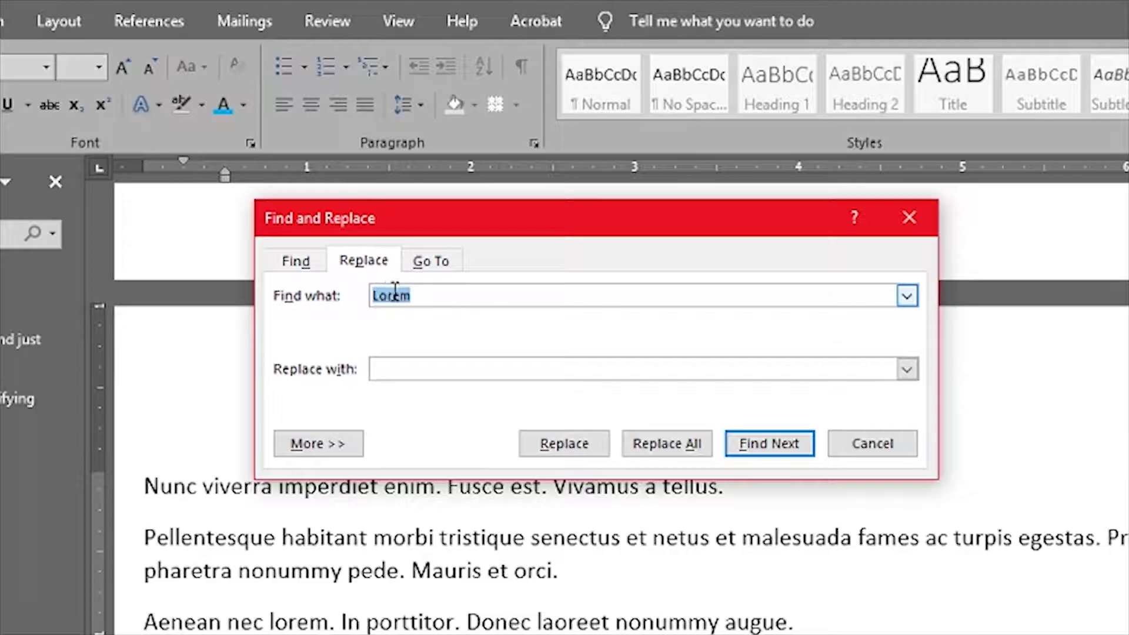
{"action": "left_click", "coordinate": [395, 369]}
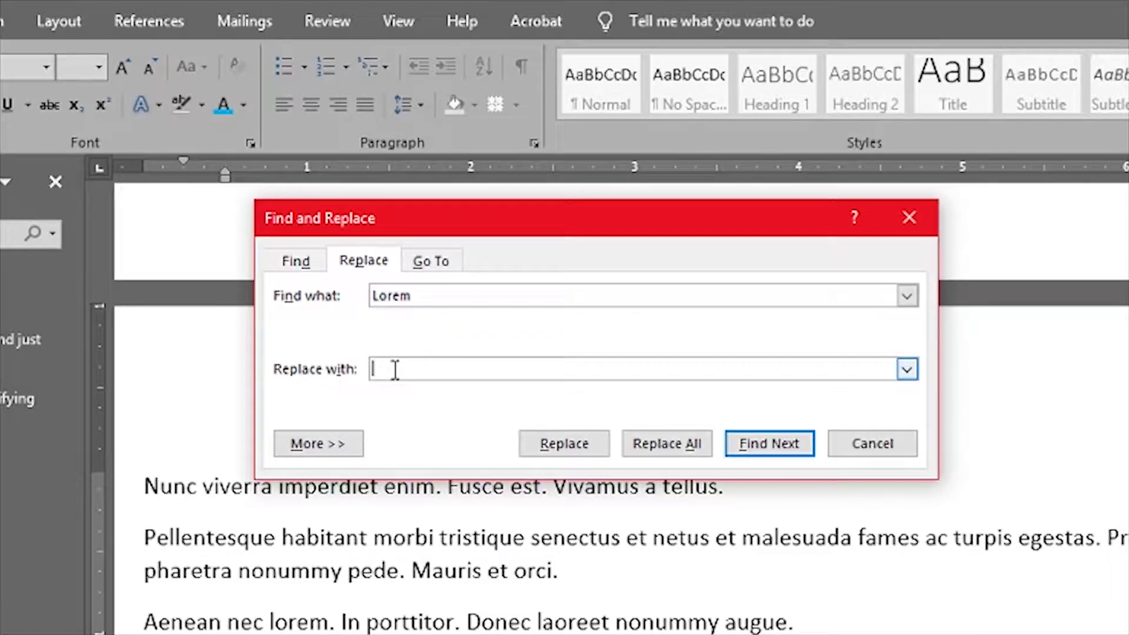
{"action": "type", "text": "Harlem"}
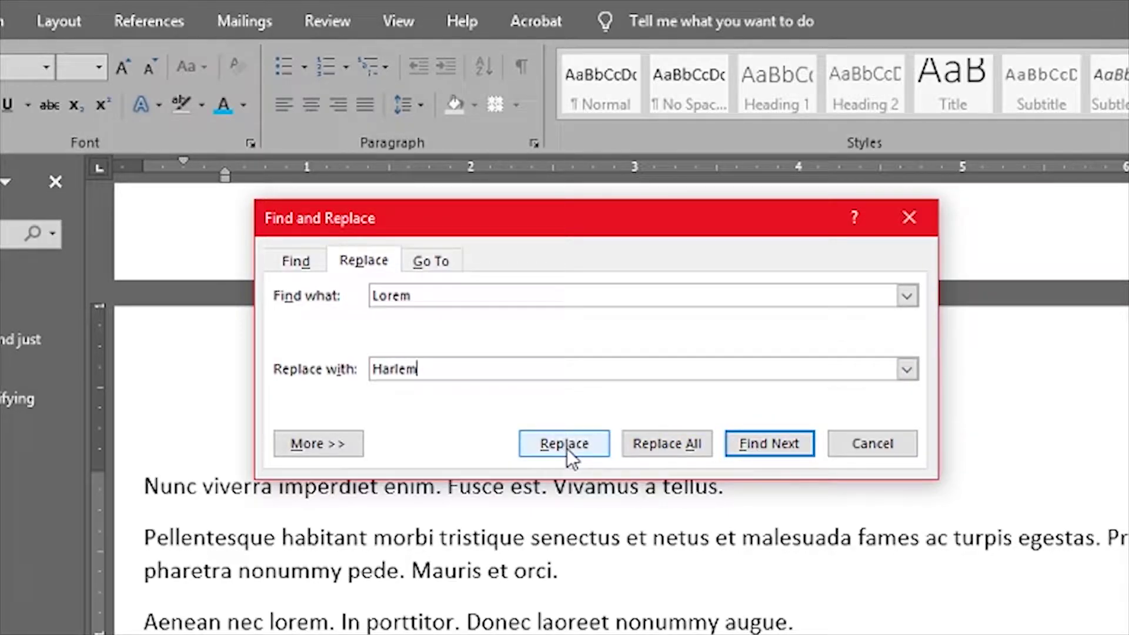
{"action": "left_click", "coordinate": [746, 441]}
{"action": "left_click", "coordinate": [753, 441]}
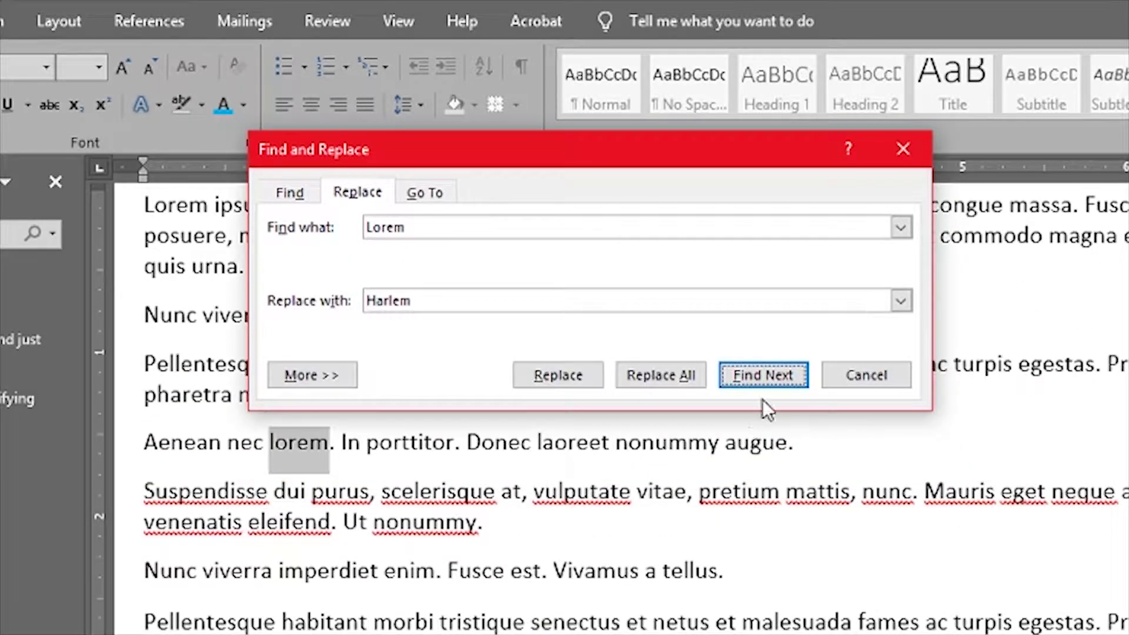
{"action": "left_click", "coordinate": [766, 376]}
{"action": "left_click", "coordinate": [756, 478]}
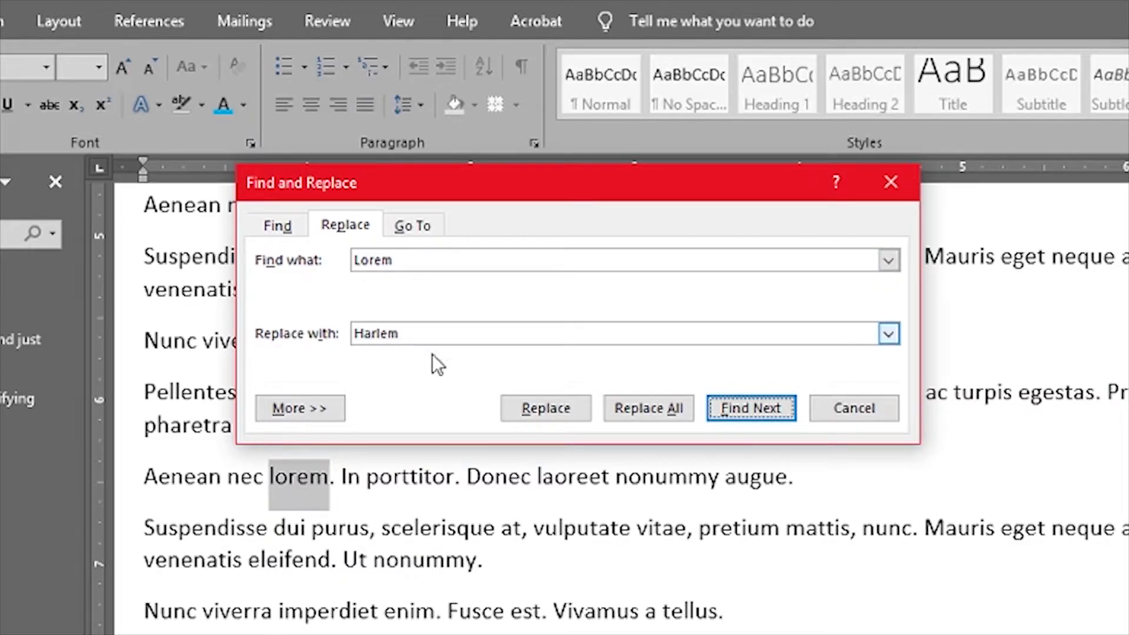
- Replace all occurrences of "Lorem" with "Harlem" and close Find and Replace
{"action": "left_click", "coordinate": [626, 404]}
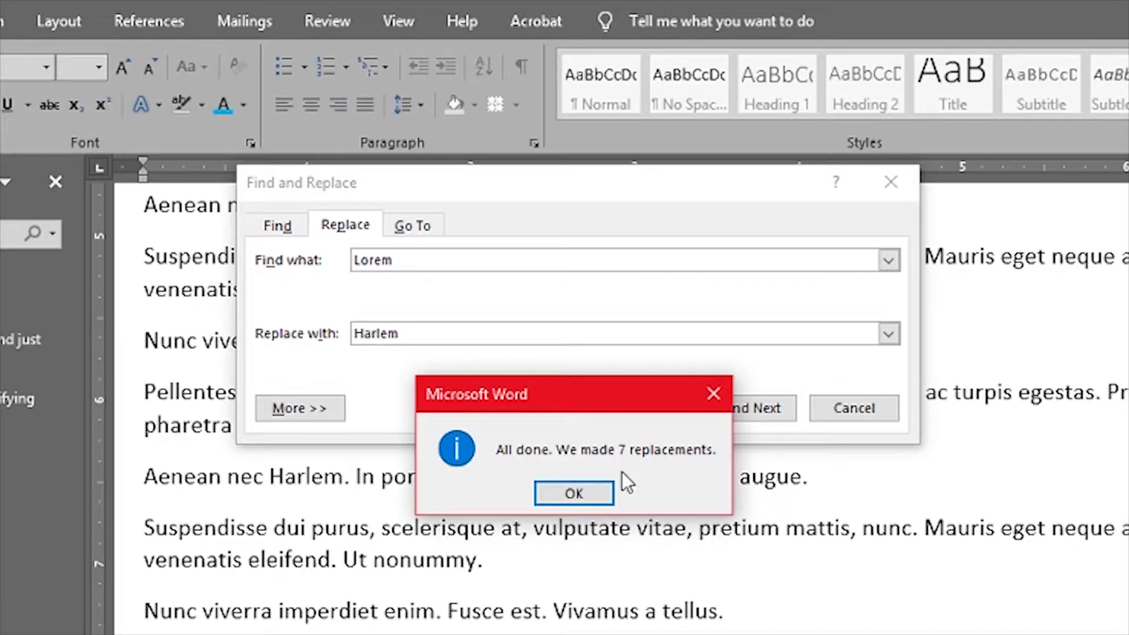
{"action": "left_click", "coordinate": [577, 492]}
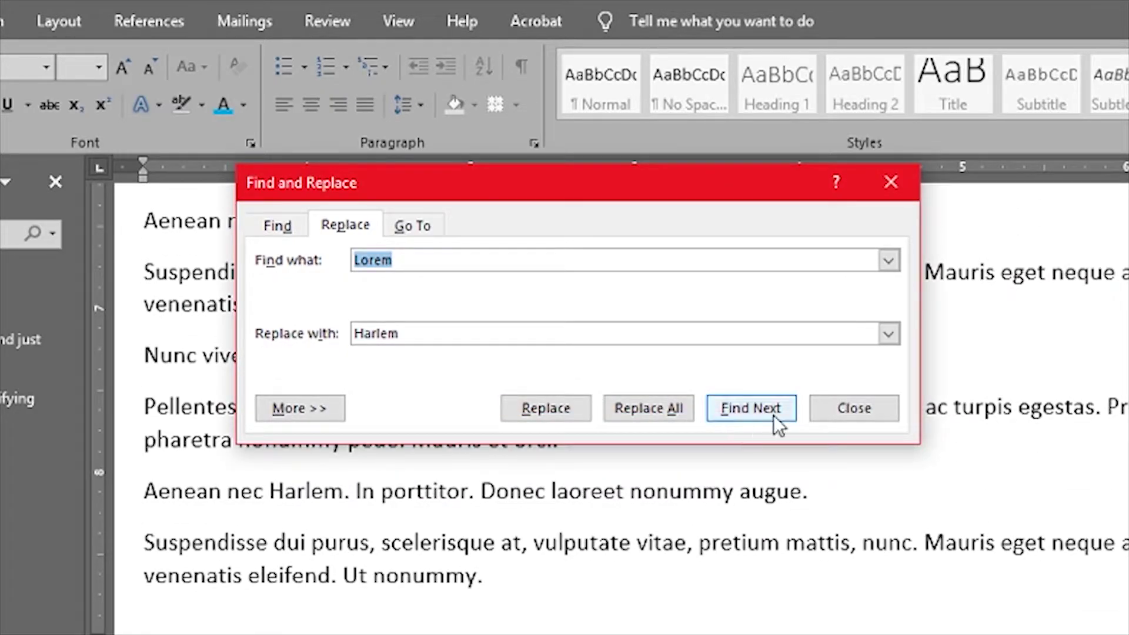
{"action": "left_click", "coordinate": [835, 410]}
- Search the document for "harlem" to check the replaced words
{"action": "key", "text": "ctrl+f"}
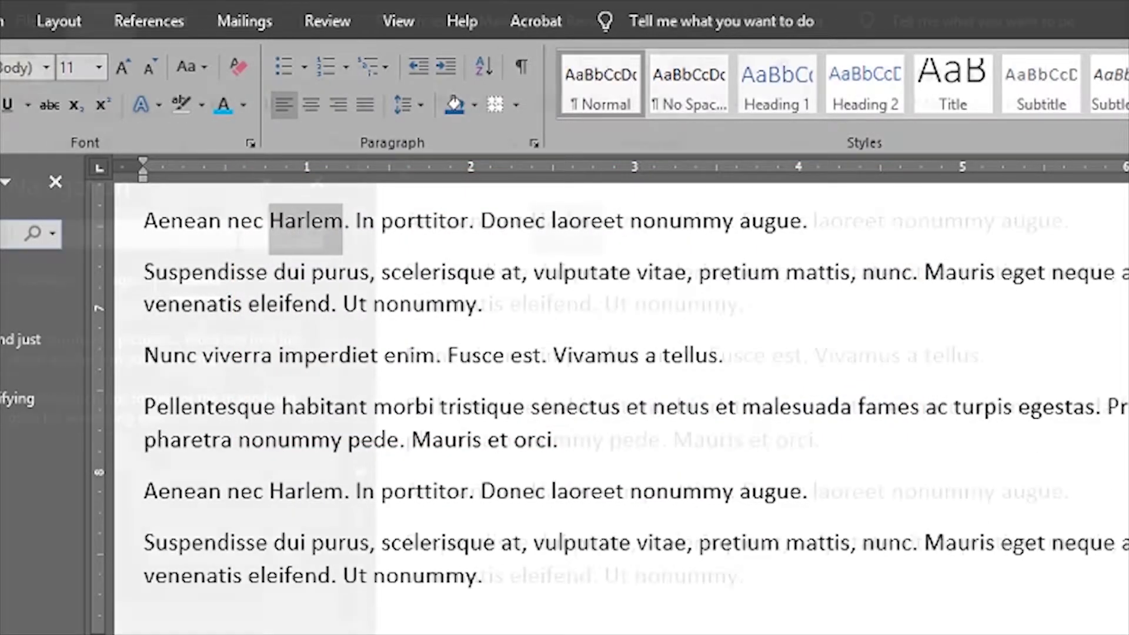
{"action": "type", "text": "harlem"}
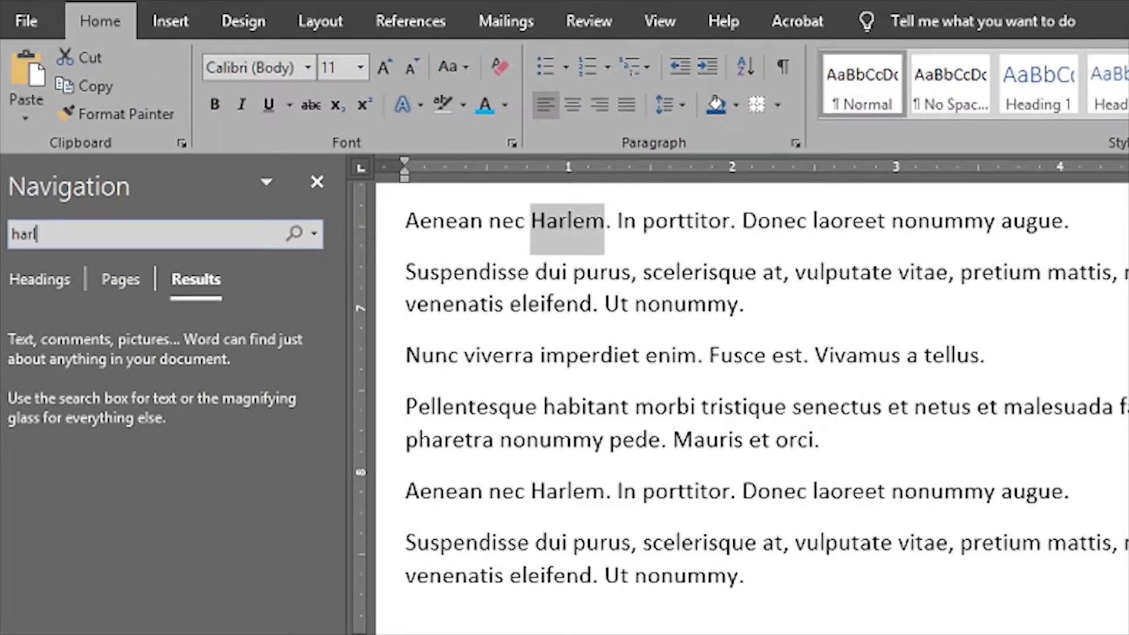